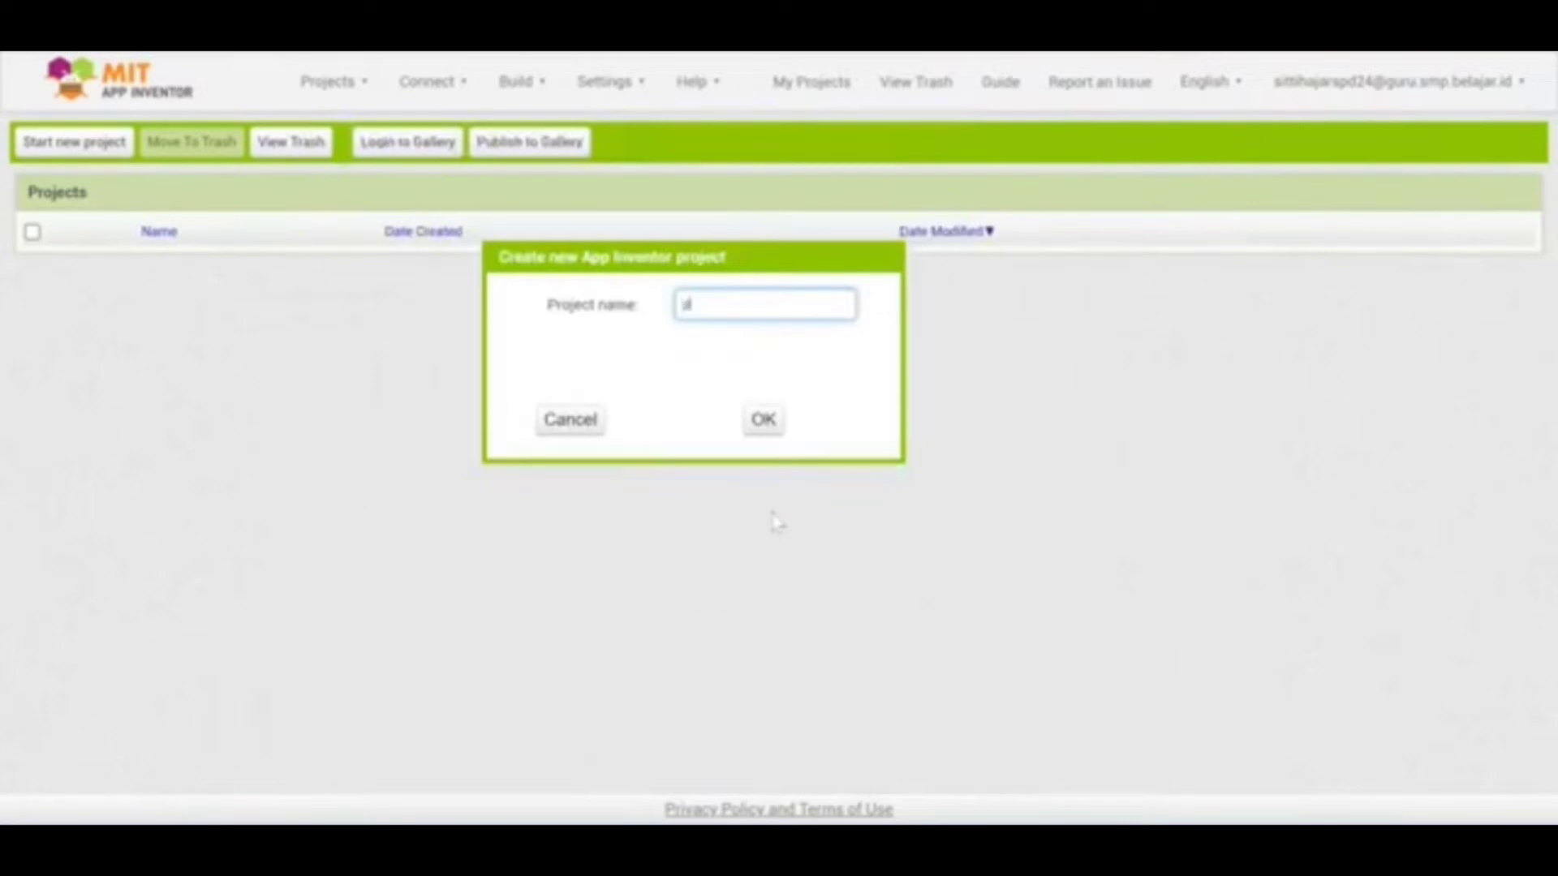
Create a new project named PROFIL_DATA_DIRI
key("BackSpace")
type("ROFIL DA")
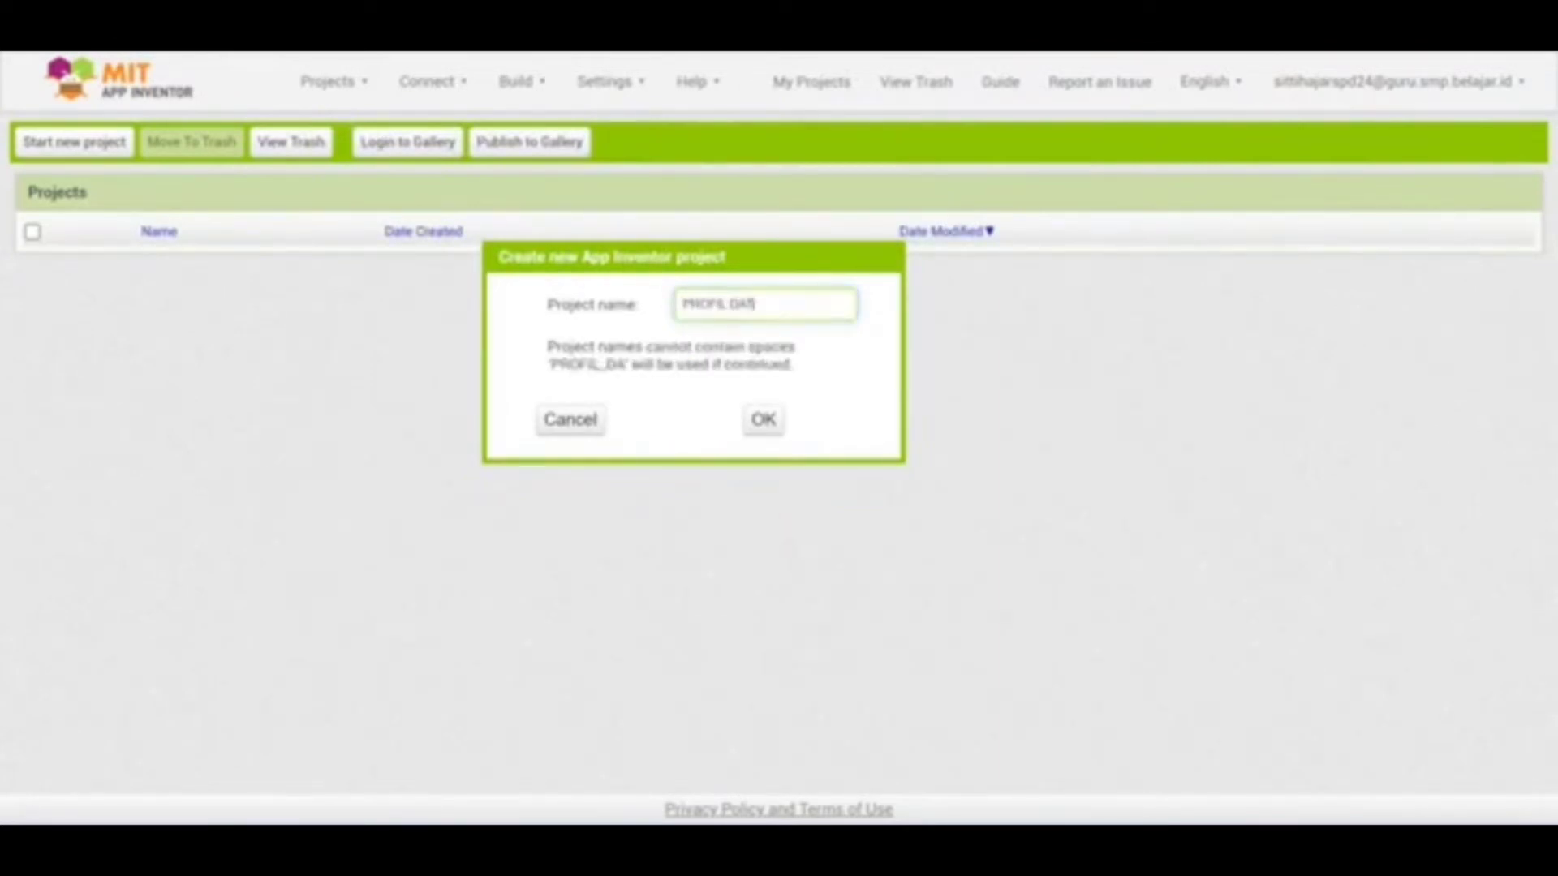
type("TA DIR")
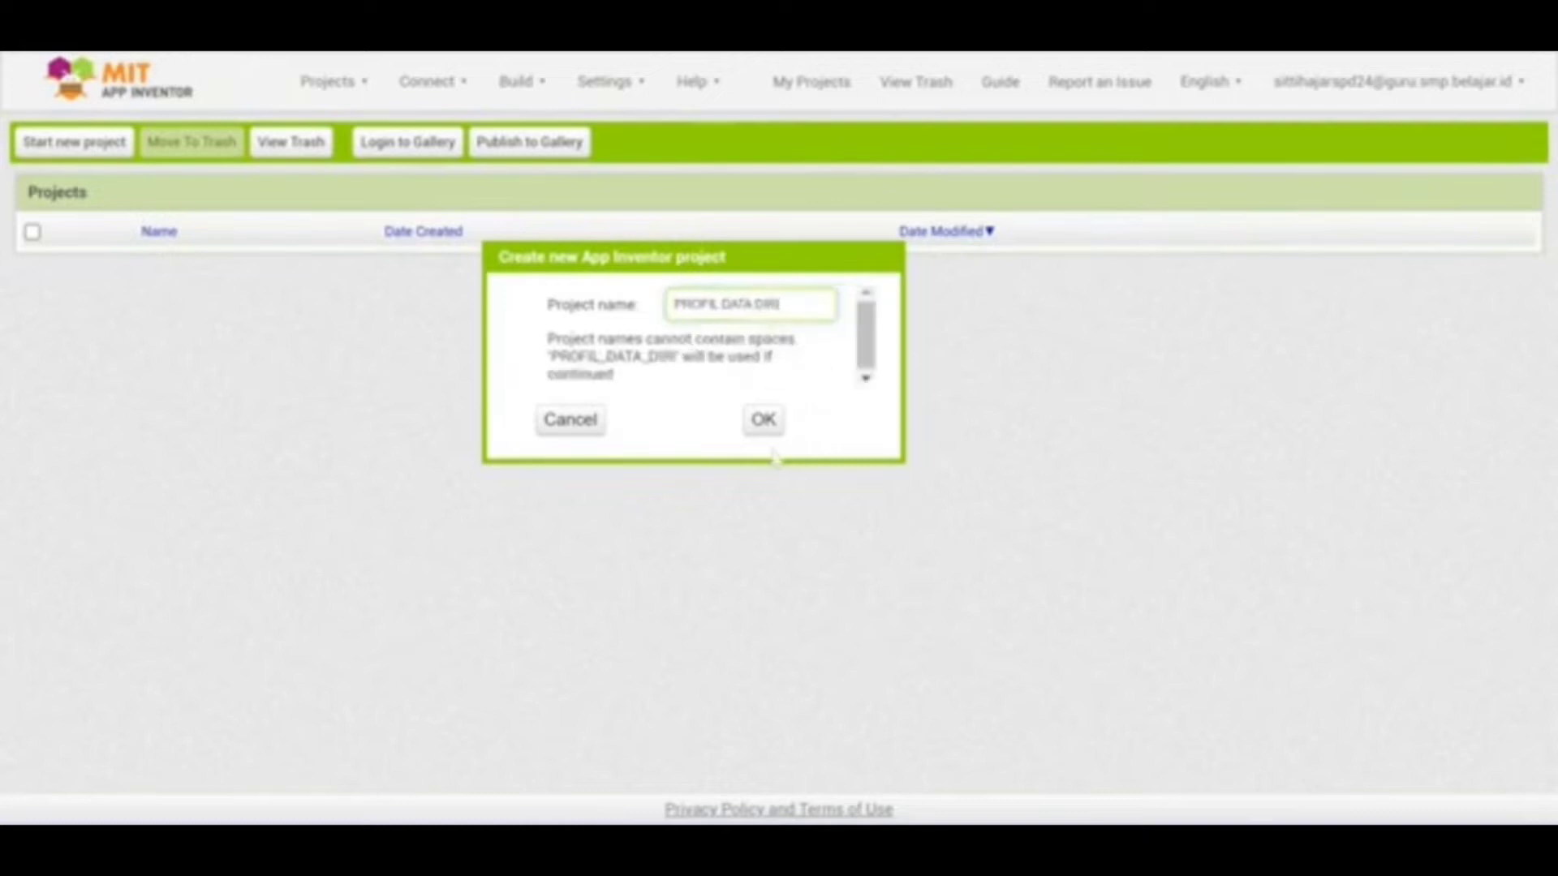
type("I")
left_click(763, 420)
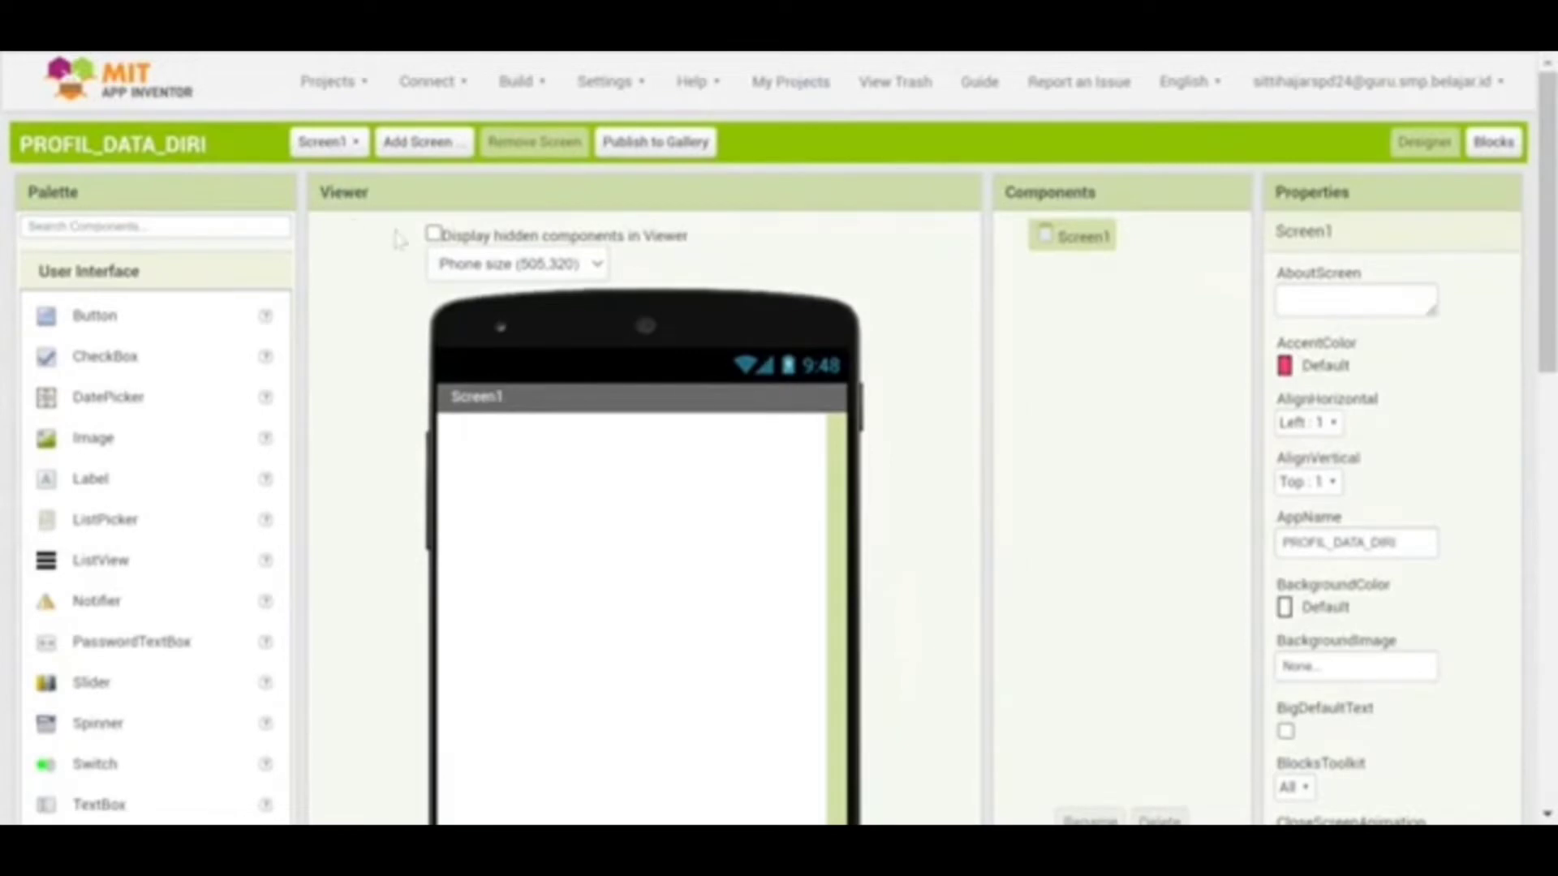
left_click(542, 275)
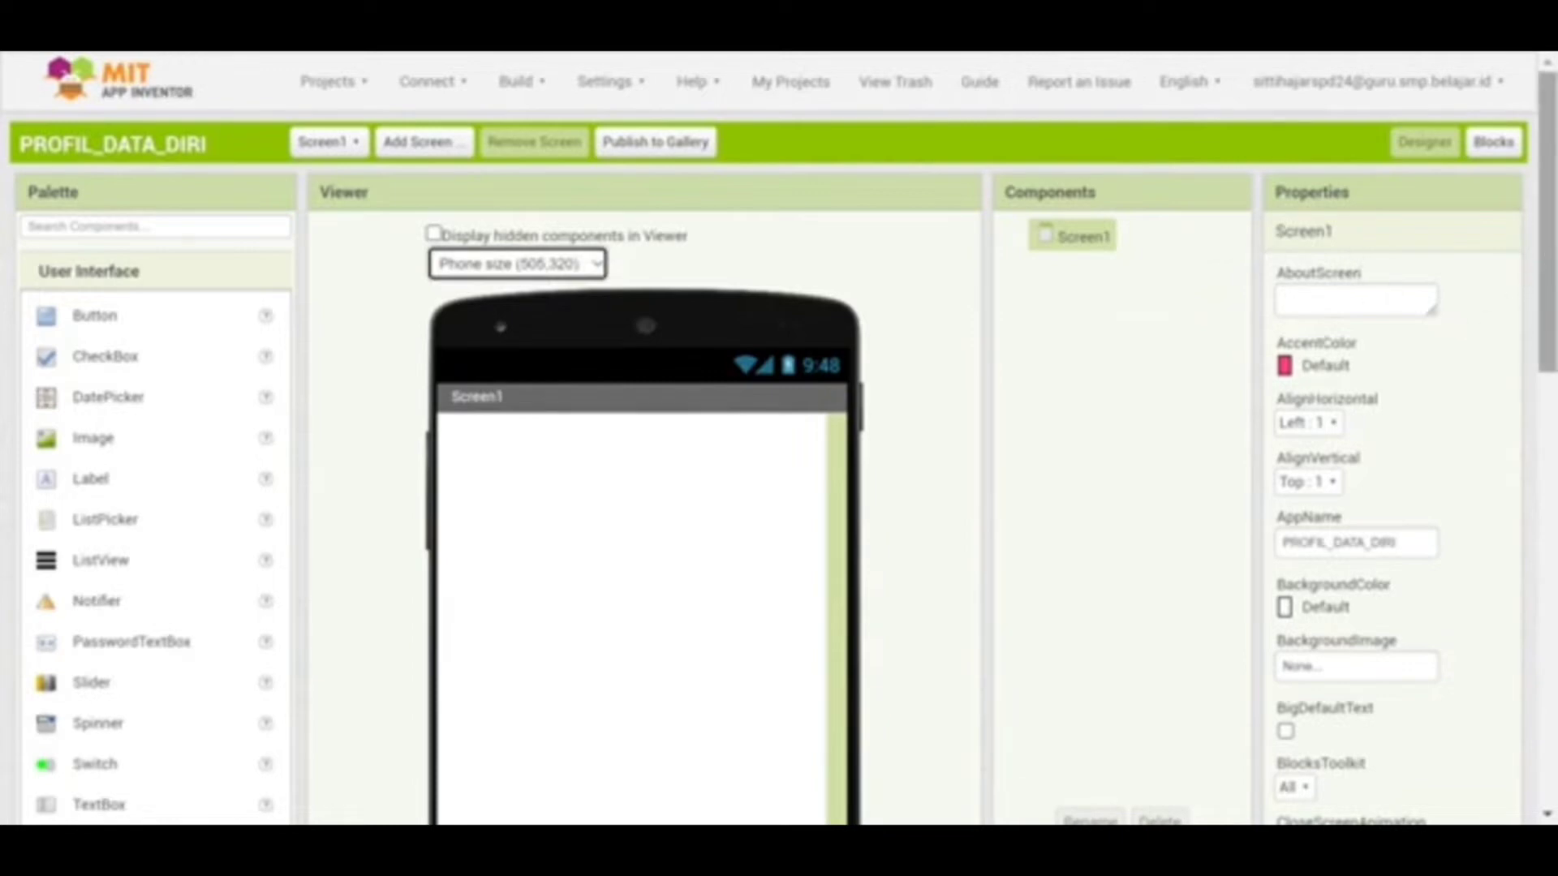
left_click_drag(1548, 253, 1548, 425)
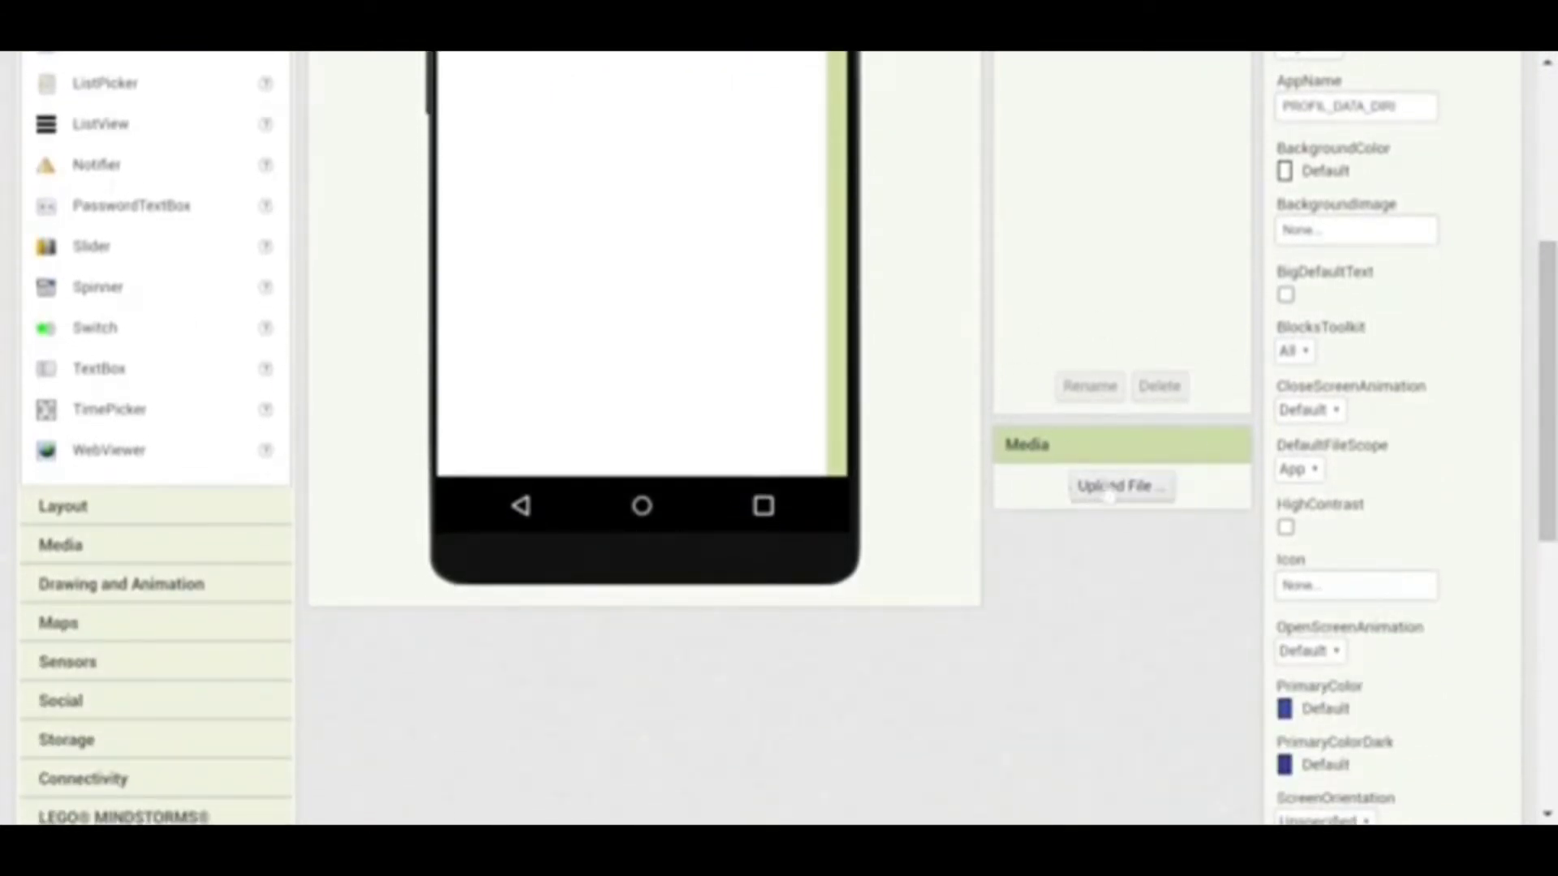
Upload Background1.png, Background2.png and Background3.png to the project media
left_click(1108, 489)
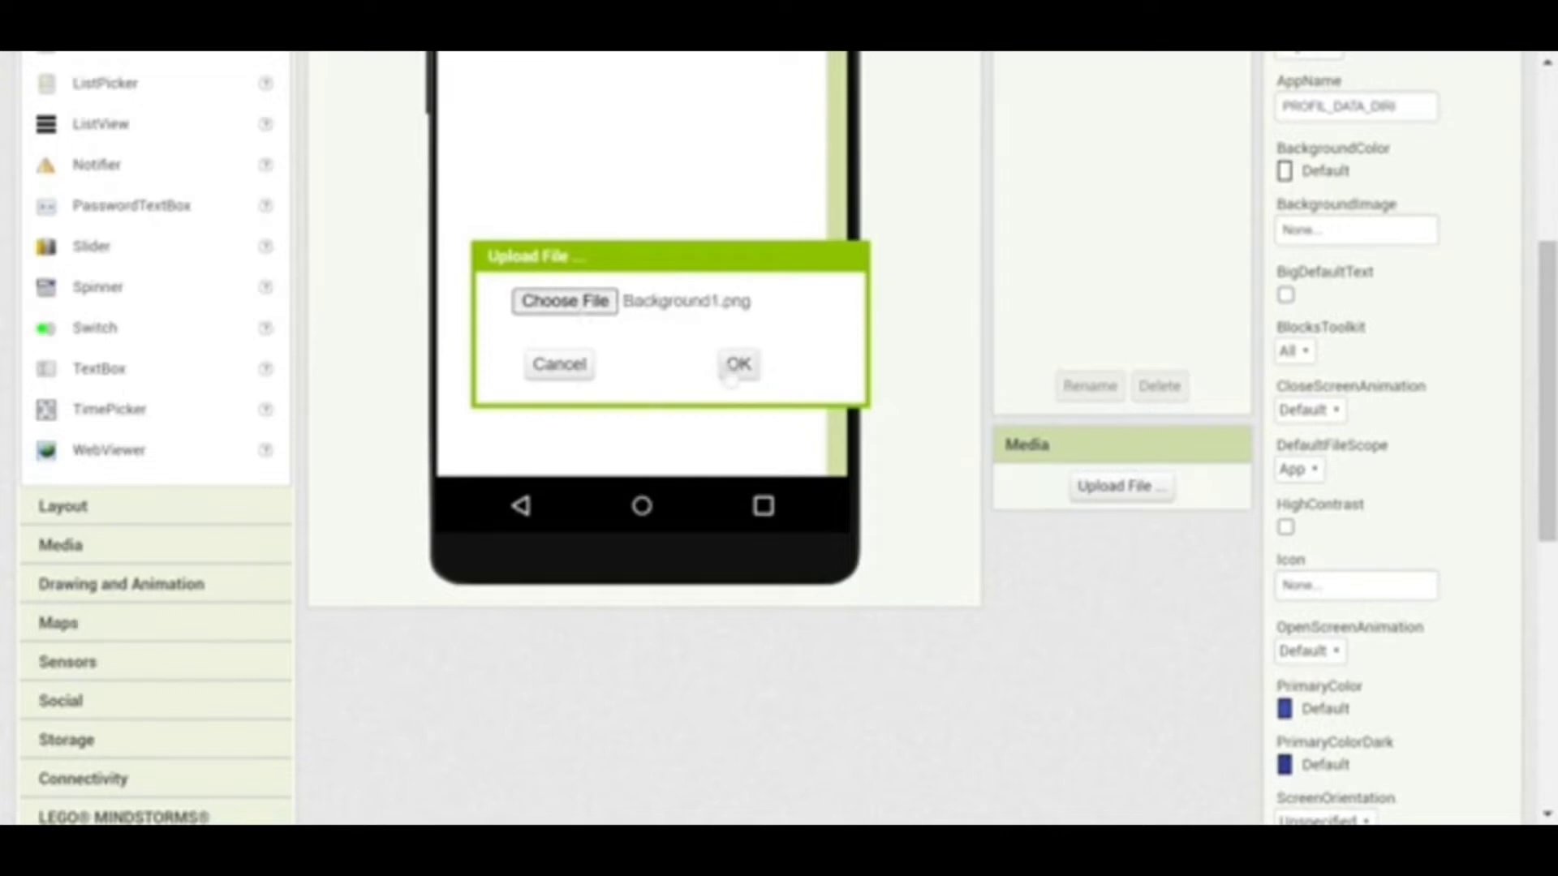
left_click(738, 363)
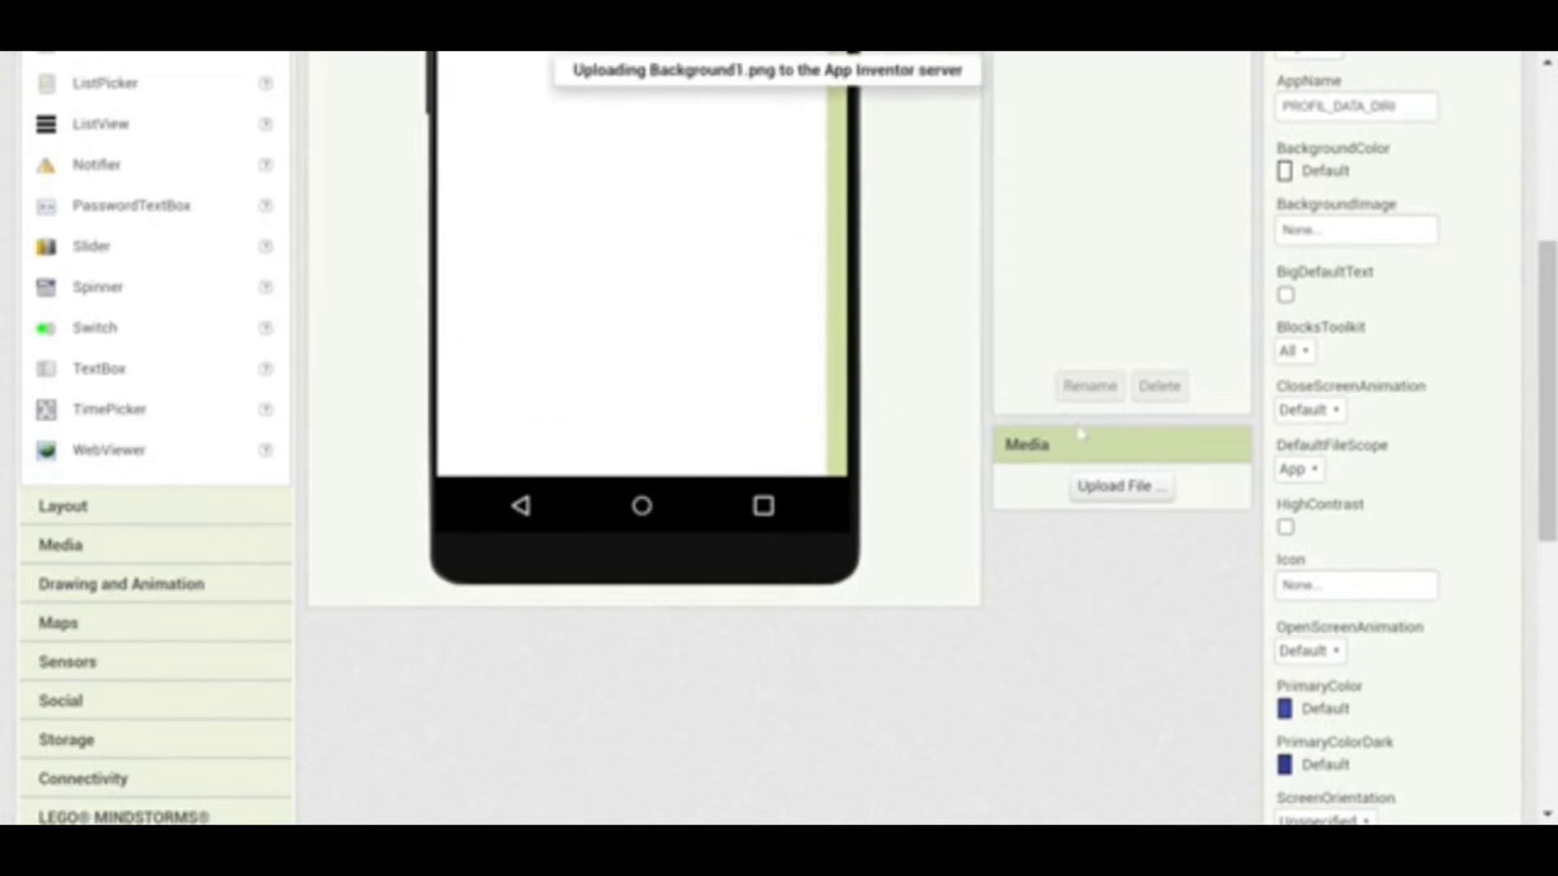
left_click(1116, 519)
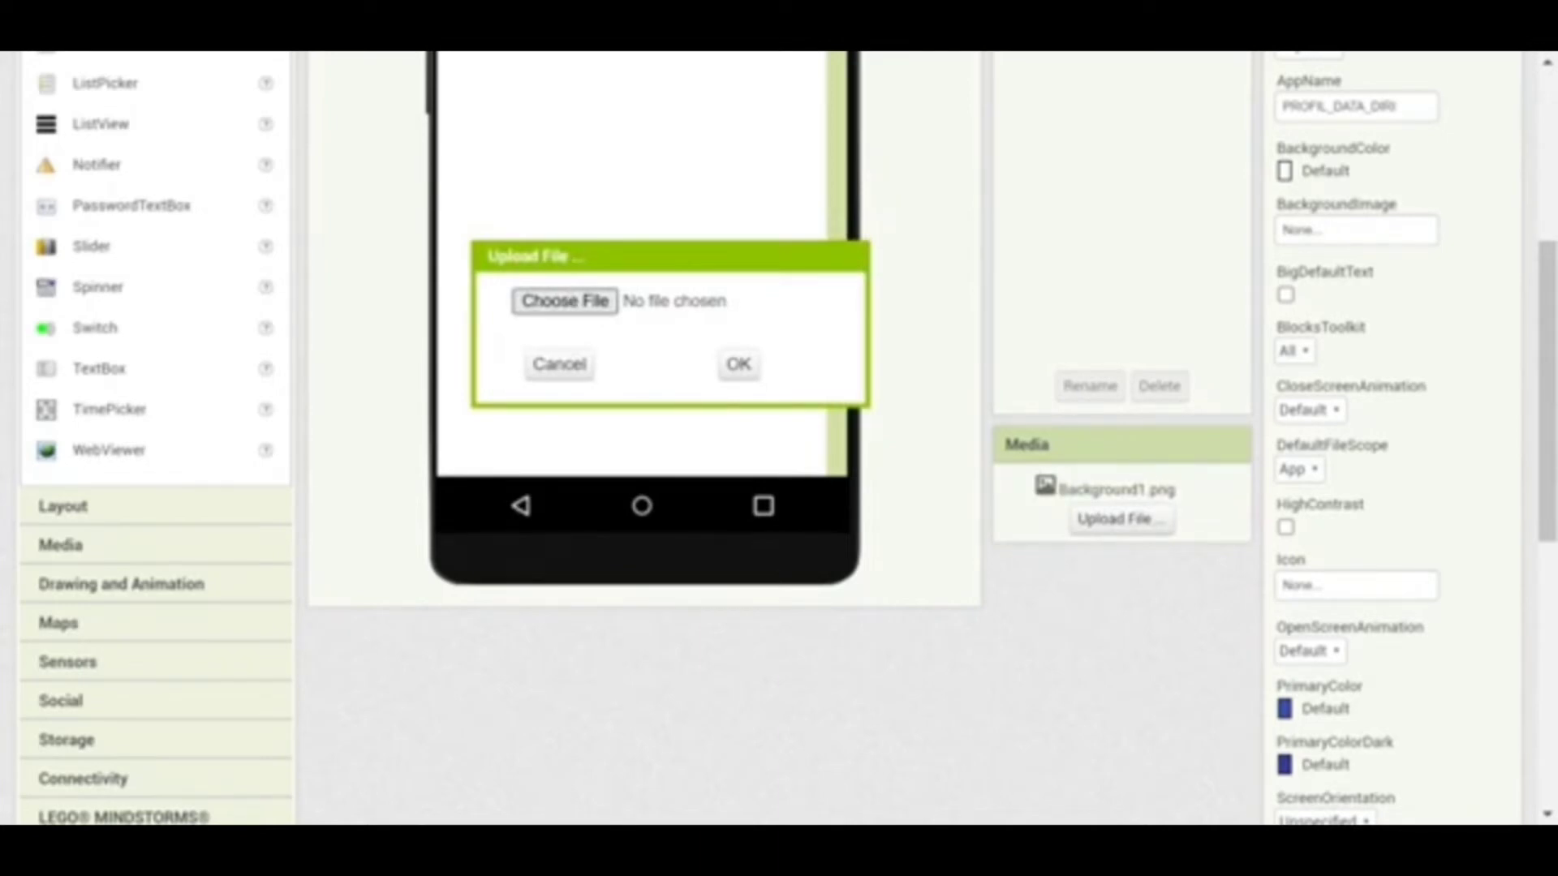
left_click(738, 363)
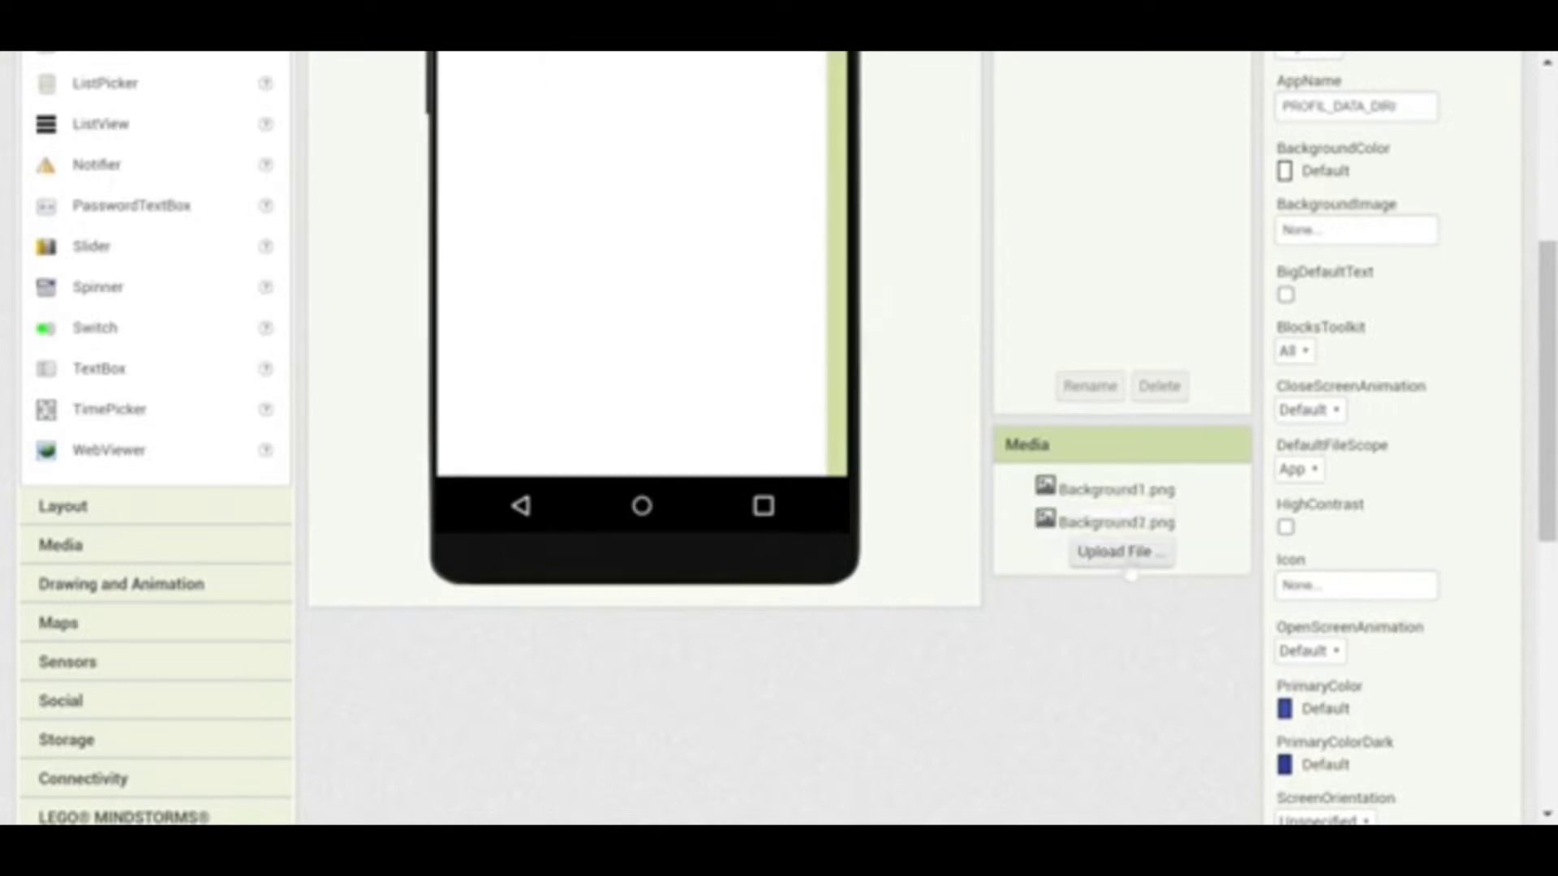
left_click(1121, 554)
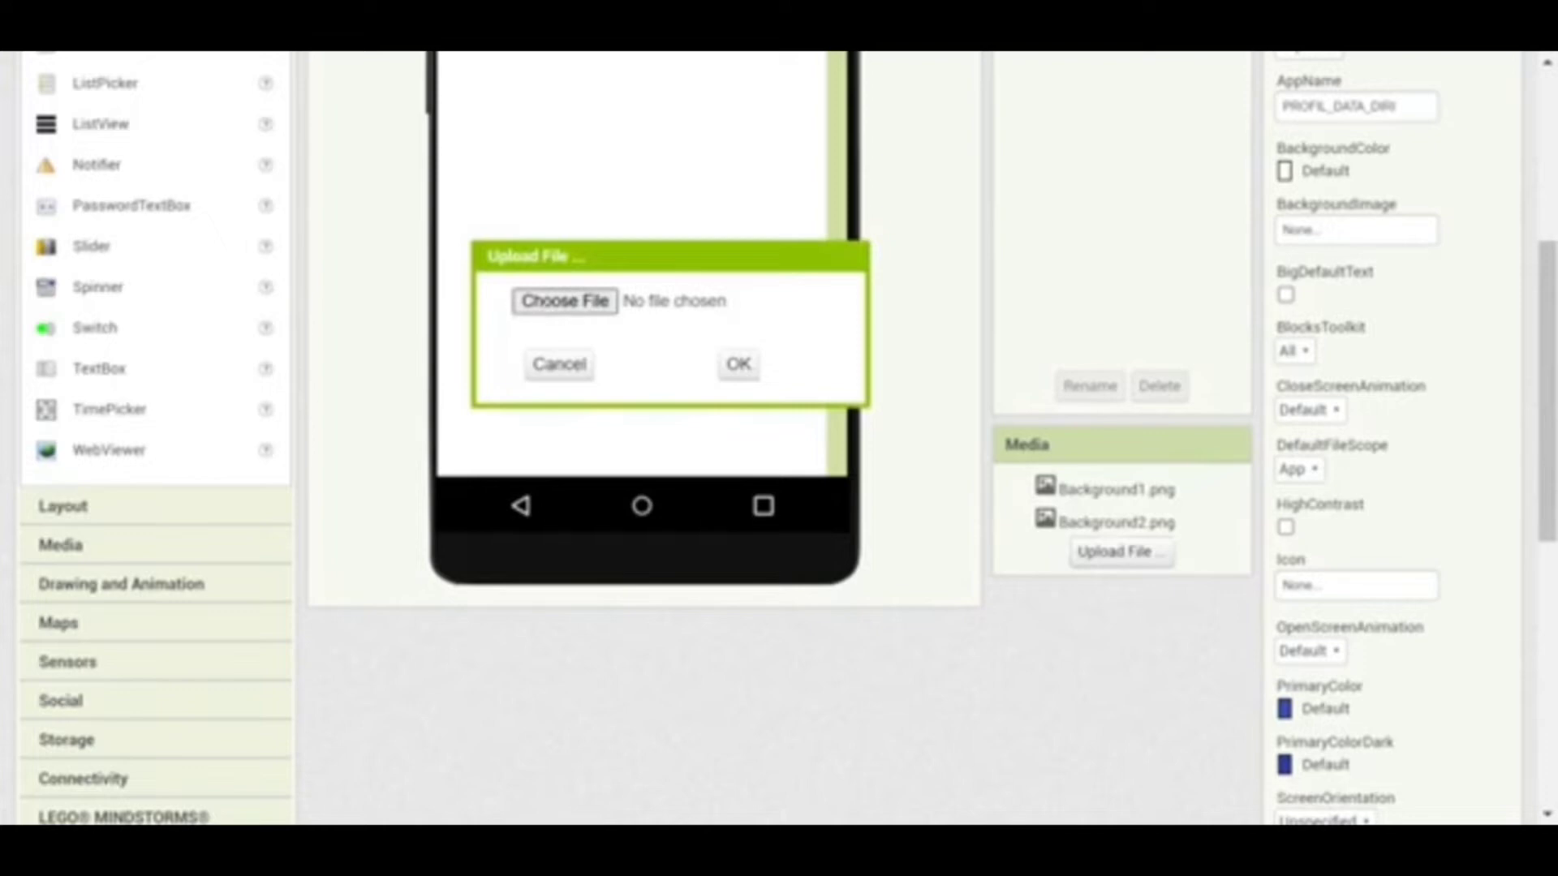
left_click(739, 365)
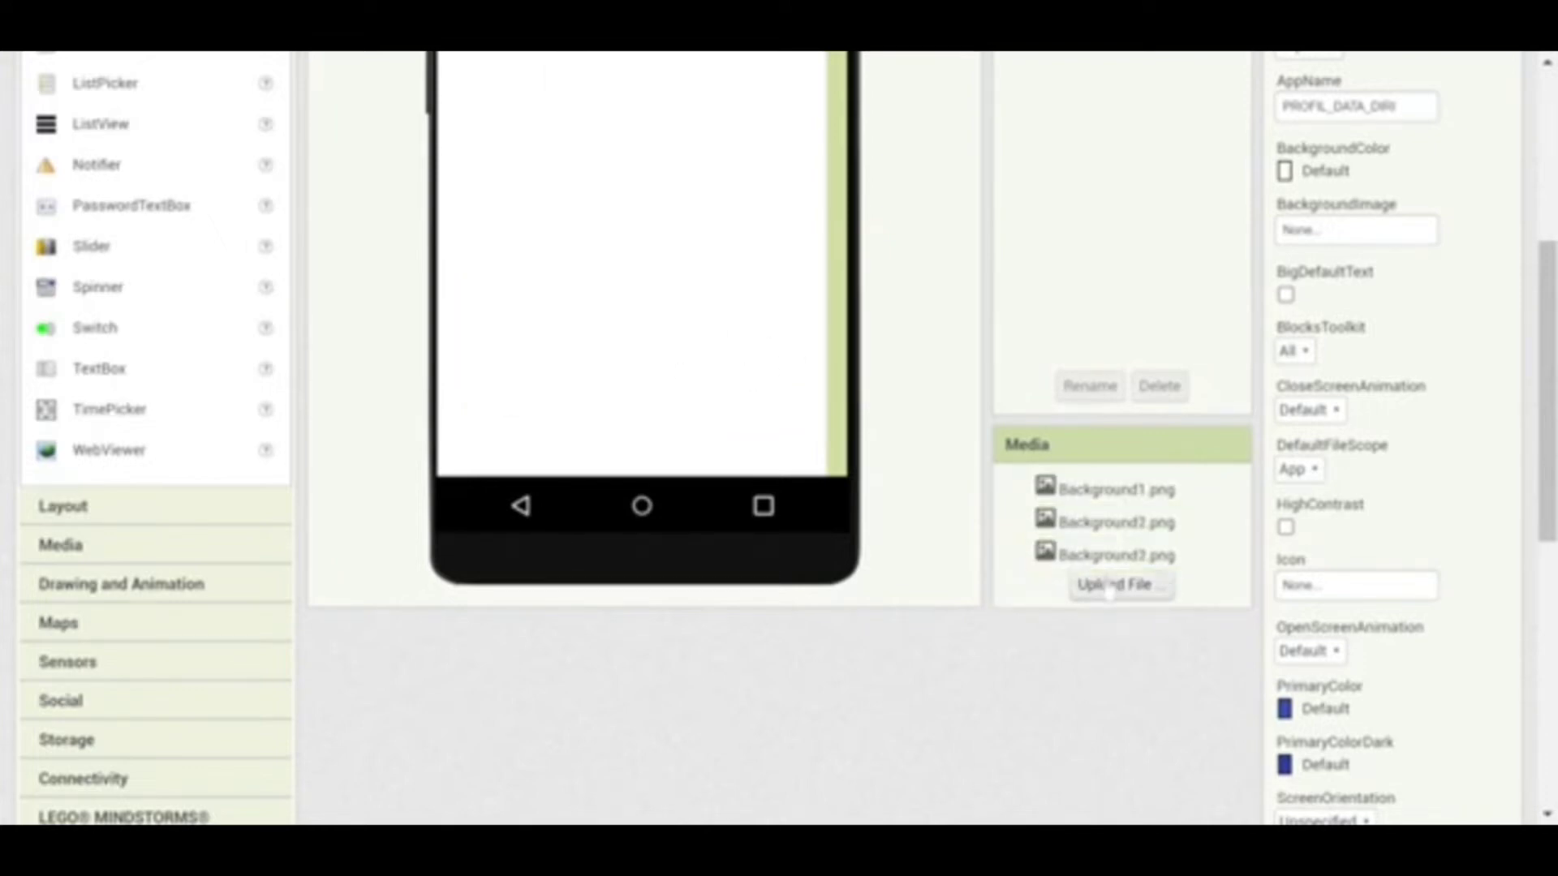
Upload Background4.png, Background5.png and the photo FOTOKUI-modified.png to the media
left_click(1114, 584)
left_click(565, 312)
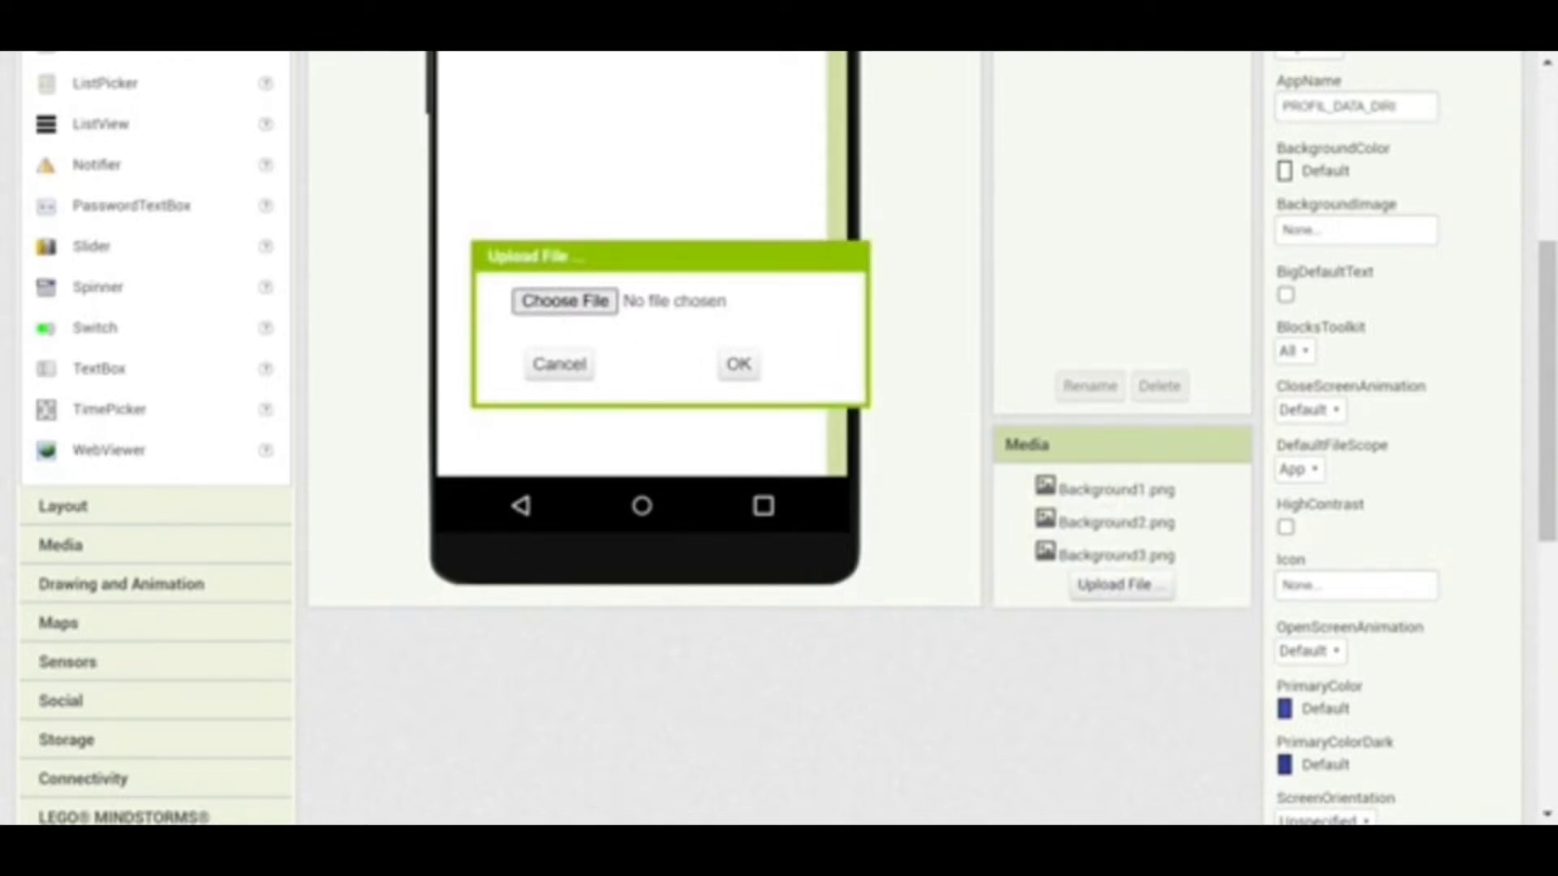
key("Return")
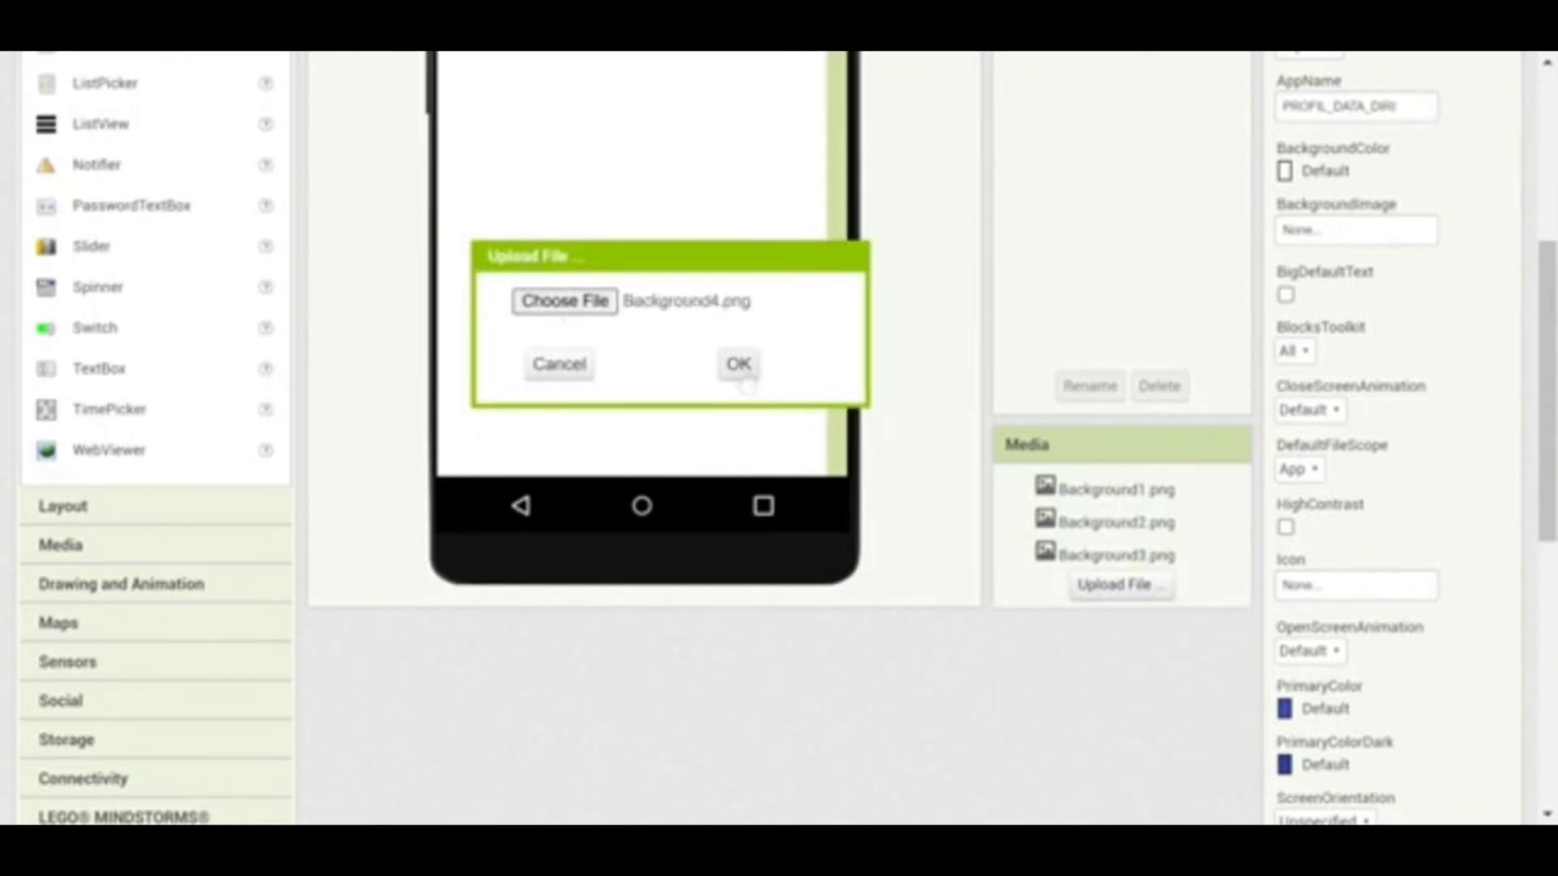
left_click(739, 367)
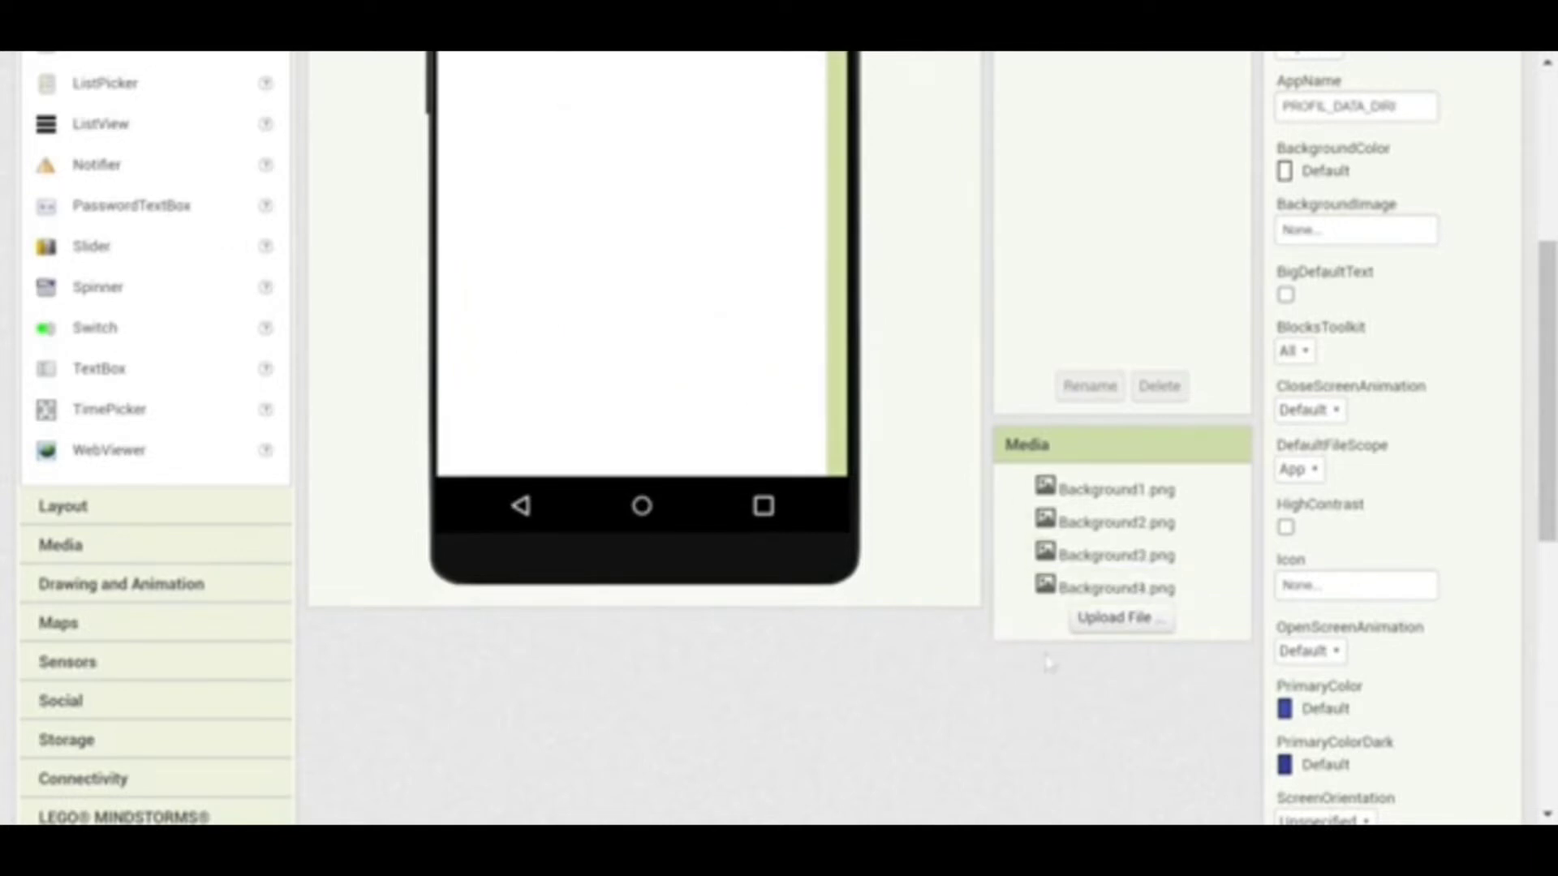
left_click(1091, 618)
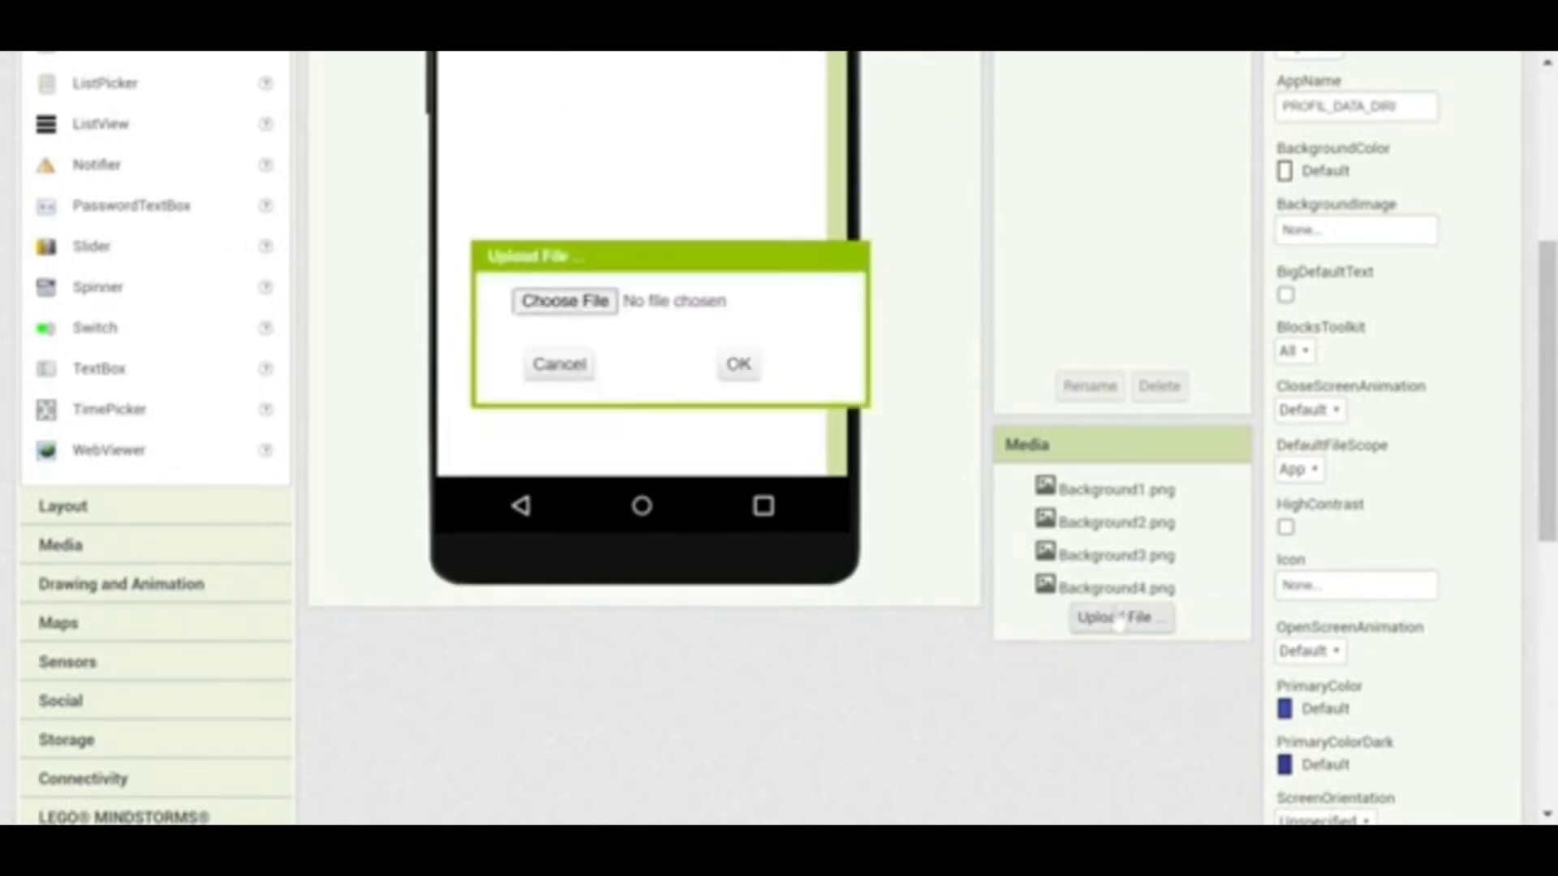
left_click(599, 312)
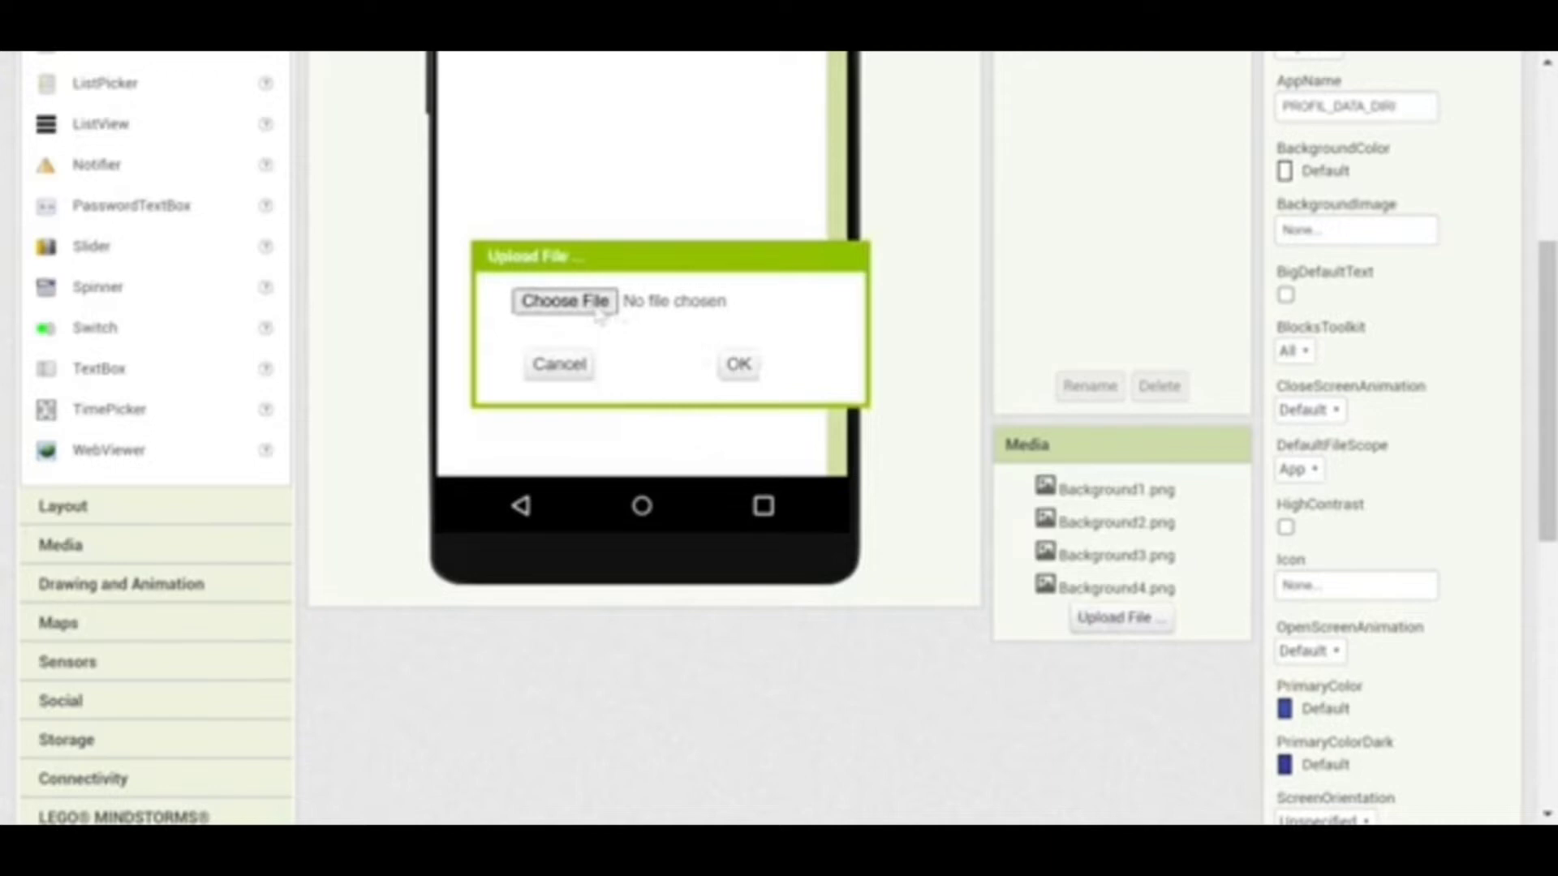
left_click(740, 364)
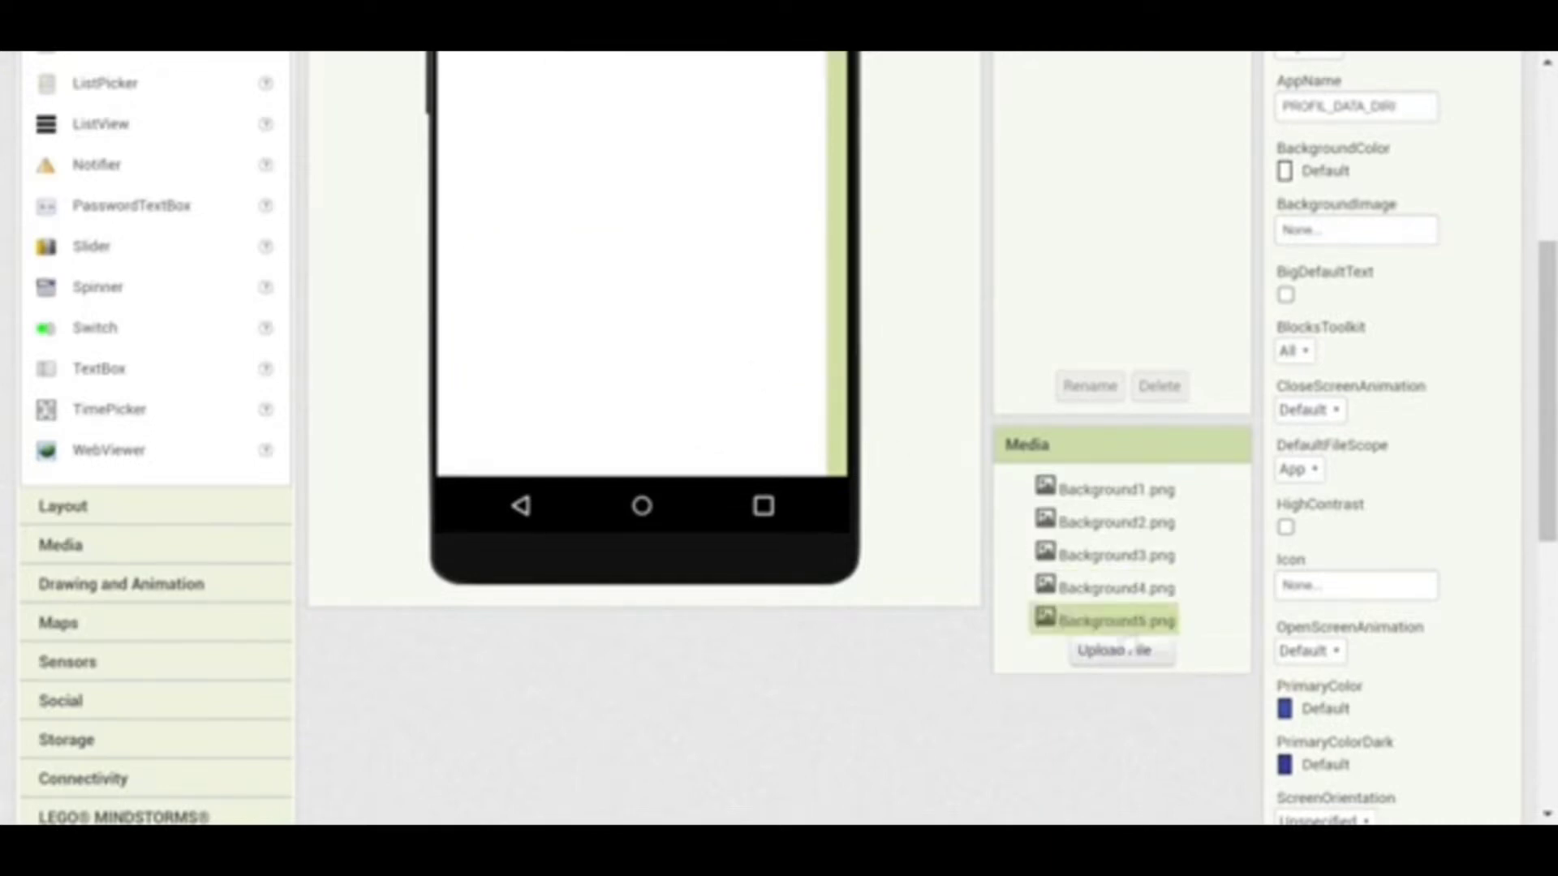
left_click(1131, 658)
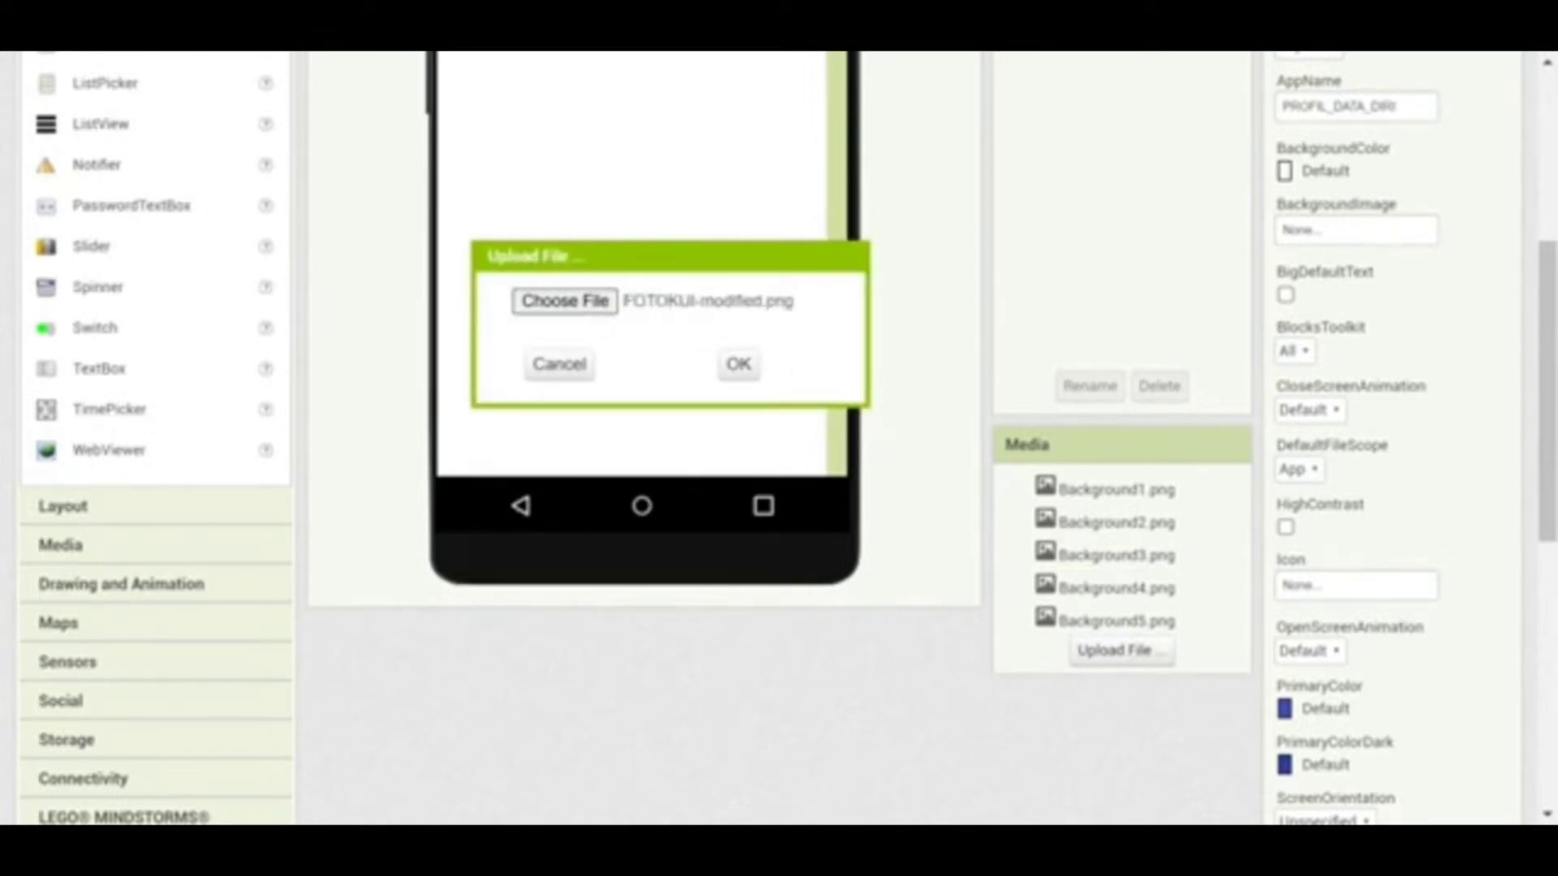
left_click(730, 365)
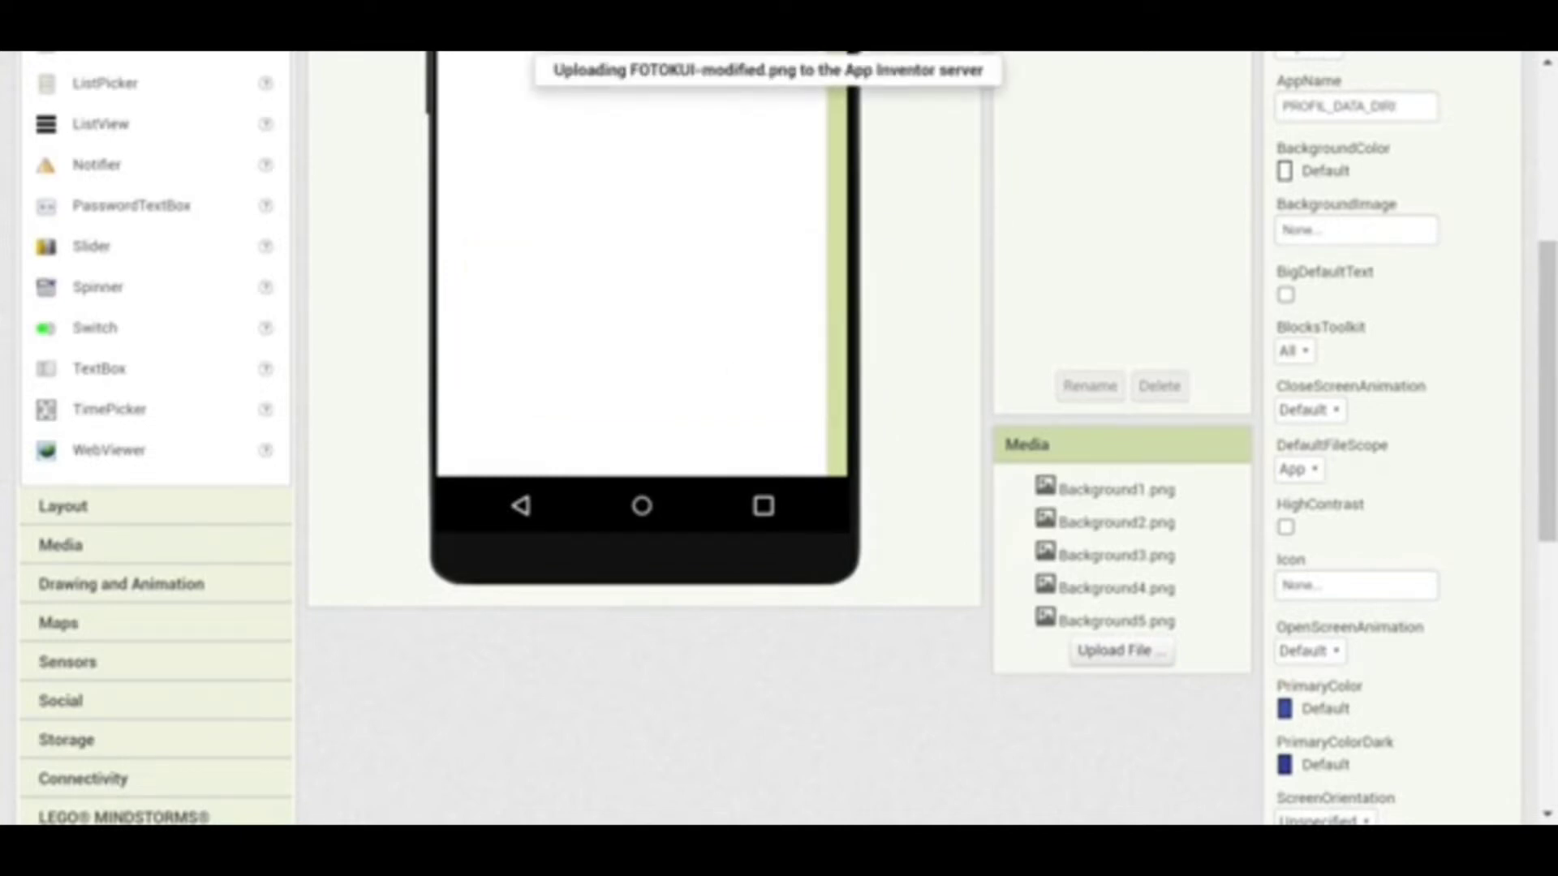
left_click_drag(1545, 348, 1545, 231)
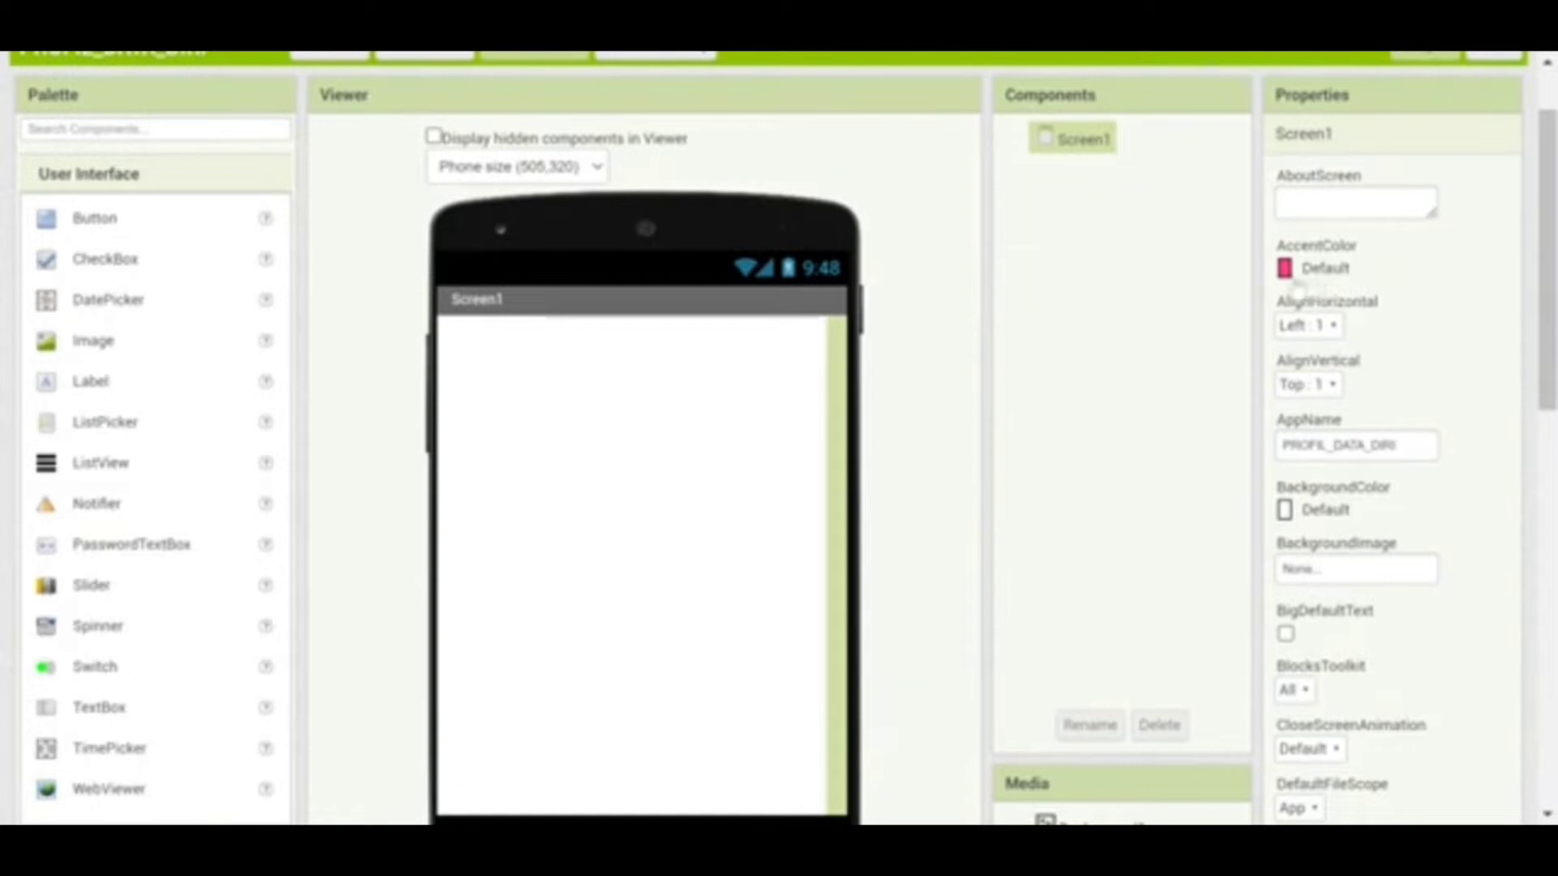
Set Screen1's AlignHorizontal to Center and its BackgroundImage to Background1.png
left_click(1328, 328)
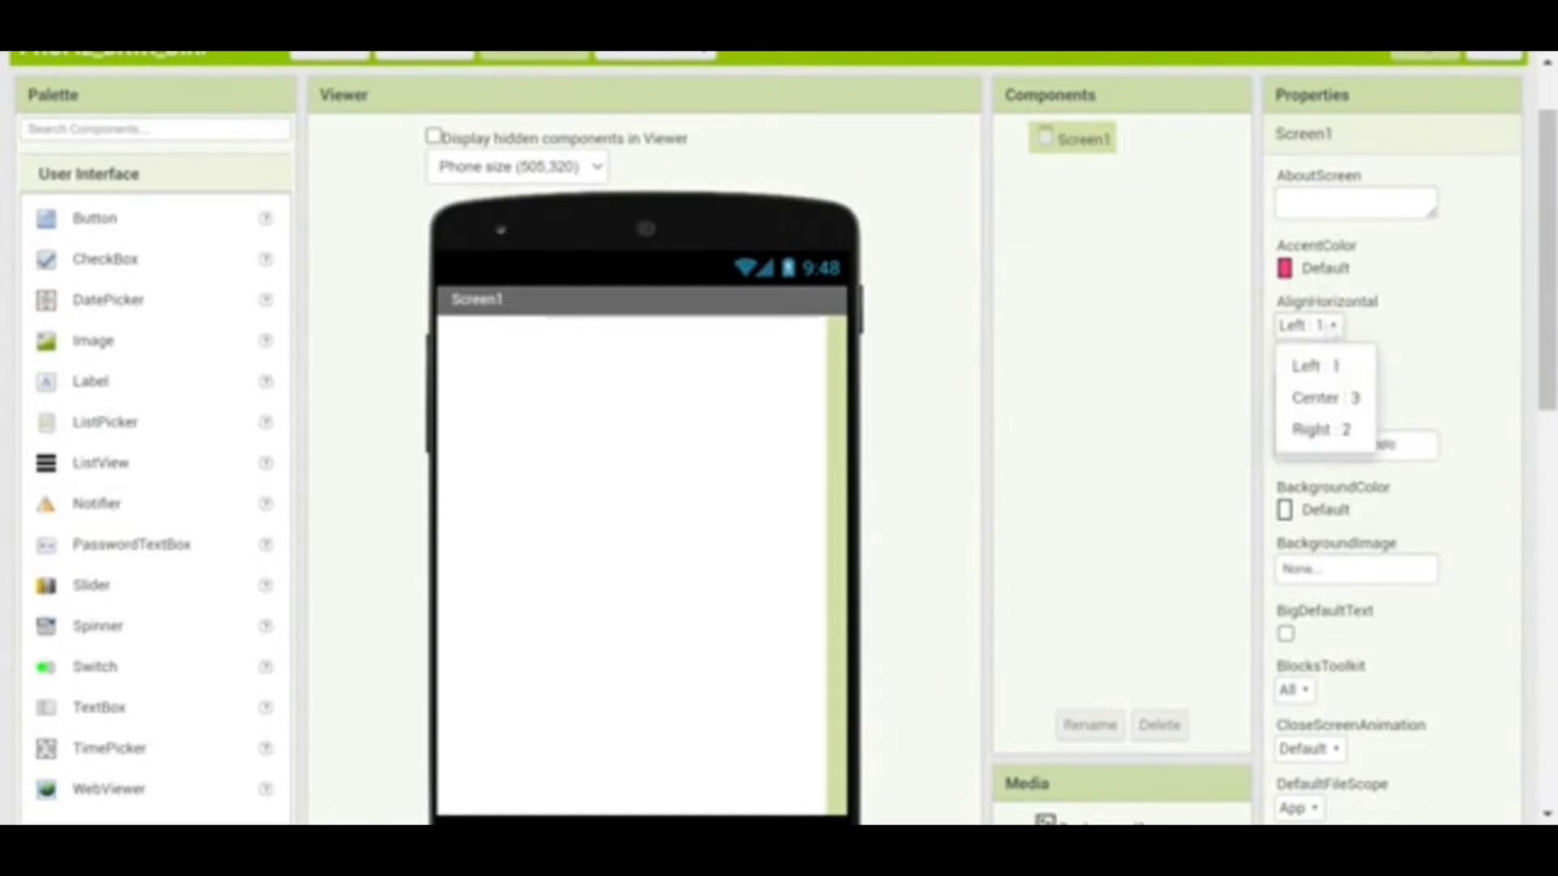
left_click(1320, 399)
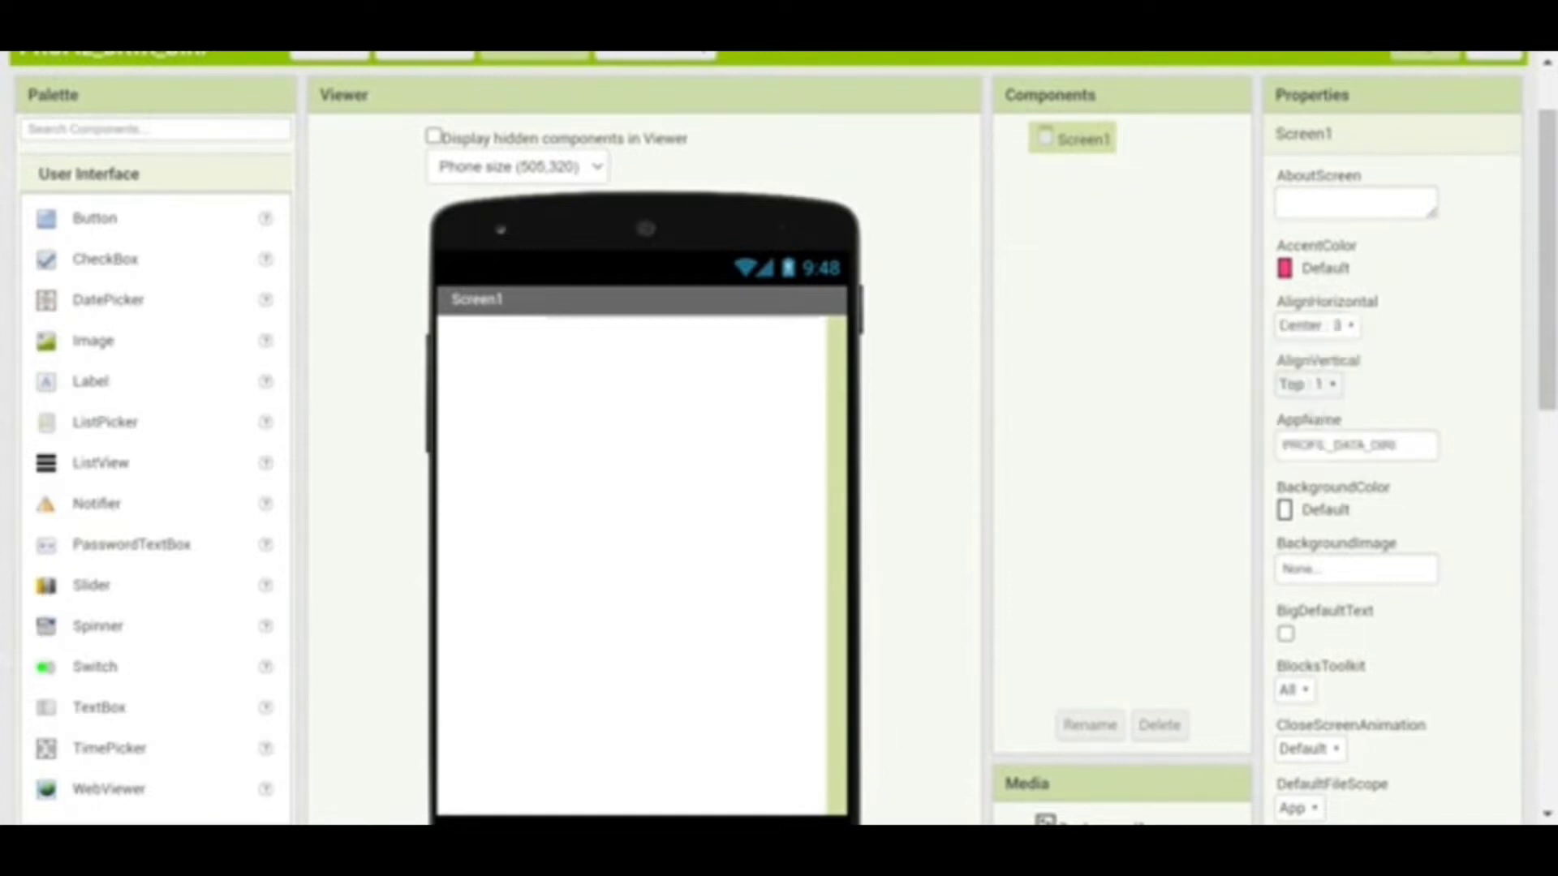
left_click(1312, 568)
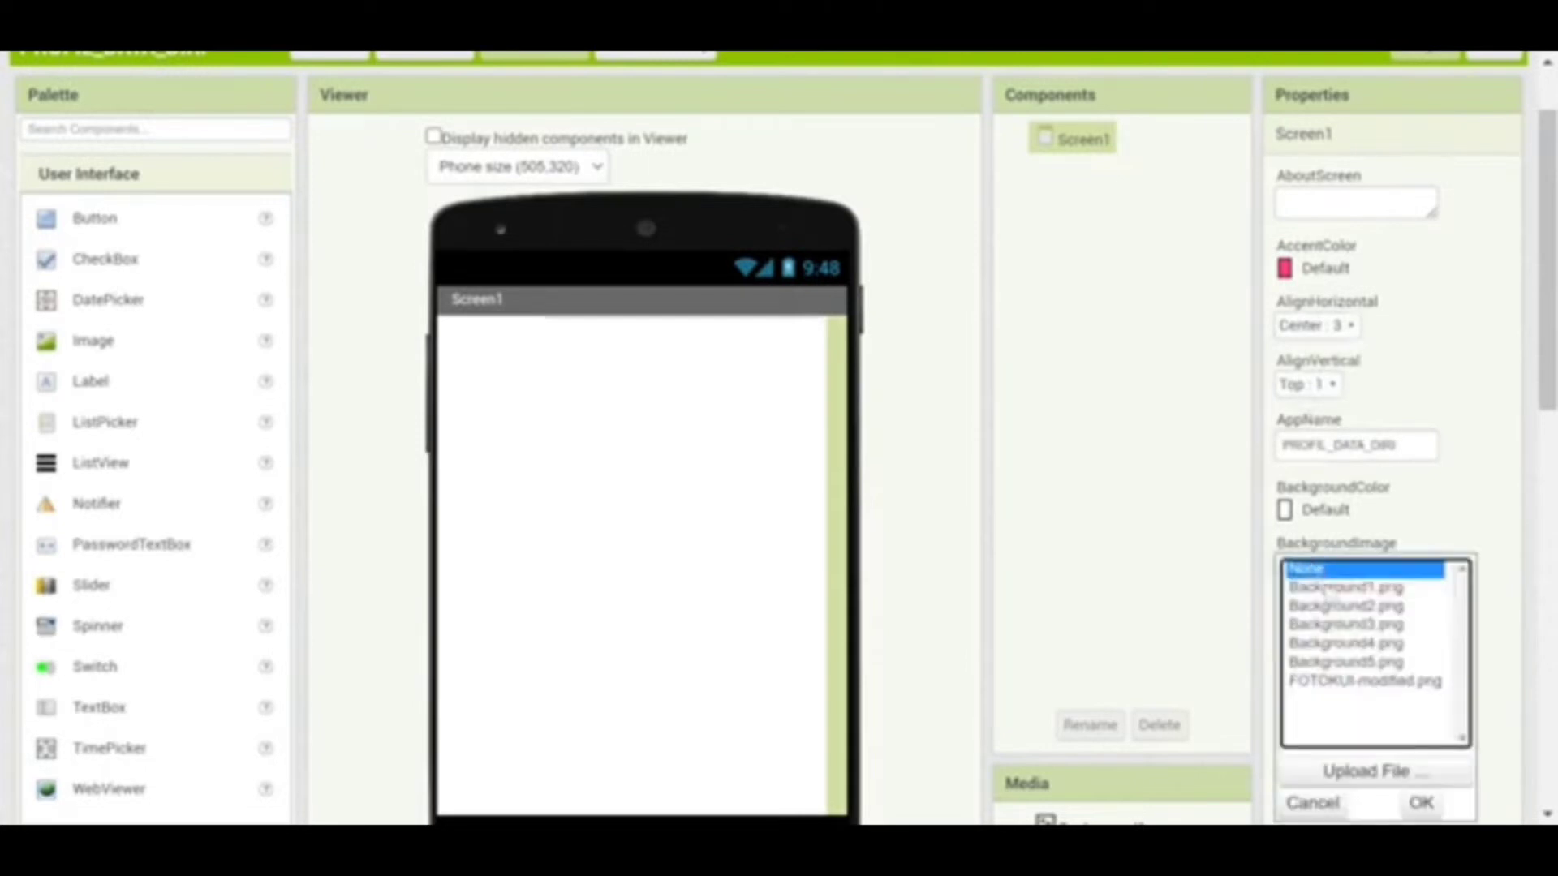
left_click(1342, 594)
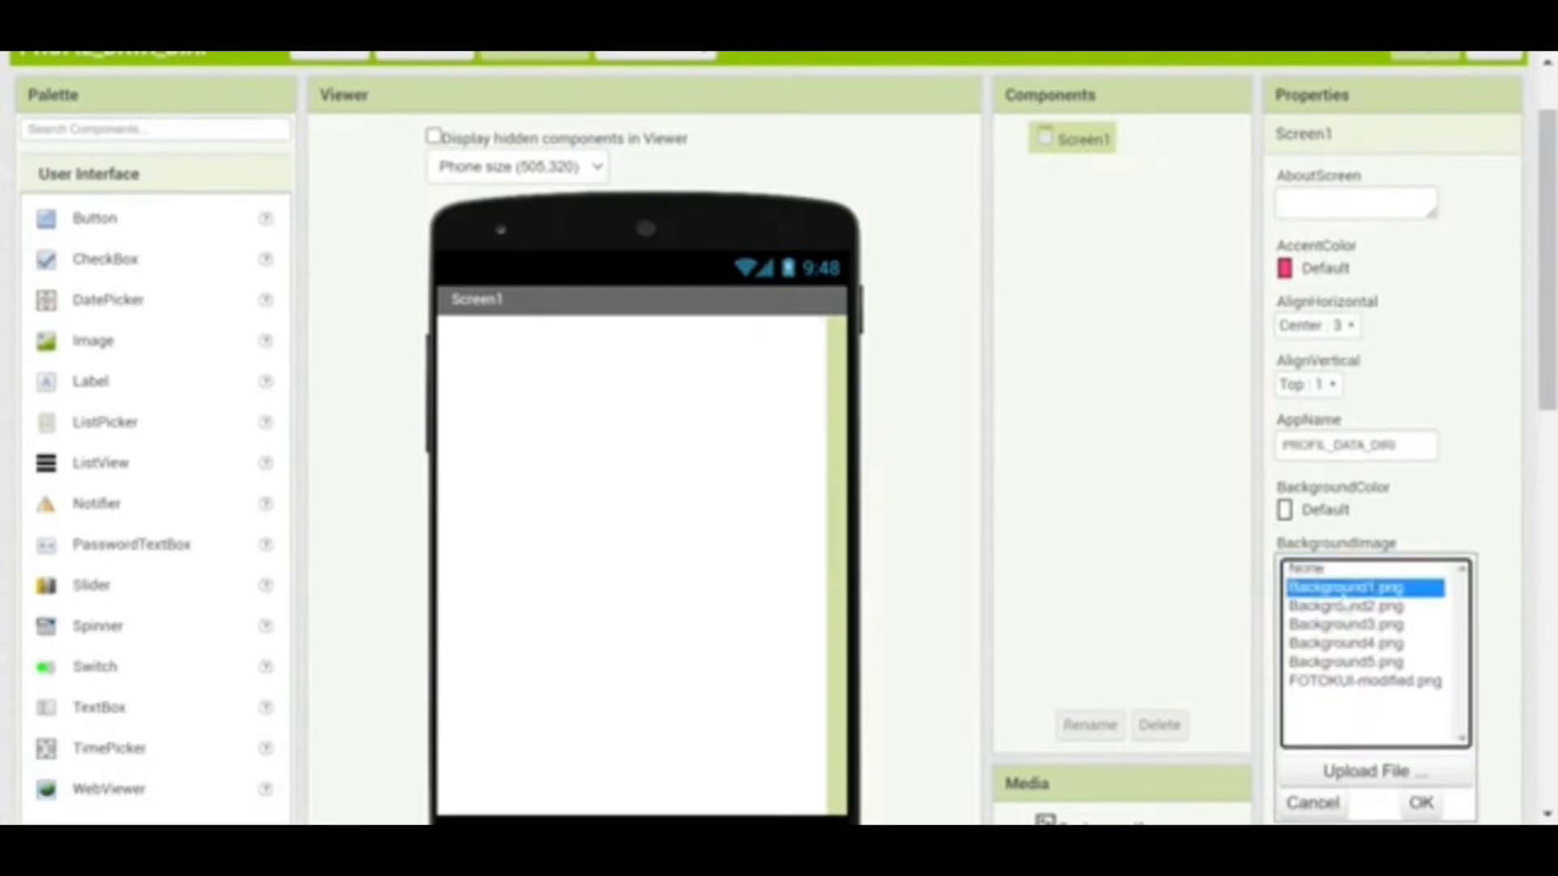
left_click(1420, 803)
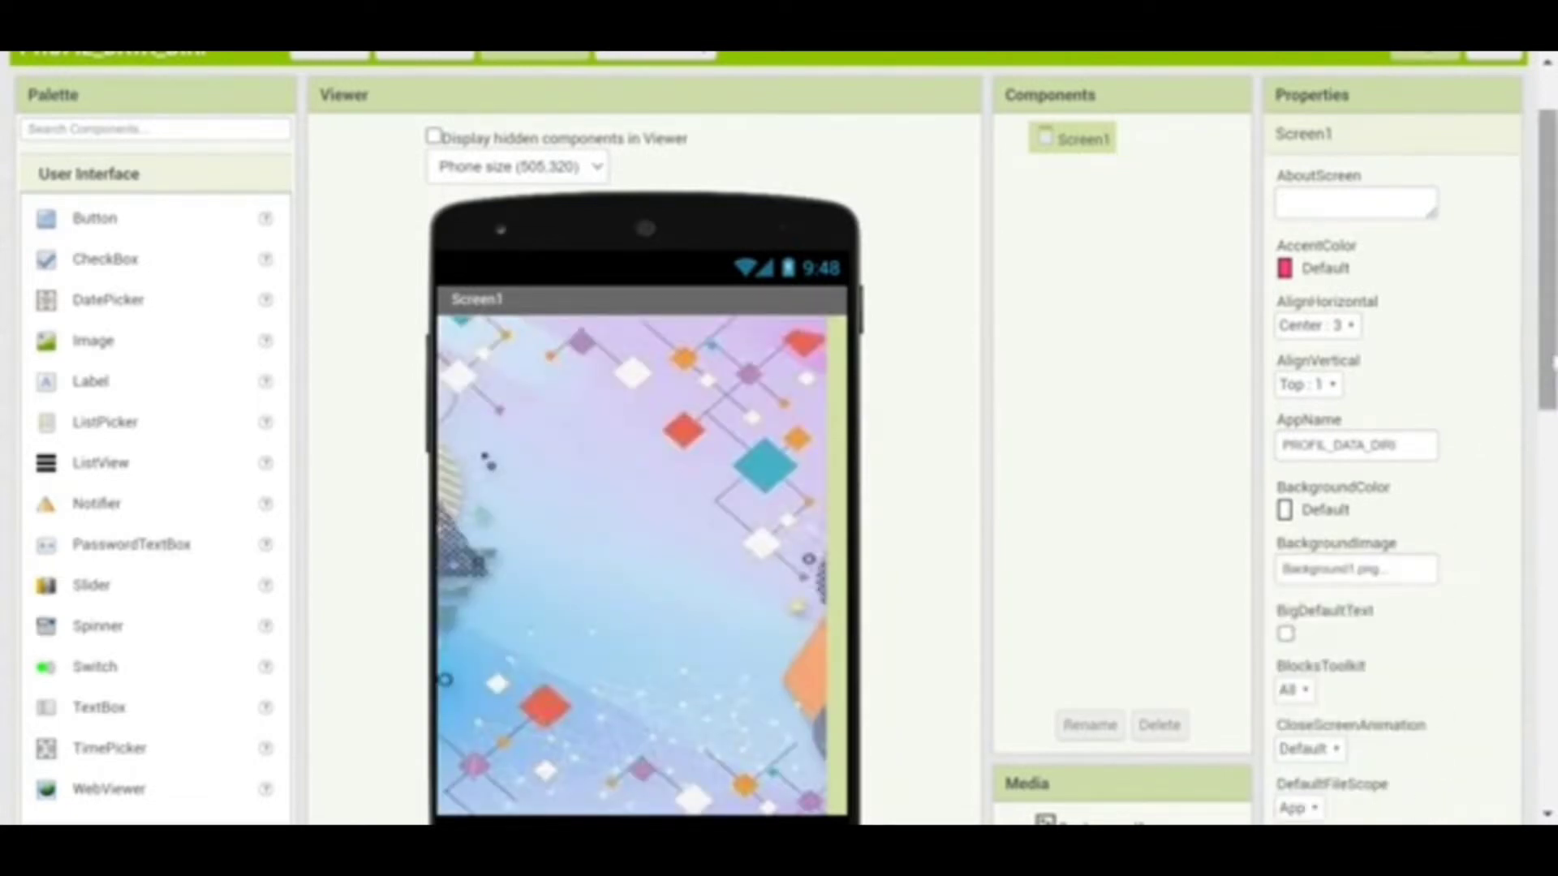
left_click_drag(1554, 361, 1554, 693)
Change the Screen1 Title property to HOME
left_click(1339, 659)
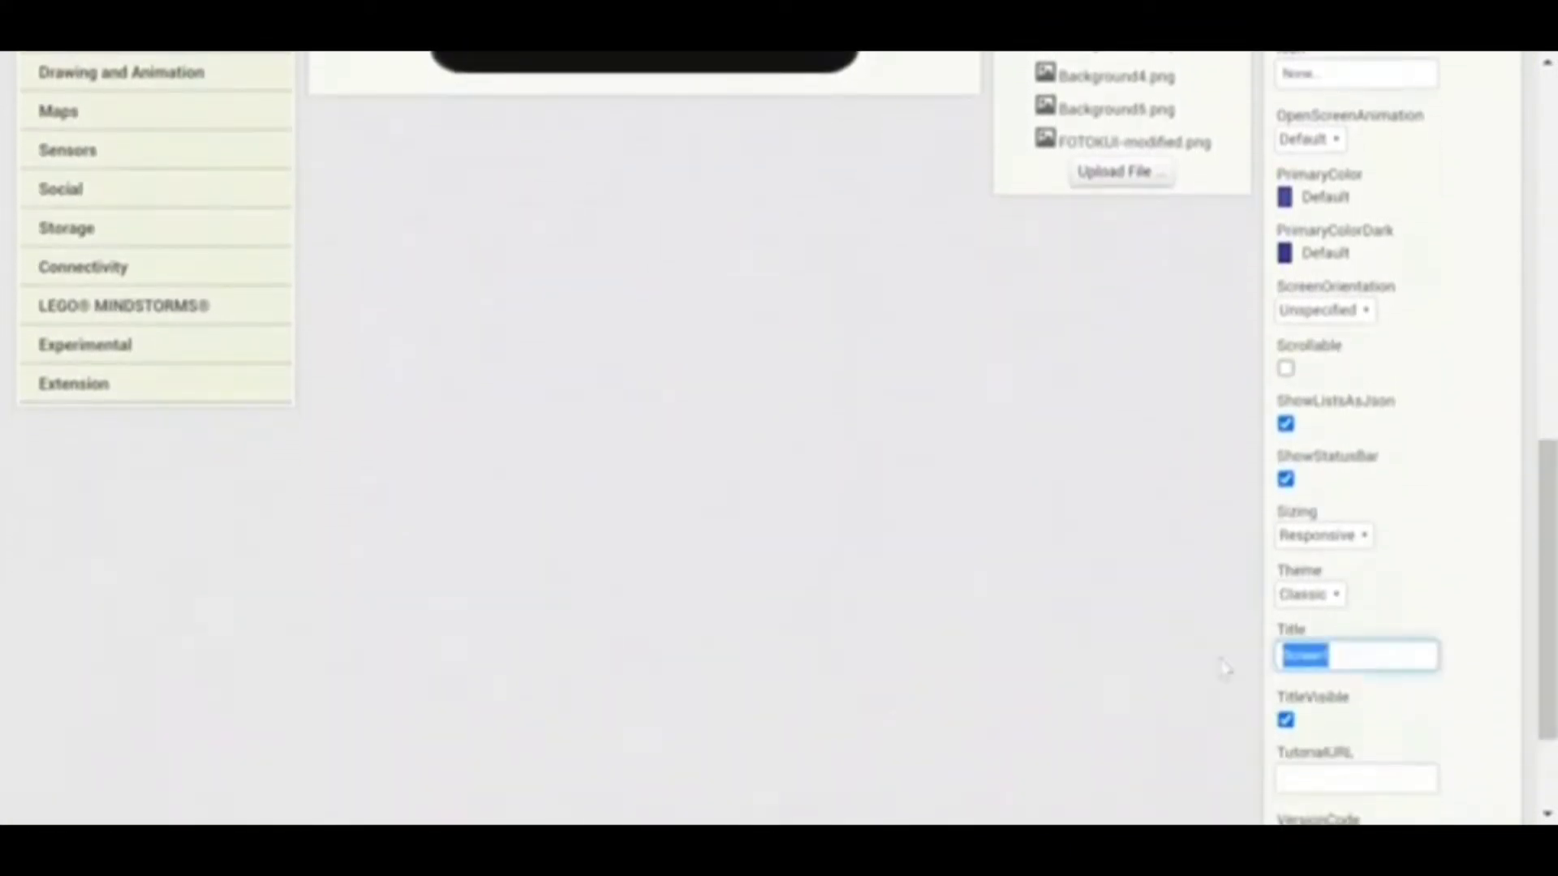
type("HOME")
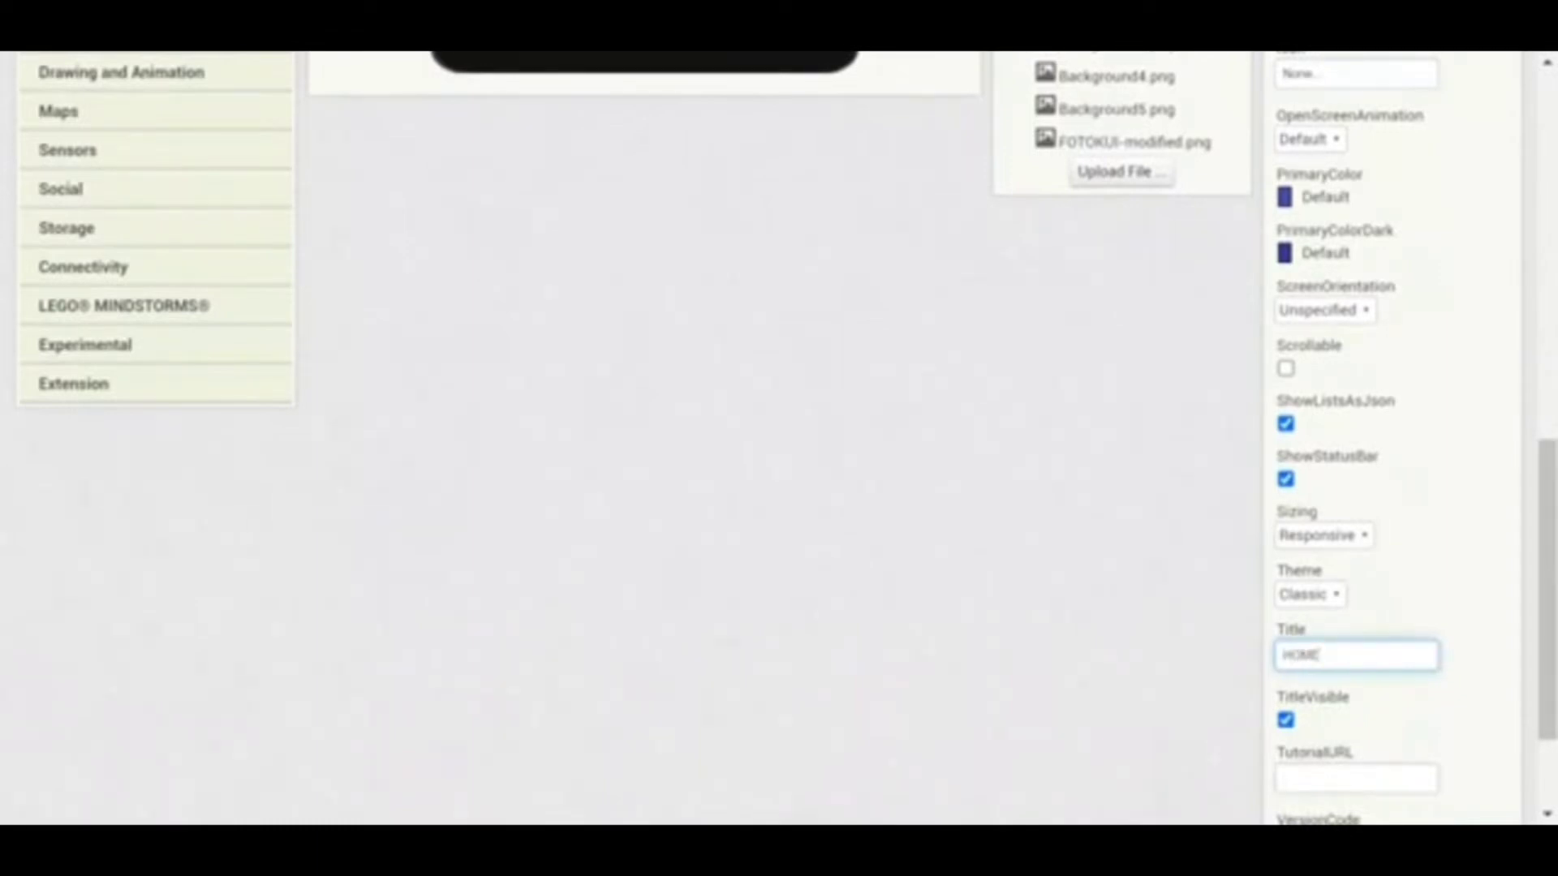
left_click(1156, 659)
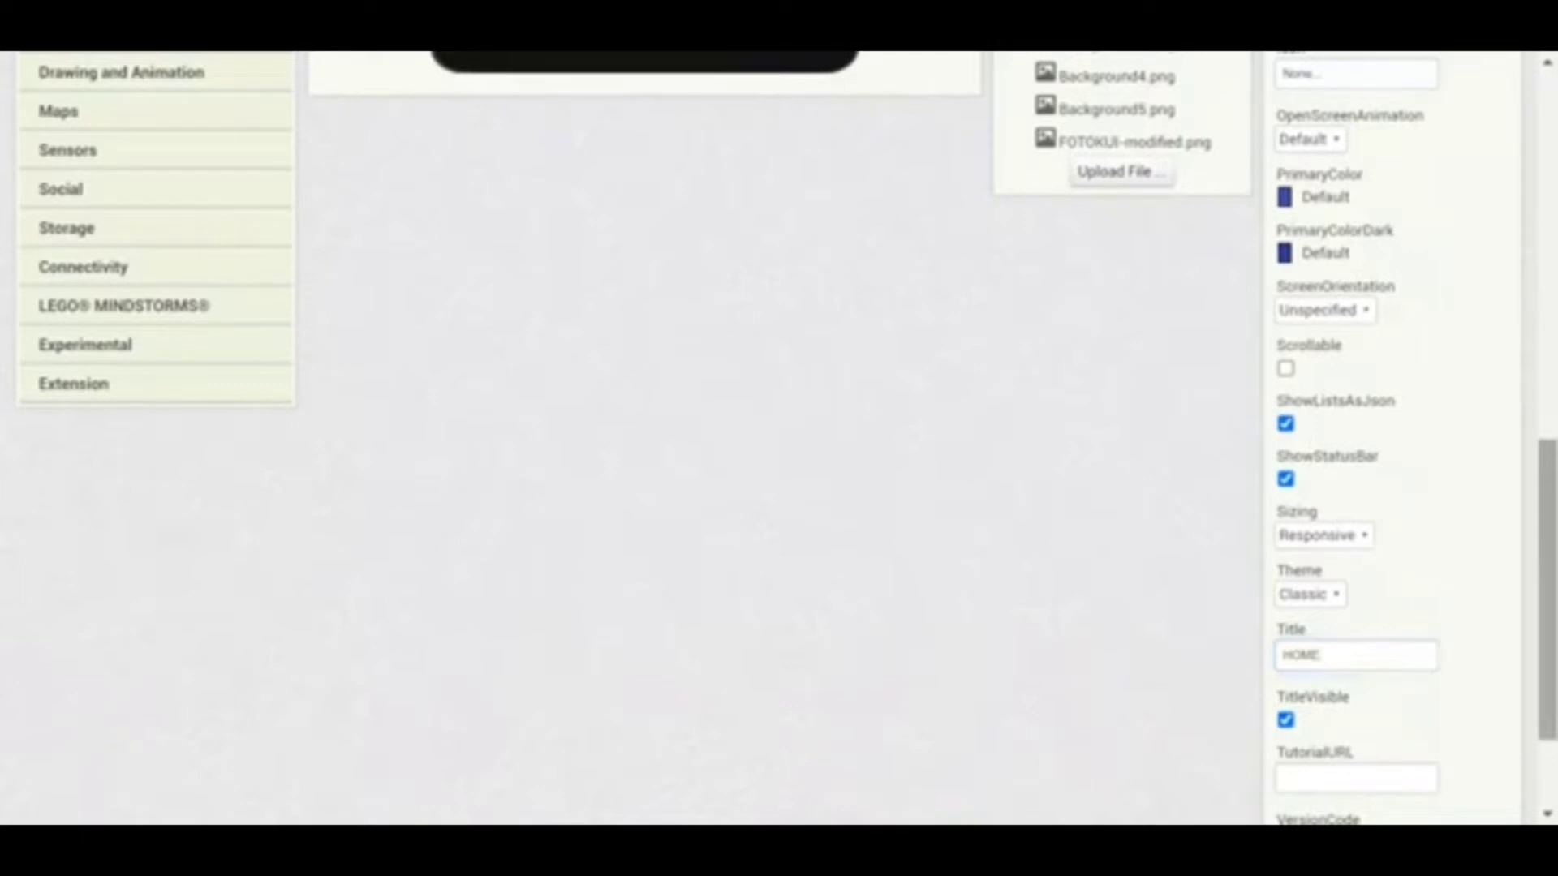
left_click_drag(1545, 575, 1531, 245)
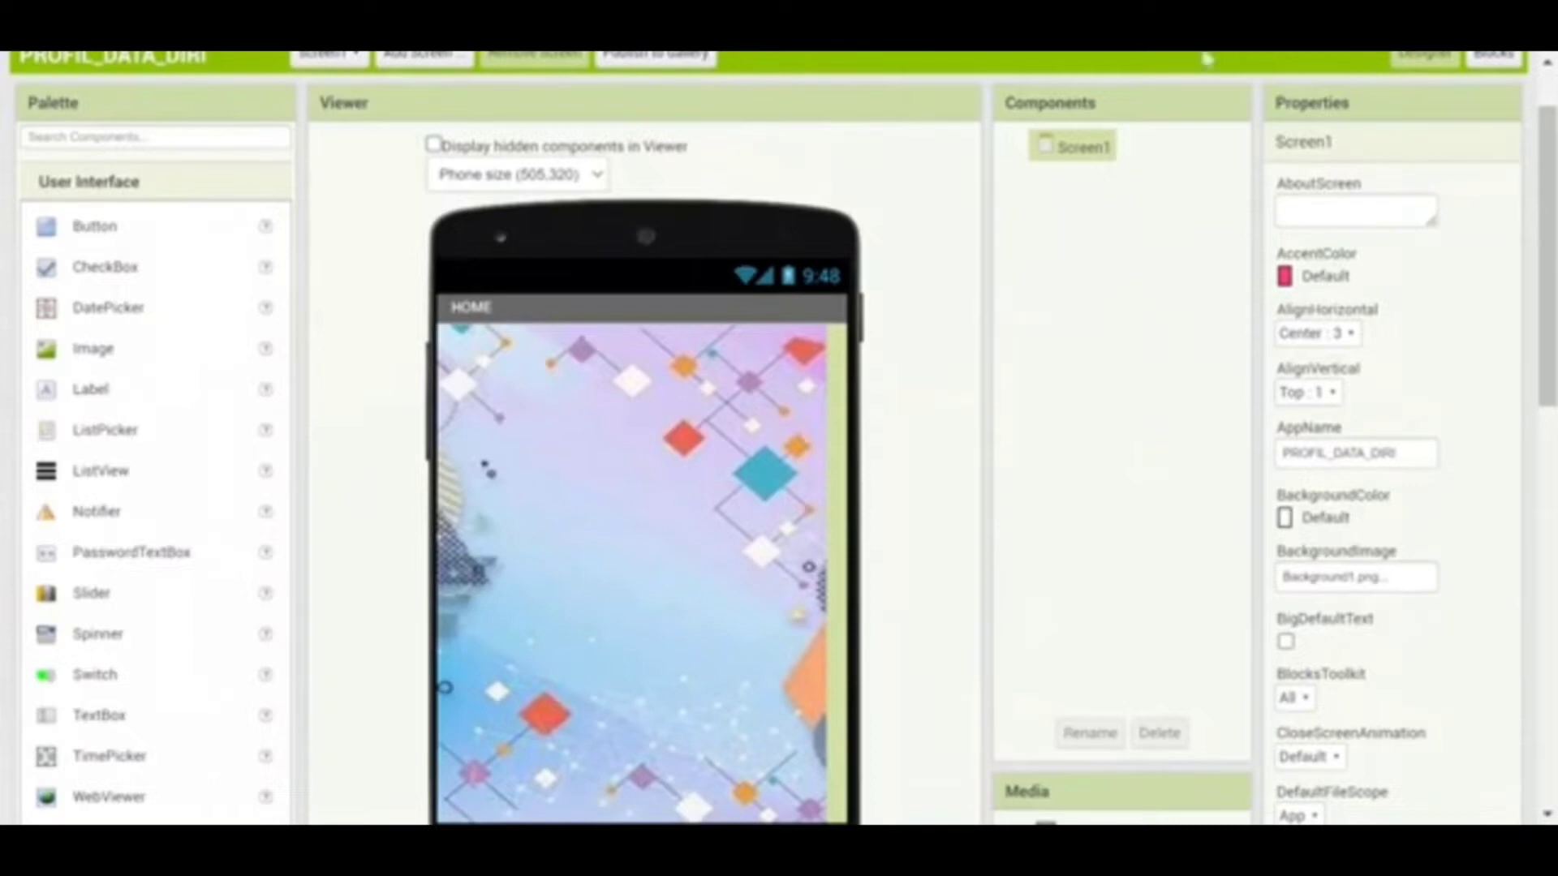
Drop four HorizontalArrangement components one below another down the HOME screen
left_click_drag(1551, 166, 1551, 215)
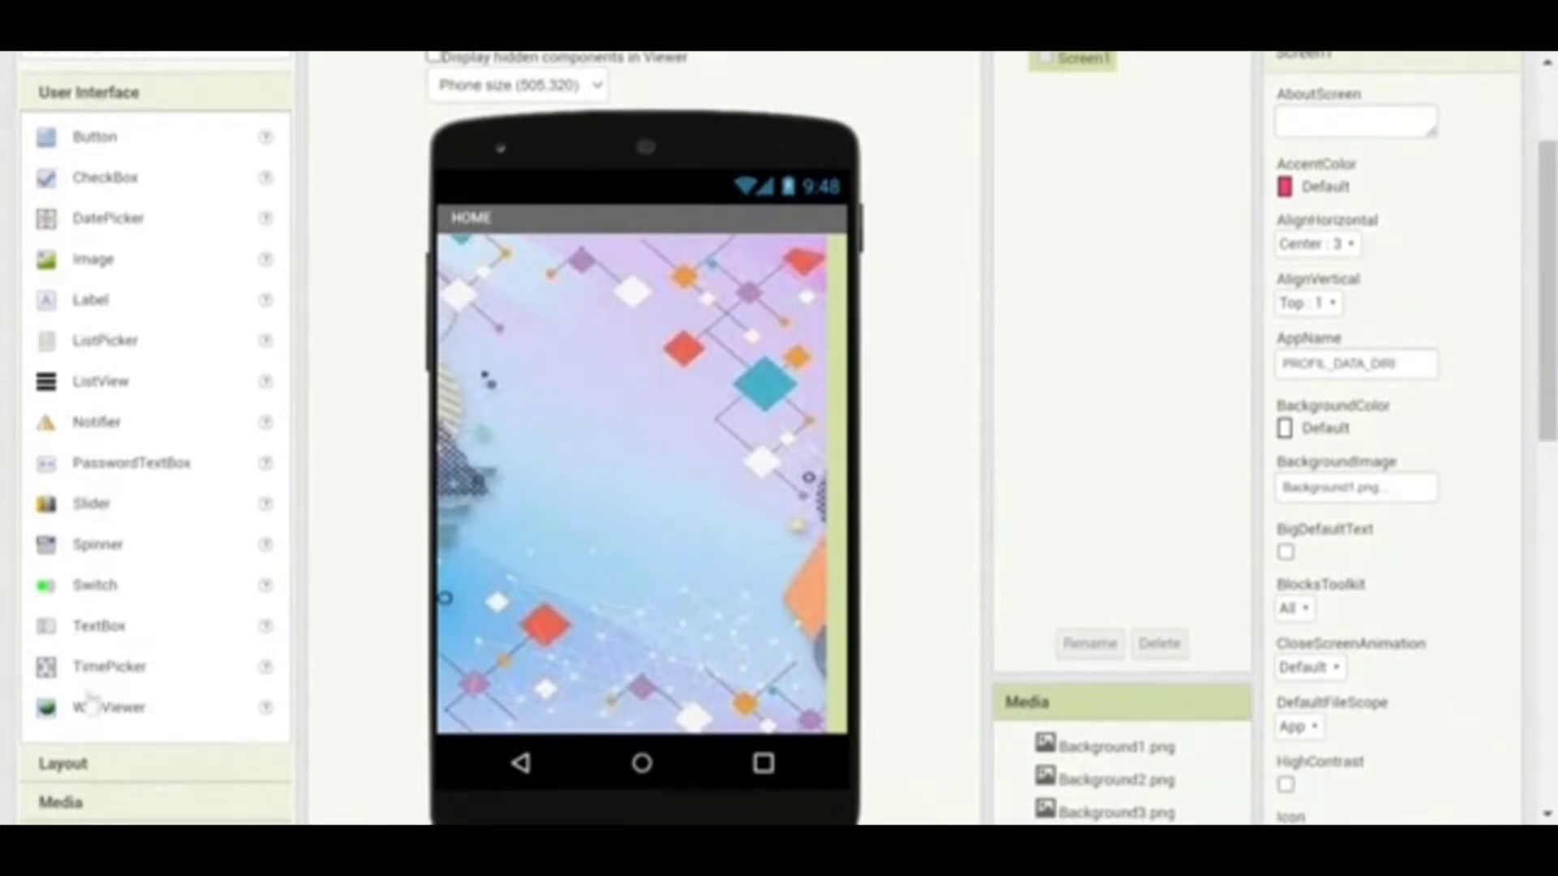
left_click(121, 775)
left_click_drag(139, 176, 558, 315)
left_click_drag(150, 179, 649, 450)
left_click_drag(168, 190, 625, 563)
left_click_drag(187, 194, 548, 493)
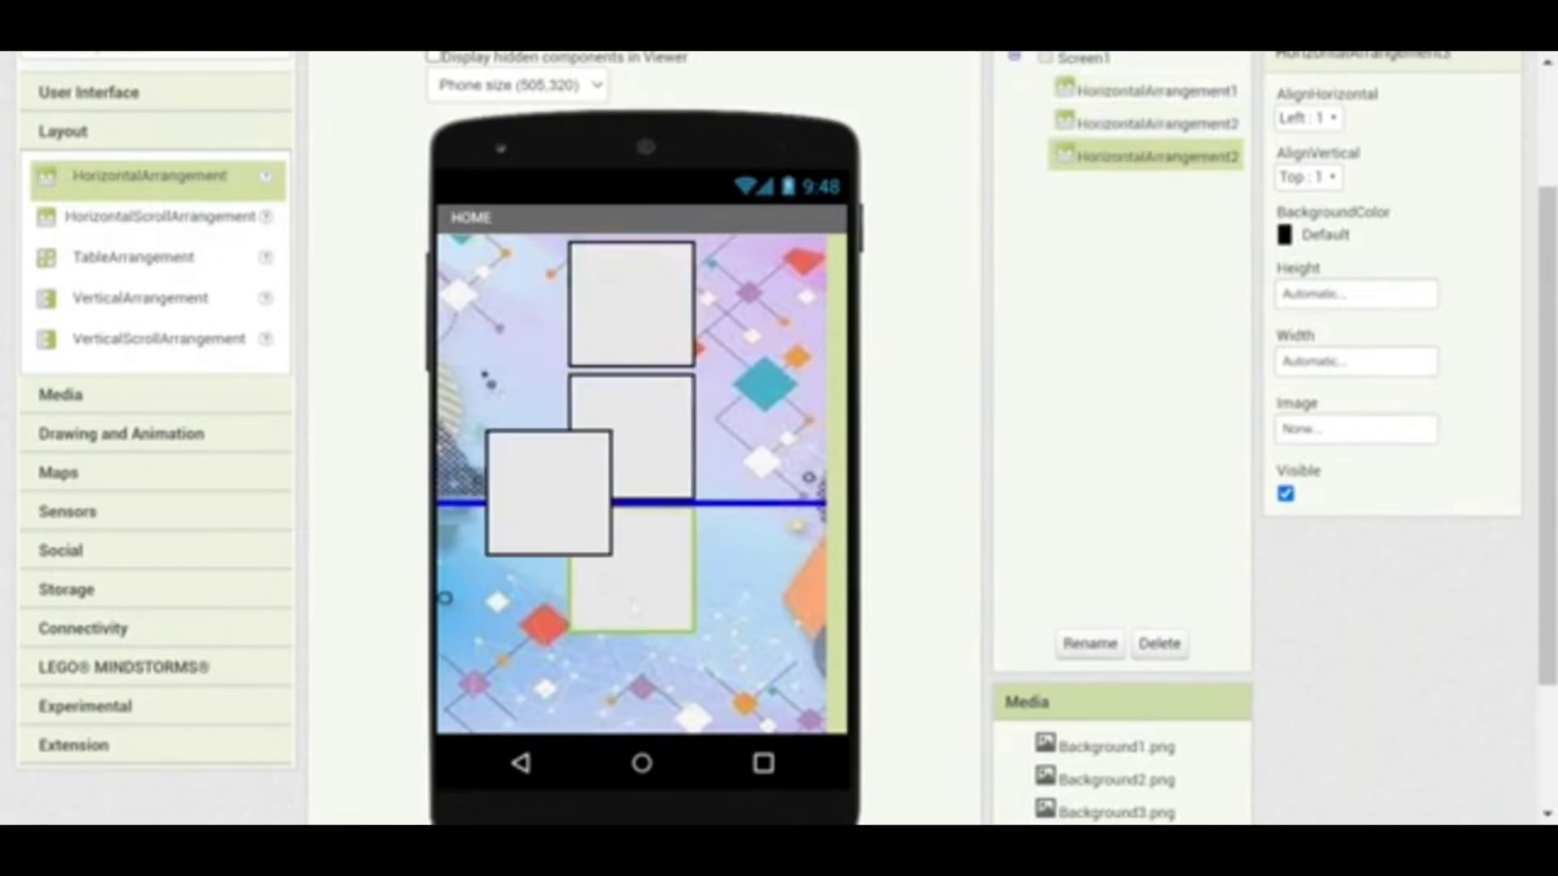
left_click_drag(632, 607, 635, 701)
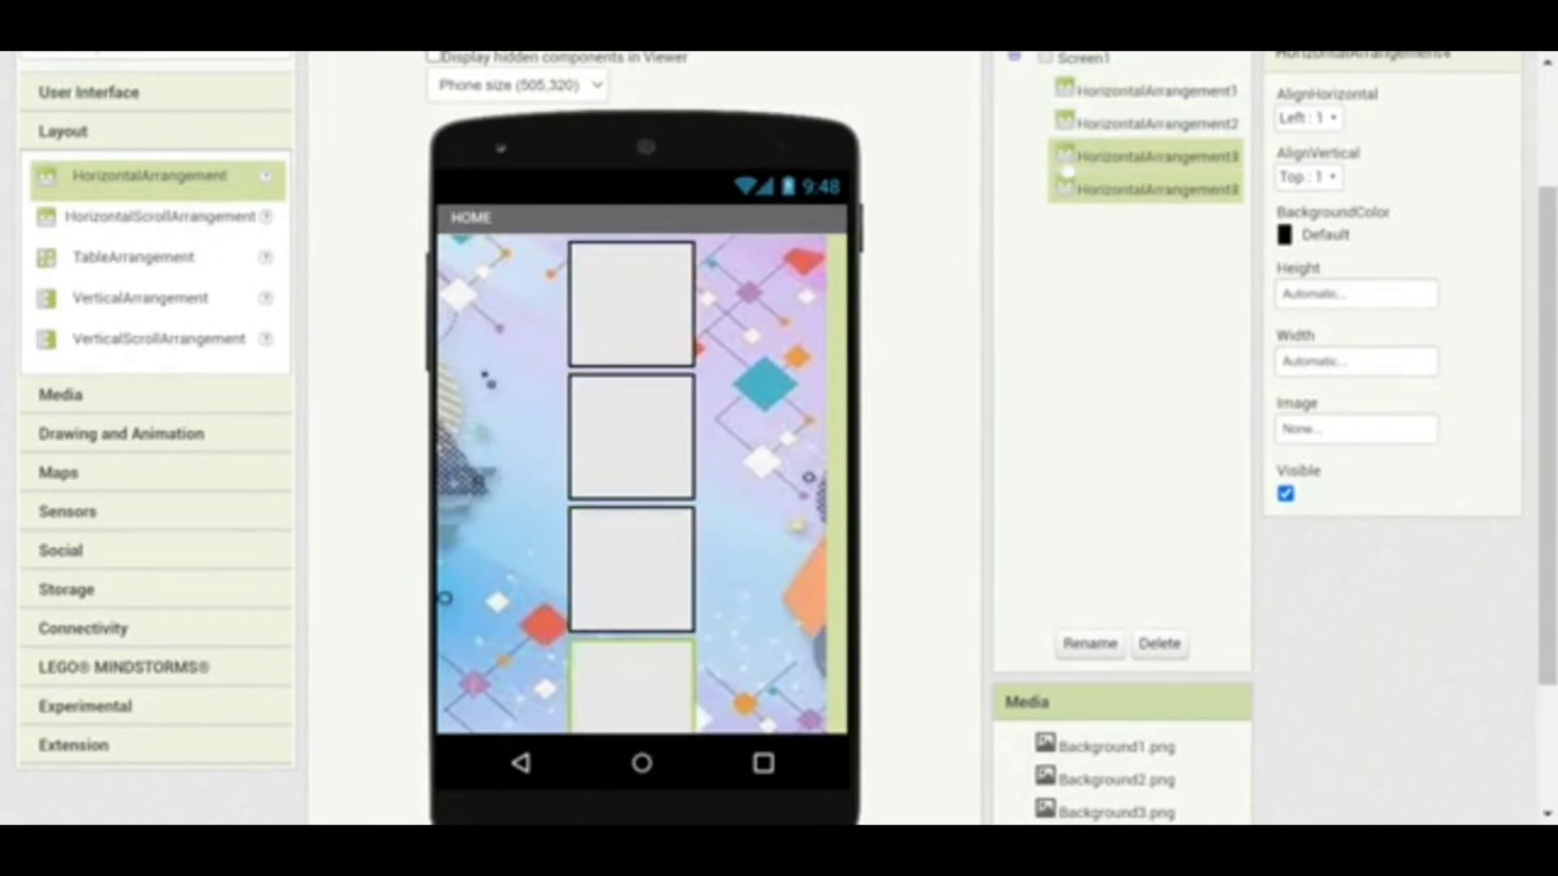
left_click(1091, 91)
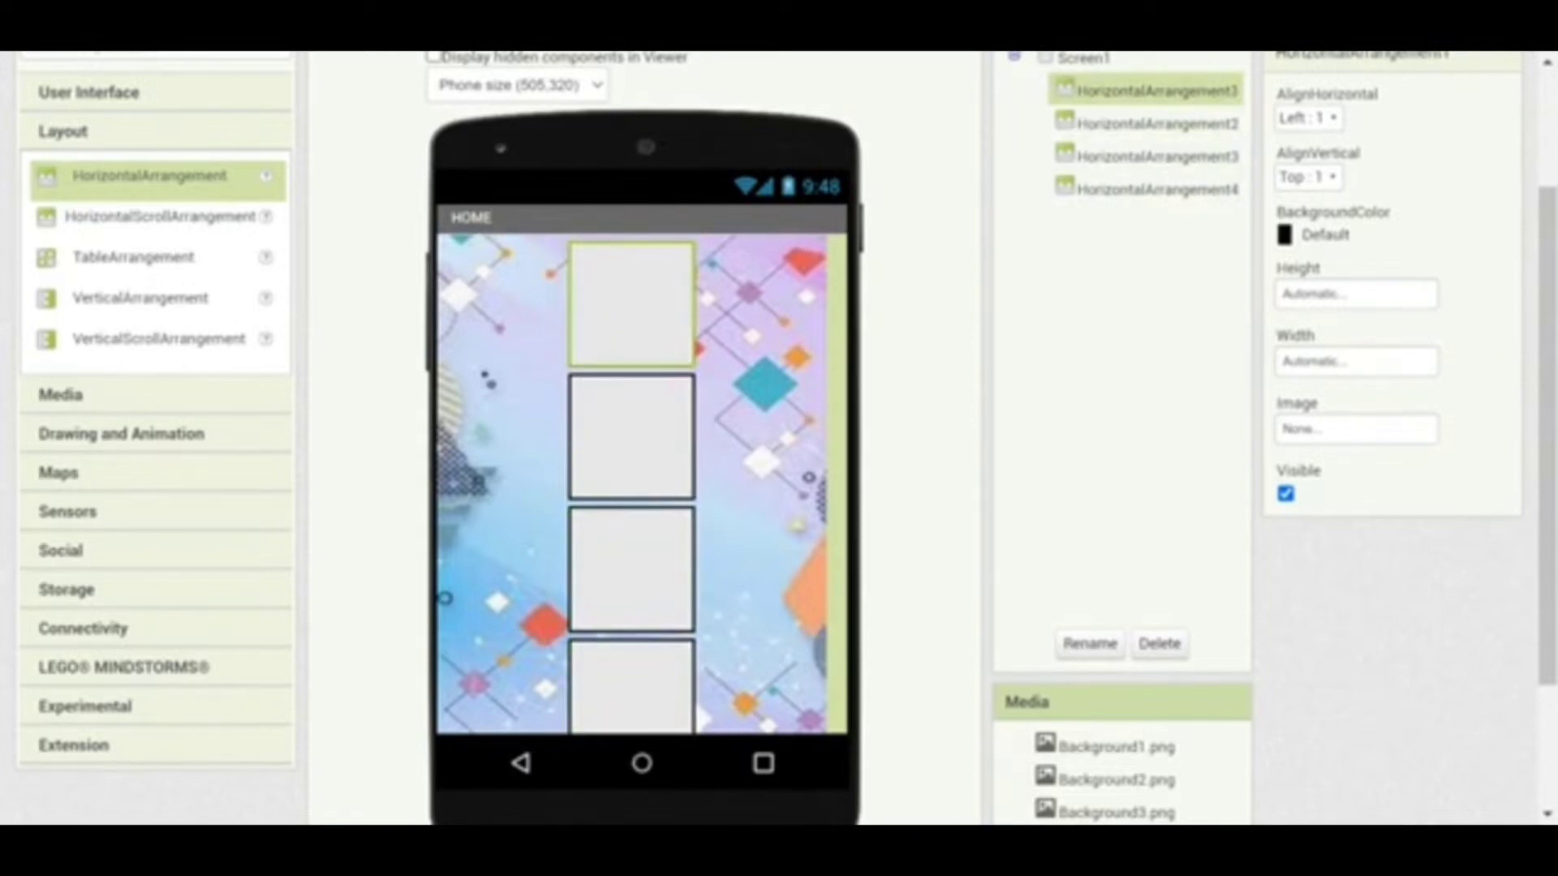
Give HorizontalArrangement1 Center horizontal alignment and BackgroundColor None
left_click(1310, 119)
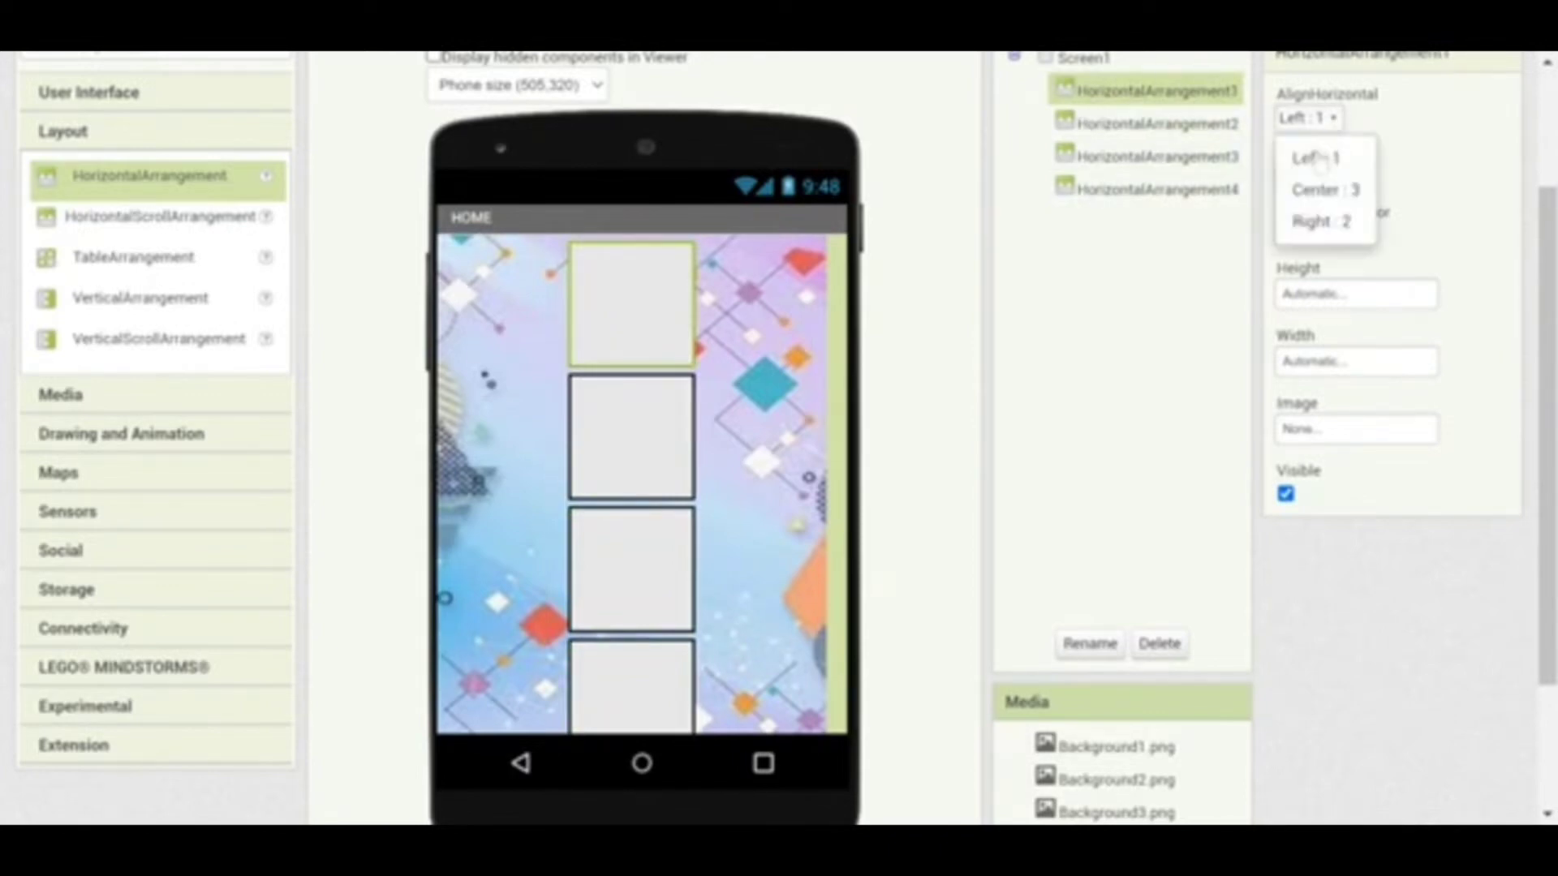
left_click(1319, 193)
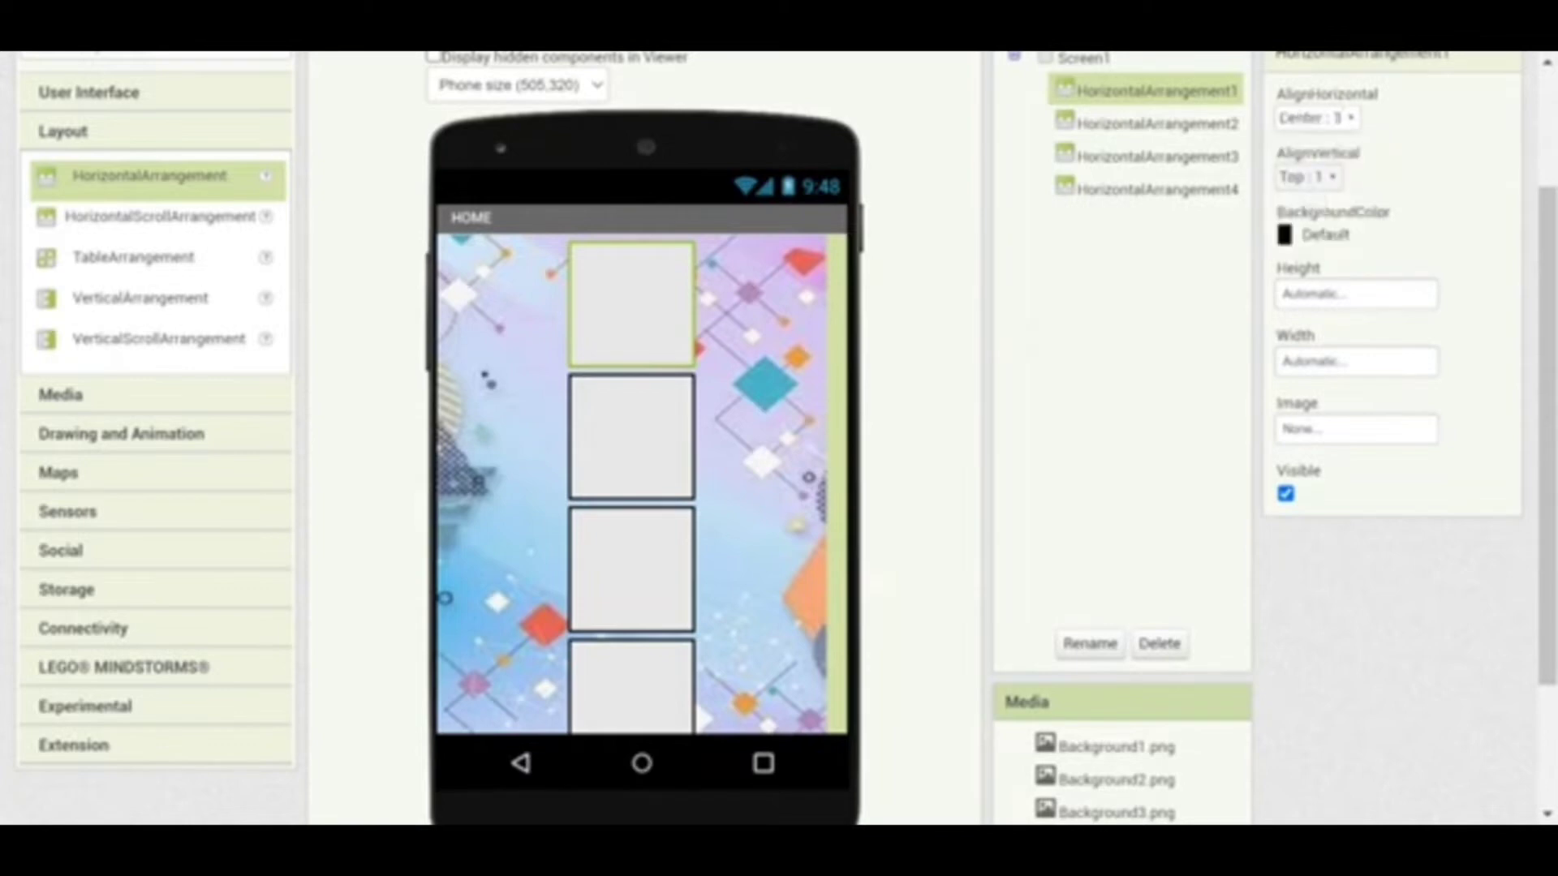
left_click(1286, 234)
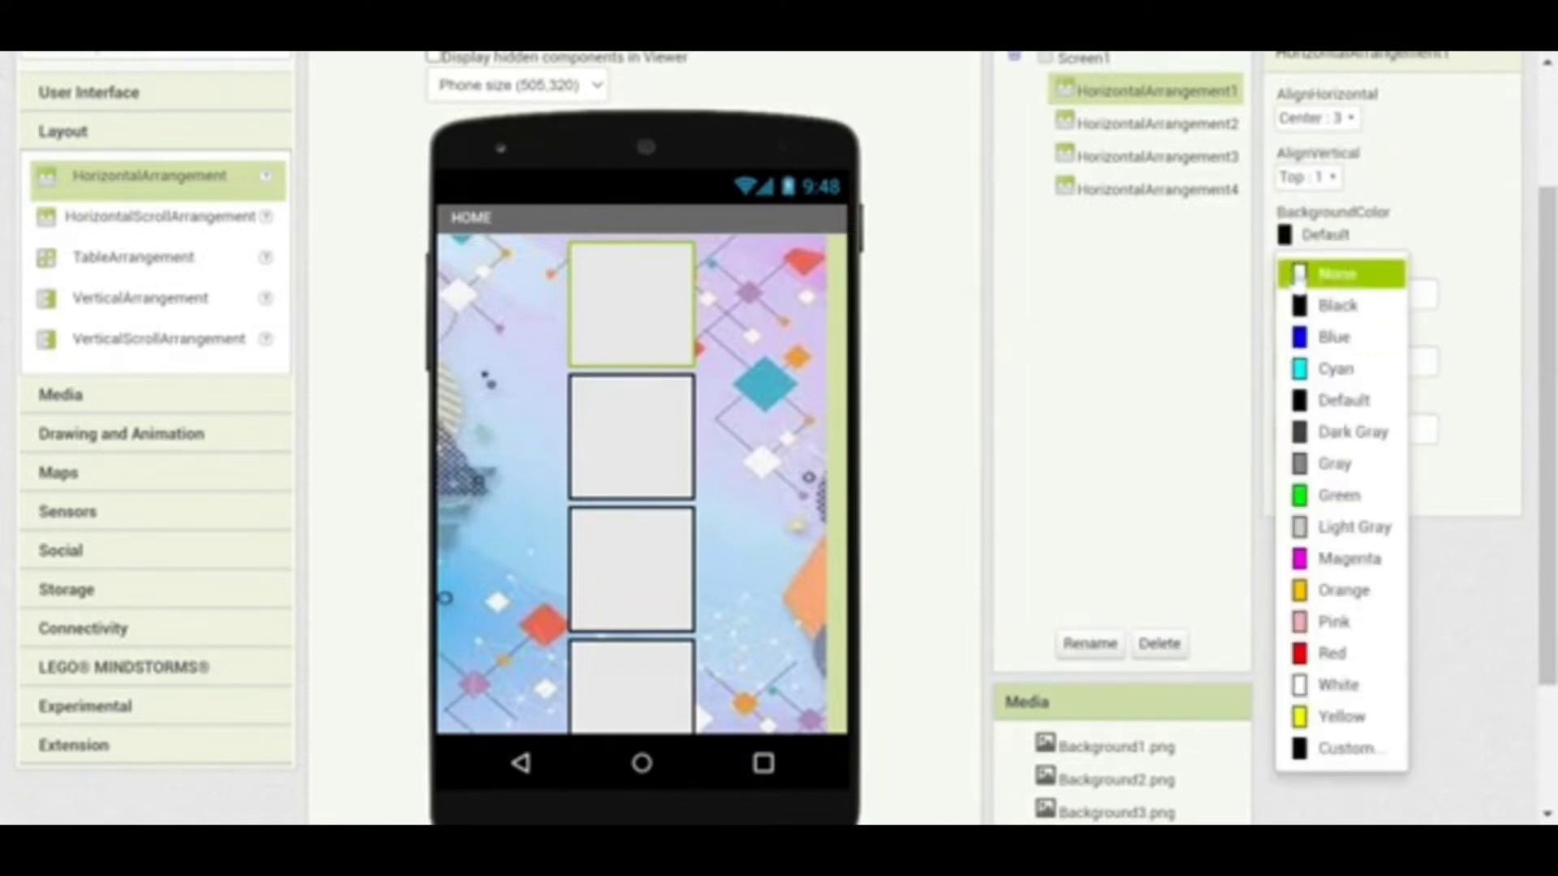
left_click(1298, 275)
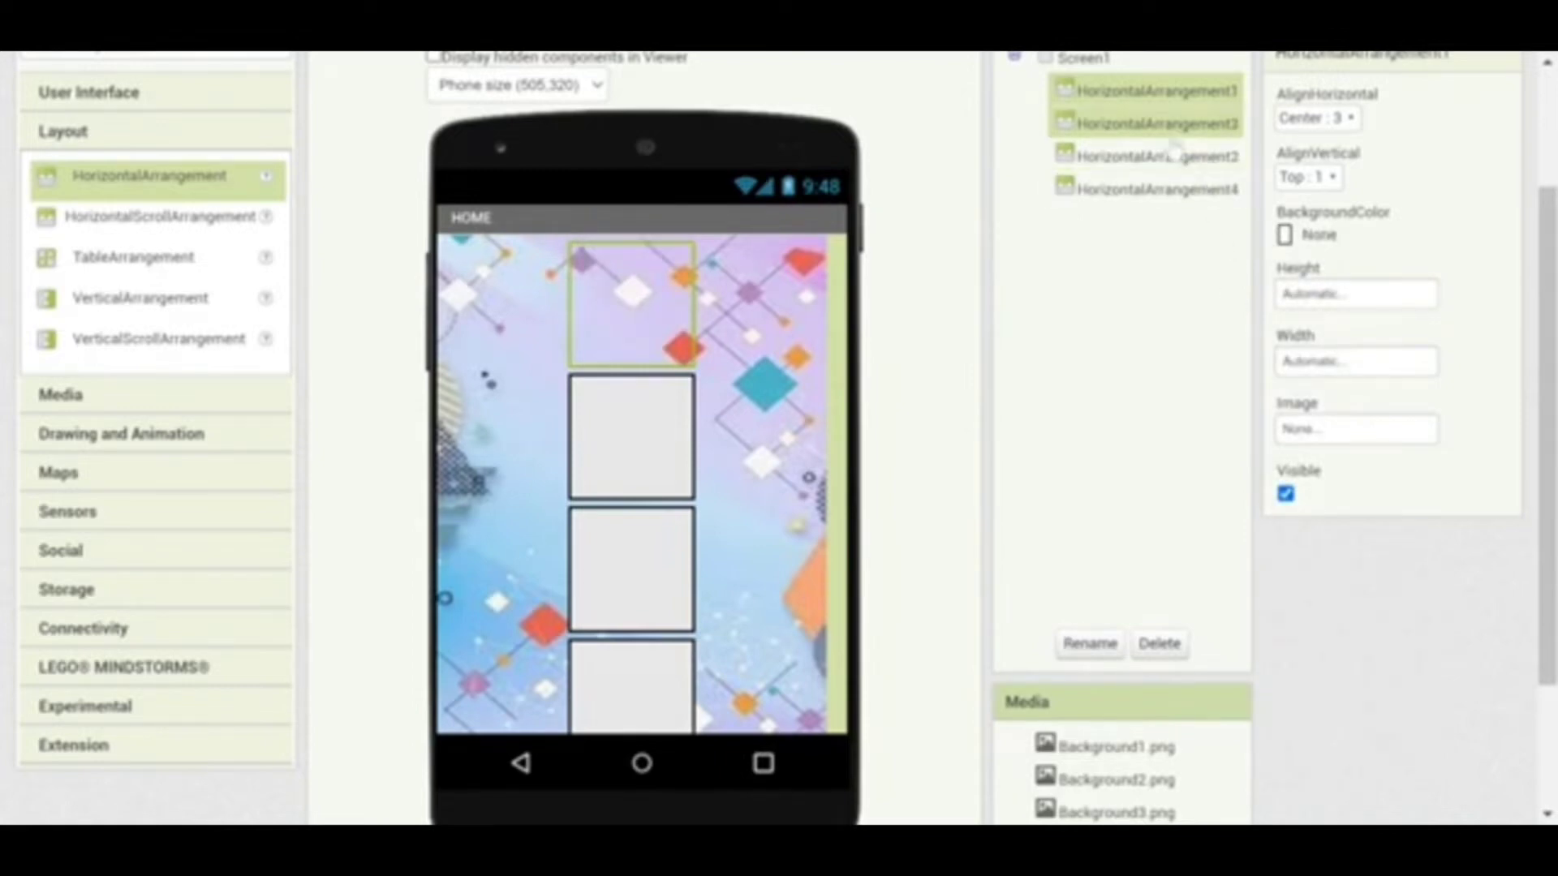
Give HorizontalArrangement2 Center horizontal alignment and BackgroundColor None as well
left_click(1168, 126)
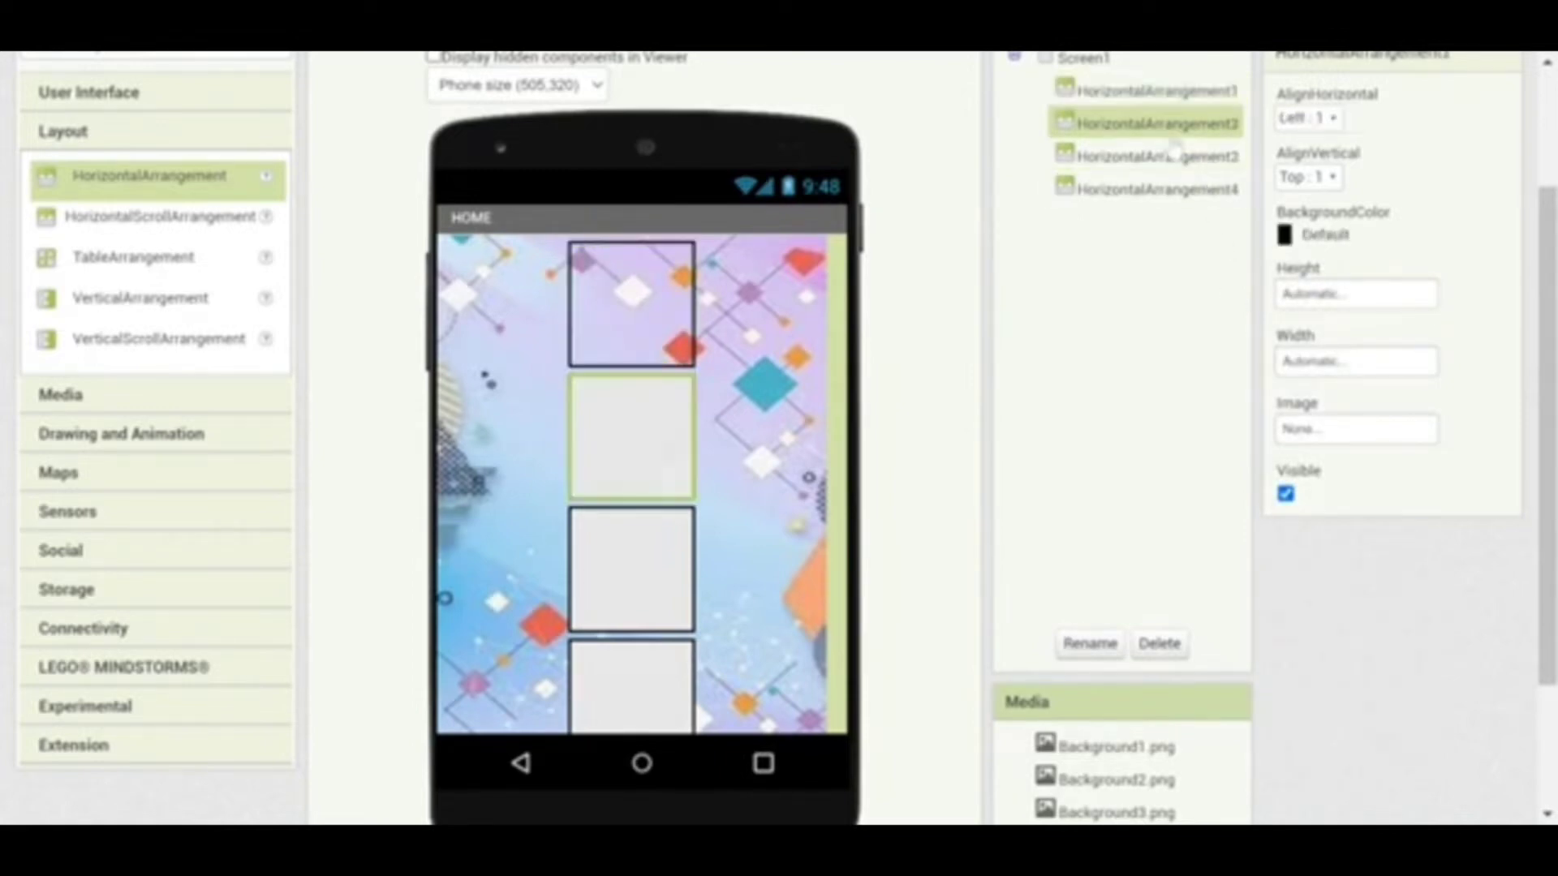
left_click(1335, 120)
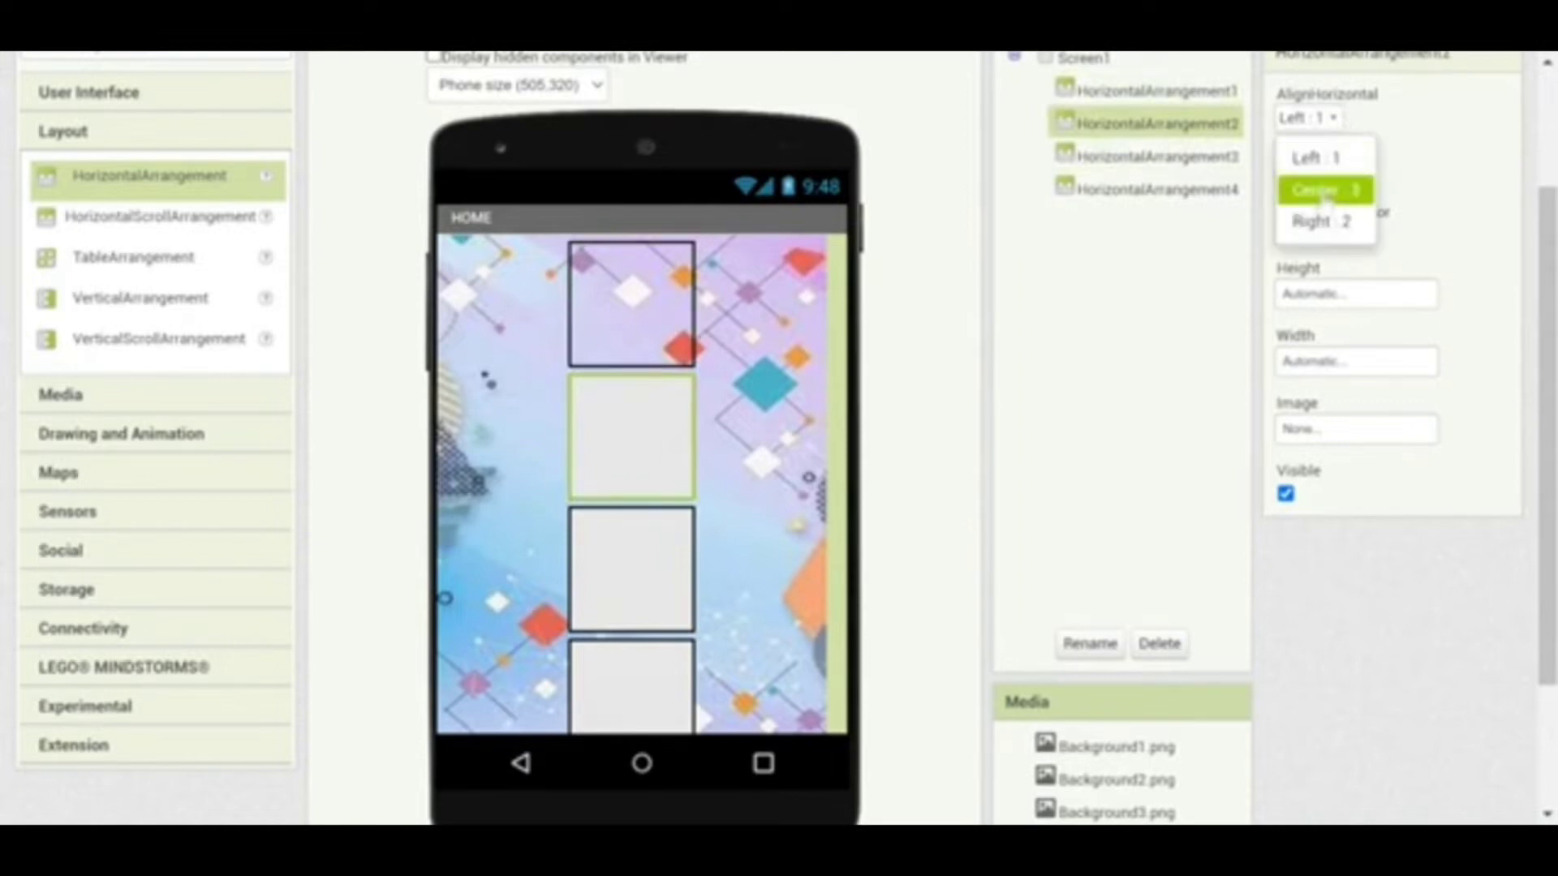
left_click(1335, 188)
left_click(1290, 243)
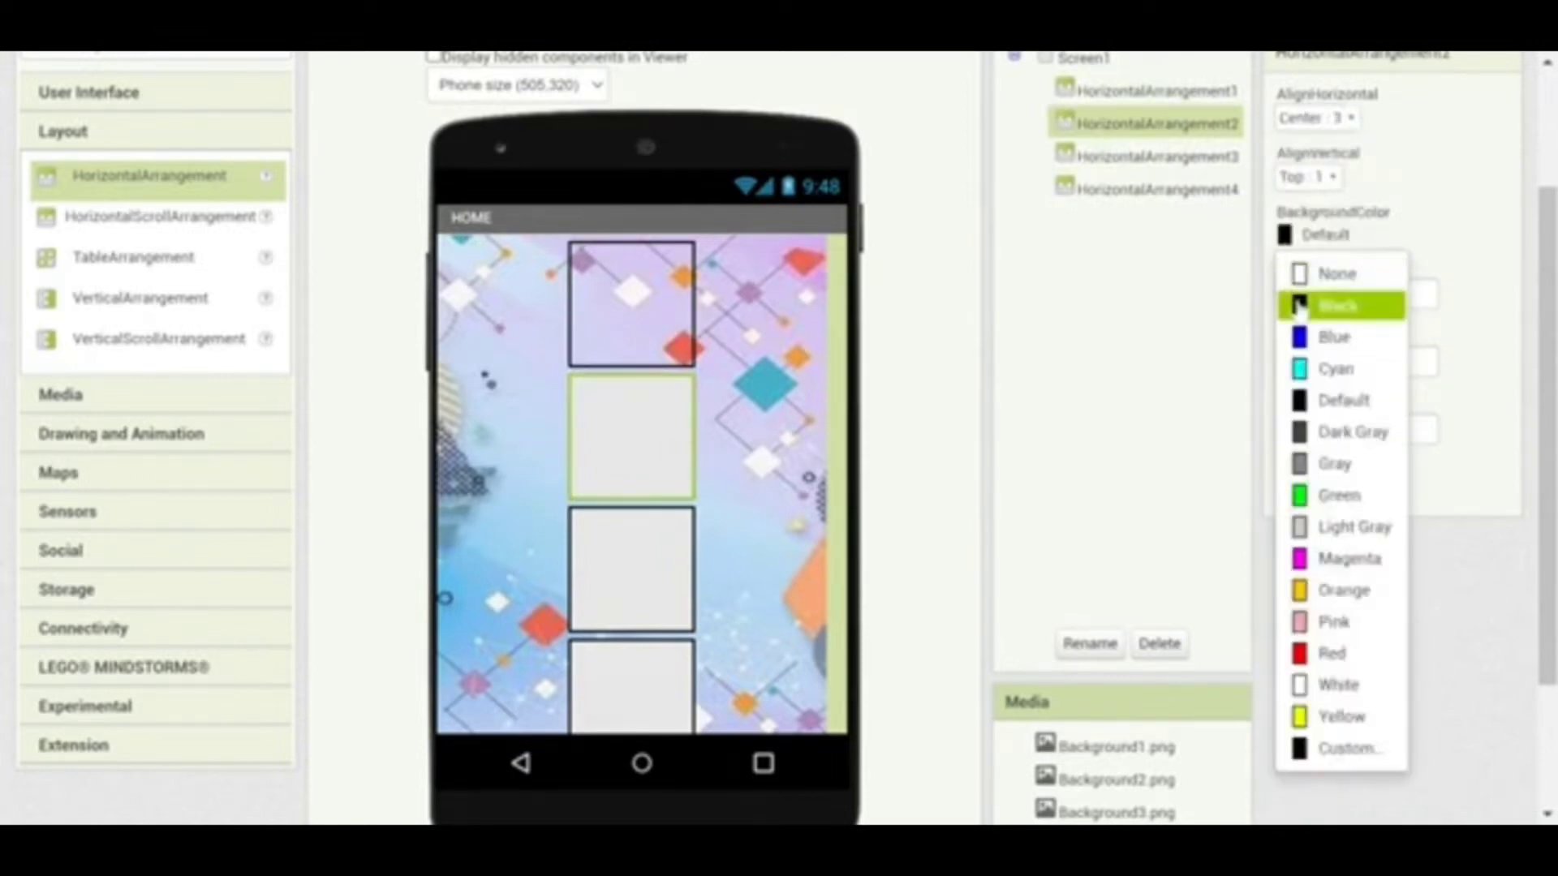
left_click(1297, 271)
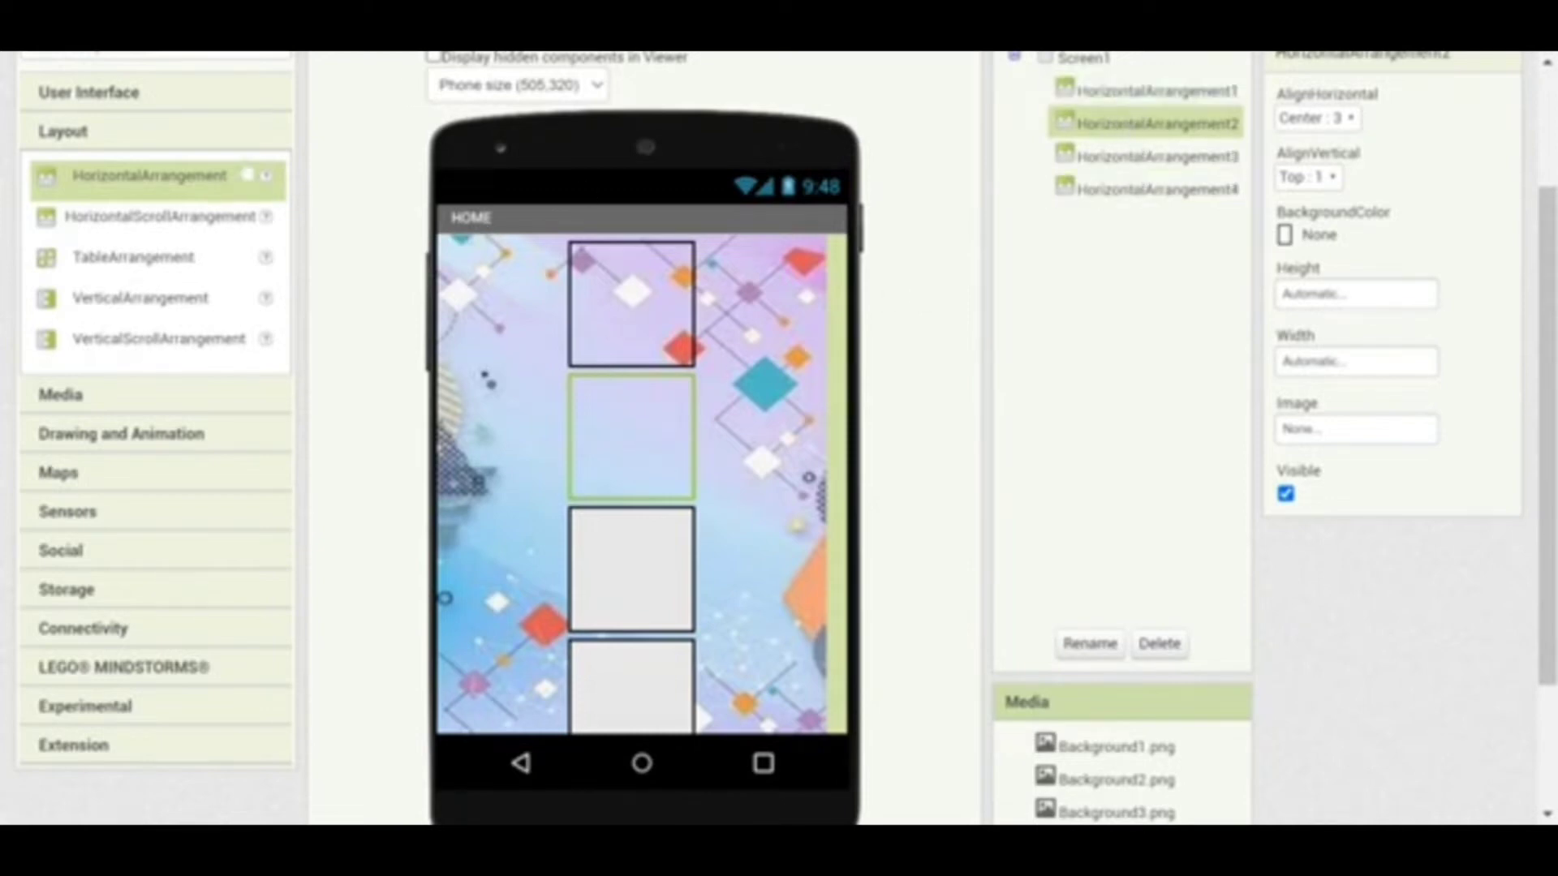
left_click(173, 96)
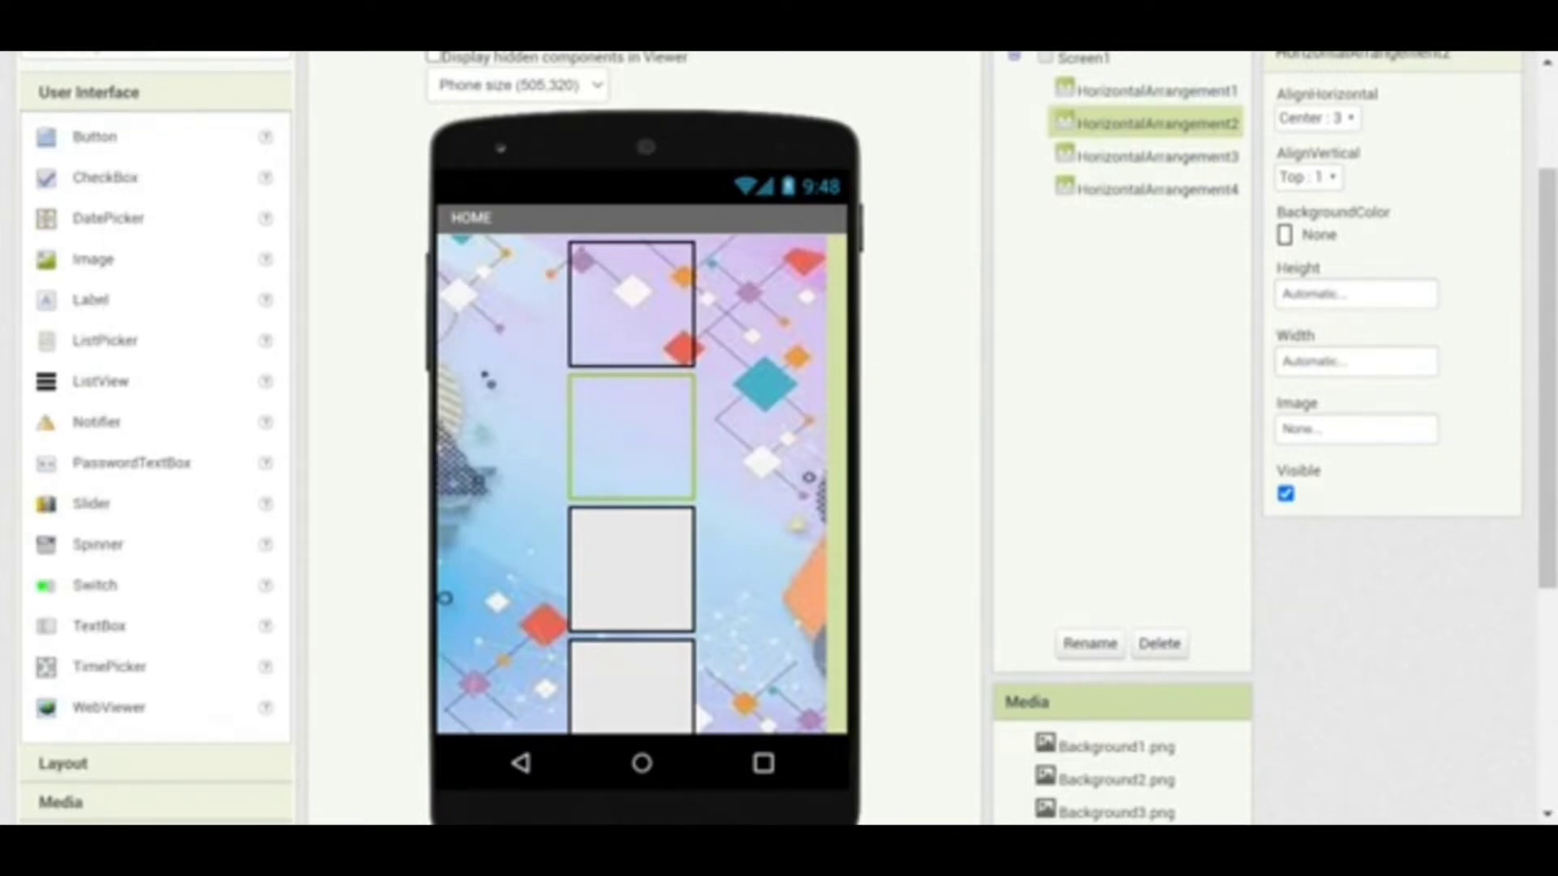
Add Label1 inside HorizontalArrangement2 with the text PROFIL DATA DIRI
left_click_drag(91, 301, 638, 420)
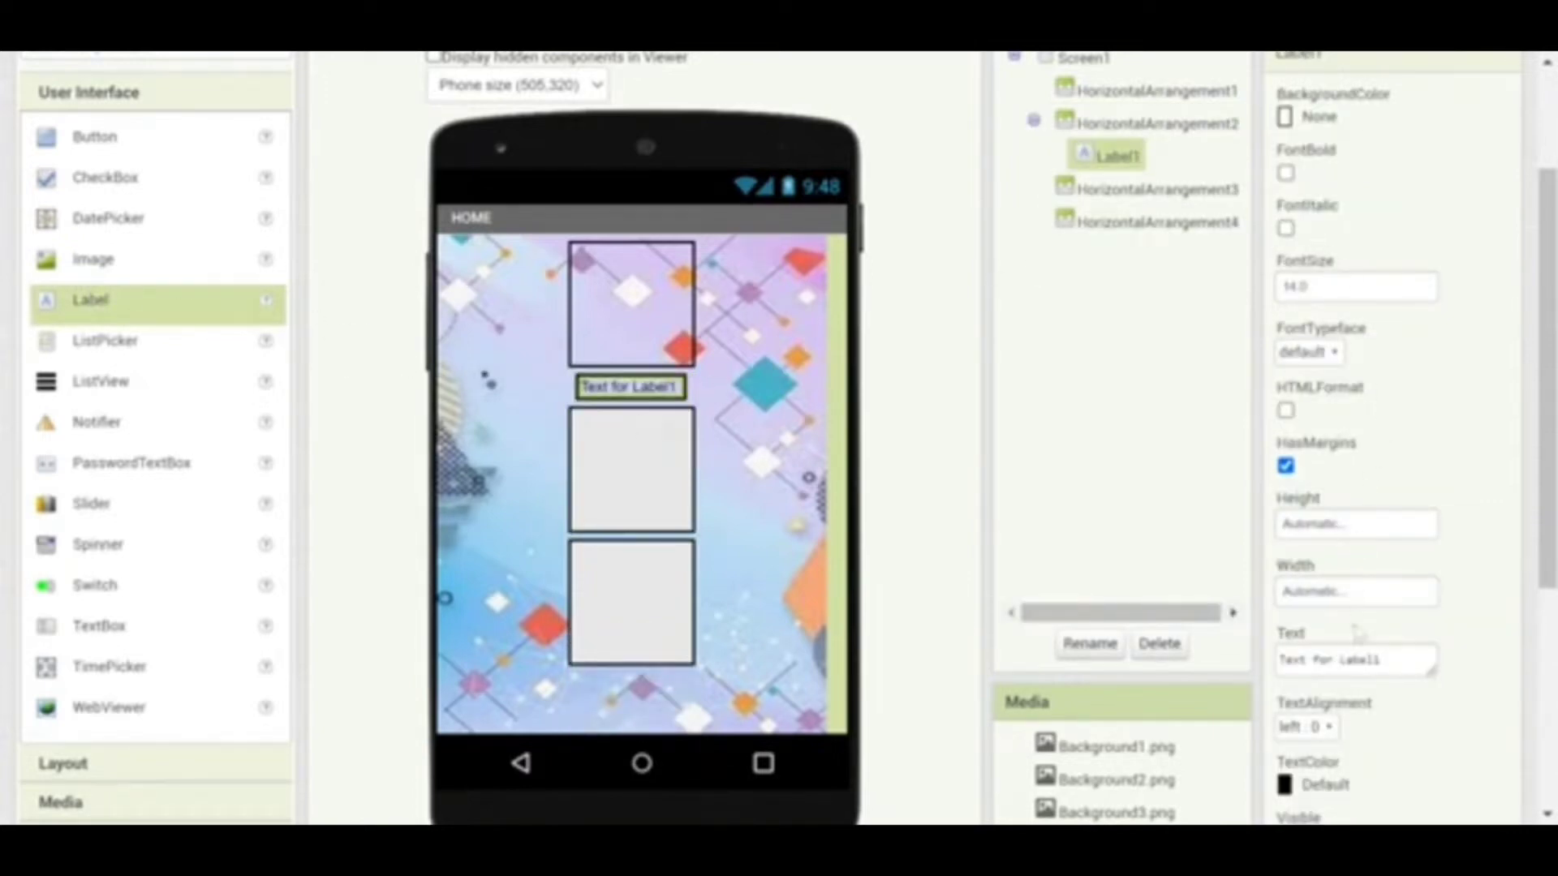
left_click(1379, 659)
left_click_drag(1380, 660, 1276, 659)
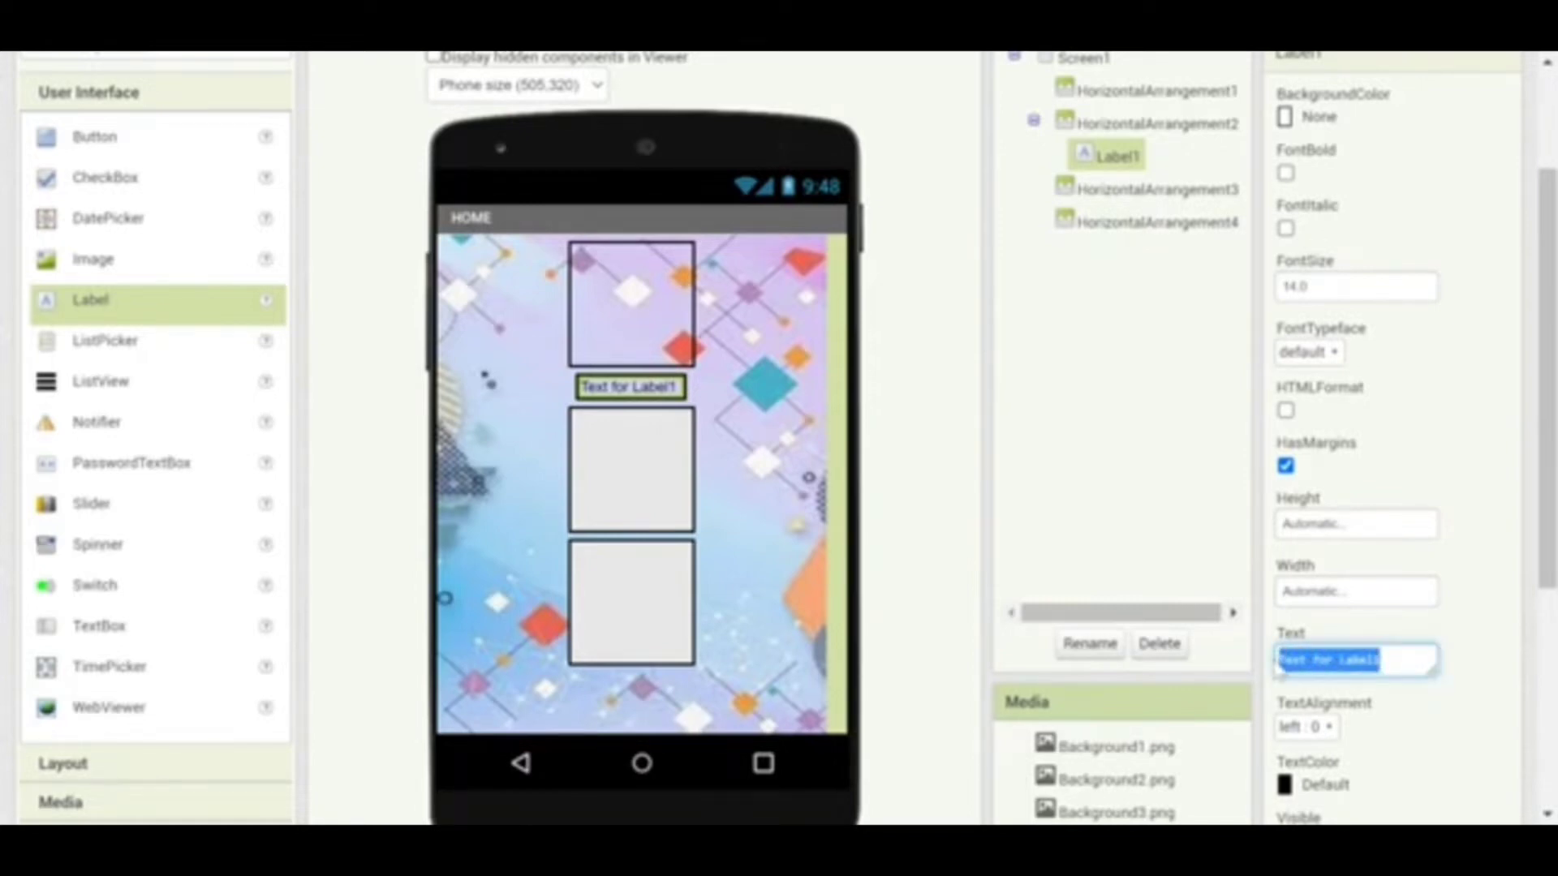
type("H")
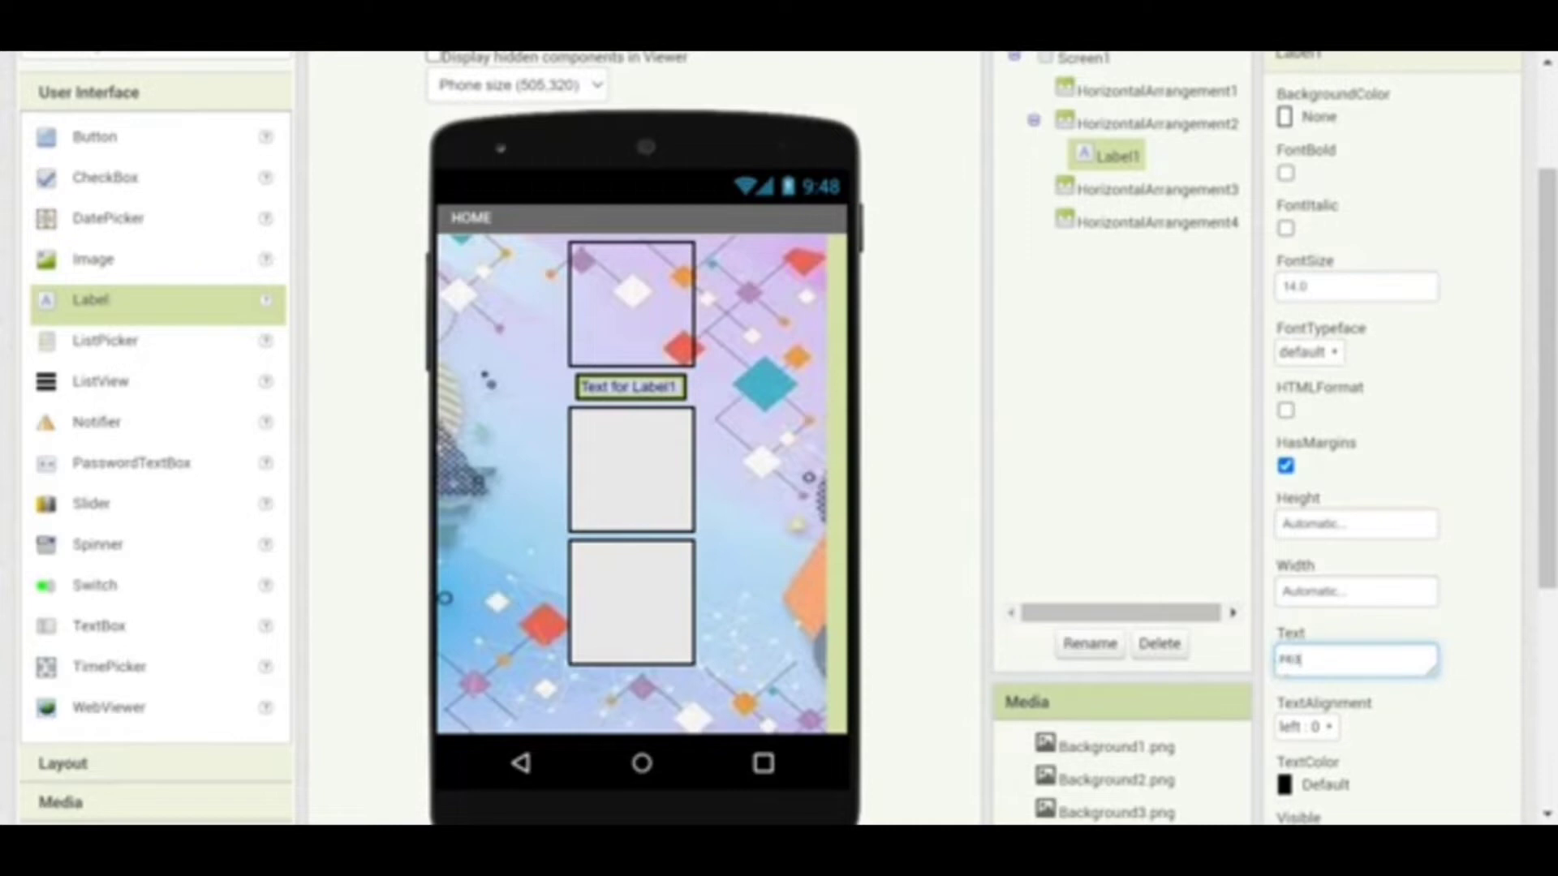
type("ROFIL DE")
type("TA DIRI")
left_click(1164, 530)
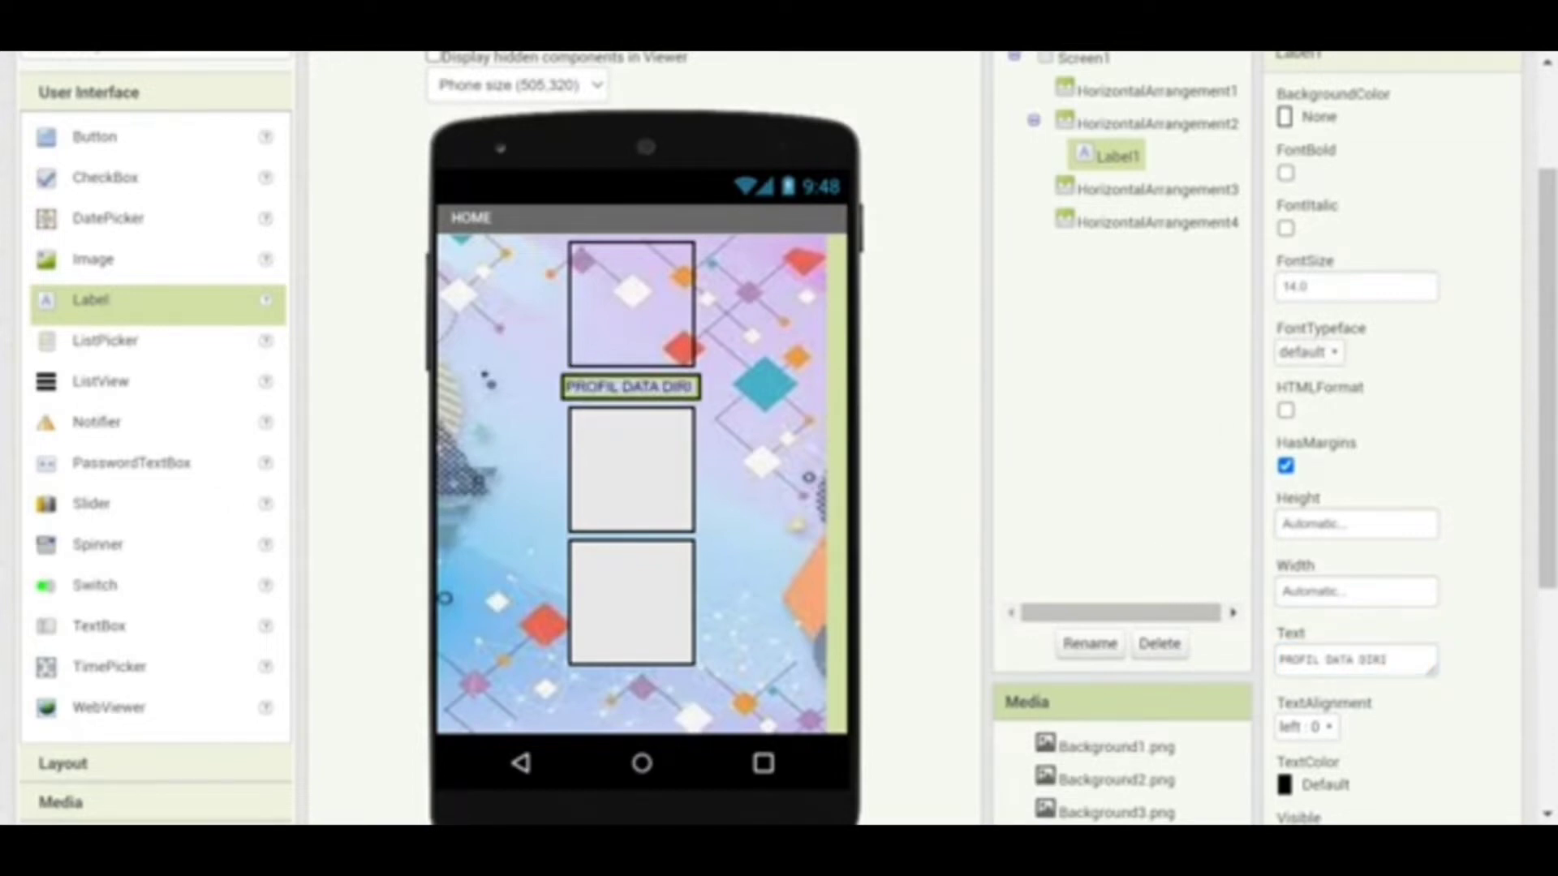
left_click_drag(1338, 287, 1265, 309)
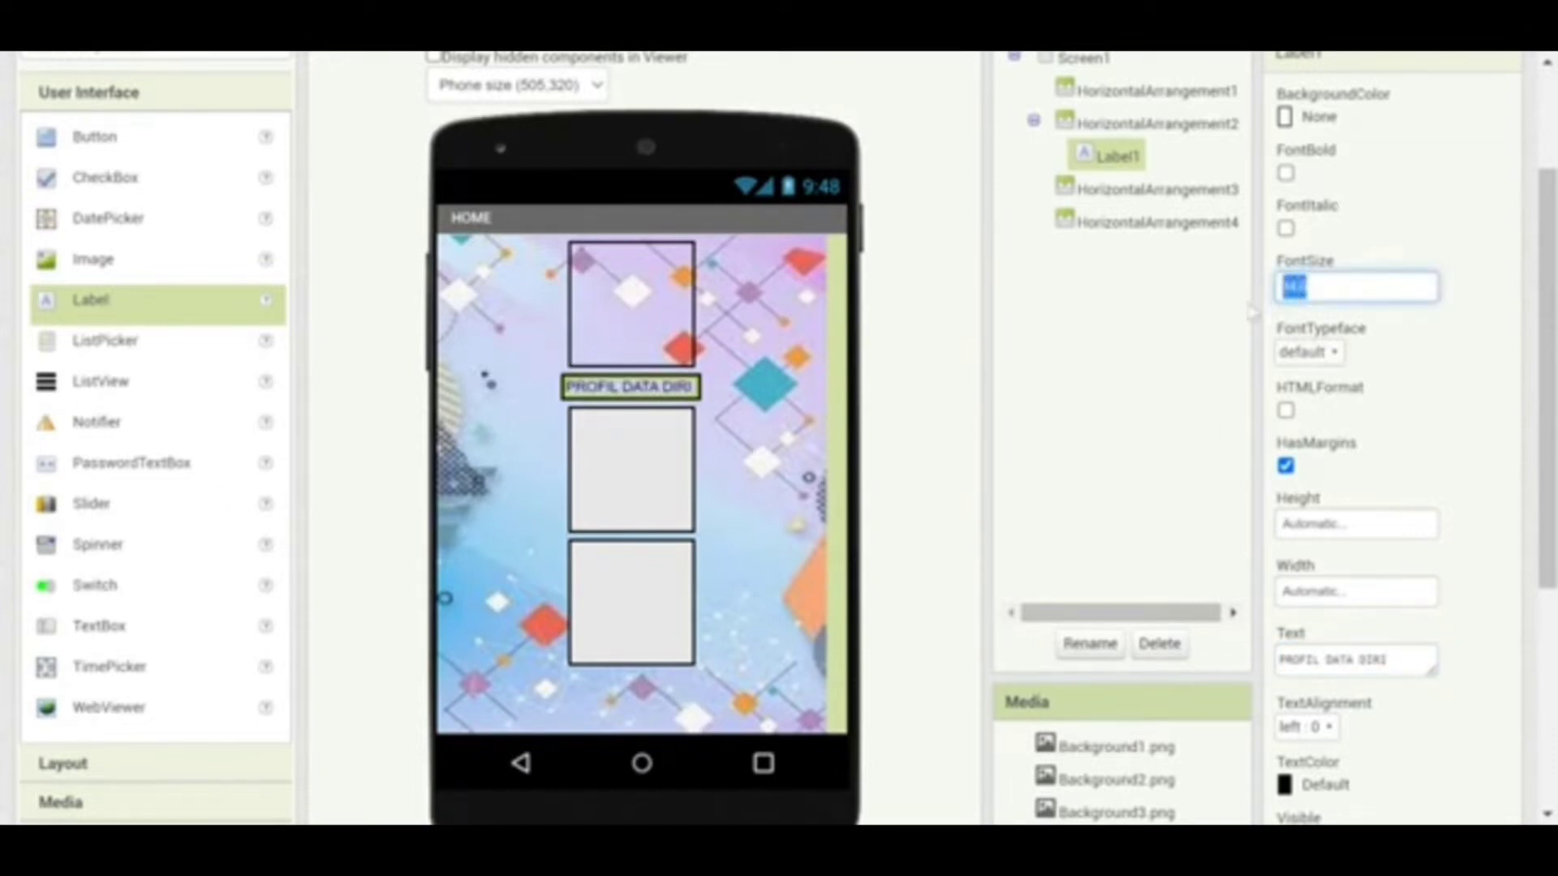
Make Label1 bold at font size 27 with centred text alignment
type("3")
key("BackSpace")
type("30")
left_click(1154, 347)
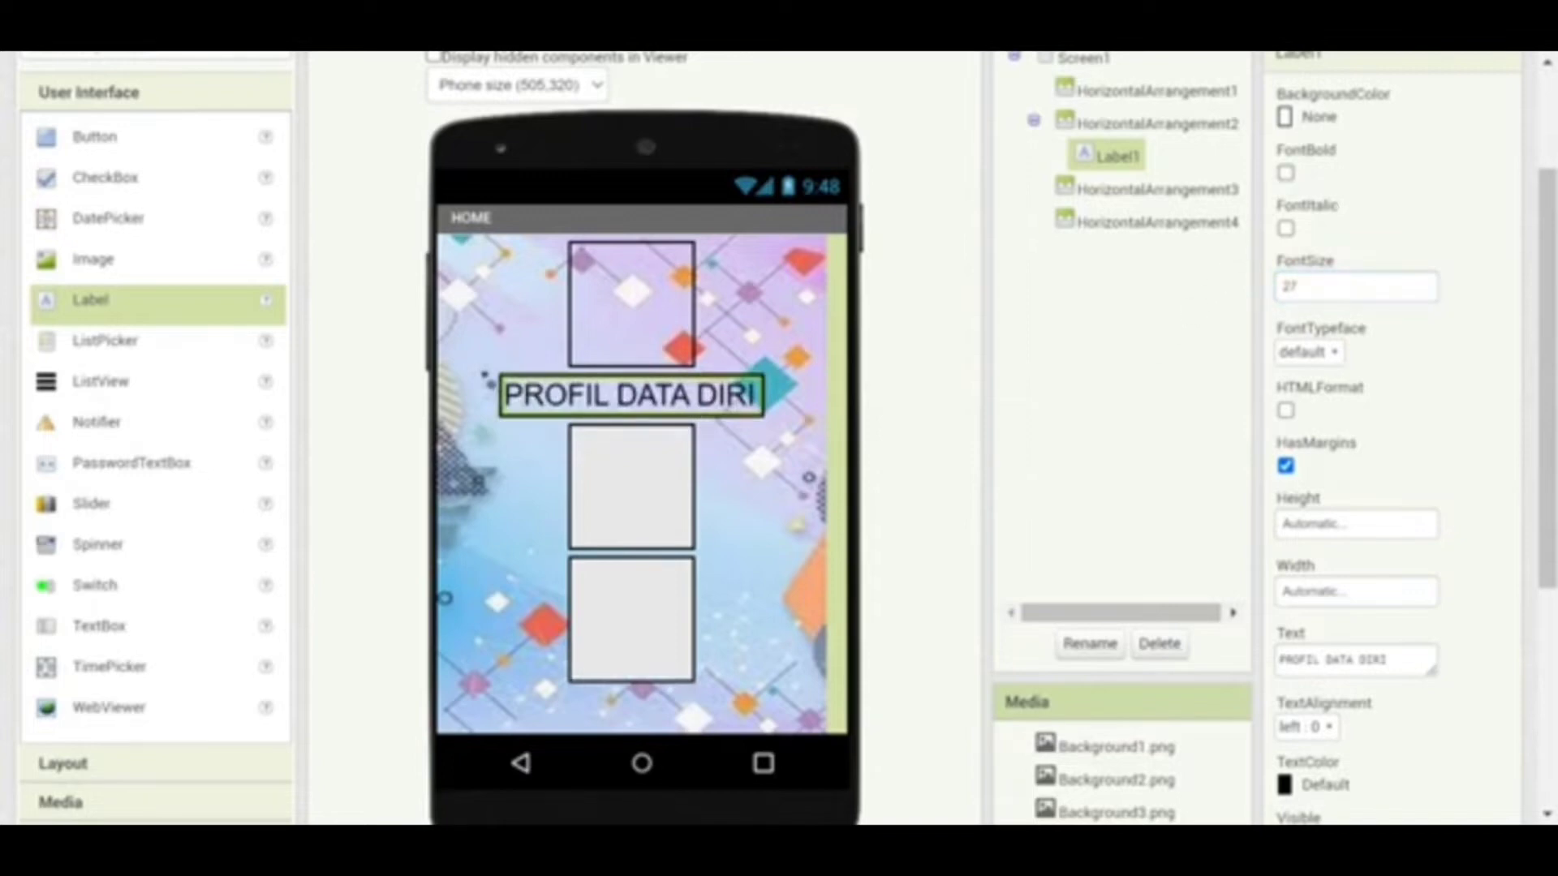
left_click(1284, 172)
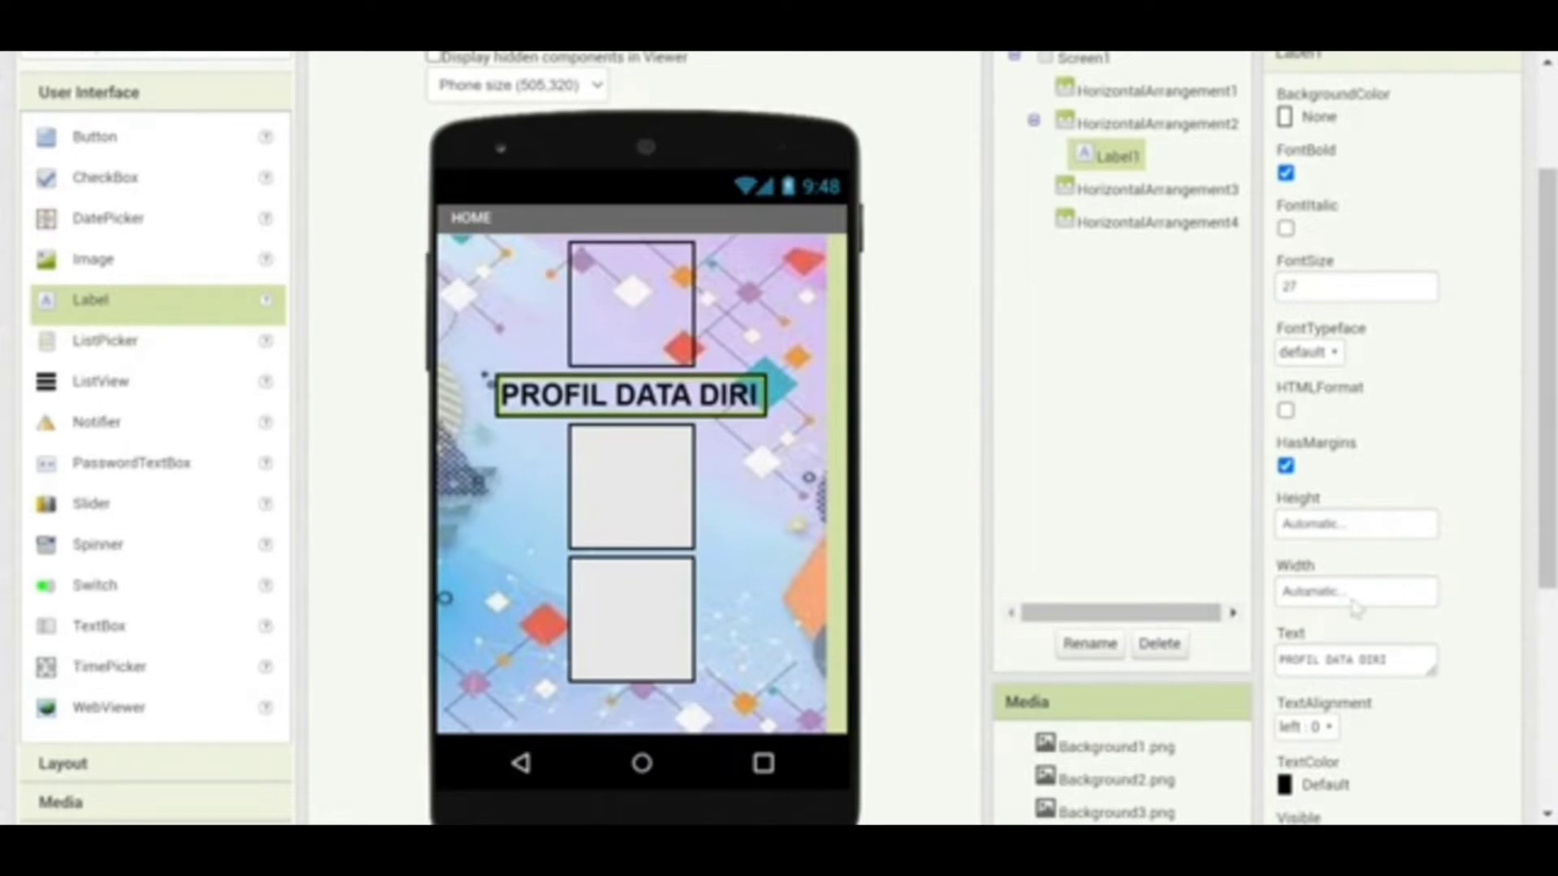
left_click(1326, 730)
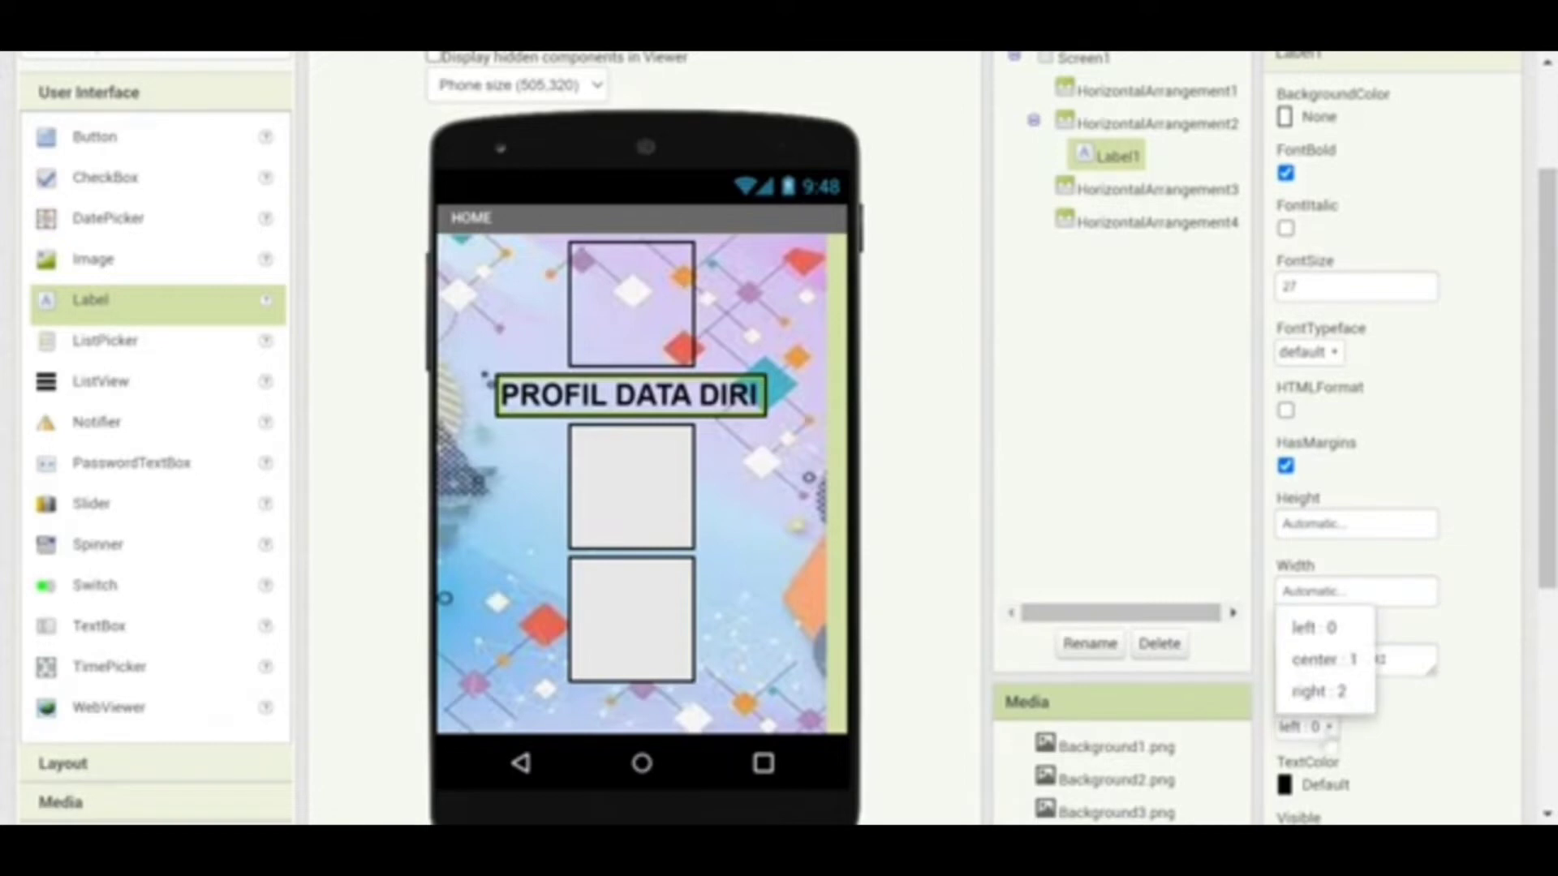
left_click(1320, 664)
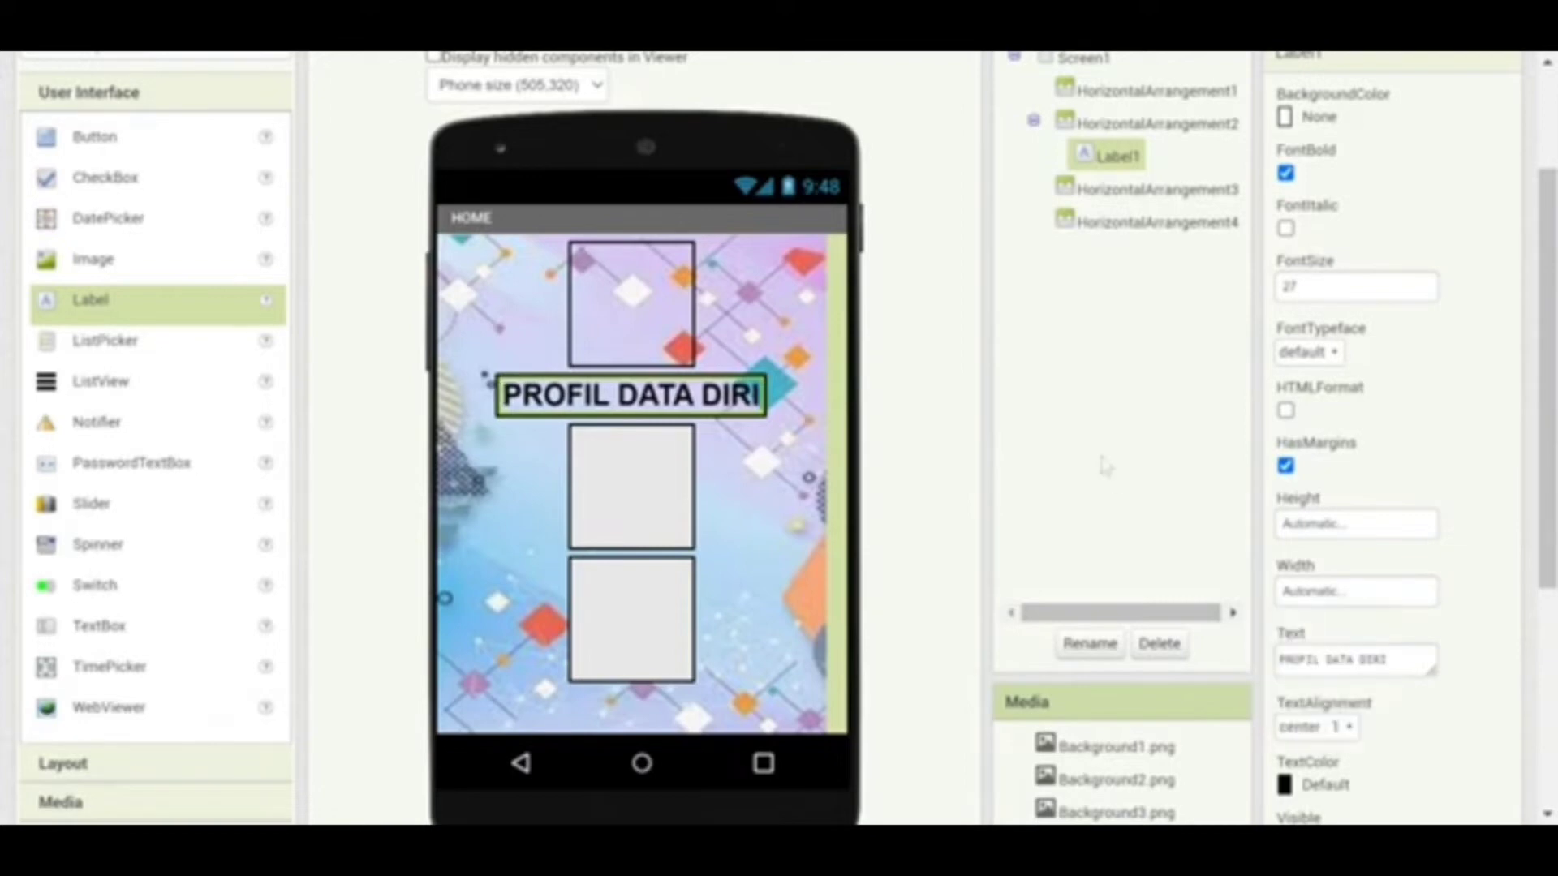
left_click(1087, 190)
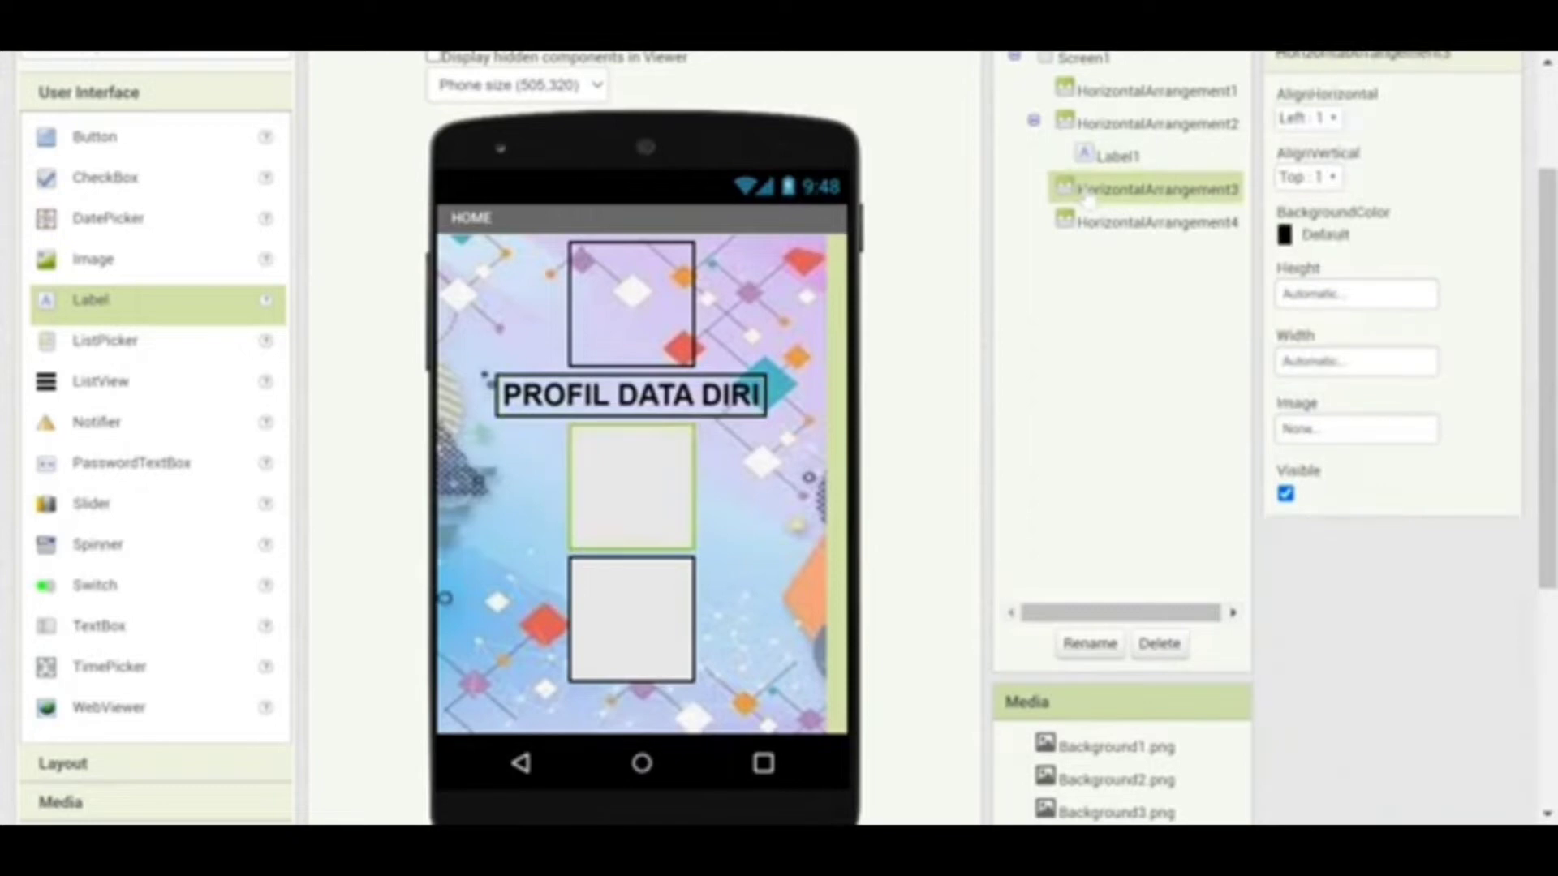
Give HorizontalArrangement3 Center horizontal alignment and BackgroundColor None
left_click(1340, 123)
left_click(1324, 187)
left_click(1302, 237)
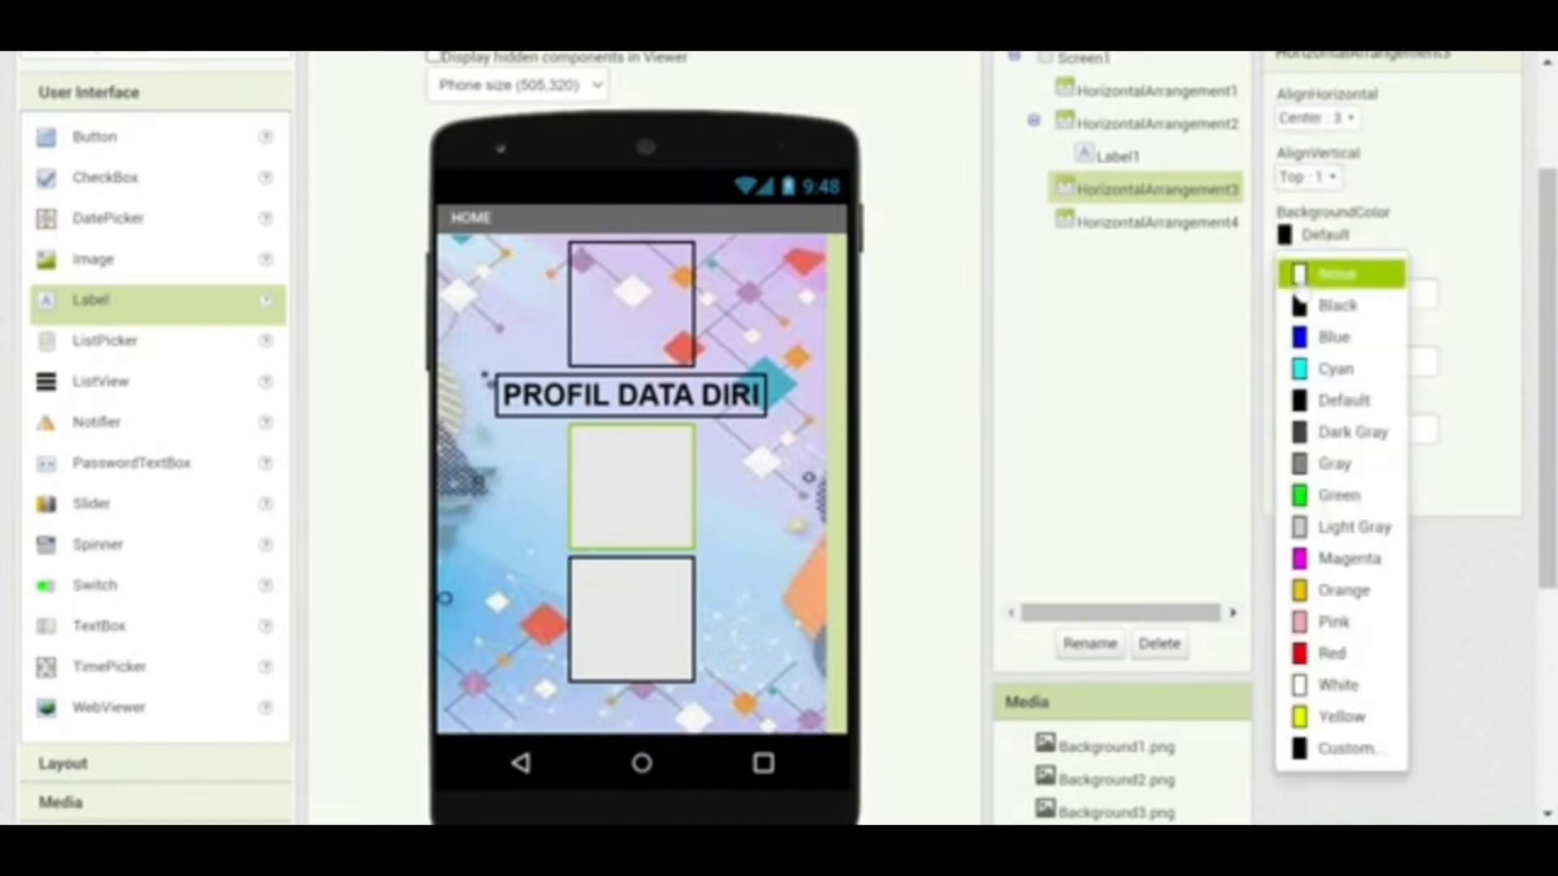
left_click(1299, 276)
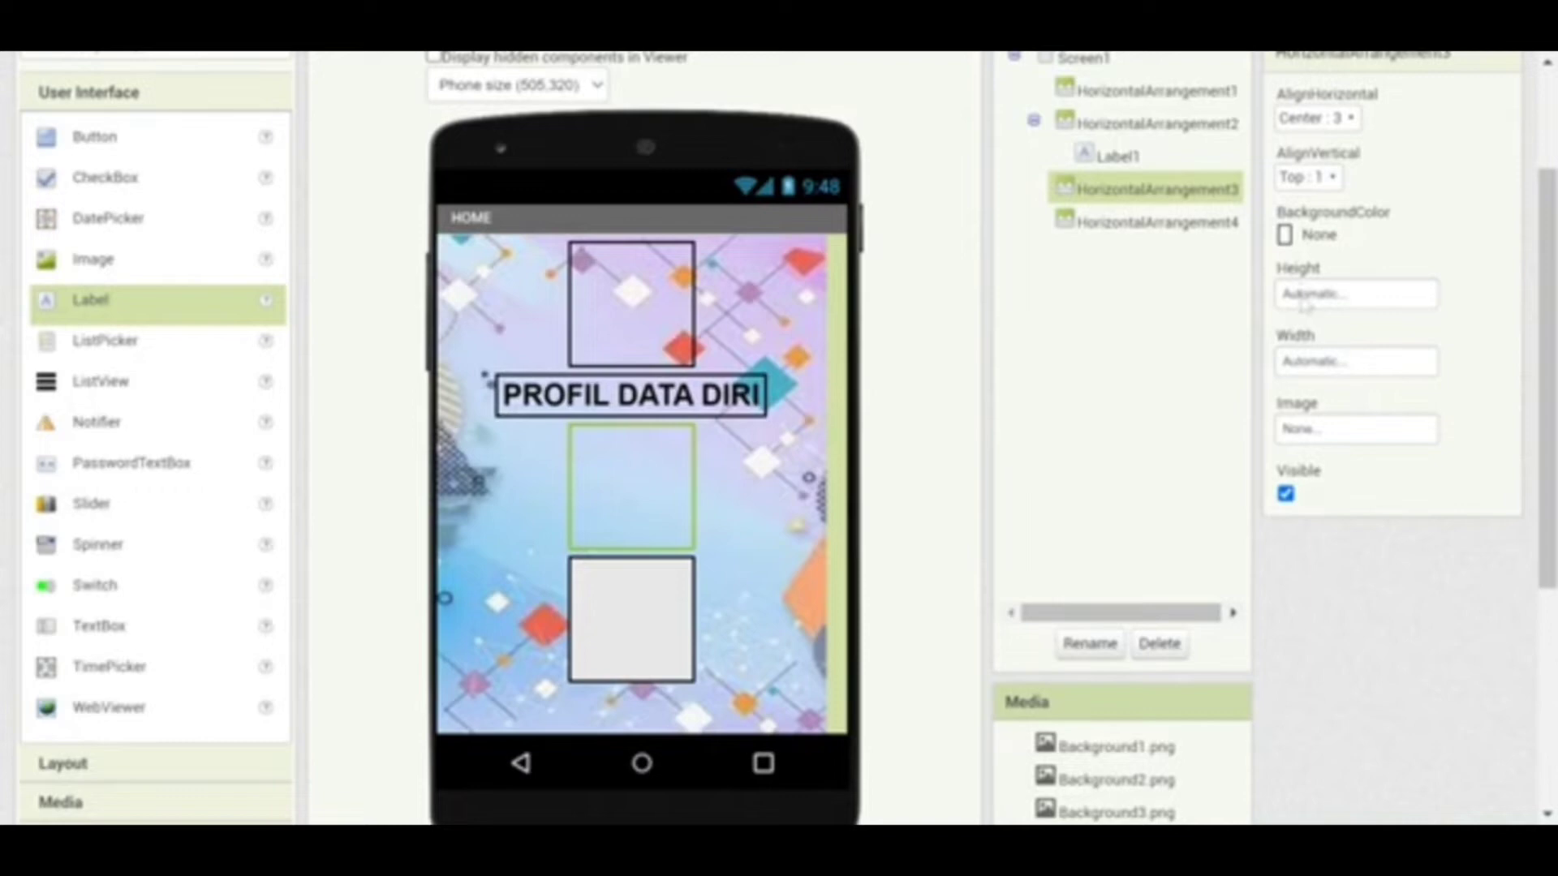
Size HorizontalArrangement3 to 30 percent height and 100 percent width
left_click(1301, 302)
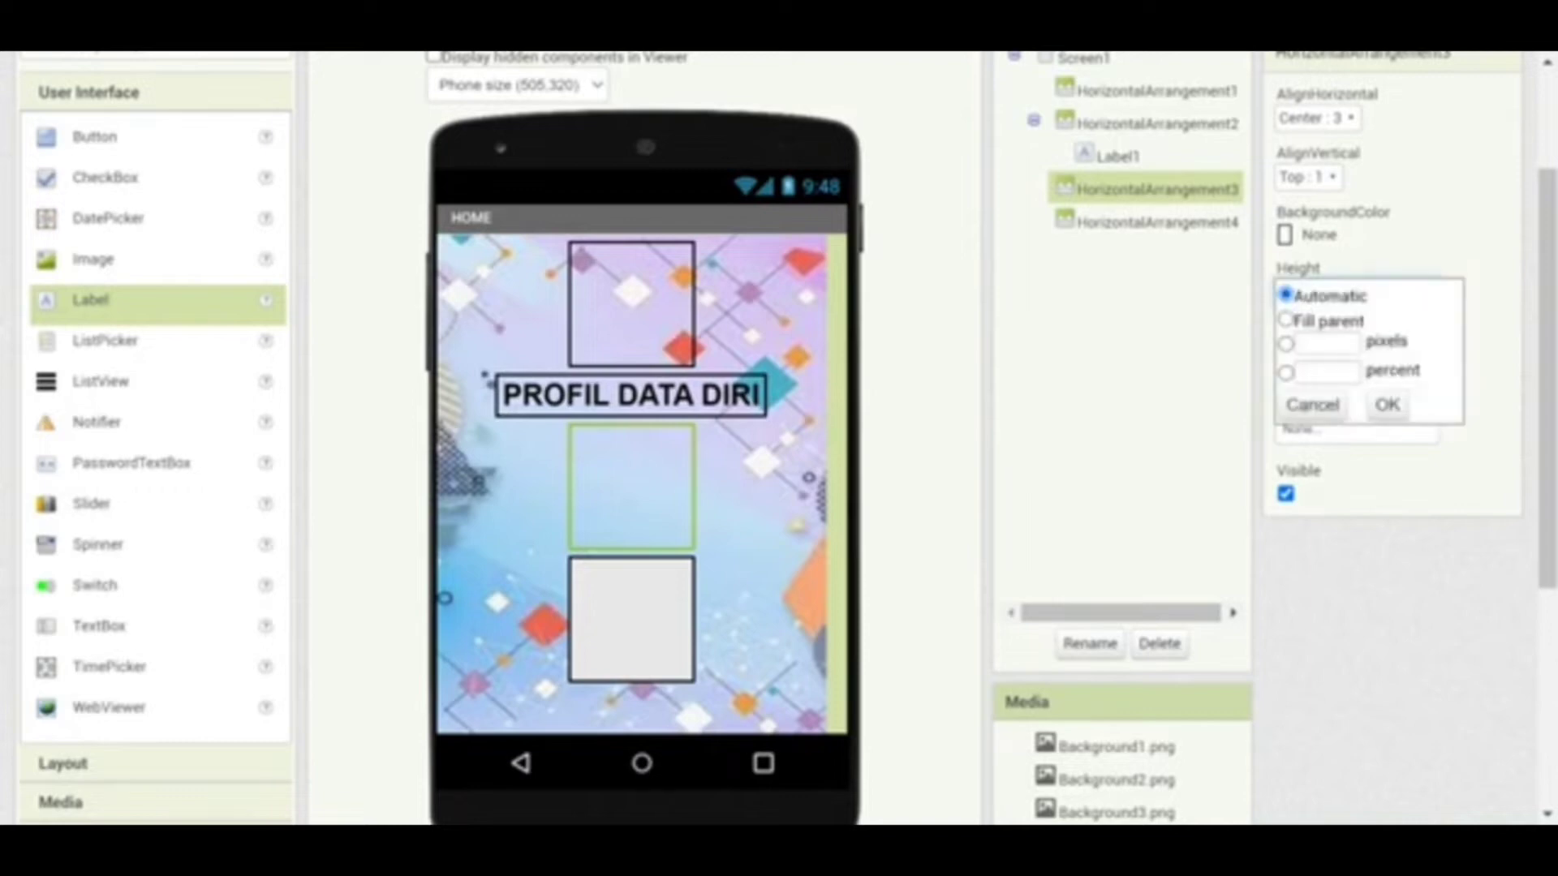
left_click(1326, 373)
type("10")
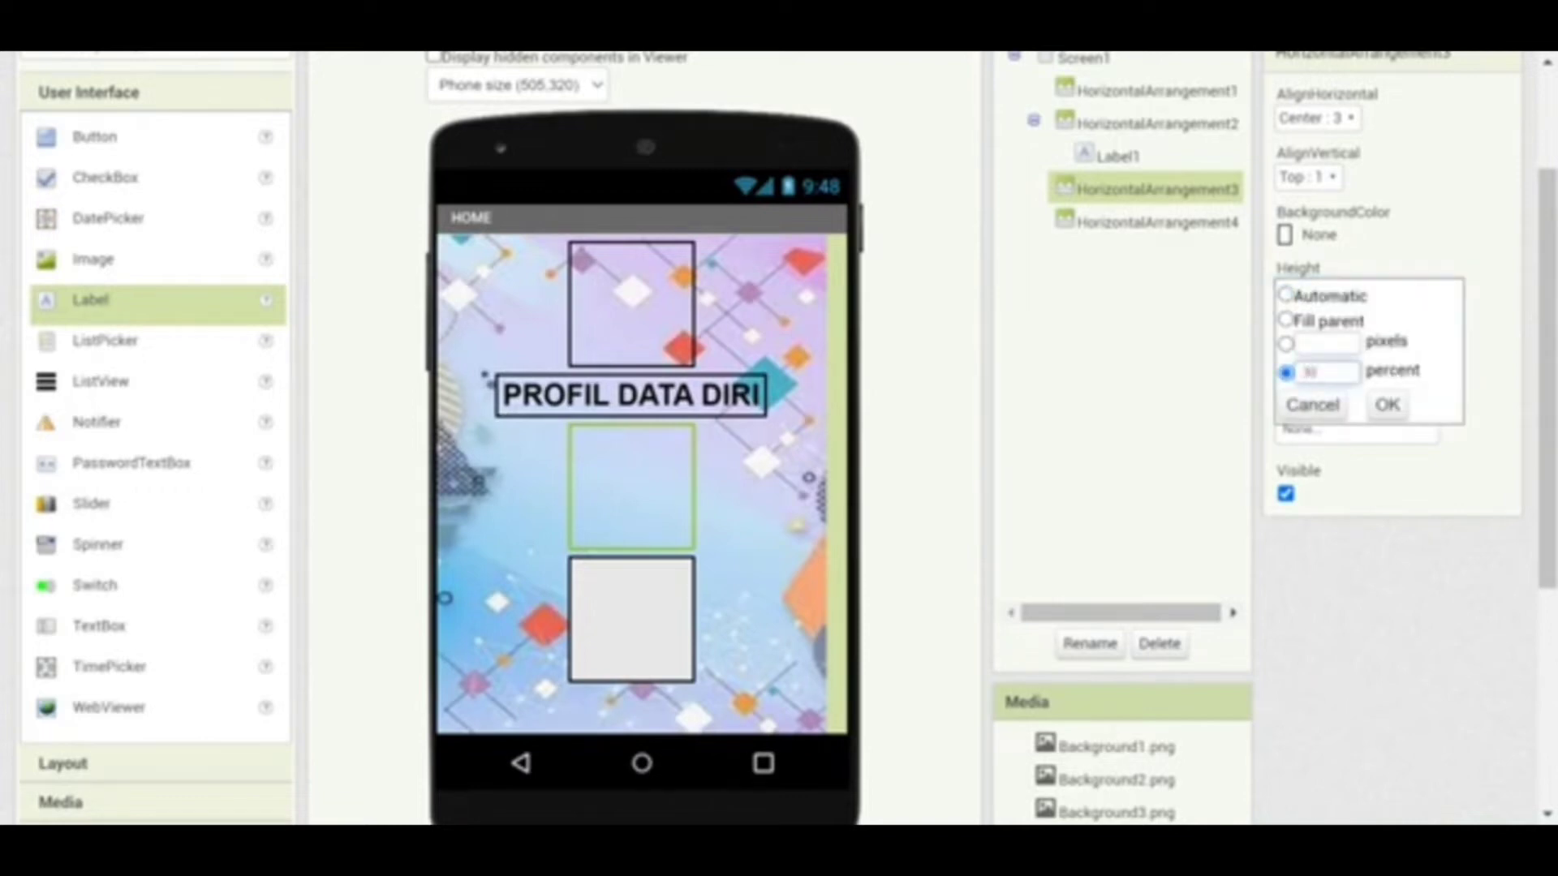
left_click(1387, 404)
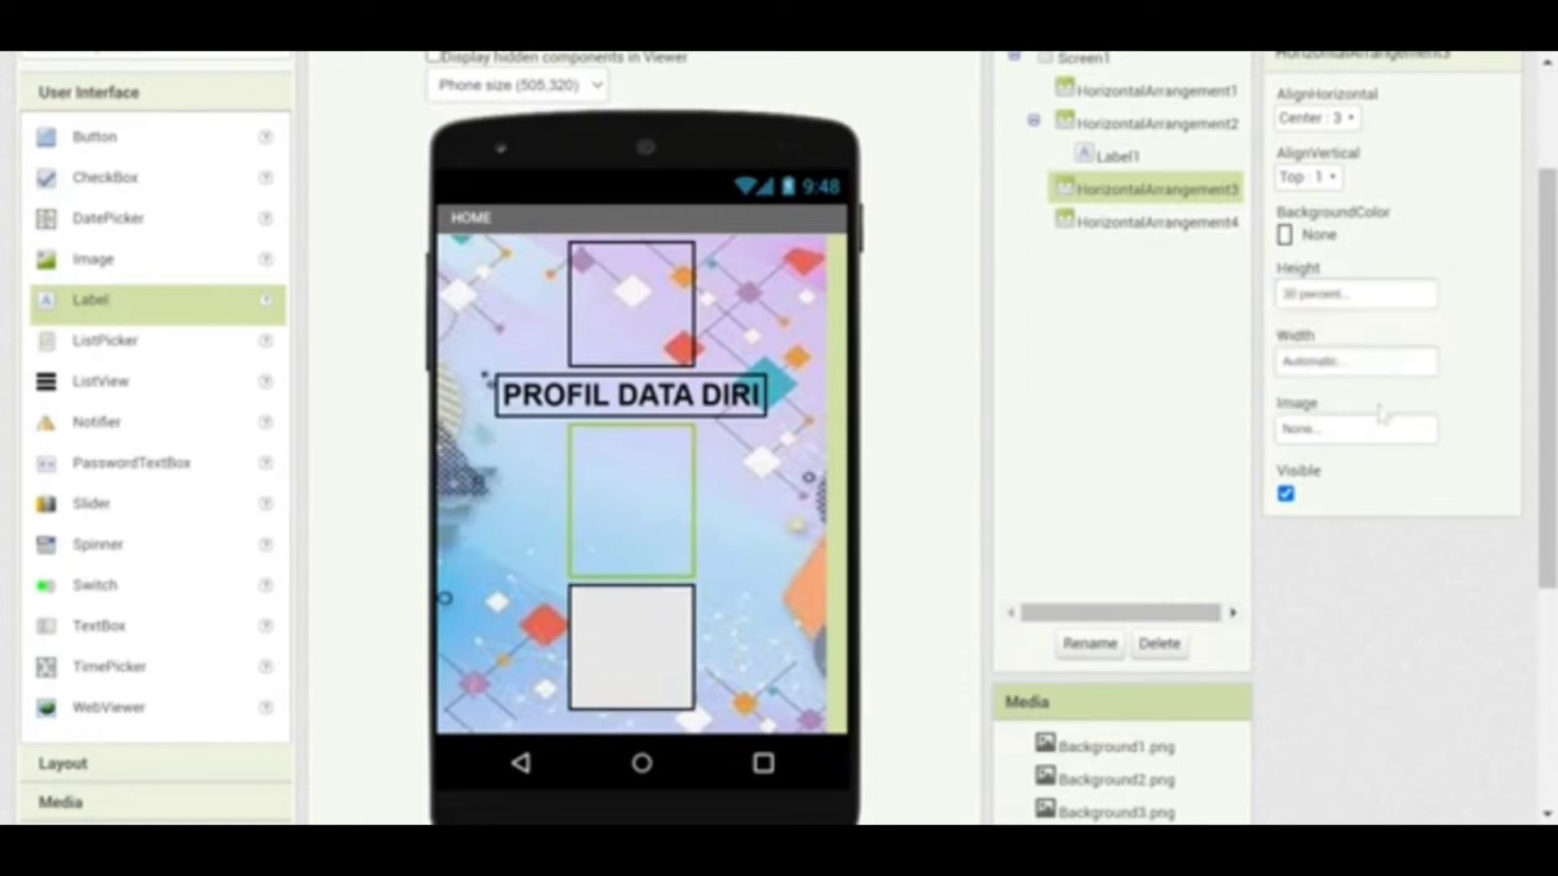
left_click(1348, 371)
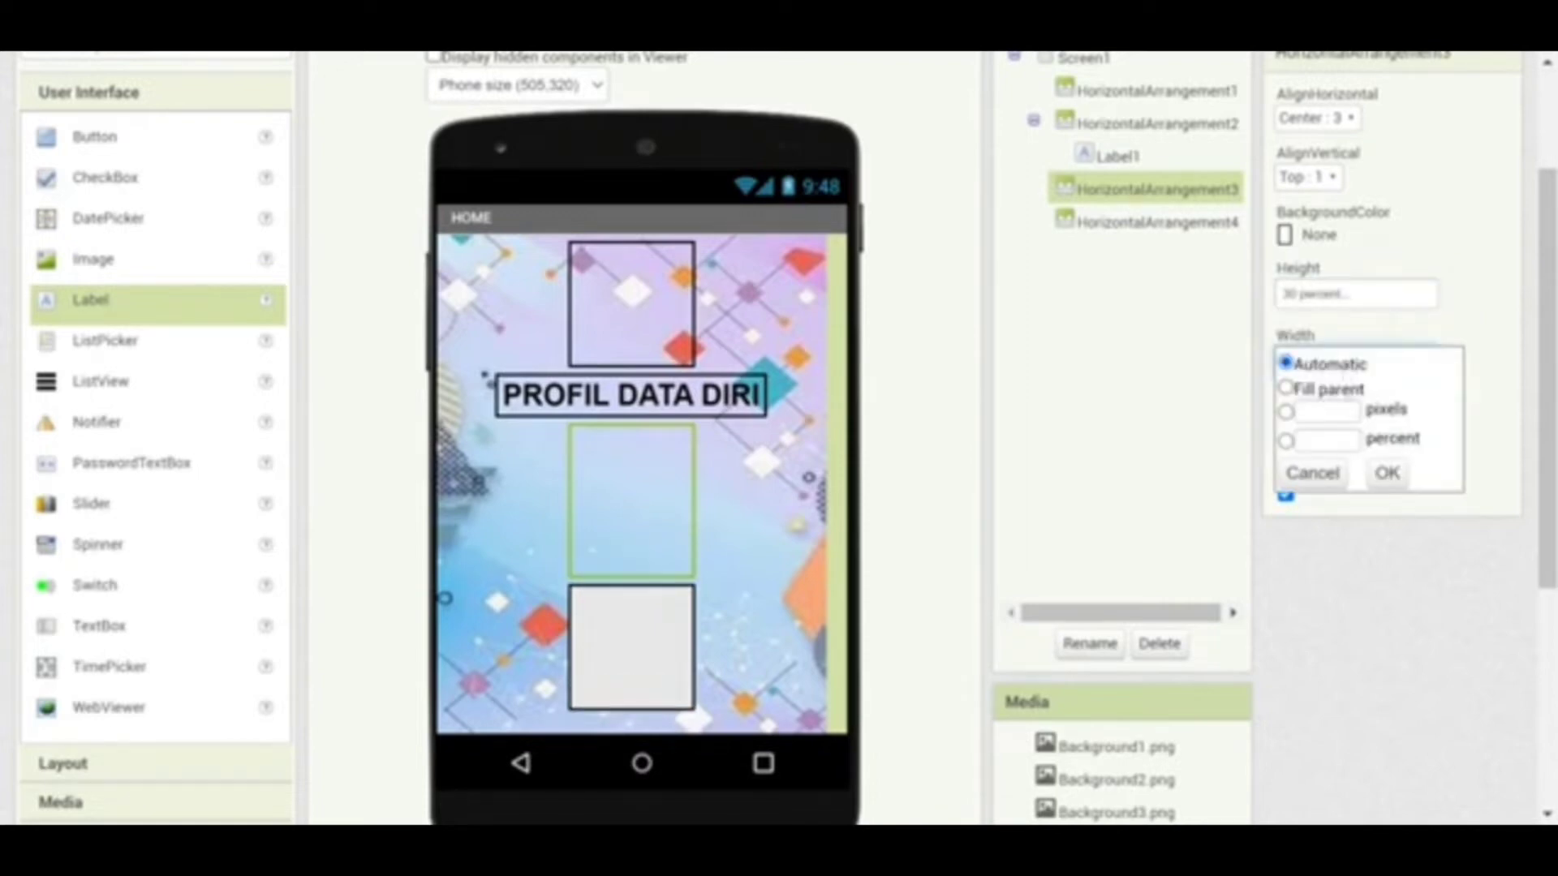
left_click(1326, 440)
type("100")
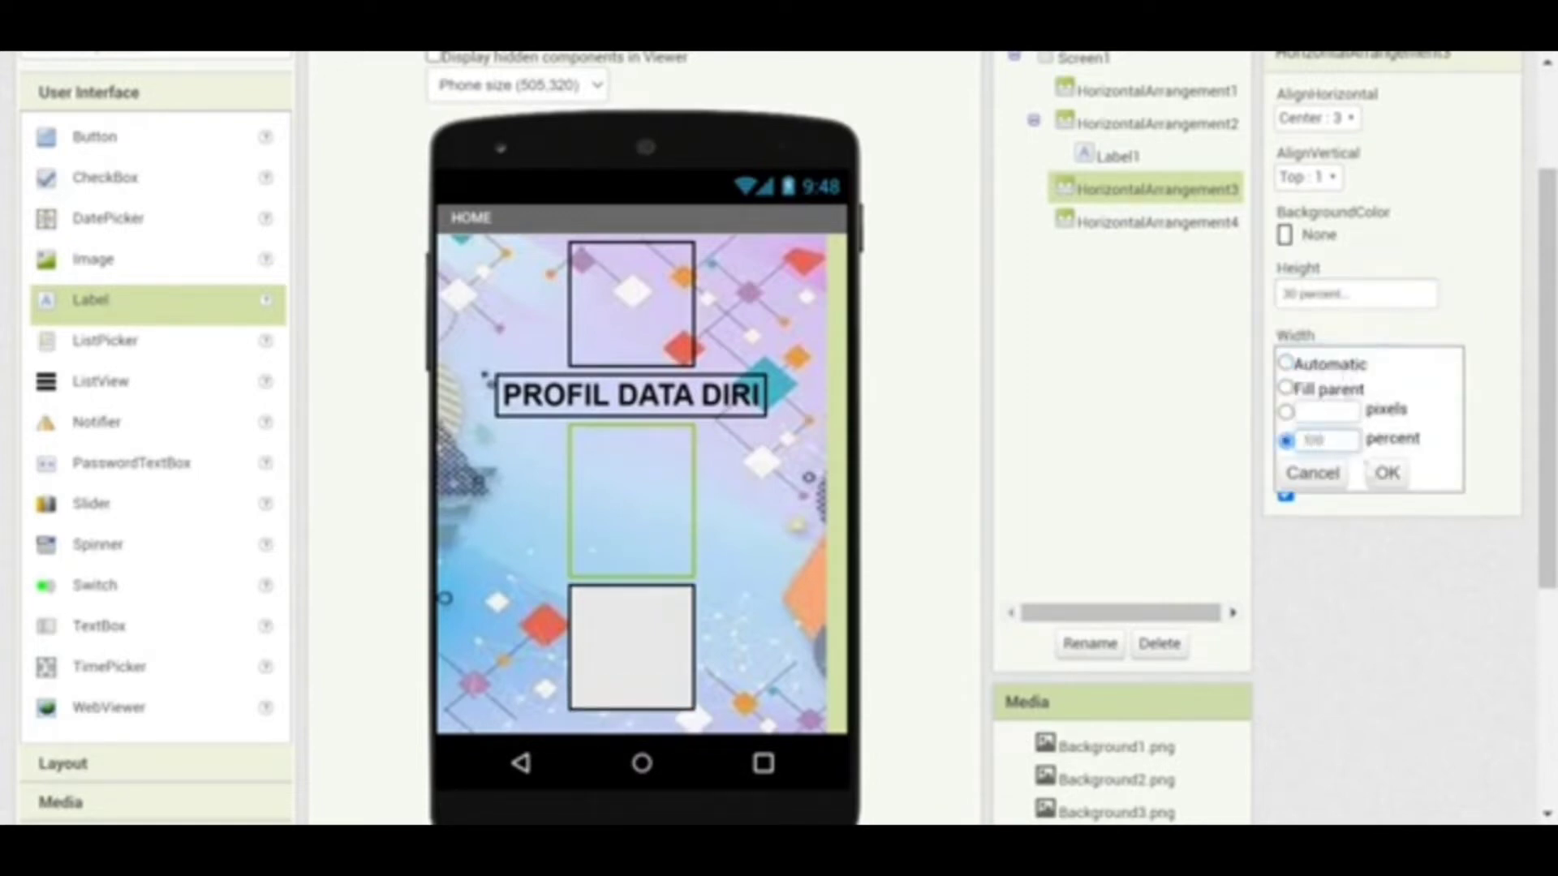
left_click(1387, 473)
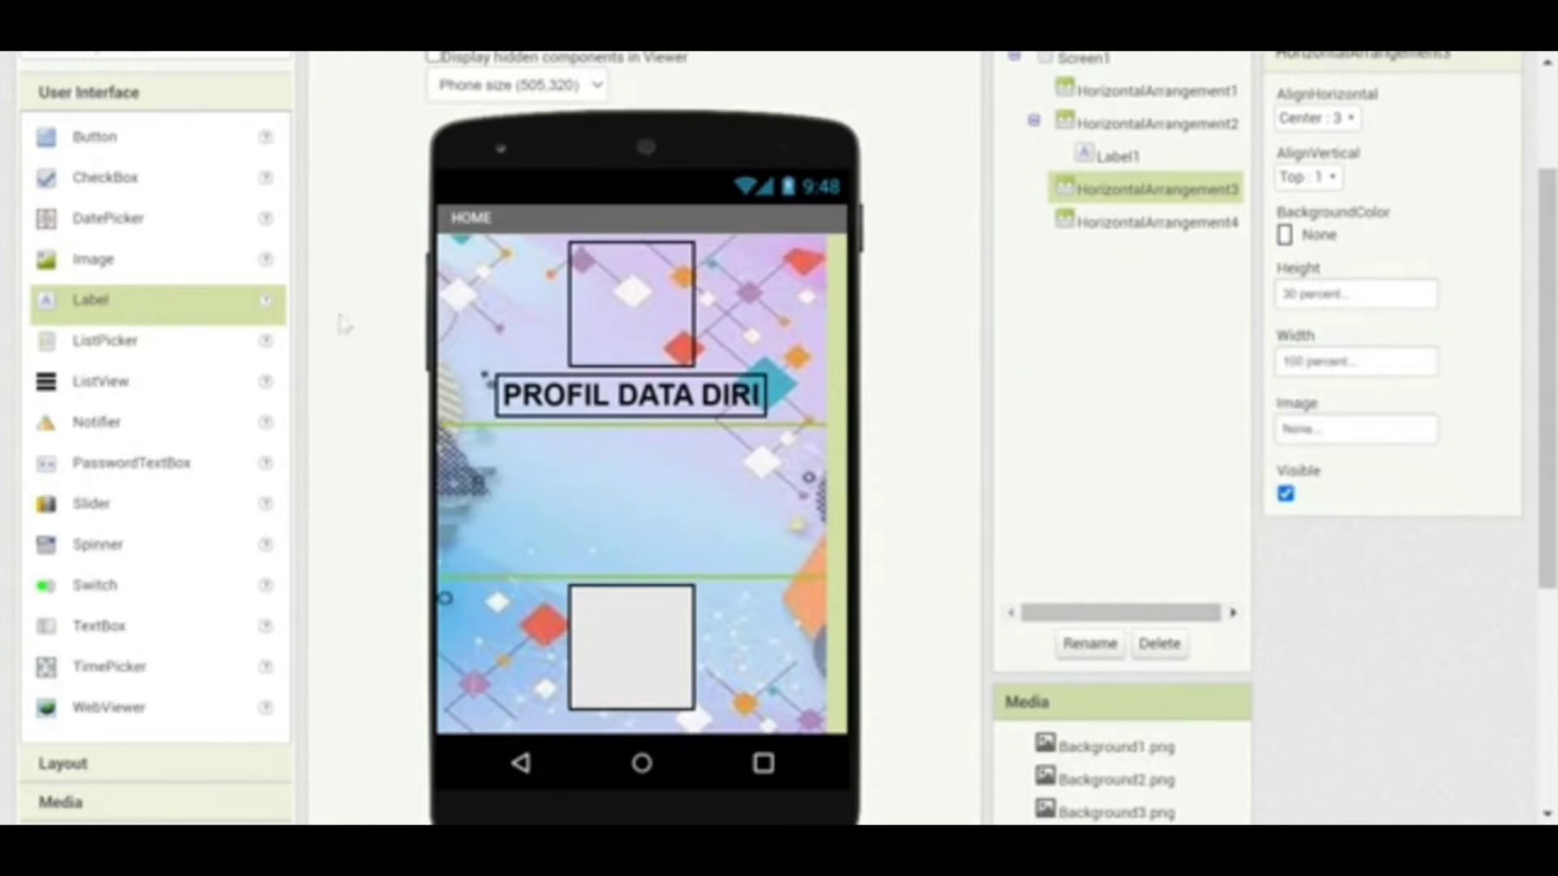
Place Image1 in the middle row showing the FOTOKUI-modified.png photo
left_click(100, 272)
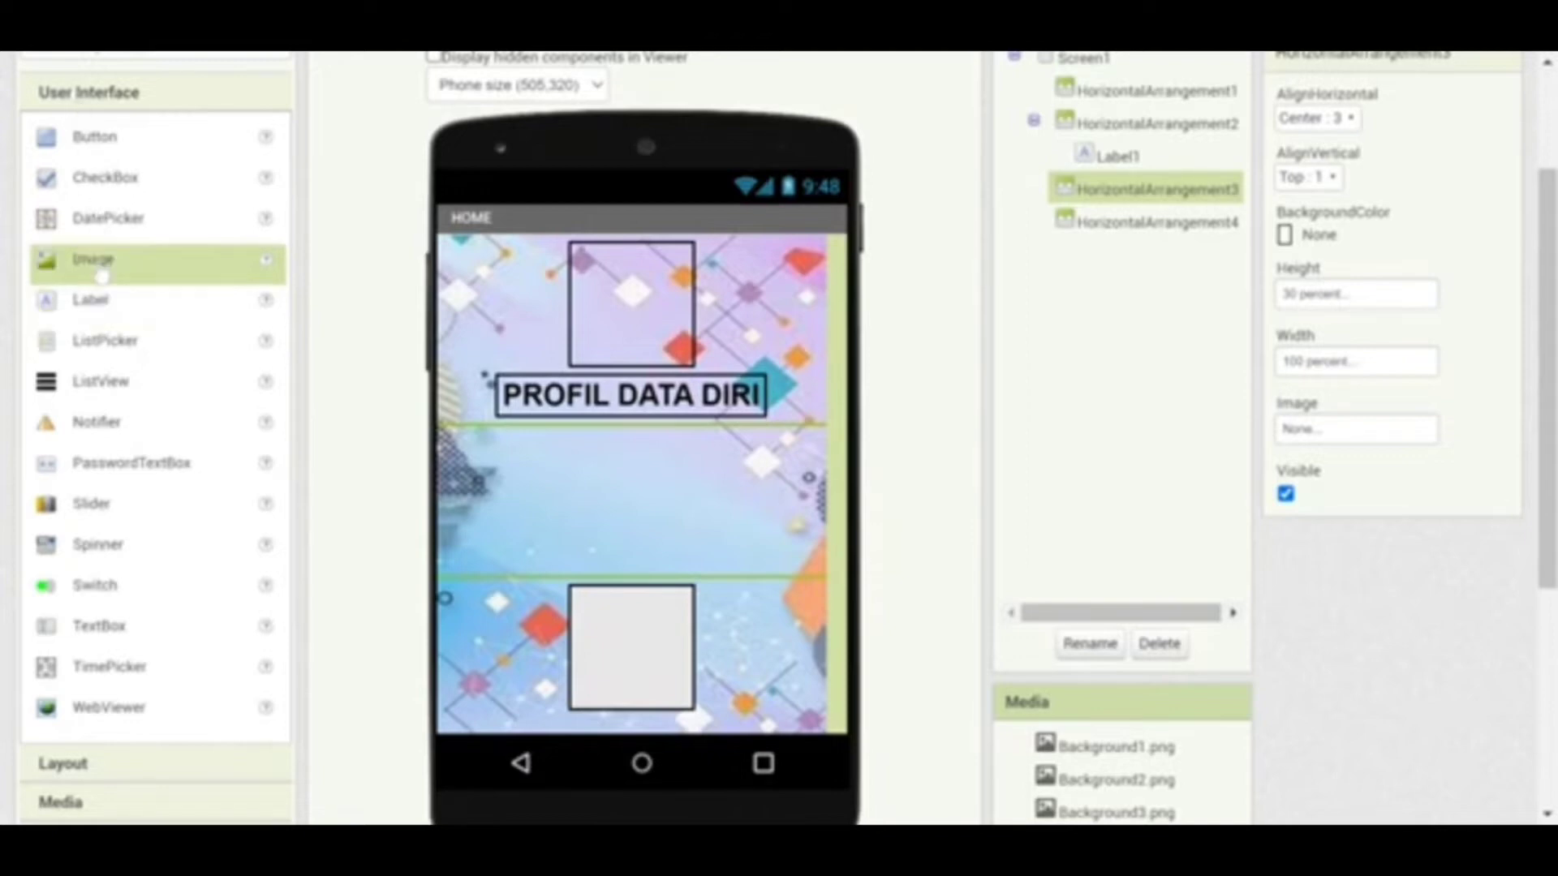
left_click_drag(100, 272, 521, 464)
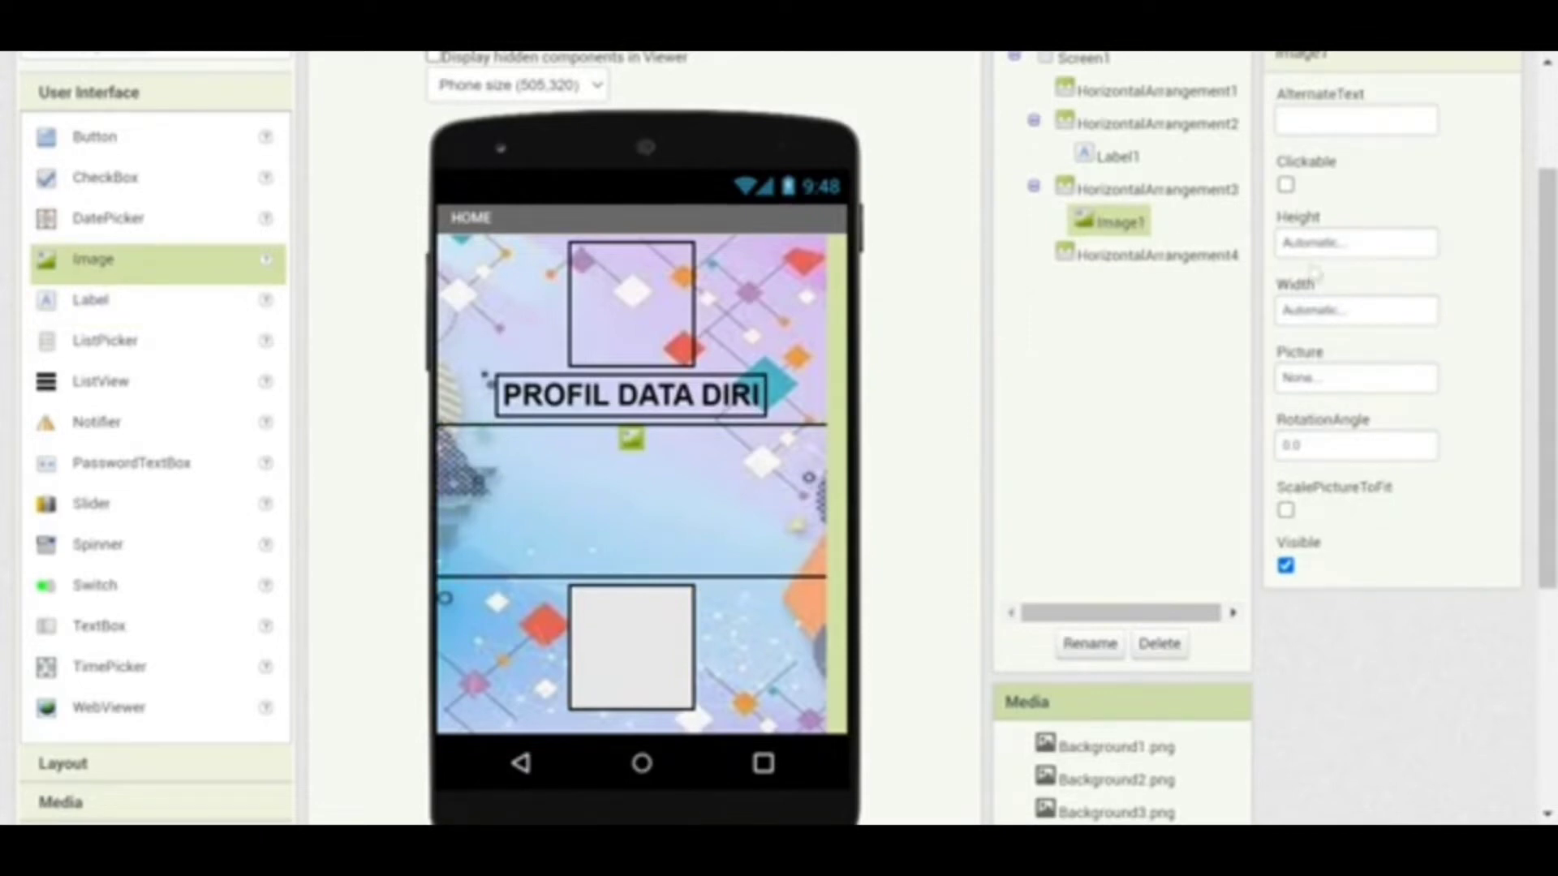
left_click(1310, 381)
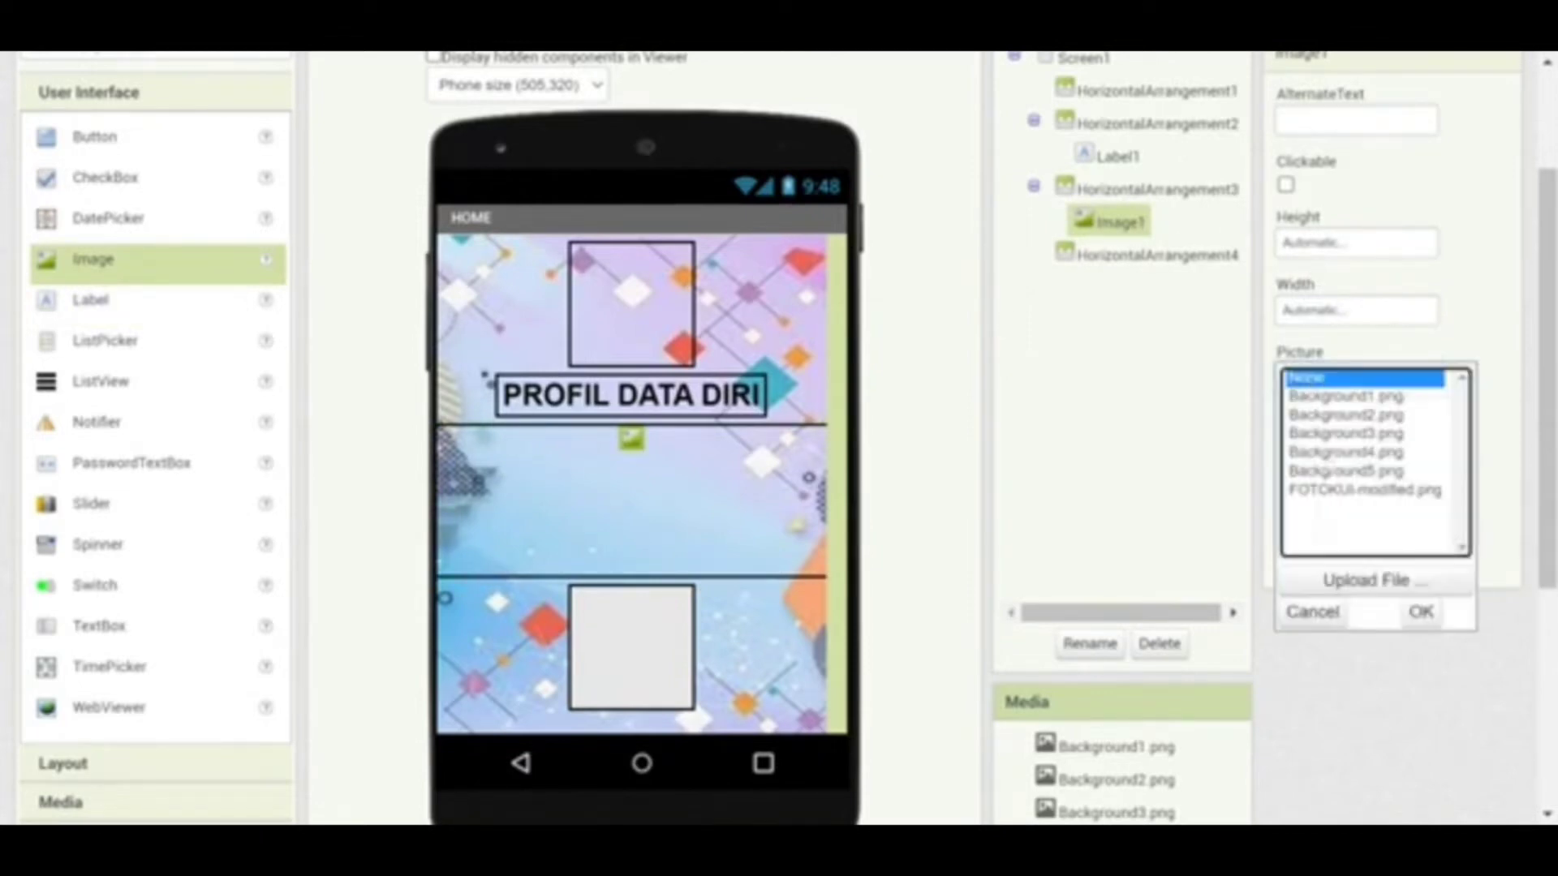
left_click(1331, 491)
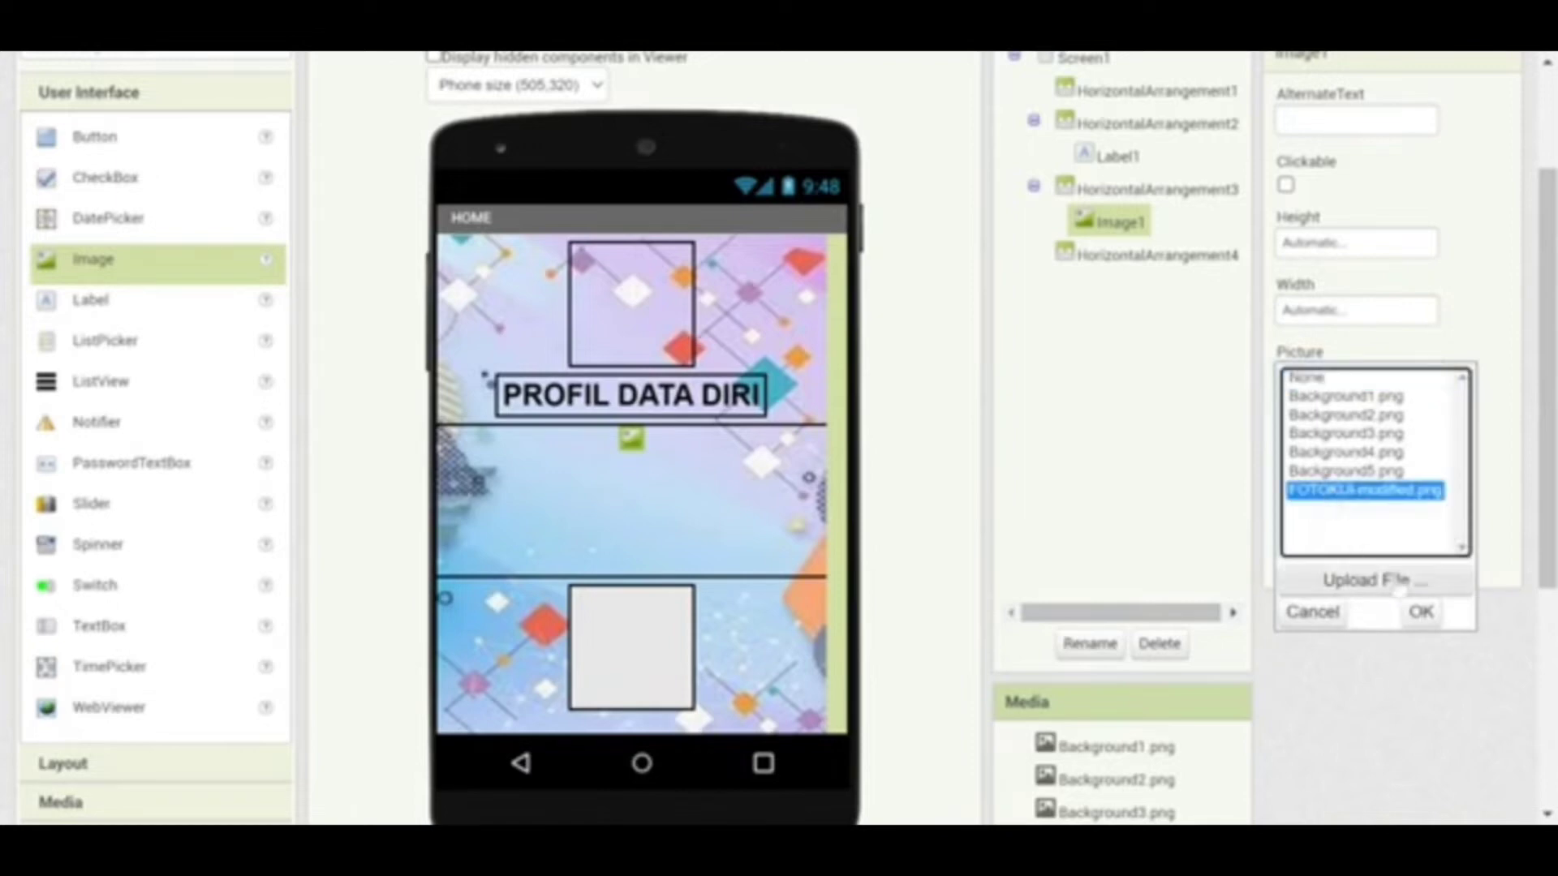
left_click(1426, 613)
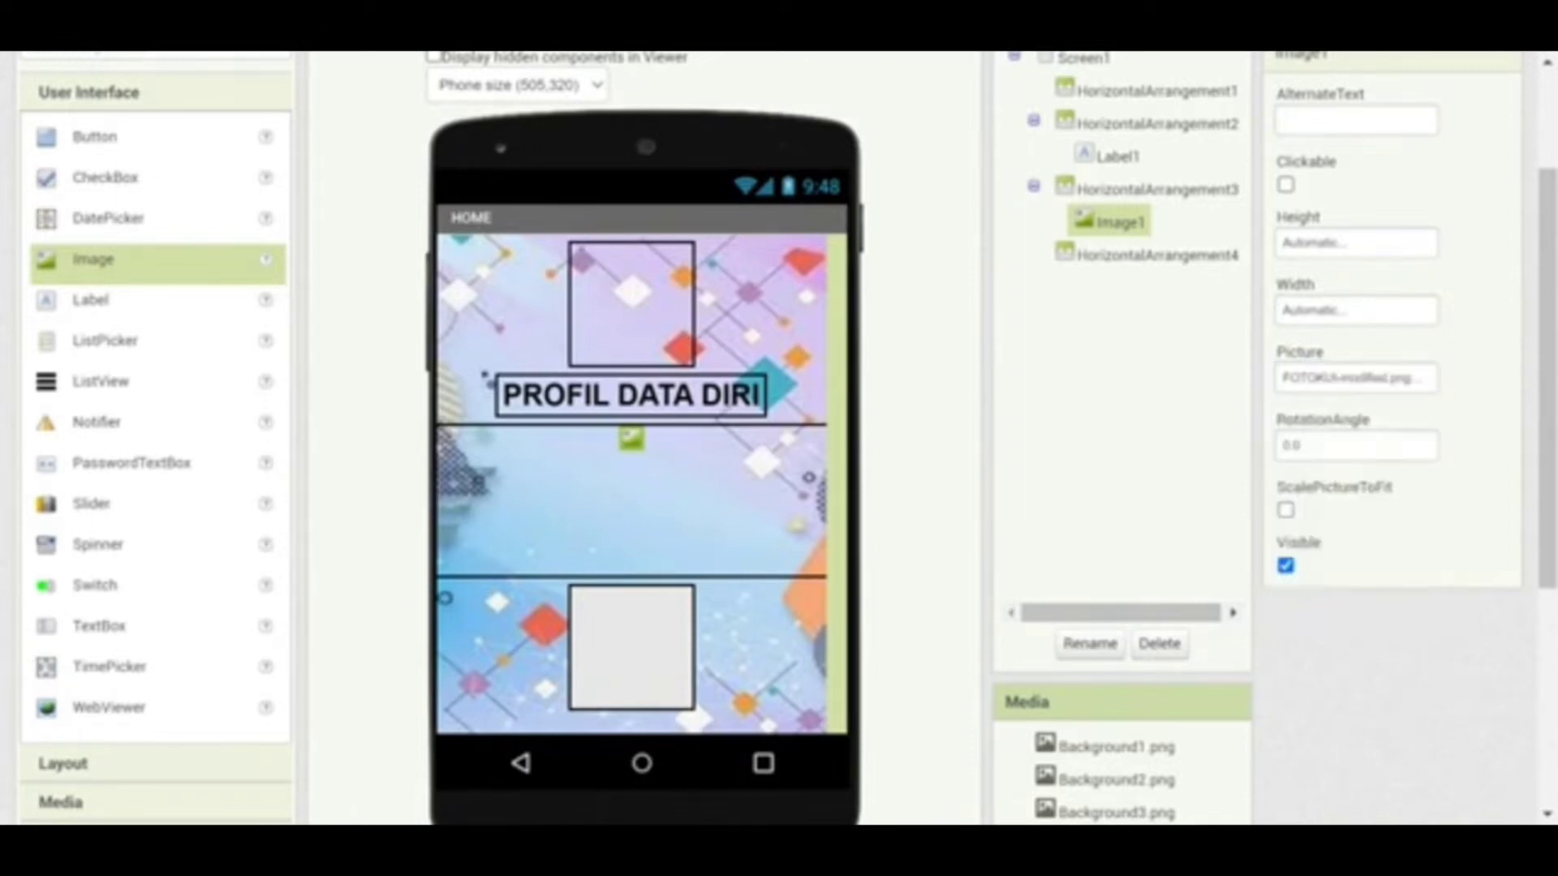
Size Image1 to 20 percent height and 30 percent width
left_click(1324, 243)
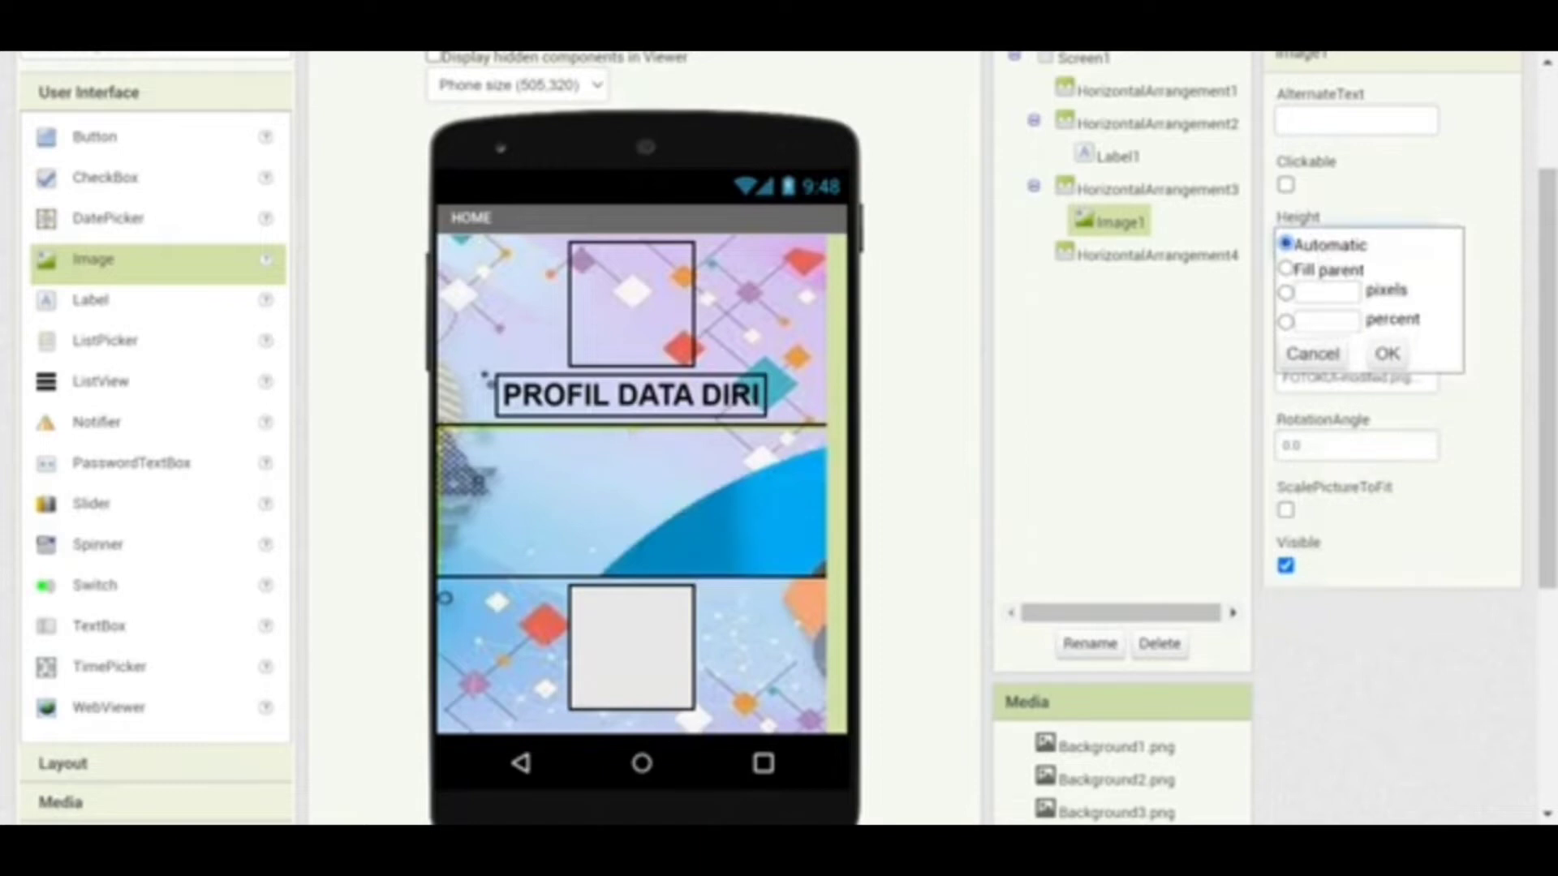
left_click(1326, 320)
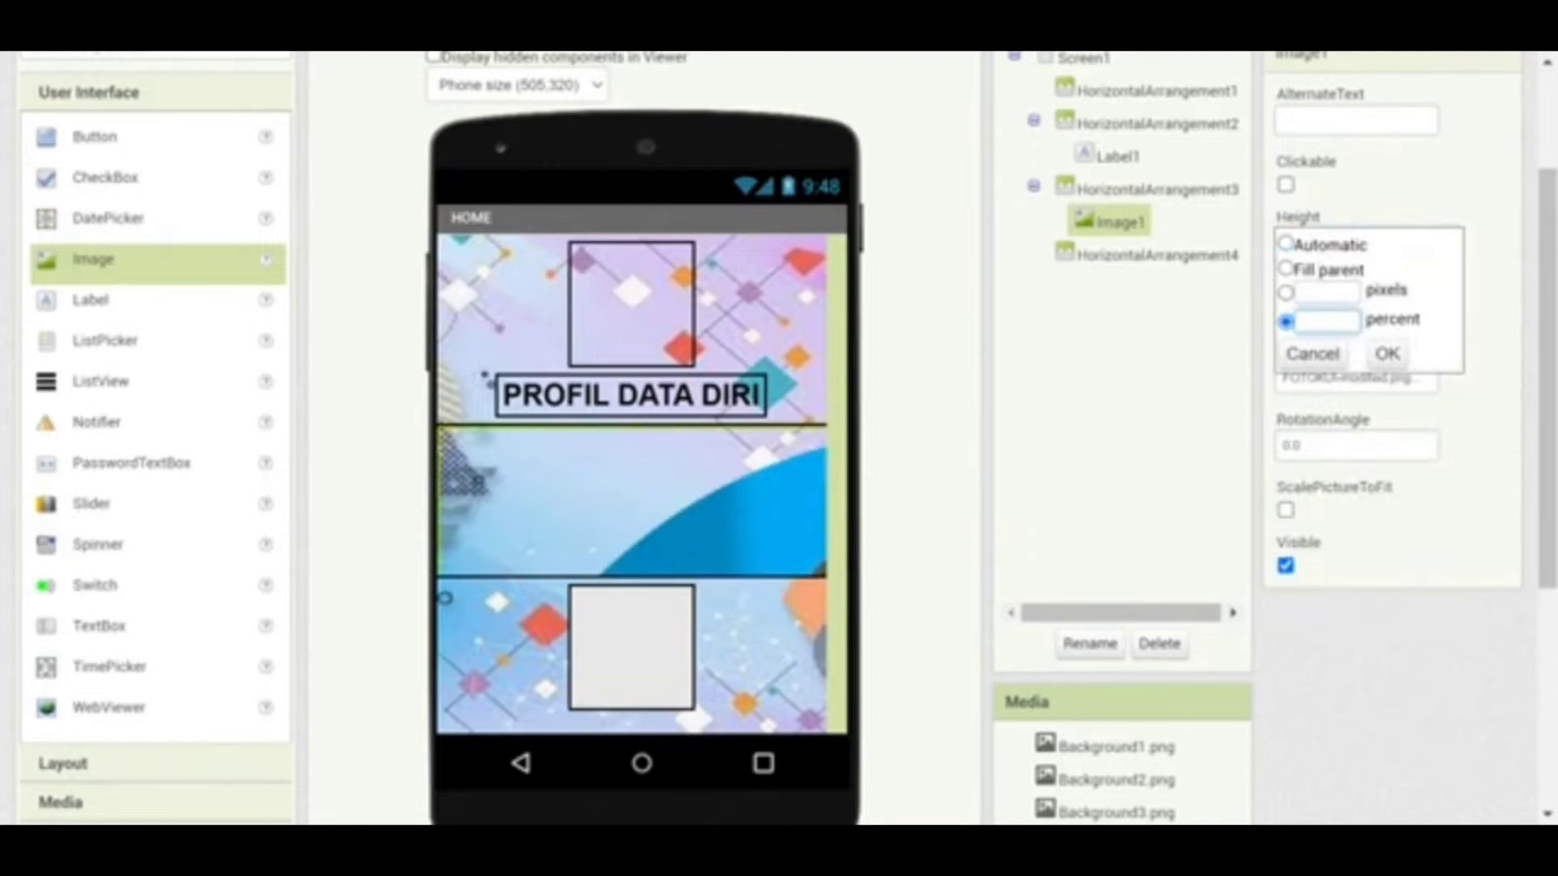
type("20")
left_click(1388, 353)
left_click(1316, 321)
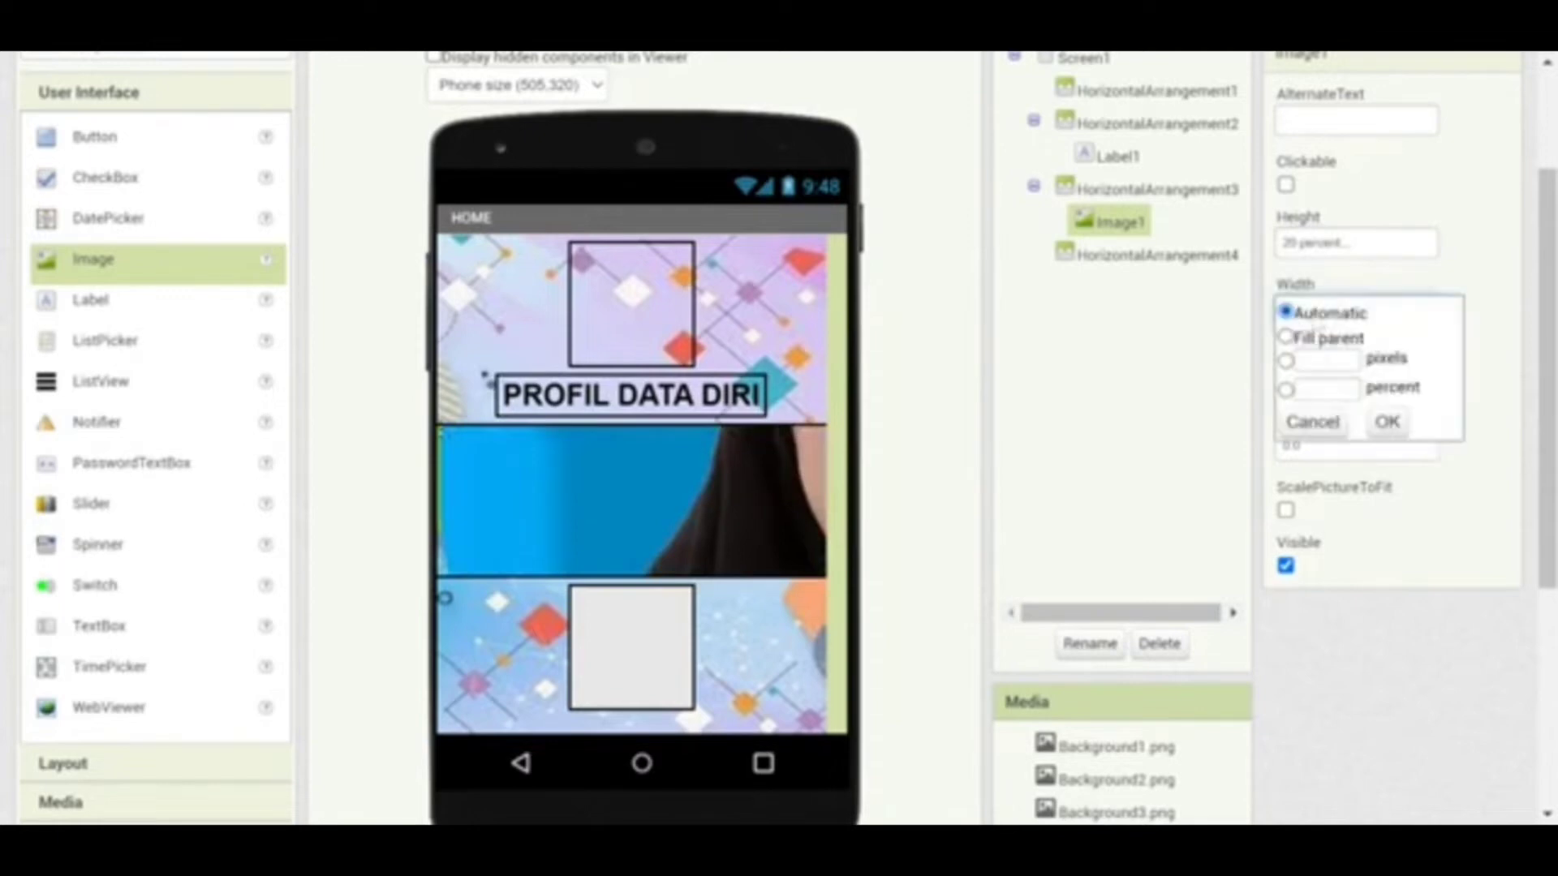
left_click(1326, 389)
type("30")
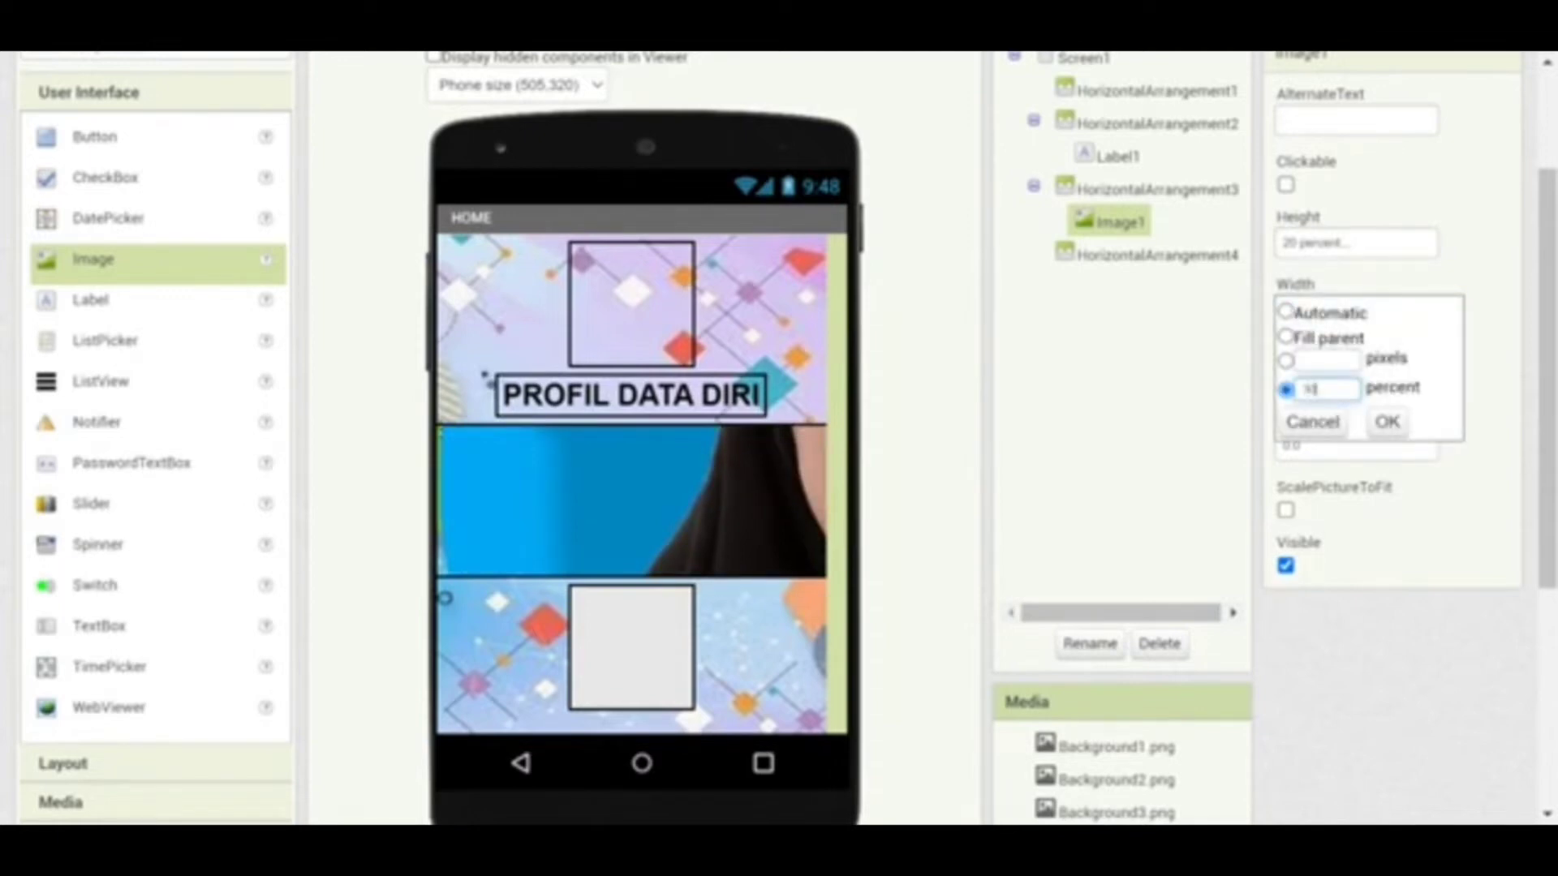
left_click(1386, 423)
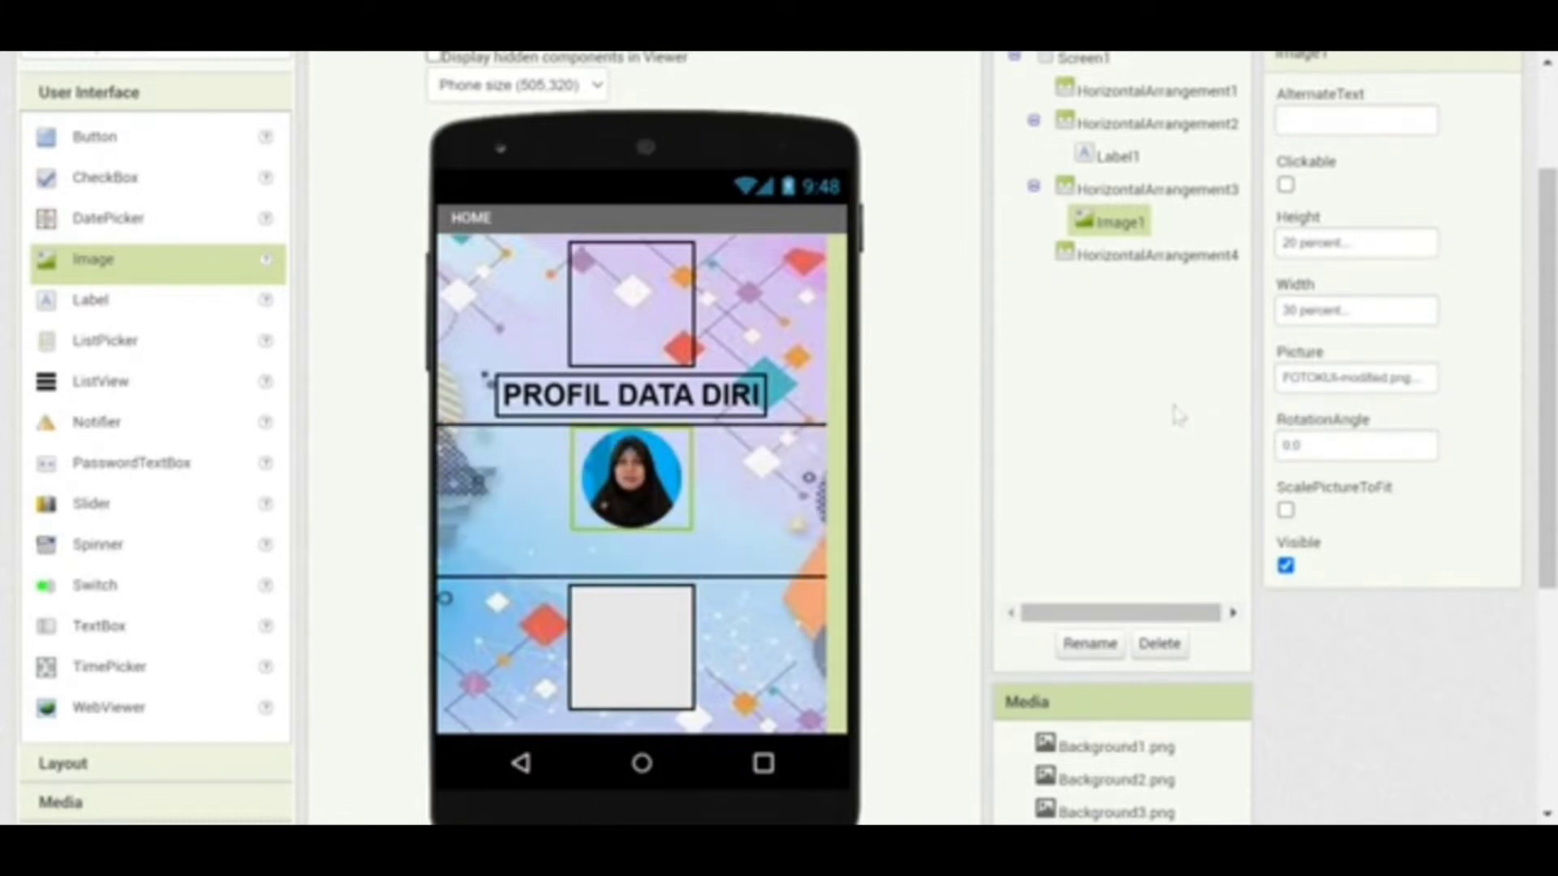
Set HorizontalArrangement3's AlignVertical to Center : 2 so the photo sits mid-row, then select HorizontalArrangement4
left_click(730, 475)
left_click(1306, 177)
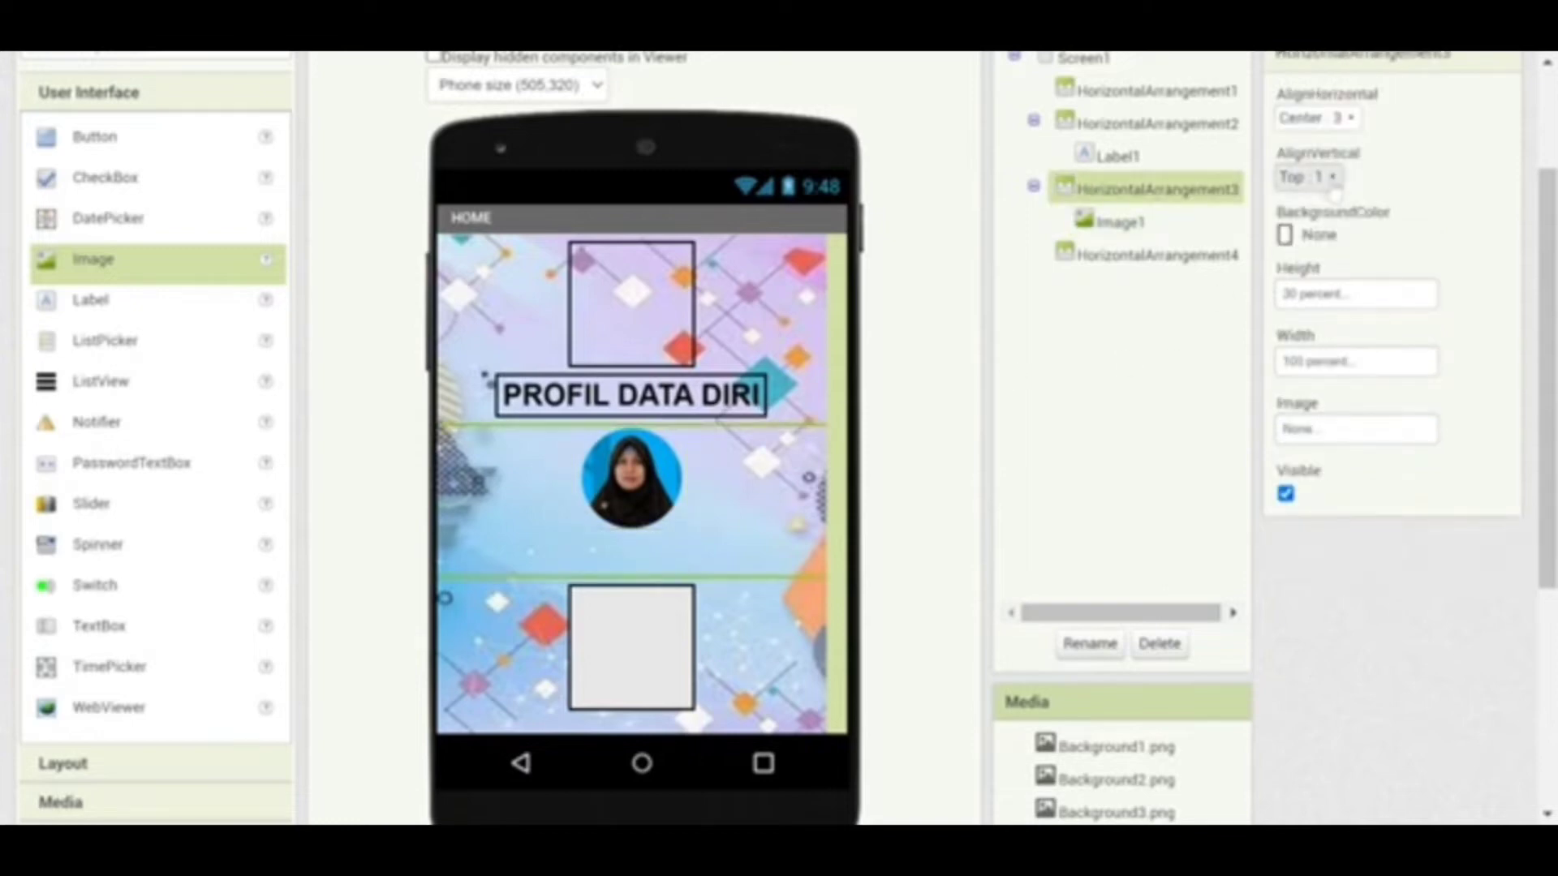
left_click(1322, 250)
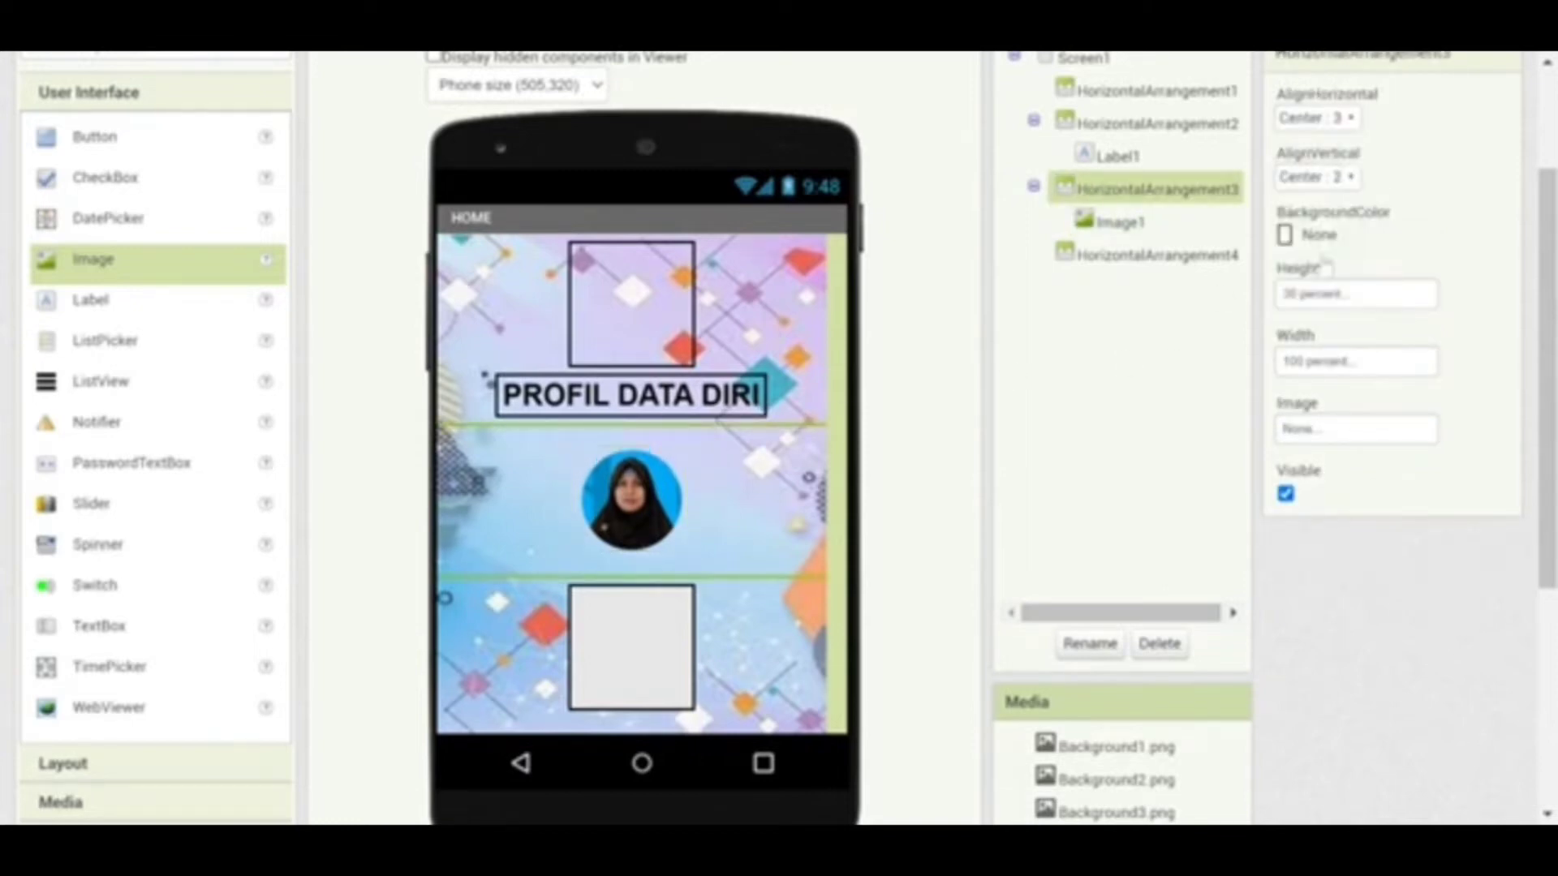
left_click(1087, 261)
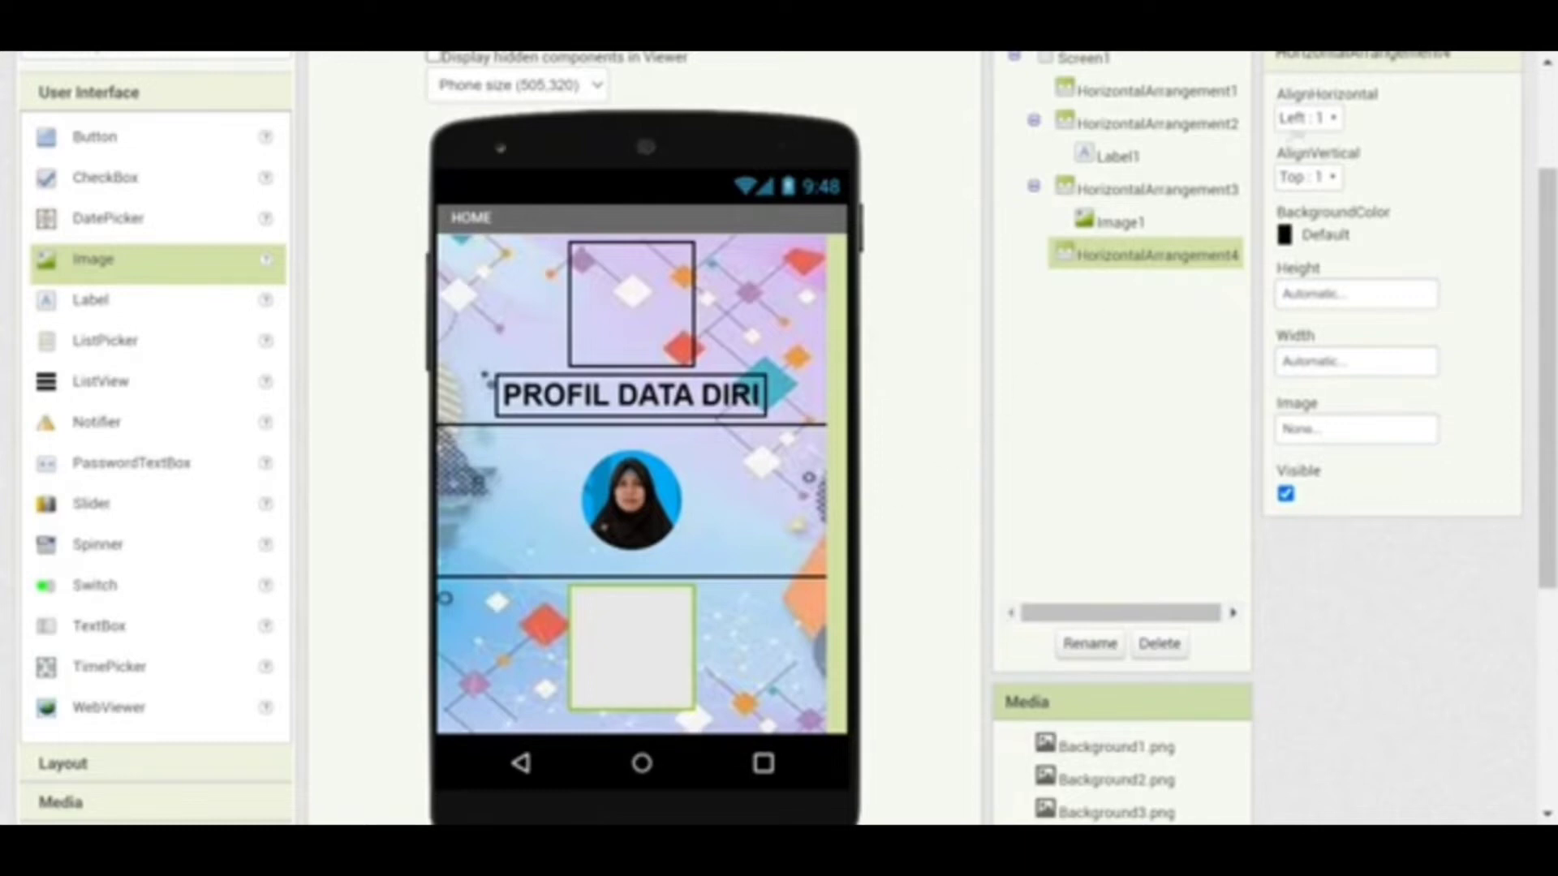
Set HorizontalArrangement4's AlignHorizontal to Center : 3 and its height to 25 percent
left_click(1321, 118)
left_click(1320, 119)
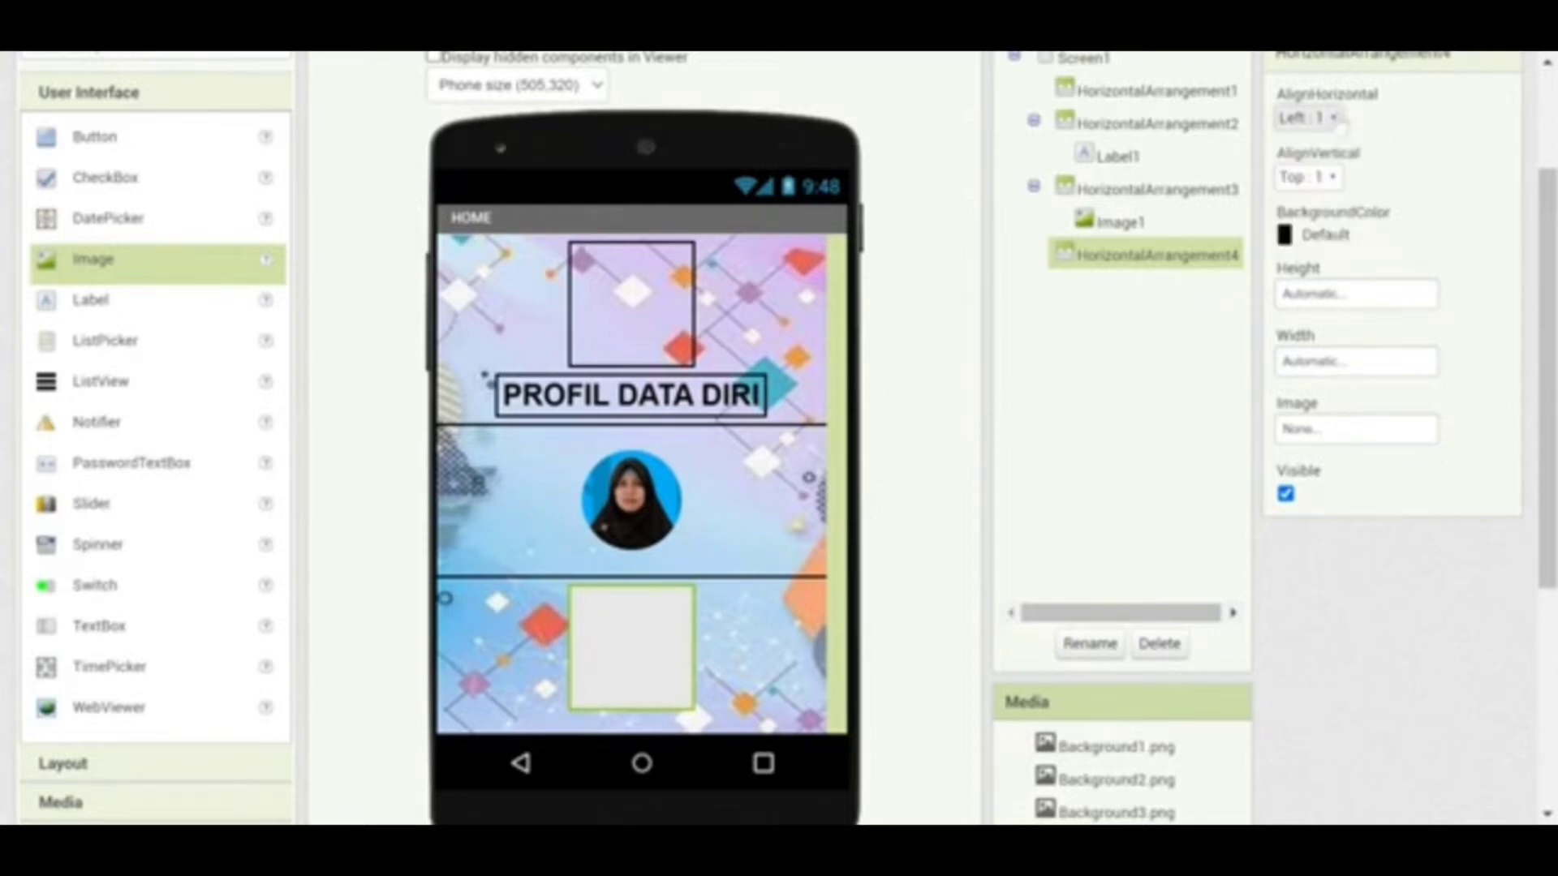
left_click(1321, 118)
left_click(1322, 189)
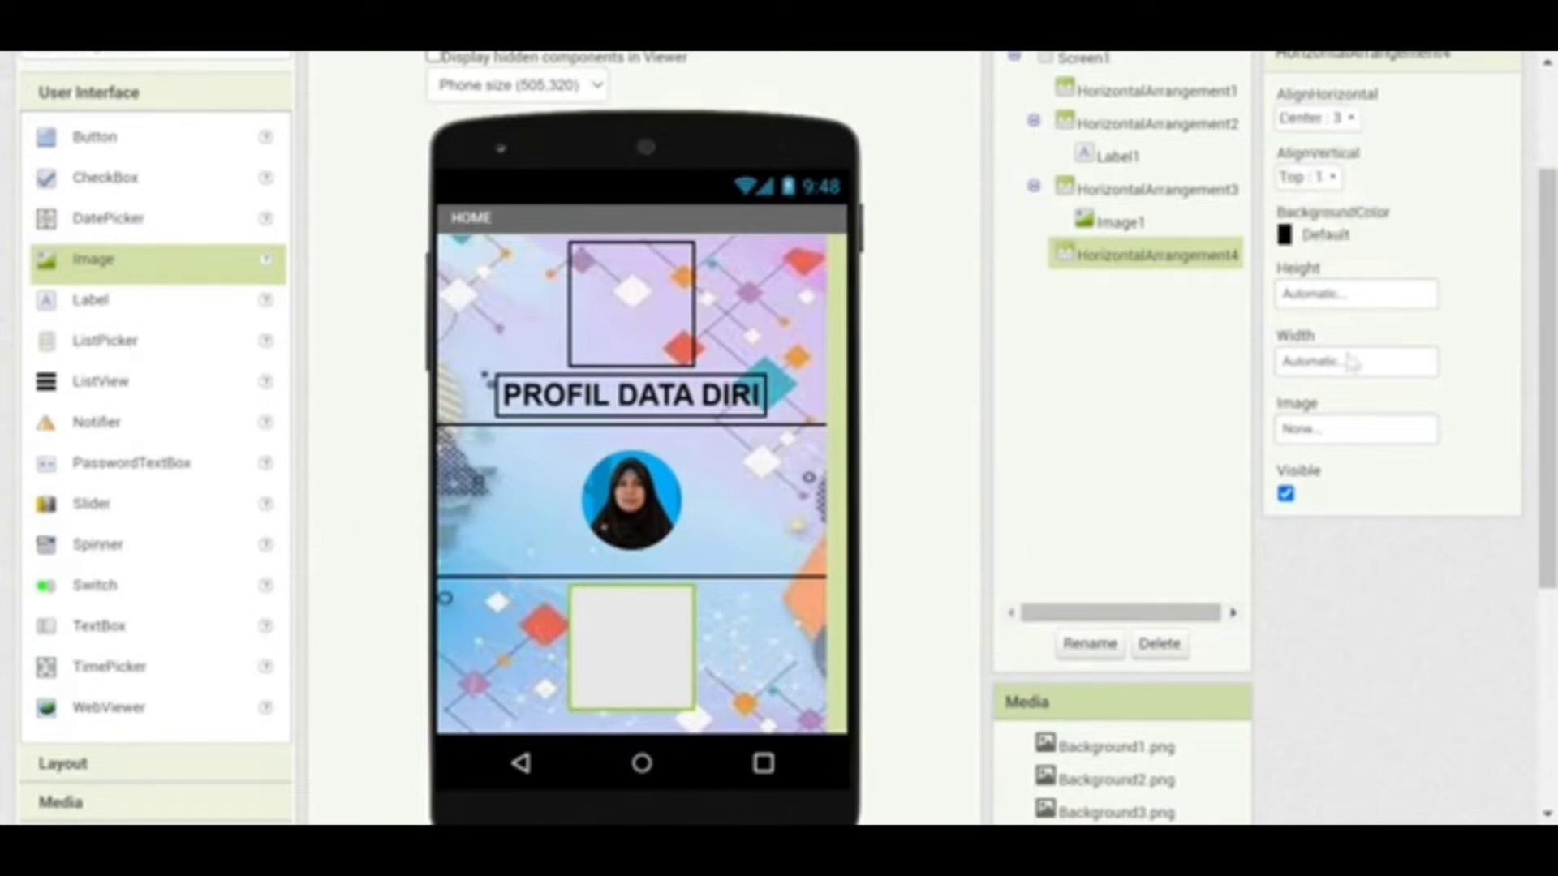
left_click(1353, 296)
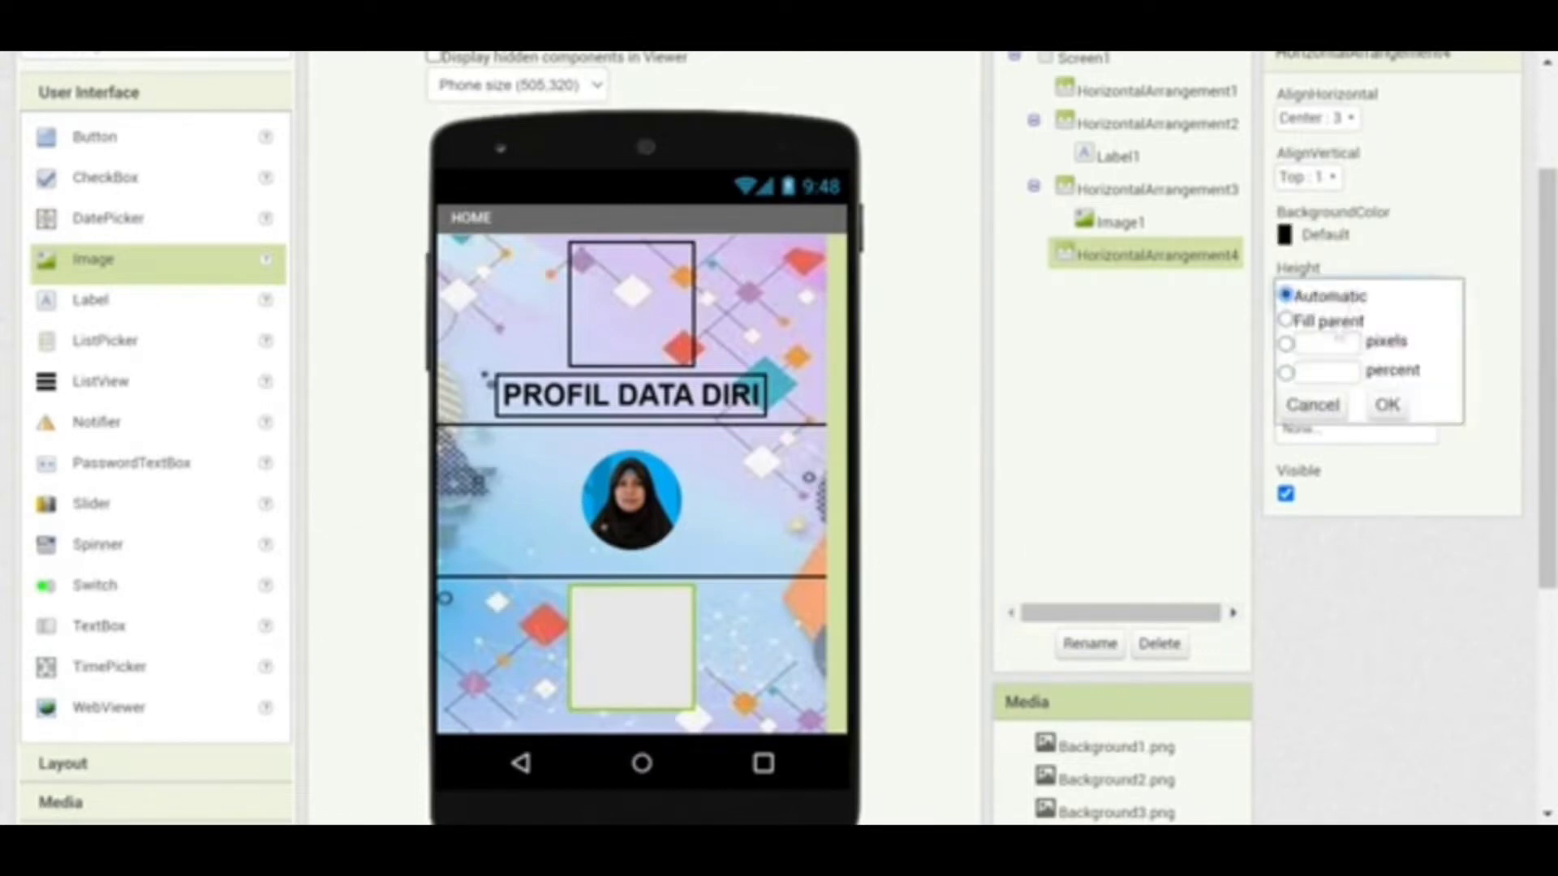
left_click(1324, 371)
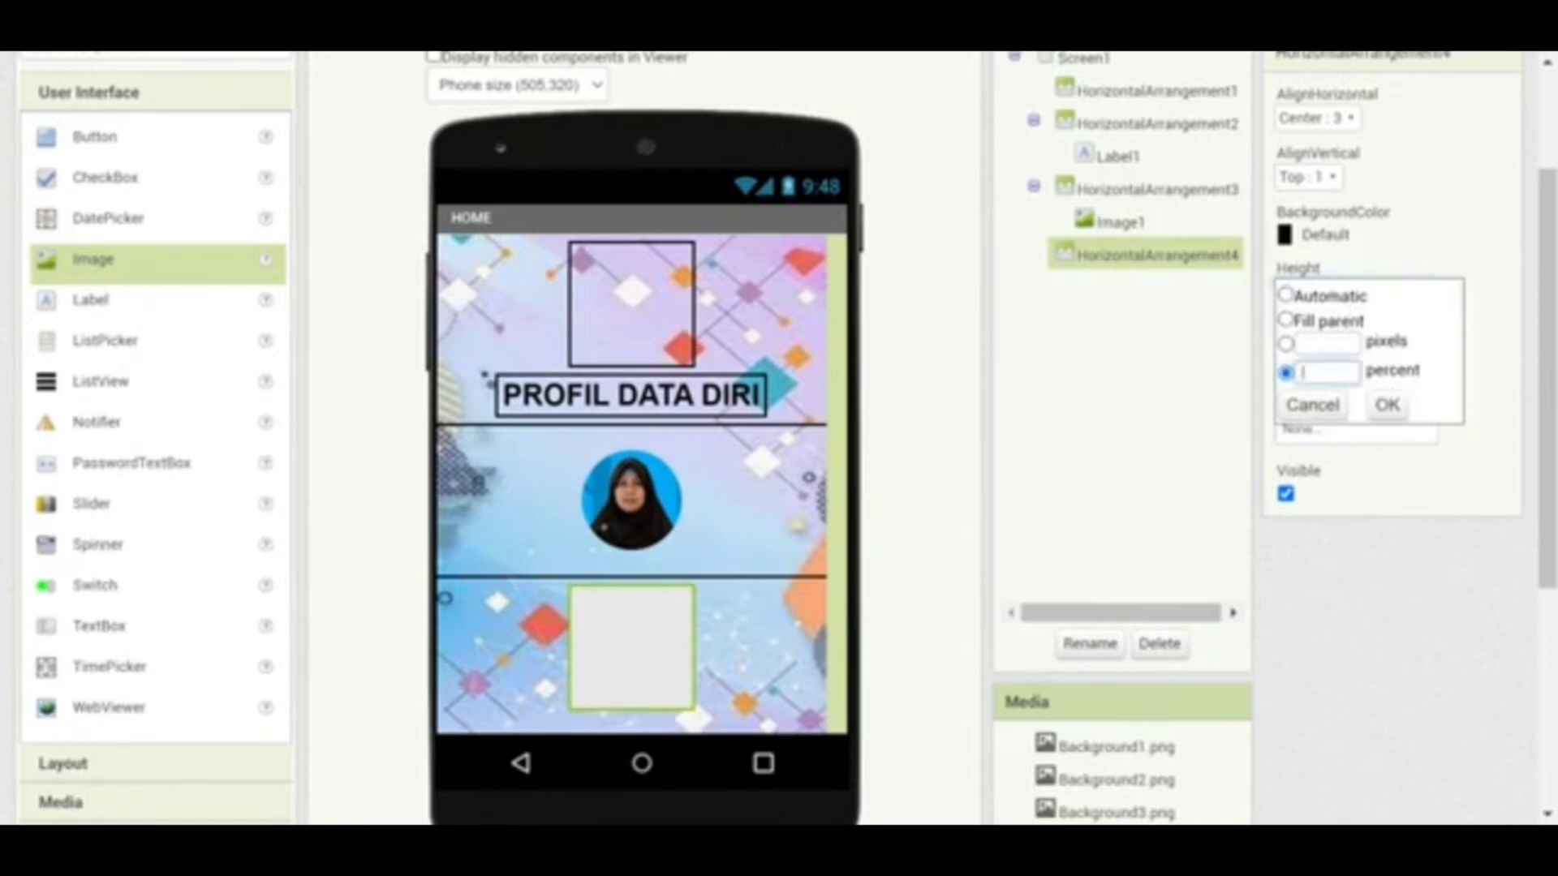
type("20")
left_click(1385, 404)
Make the bottom row 100 percent wide with BackgroundColor None
left_click(1316, 436)
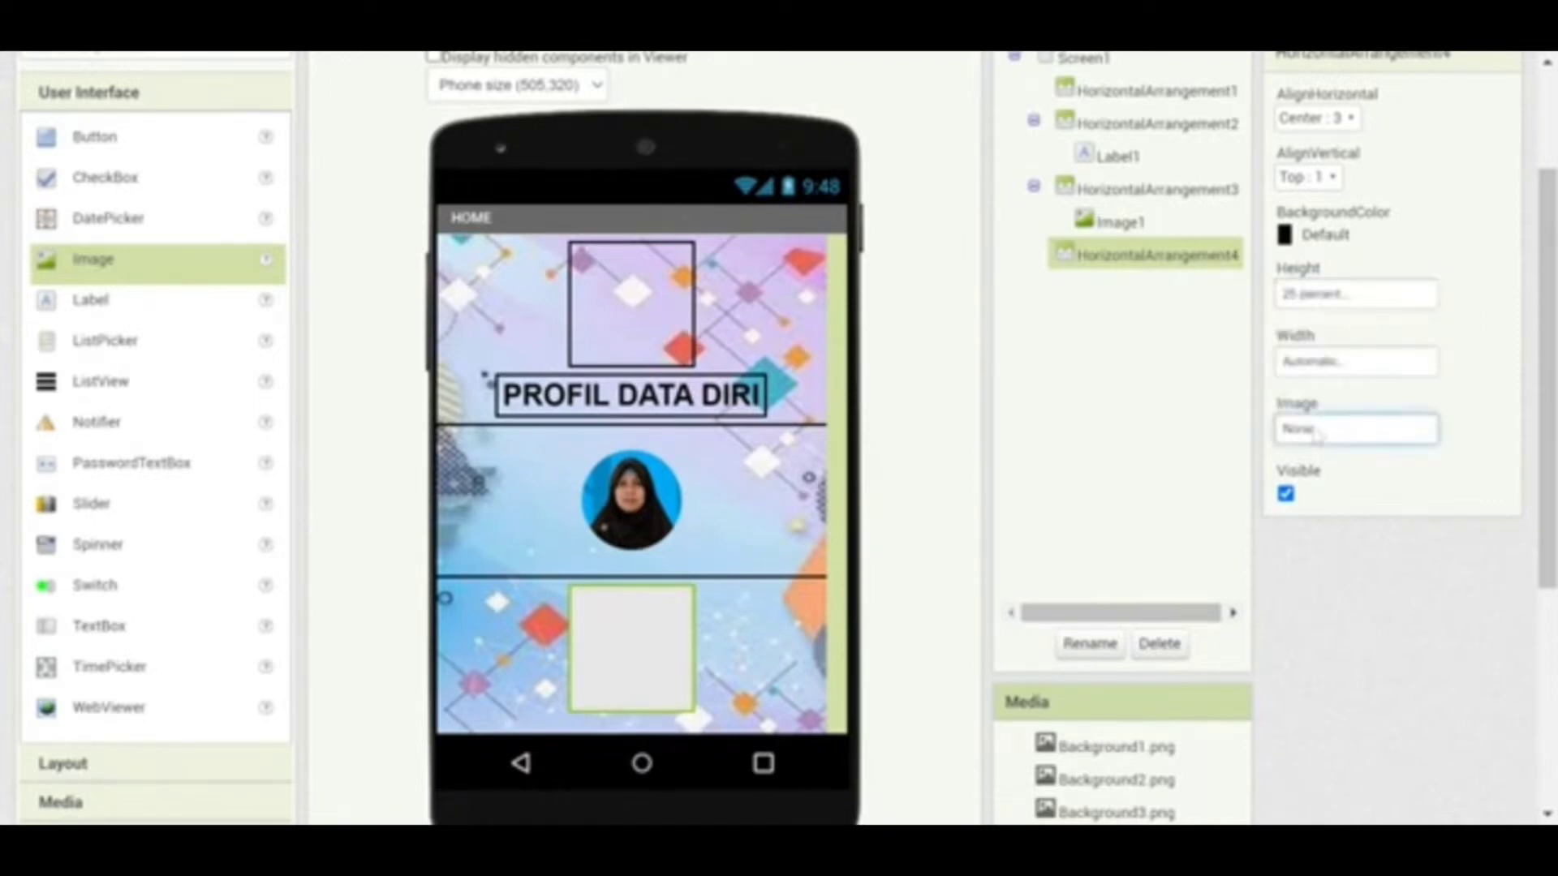
left_click(1321, 361)
left_click(1322, 361)
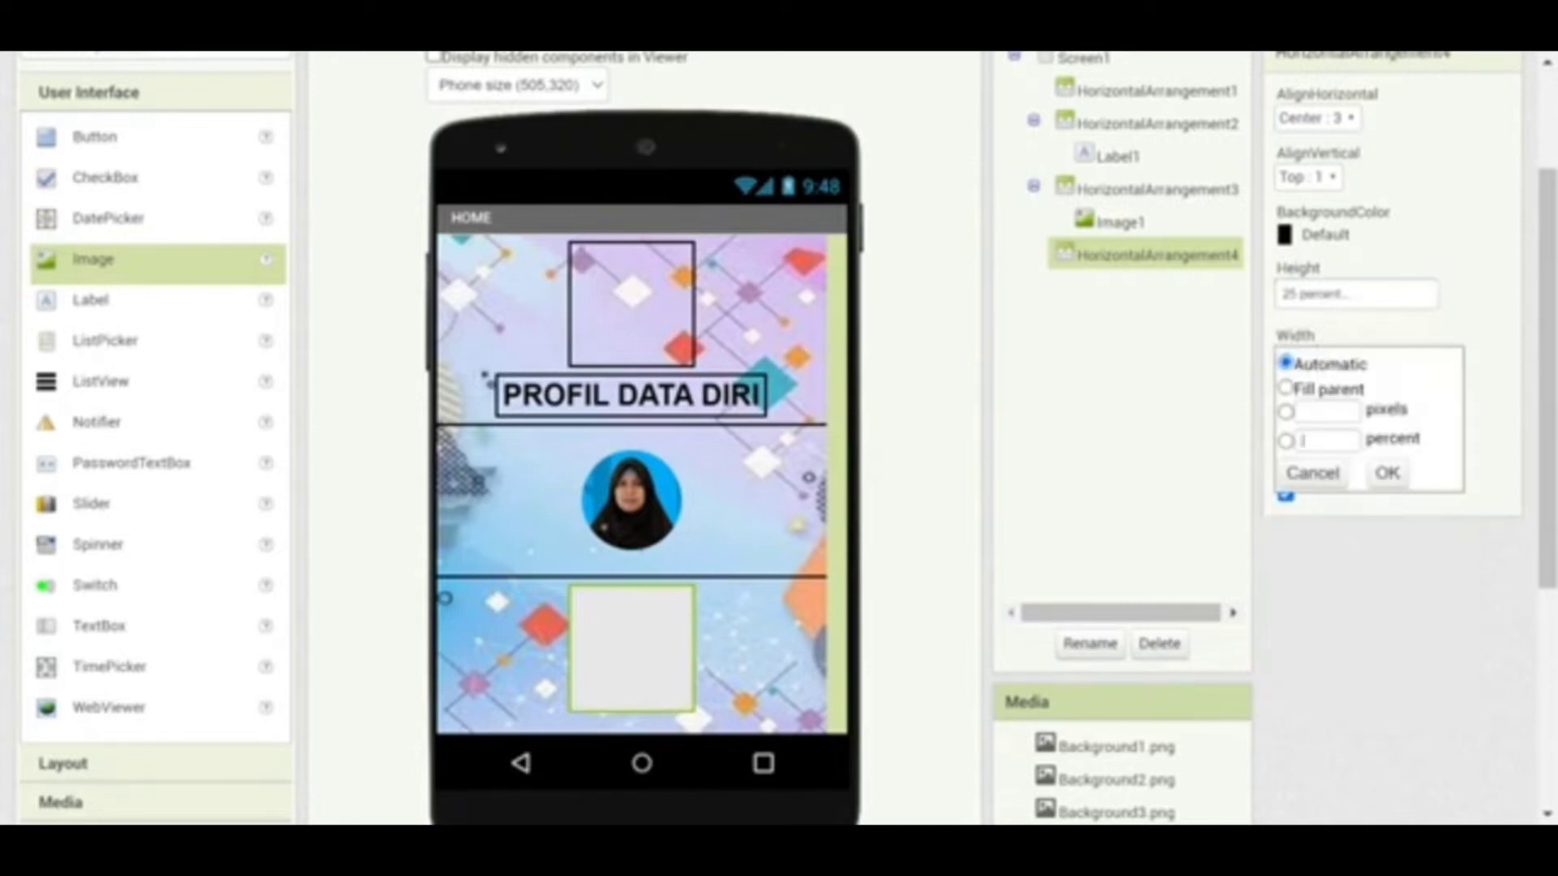
left_click(1324, 440)
type("100")
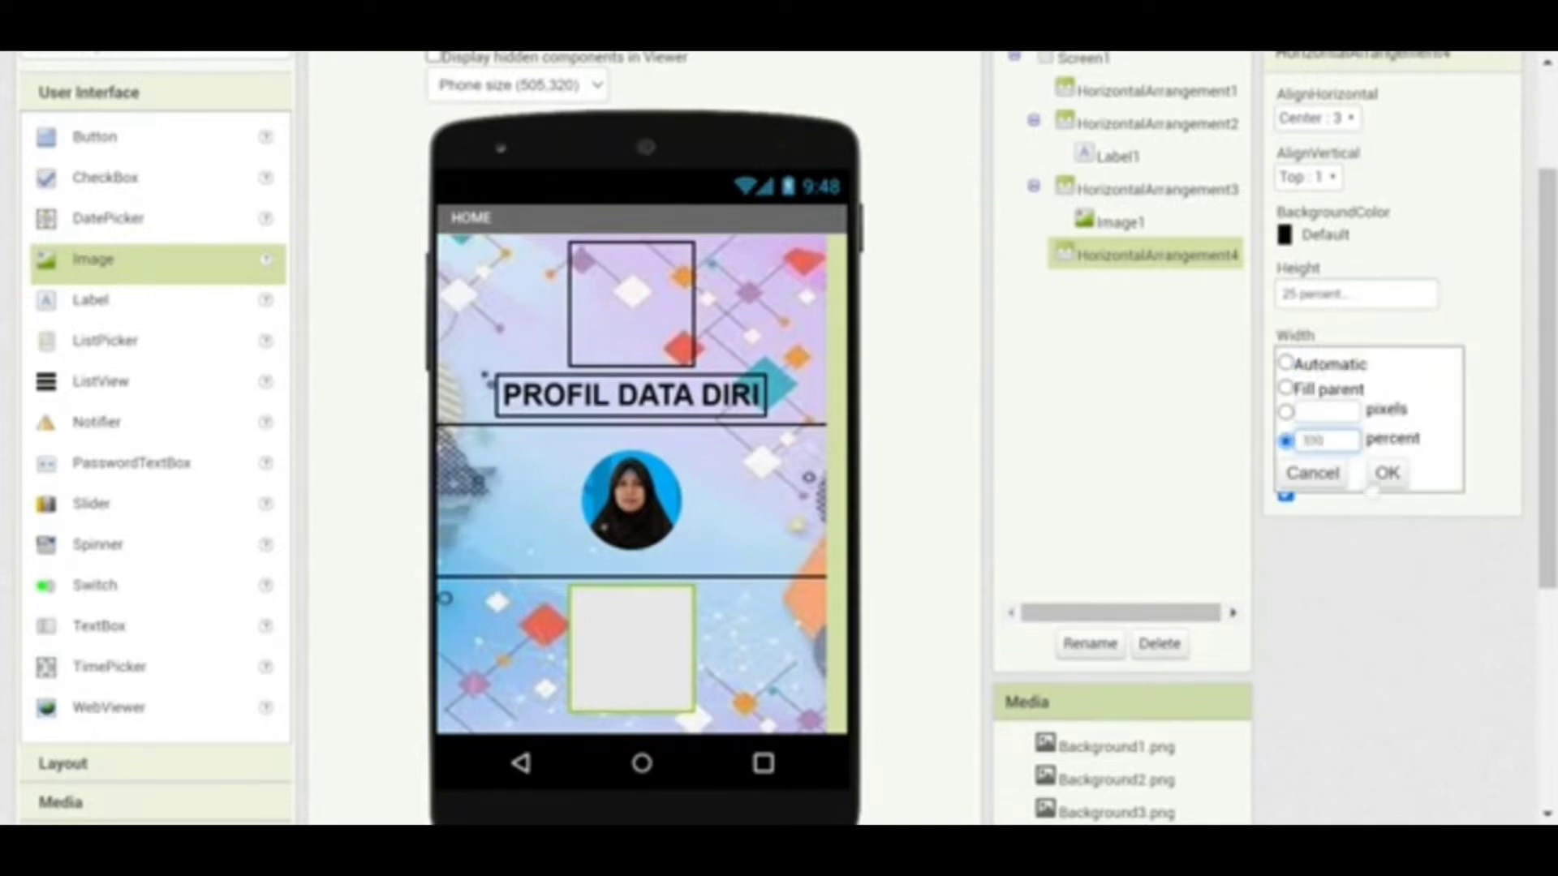
left_click(1386, 472)
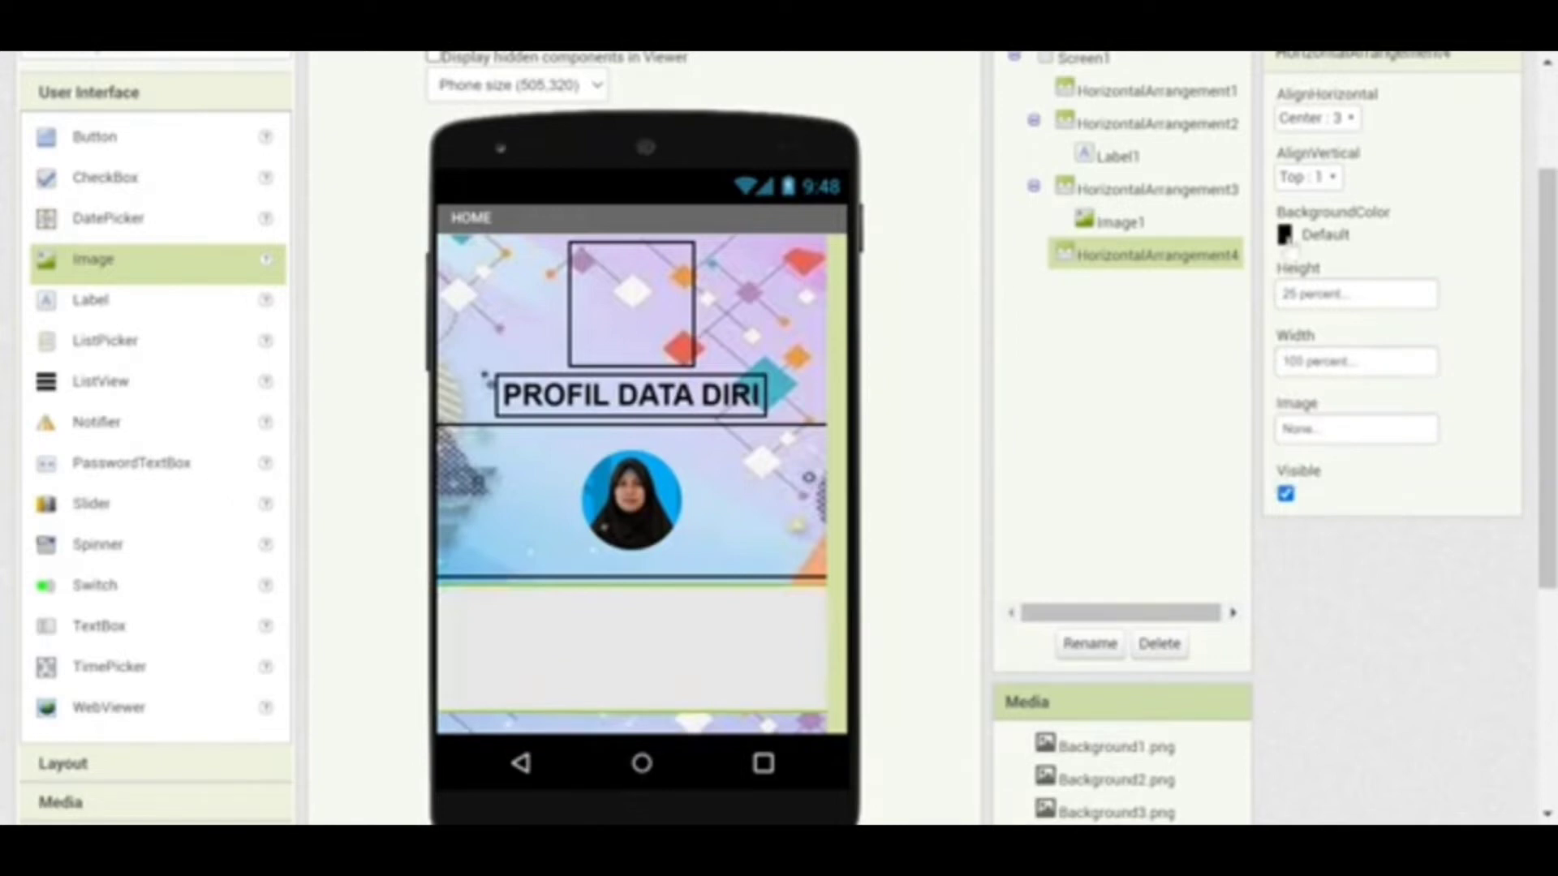
left_click(1291, 237)
left_click(1297, 276)
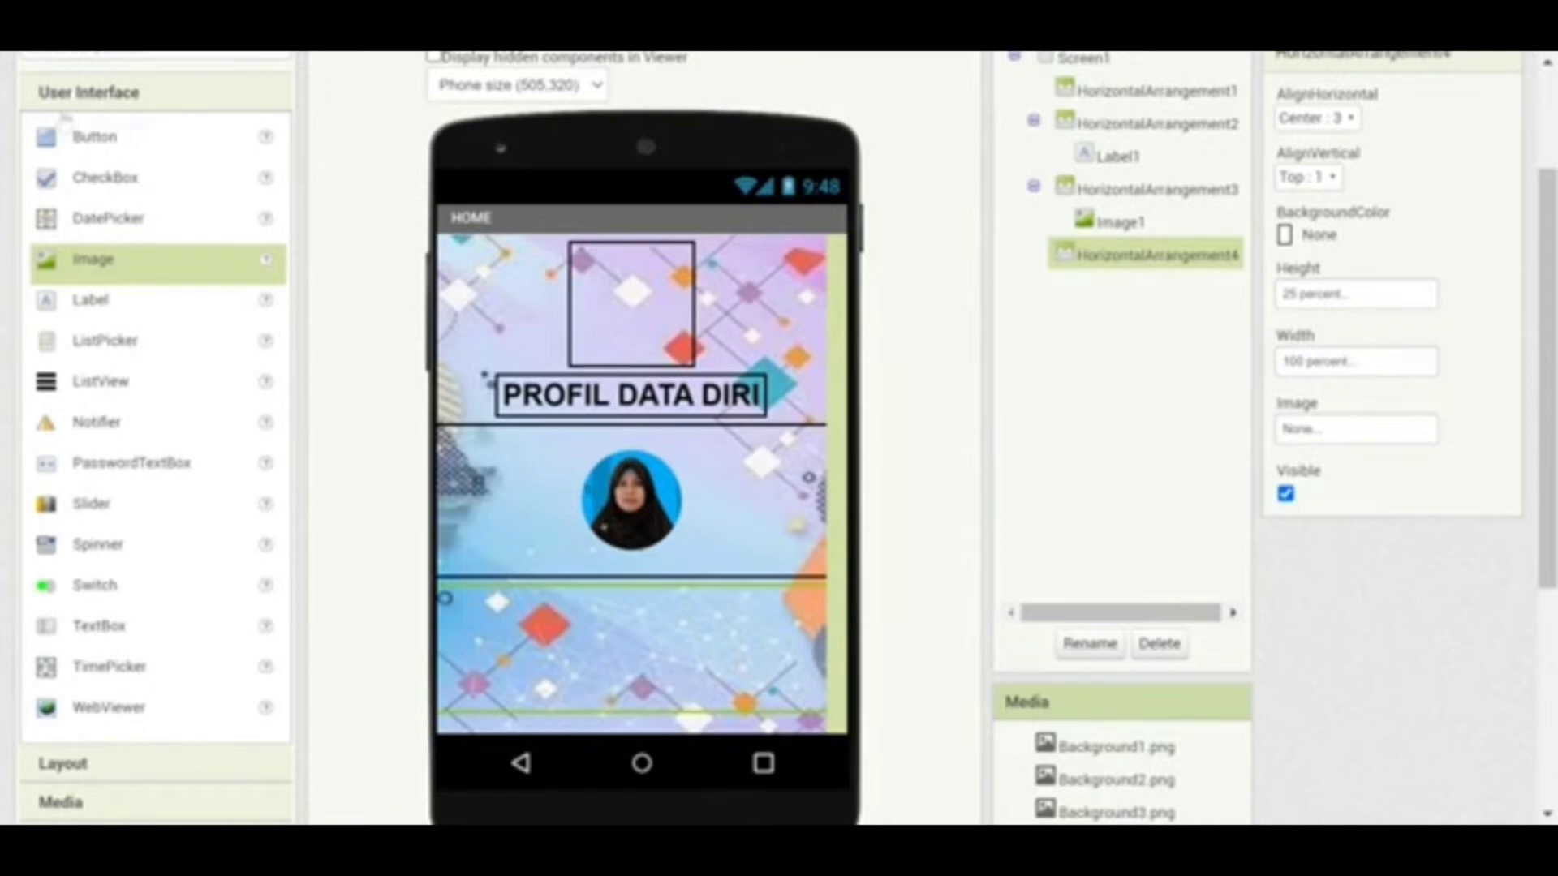
Add a button to the bottom row labelled DATA DIRI
left_click(67, 150)
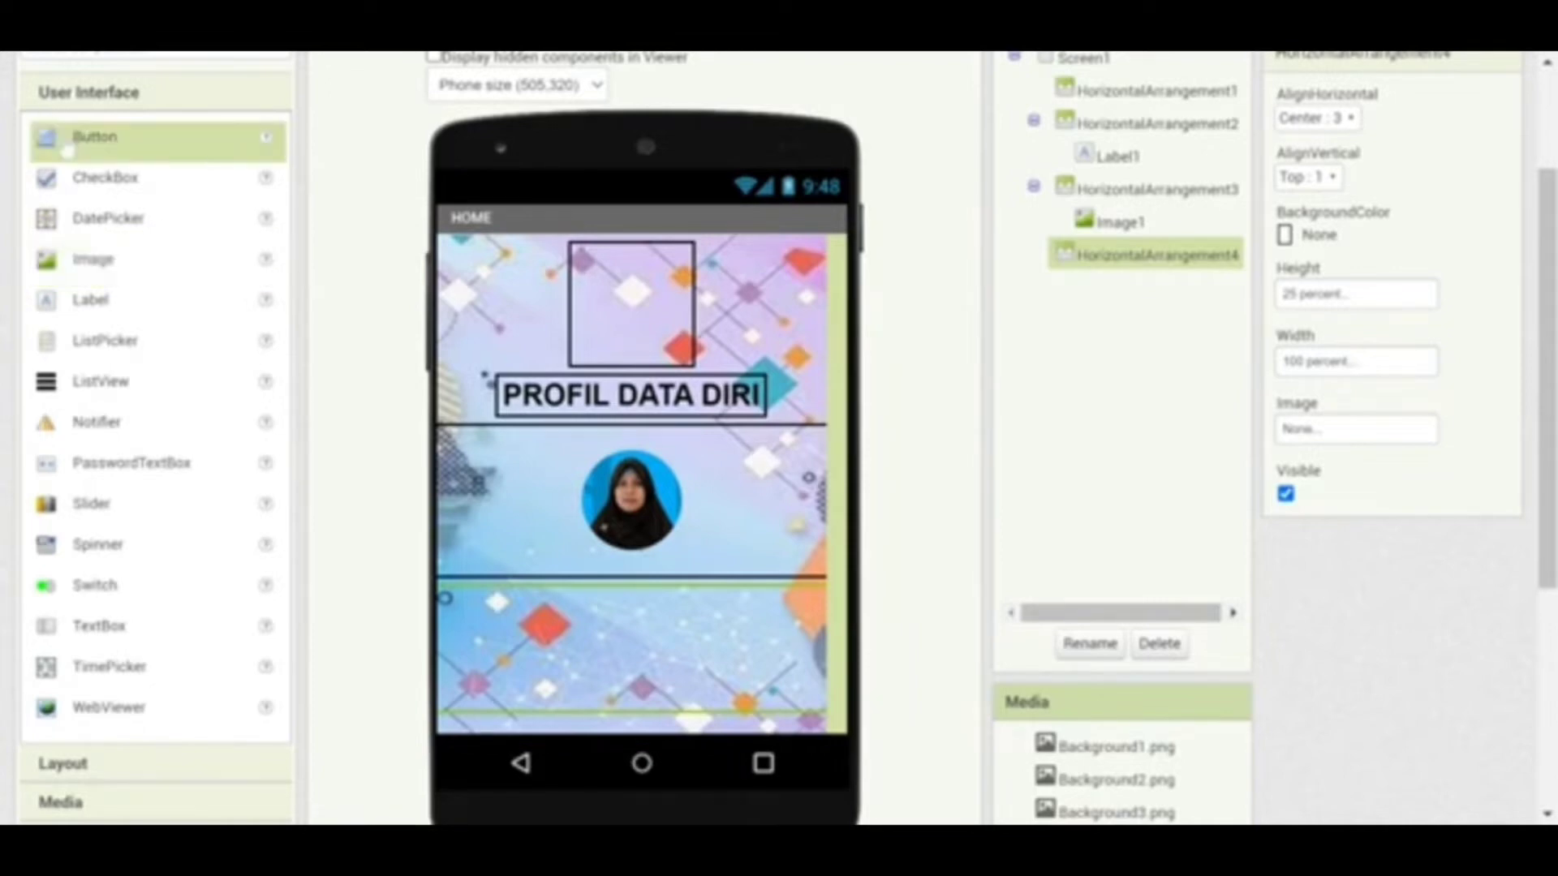
left_click_drag(72, 134, 511, 645)
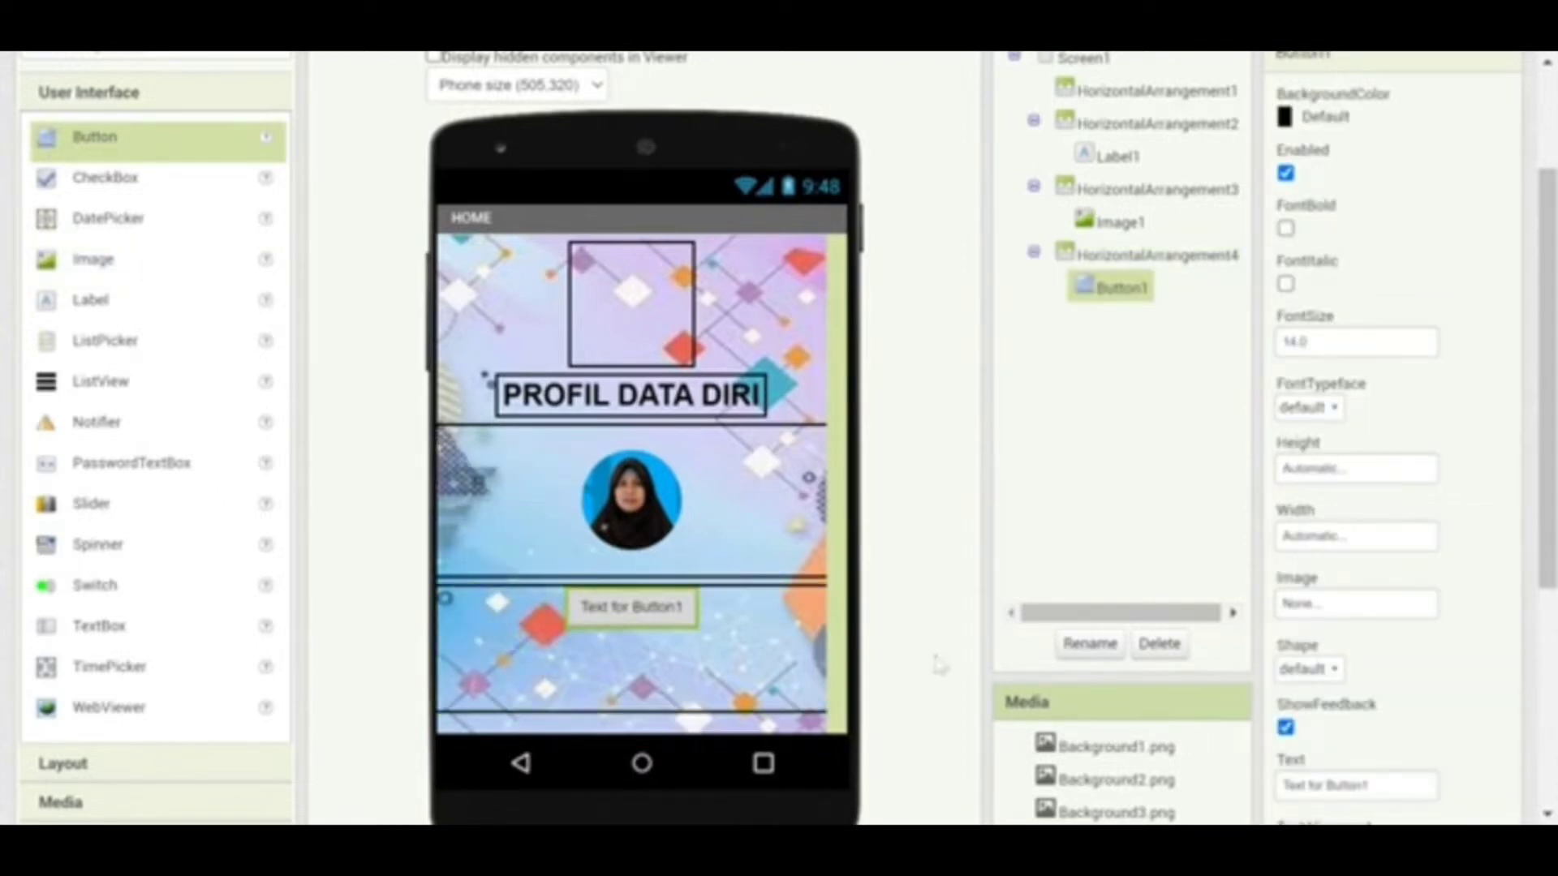
left_click_drag(1369, 785, 1270, 799)
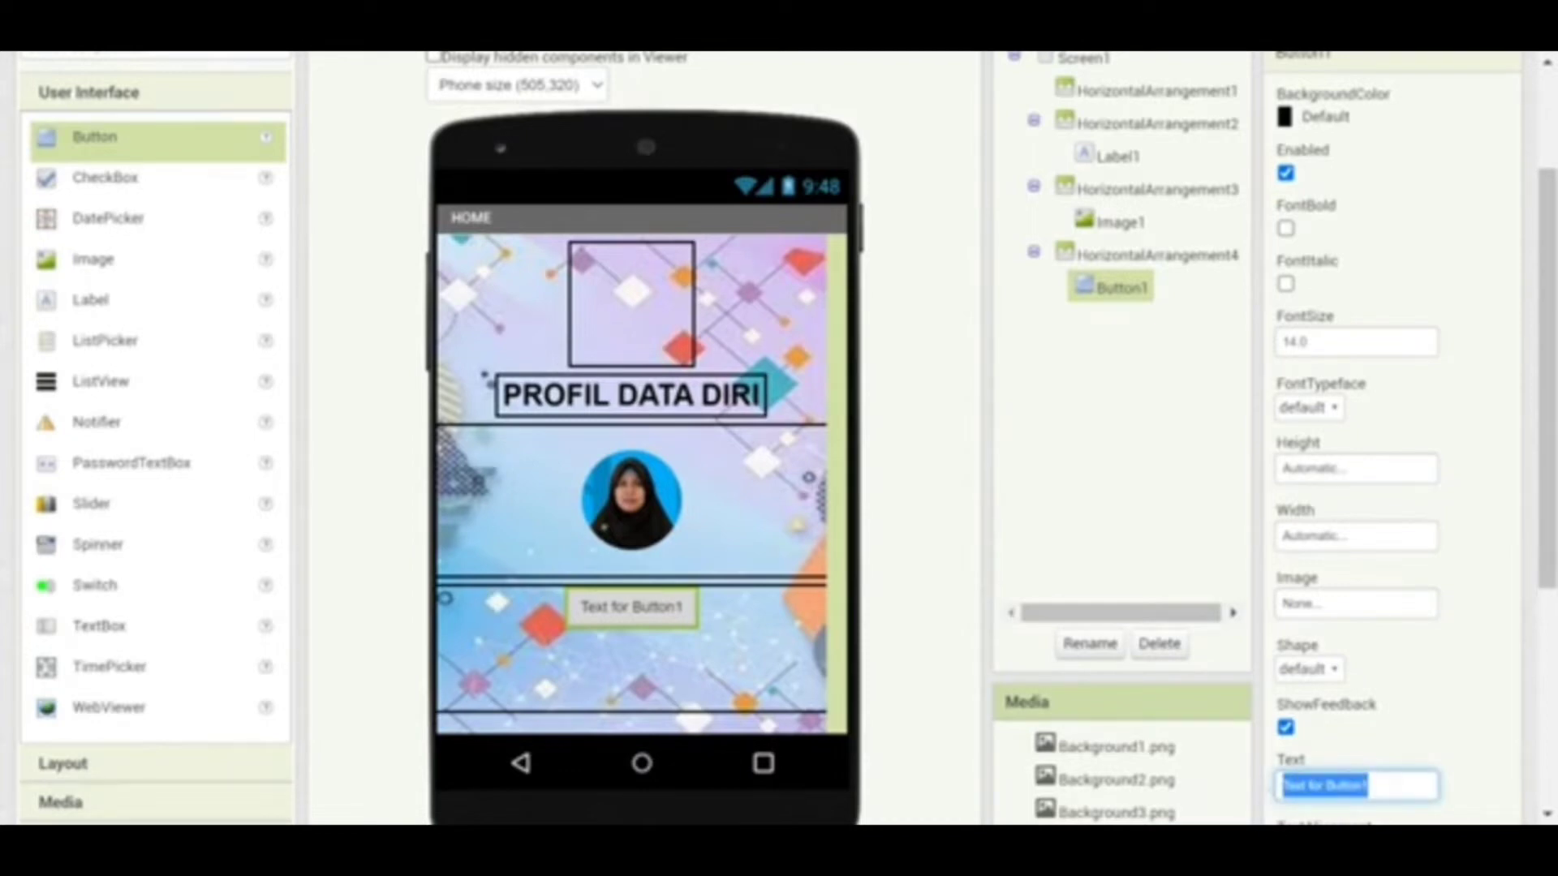
type("B")
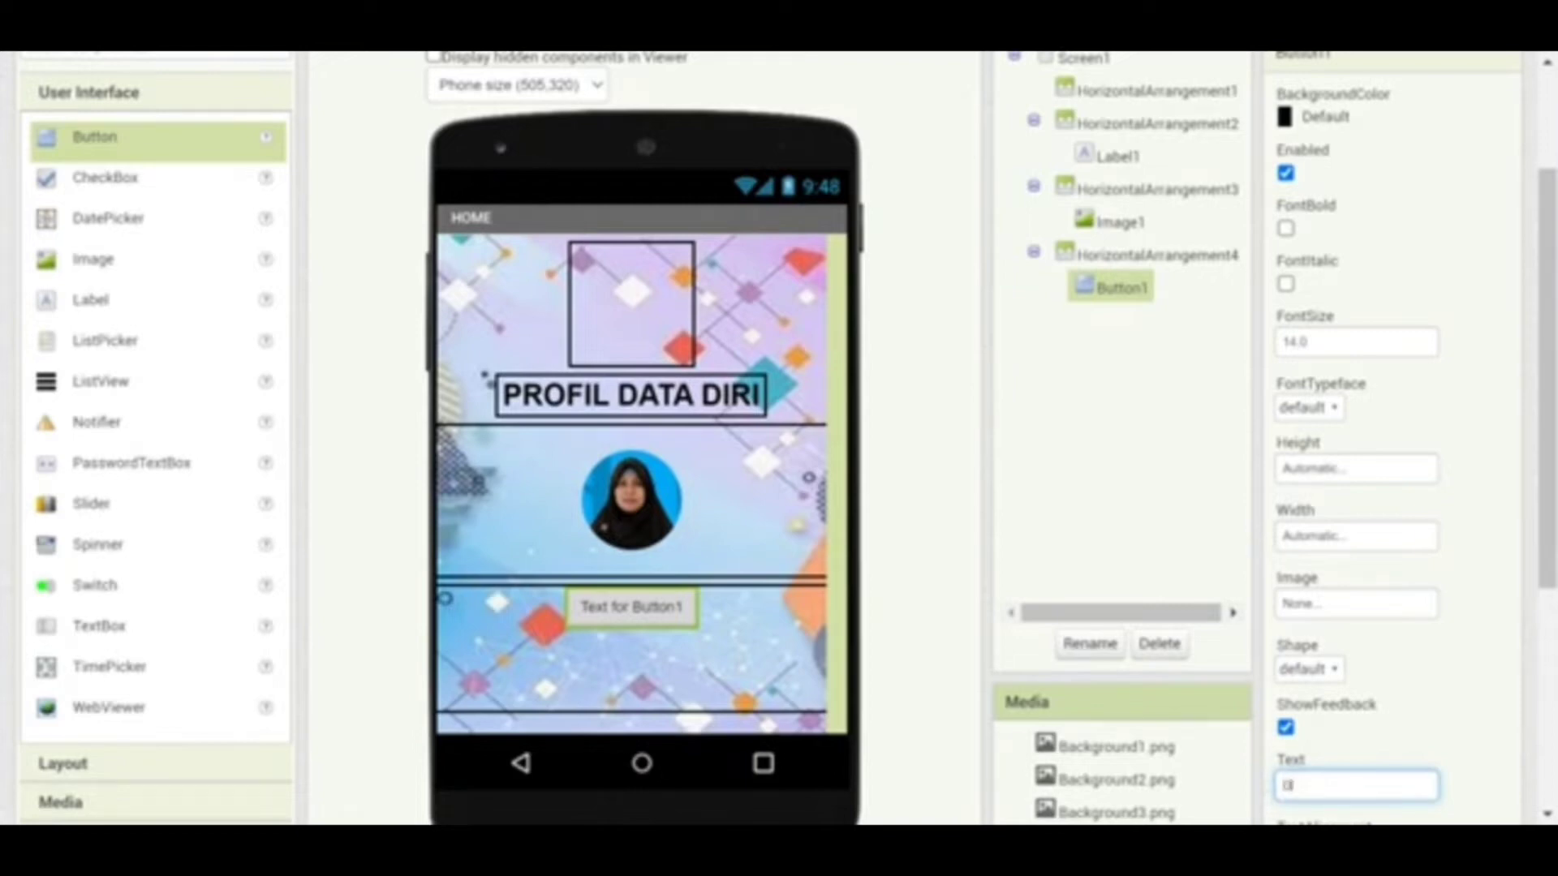
type("ATA DIRI")
left_click(1109, 471)
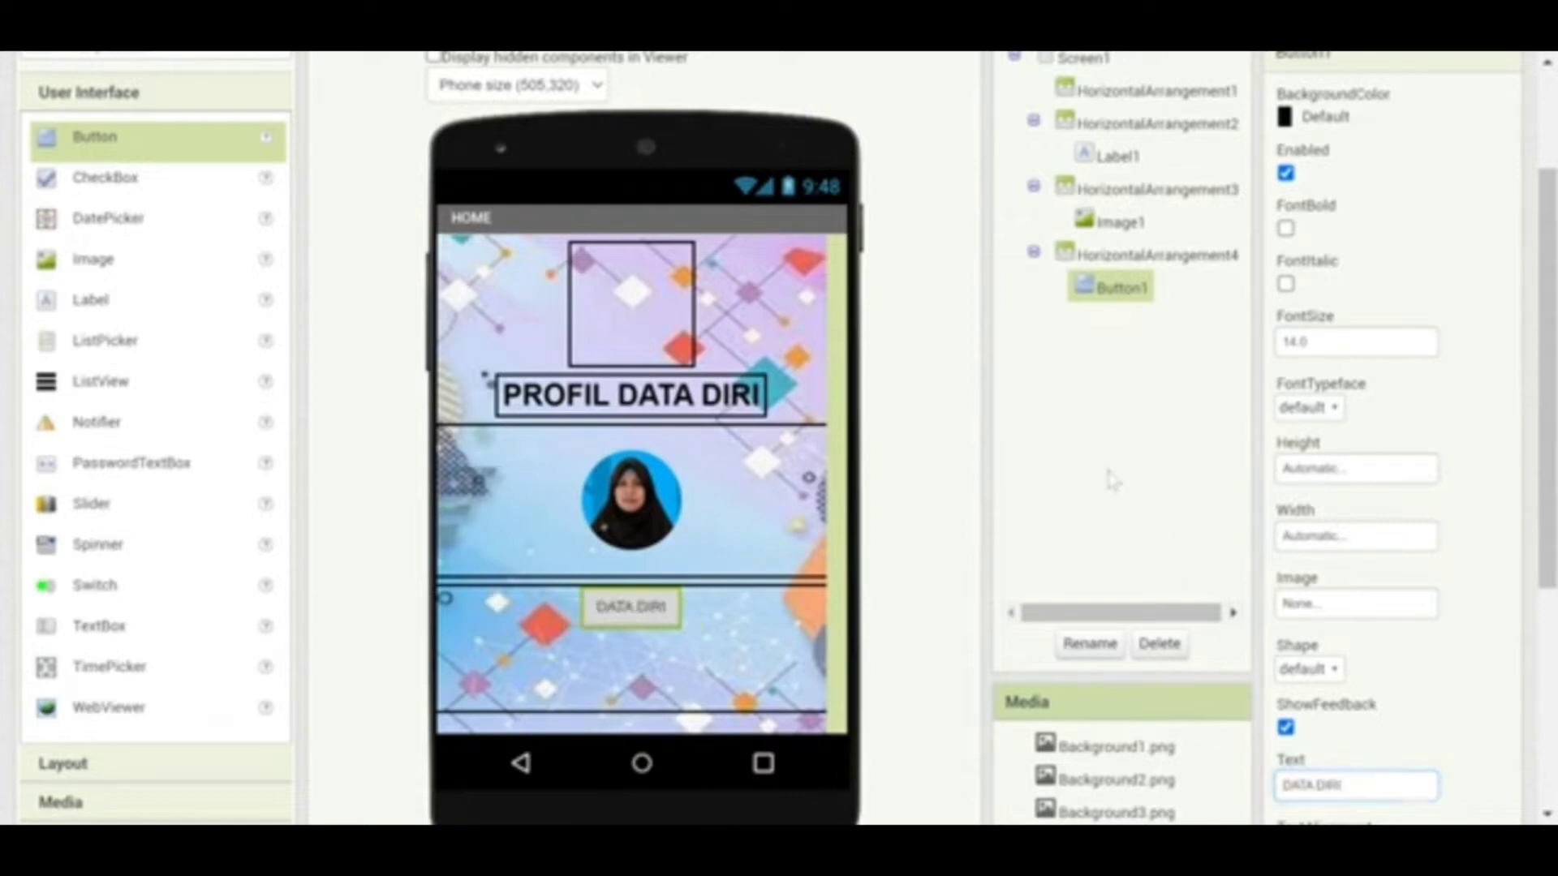
Give the DATA DIRI button a red background, bold text and font size 18
left_click(1294, 119)
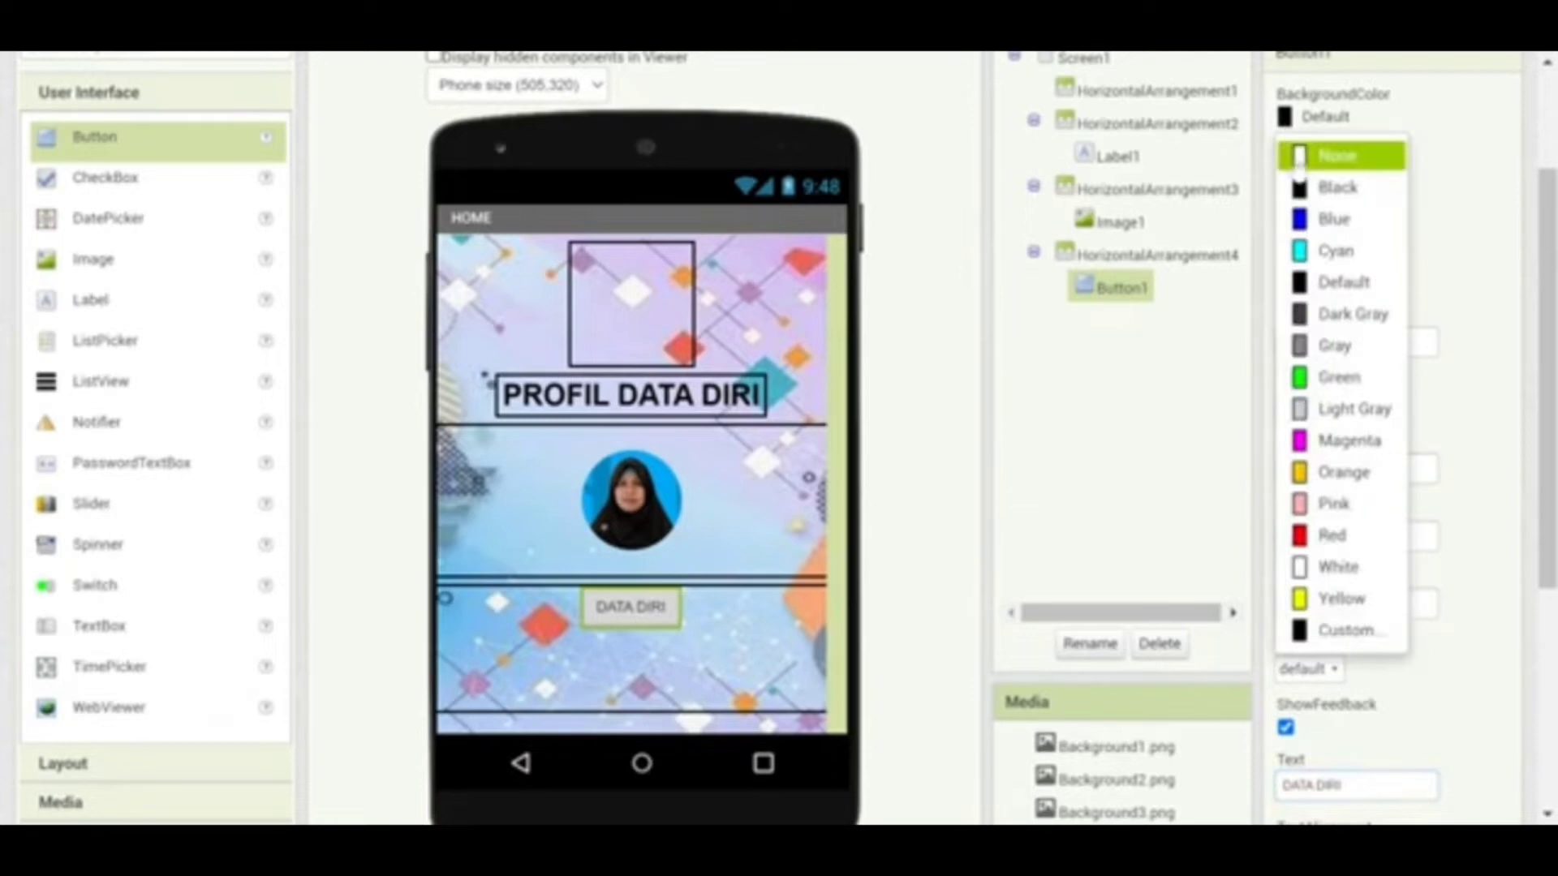
left_click(1322, 534)
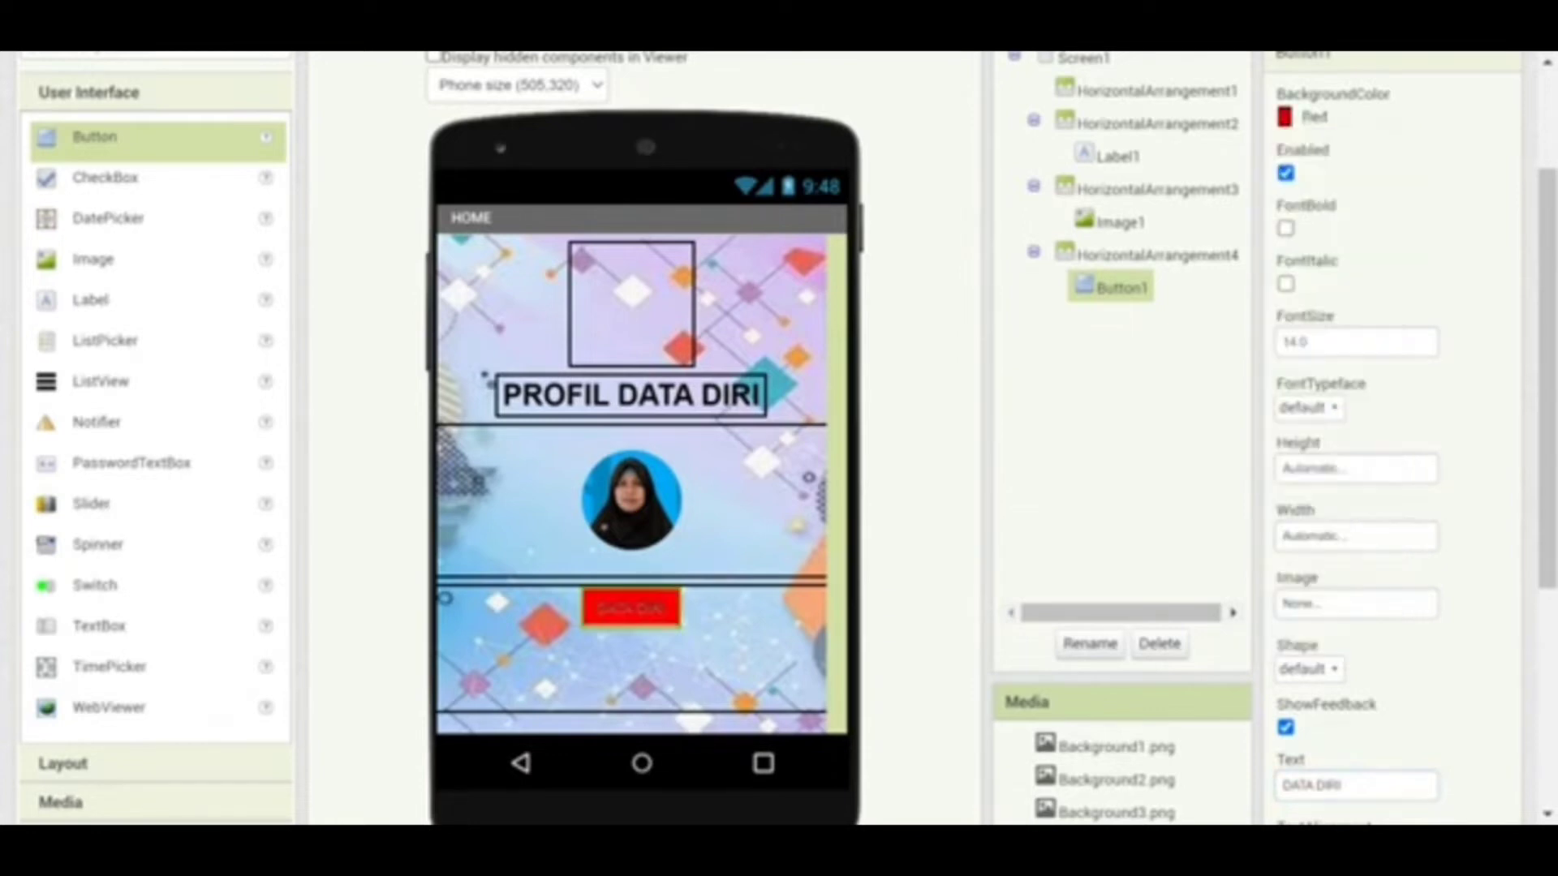
left_click(1286, 230)
left_click(1305, 342)
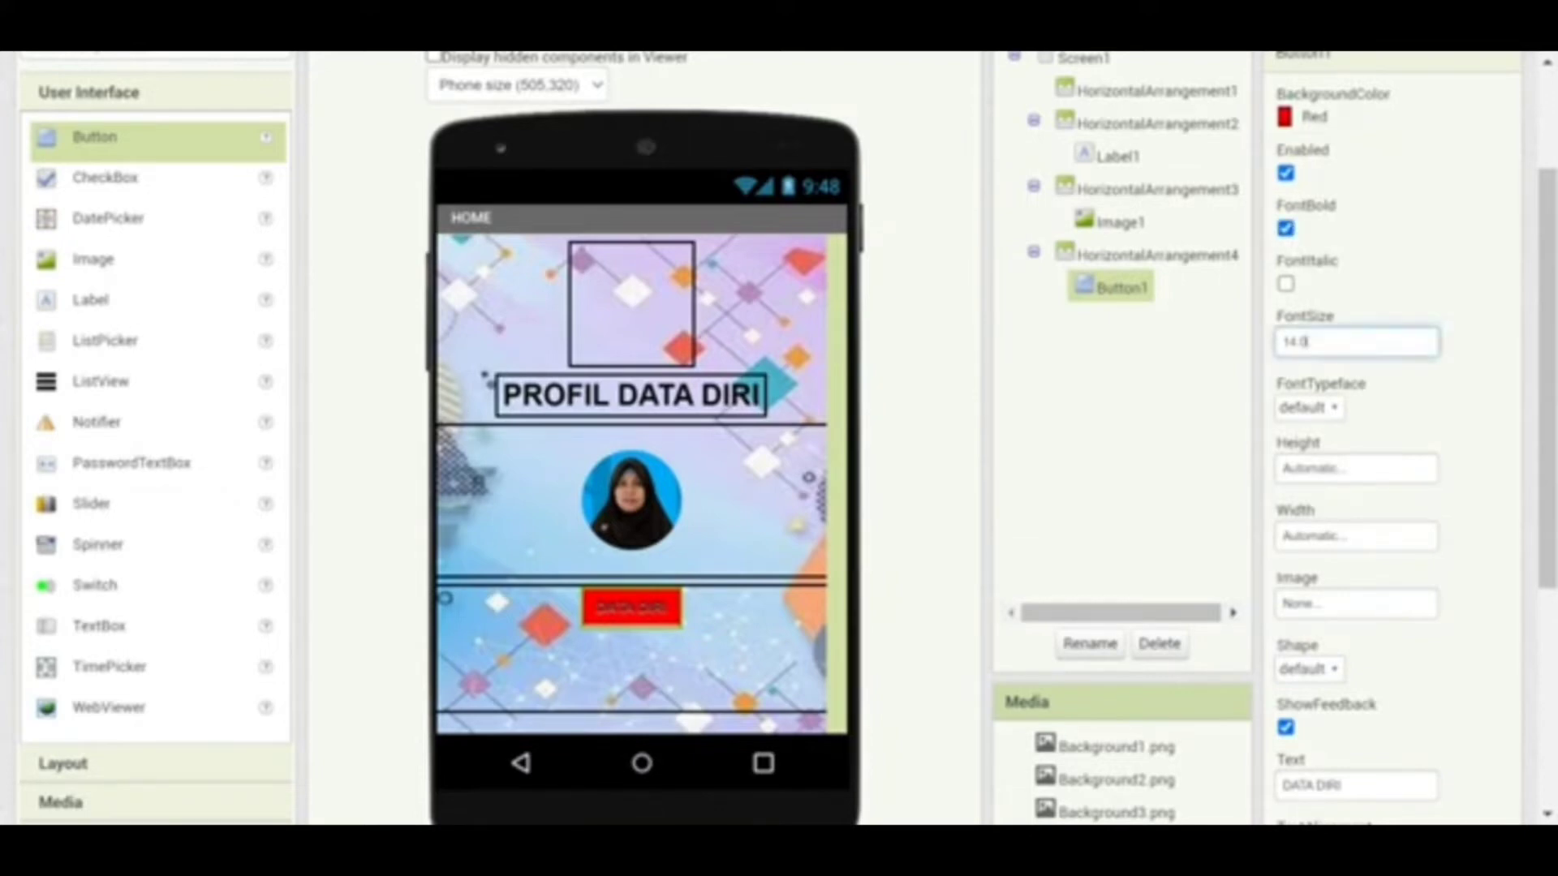
left_click_drag(1304, 342, 1283, 342)
type("18")
left_click(1350, 474)
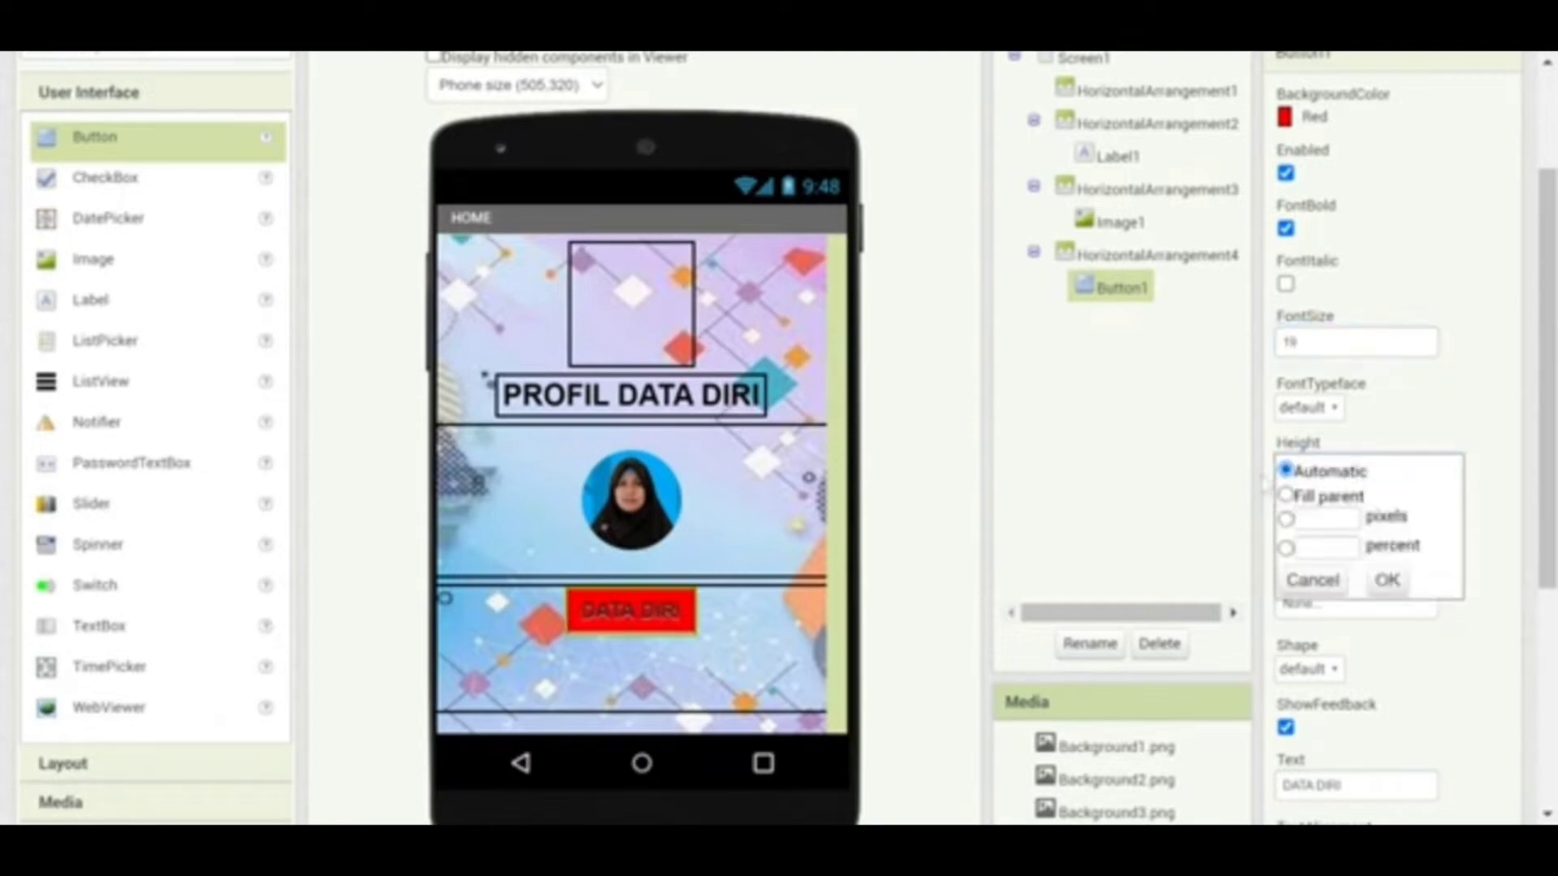
Set the DATA DIRI button's width to 20 percent and its text colour to white
left_click(1226, 486)
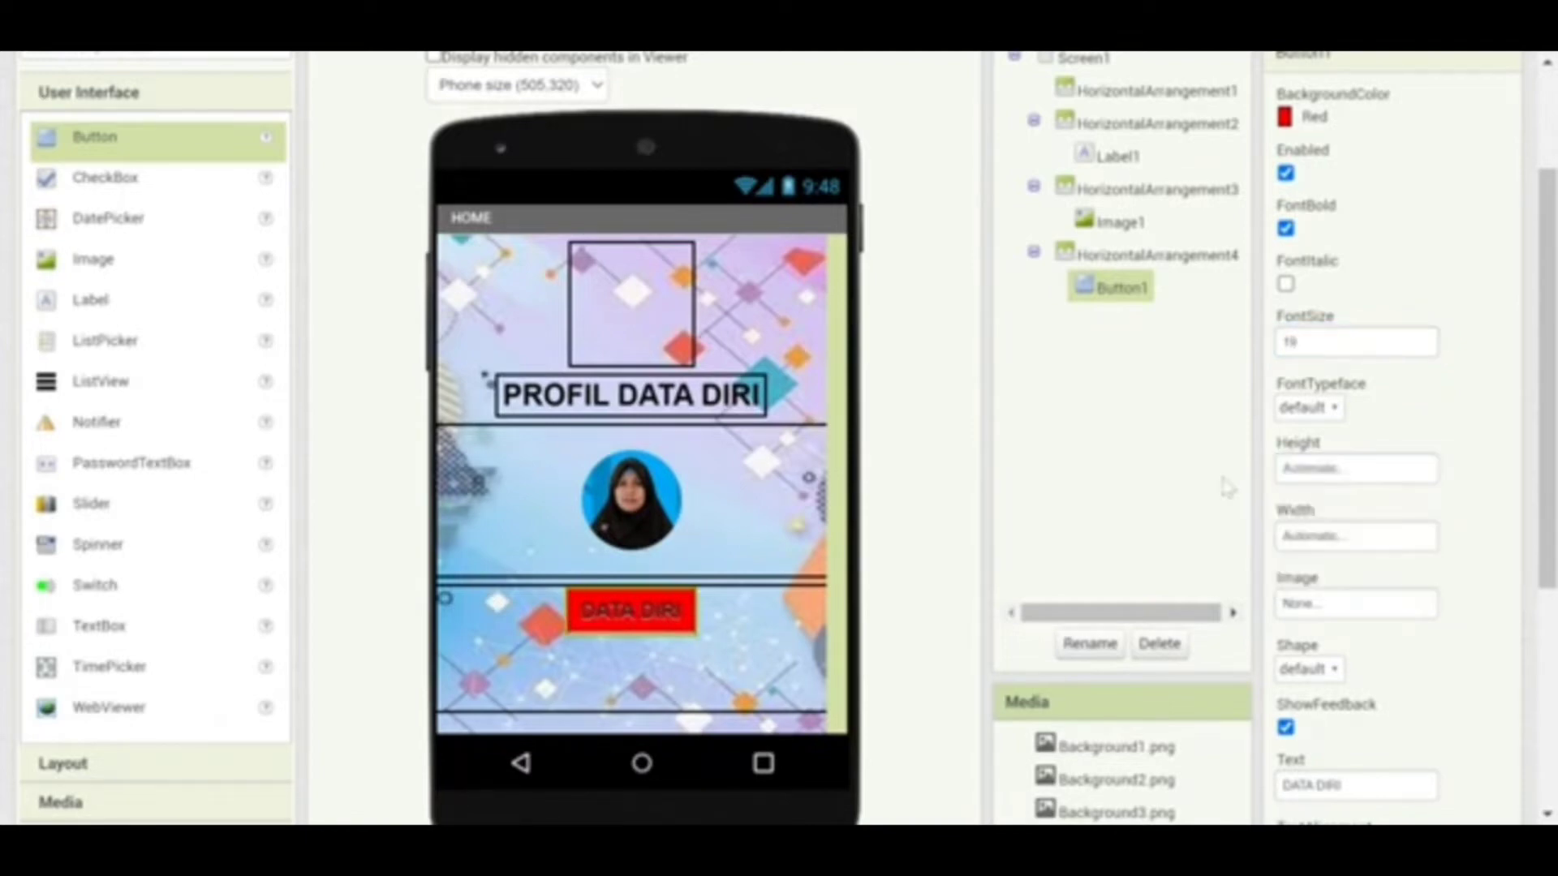
left_click(1312, 547)
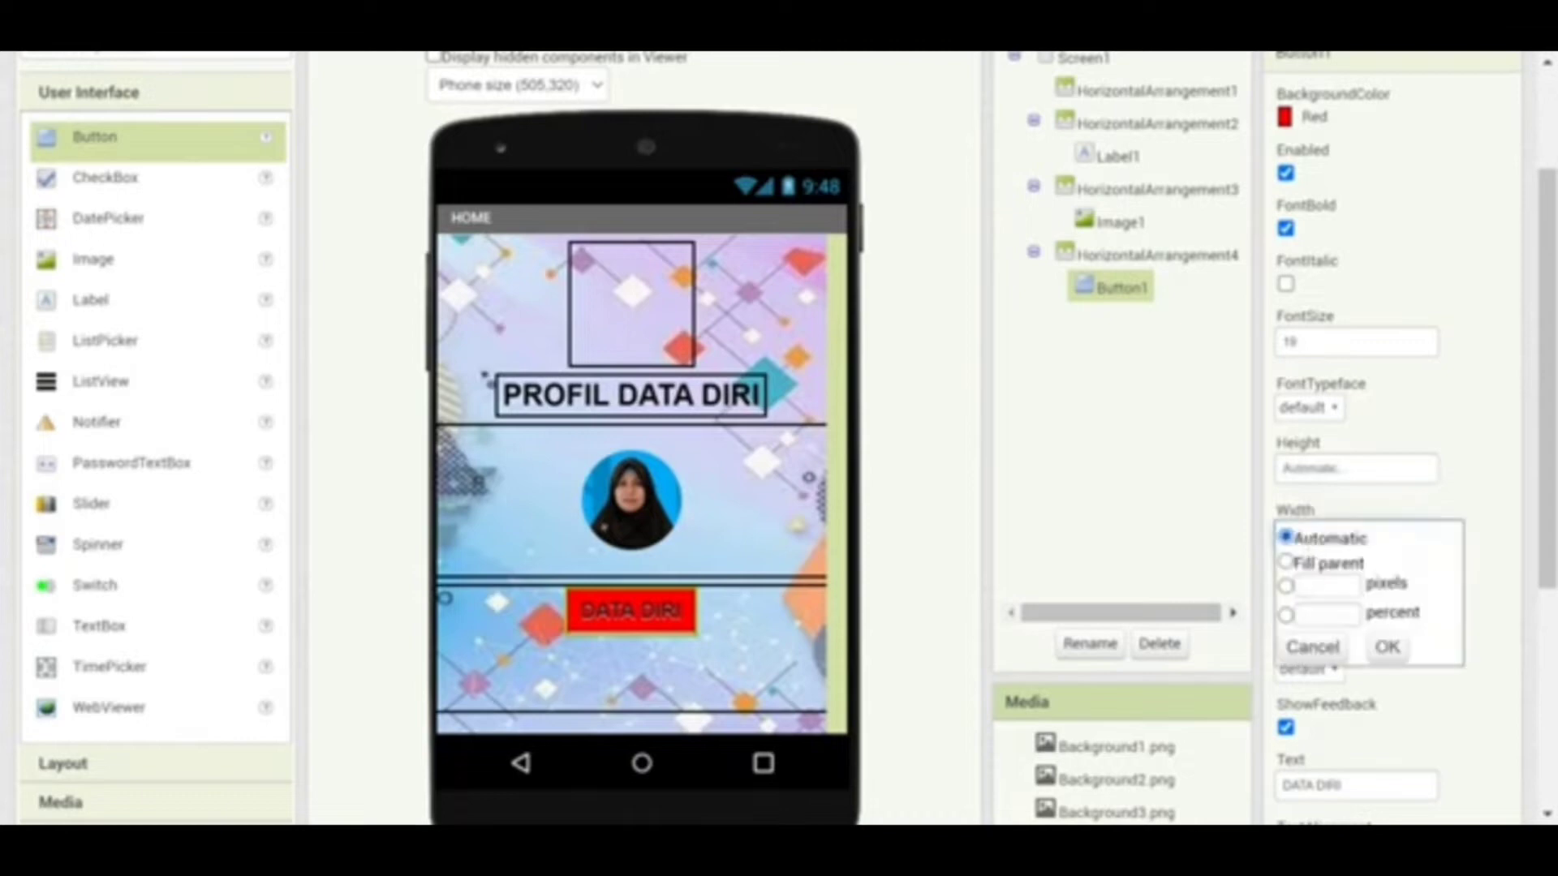
left_click(1303, 614)
type("33")
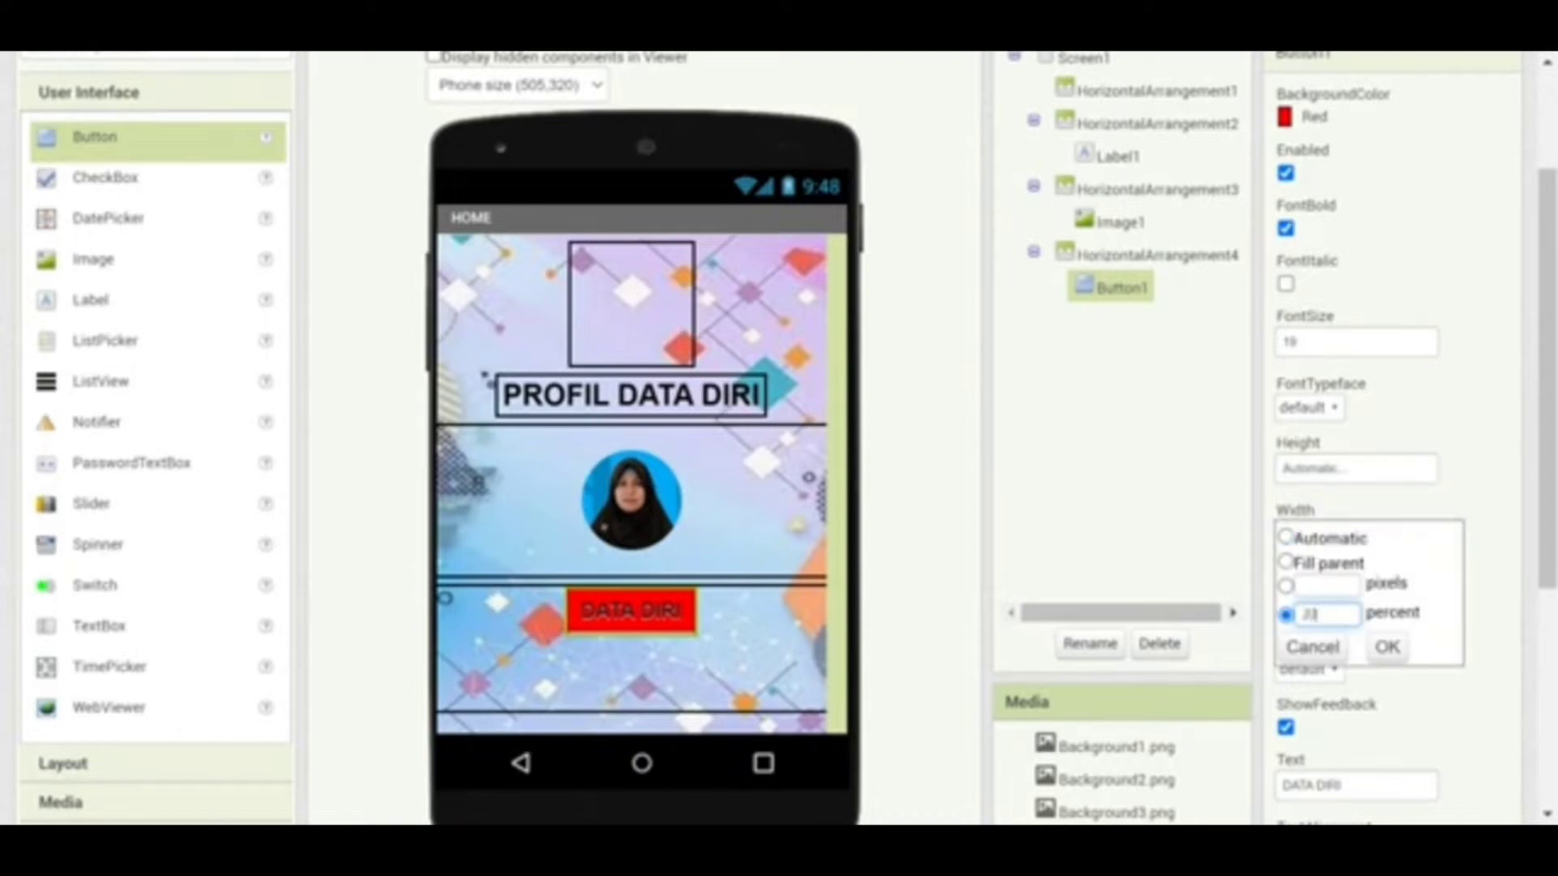
left_click(1387, 646)
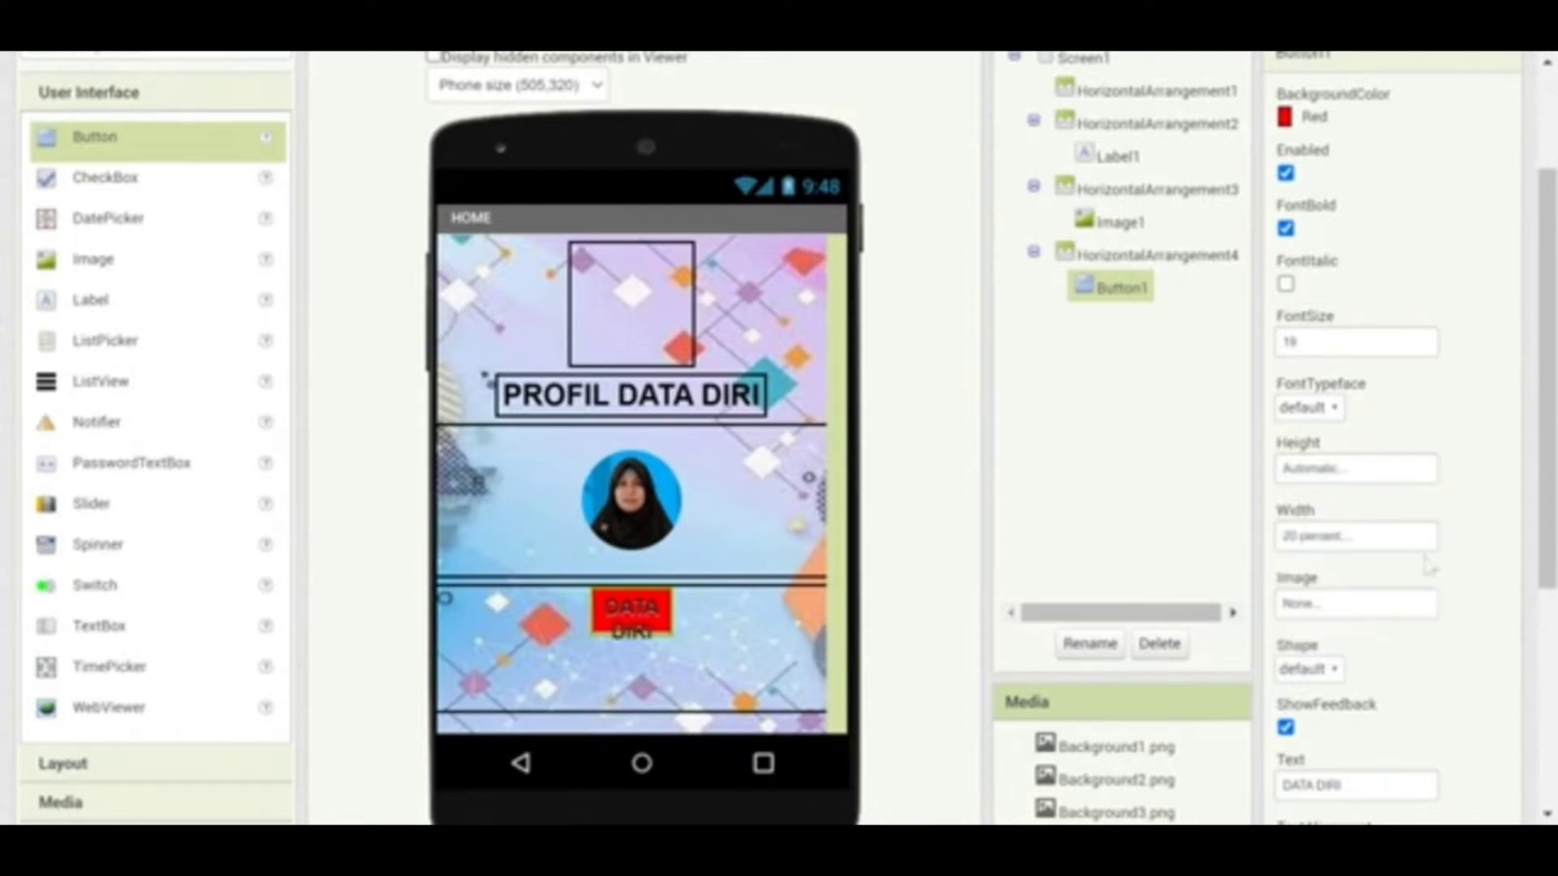
left_click_drag(1551, 467, 1551, 595)
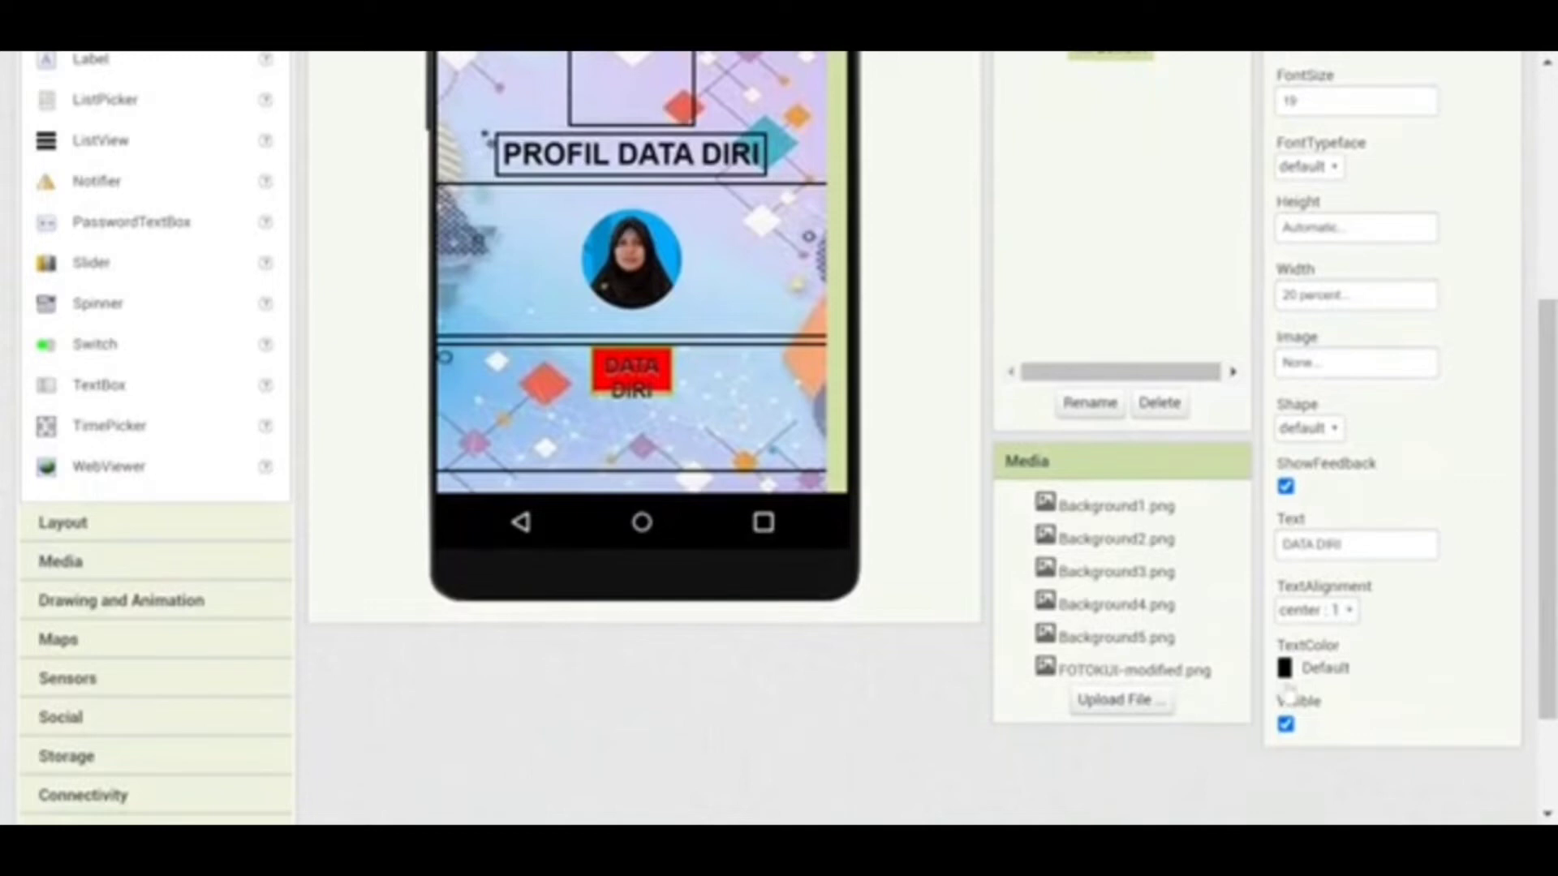
left_click(1290, 682)
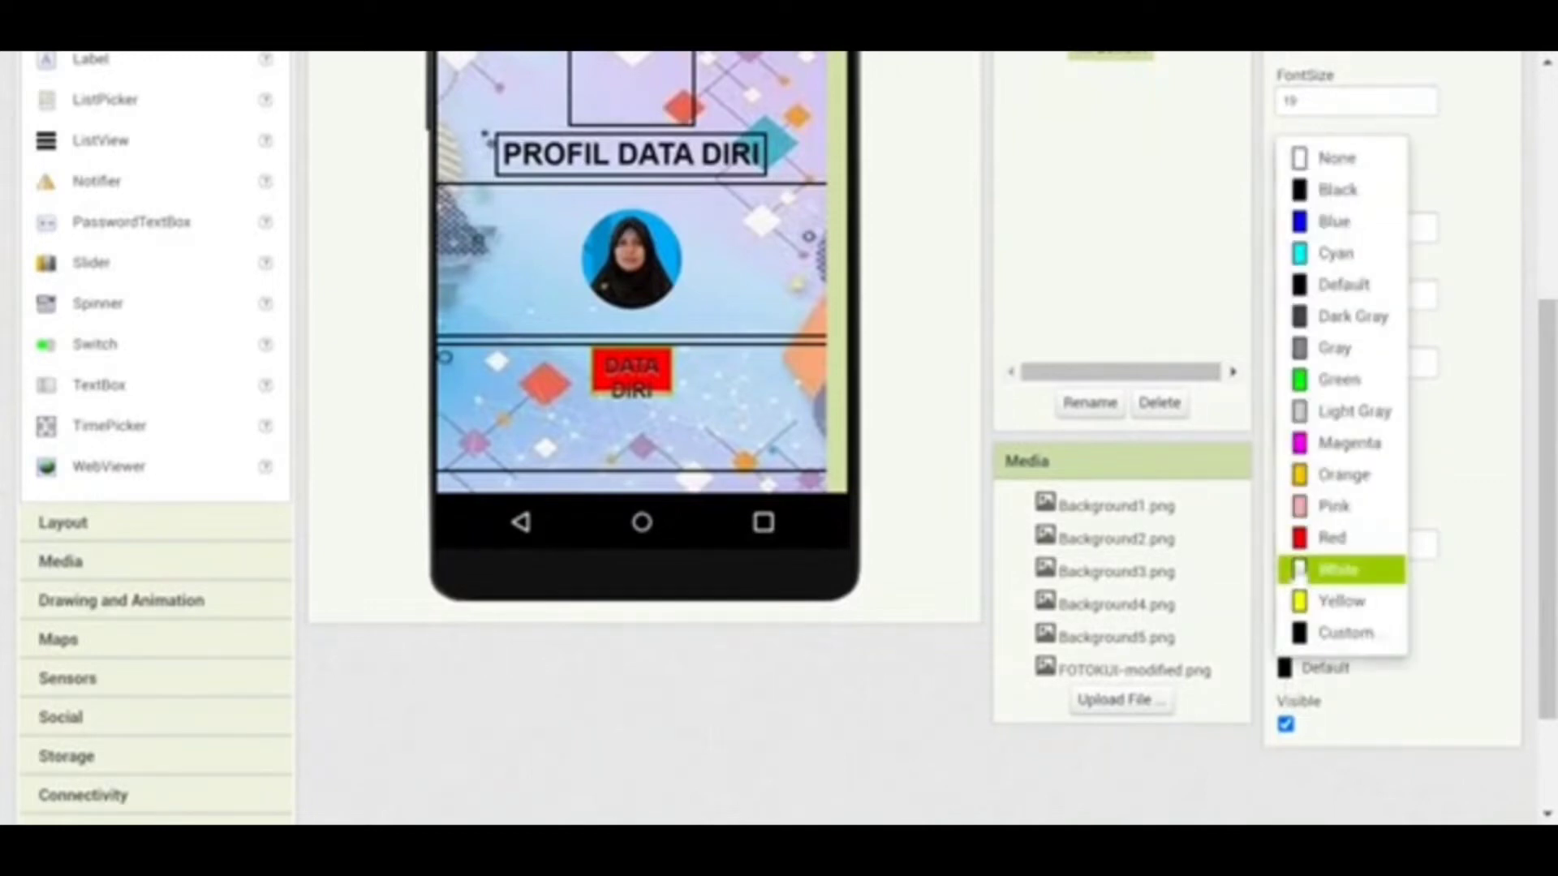
left_click(1299, 569)
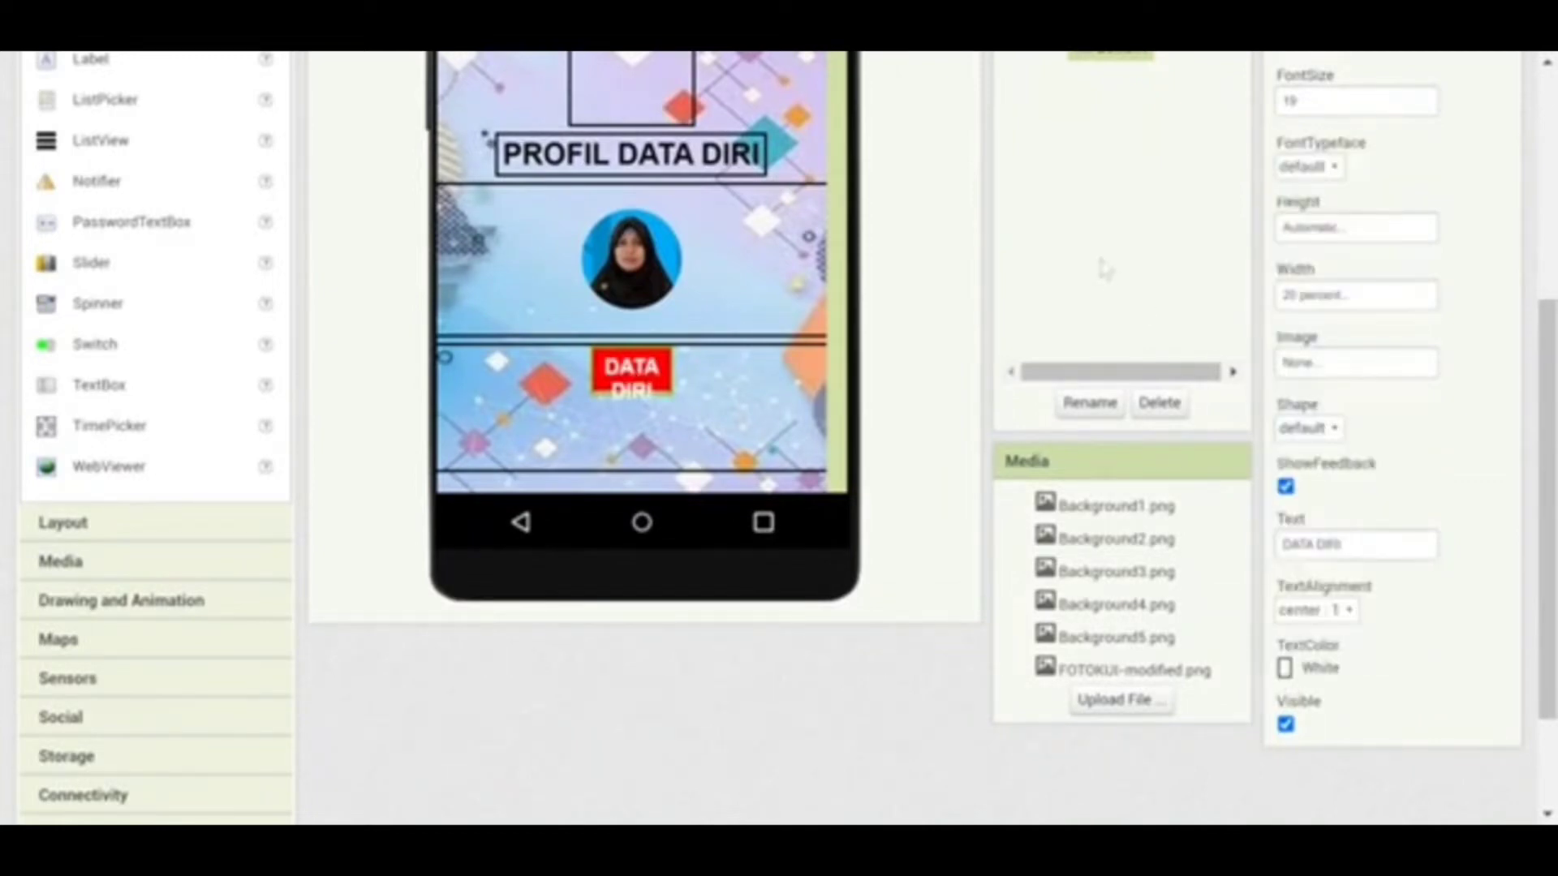
left_click_drag(1551, 418, 1551, 257)
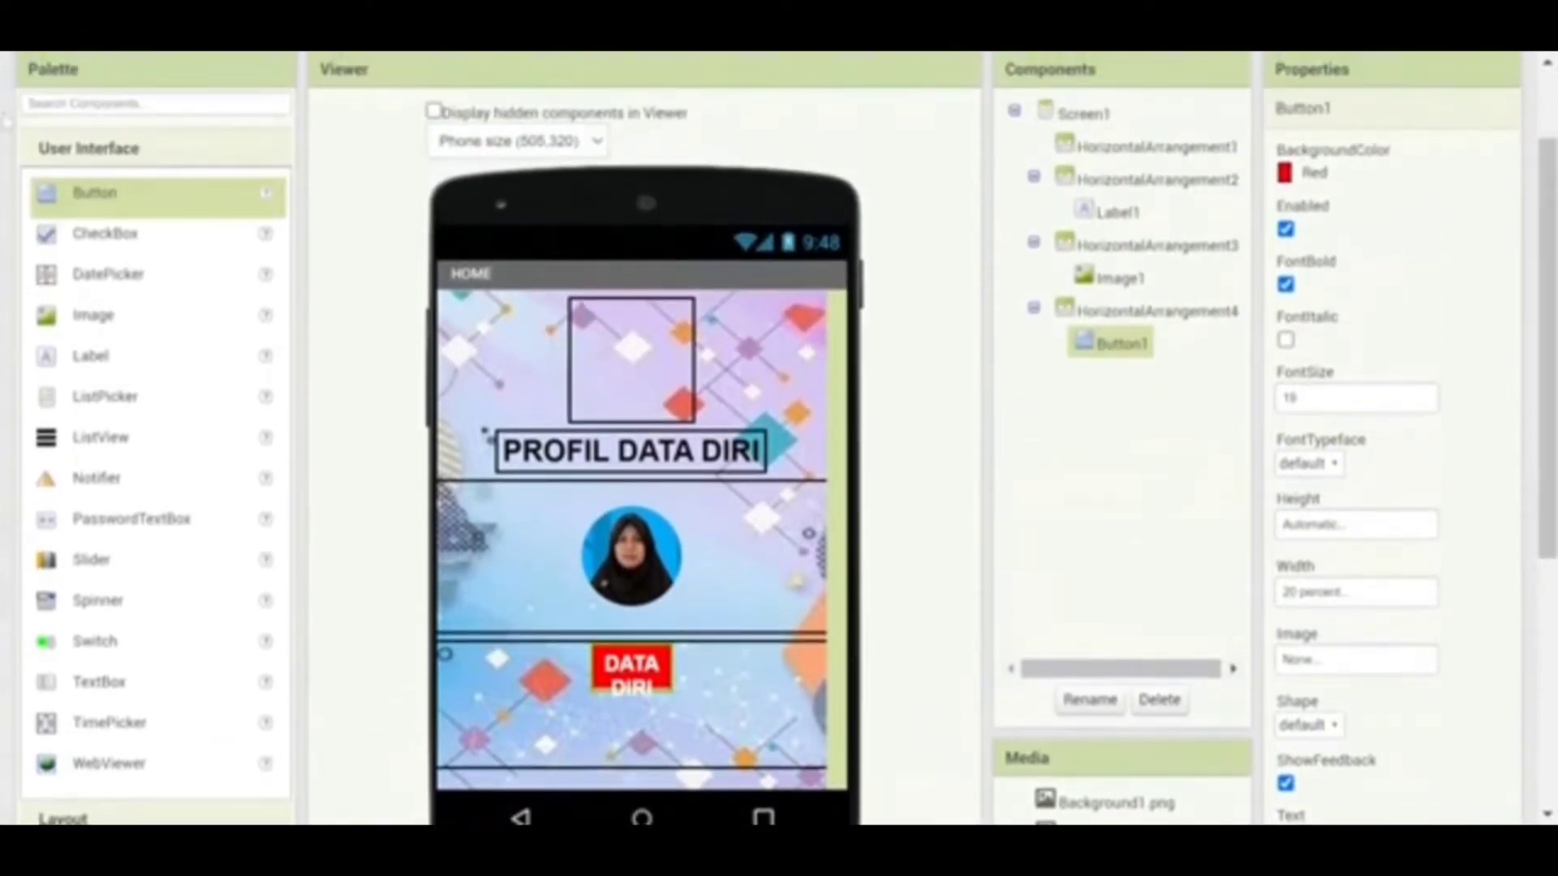
Add a second button beside DATA DIRI with a red background and bold text
left_click_drag(81, 193, 725, 691)
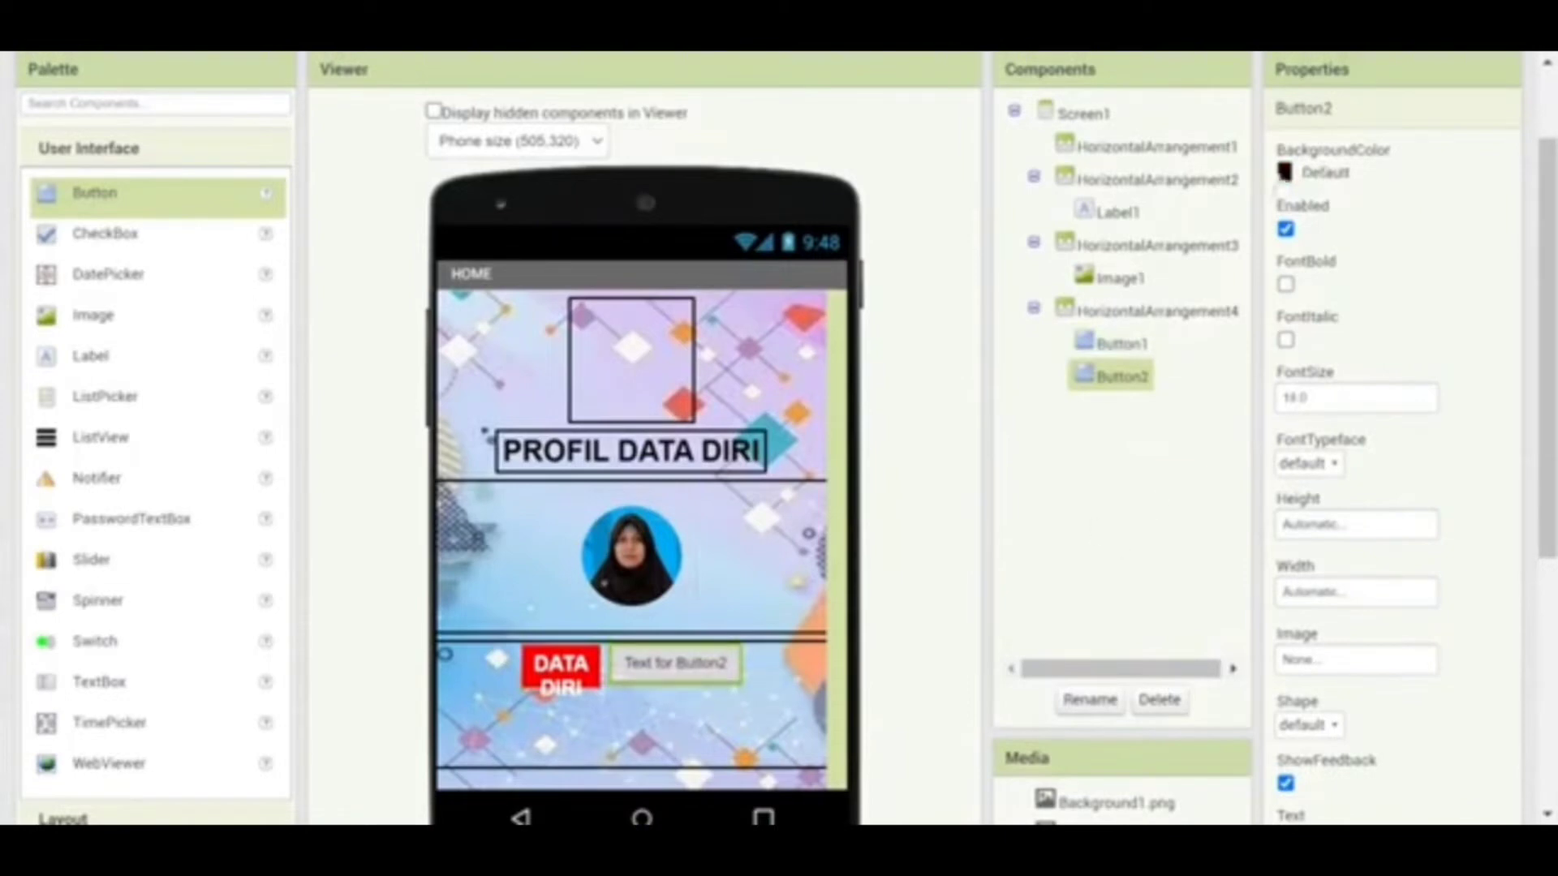
left_click(1290, 173)
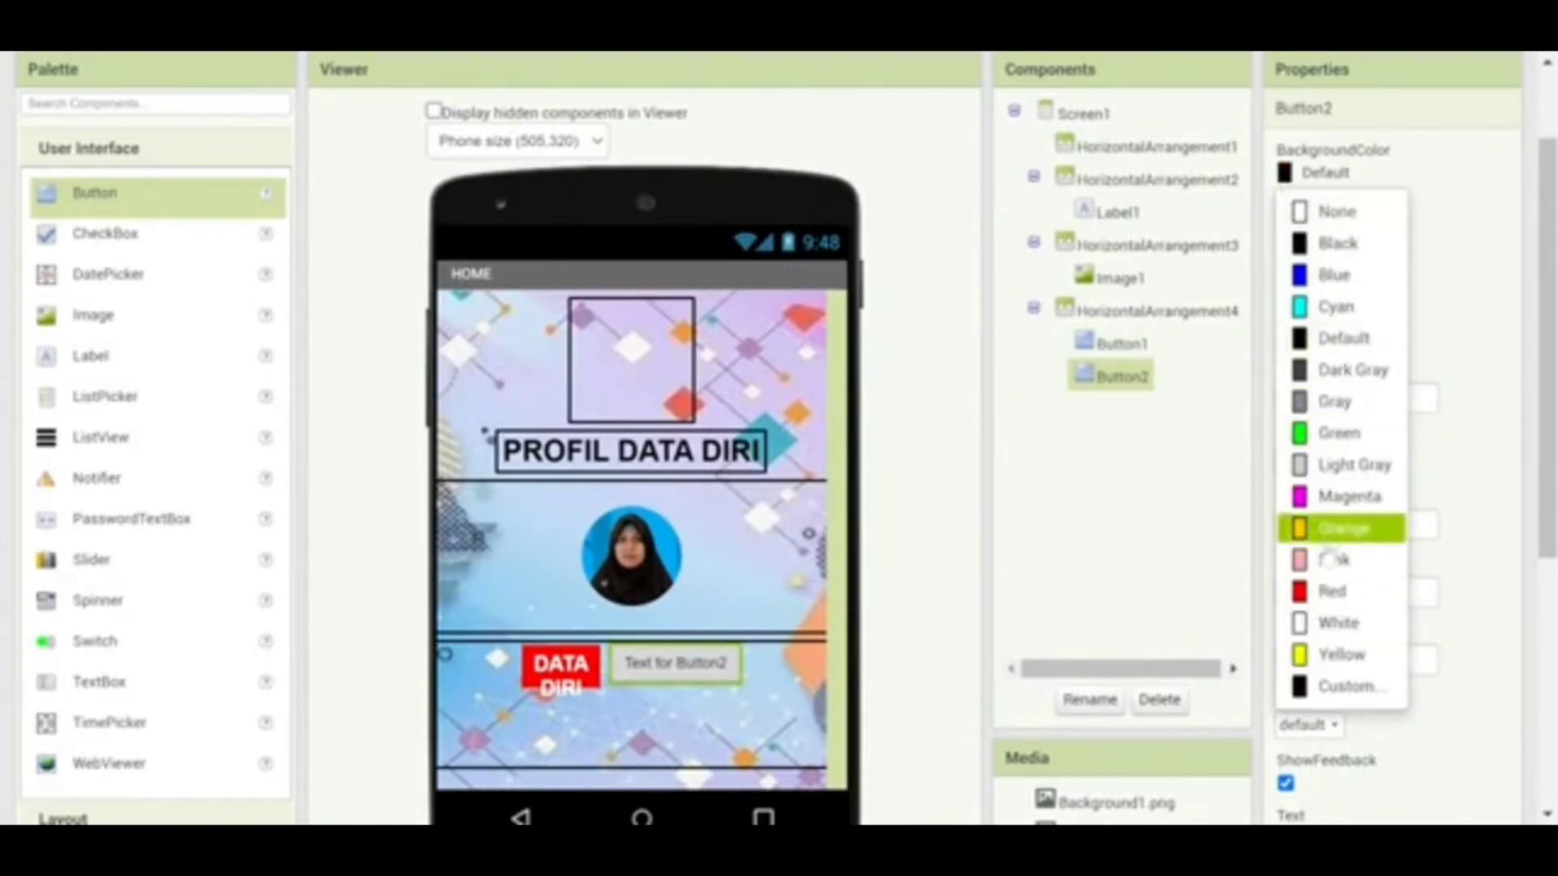
left_click(1331, 591)
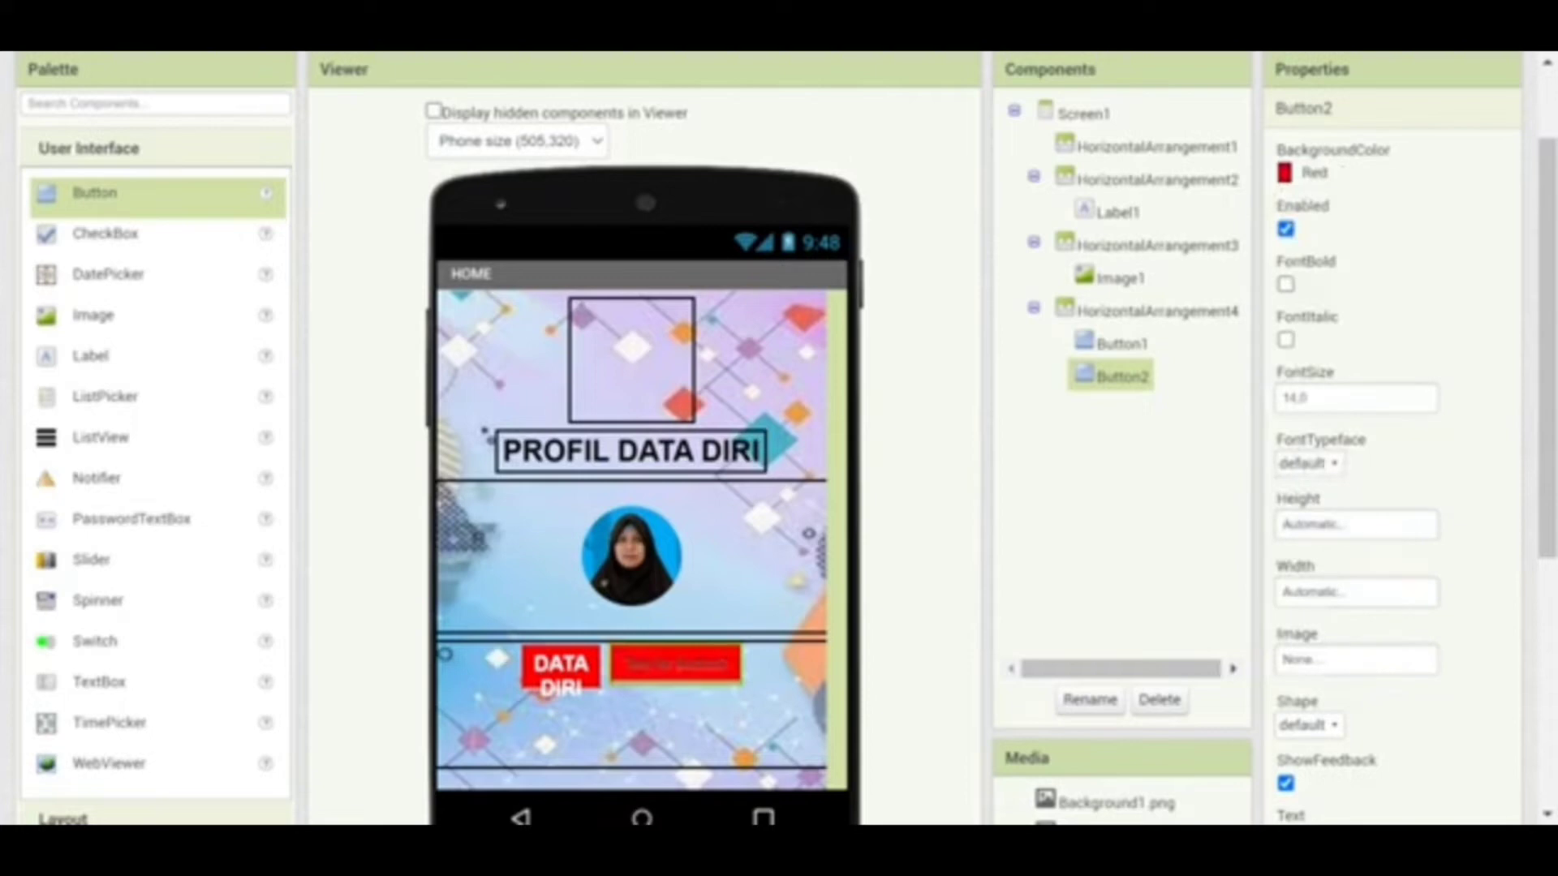
left_click(1306, 398)
type("1")
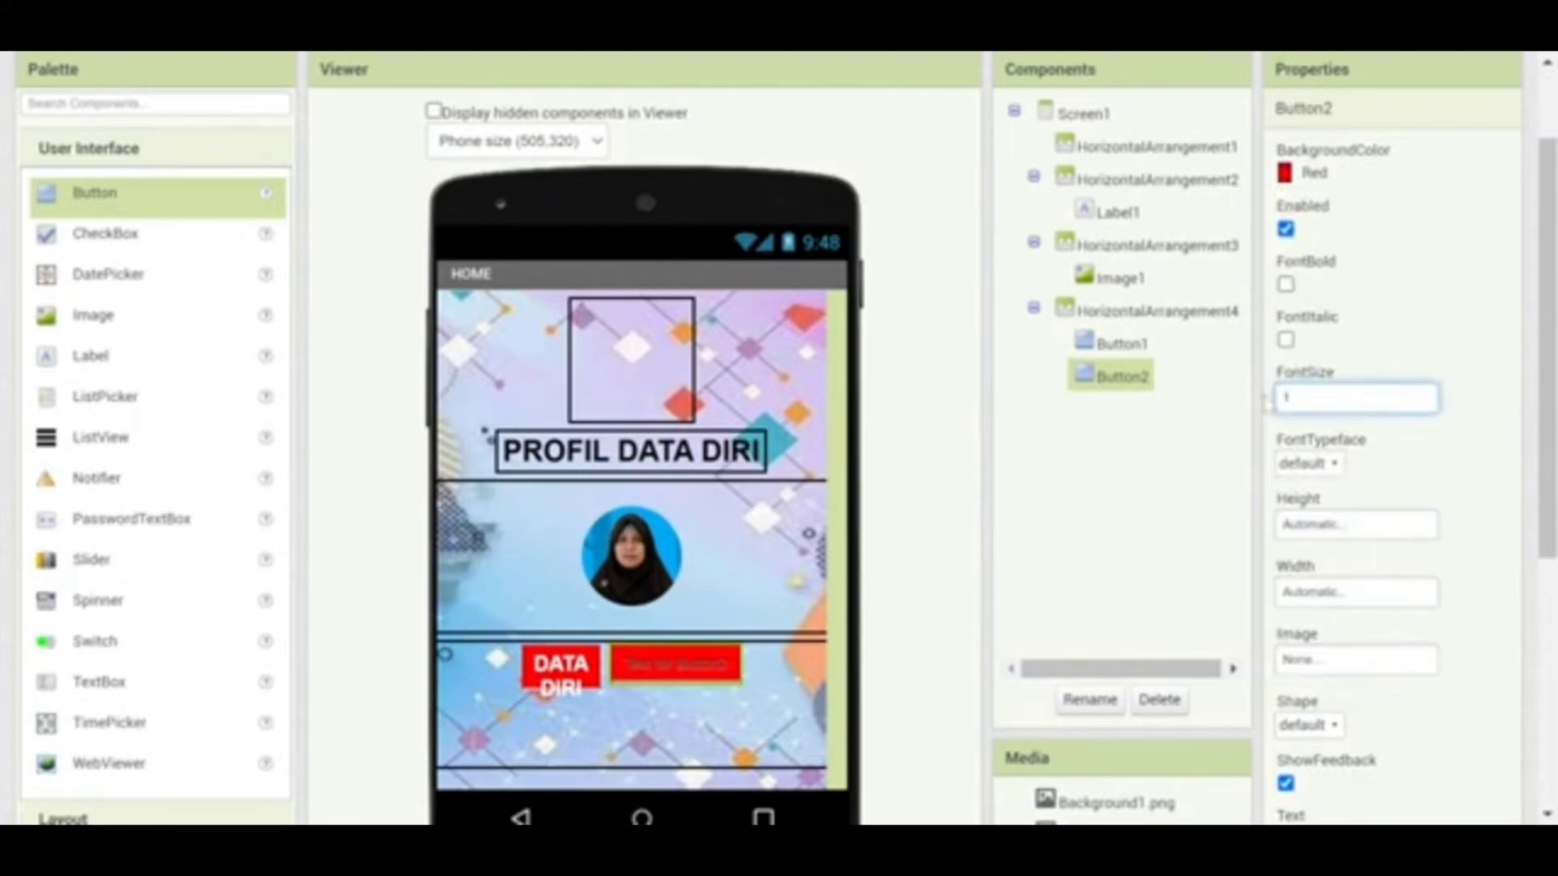
type("0")
left_click(1286, 285)
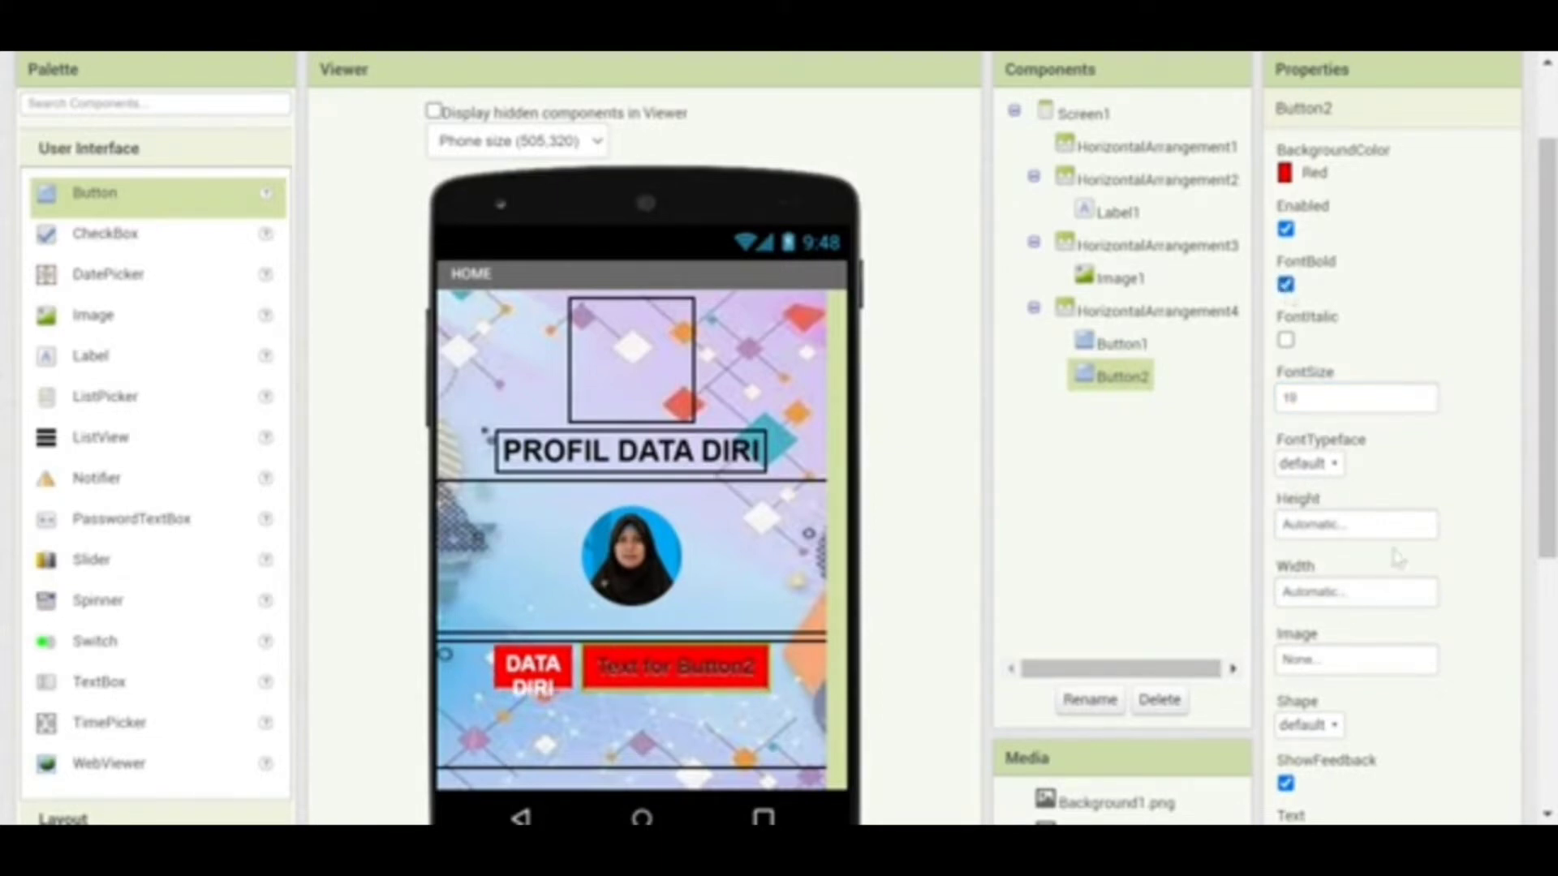
Set the second button's width to 20 percent
left_click(1356, 598)
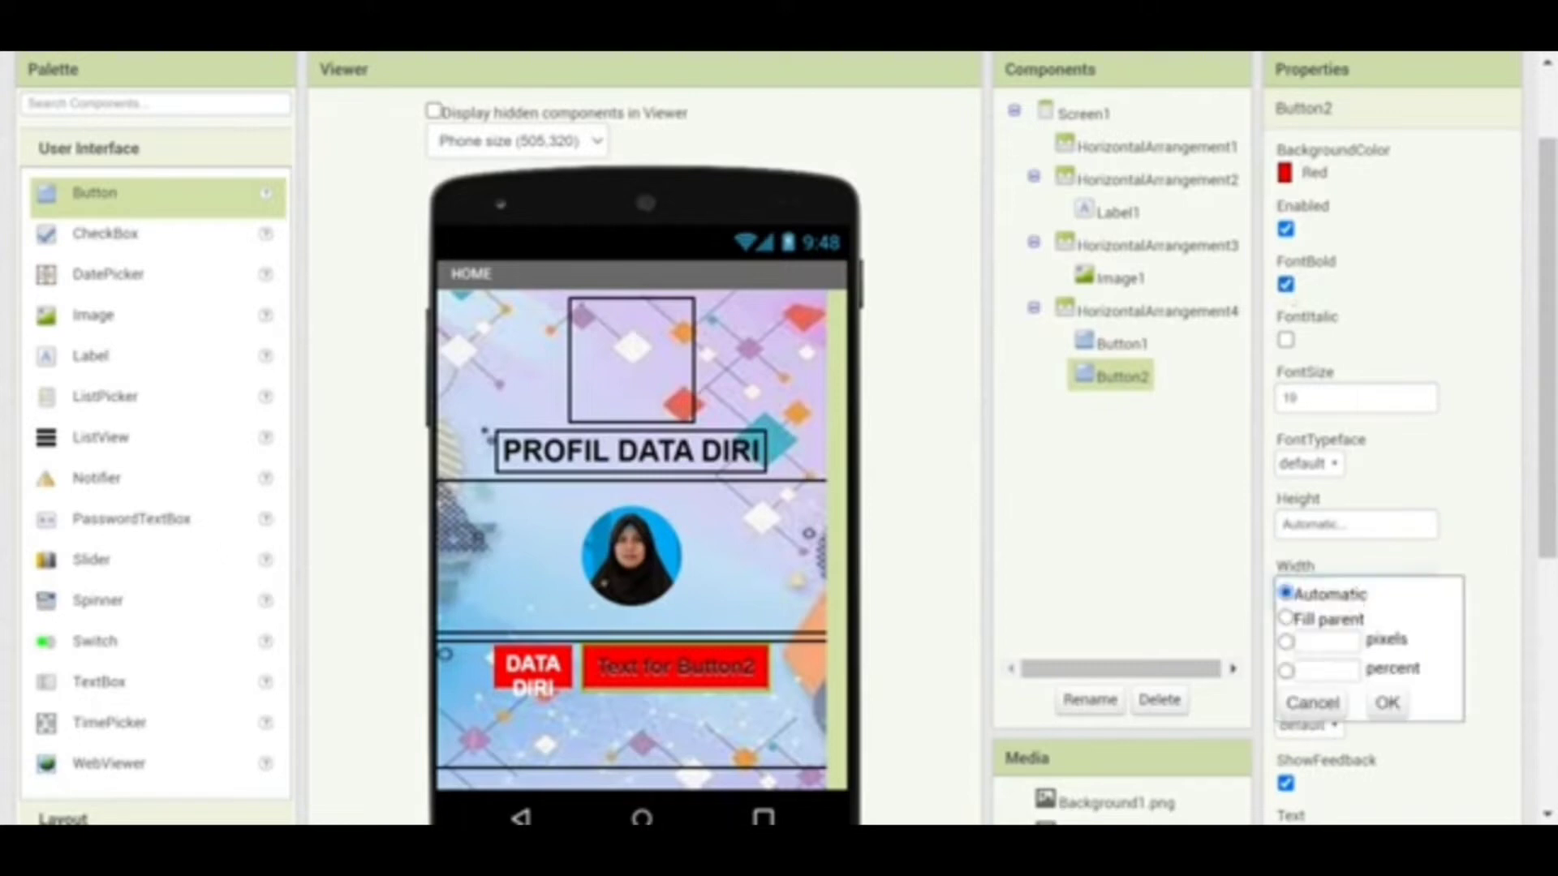
left_click(1326, 670)
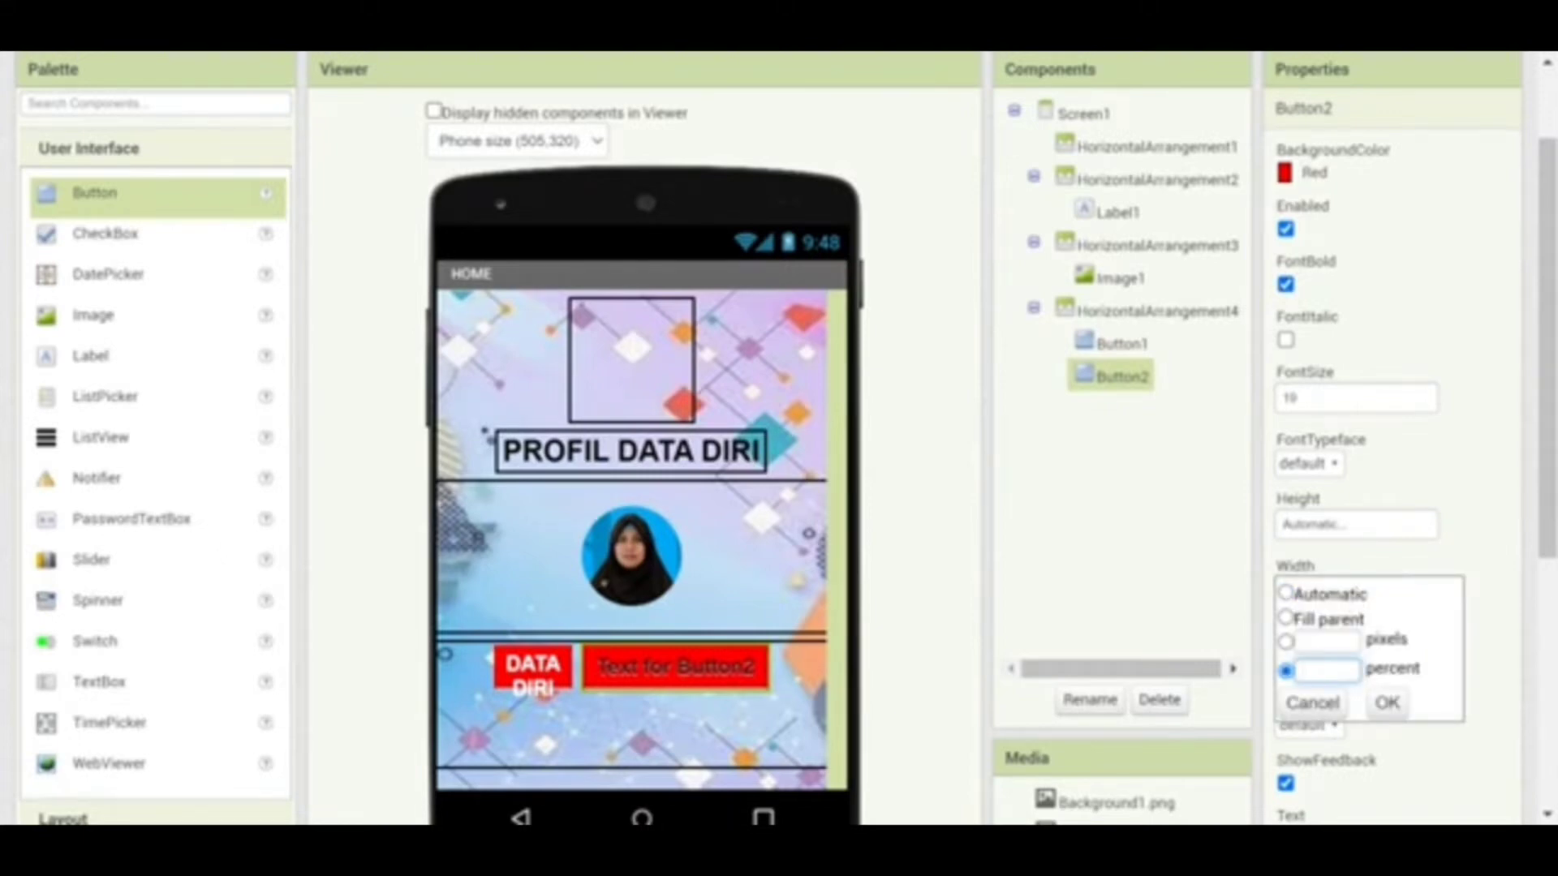
type("20")
left_click(1385, 703)
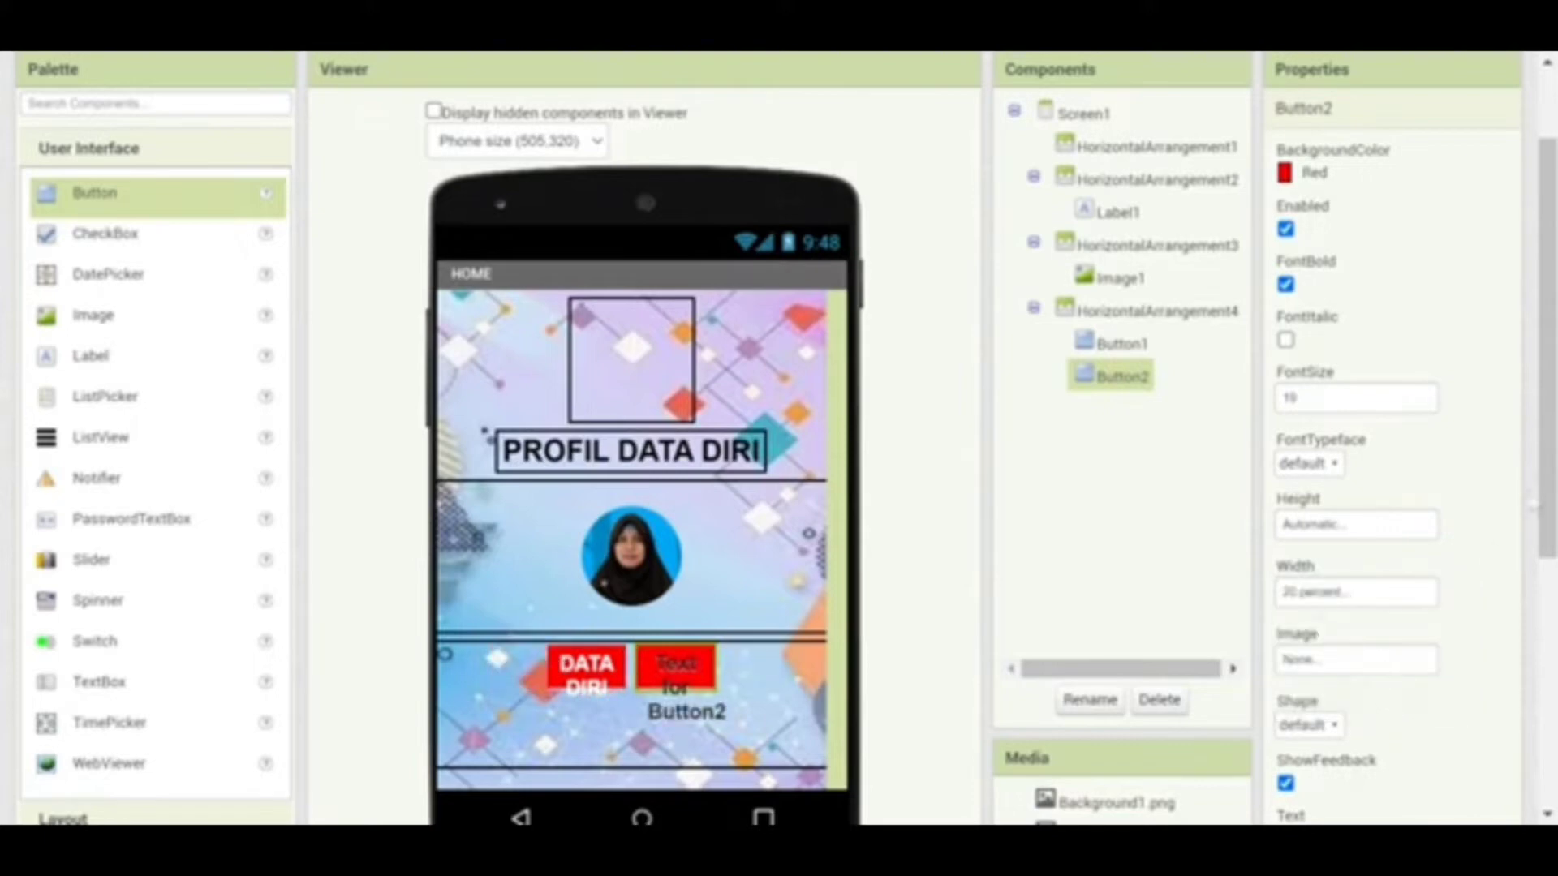
scroll(779, 438, "down", 4)
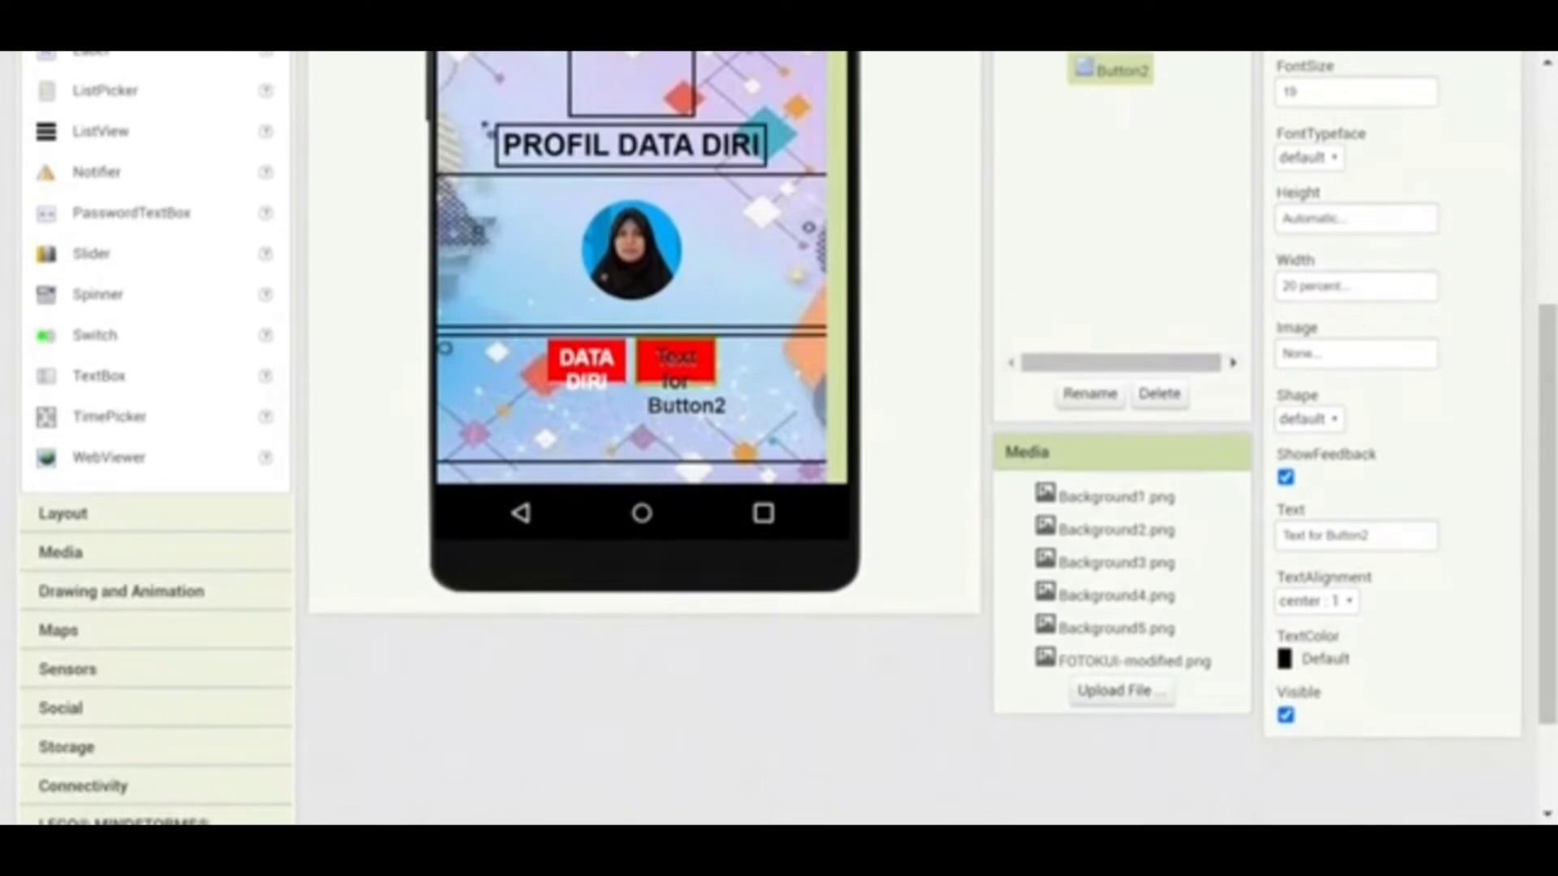
Label the second button PEKERJAAN in white text, with FontBold left on
left_click(1371, 535)
key("ctrl+a")
type("PR")
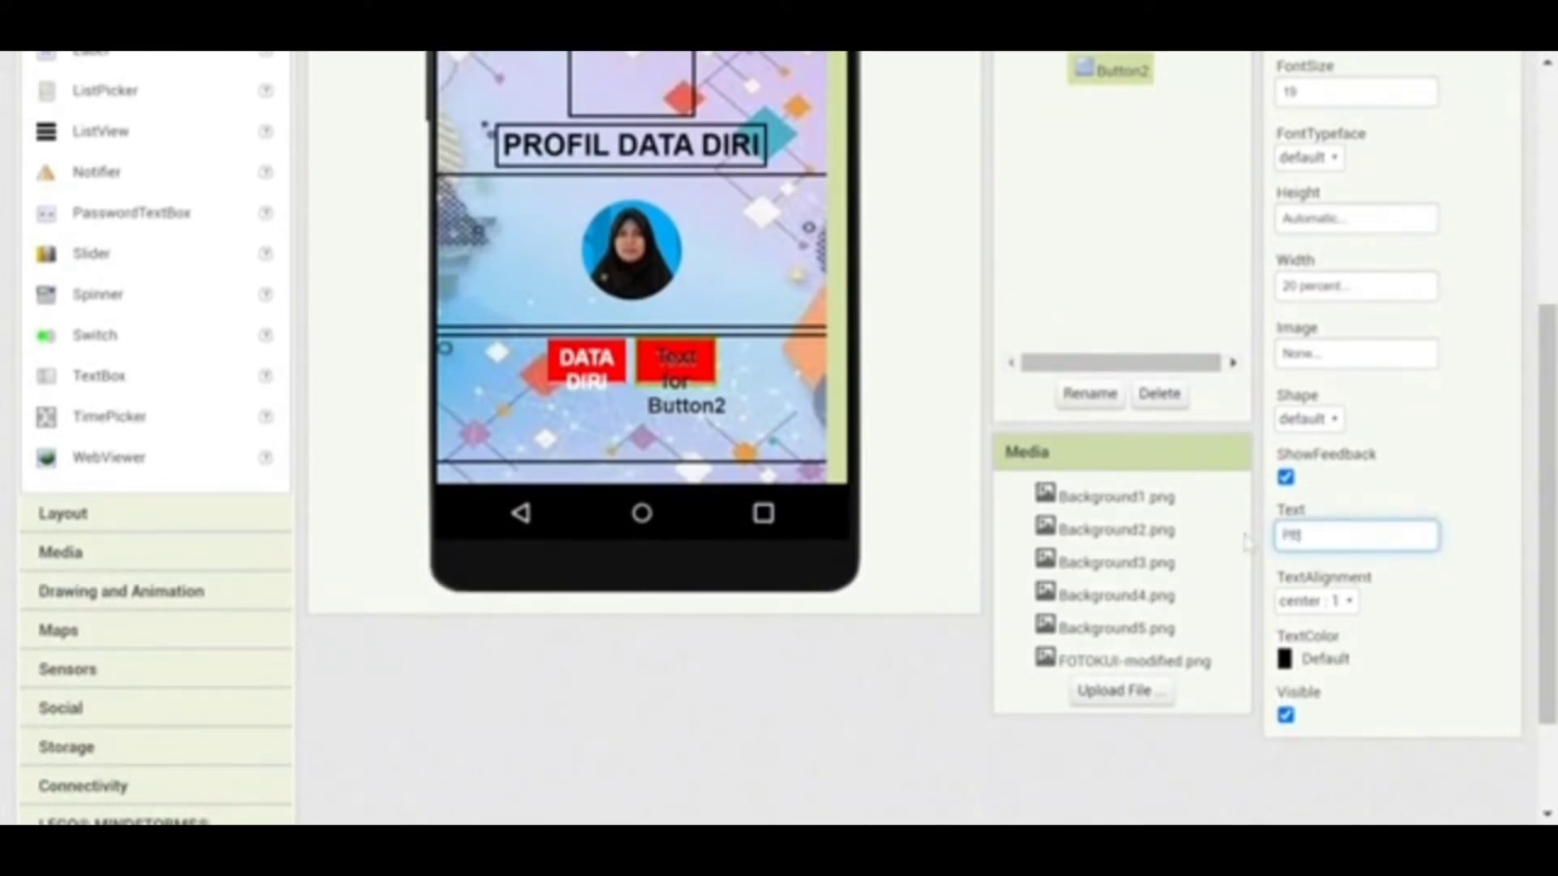
type("KERJAAN")
left_click(1288, 658)
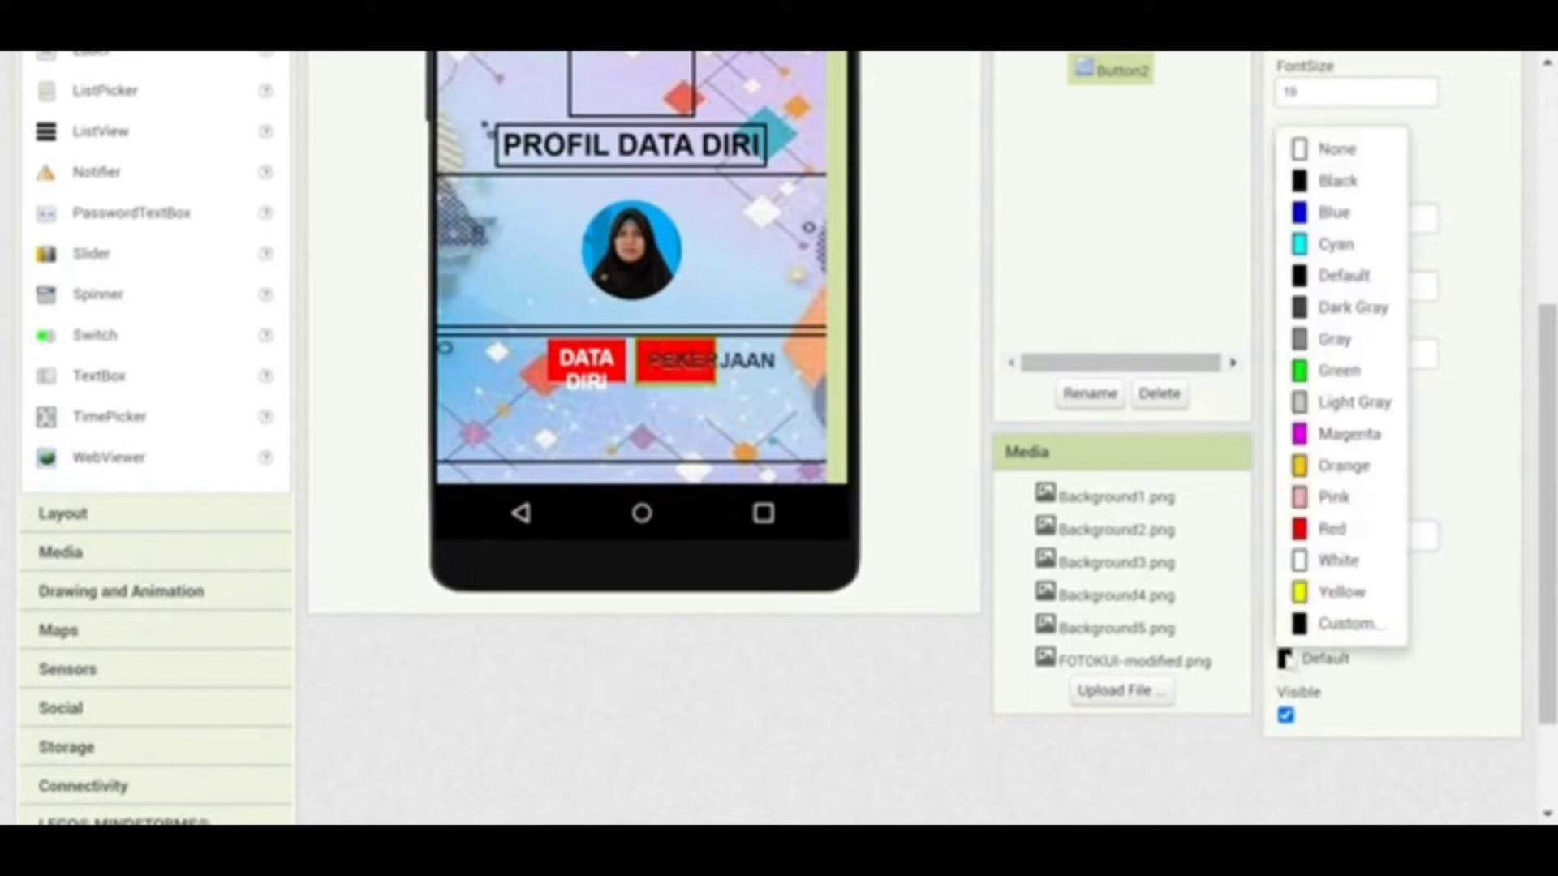
left_click(1305, 568)
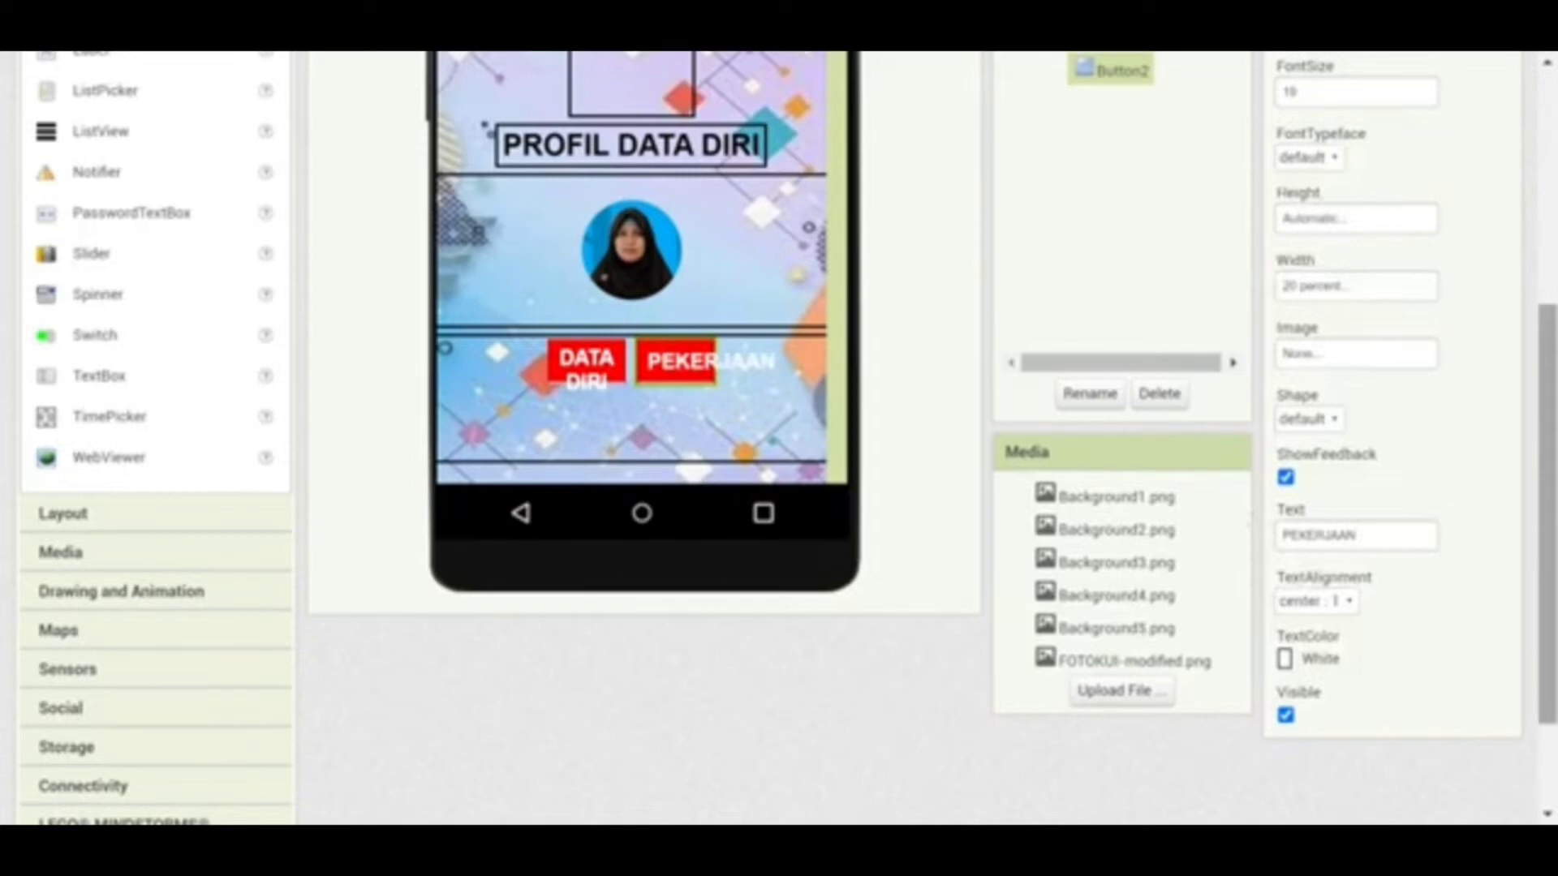
left_click_drag(1552, 503, 1478, 325)
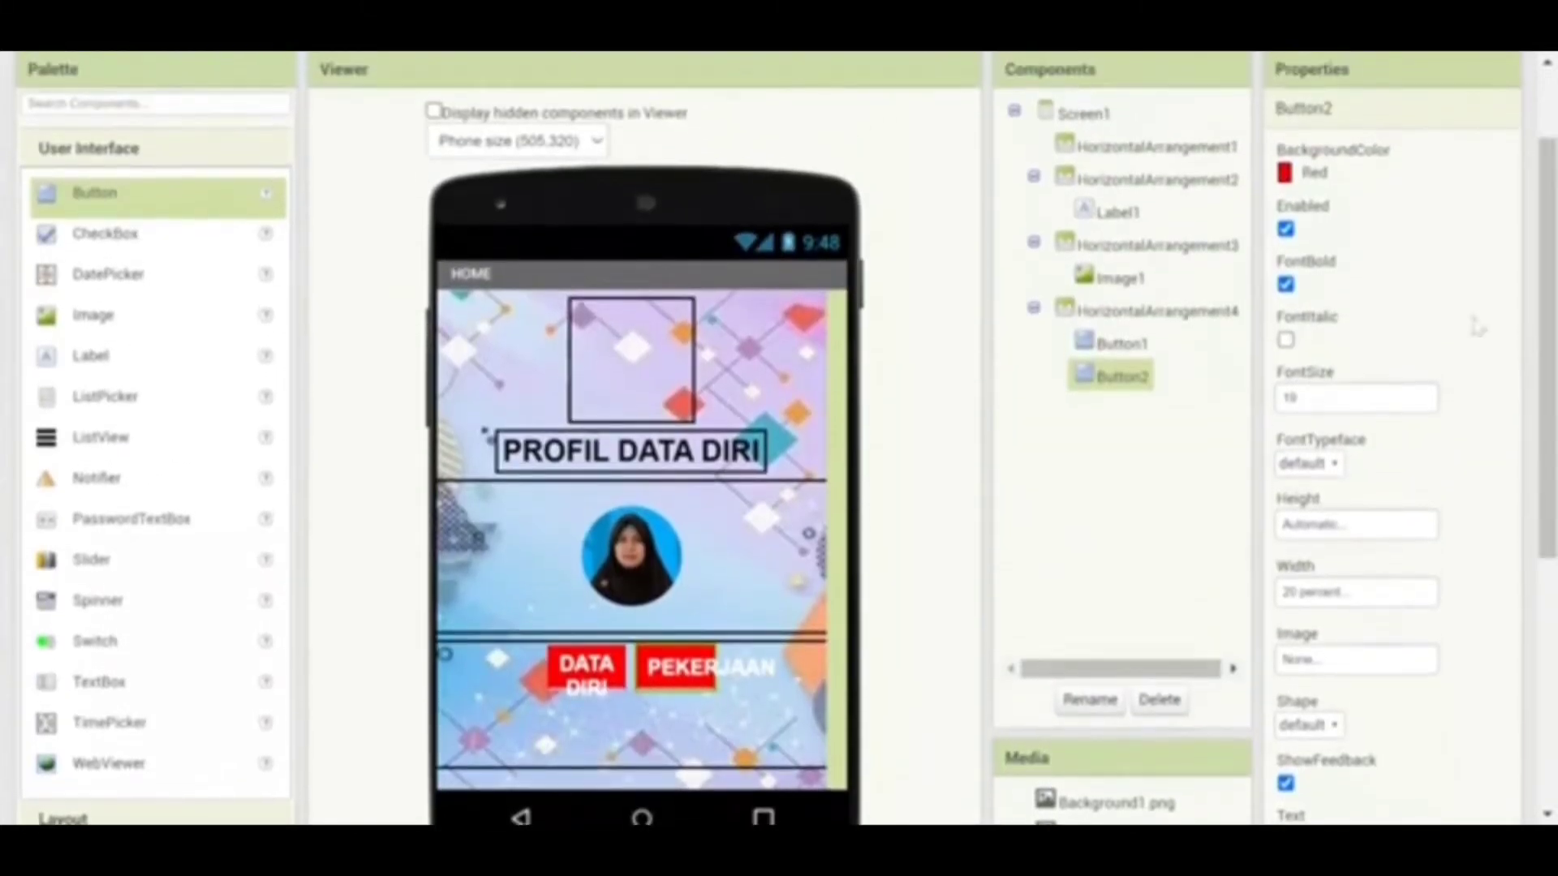
left_click(1286, 284)
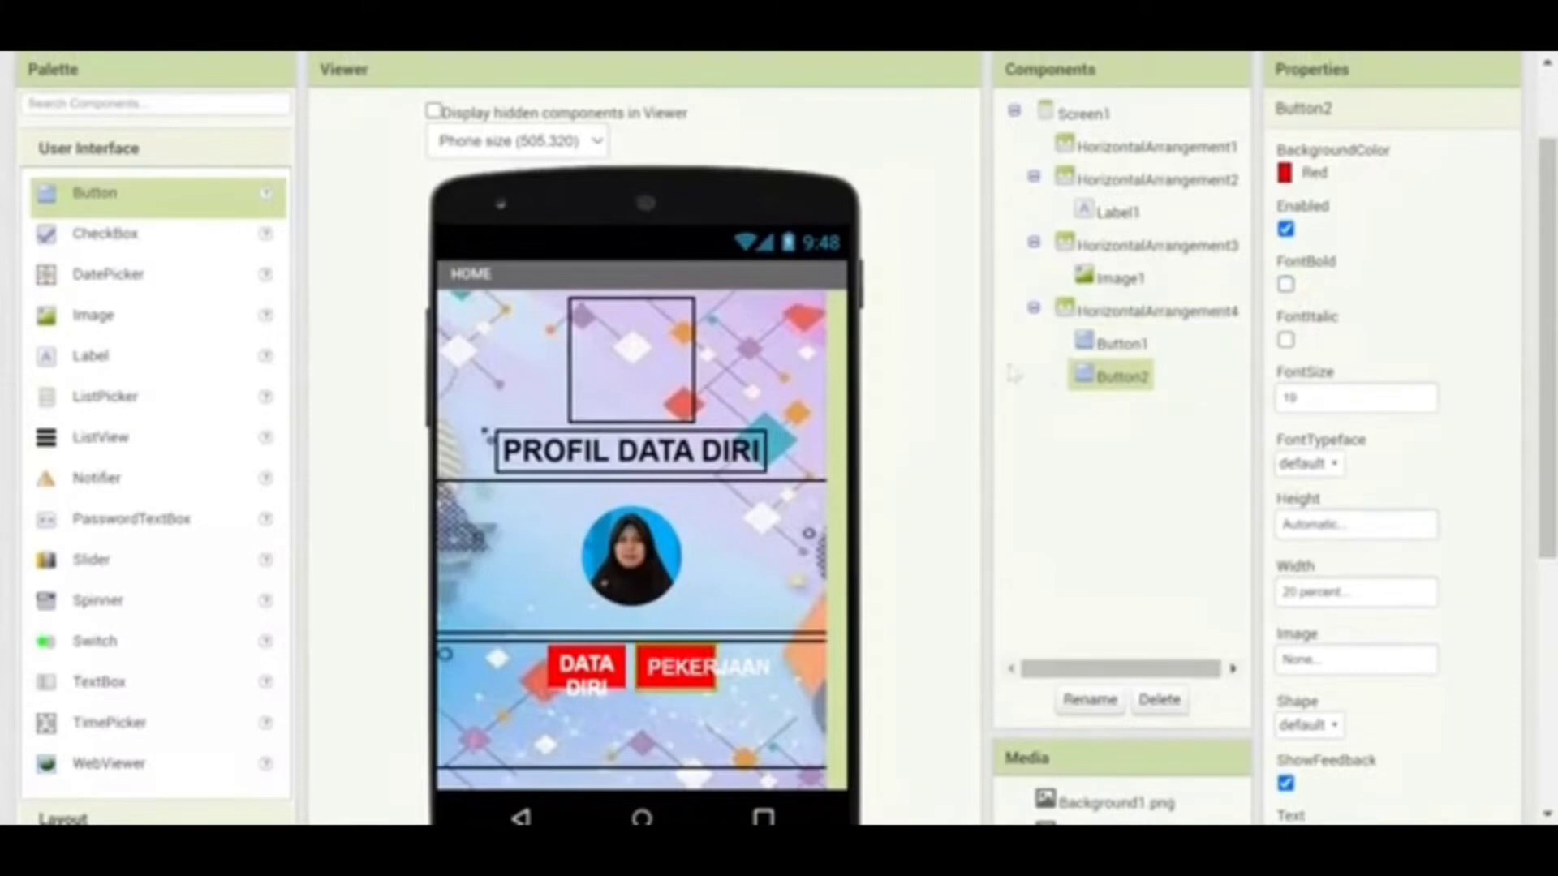
left_click(1286, 283)
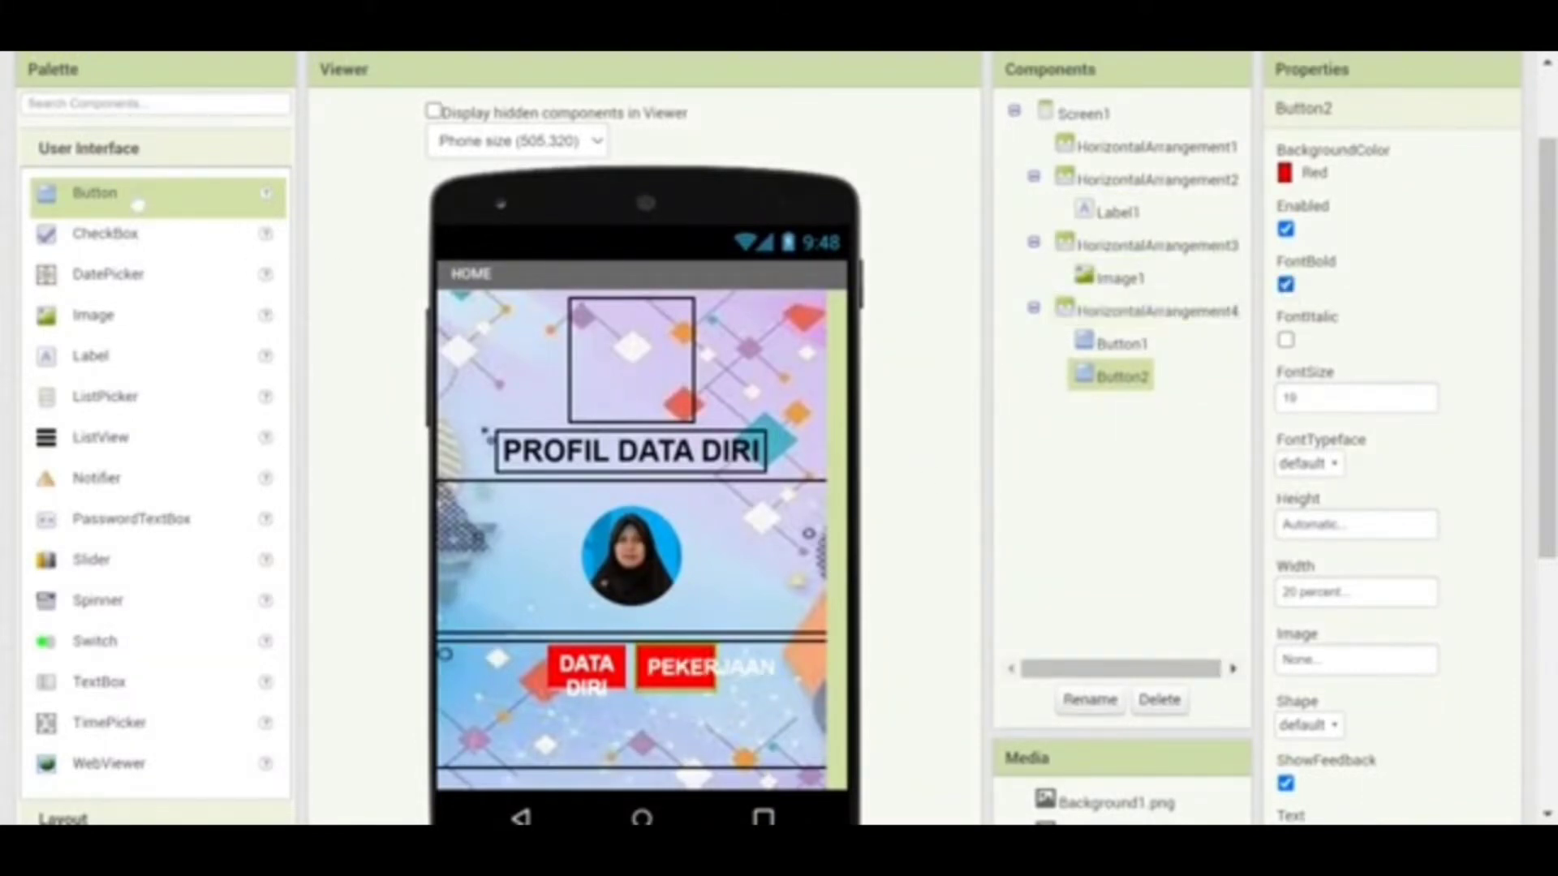
Add a third button beside PEKERJAAN with font size 18 and a red background
mouse_move(137, 203)
left_mouse_down()
mouse_move(600, 584)
mouse_move(770, 704)
mouse_move(777, 679)
left_mouse_up()
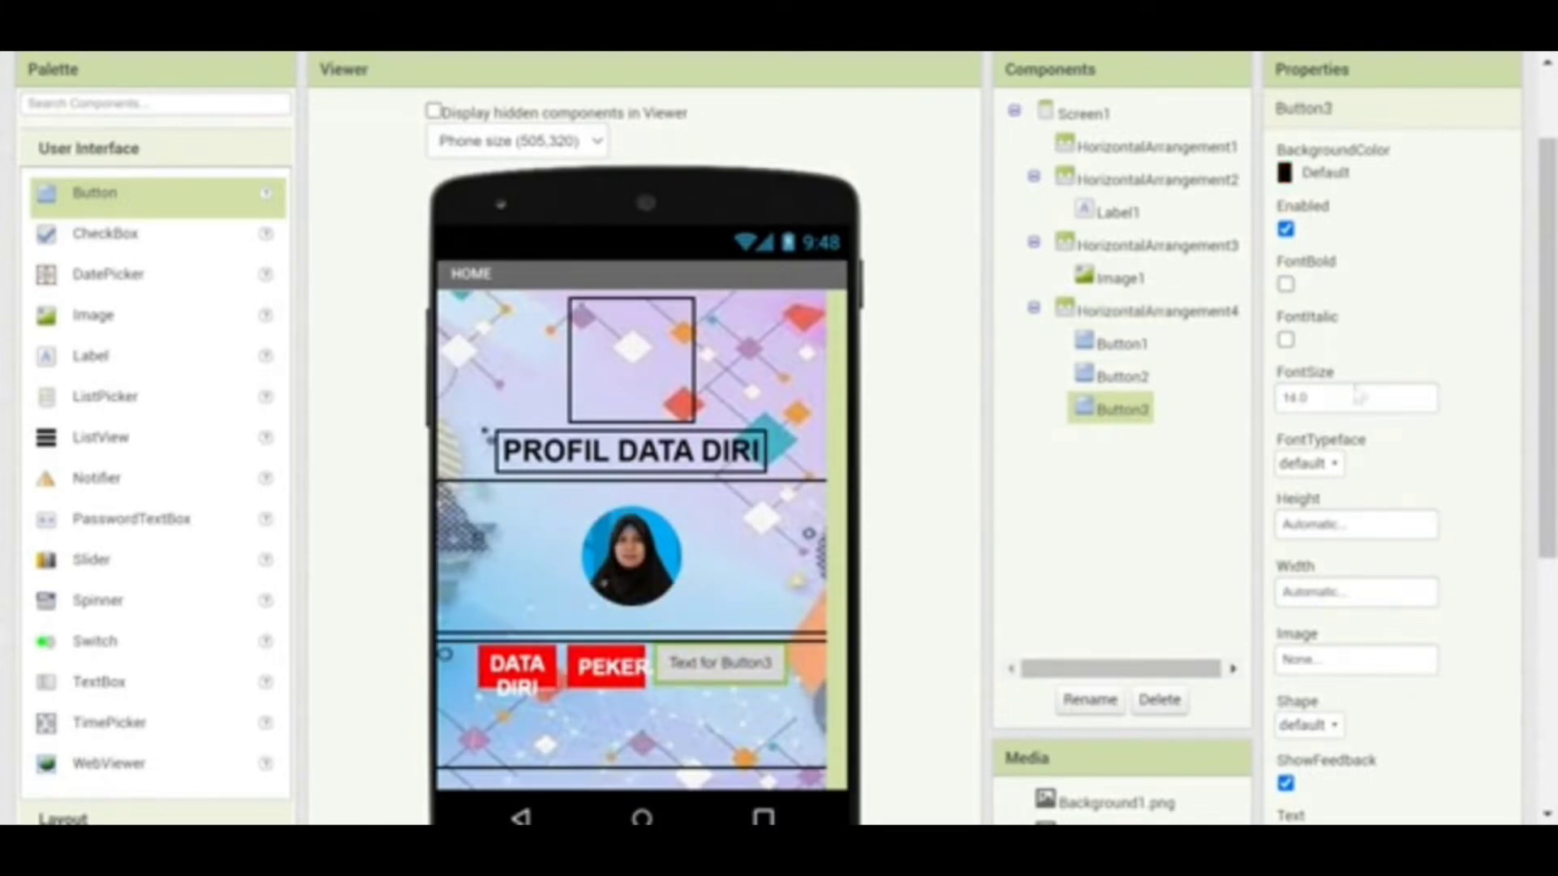
double_click(1305, 397)
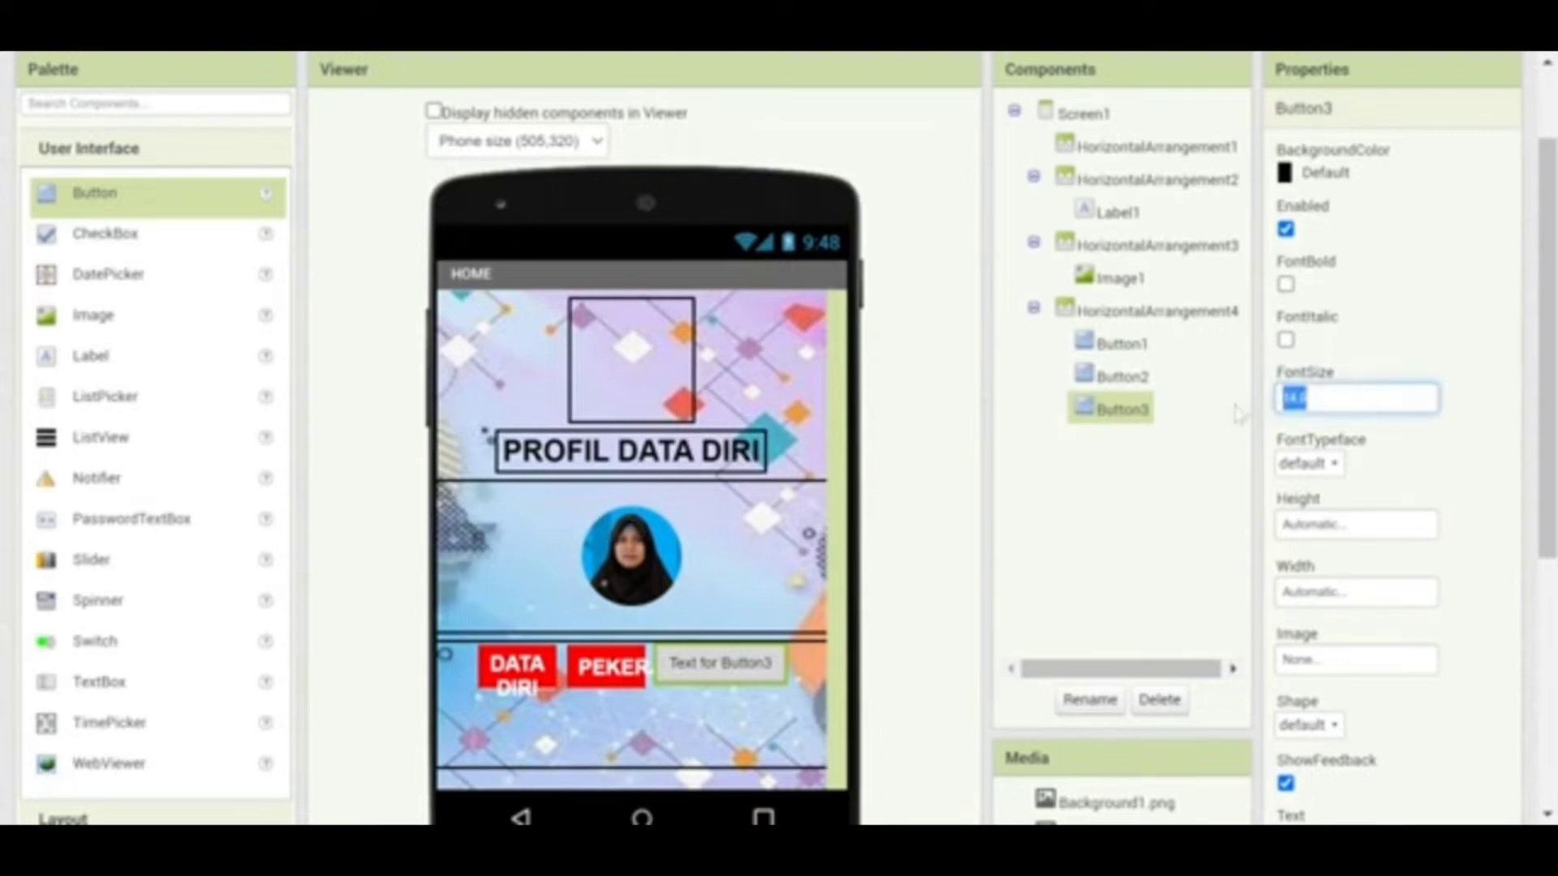
type("18")
key("Return")
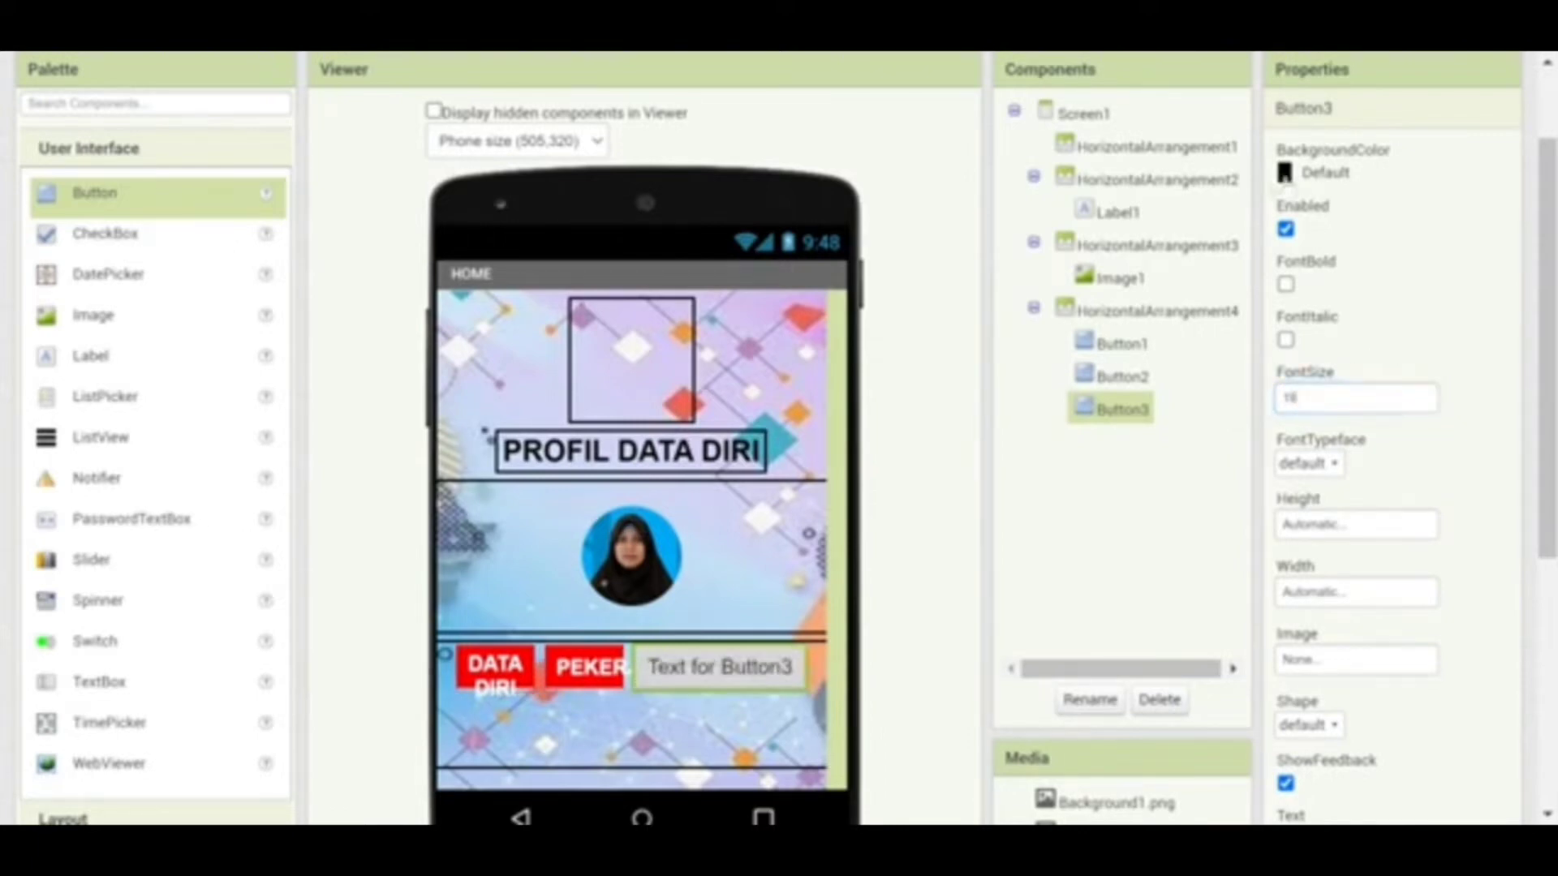
left_click(1284, 174)
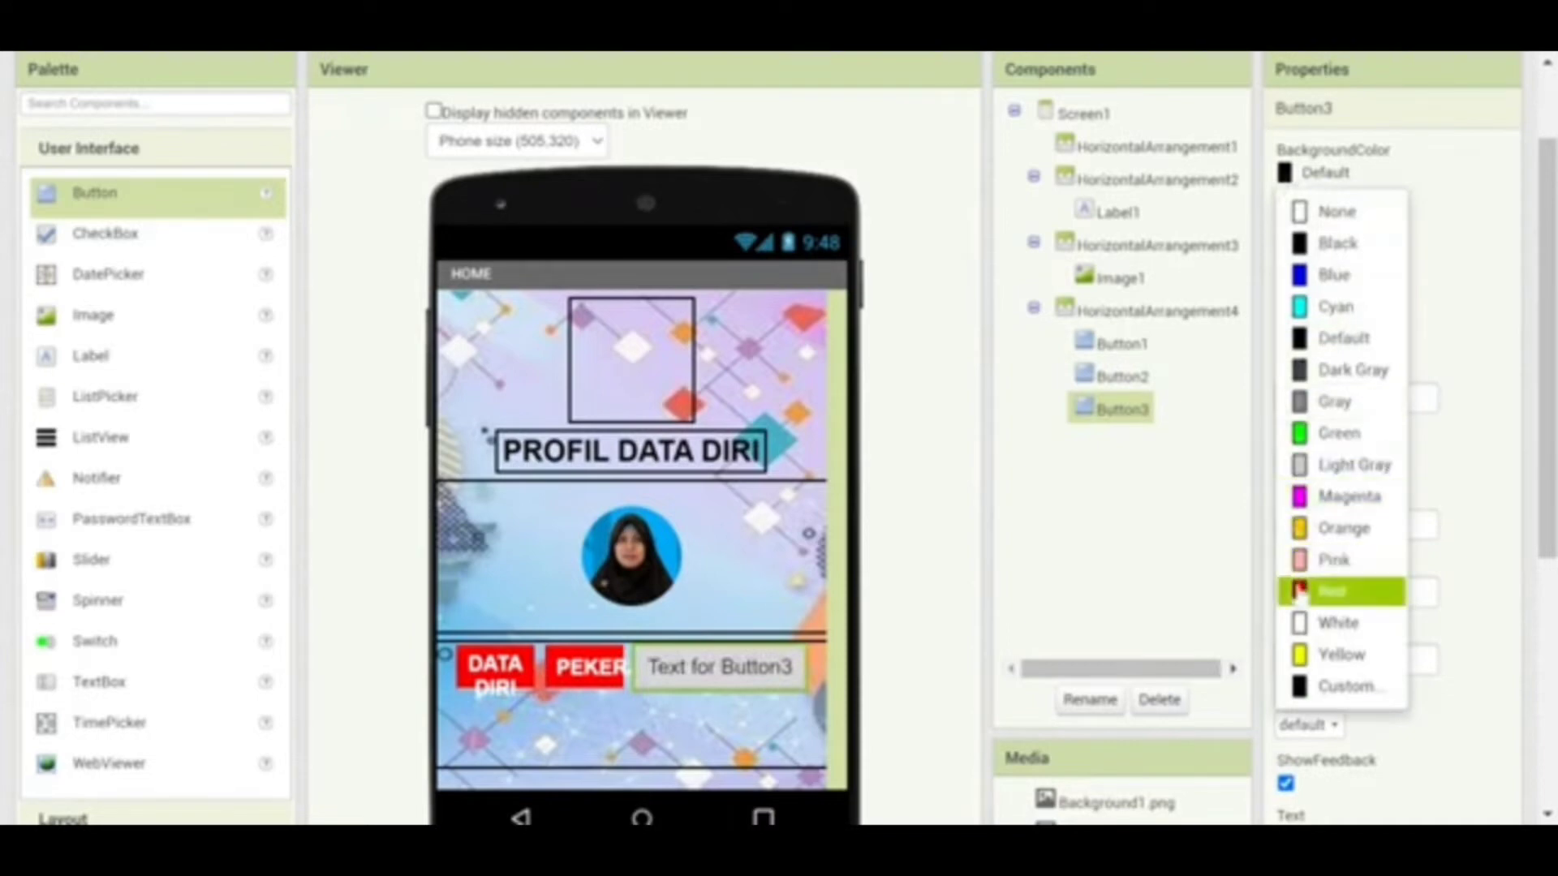
left_click(1298, 592)
Set the third button's width to 20 percent
scroll(1545, 395, "down", 2)
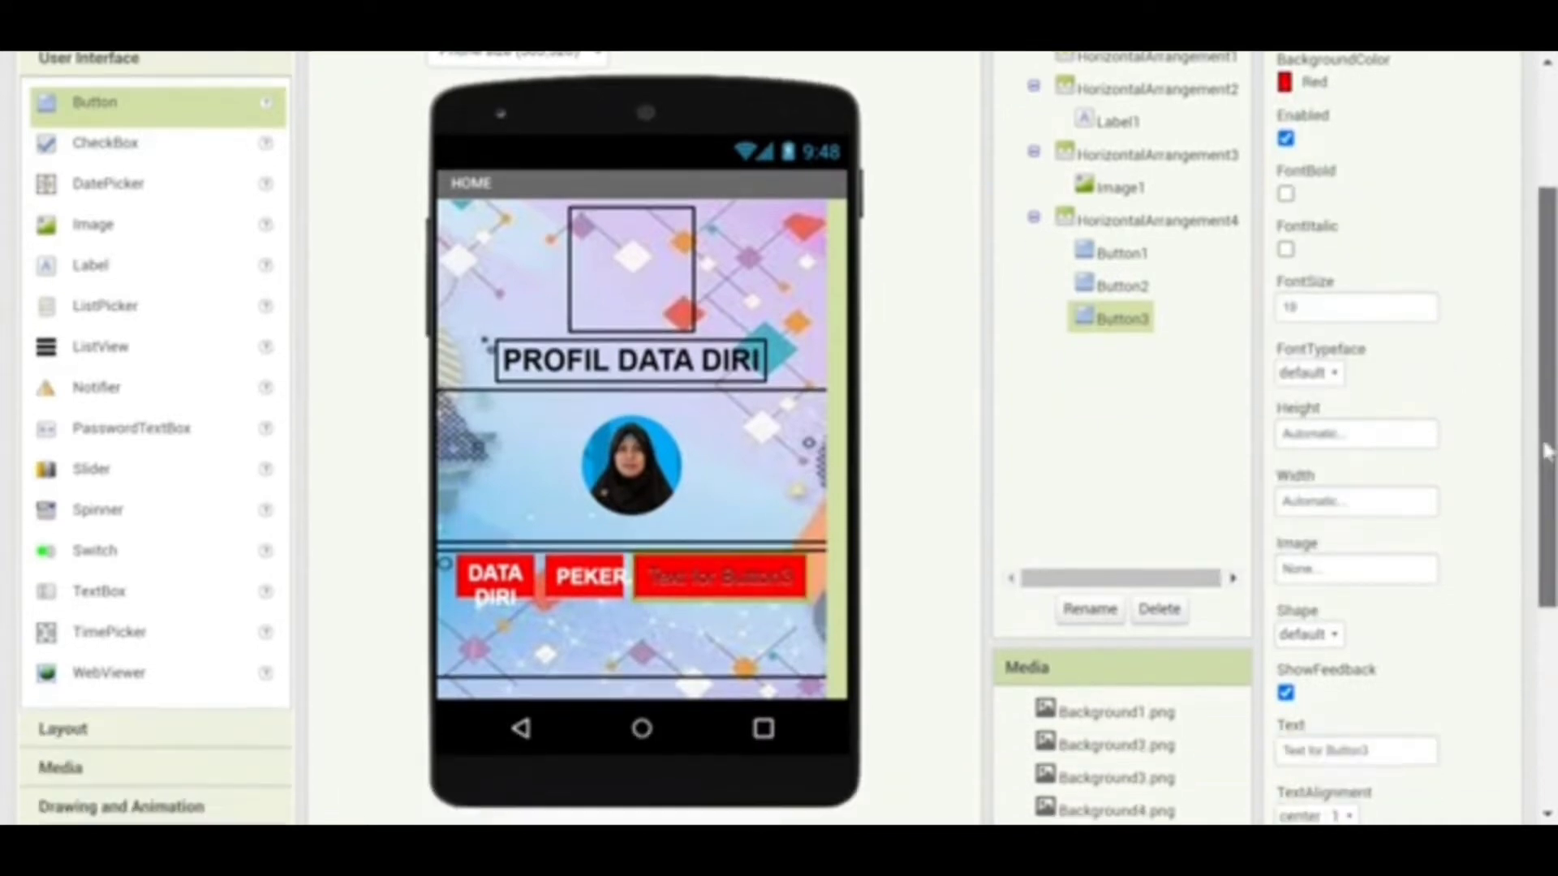
left_click(1335, 438)
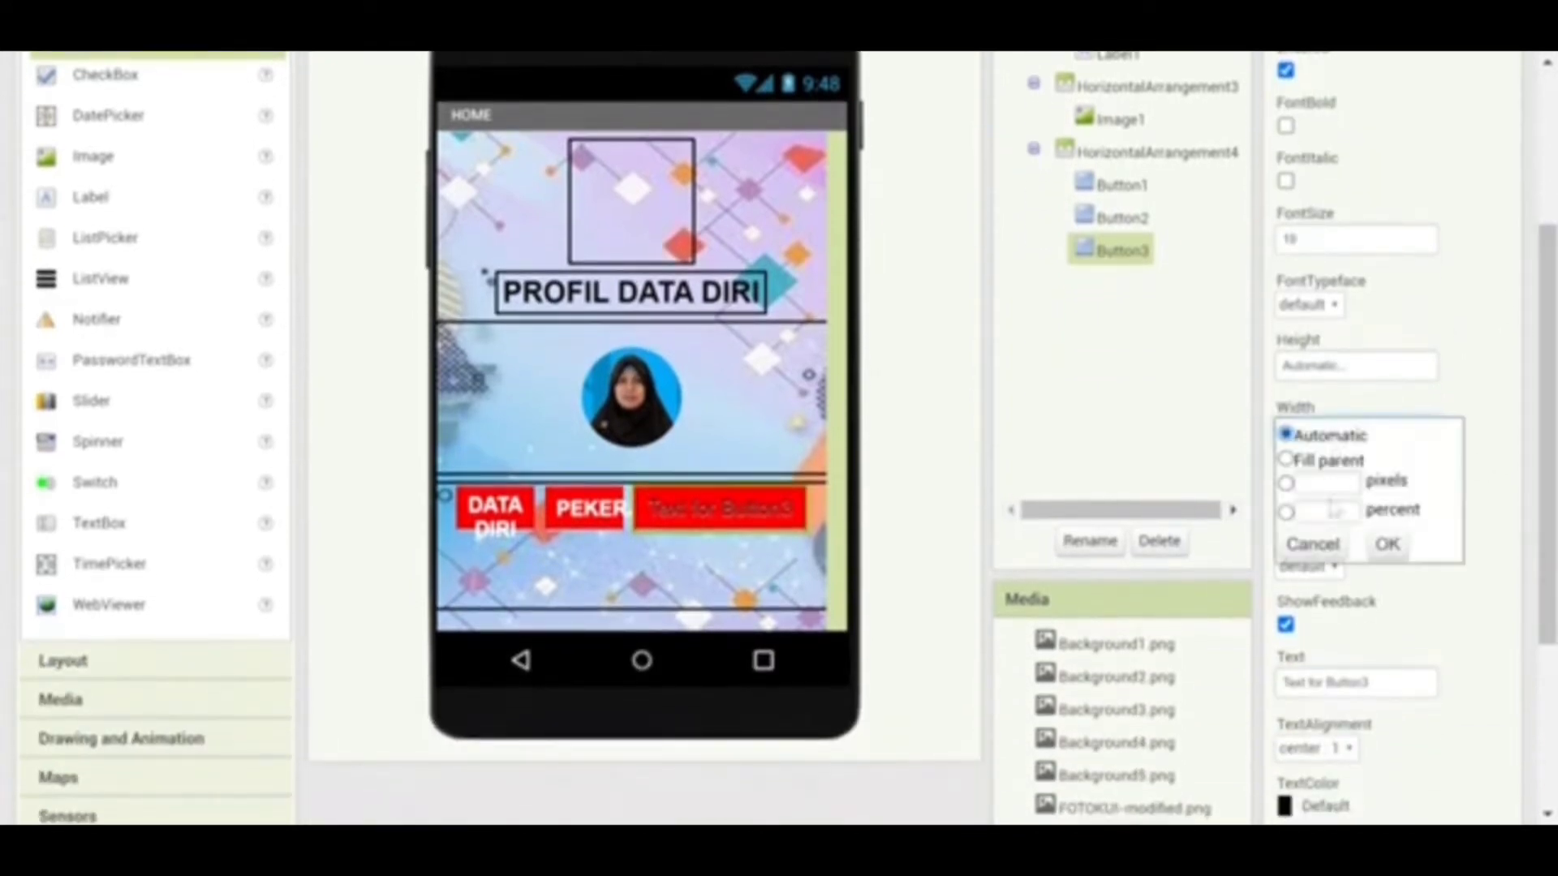
left_click(1302, 511)
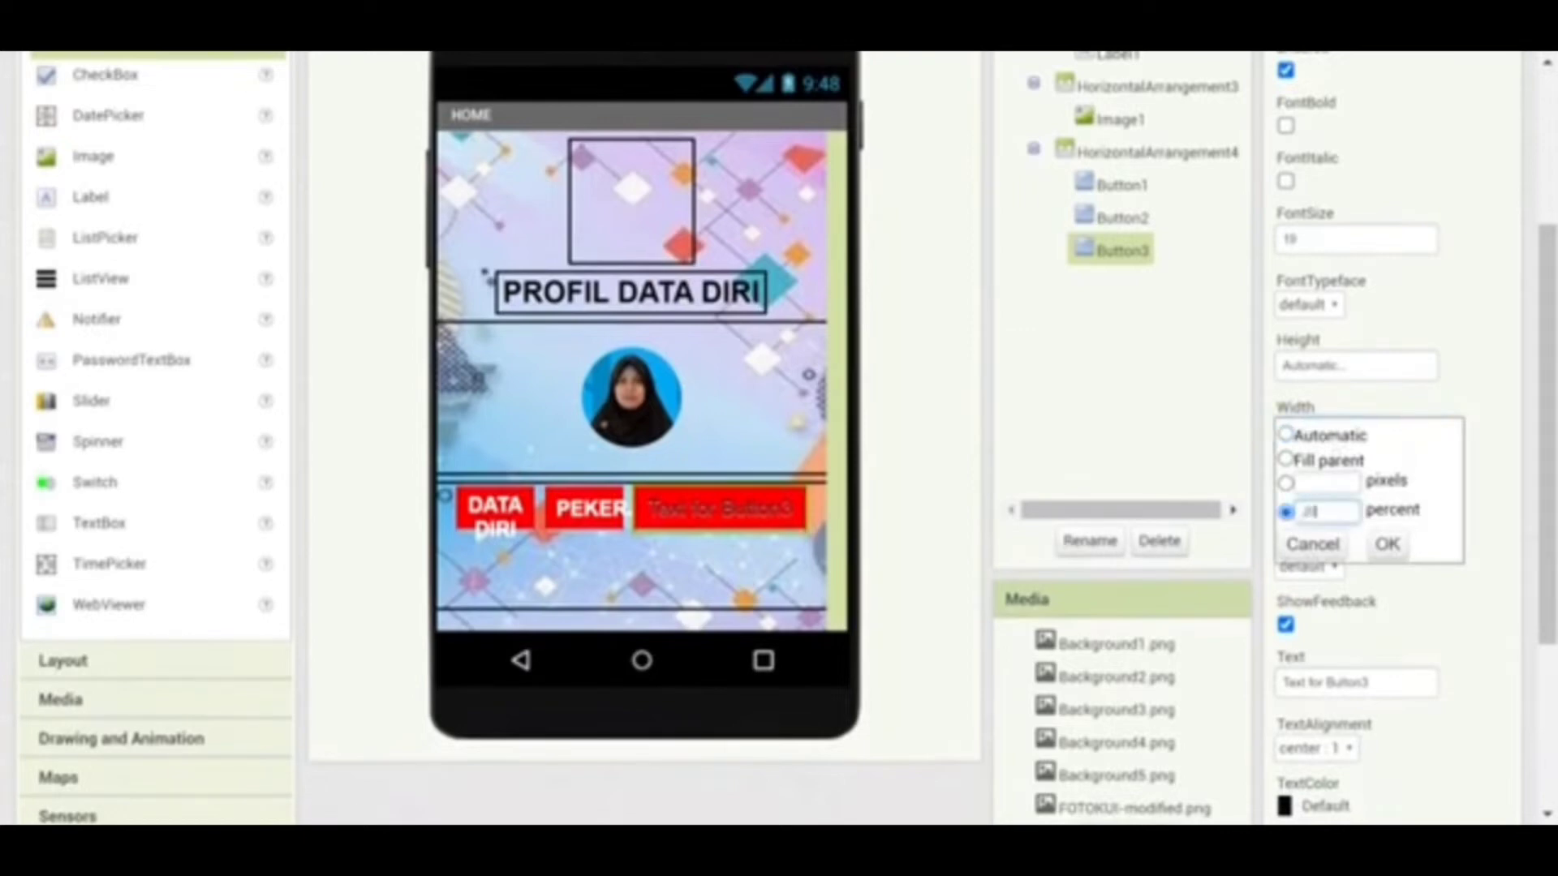
left_click(1386, 543)
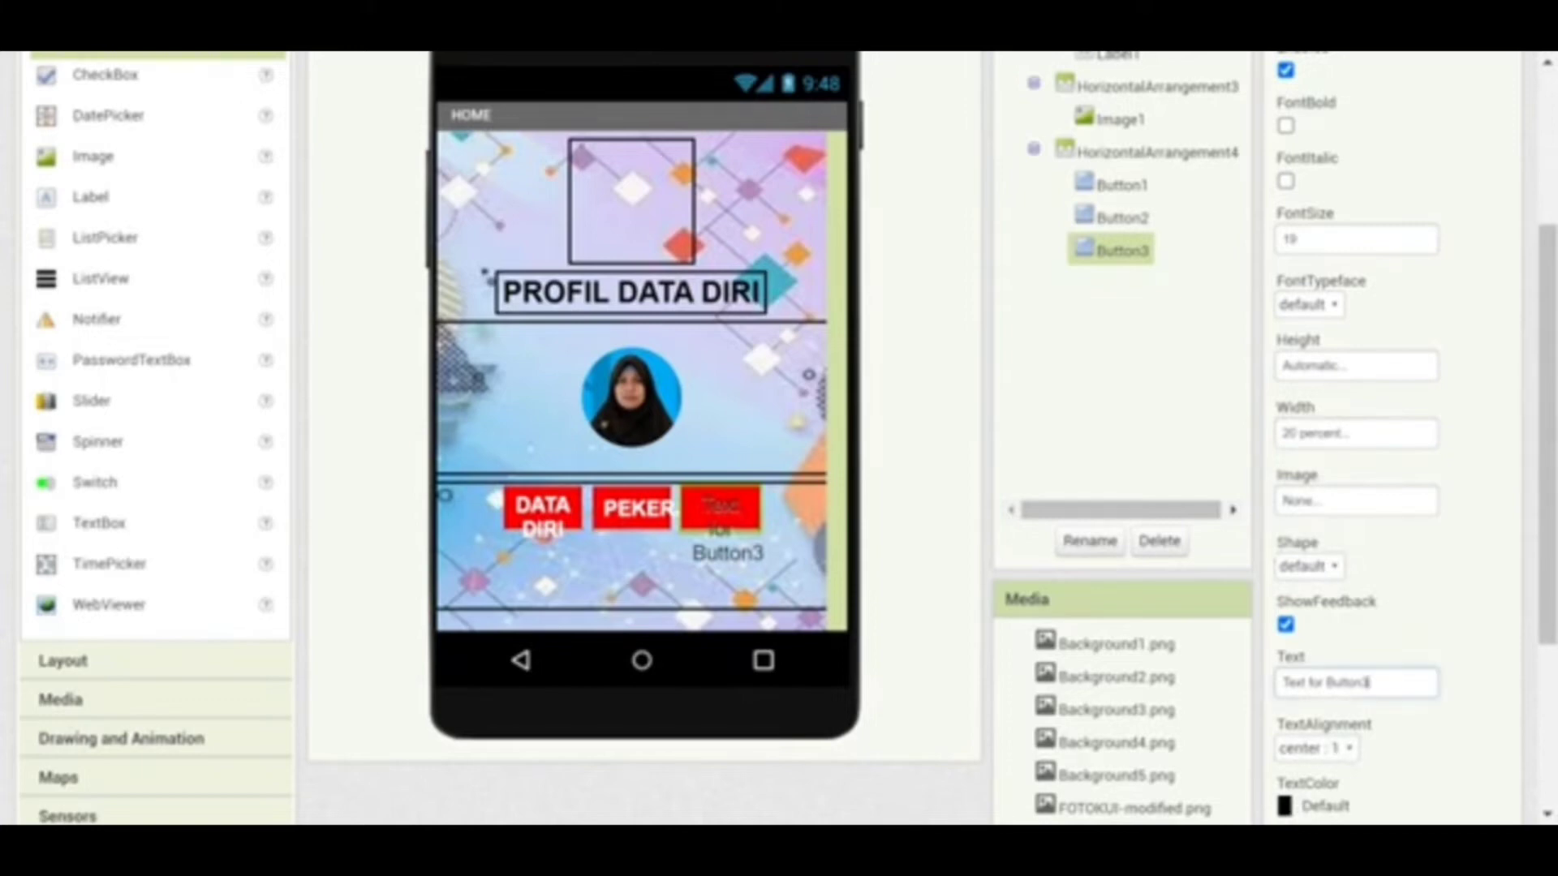
Label the third button KARYA in white text
left_click(1367, 682)
type("K")
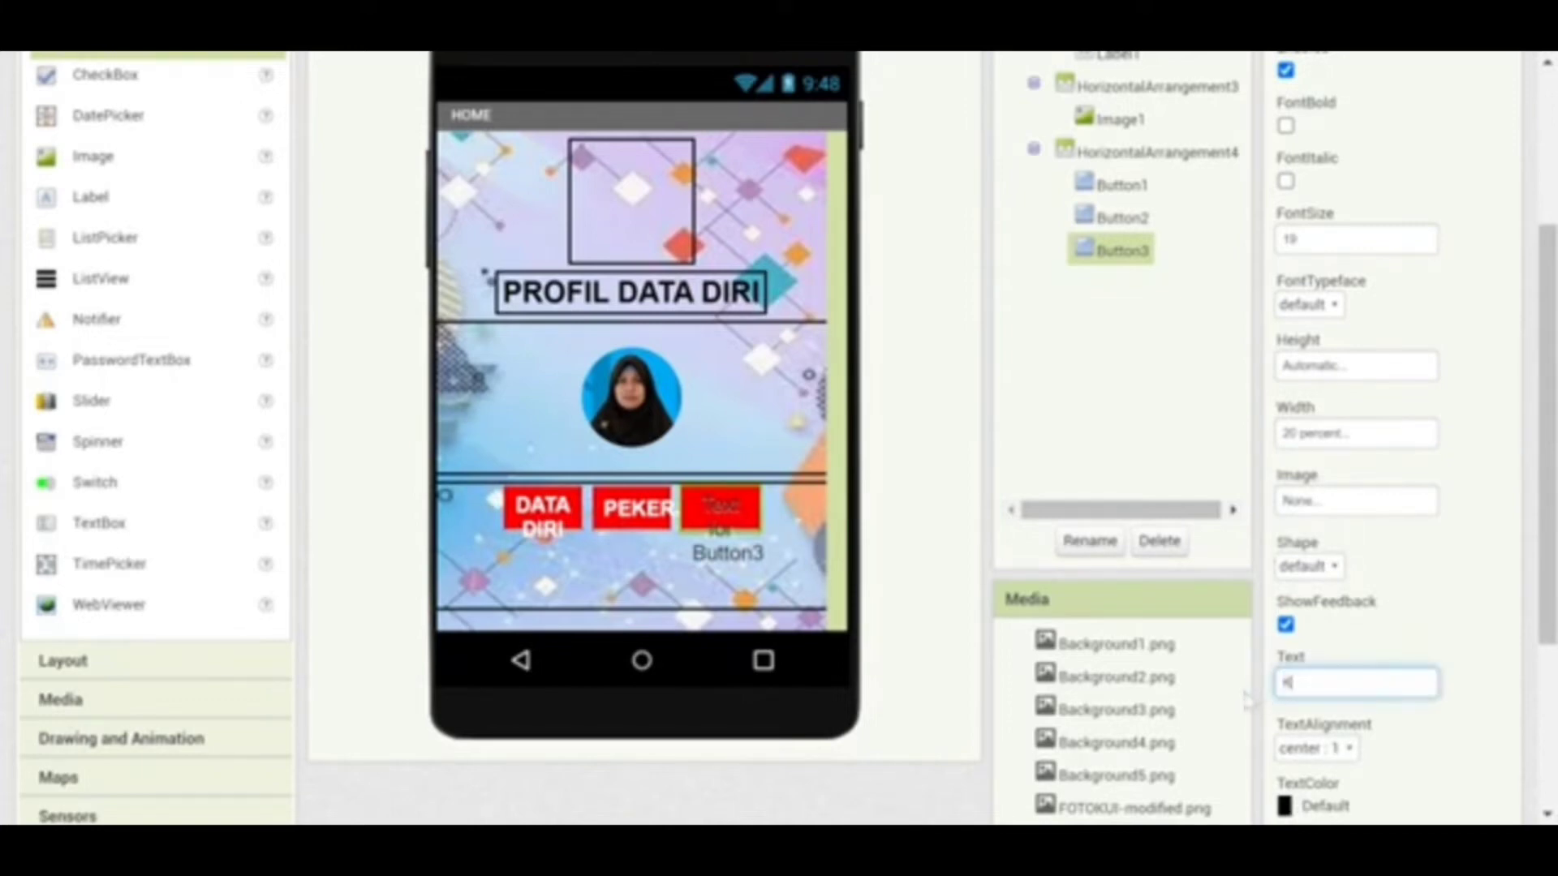
type("aRYA")
key("Return")
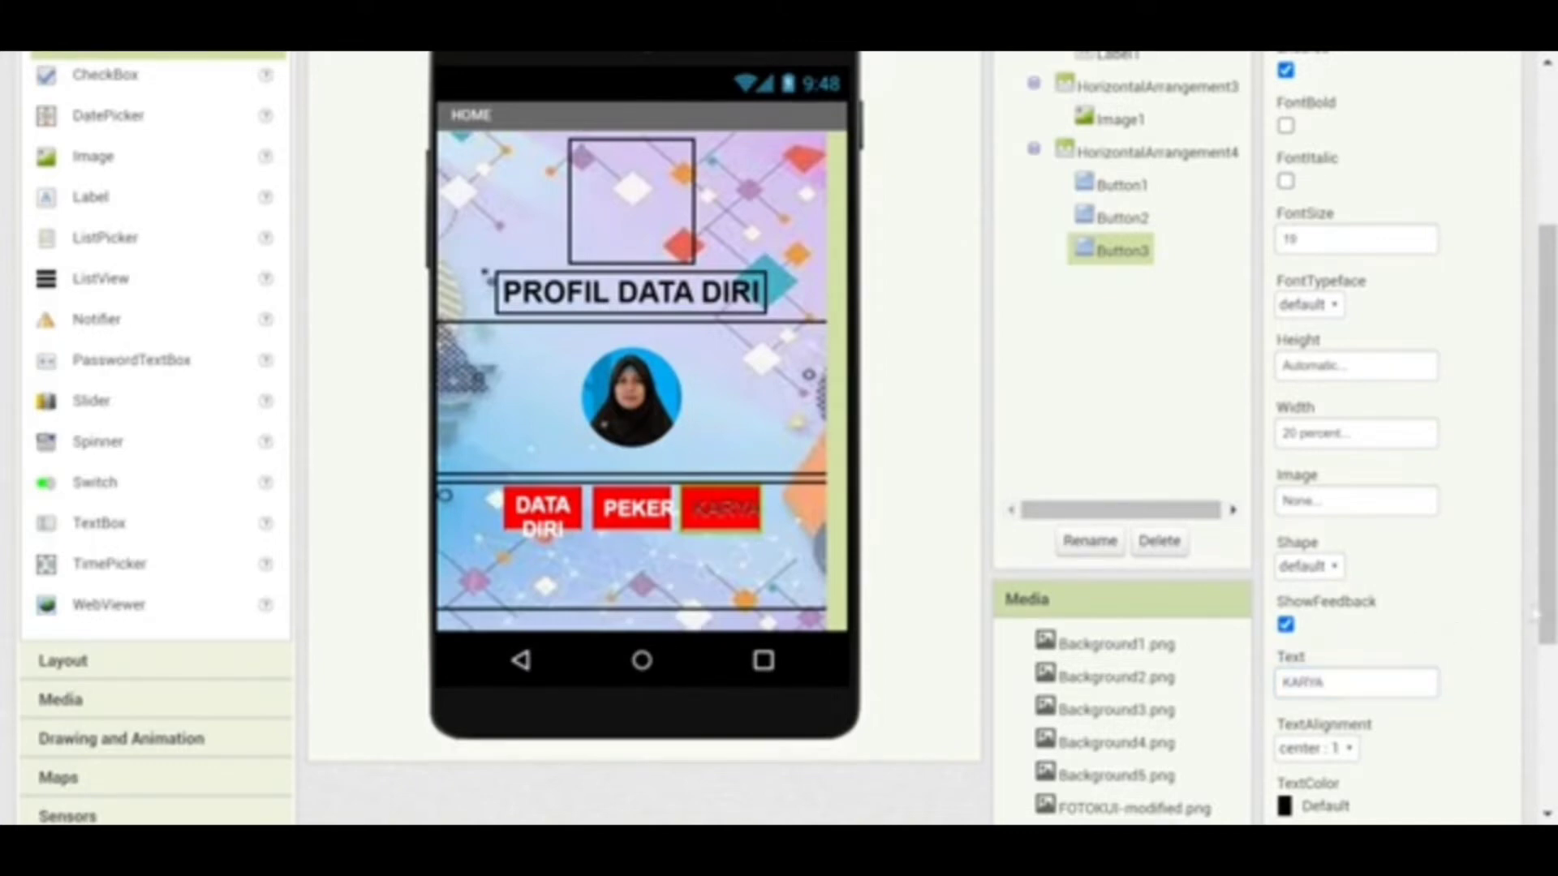
scroll(1549, 612, "down", 2)
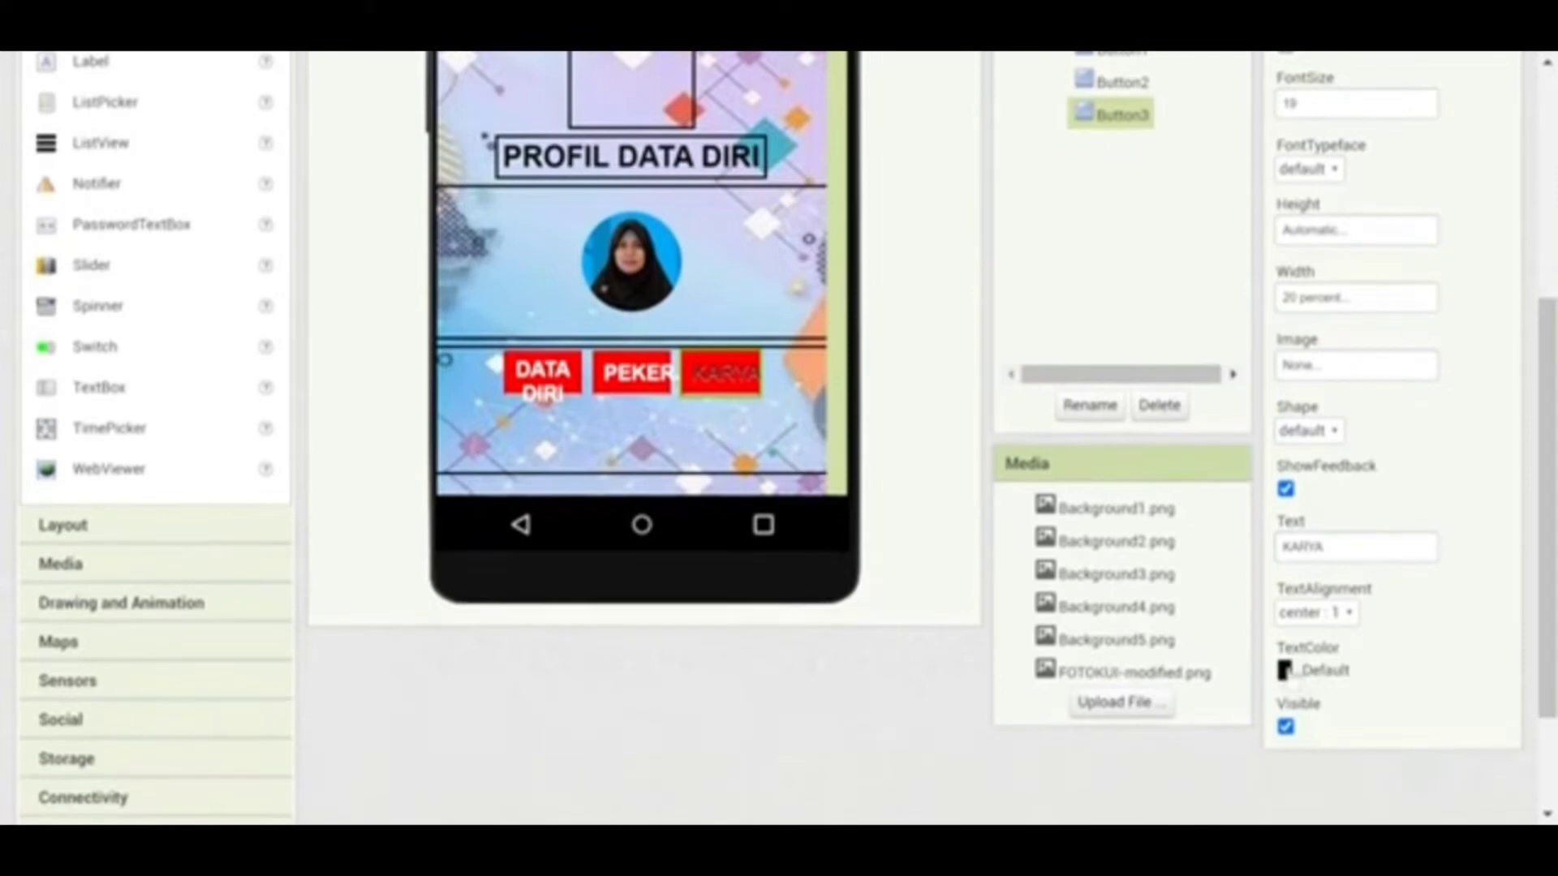
left_click(1289, 671)
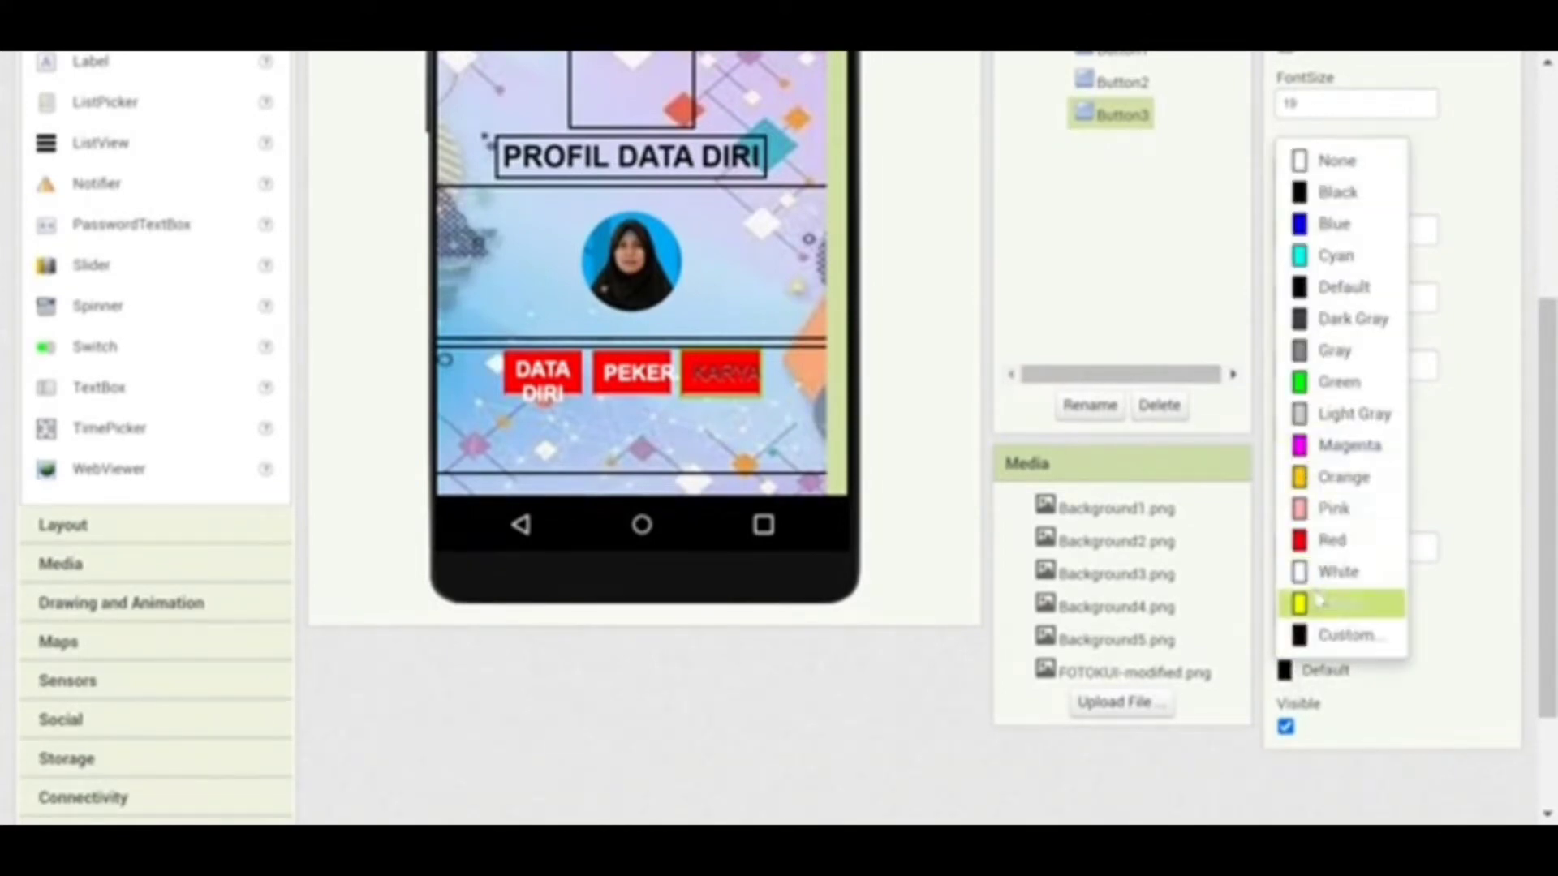
left_click(1330, 571)
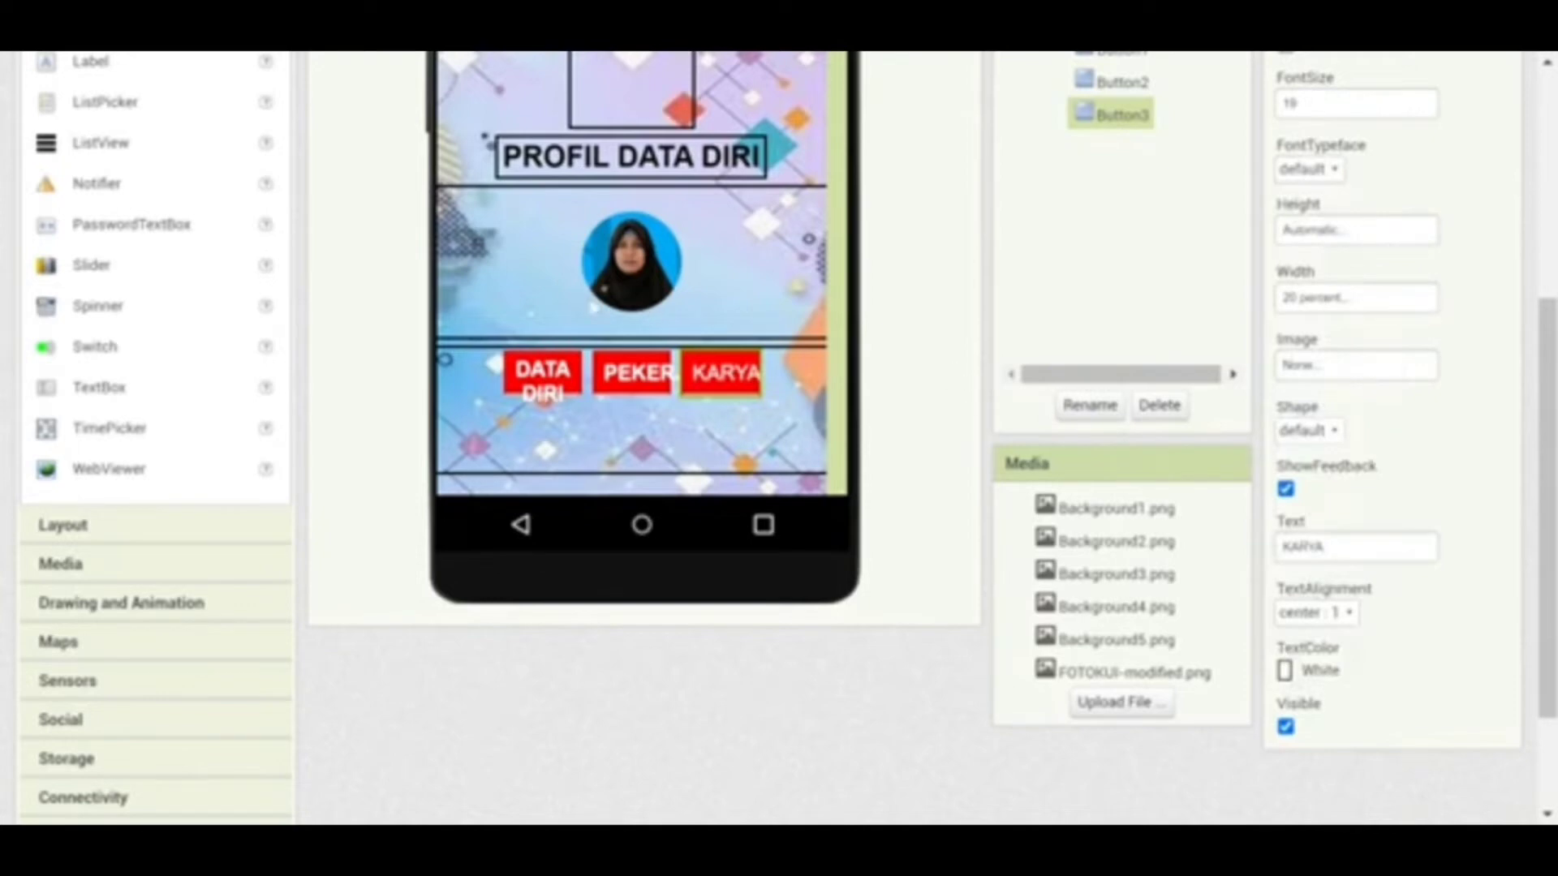
left_click_drag(1549, 344, 1551, 240)
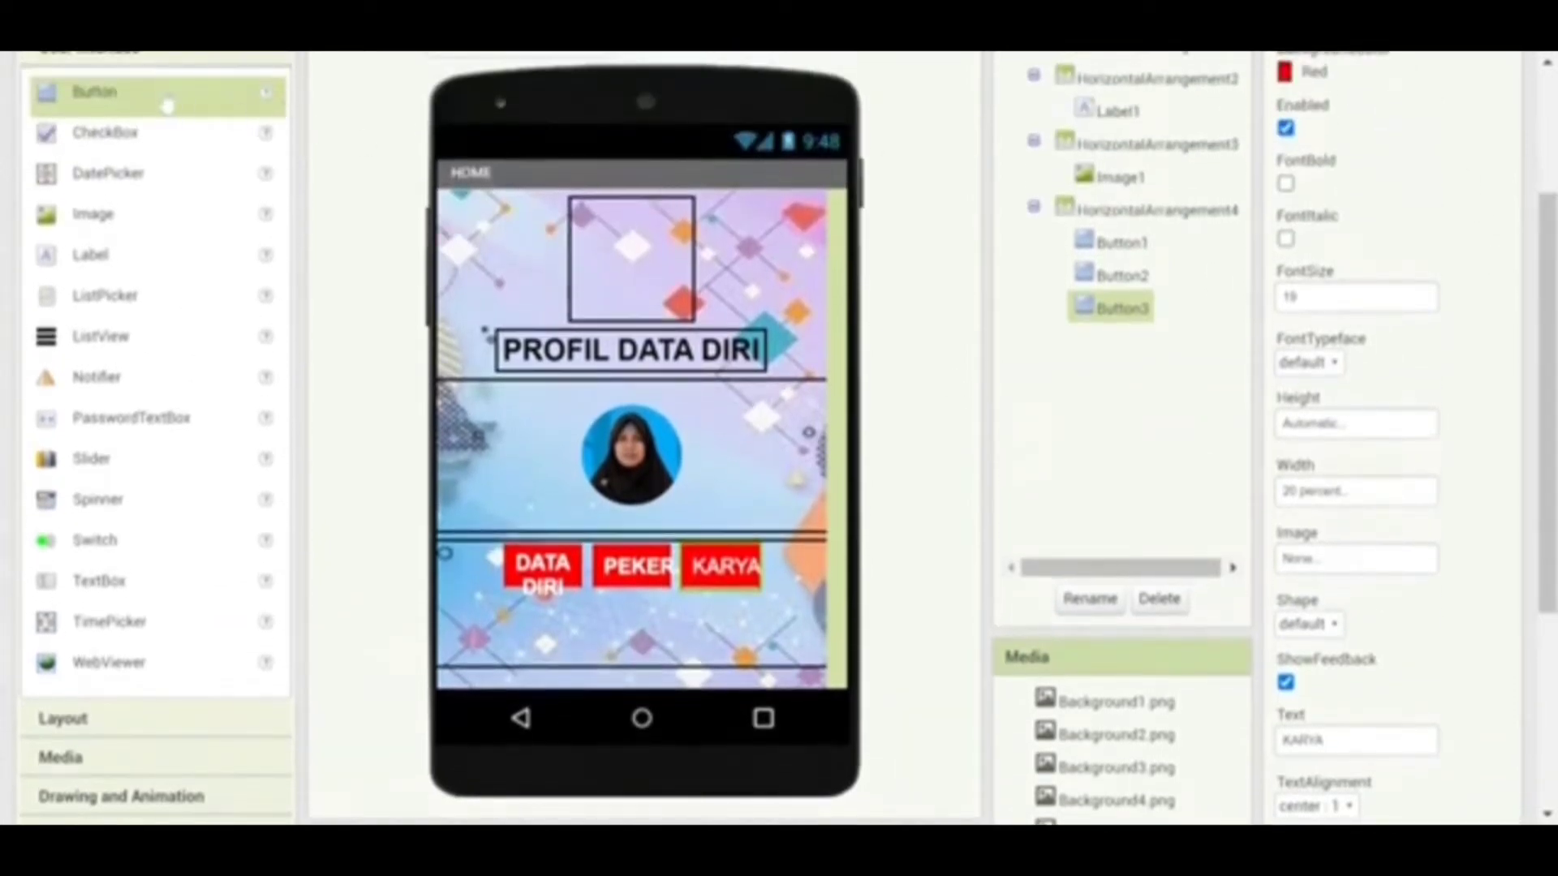
Add a fourth button to the bottom row with a red background and font size 18
left_click_drag(166, 104, 779, 568)
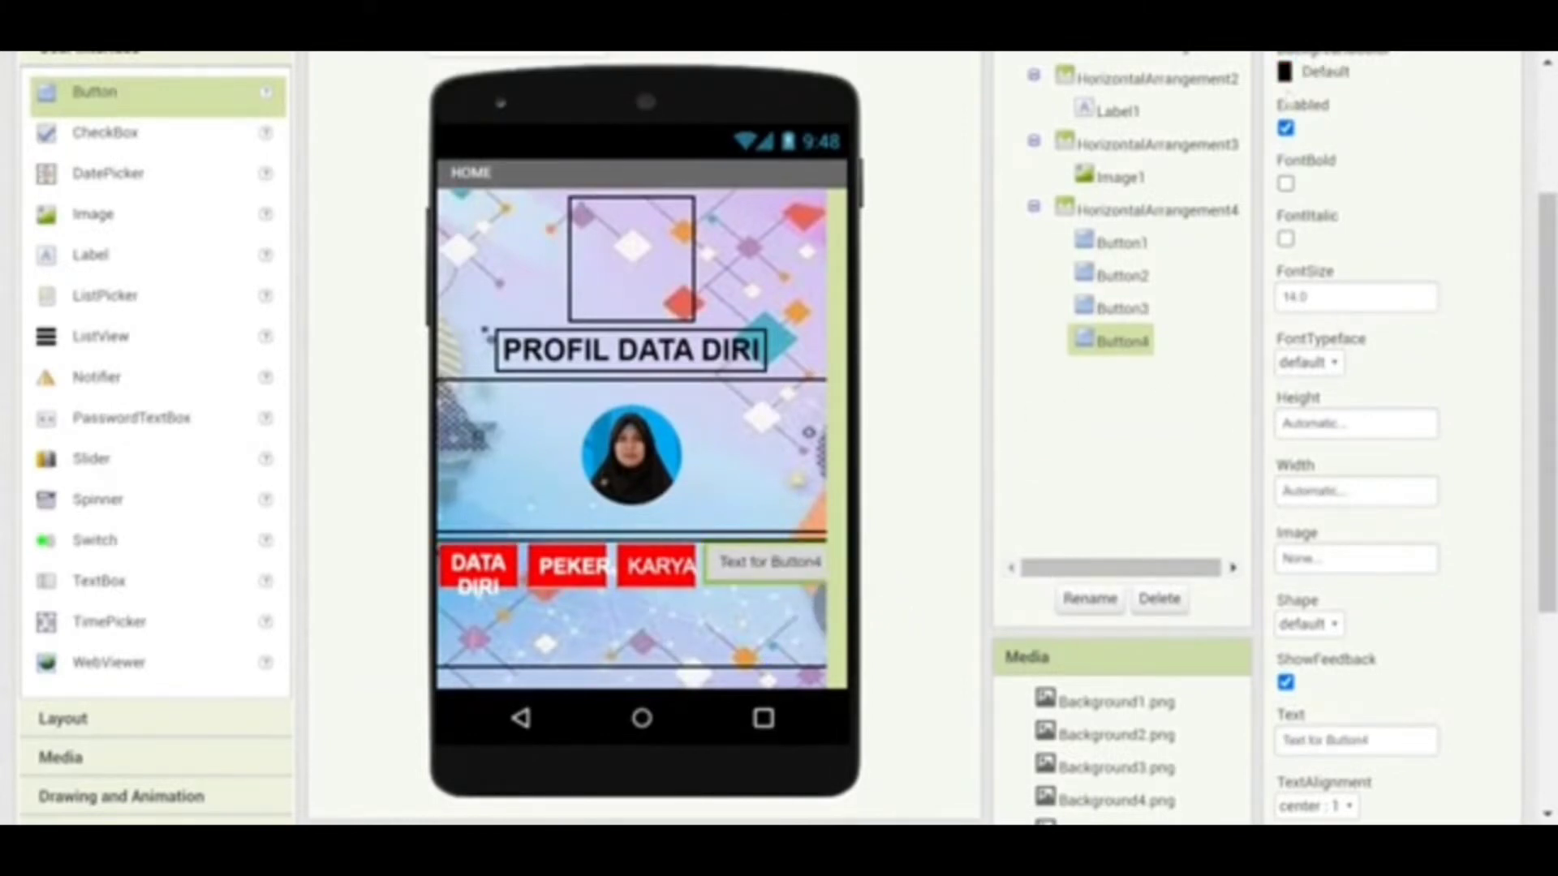
left_click(1290, 73)
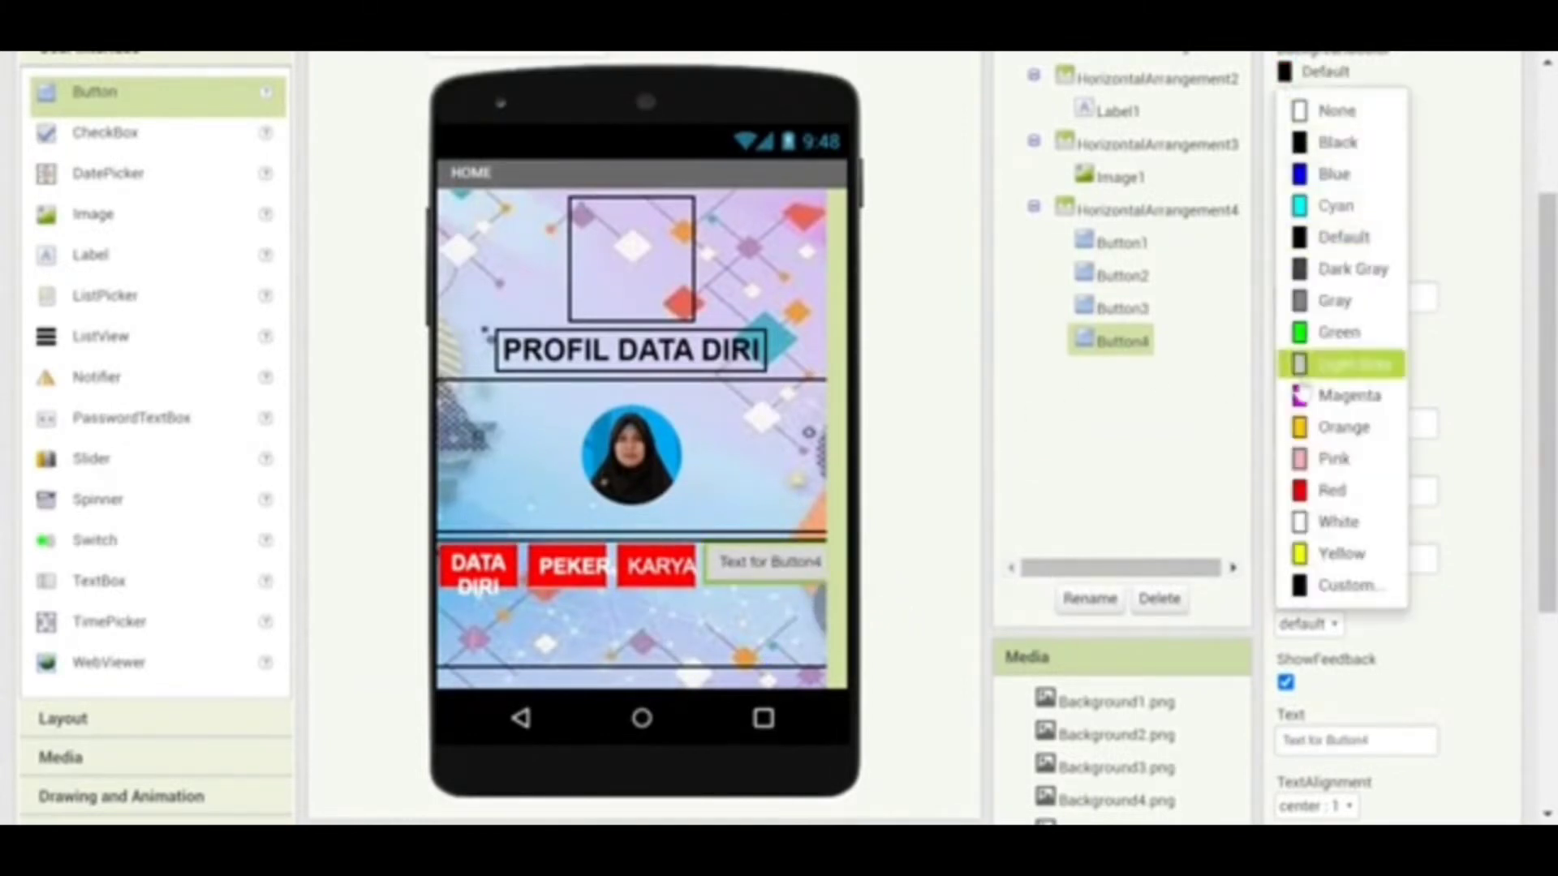
left_click(1299, 491)
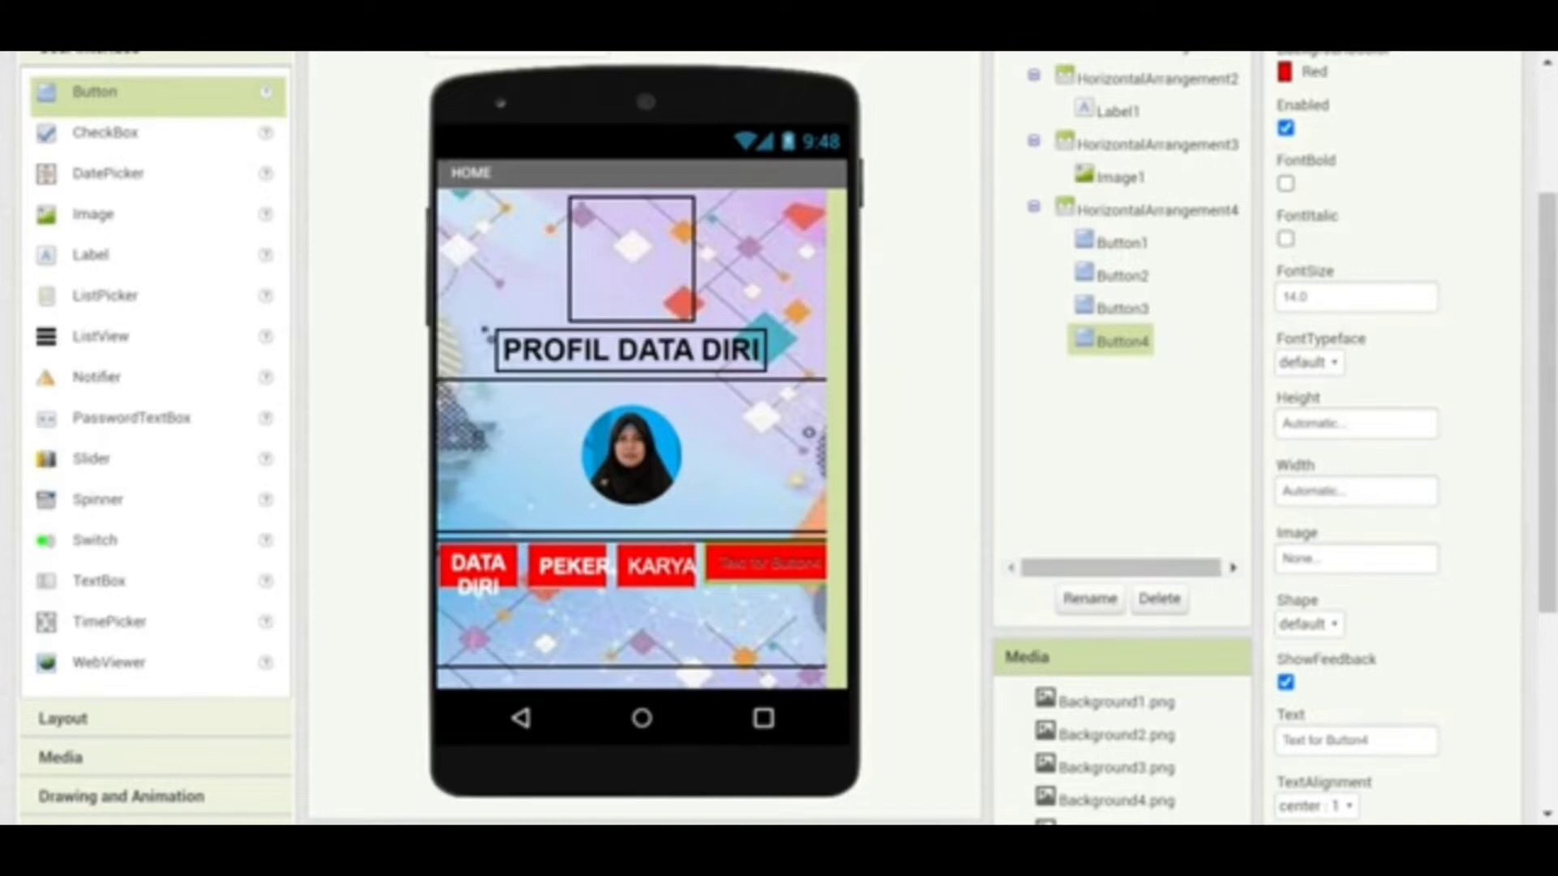
left_click(1298, 297)
type("18")
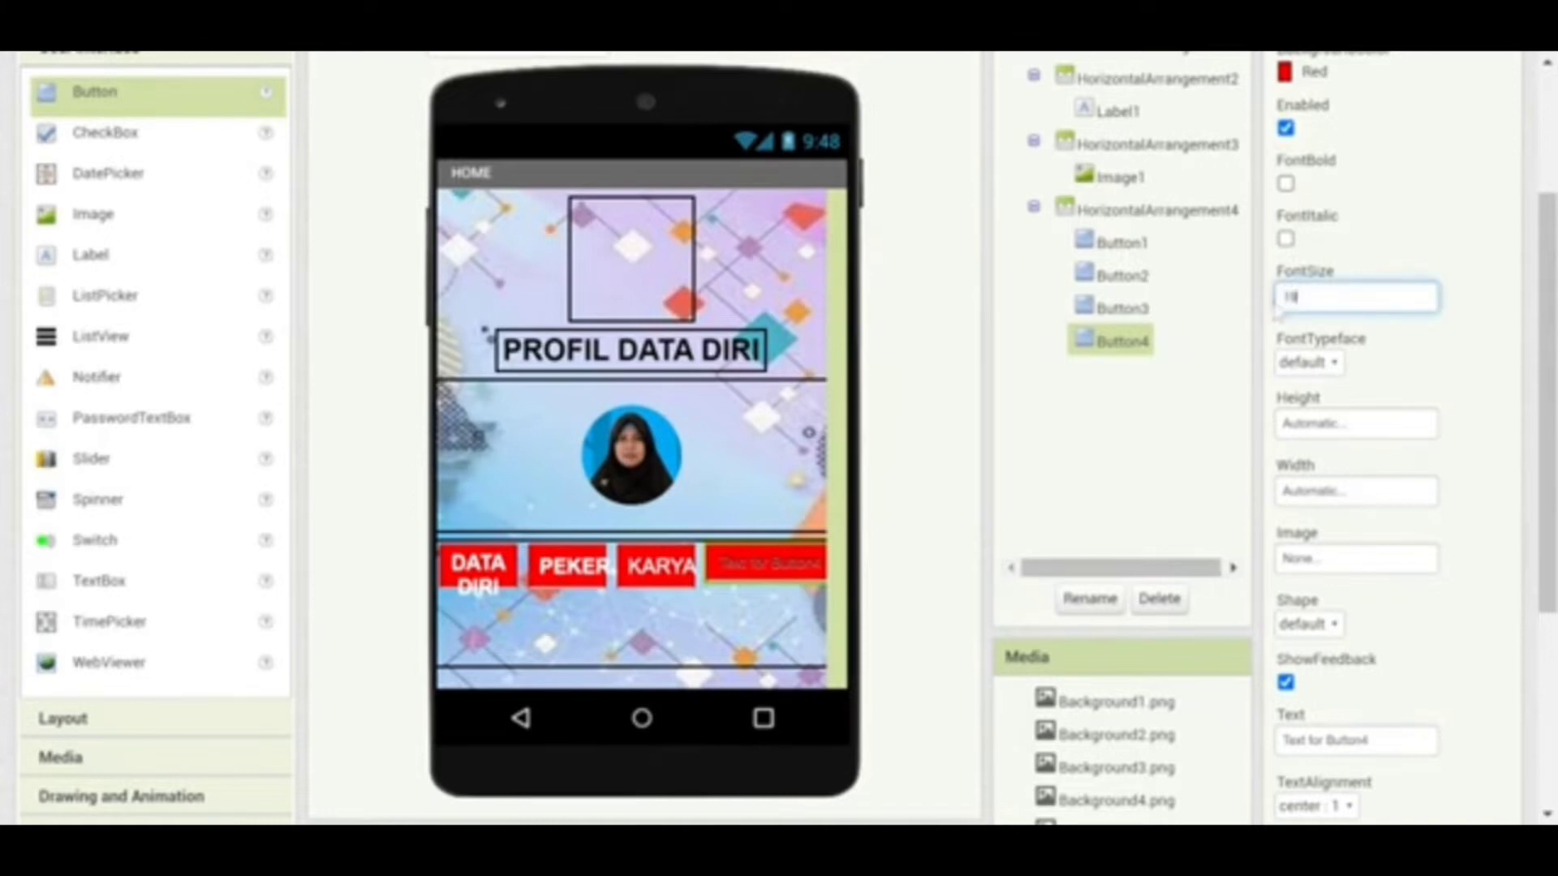
left_click(1350, 493)
Make the fourth button 20 percent wide, labelled KONTAK in white text
left_click(1327, 569)
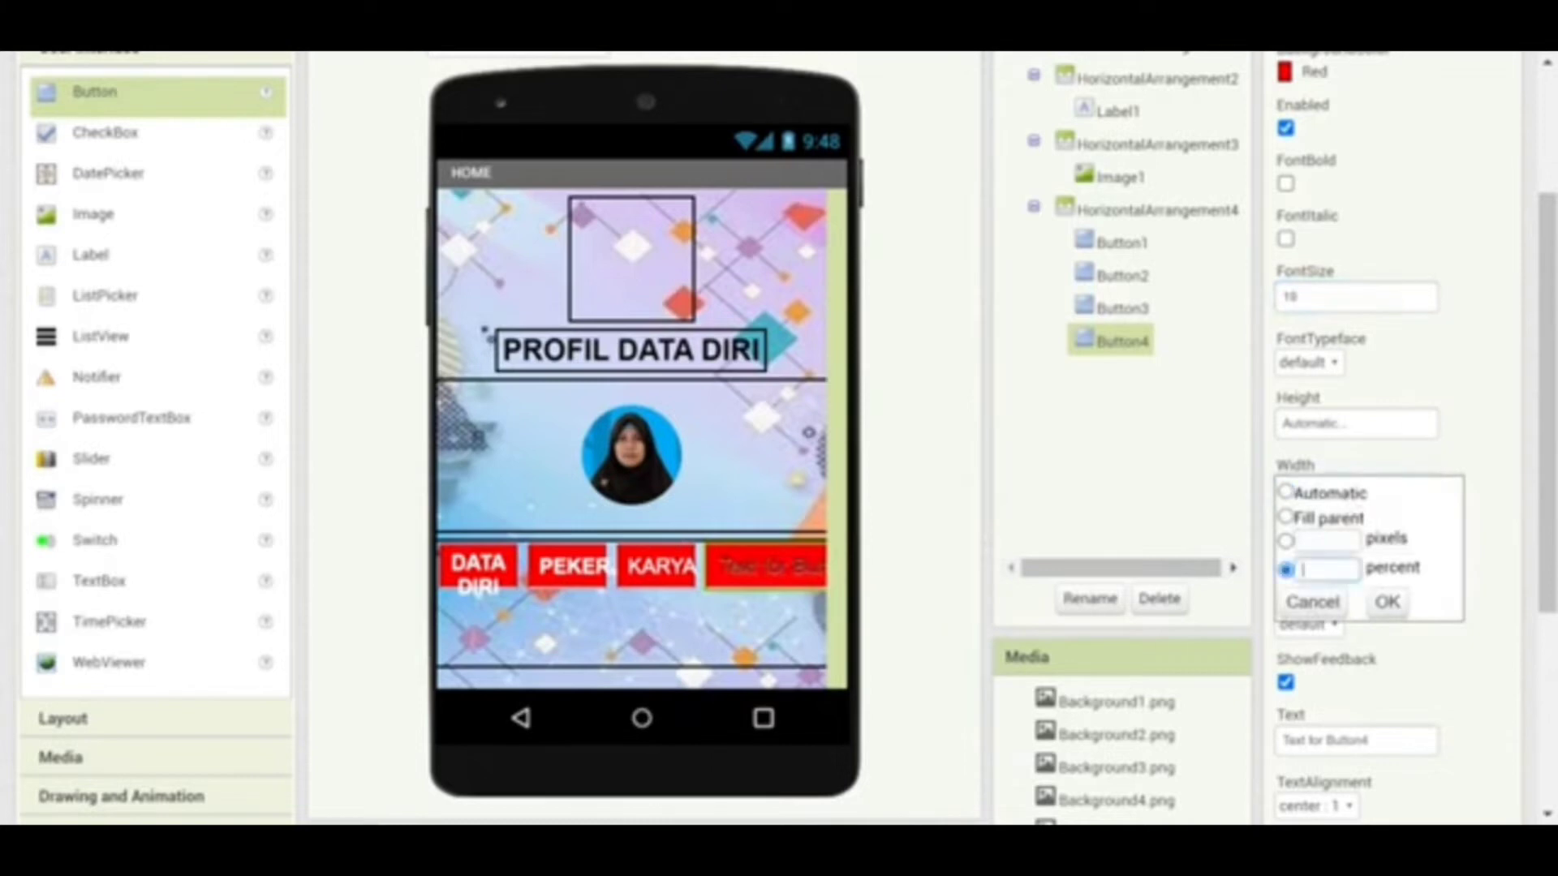
type("25")
left_click(1388, 602)
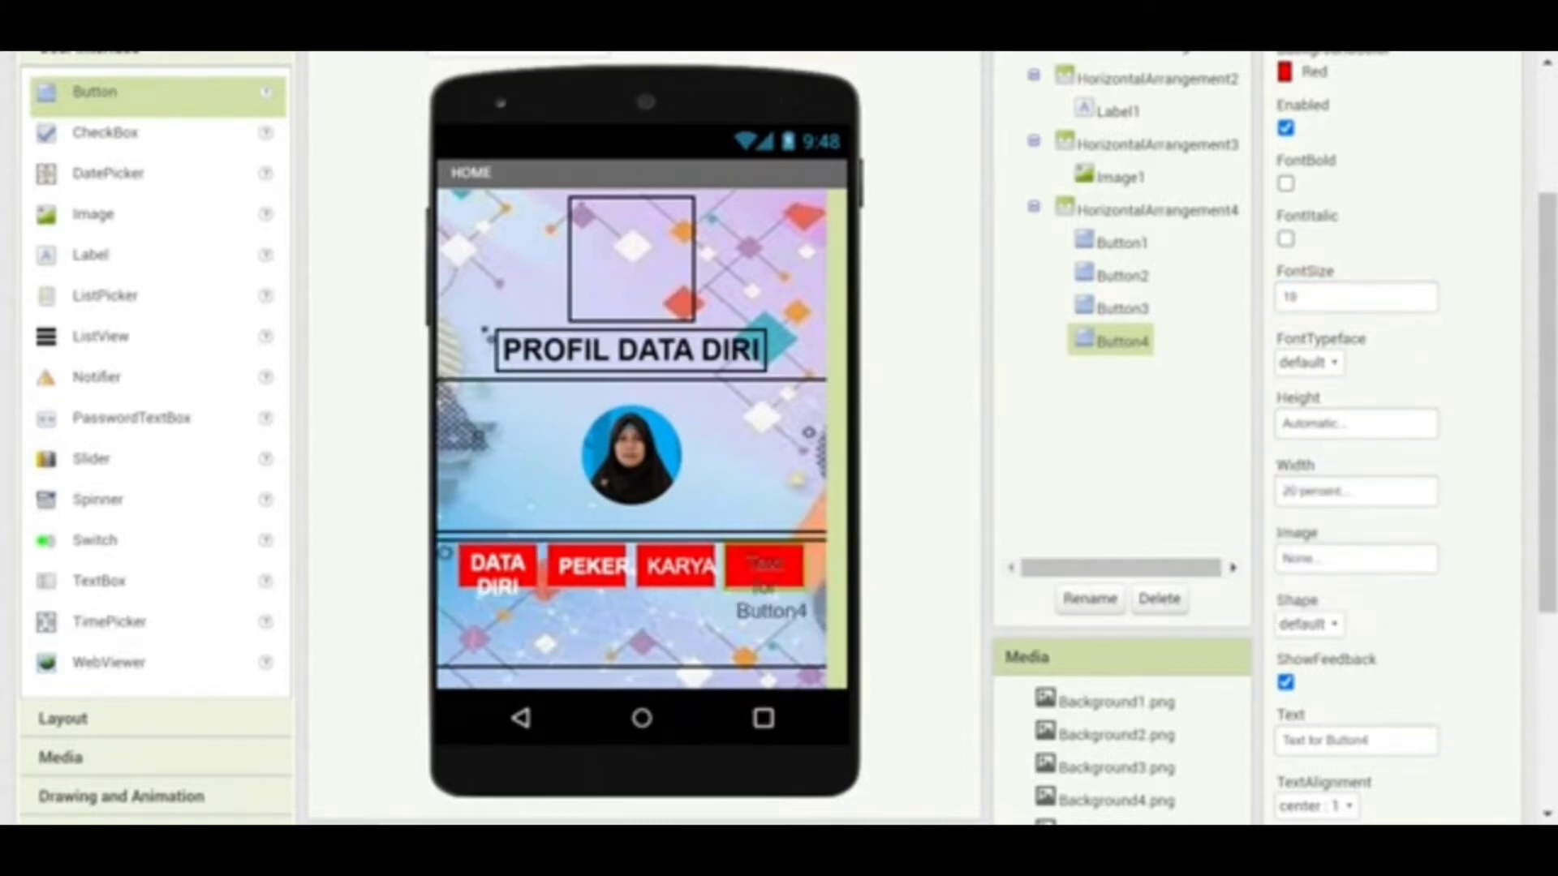
left_click(1296, 740)
type("KO")
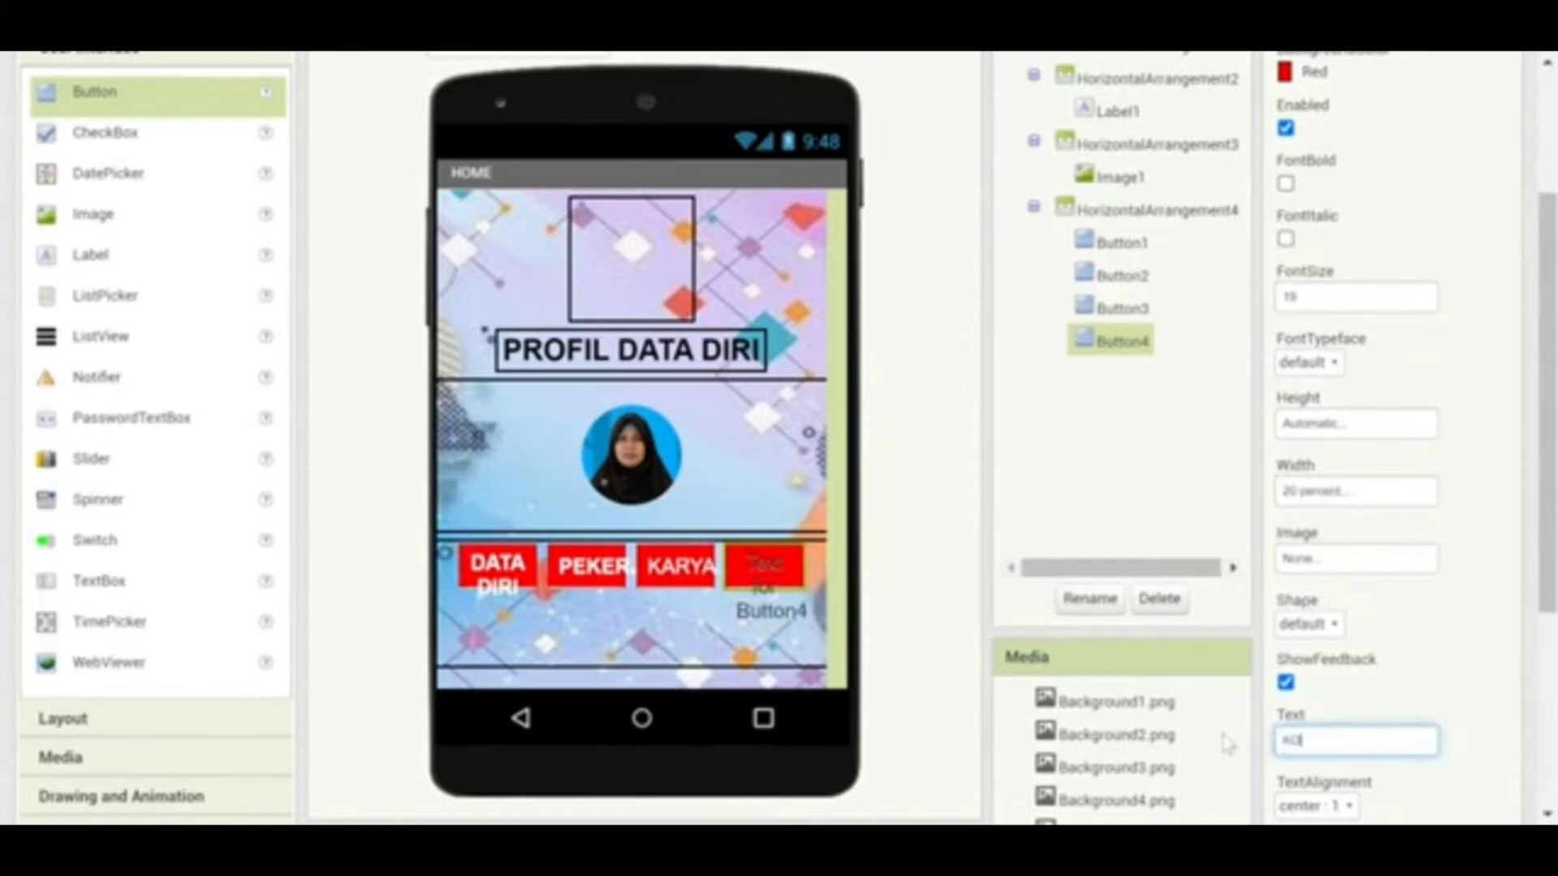
type("NTAK")
left_click_drag(1546, 545, 1545, 699)
left_click(1289, 620)
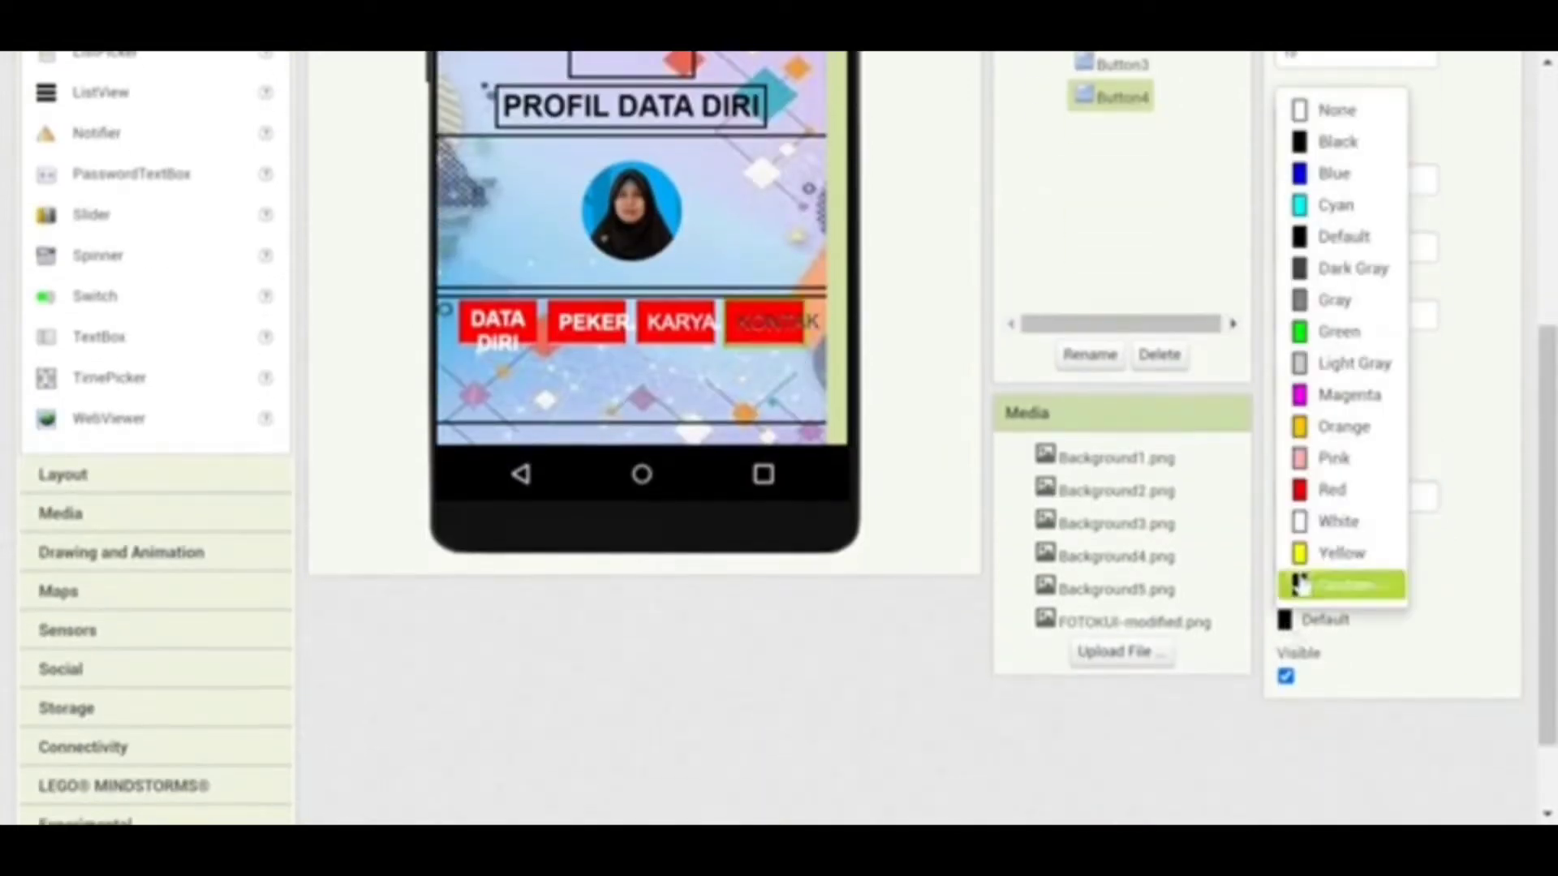
left_click(1310, 536)
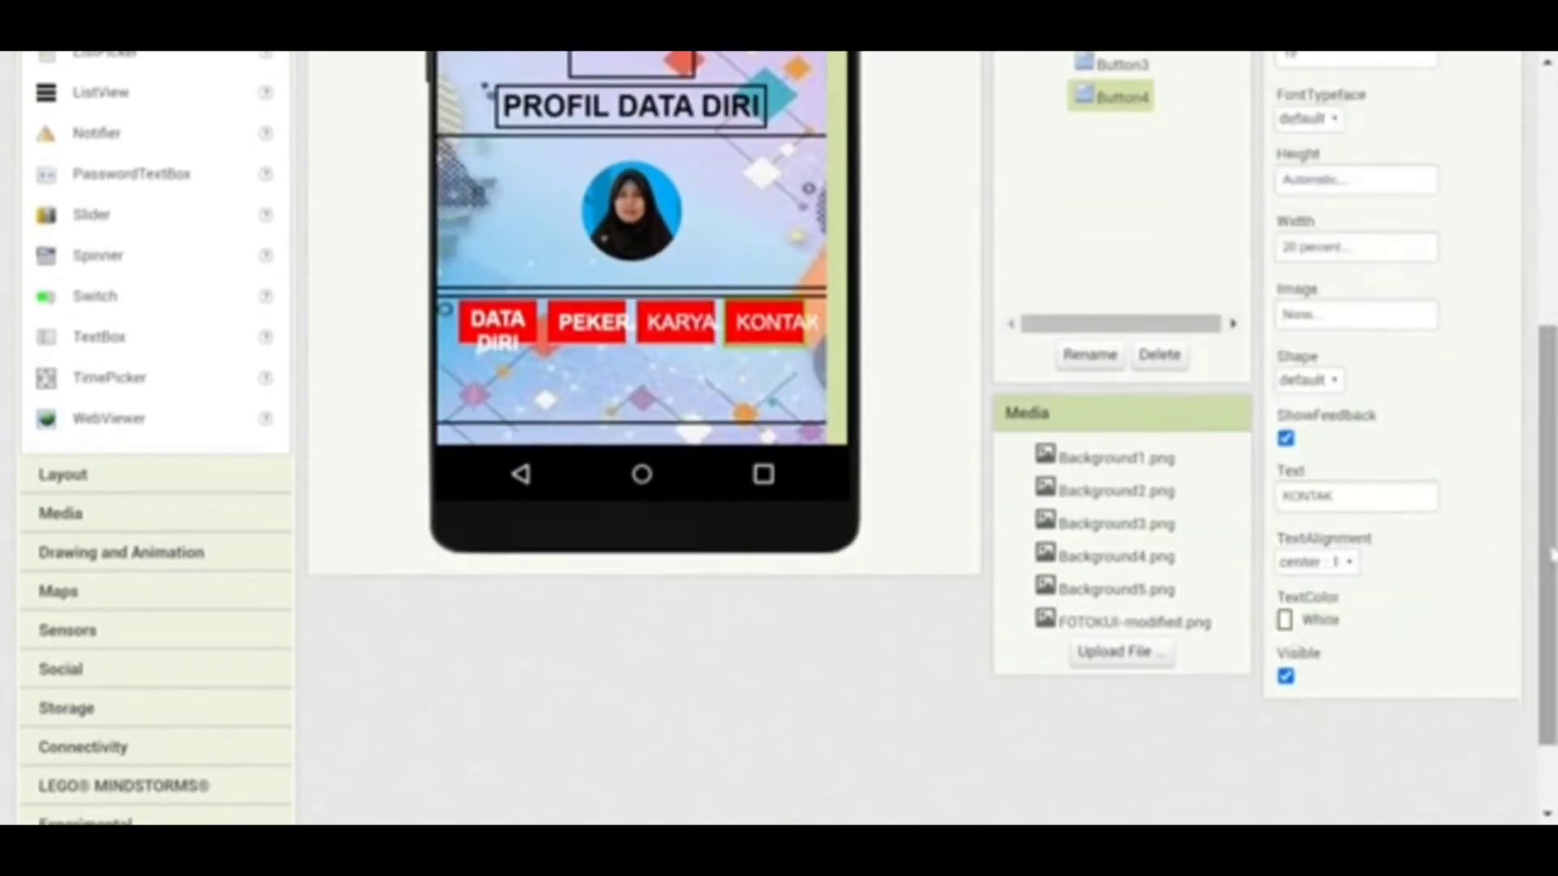
left_click_drag(1547, 555, 1546, 388)
Uncheck FontBold on the PEKERJAAN button
left_click(1120, 309)
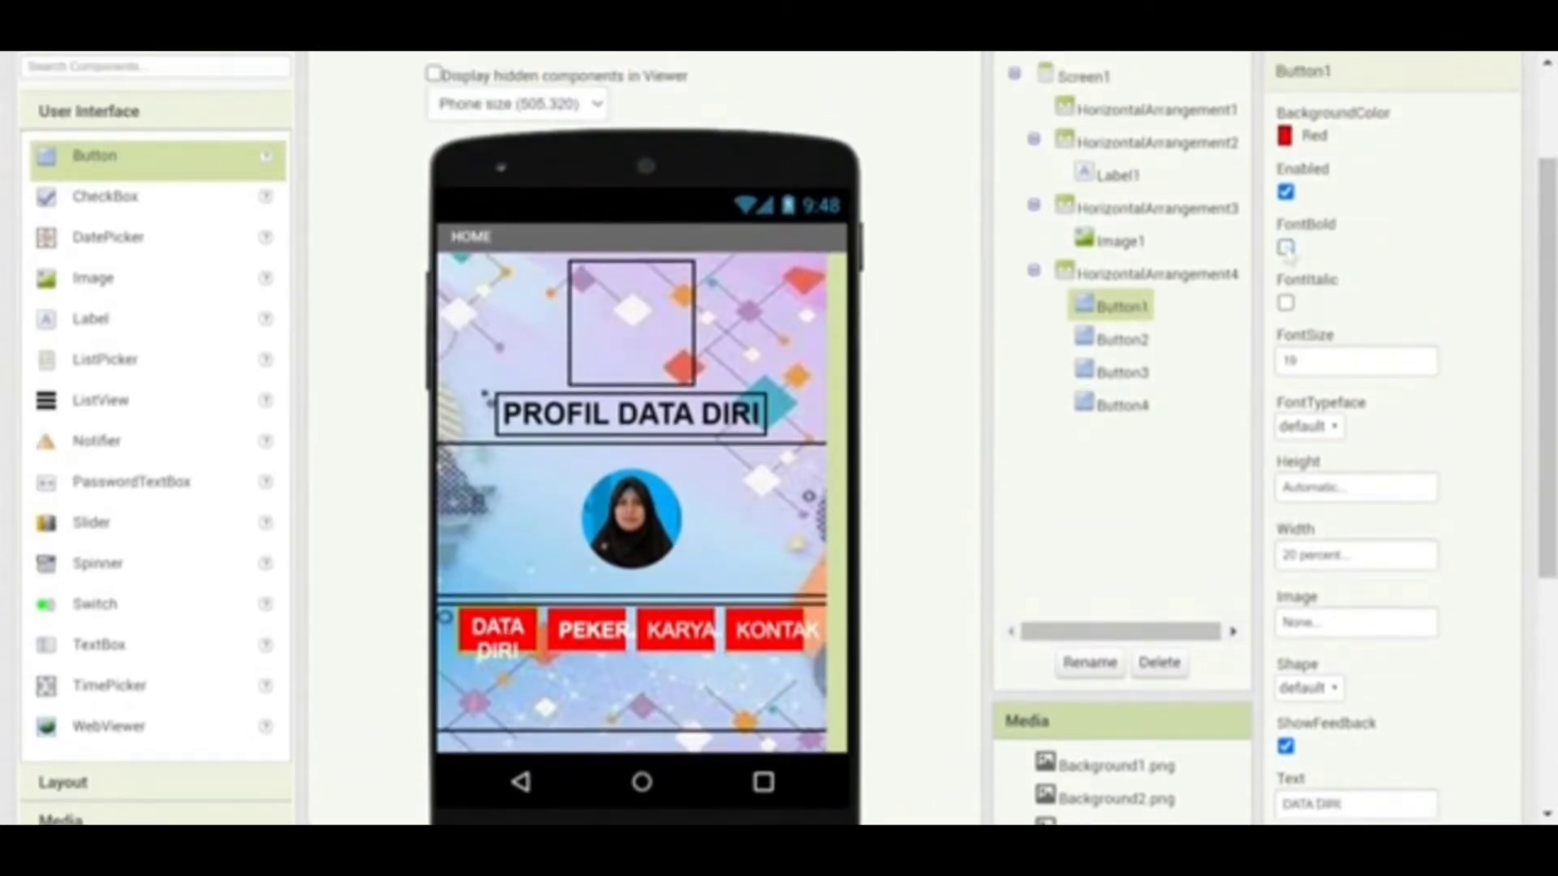
left_click(1128, 339, "ctrl")
left_click(1126, 339)
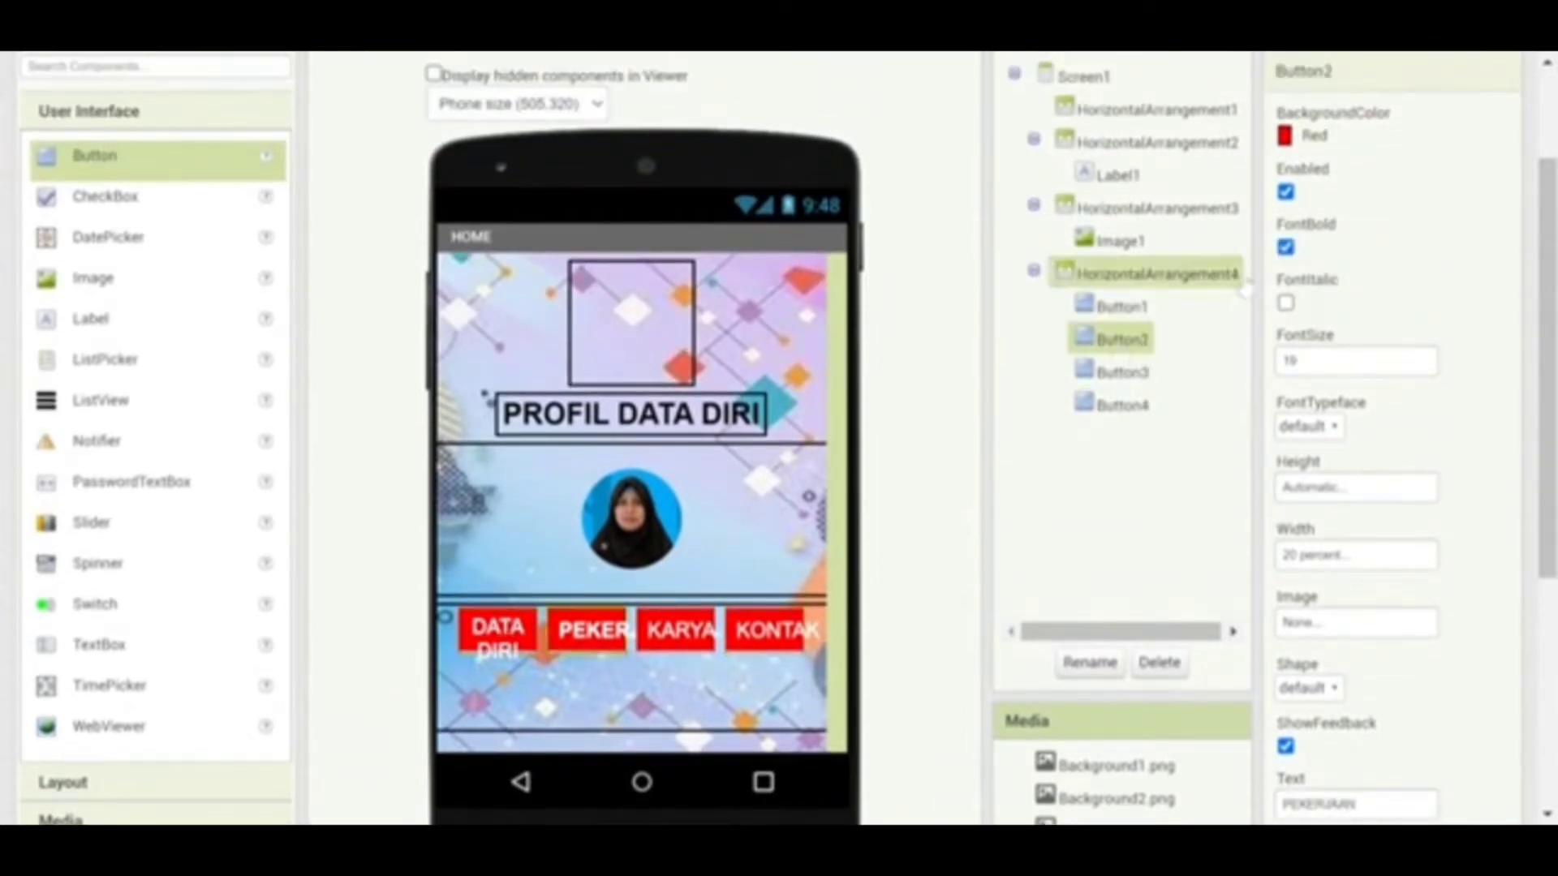
left_click(1285, 246)
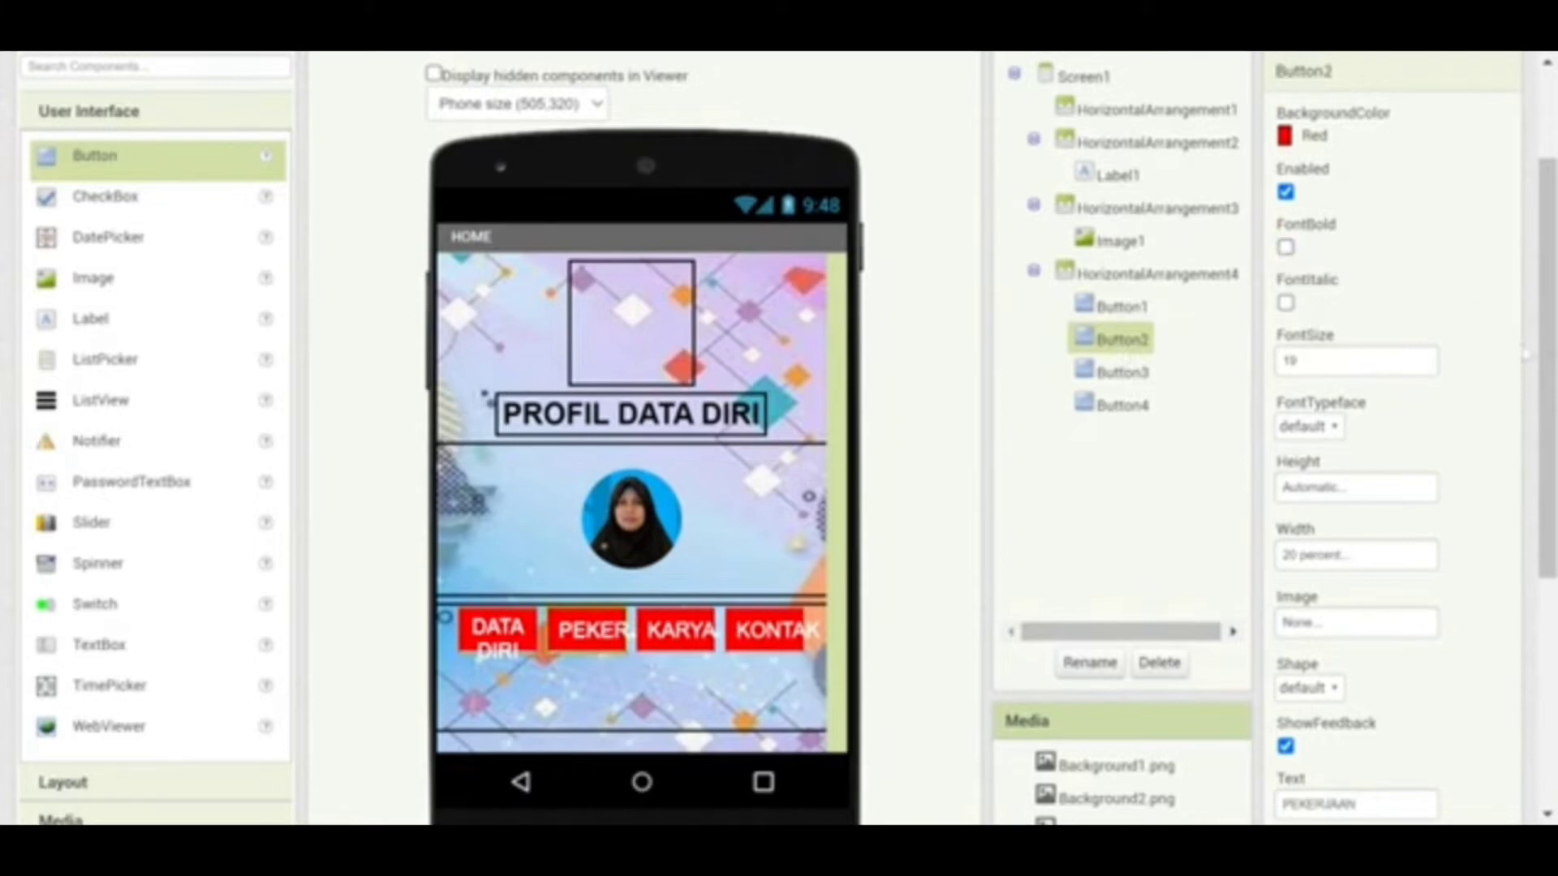
left_click_drag(1545, 373, 1545, 309)
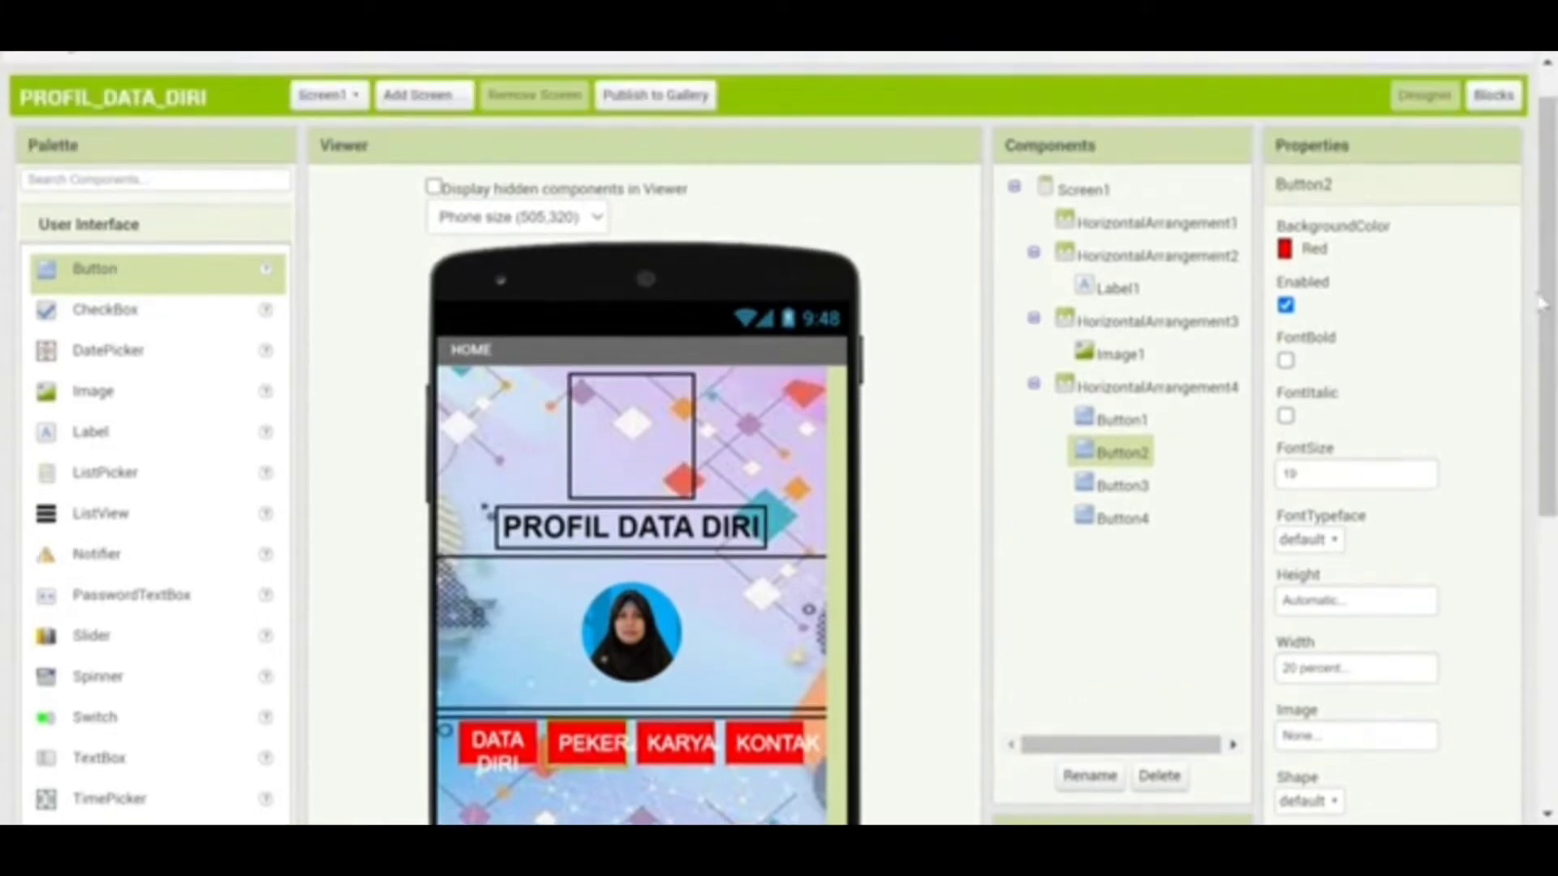
Add a new screen, abandoning the name DATA DIRI and keeping the default Screen2
left_click(421, 95)
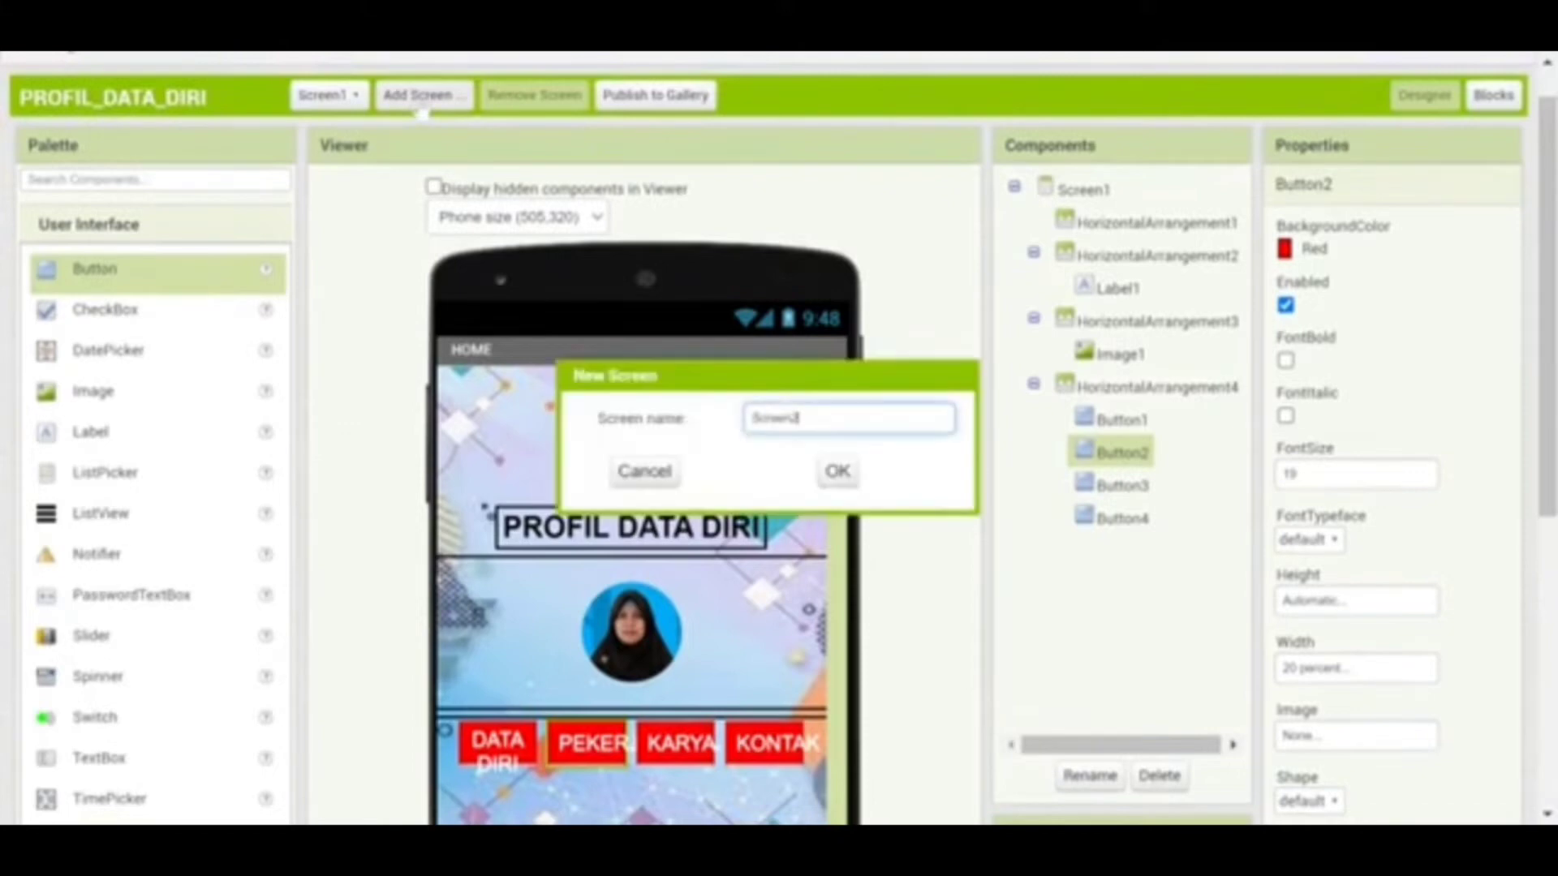
left_click_drag(799, 417, 712, 427)
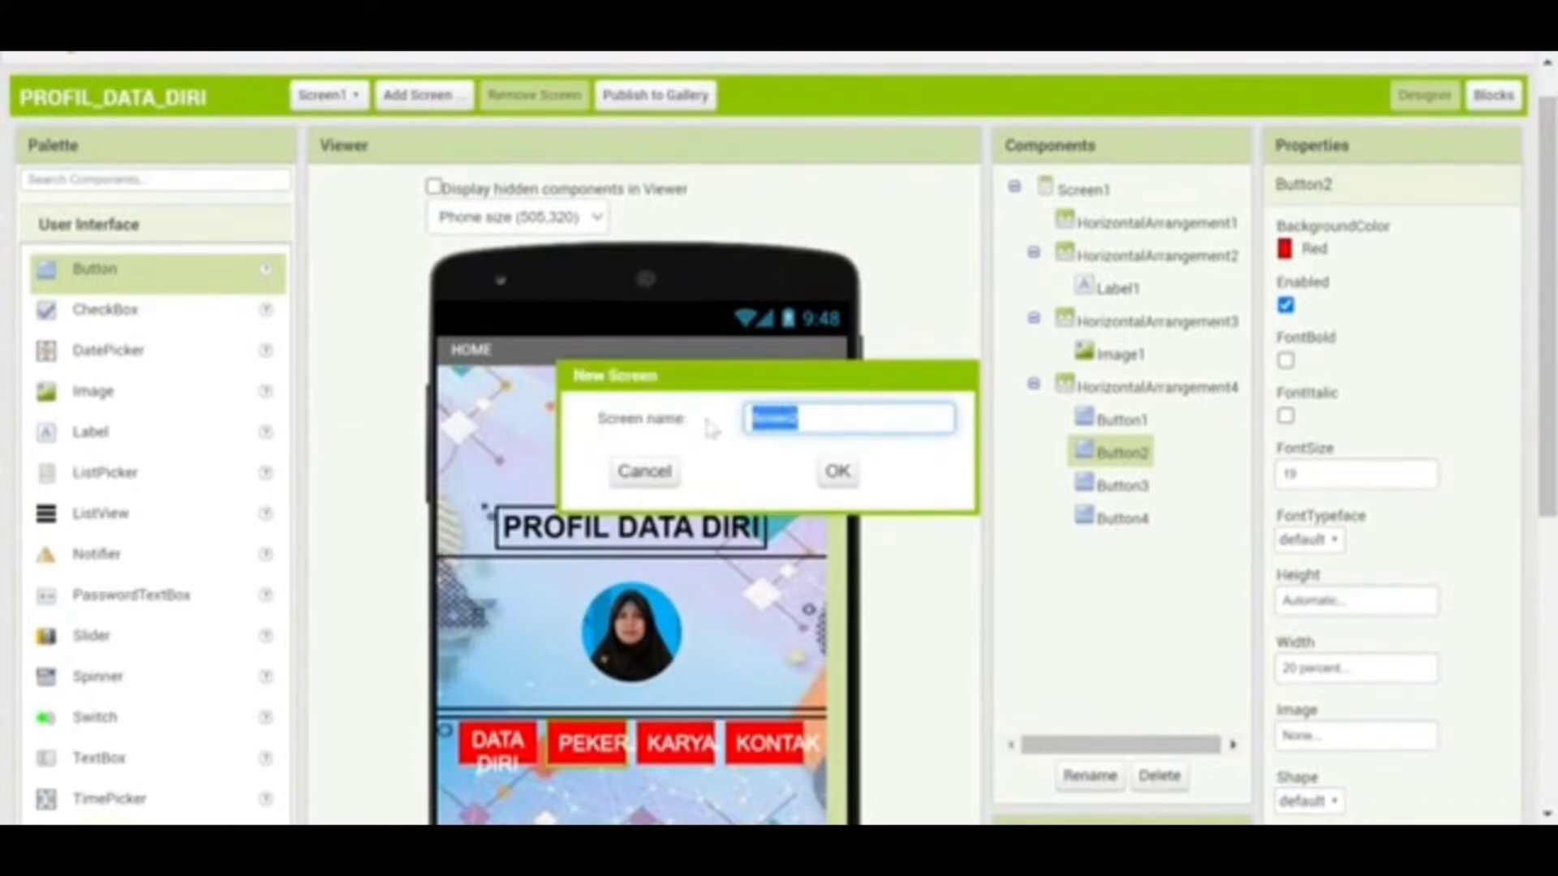
type("D")
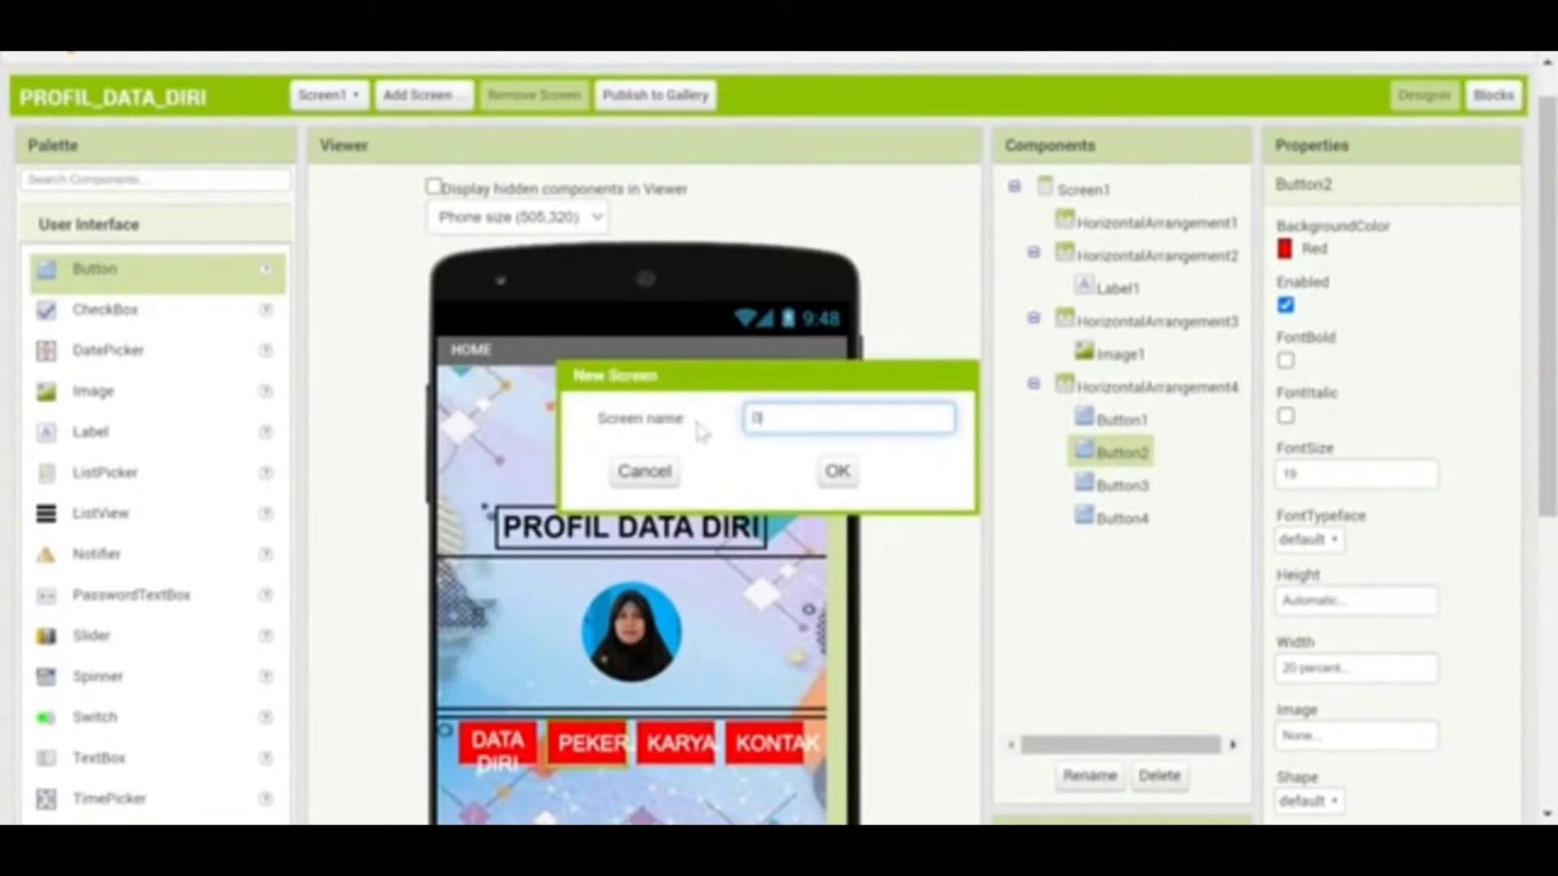
type("ATA DIRI")
left_click(832, 485)
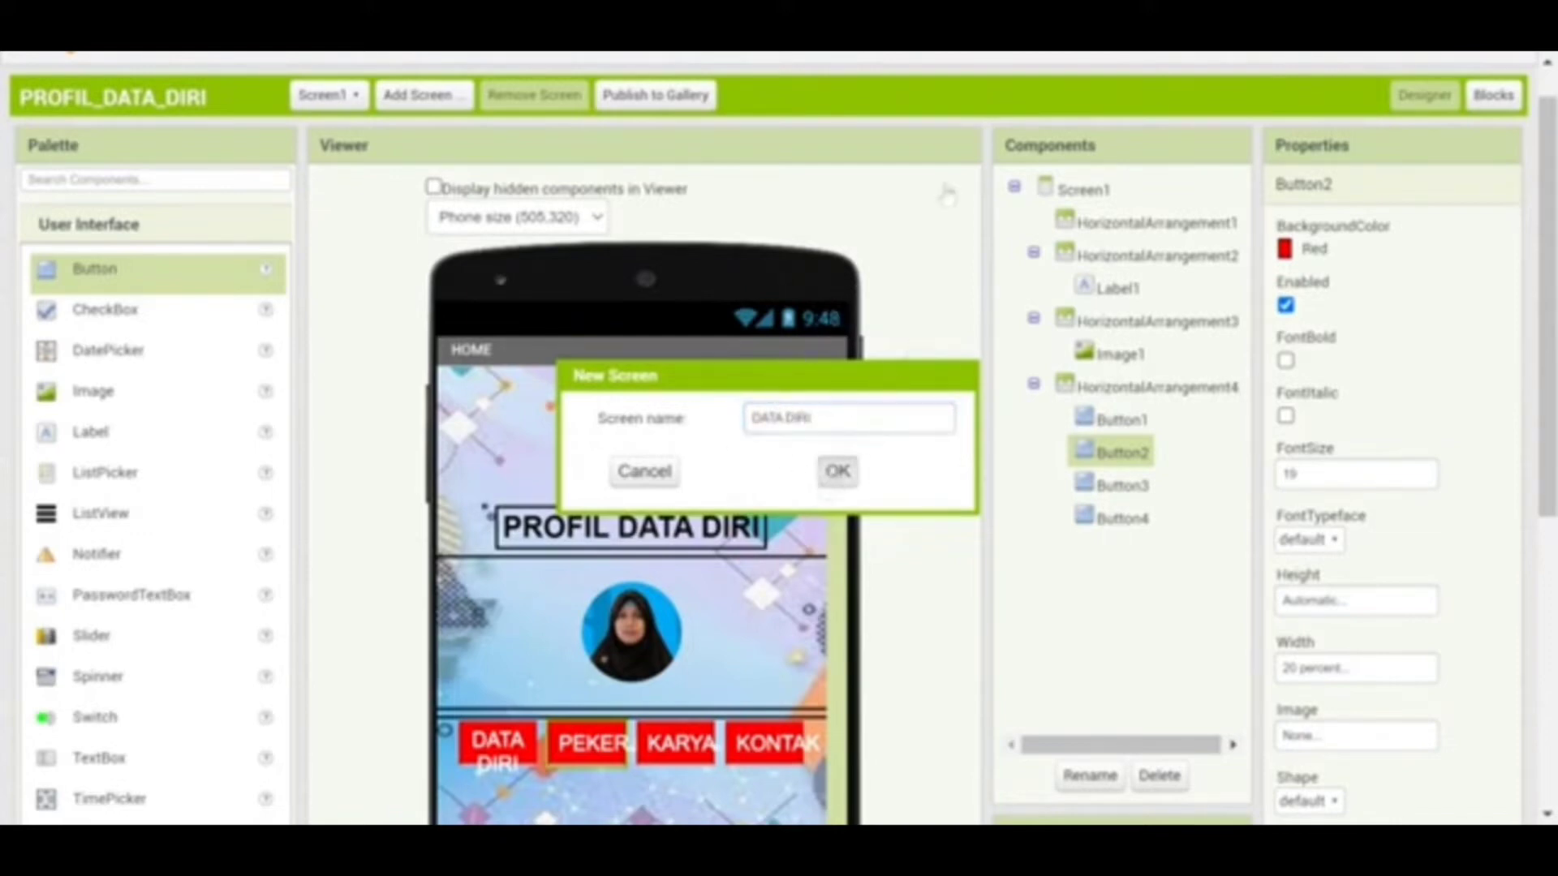
left_click(811, 418)
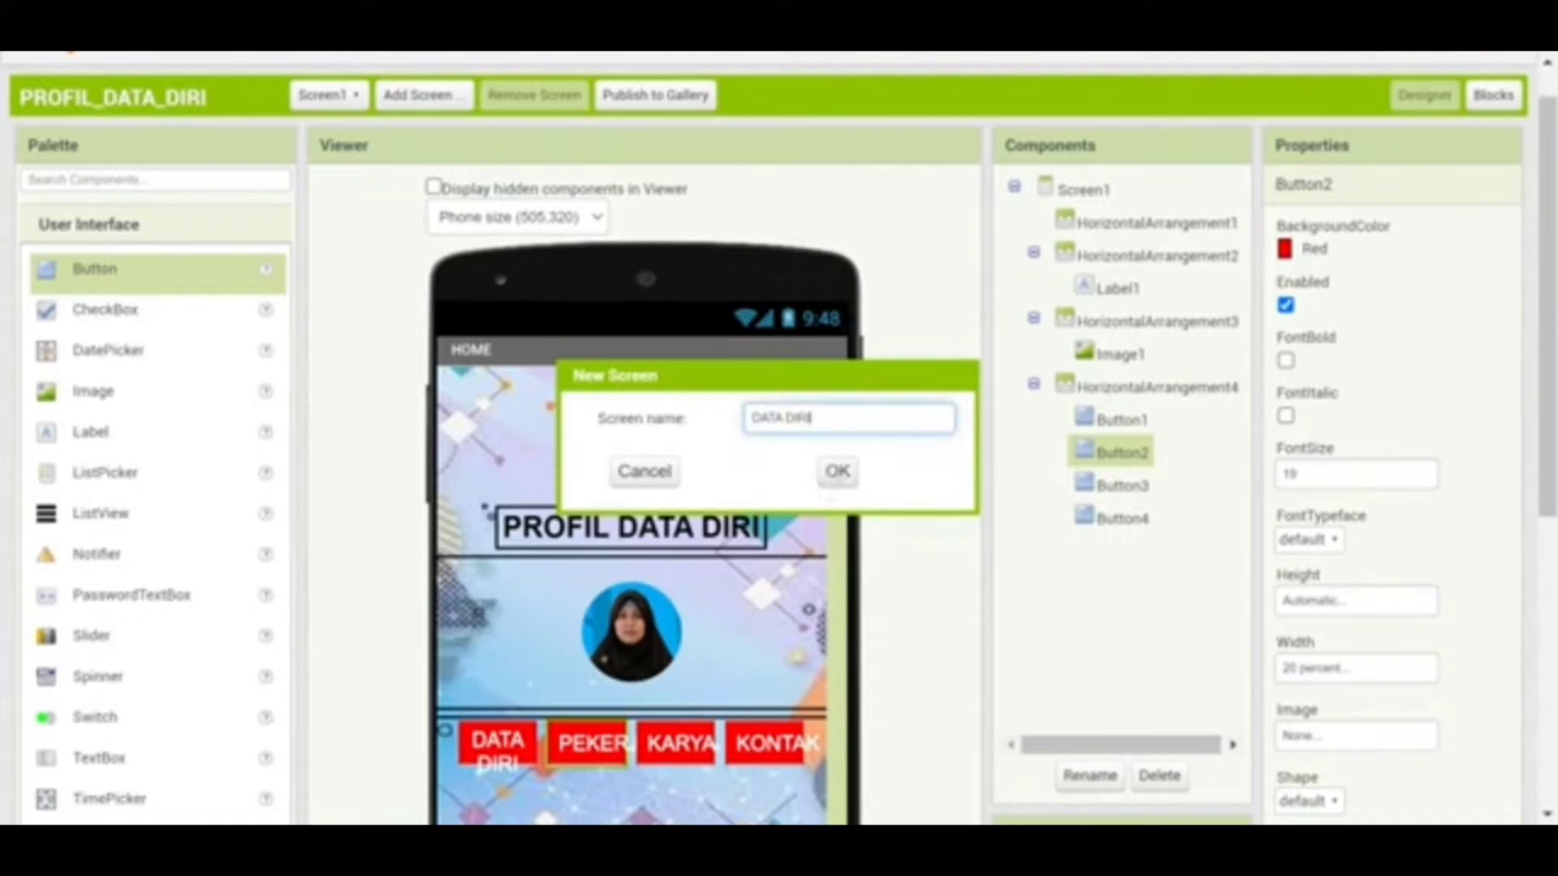
key("BackSpace")
key("BackSpace")
key("BackSpace")
key("BackSpace")
key("BackSpace")
key("BackSpace")
key("BackSpace")
key("BackSpace")
key("BackSpace")
key("BackSpace")
type("Pe")
left_click(837, 470)
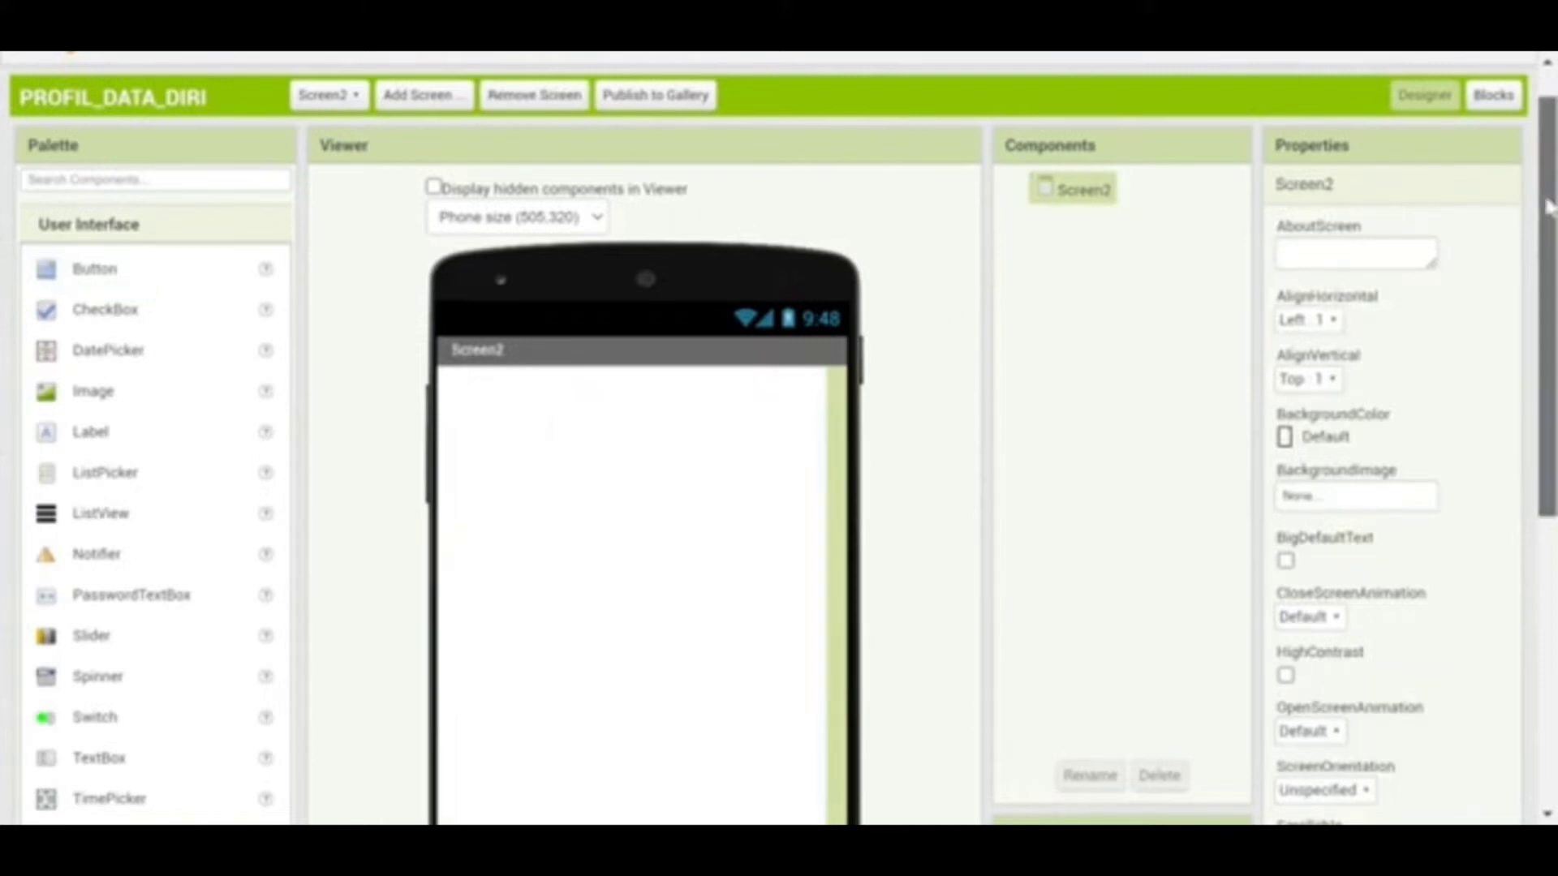
Give Screen2 the Background2.png backdrop and set its AlignHorizontal to Center : 3
left_click_drag(1547, 207, 1547, 237)
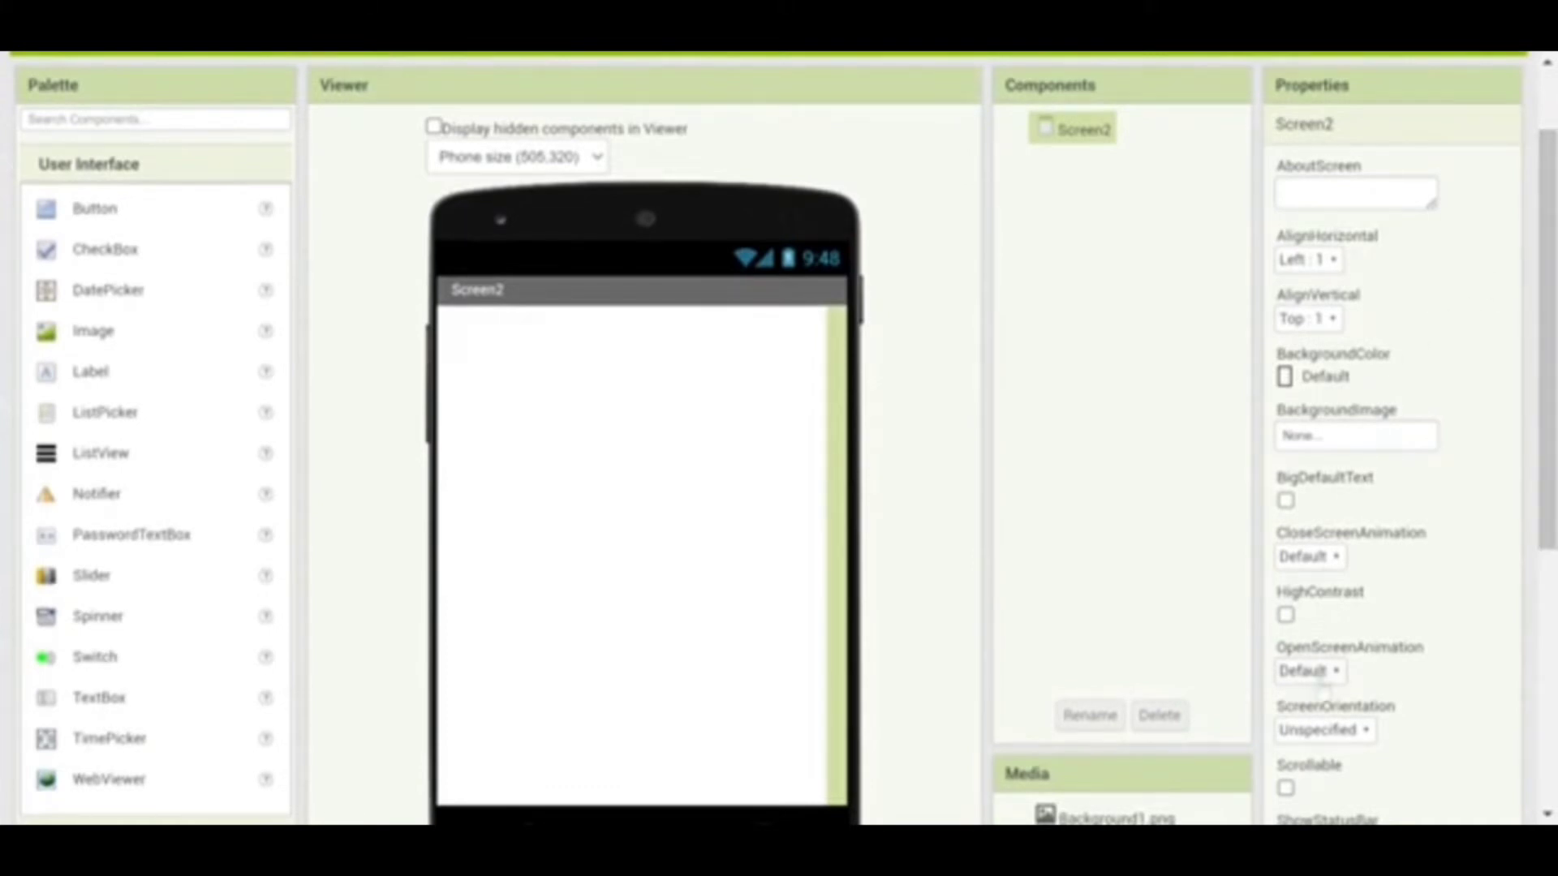
left_click(1309, 446)
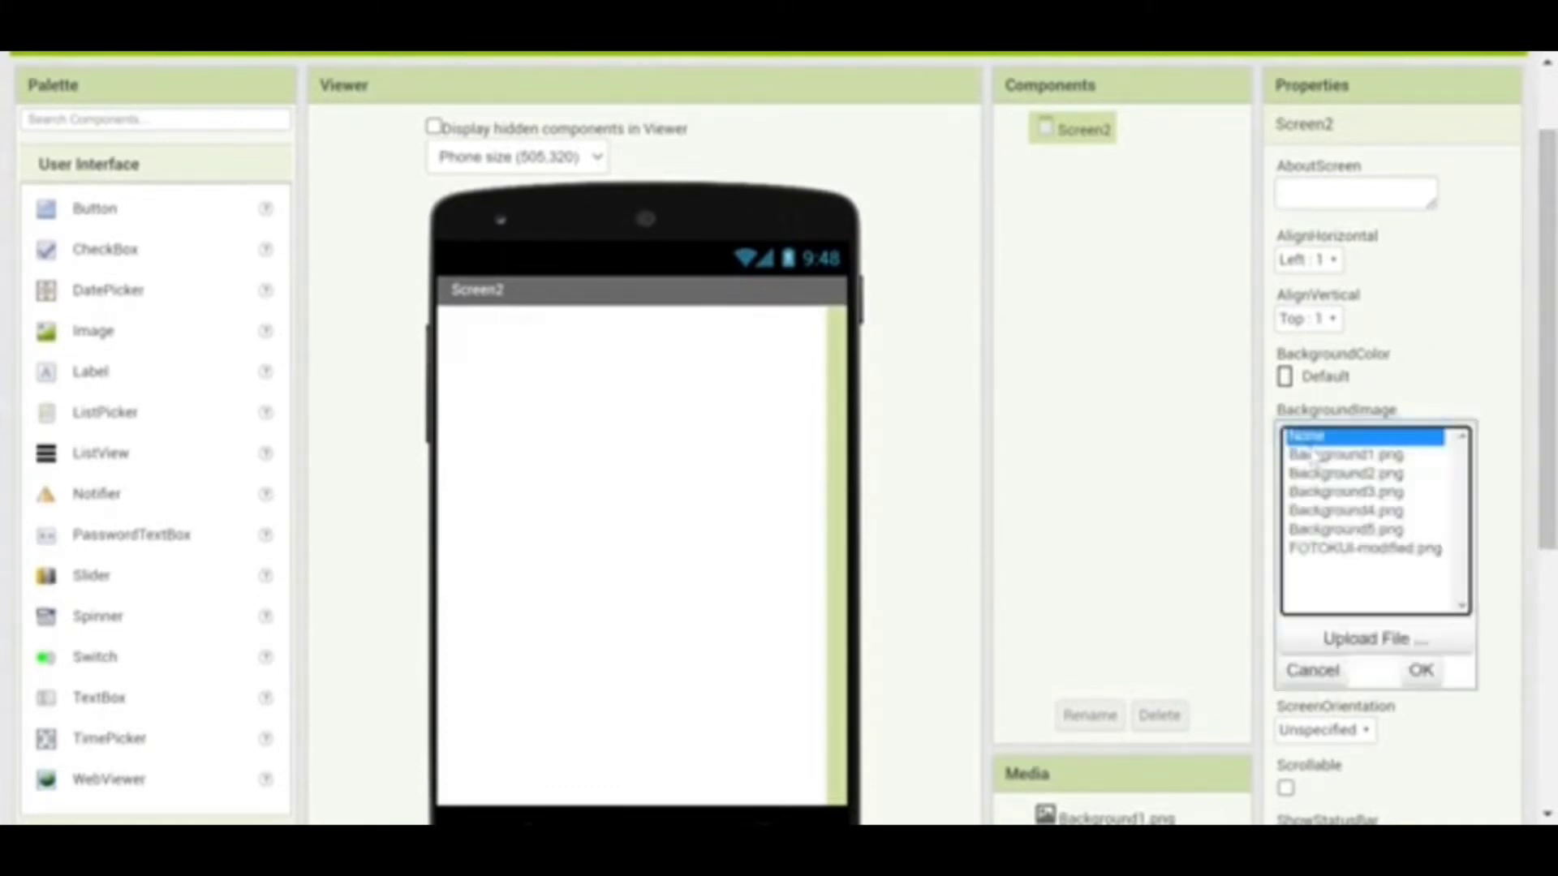
left_click(1322, 475)
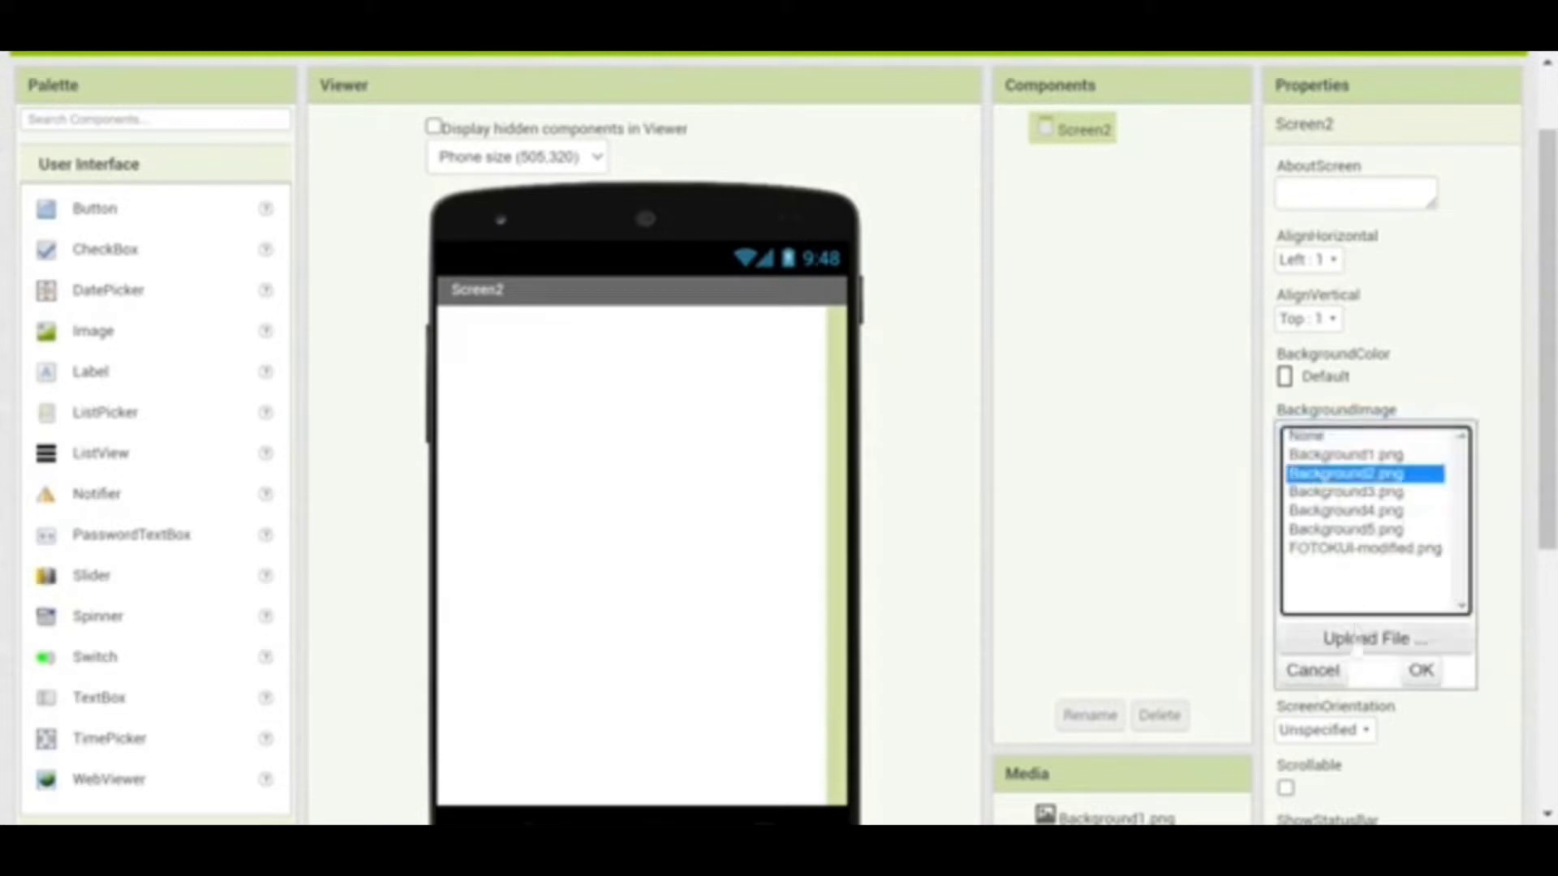
left_click(1419, 671)
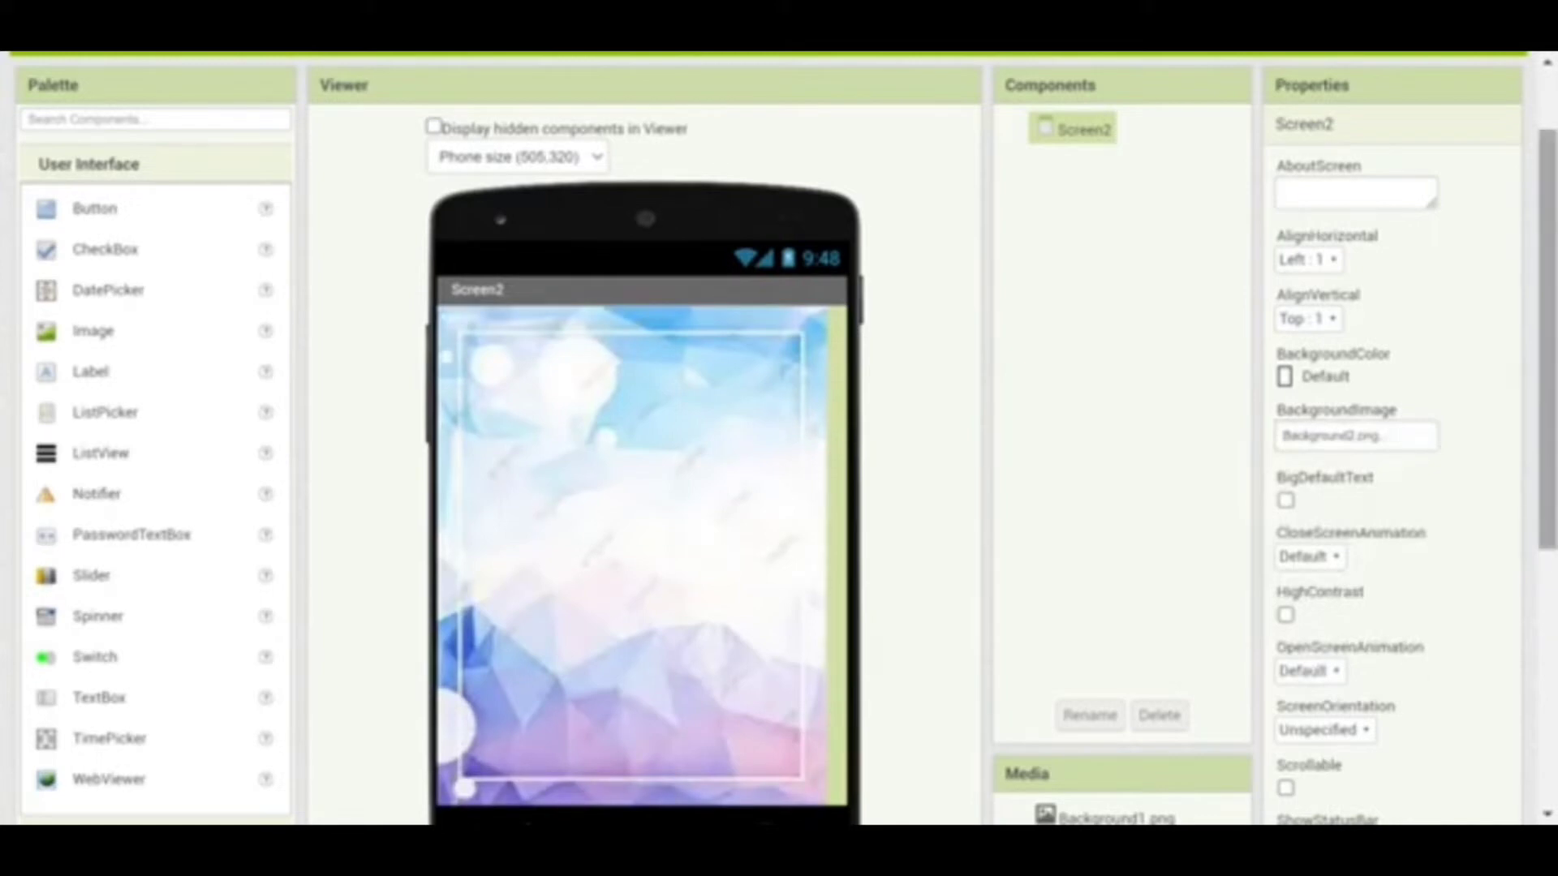
left_click(1332, 261)
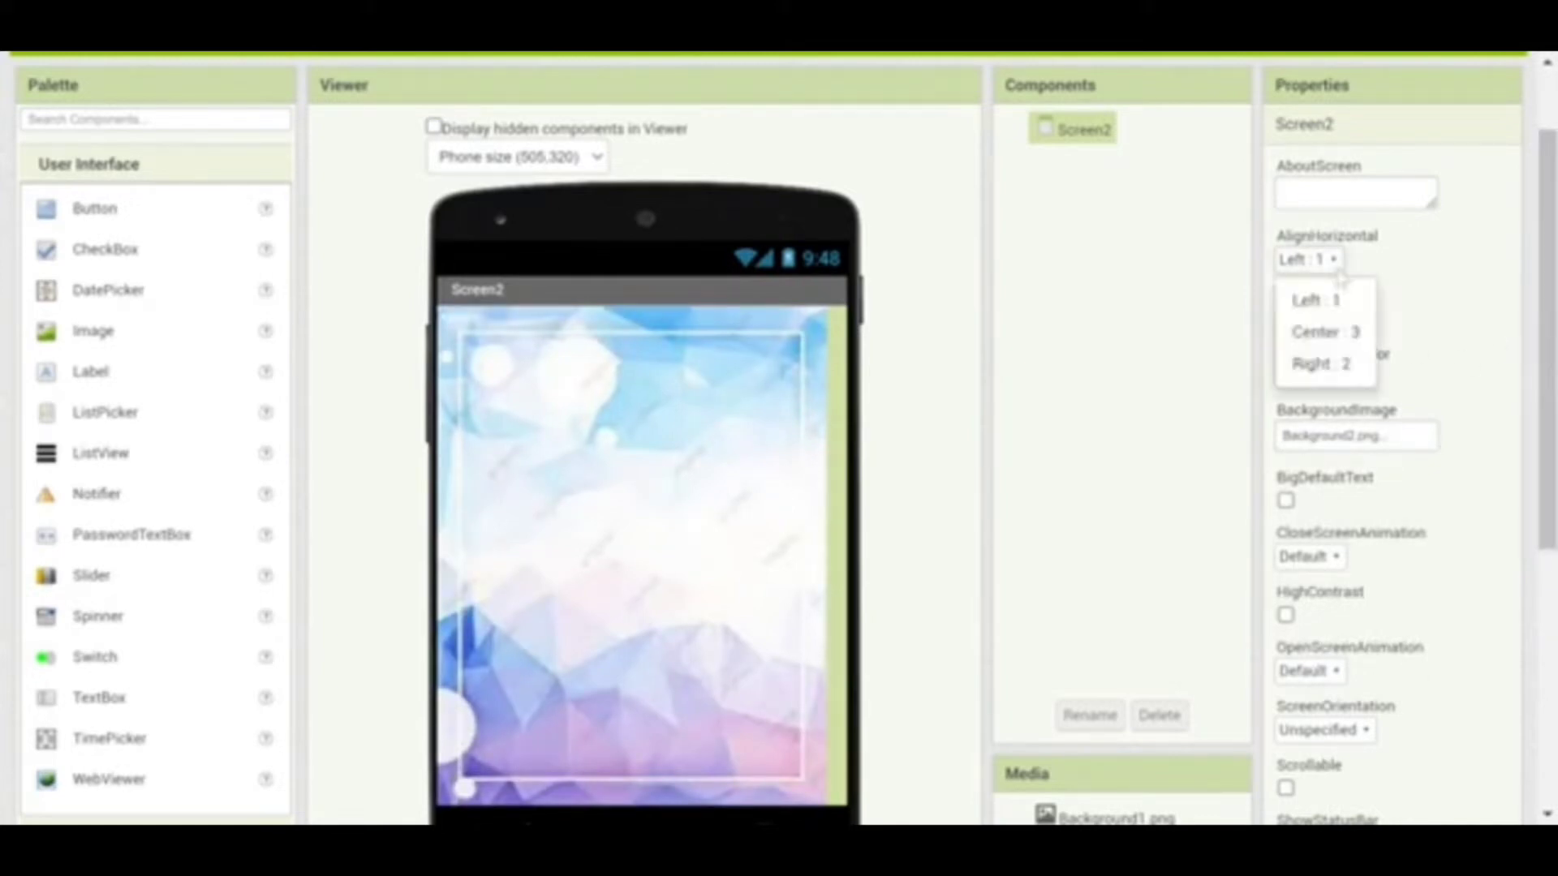
left_click(1331, 336)
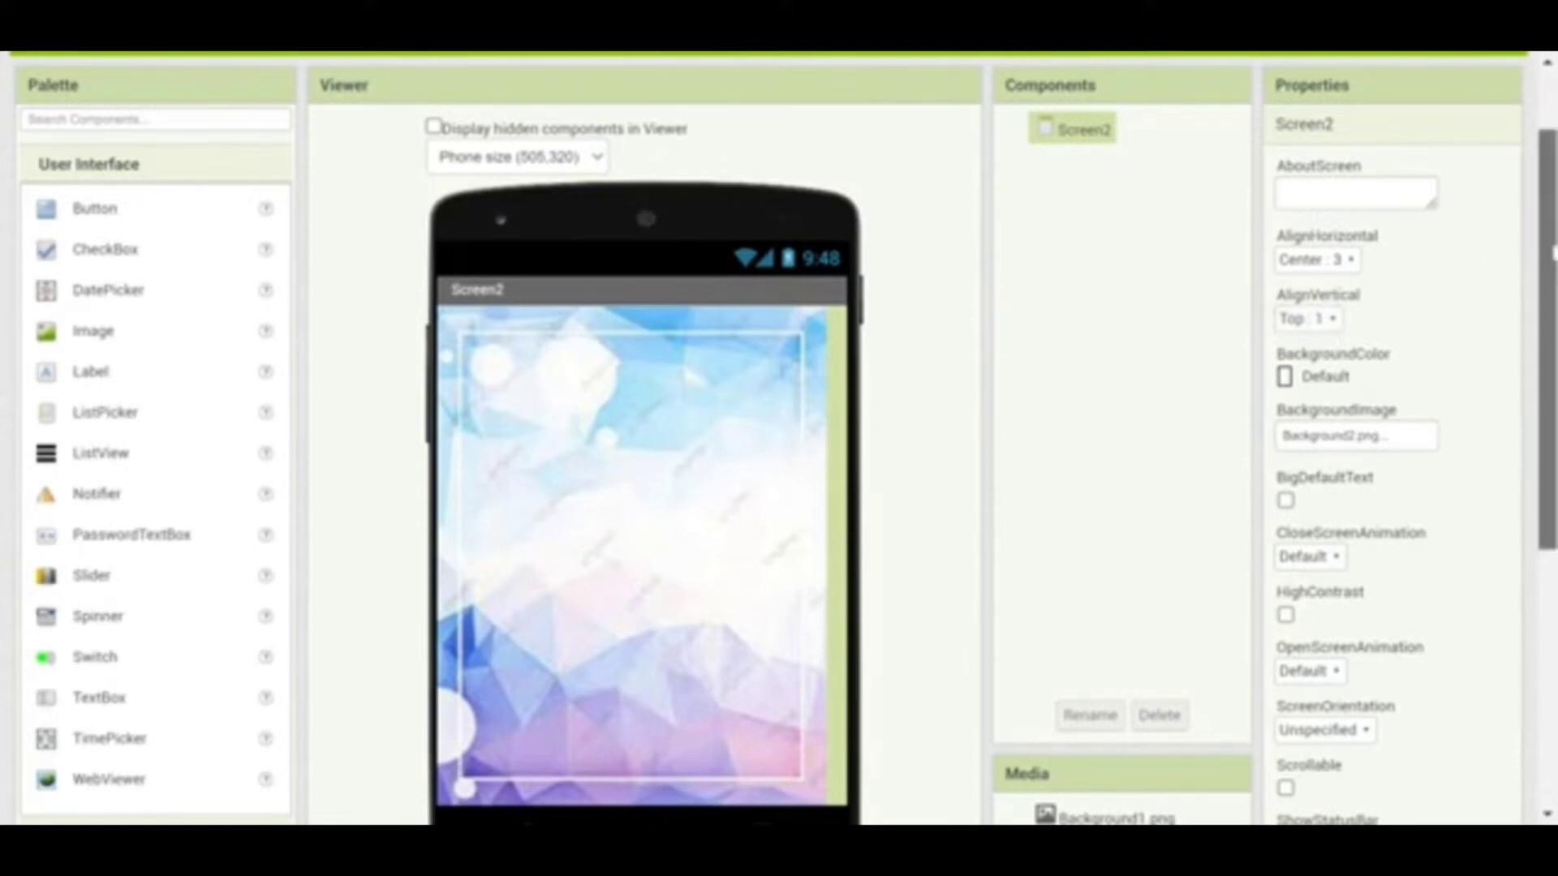
left_click_drag(1546, 251, 1547, 327)
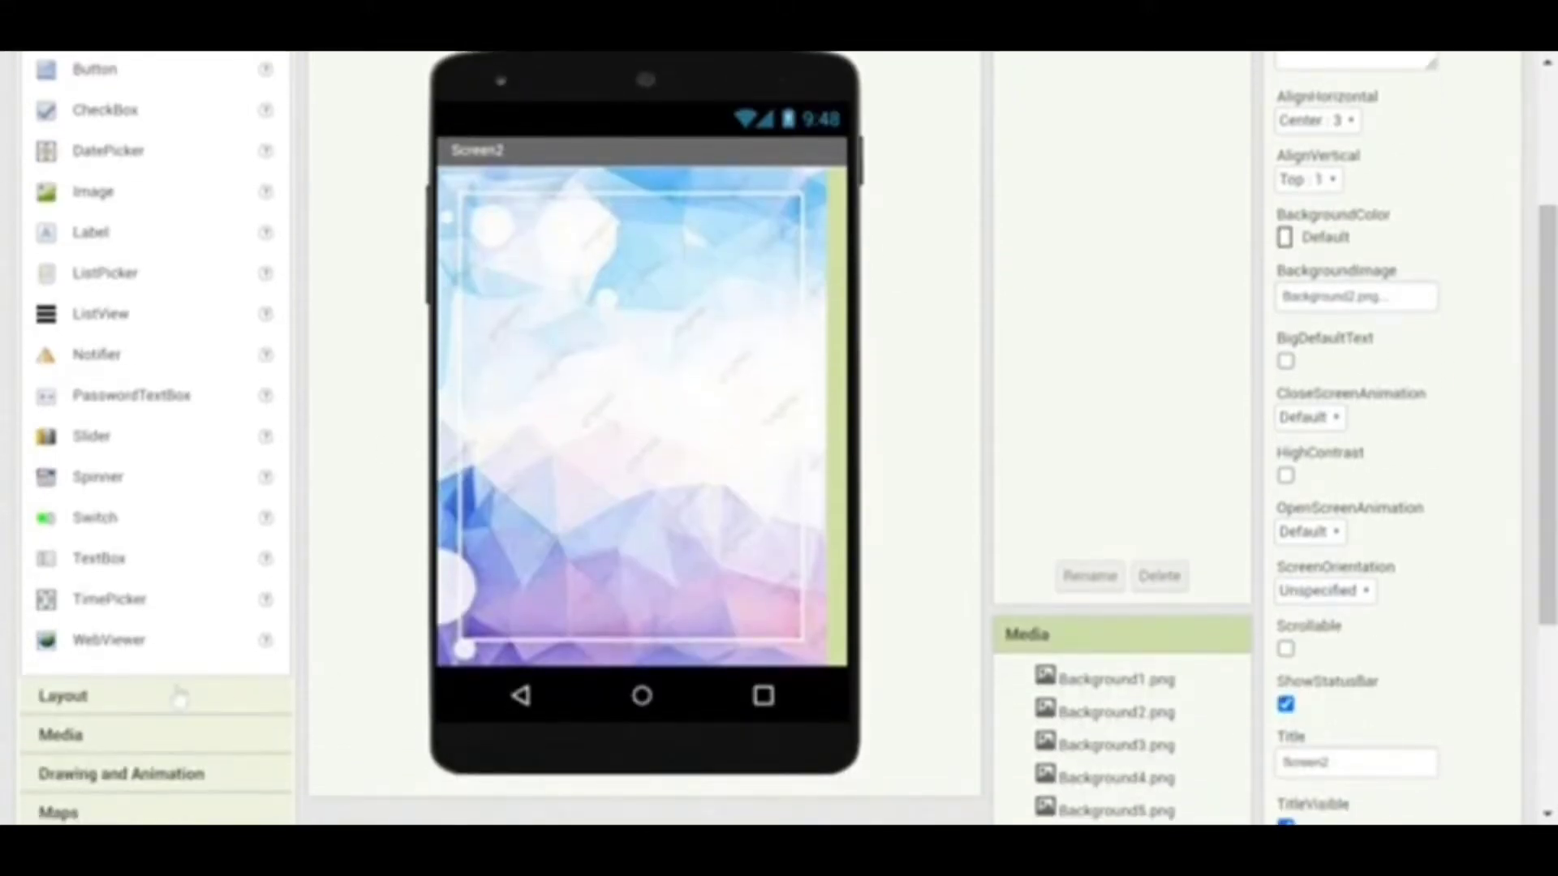
Stack three HorizontalArrangements from the Layout palette onto Screen2
left_click(178, 696)
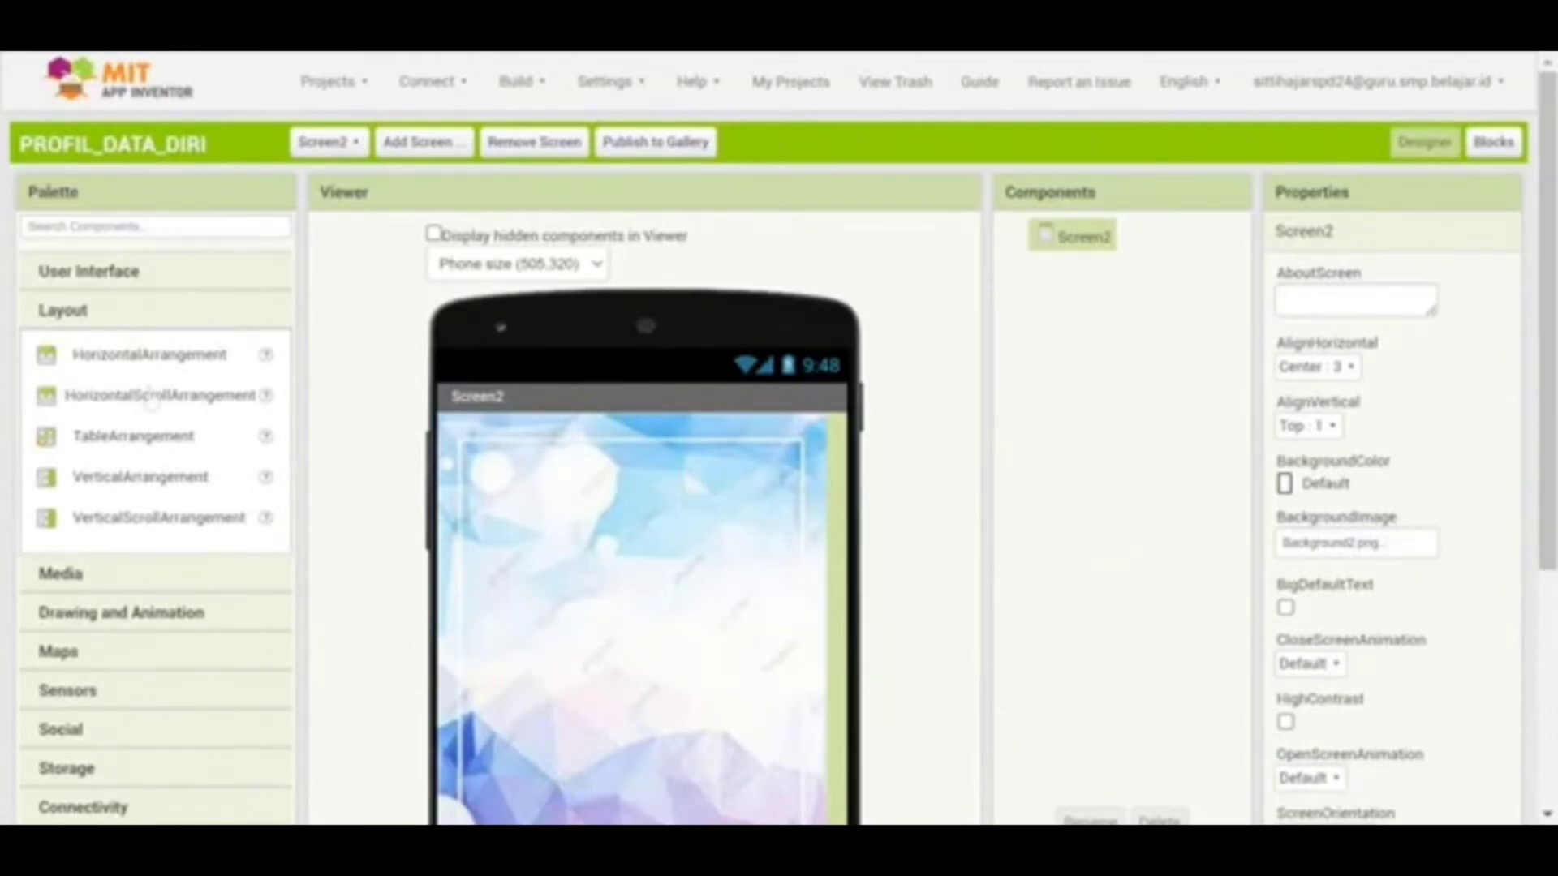
left_click_drag(140, 377, 548, 491)
left_click_drag(150, 375, 627, 617)
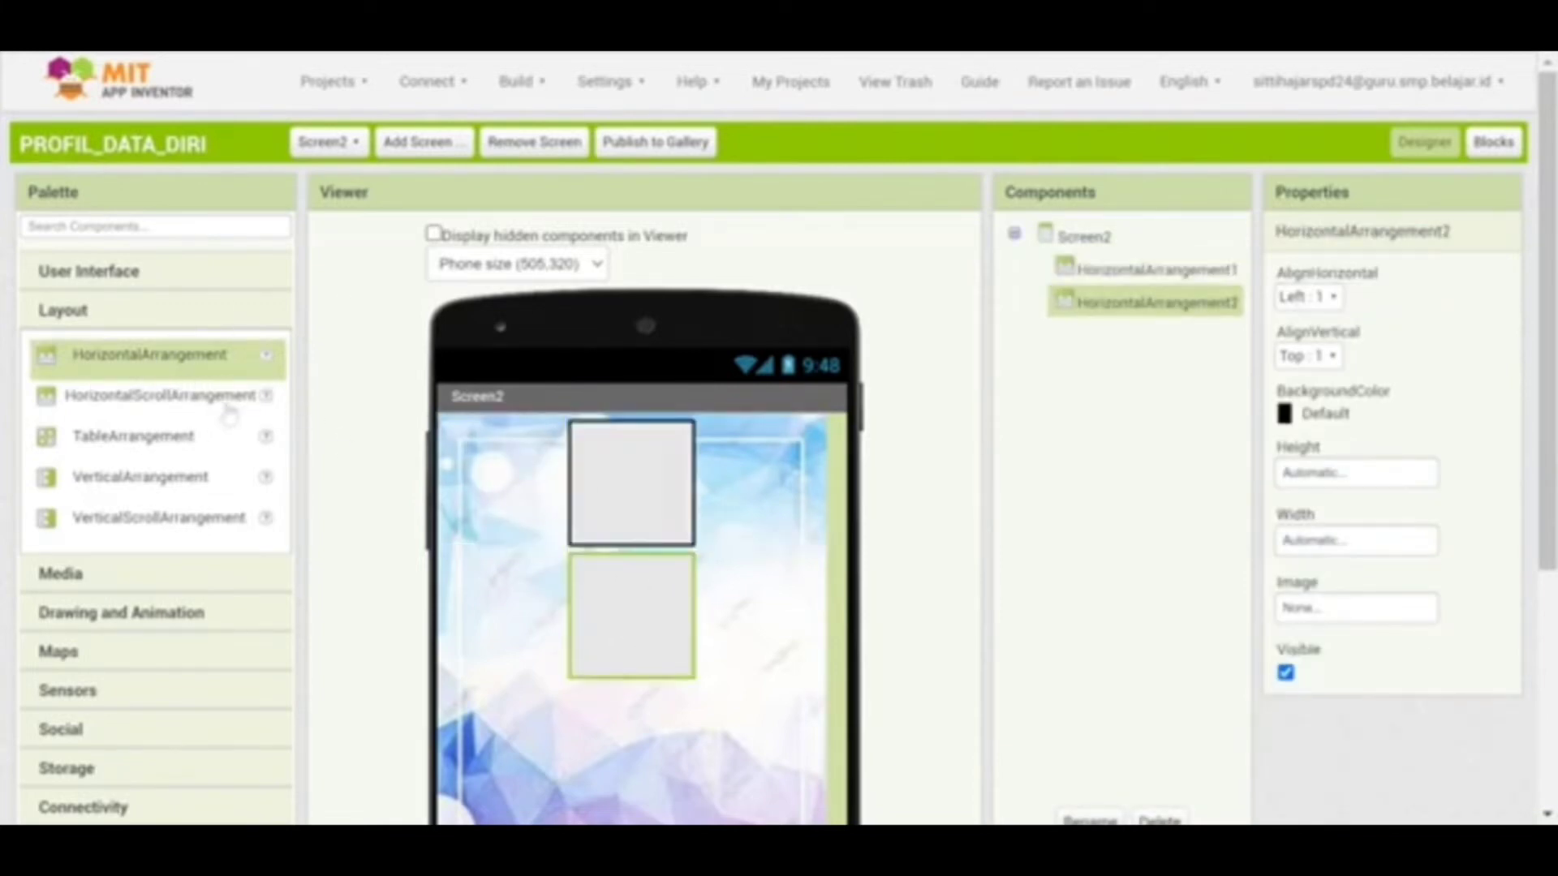
left_click_drag(174, 372, 631, 765)
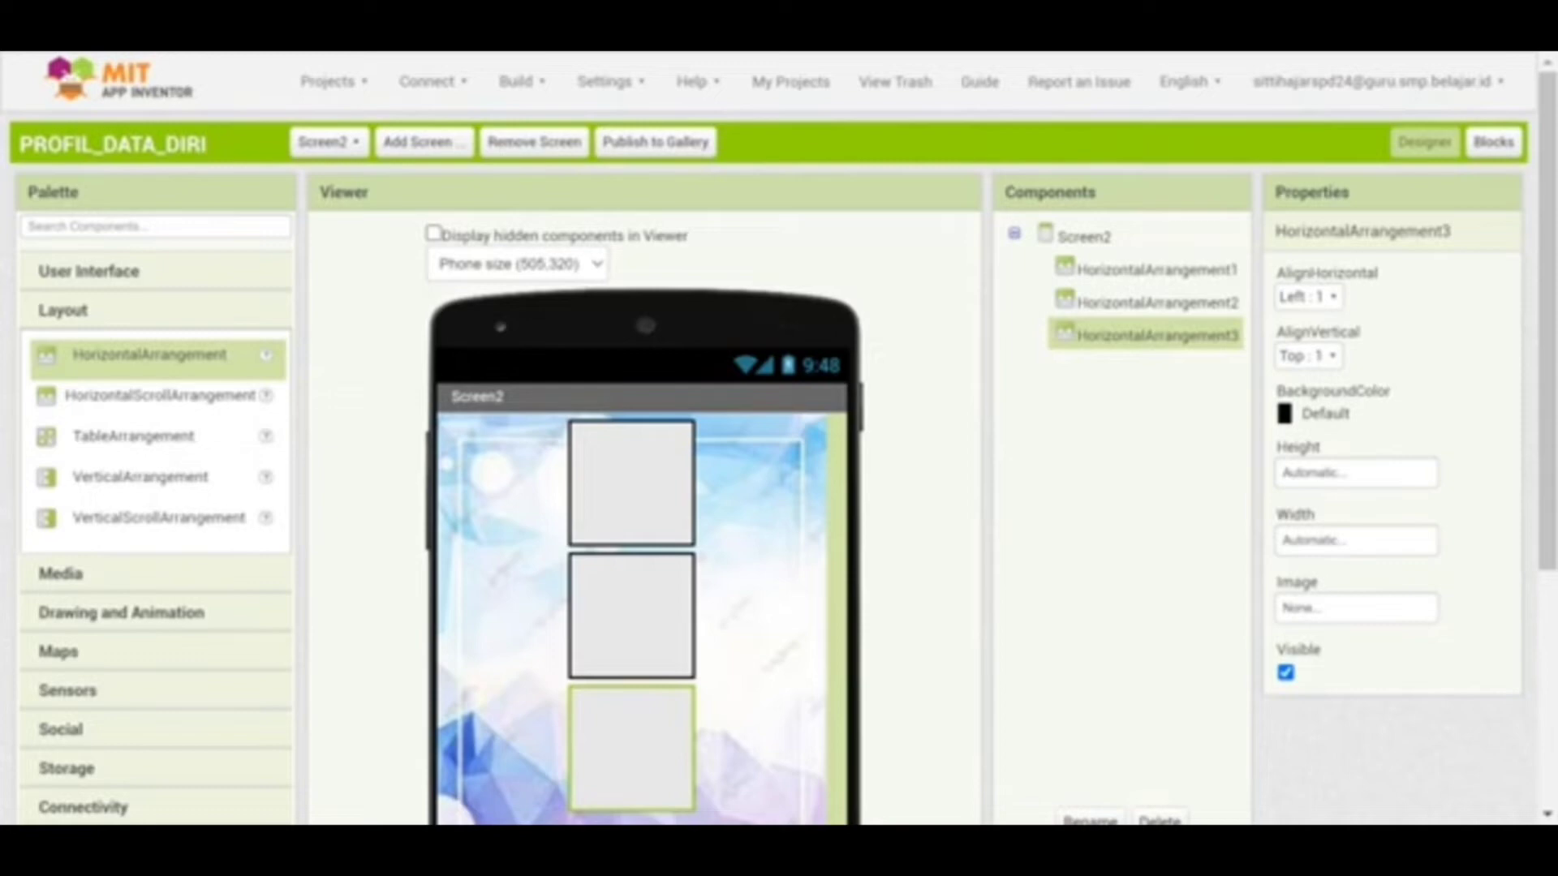
Set BackgroundColor None on the first two arrangements and centre the middle one horizontally
left_click(643, 493)
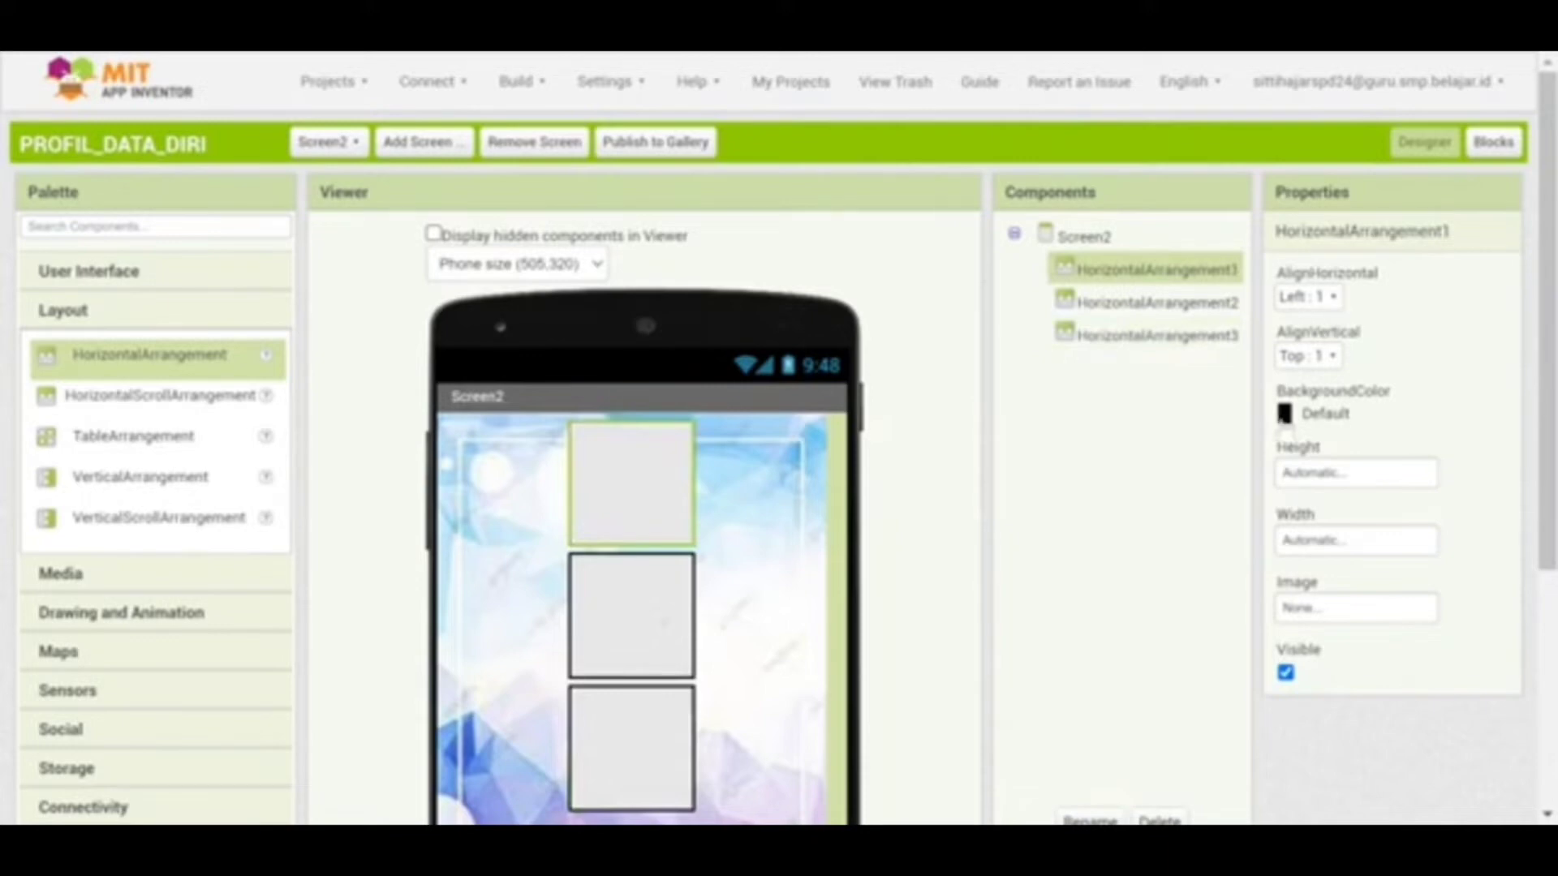
left_click(1296, 415)
left_click(1308, 462)
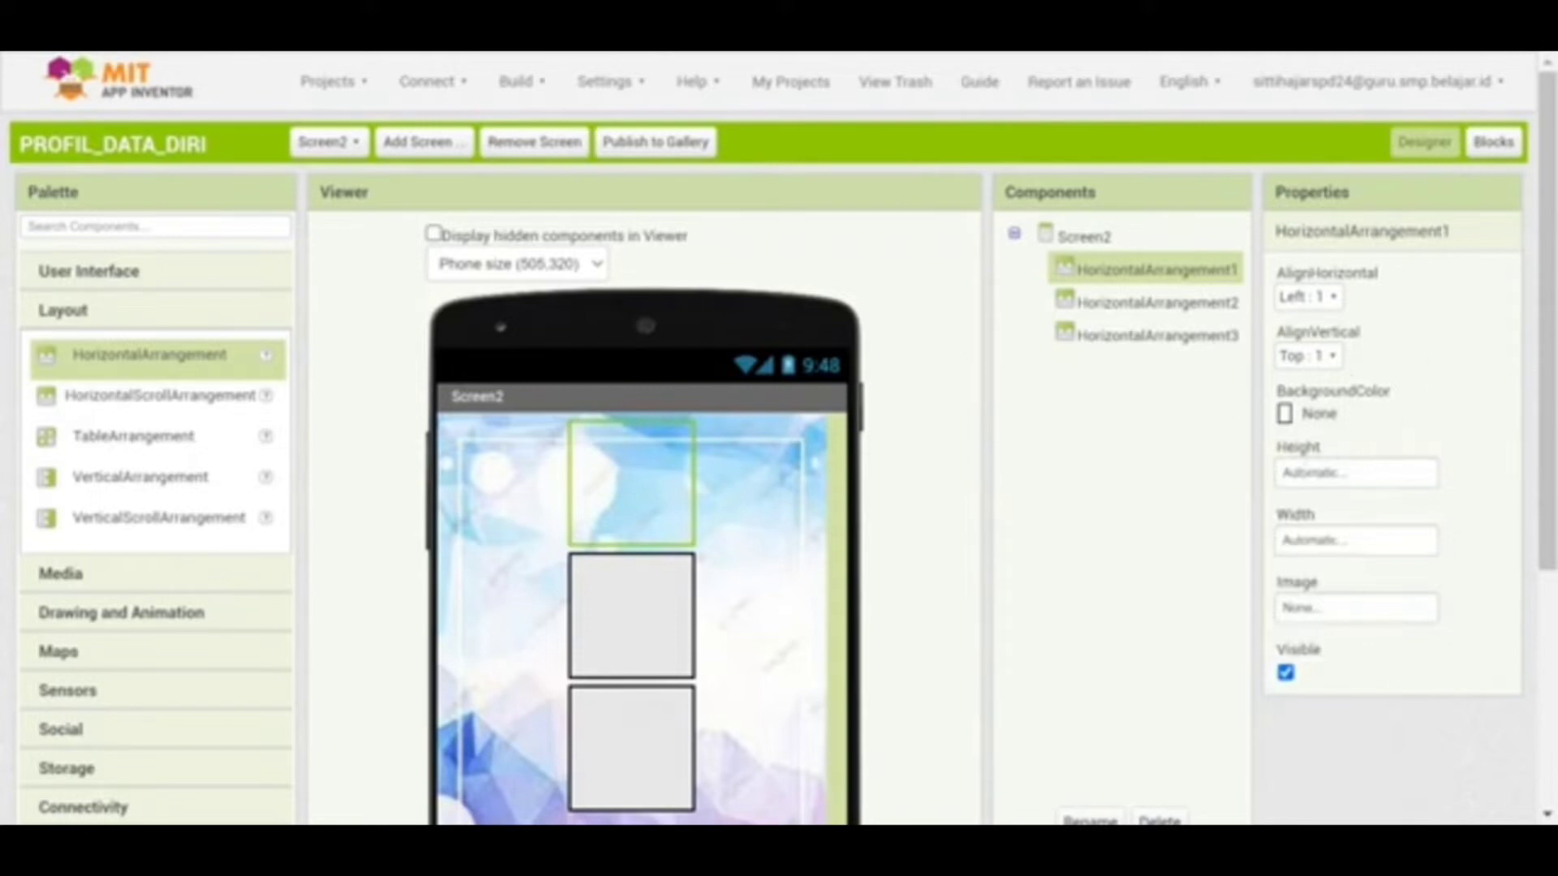
left_click(649, 586)
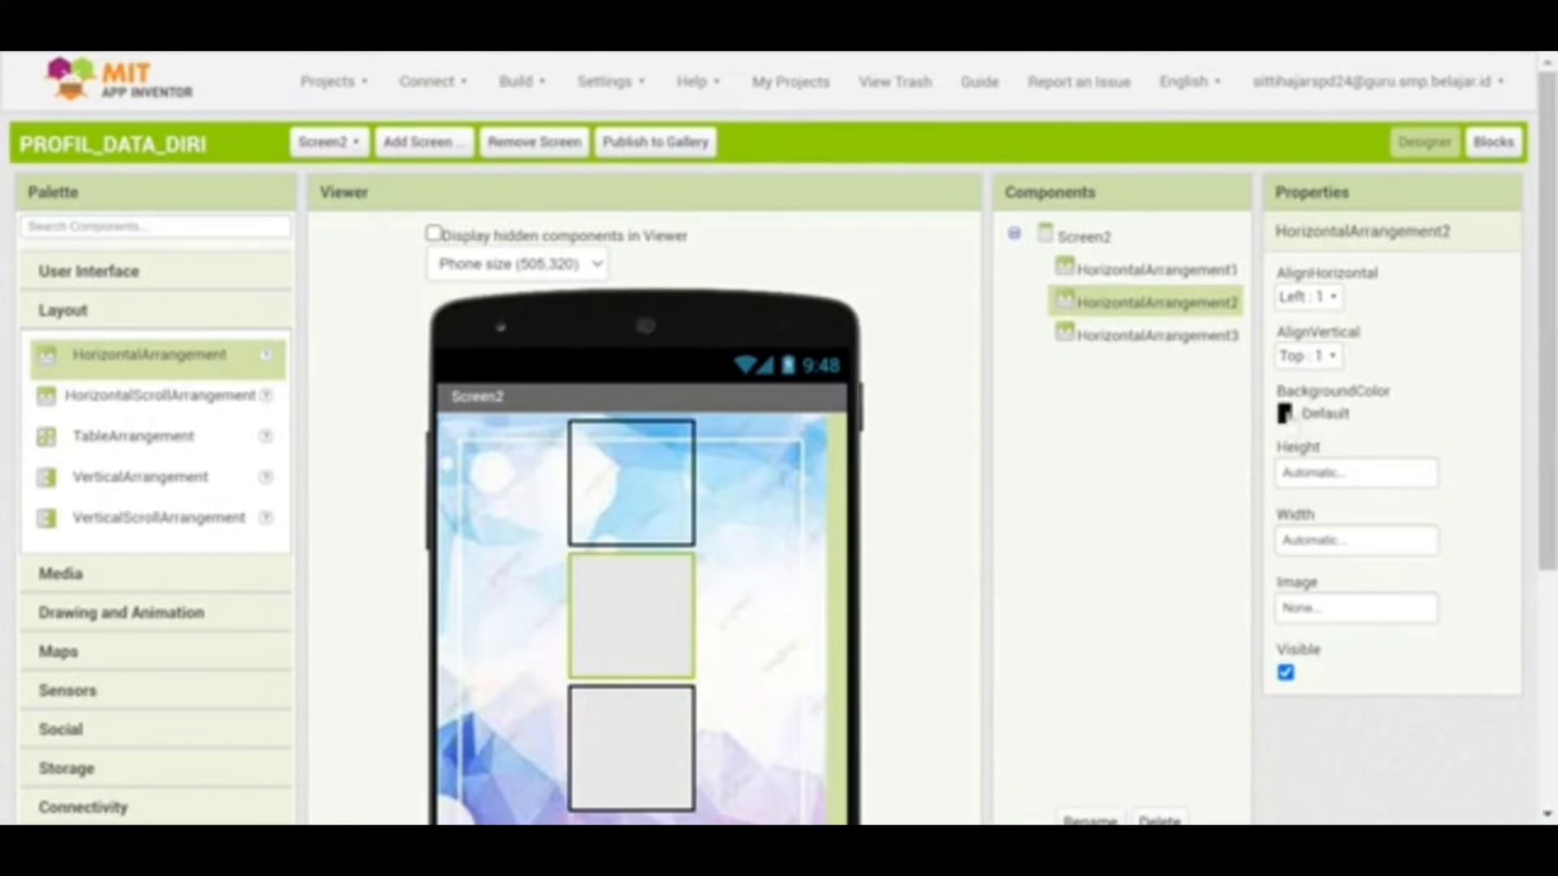
left_click(1284, 414)
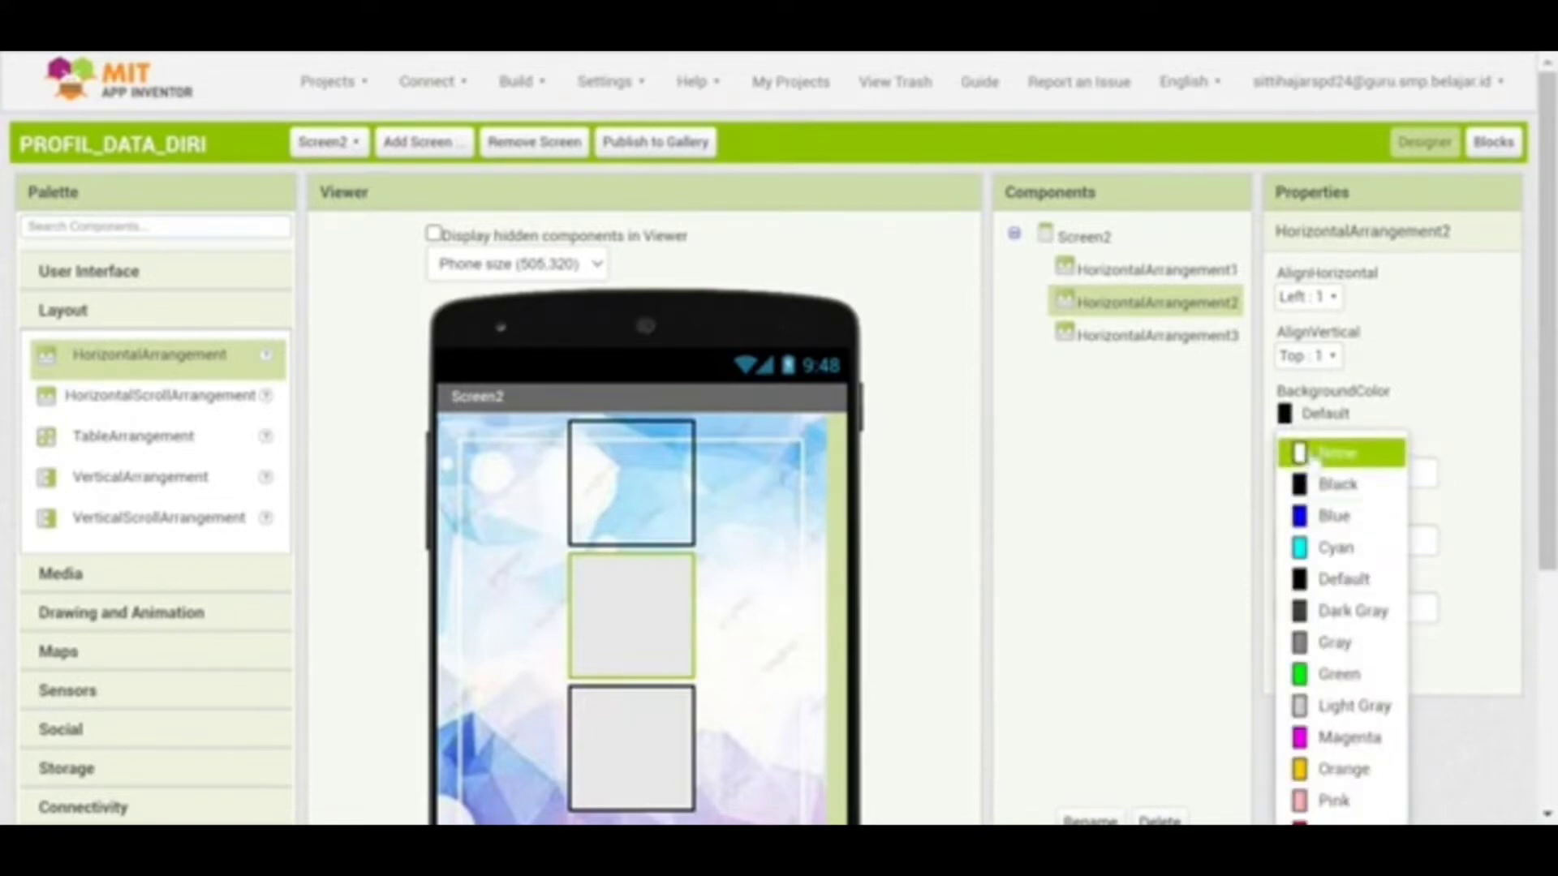
left_click(1336, 452)
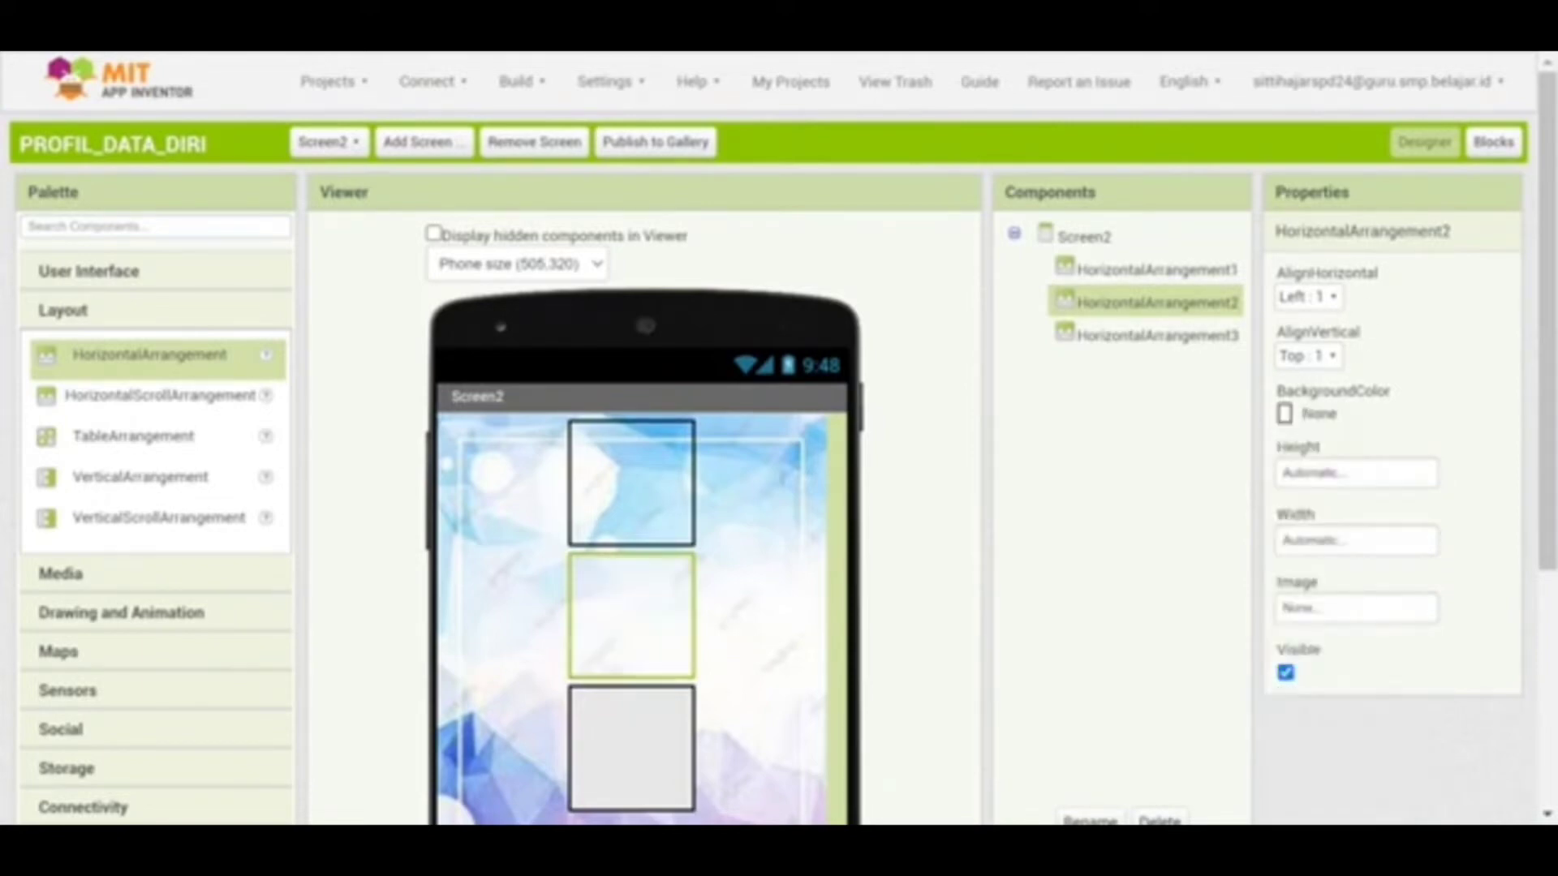
left_click(1322, 297)
left_click(1330, 370)
left_click(162, 276)
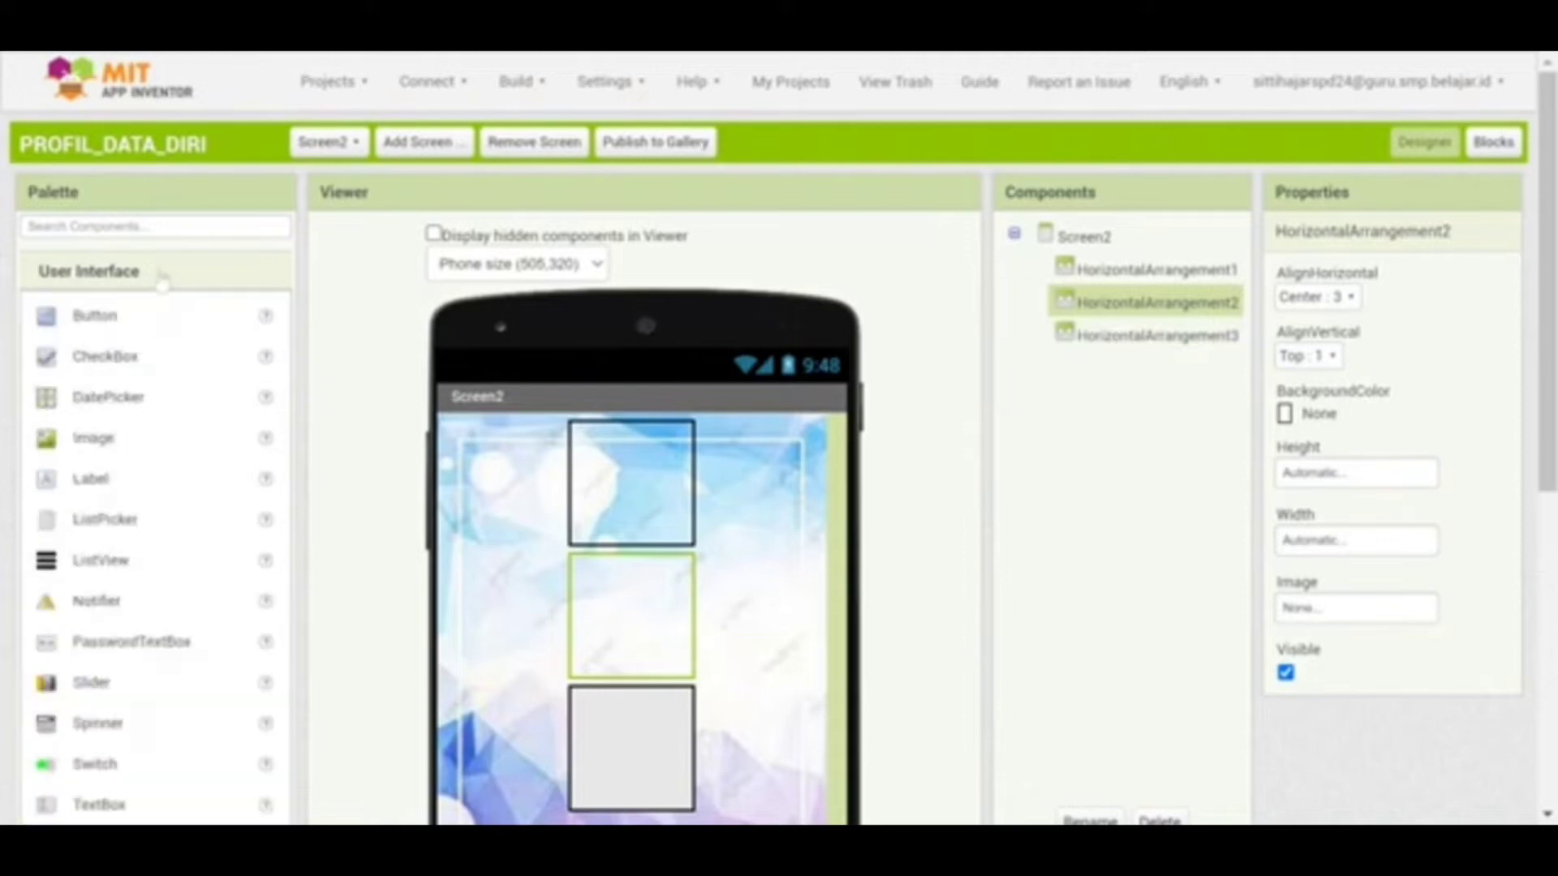
Place an Image in the middle arrangement showing FOTOKU-modified.png
left_click_drag(95, 439, 643, 611)
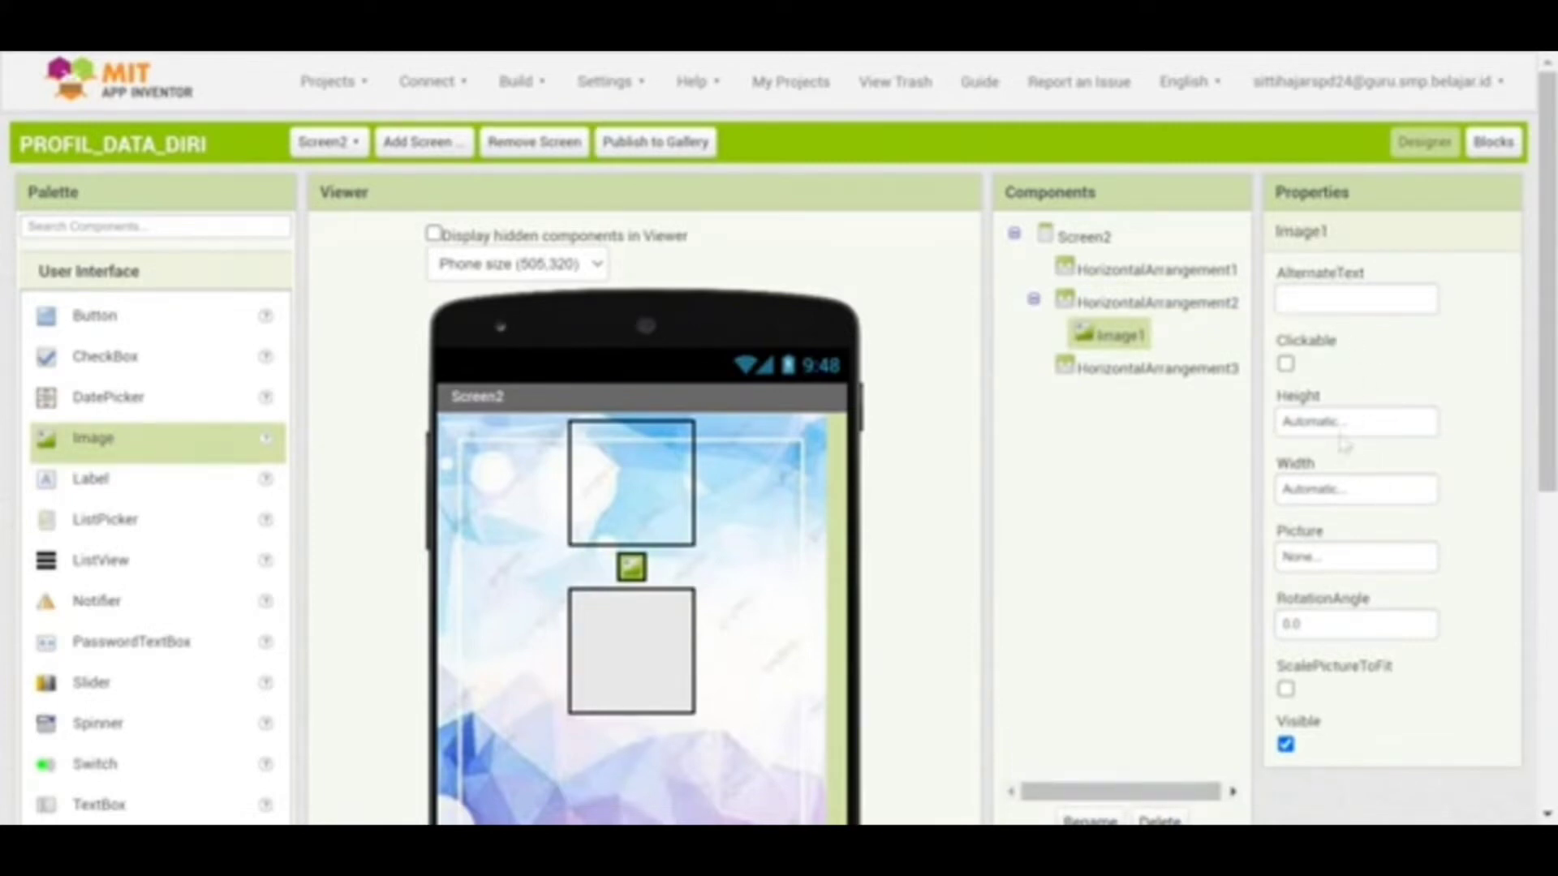
left_click(1321, 558)
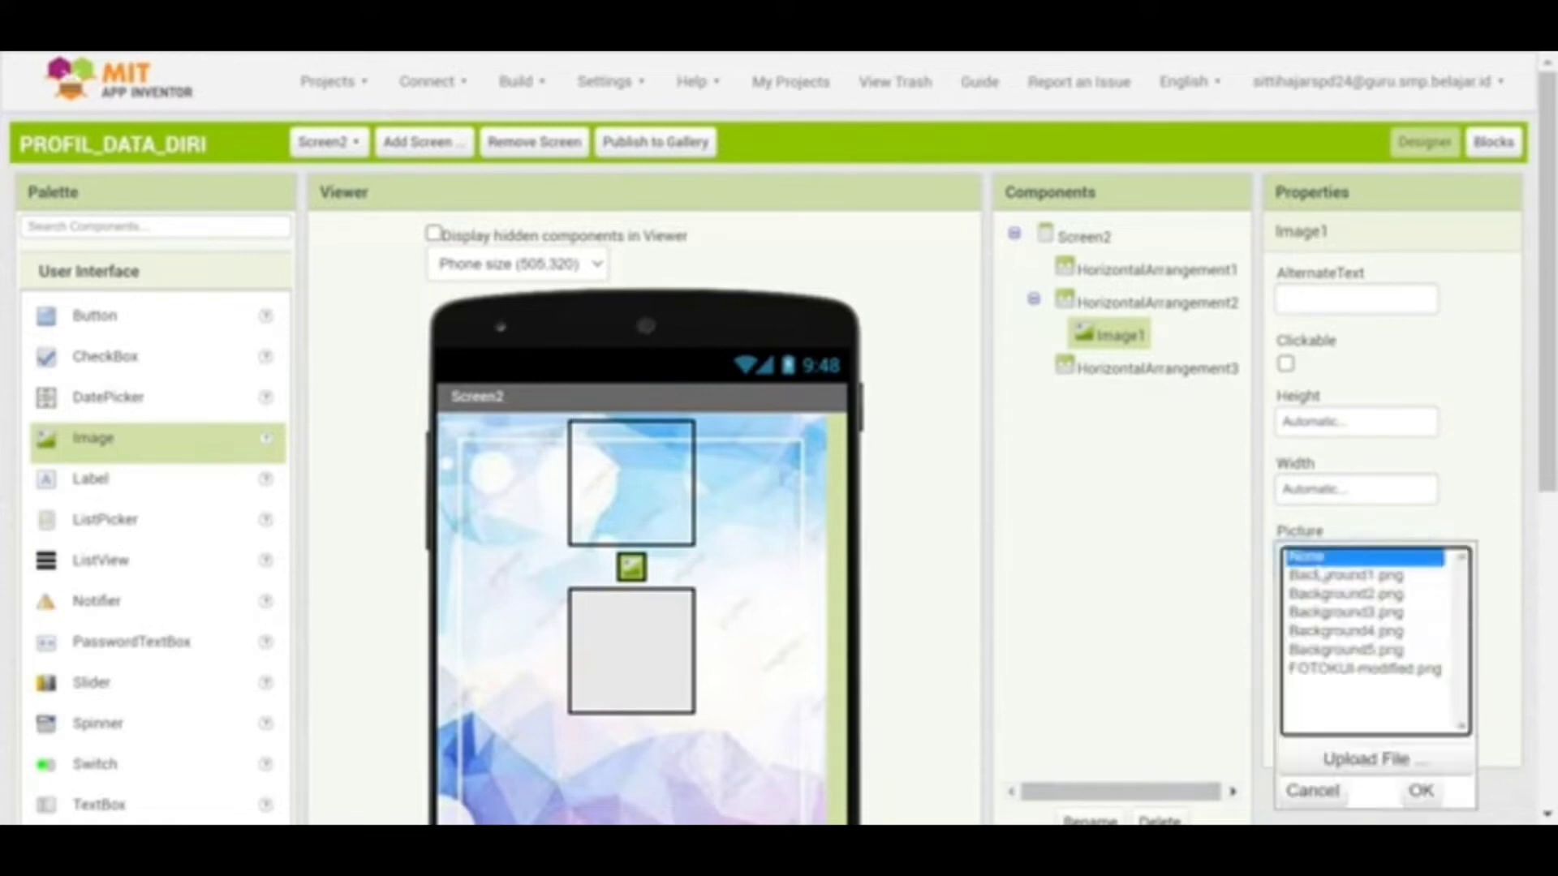
left_click(1334, 670)
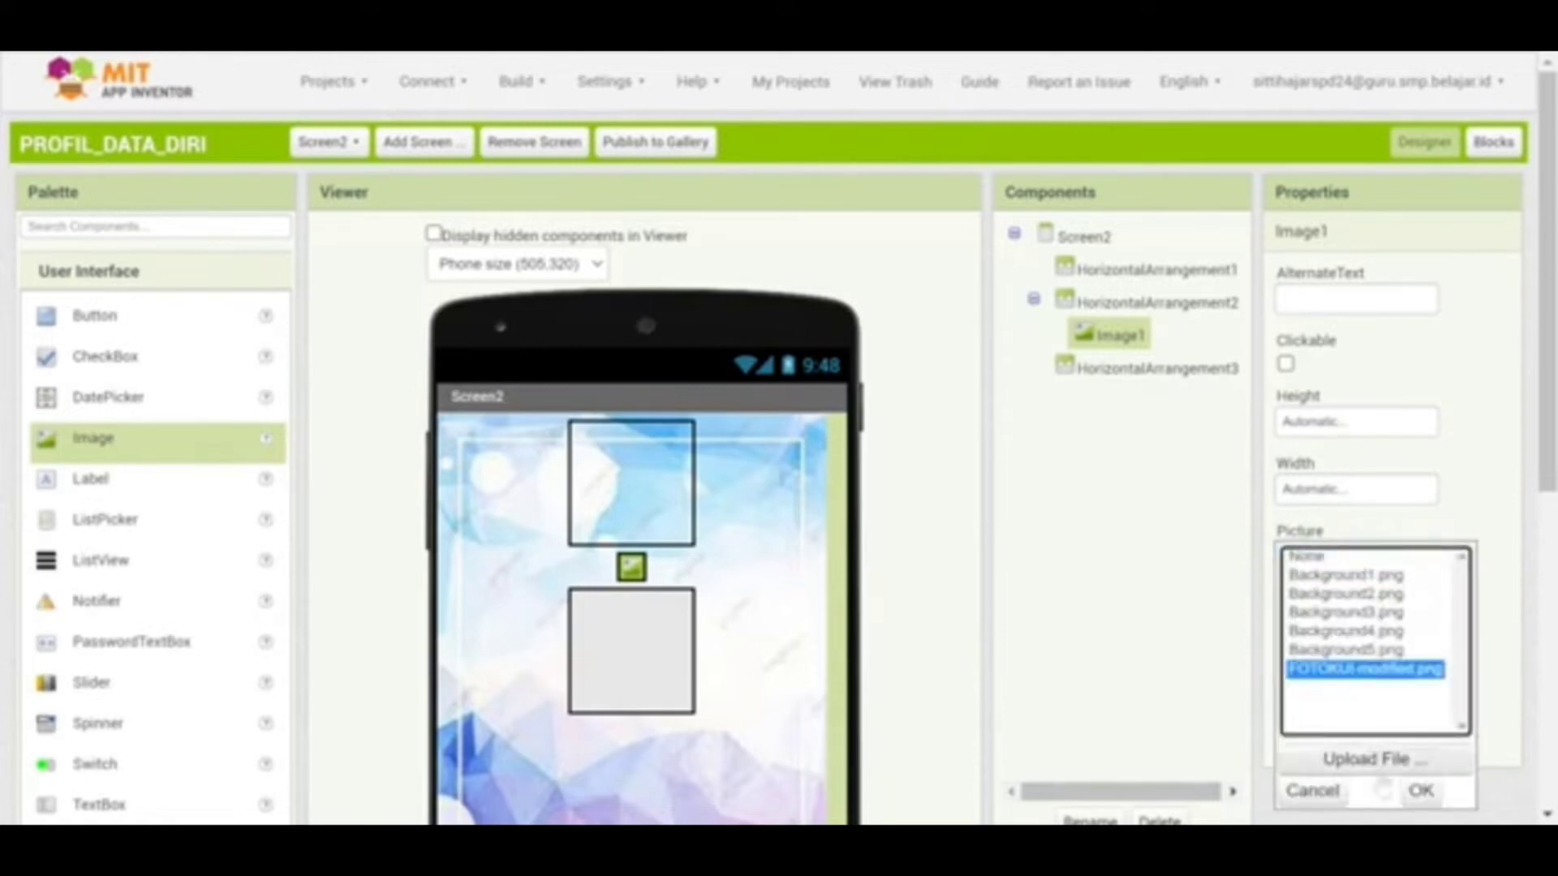
left_click(1421, 792)
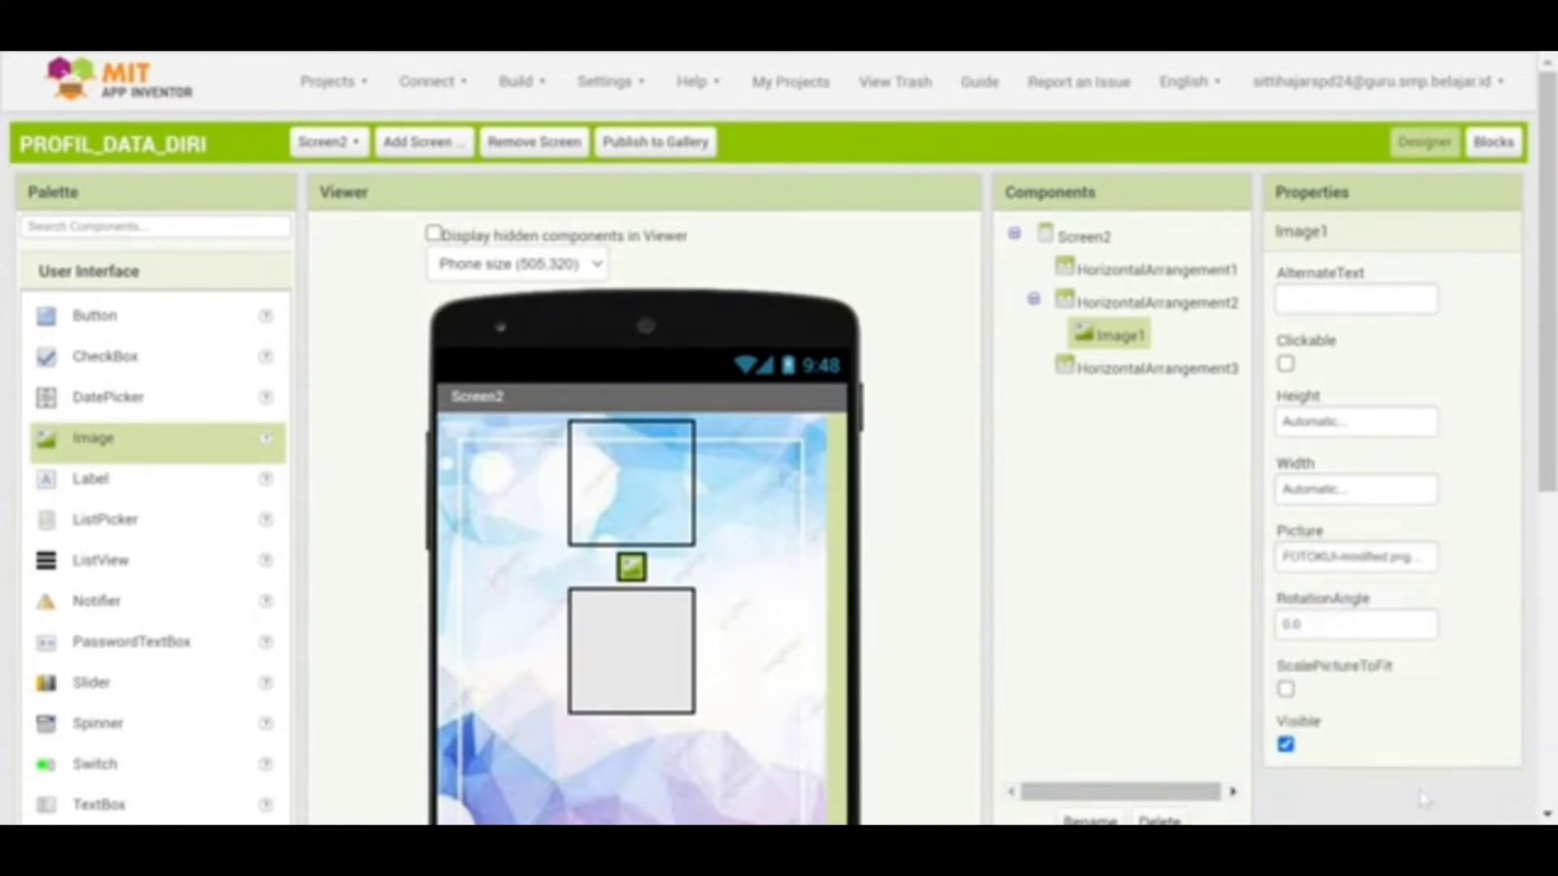
Size the image to 20 percent height and 30 percent width
left_click(1318, 422)
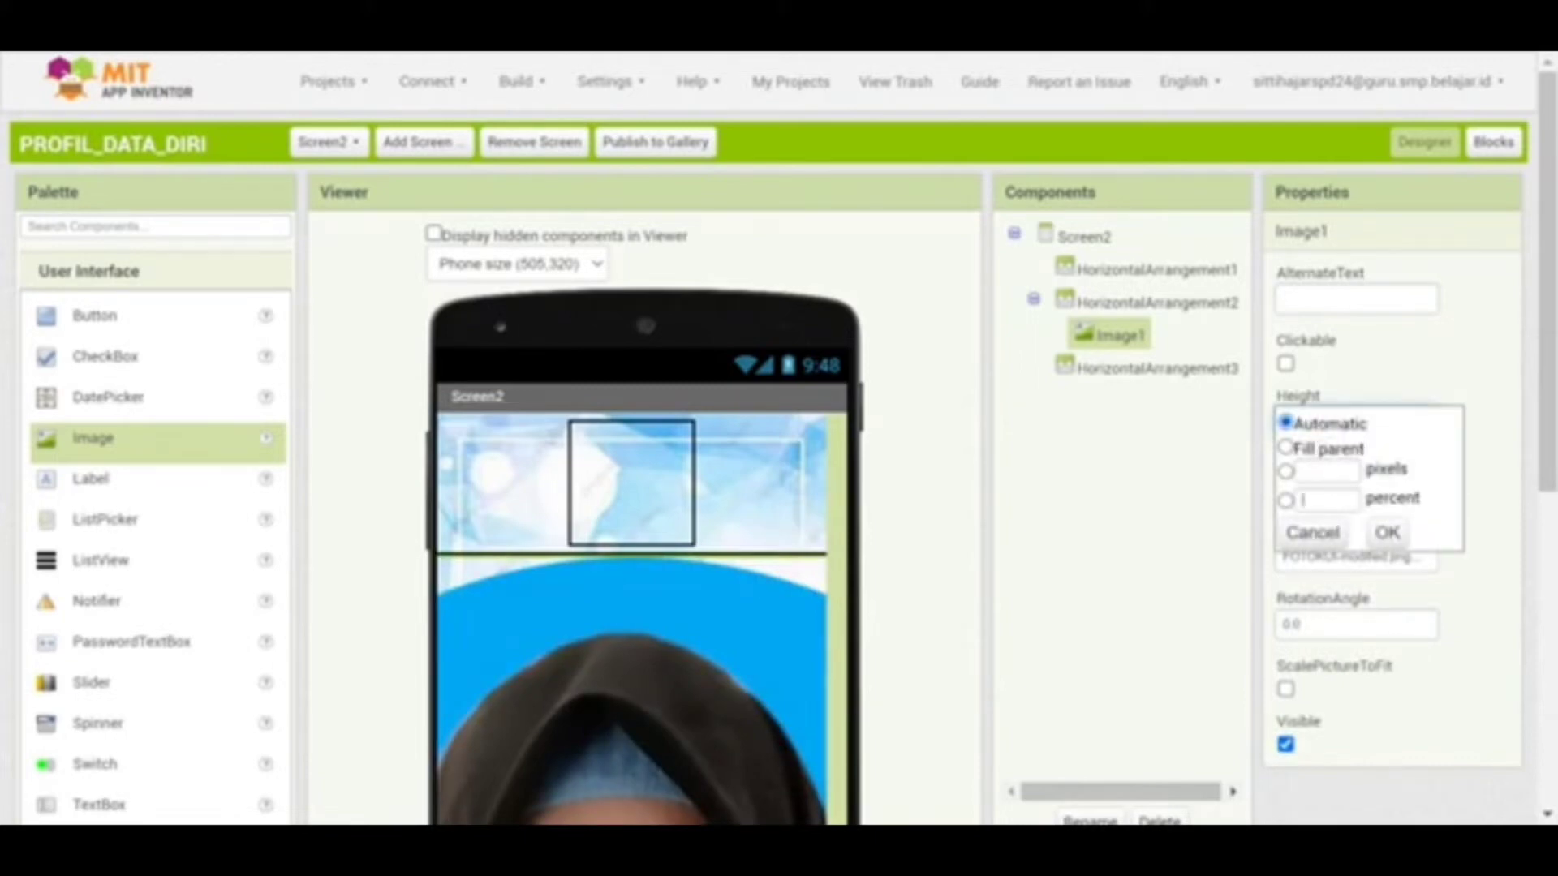
left_click(1306, 499)
type("30")
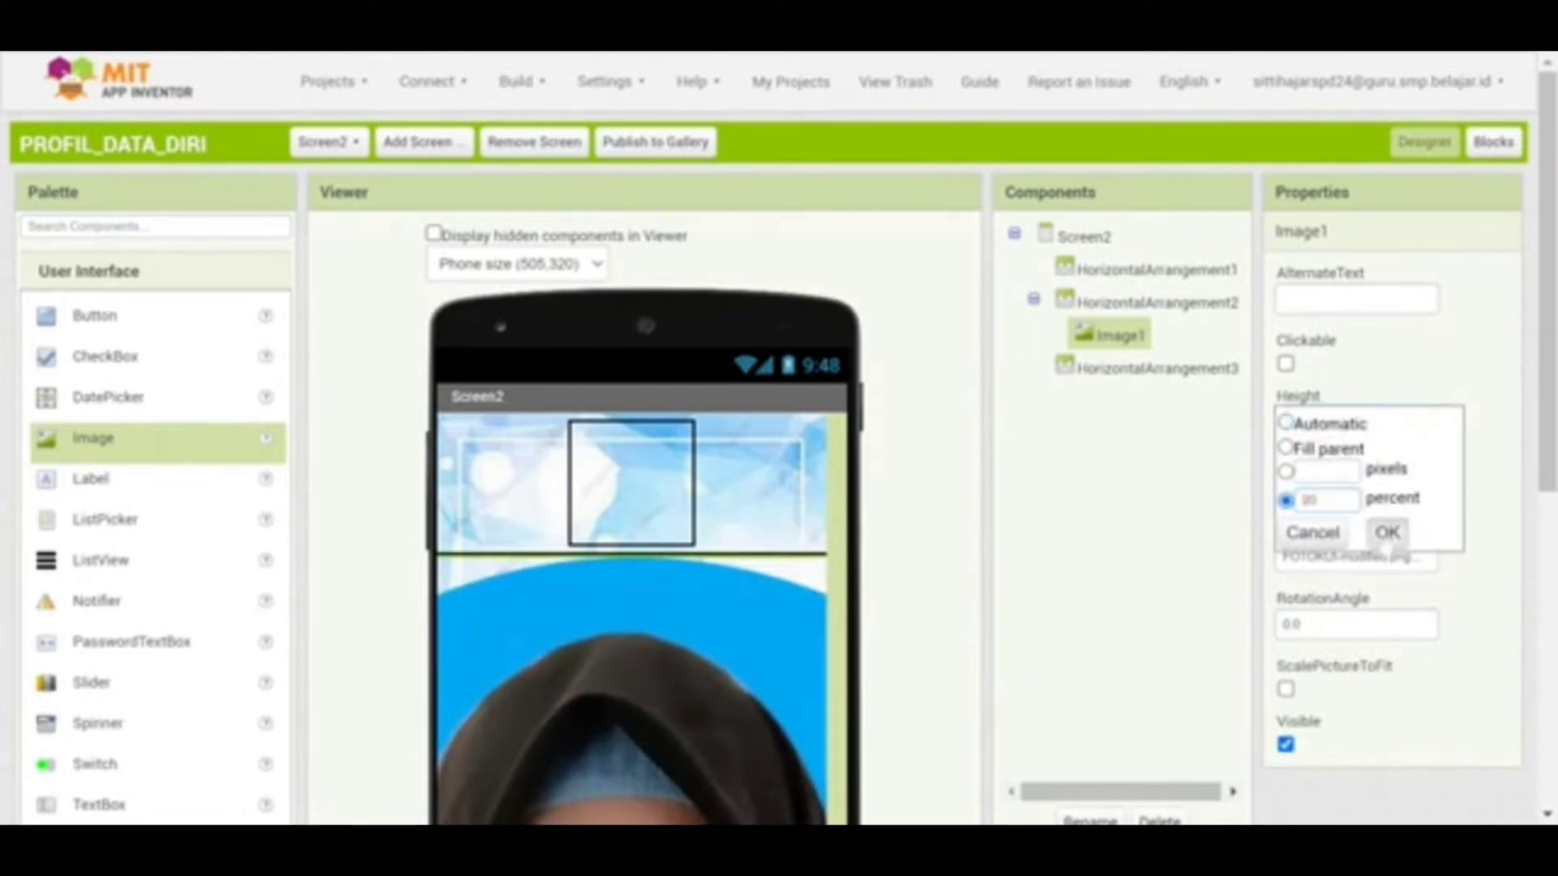
left_click(1387, 533)
left_click(1335, 491)
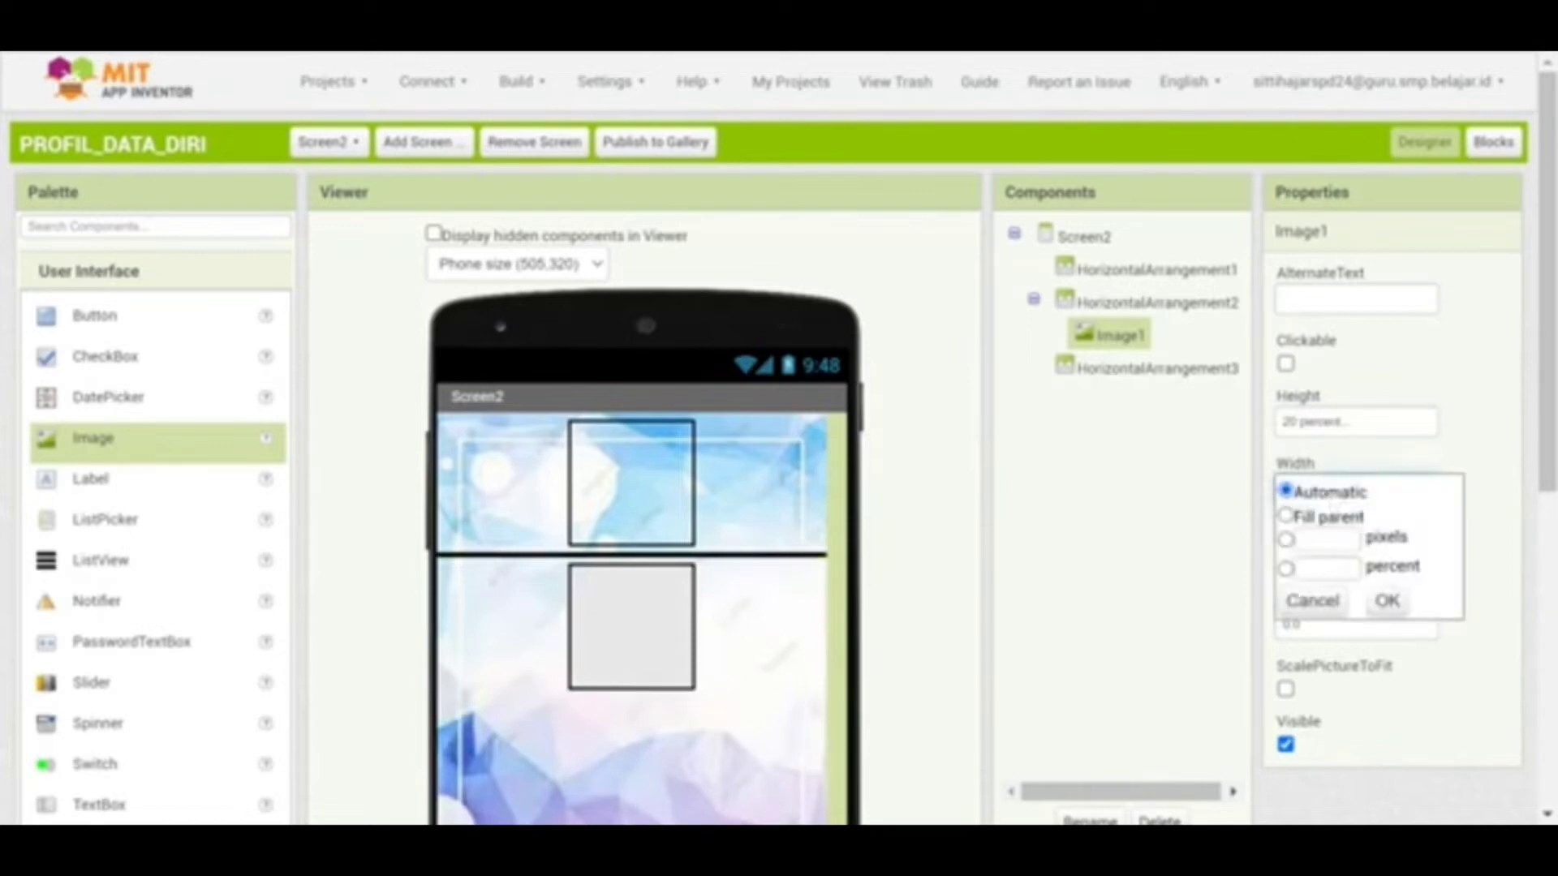
left_click(1314, 567)
type("10")
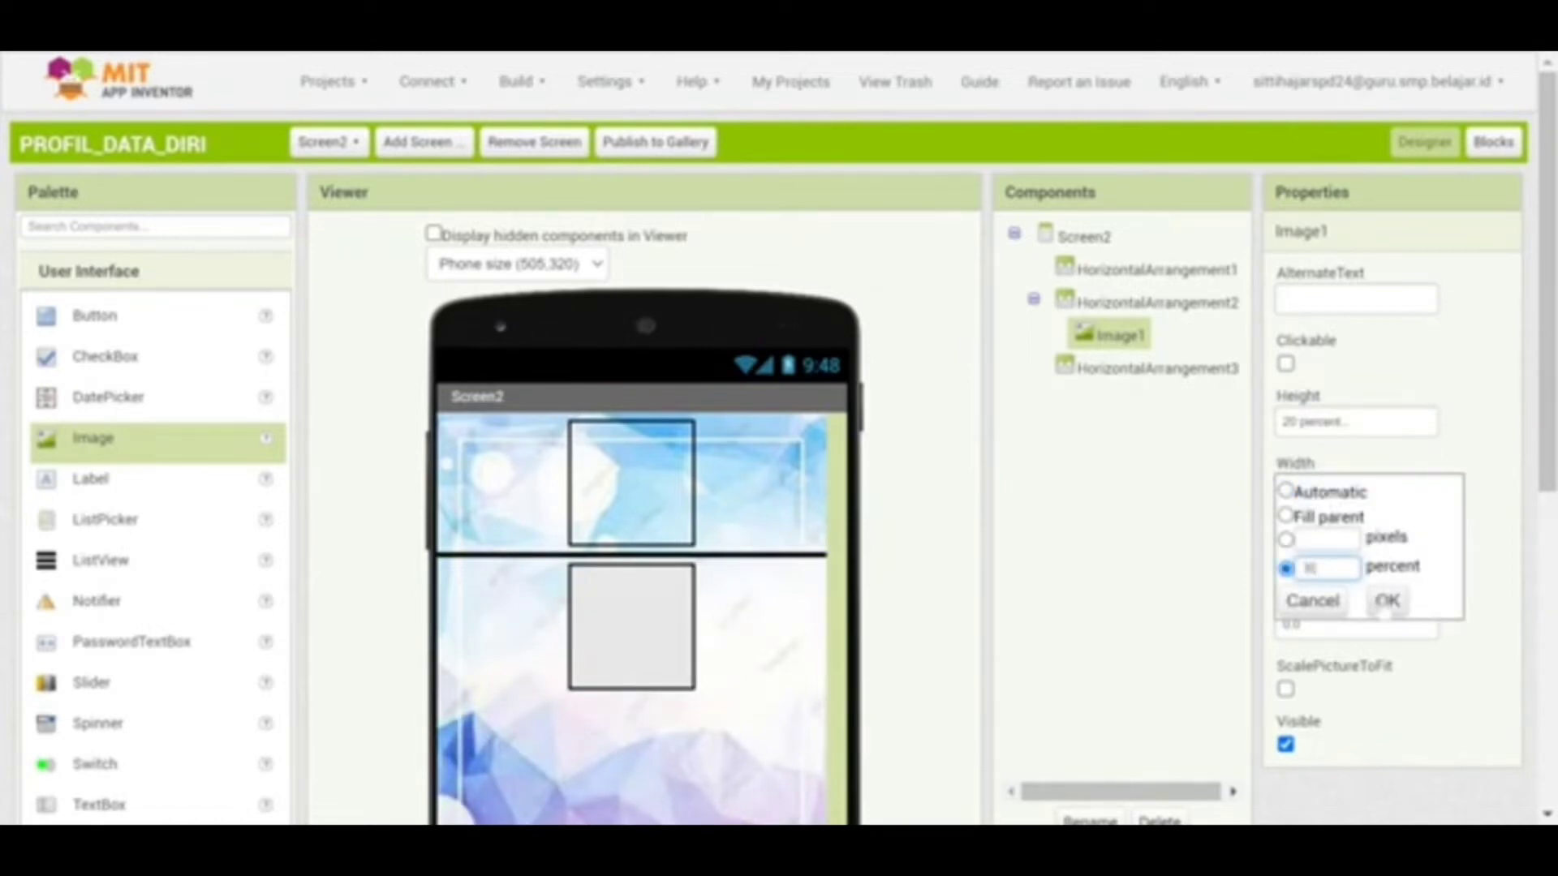
left_click(1388, 600)
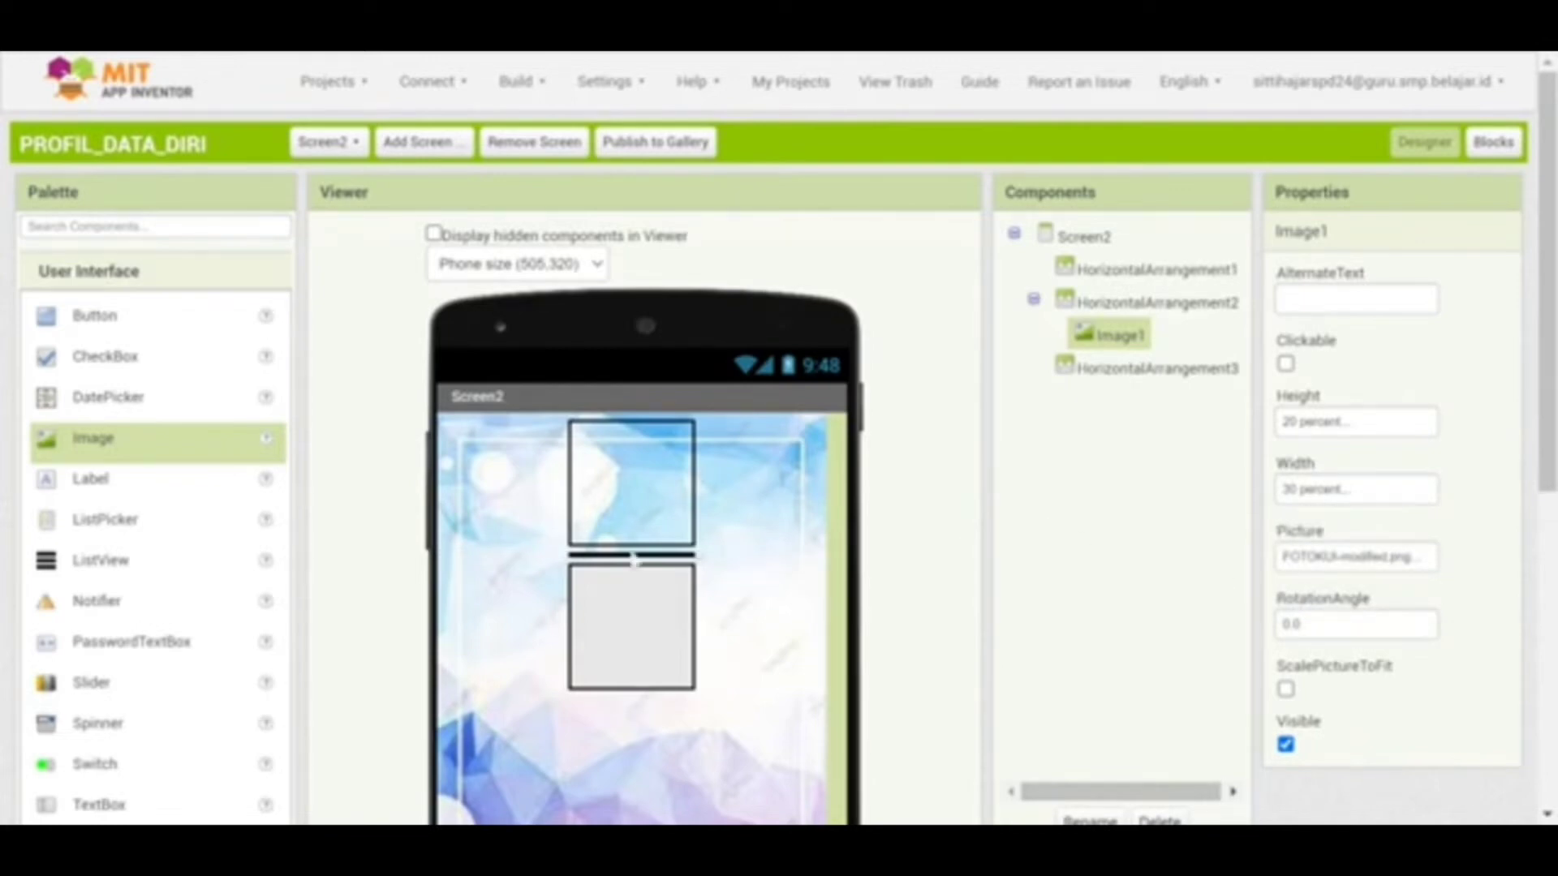
left_click(632, 627)
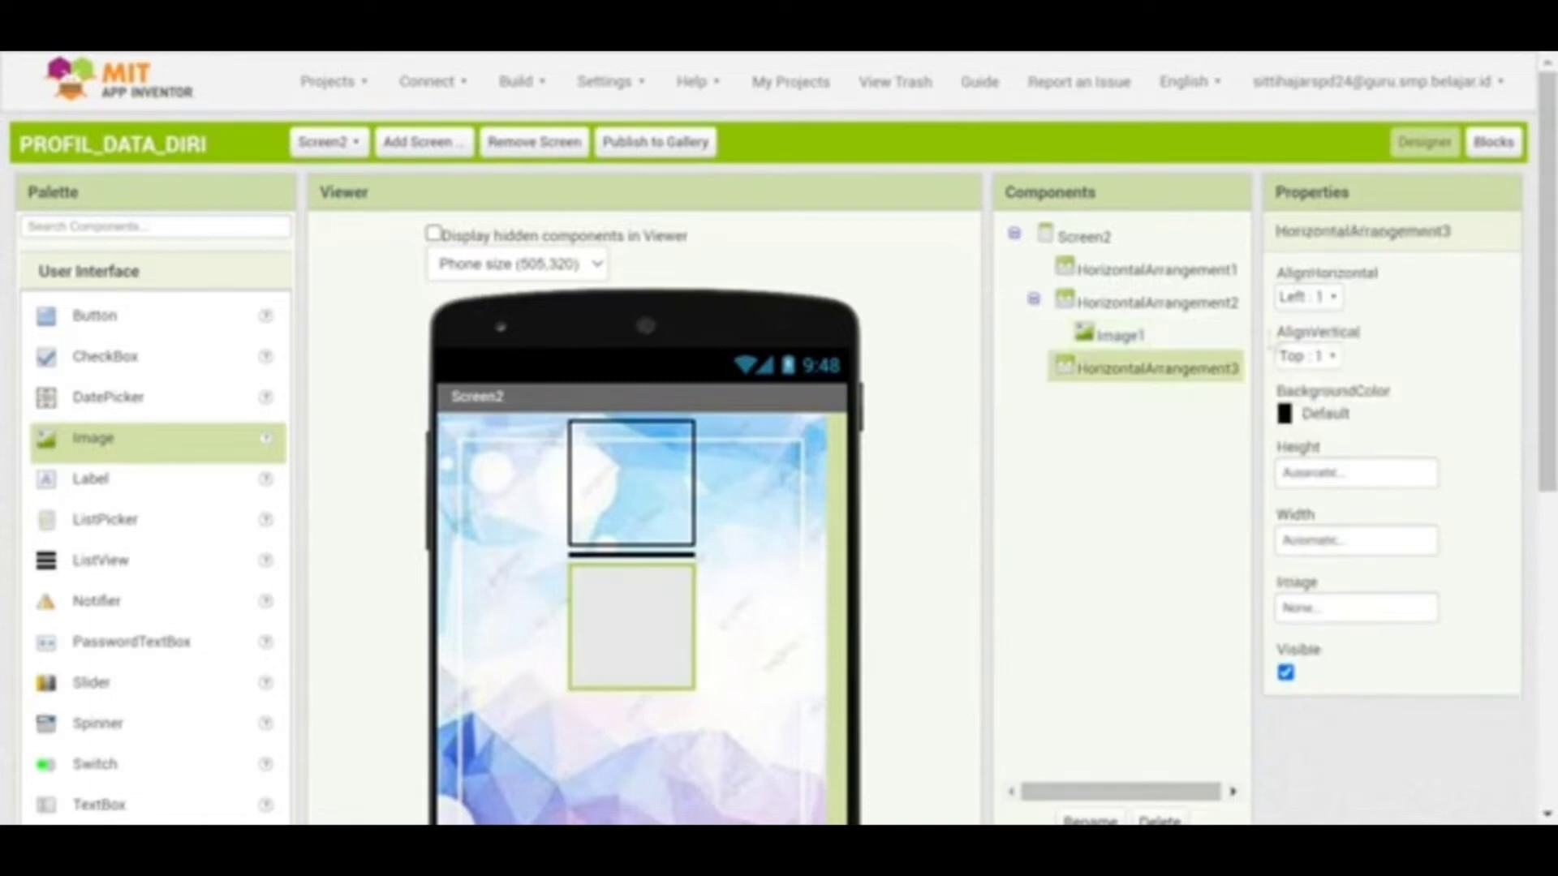
Set HorizontalArrangement3's BackgroundColor to None and AlignHorizontal to Center, leaving vertical alignment unchanged
left_click(1286, 416)
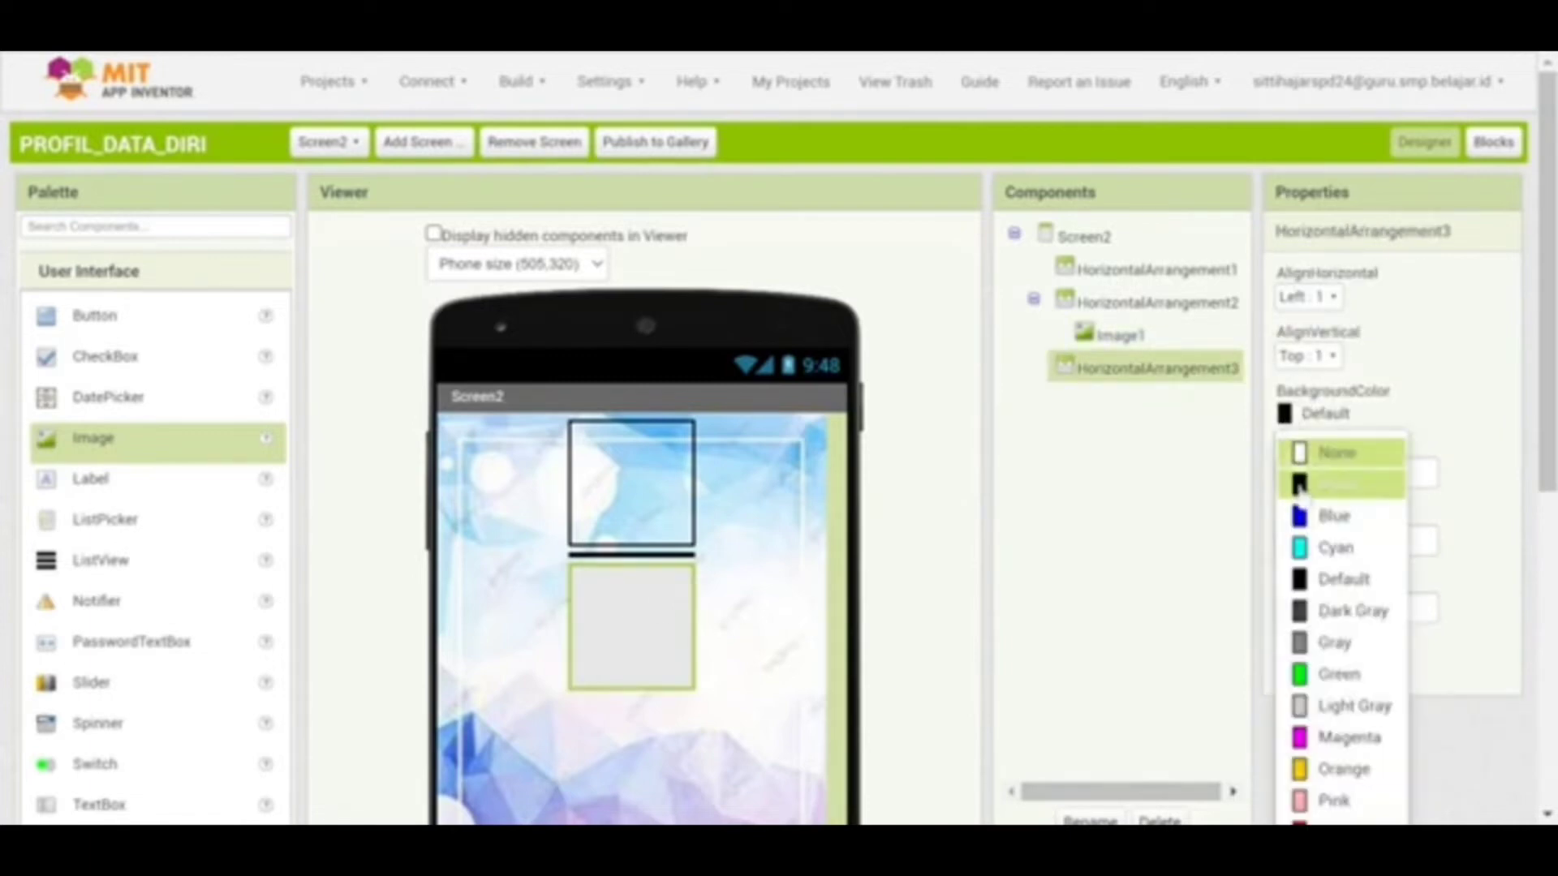
left_click(1302, 453)
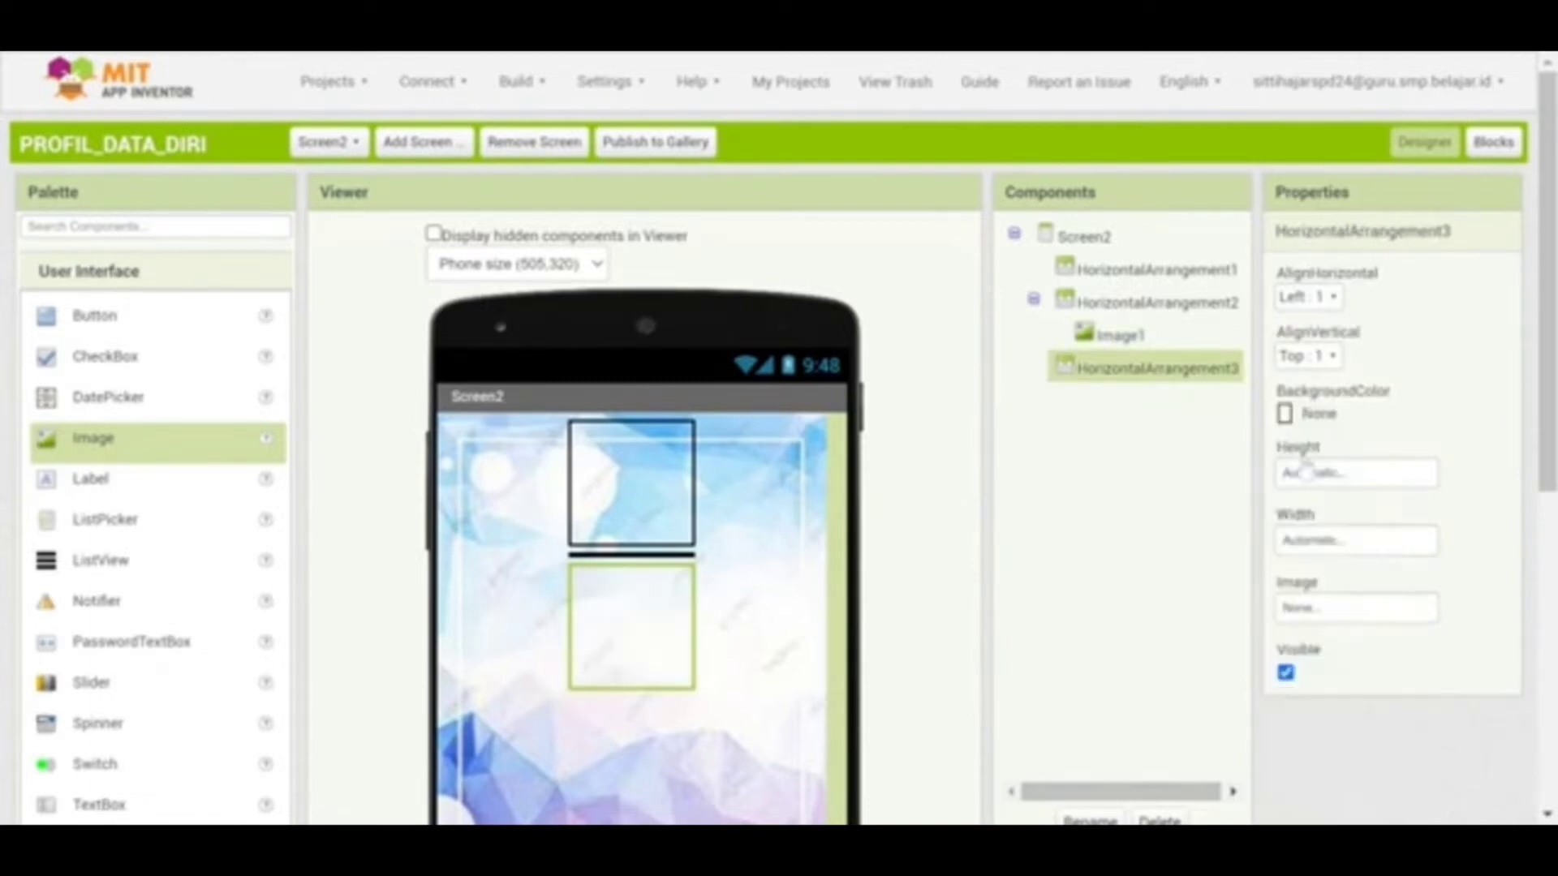
left_click(1330, 297)
left_click(1331, 366)
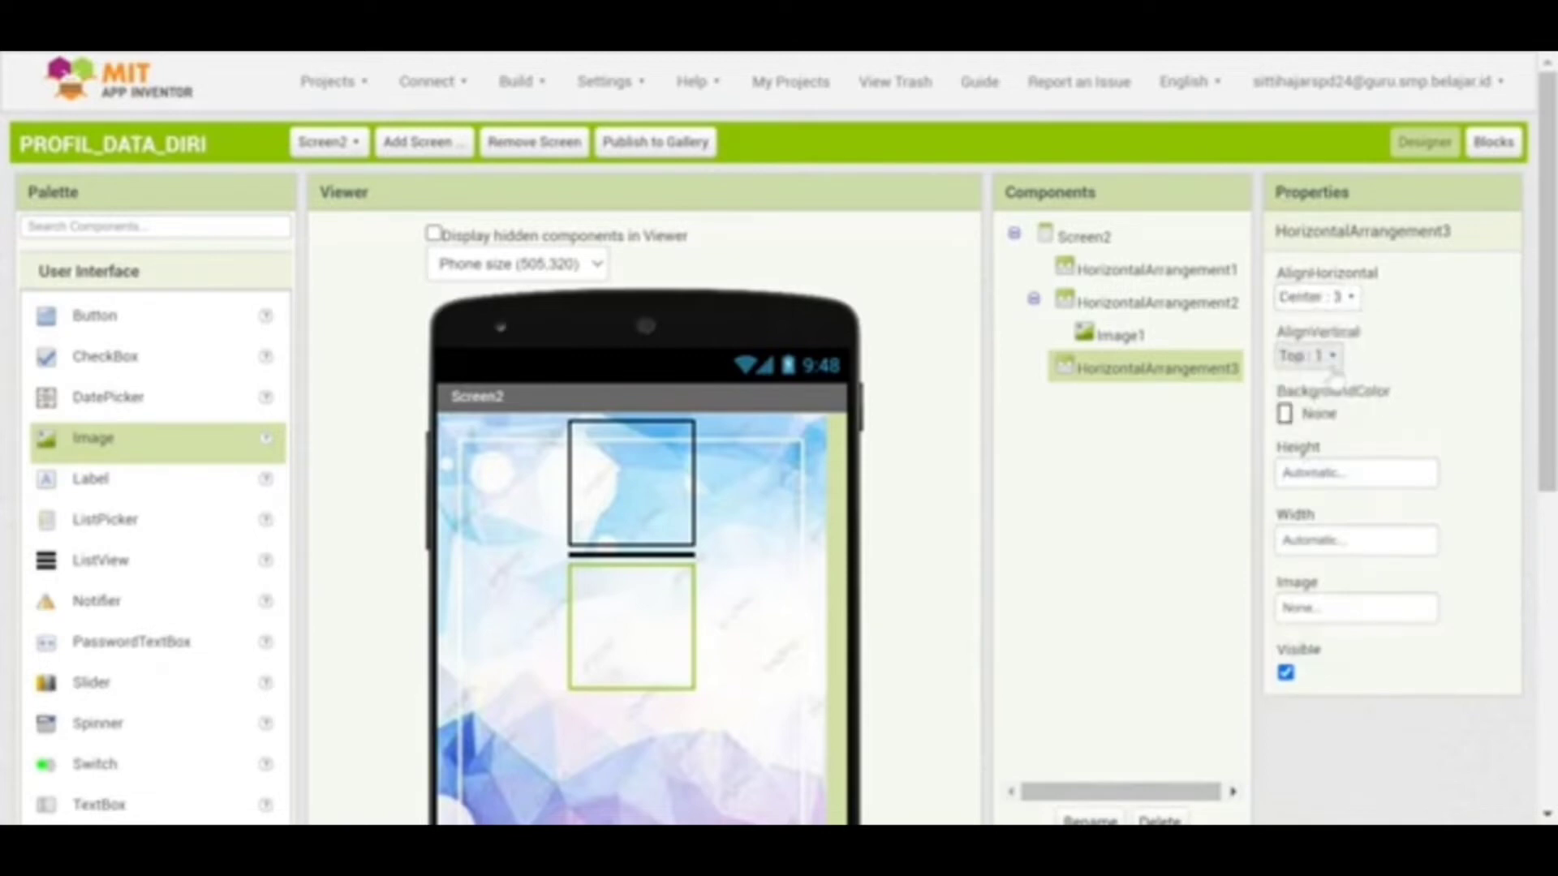
left_click(1331, 357)
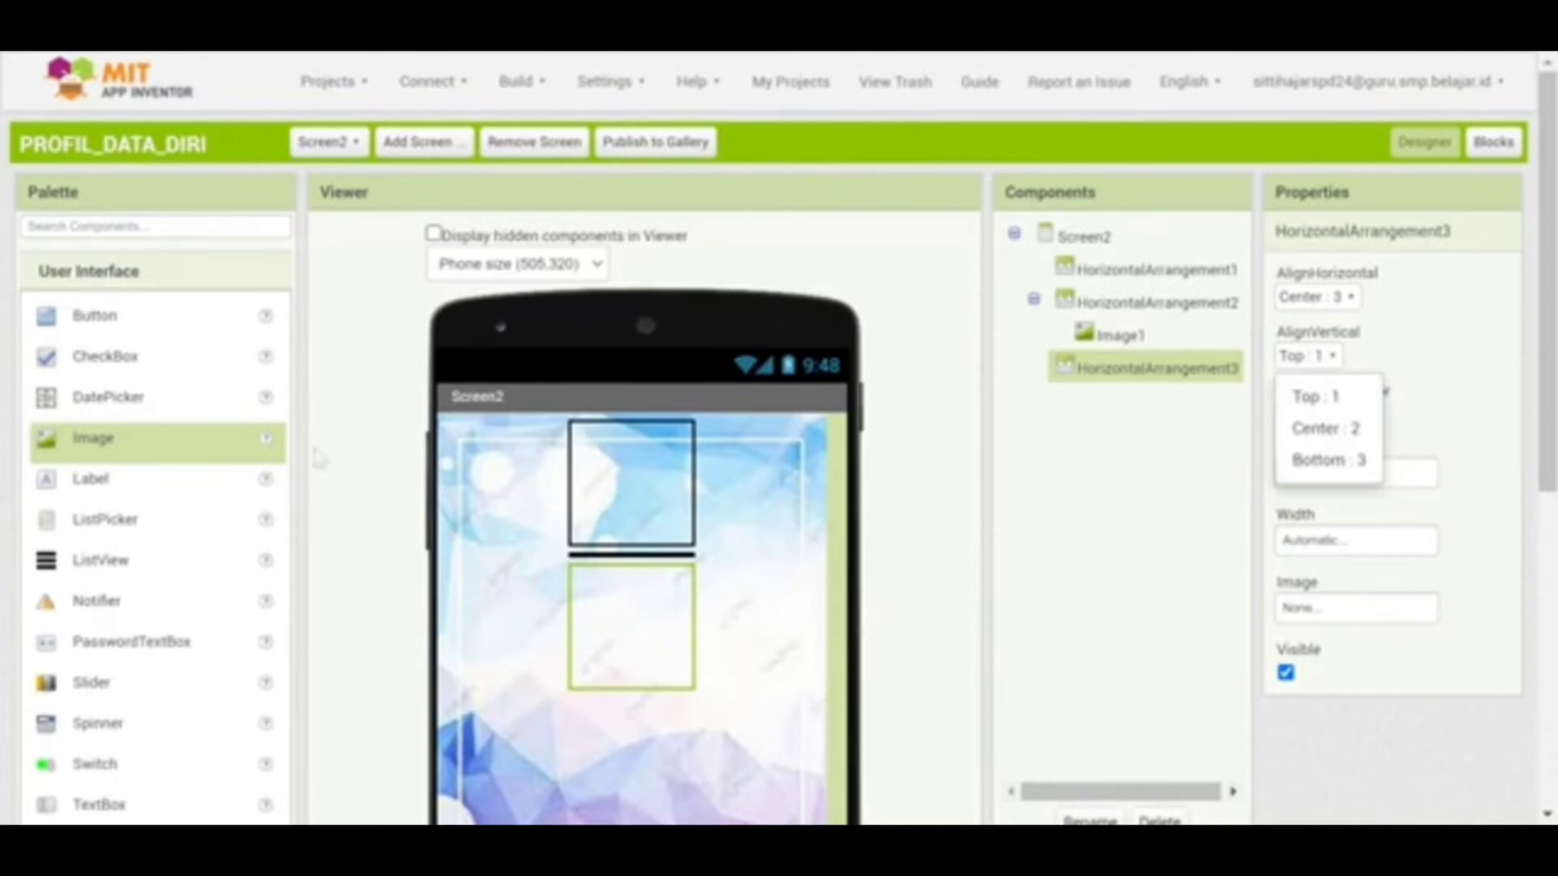
left_click(93, 489)
left_click(94, 490)
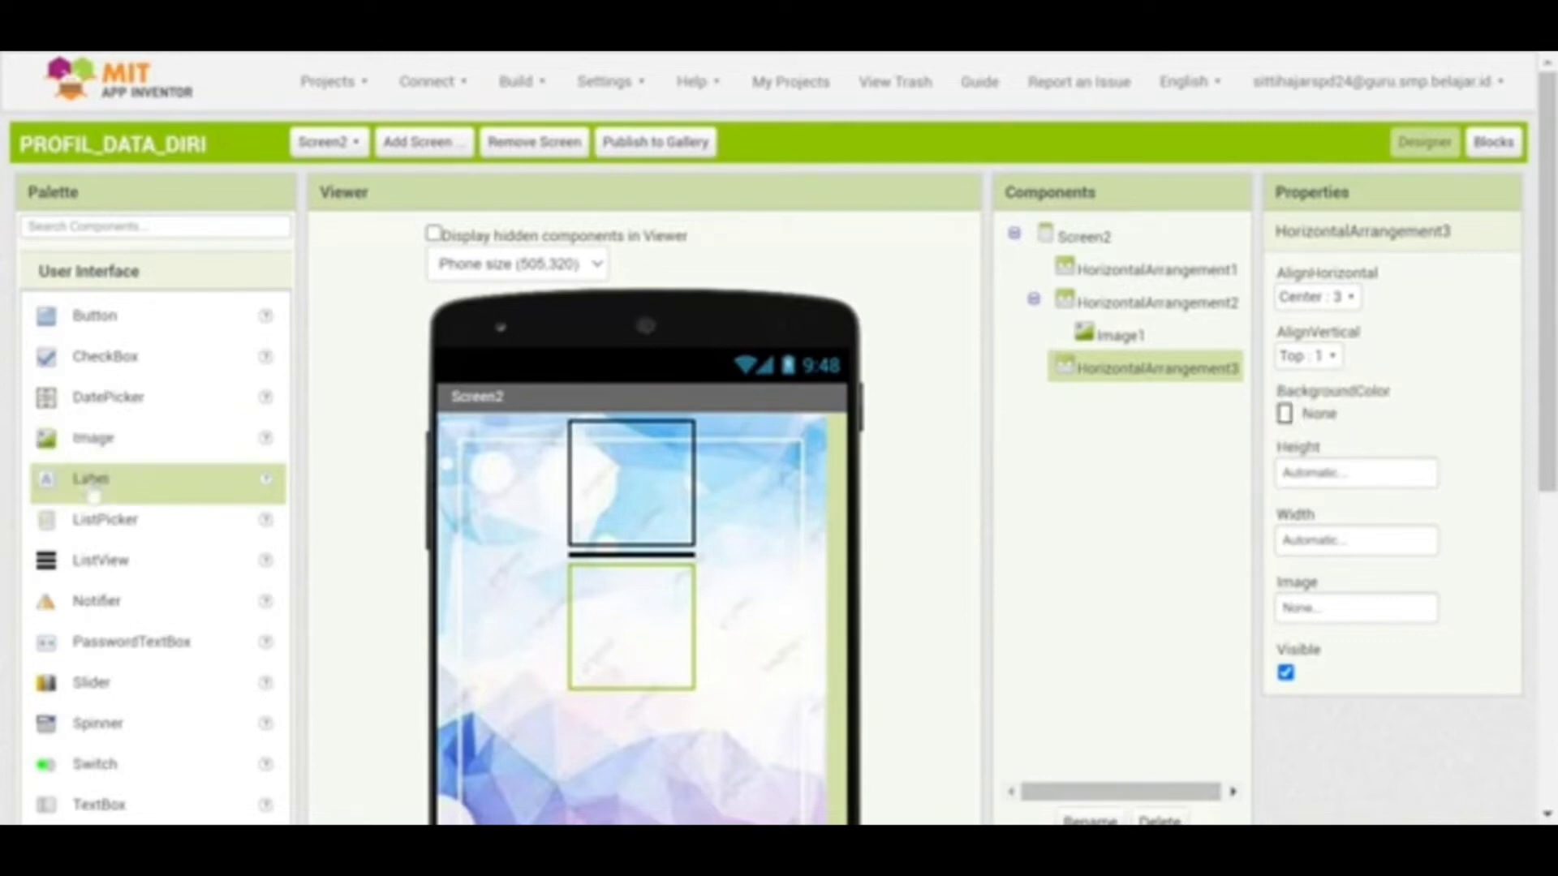
Add a label inside the third arrangement and set its text to the person's name
left_click_drag(93, 491, 645, 605)
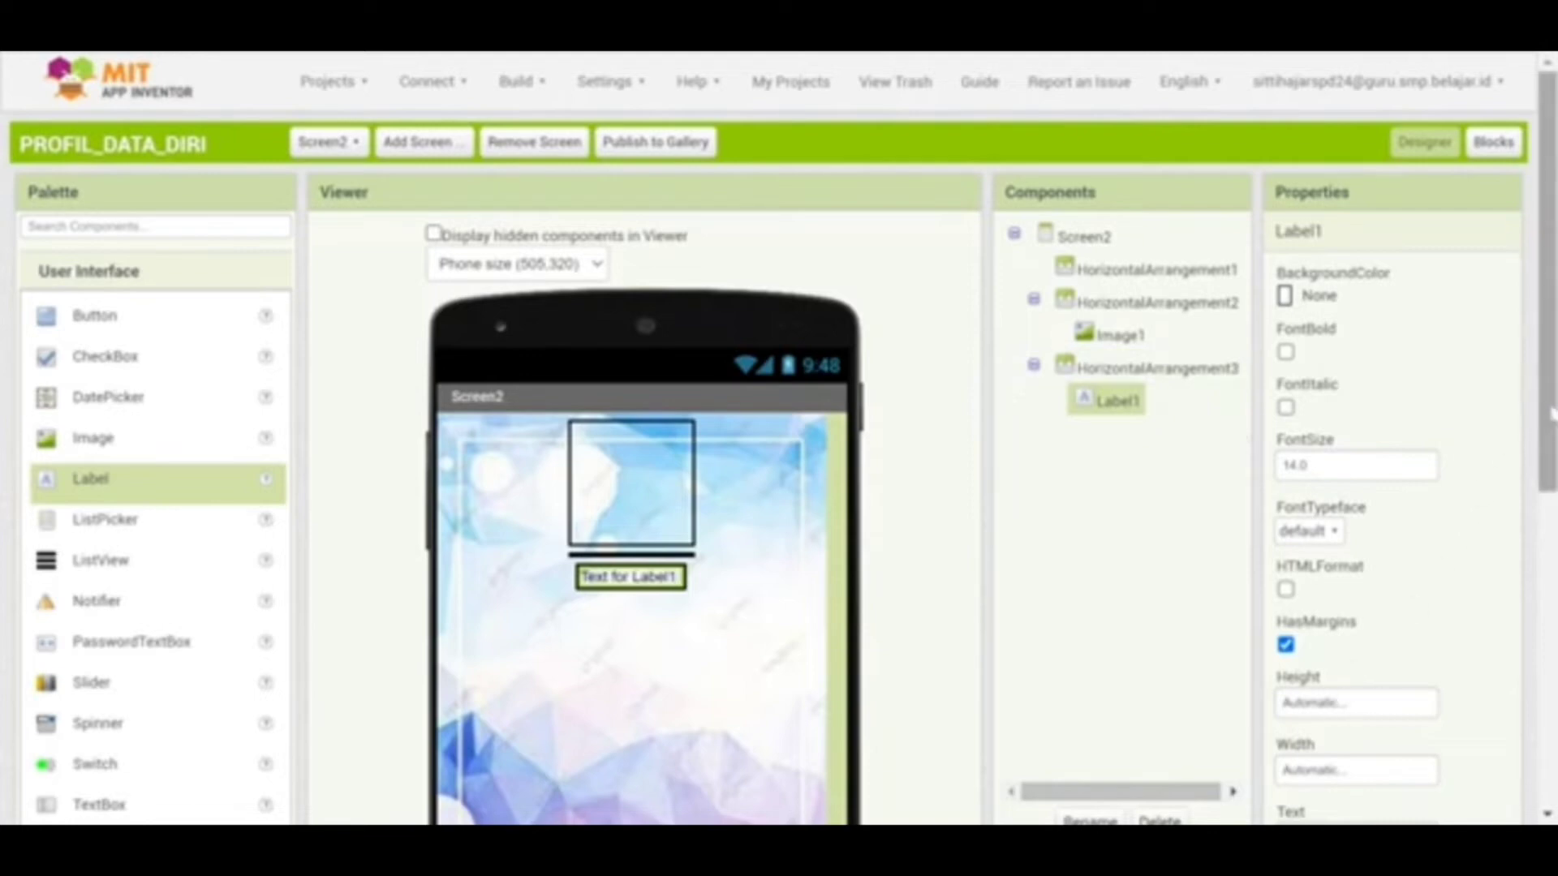
scroll(1547, 421, "down", 1)
scroll(779, 438, "down", 1)
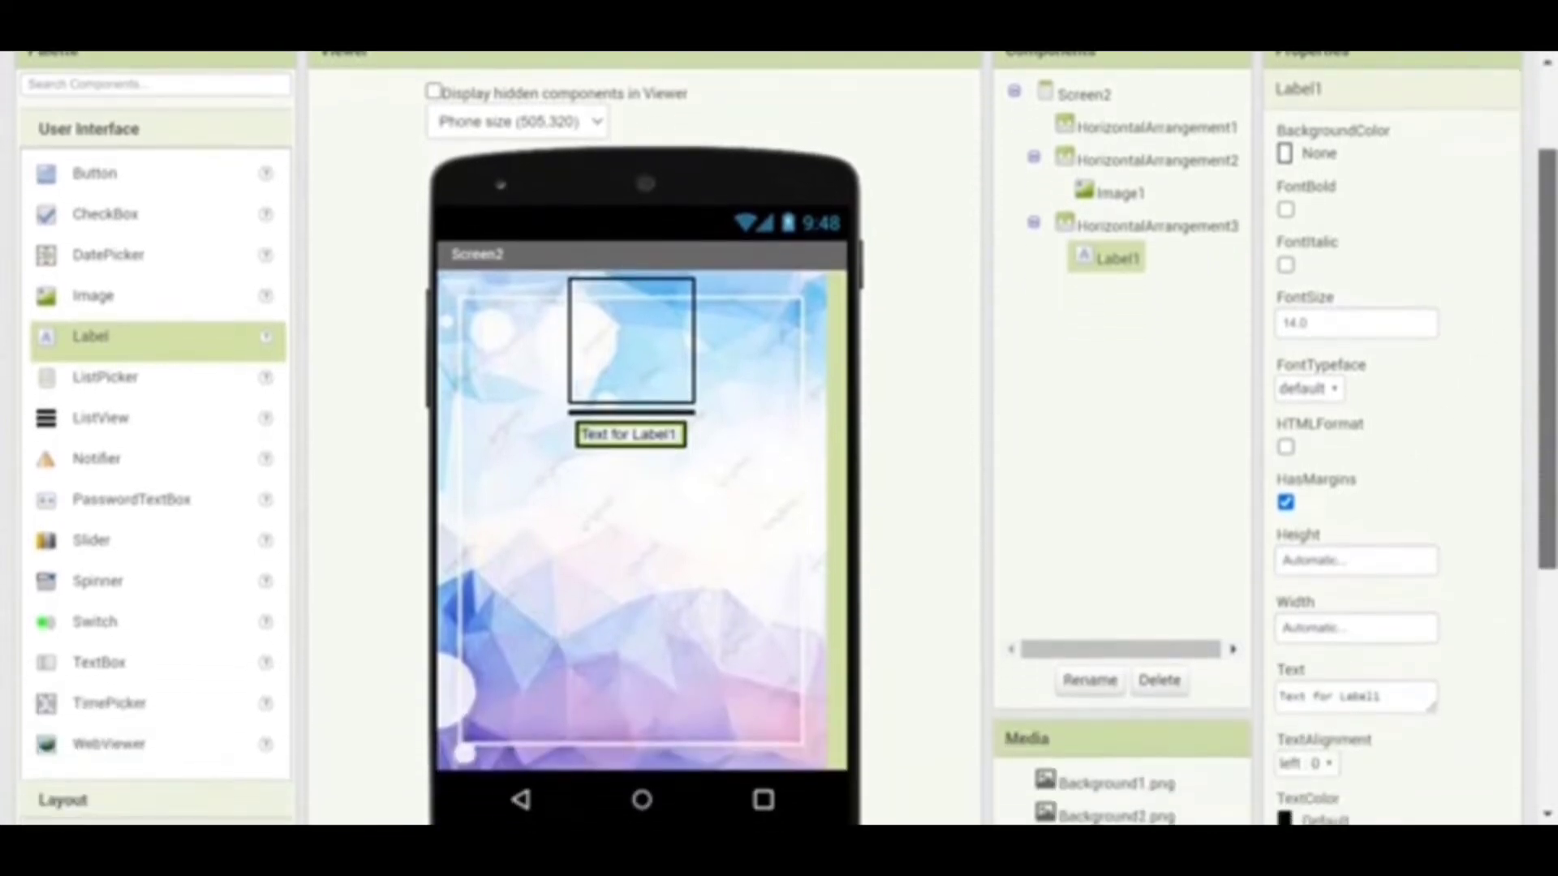
scroll(779, 438, "down", 1)
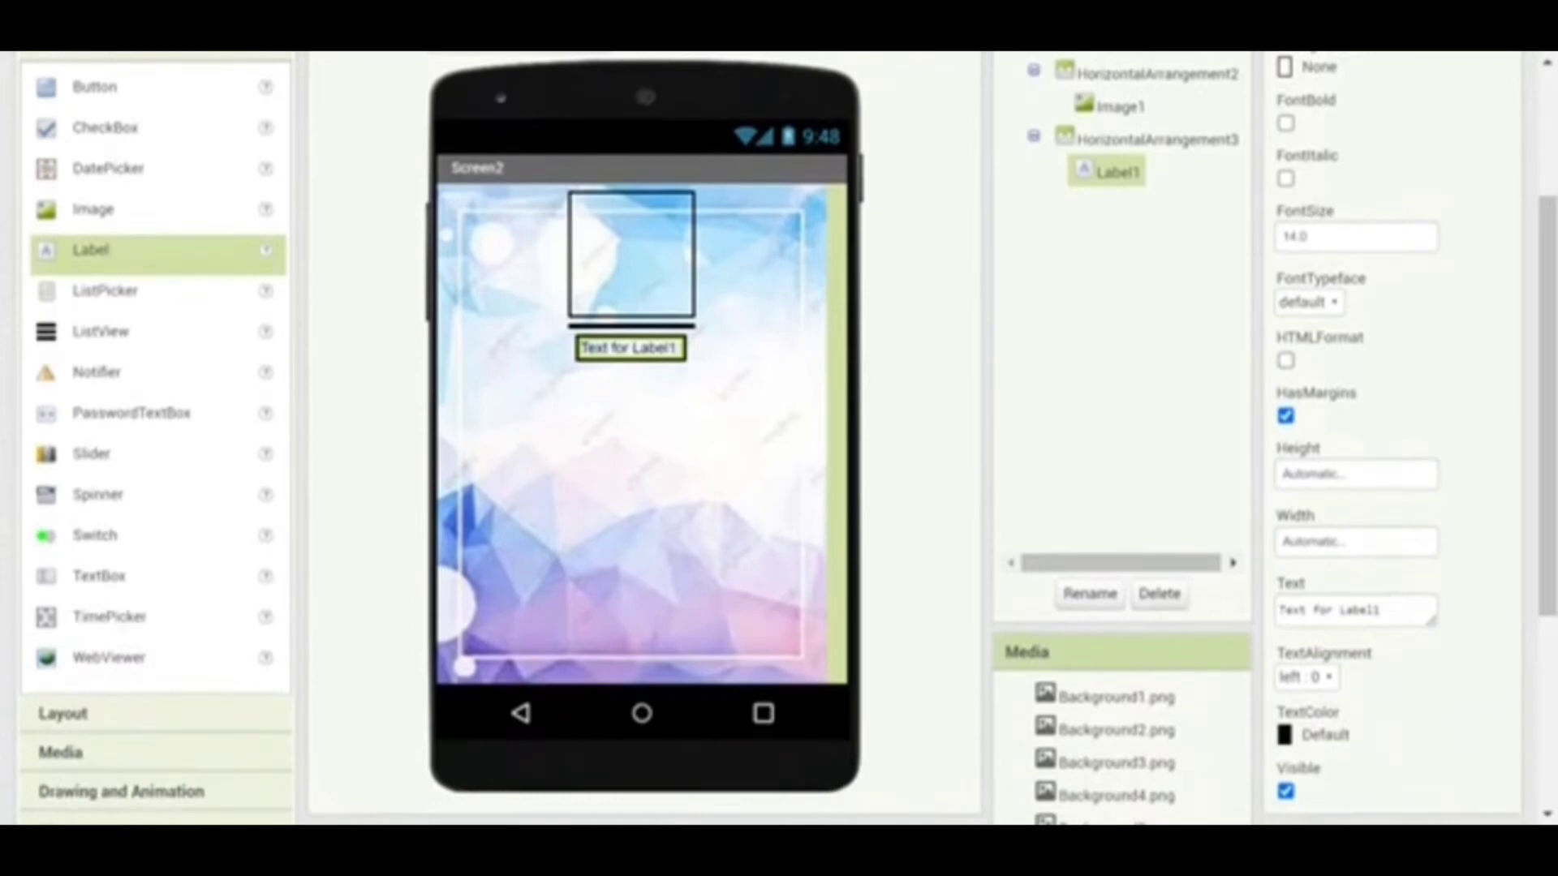
triple_click(1379, 610)
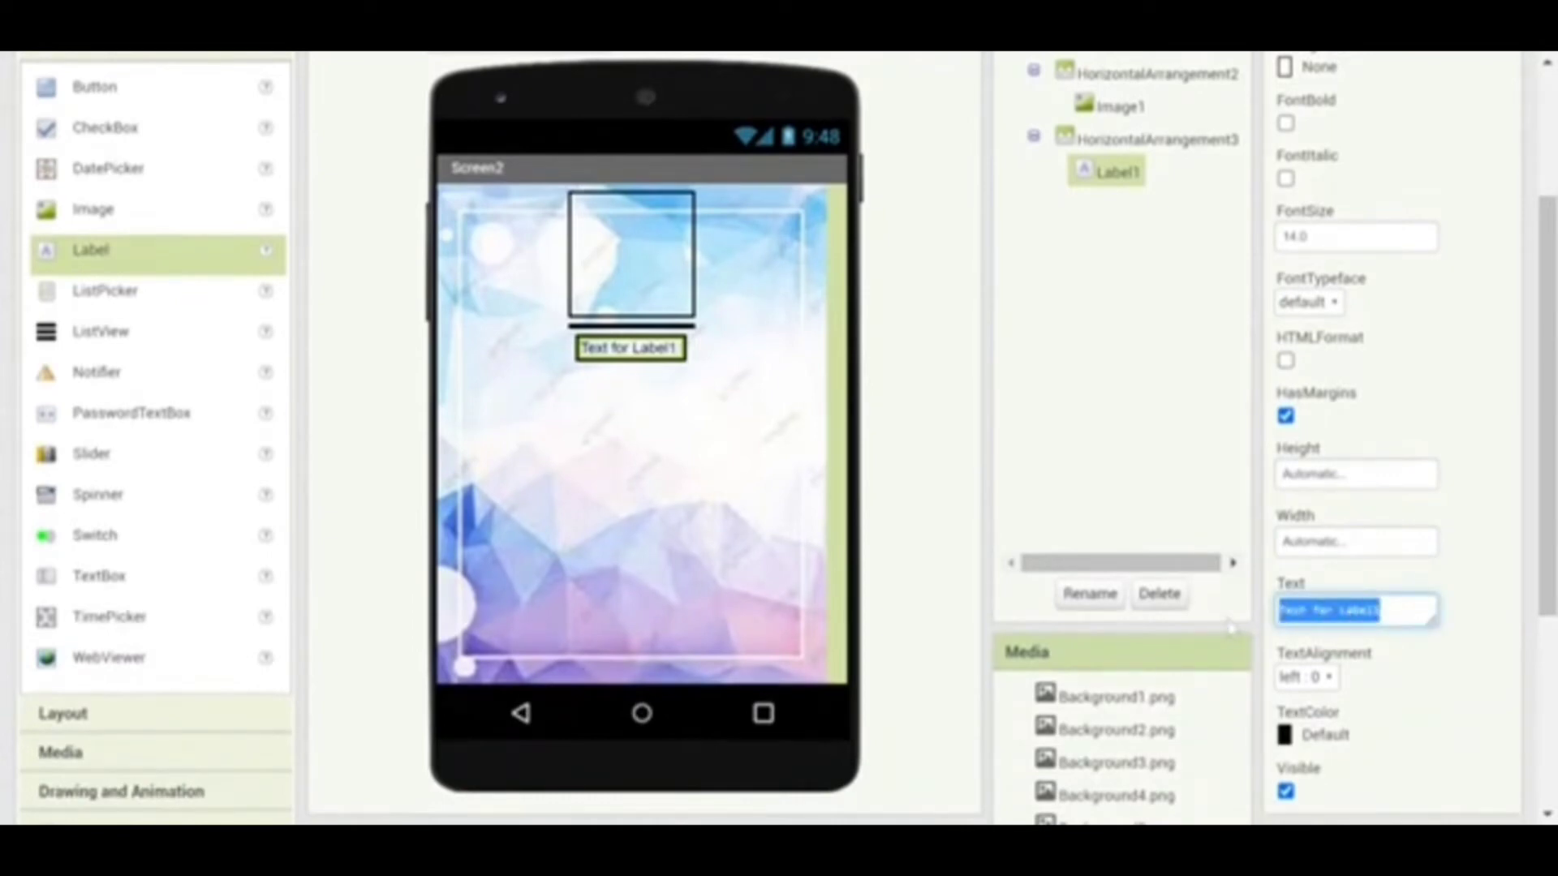
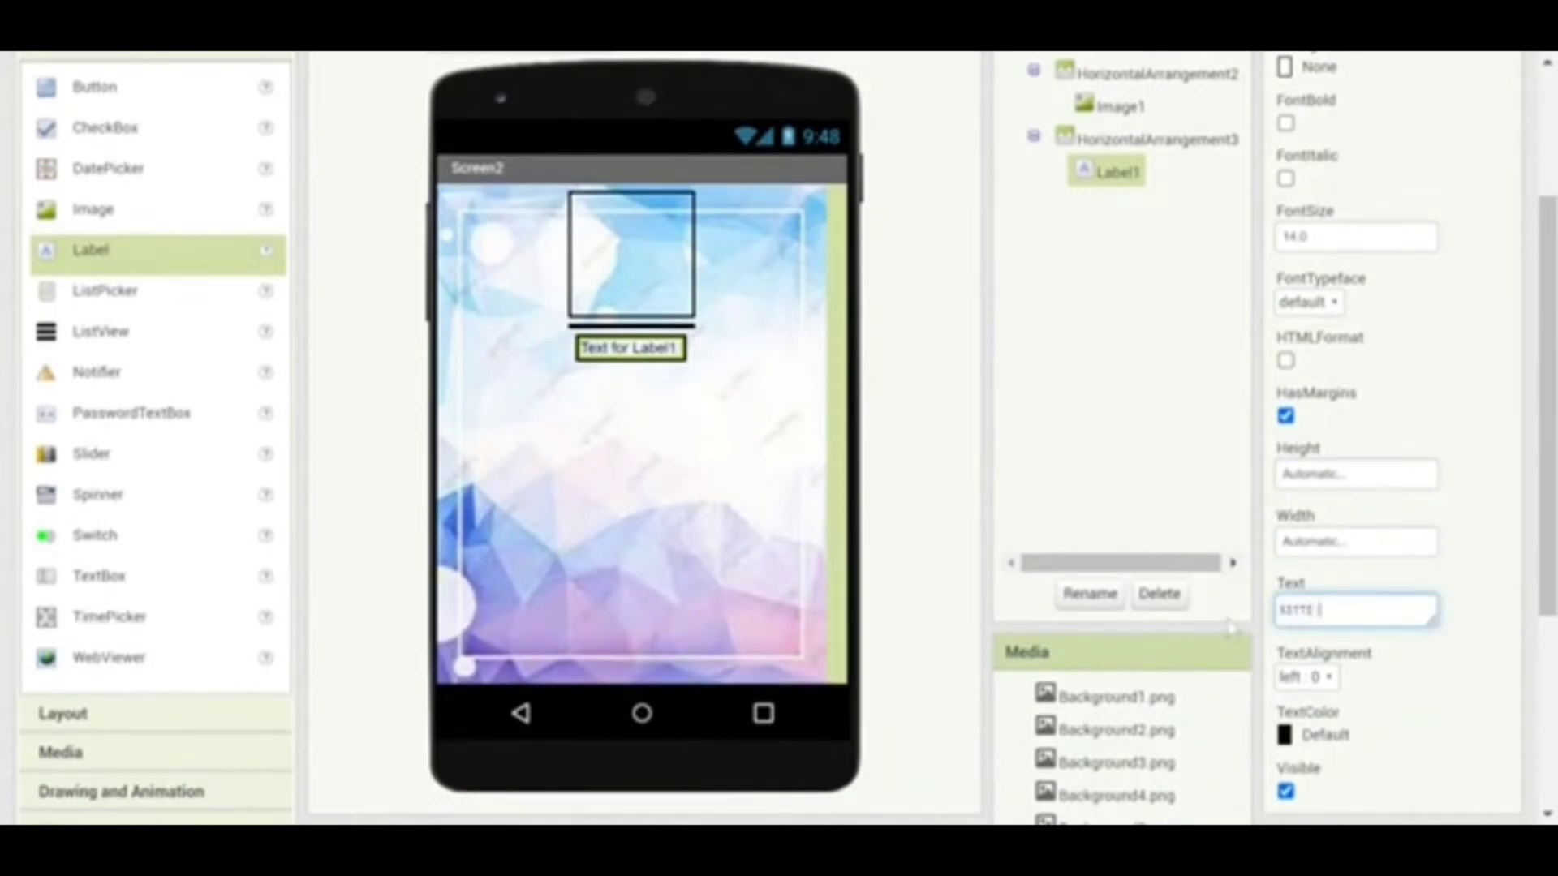
Center the name label's text, make it bold and set its font size to 28
left_click(1326, 676)
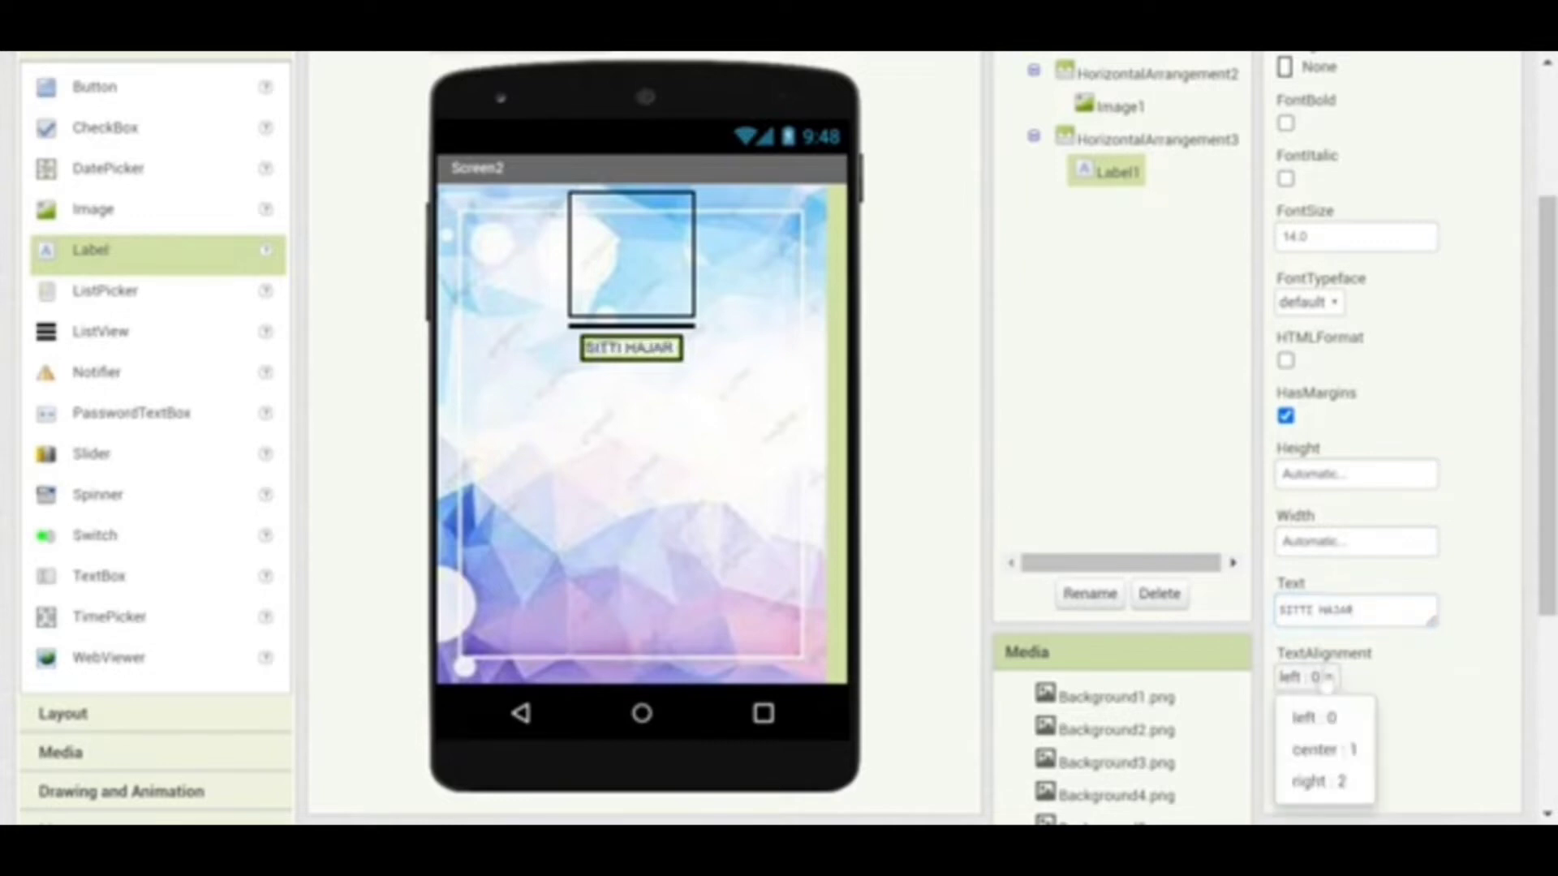
left_click(1317, 752)
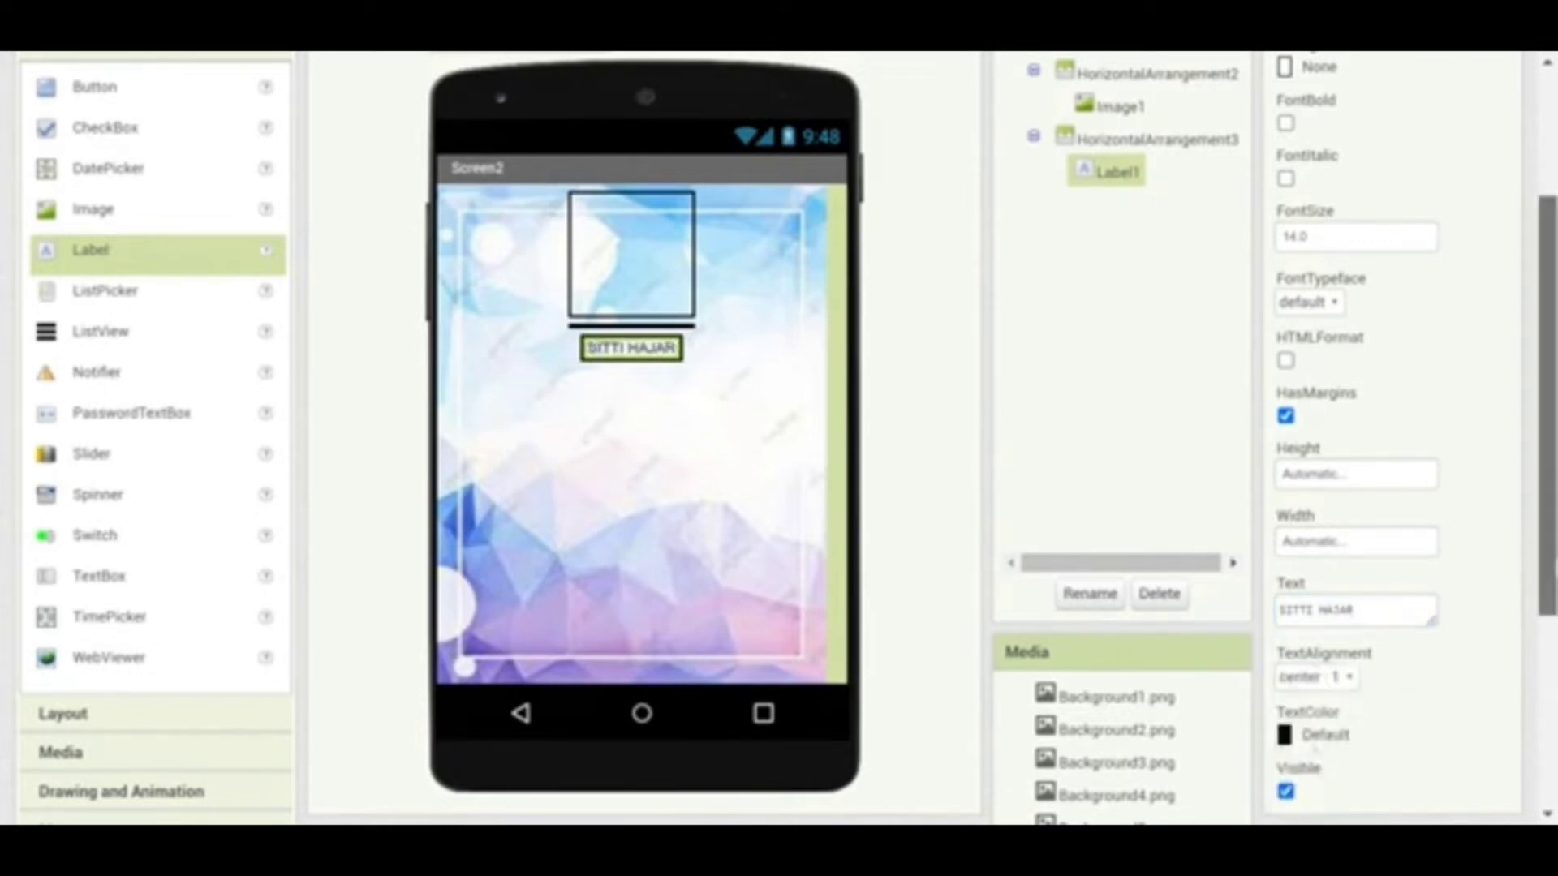
scroll(1392, 432, "up", 3)
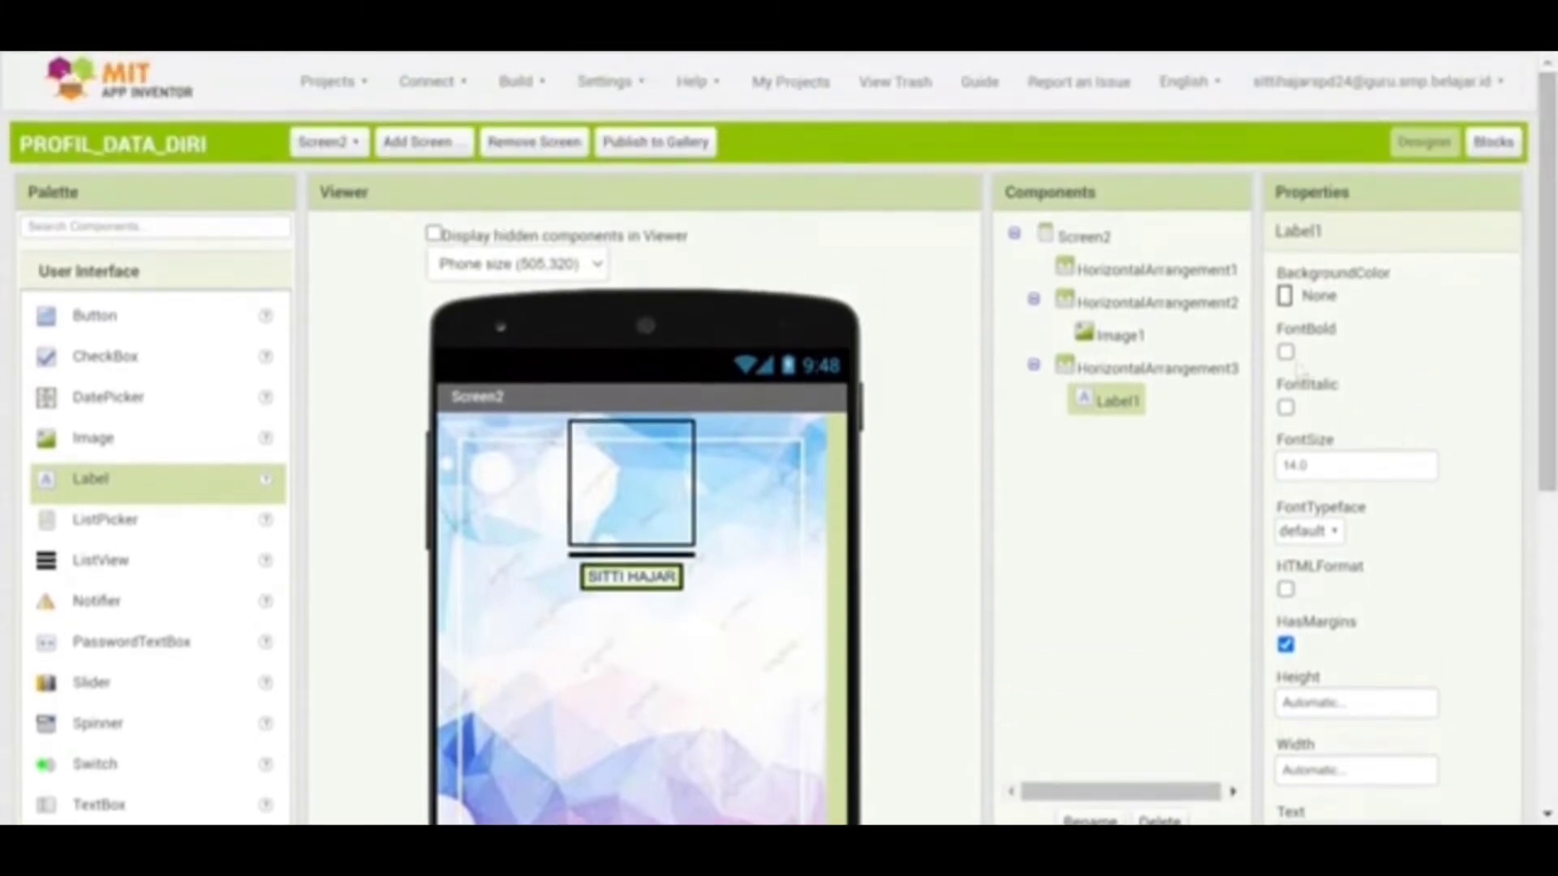
left_click(1285, 353)
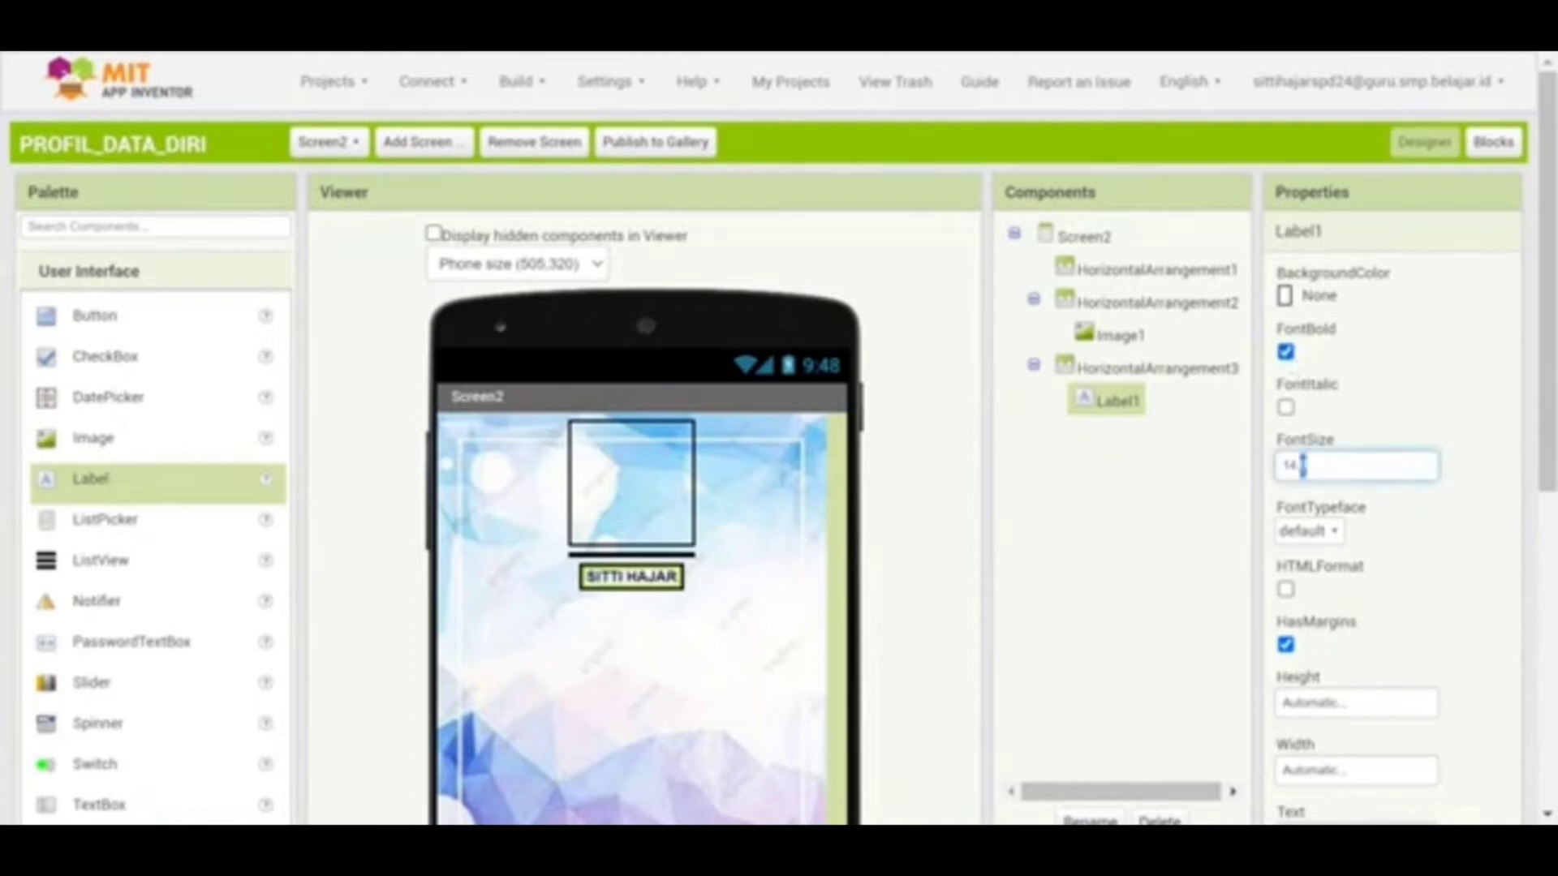
left_click_drag(1306, 465, 1249, 482)
type("28")
left_click(1188, 559)
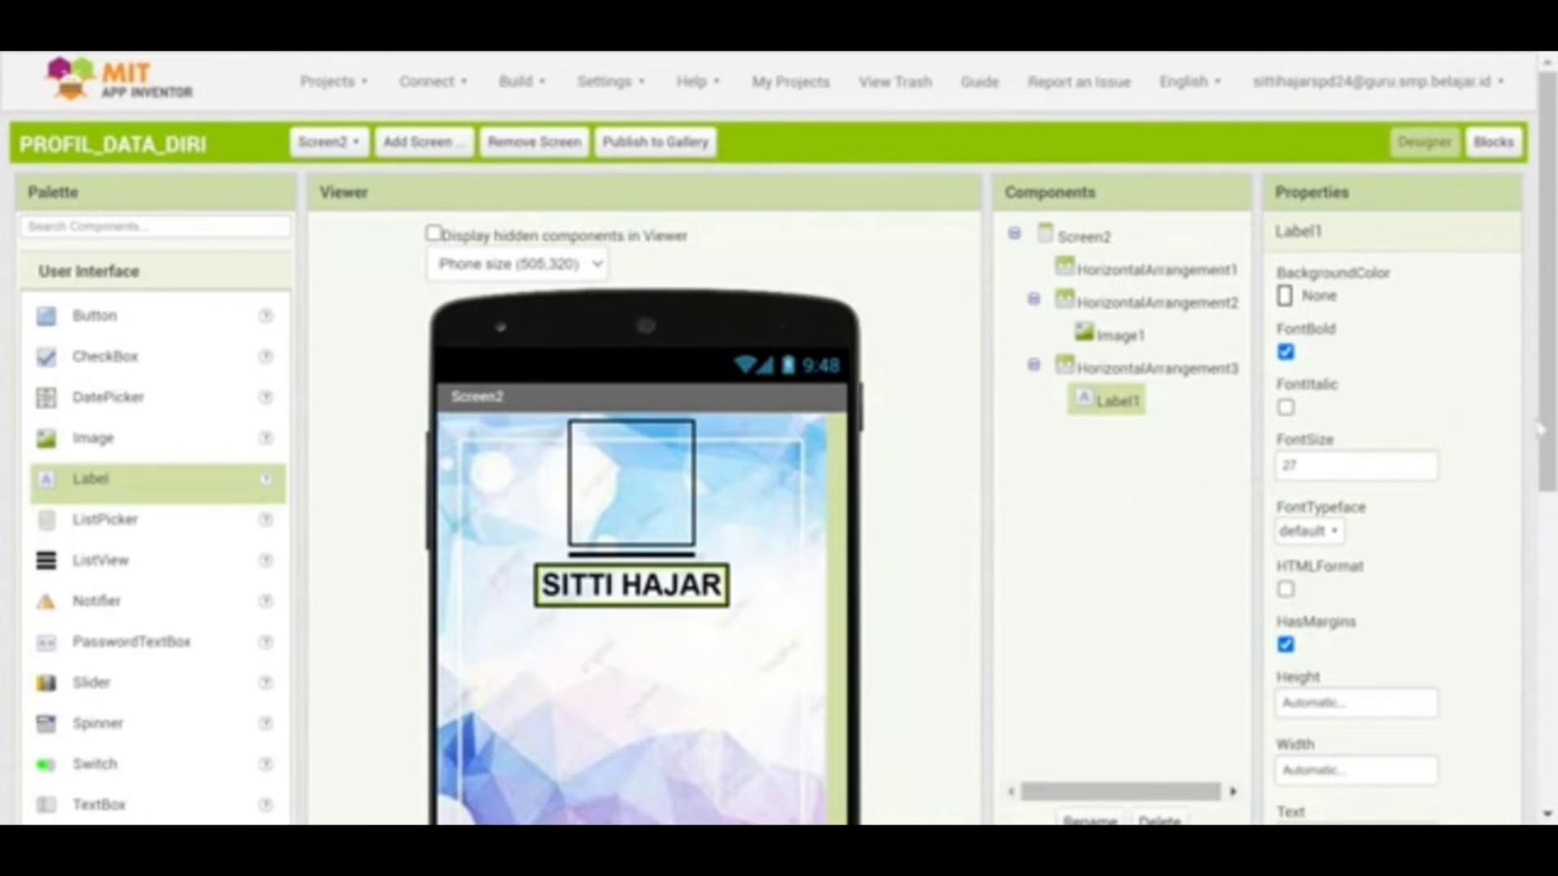
left_click_drag(1539, 428, 1539, 499)
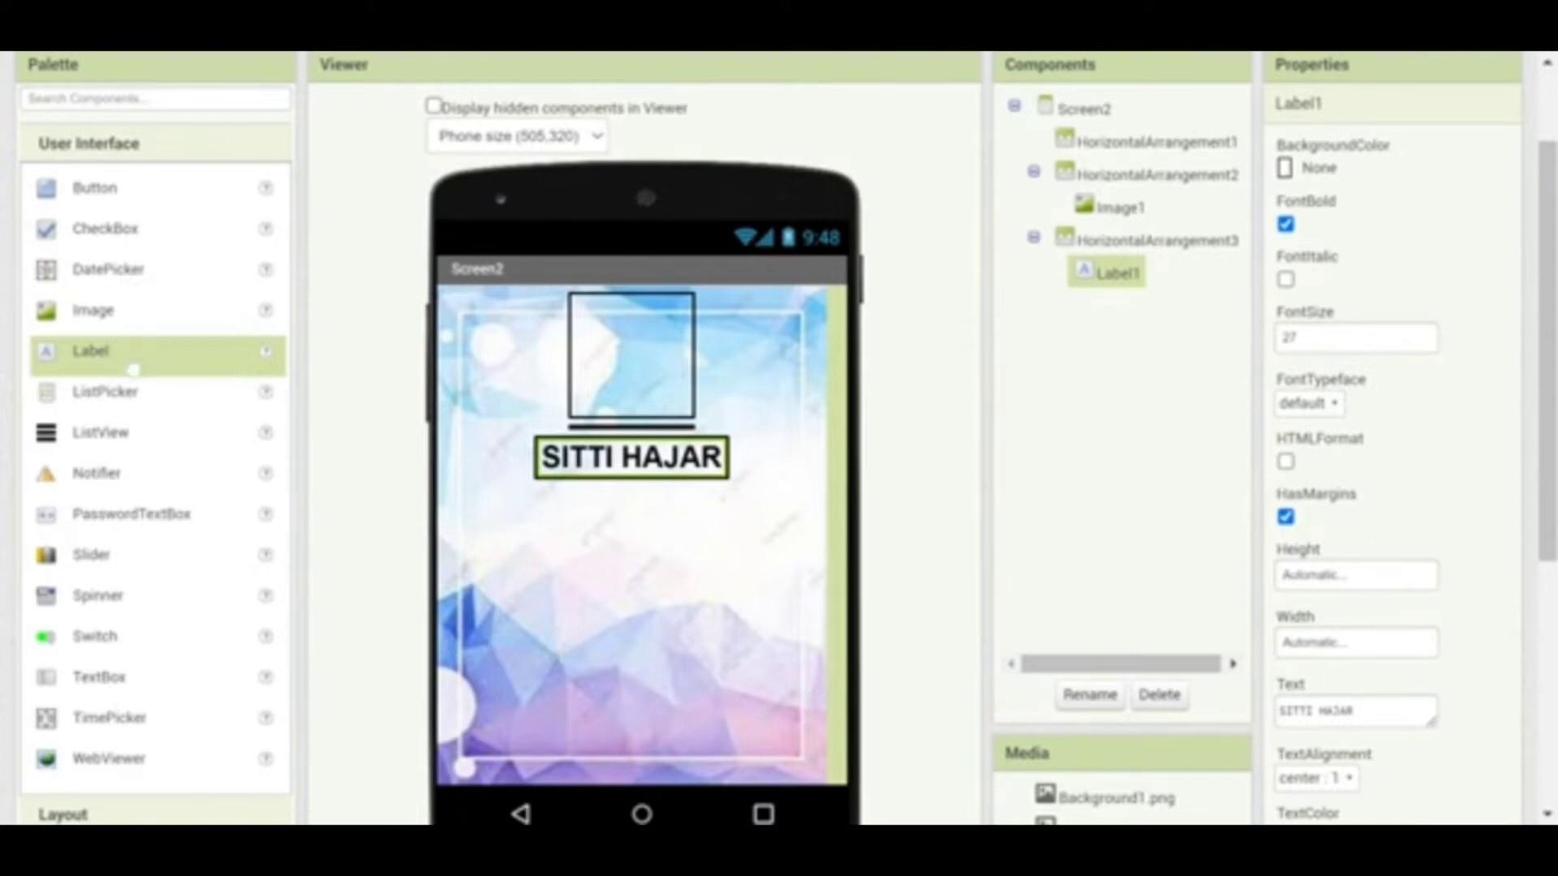
Add a second label below the name label and set its font size to 18
left_click_drag(132, 369, 640, 587)
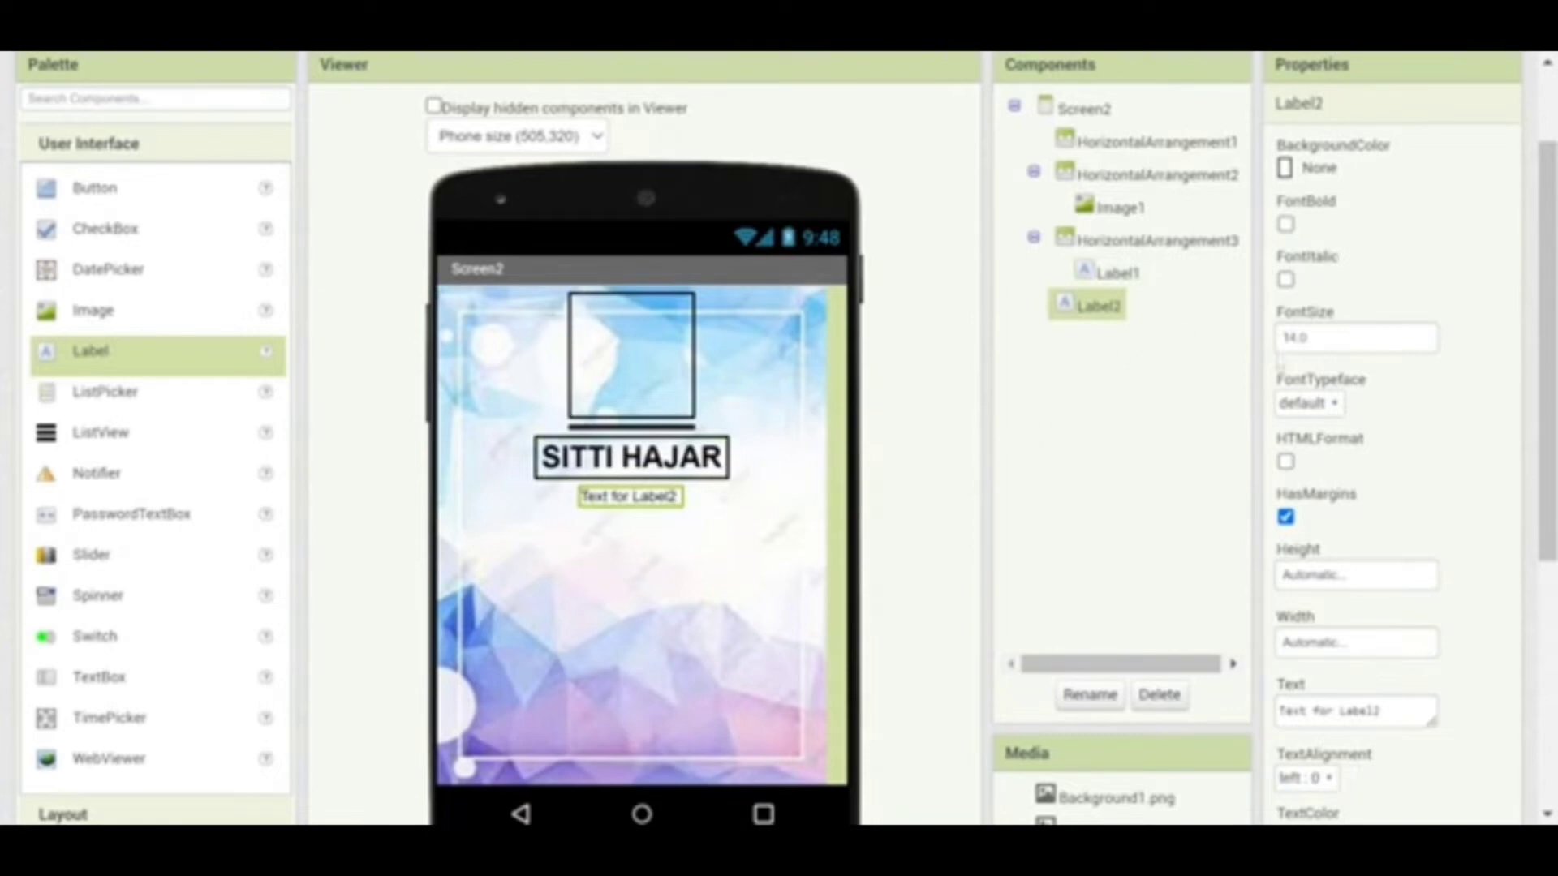
left_click_drag(1308, 337, 1274, 355)
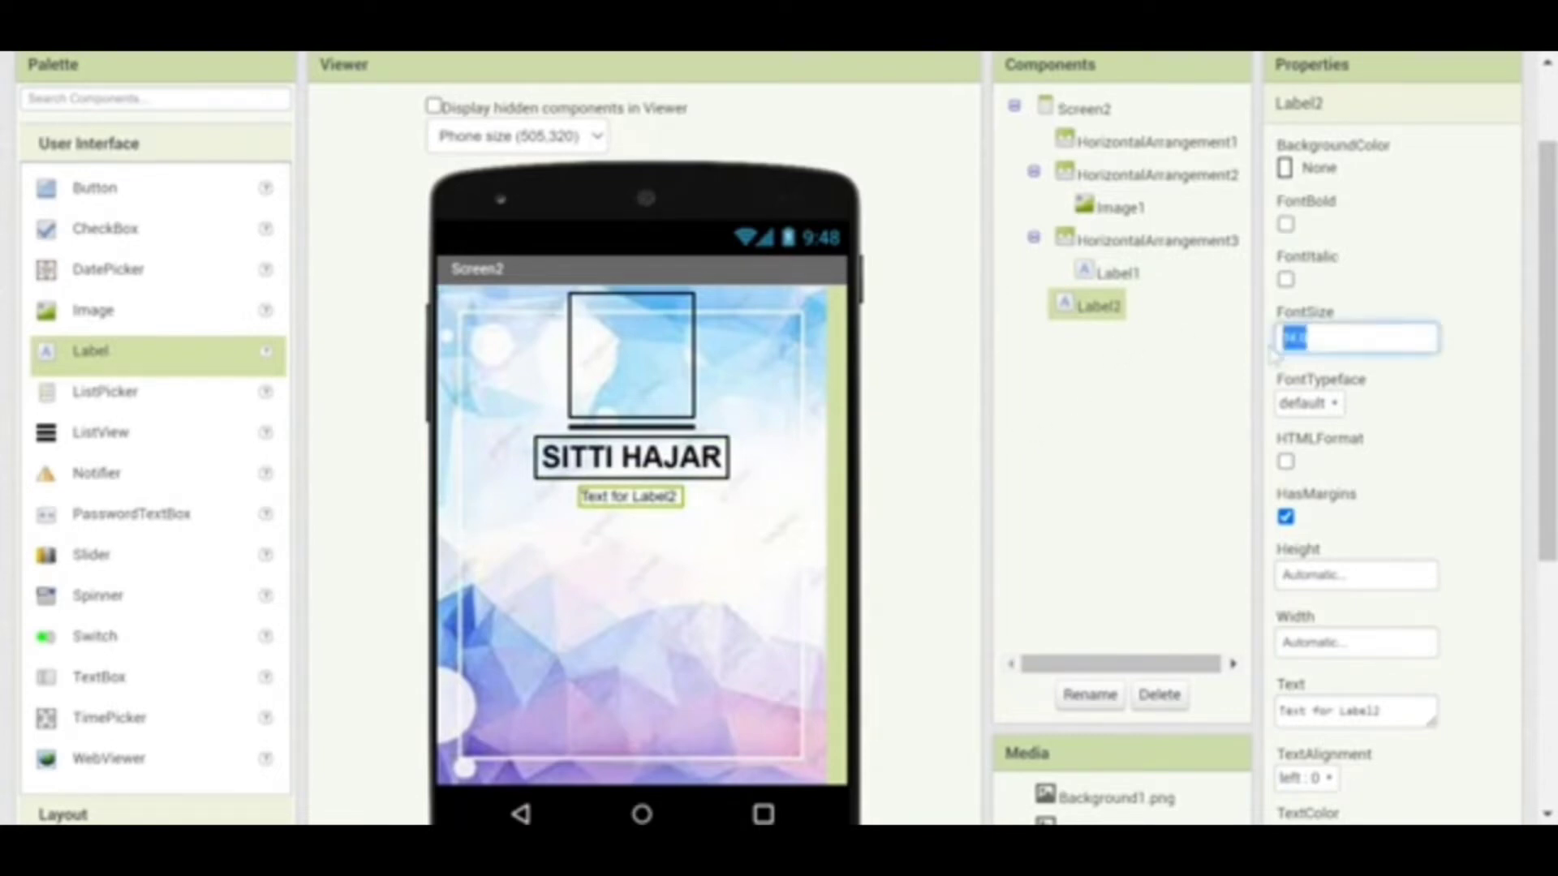
type("18")
left_click(1340, 576)
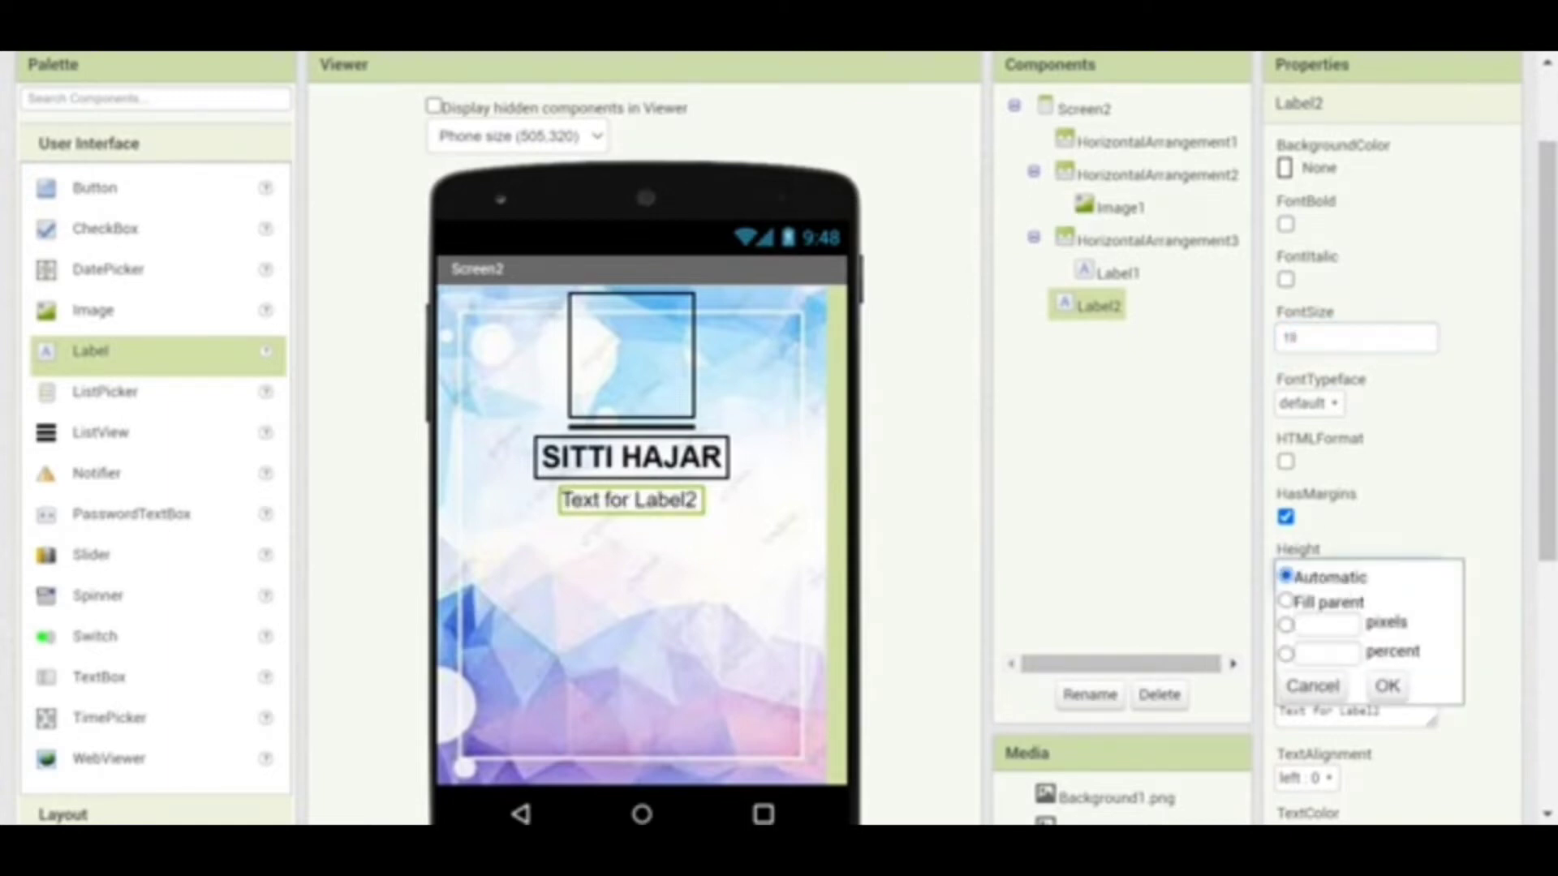
Keep the new label's height automatic and set its width to 100 percent
left_click(1387, 685)
left_click(1355, 643)
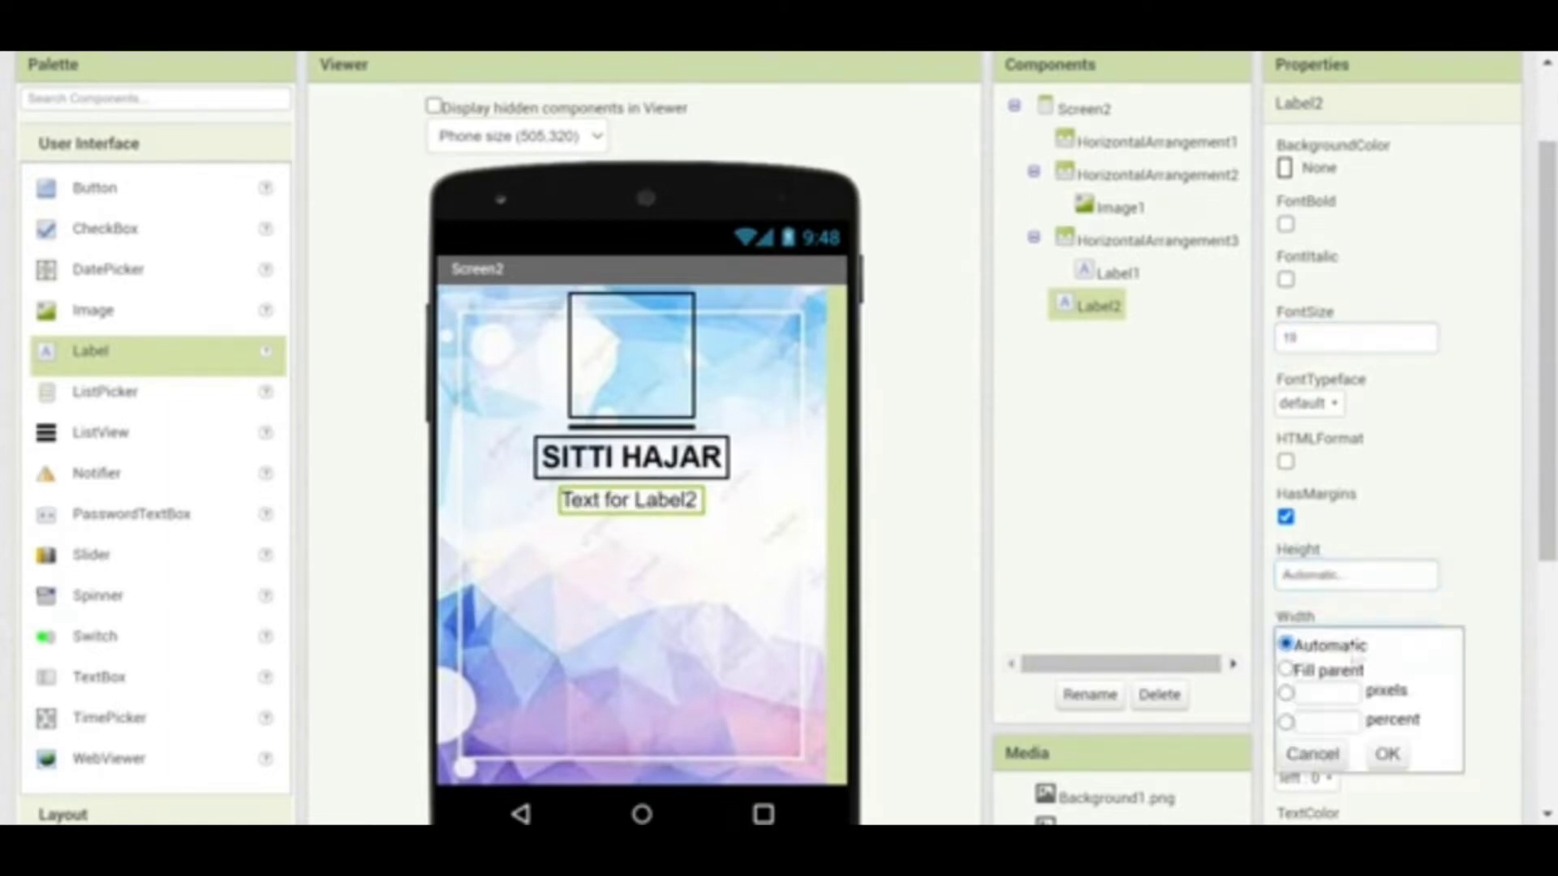
left_click(1303, 721)
type("100")
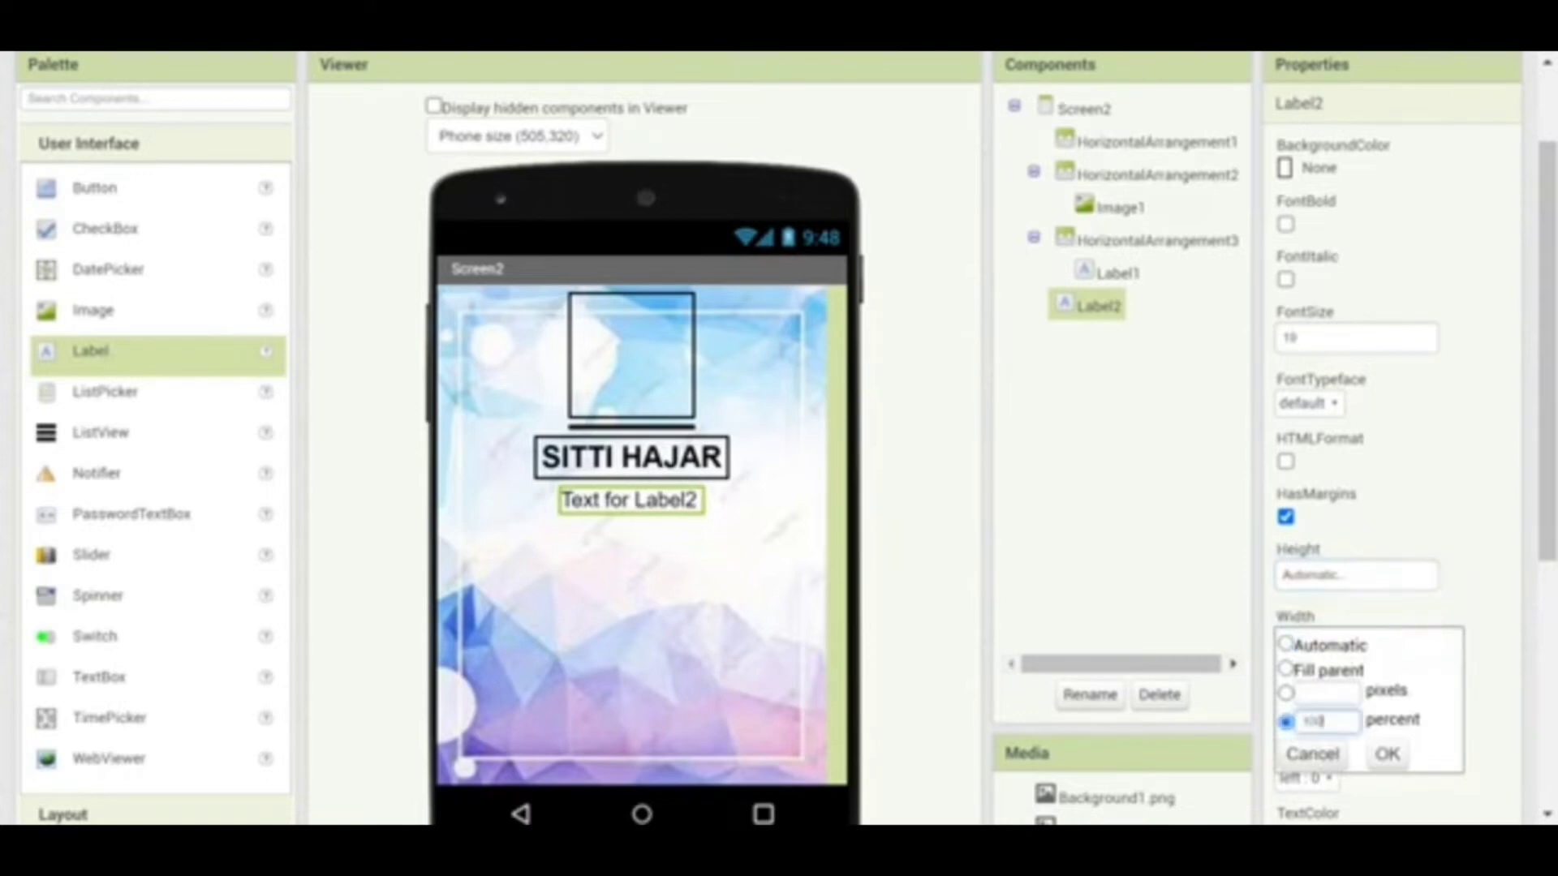
left_click(1387, 753)
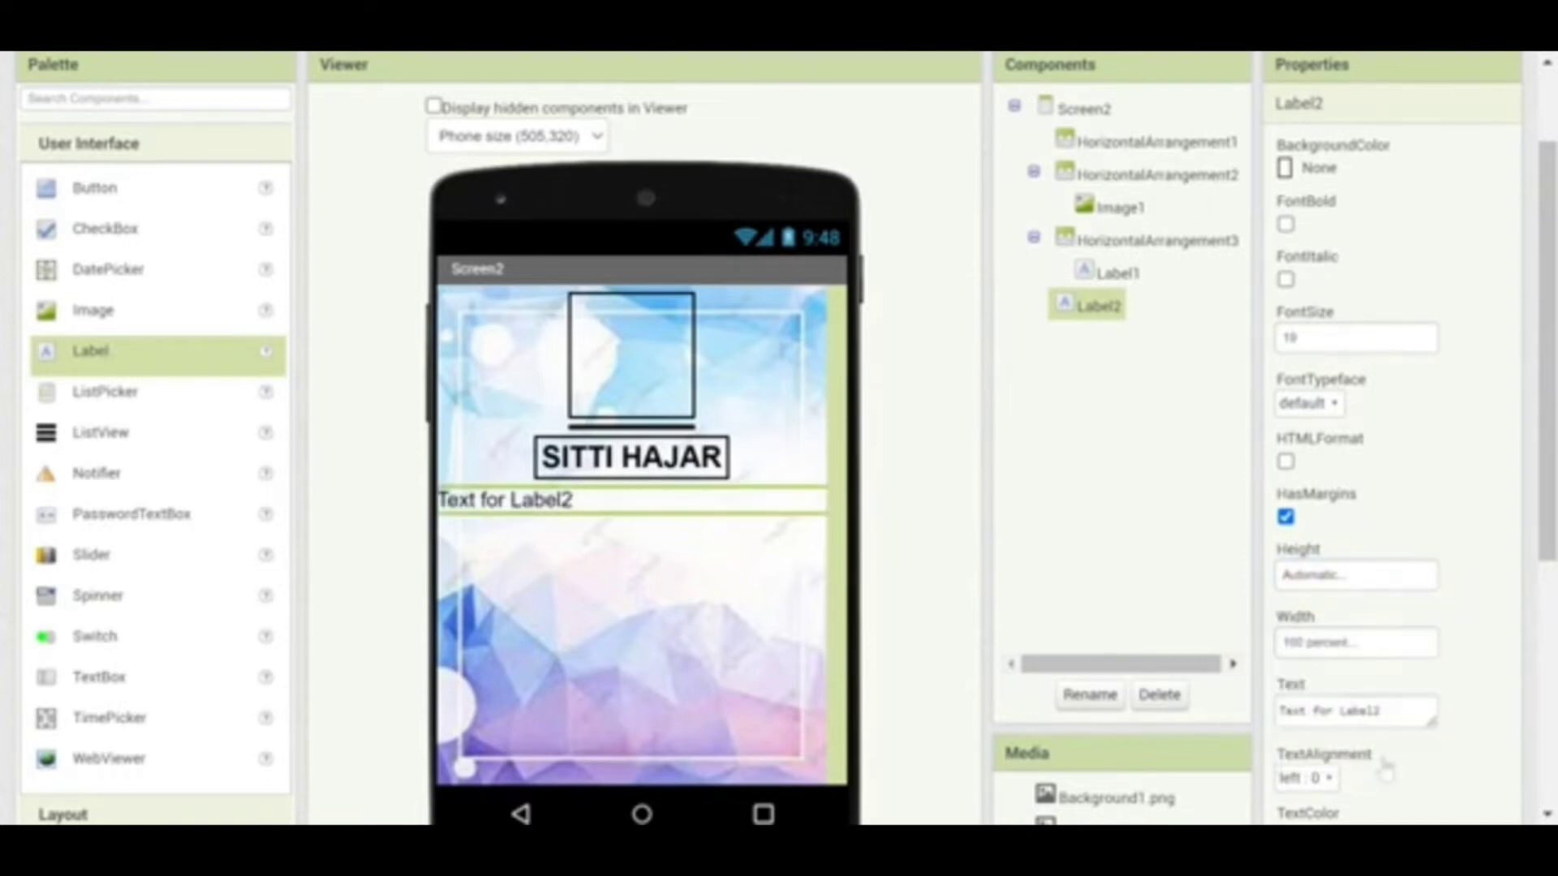
scroll(1546, 551, "down", 1)
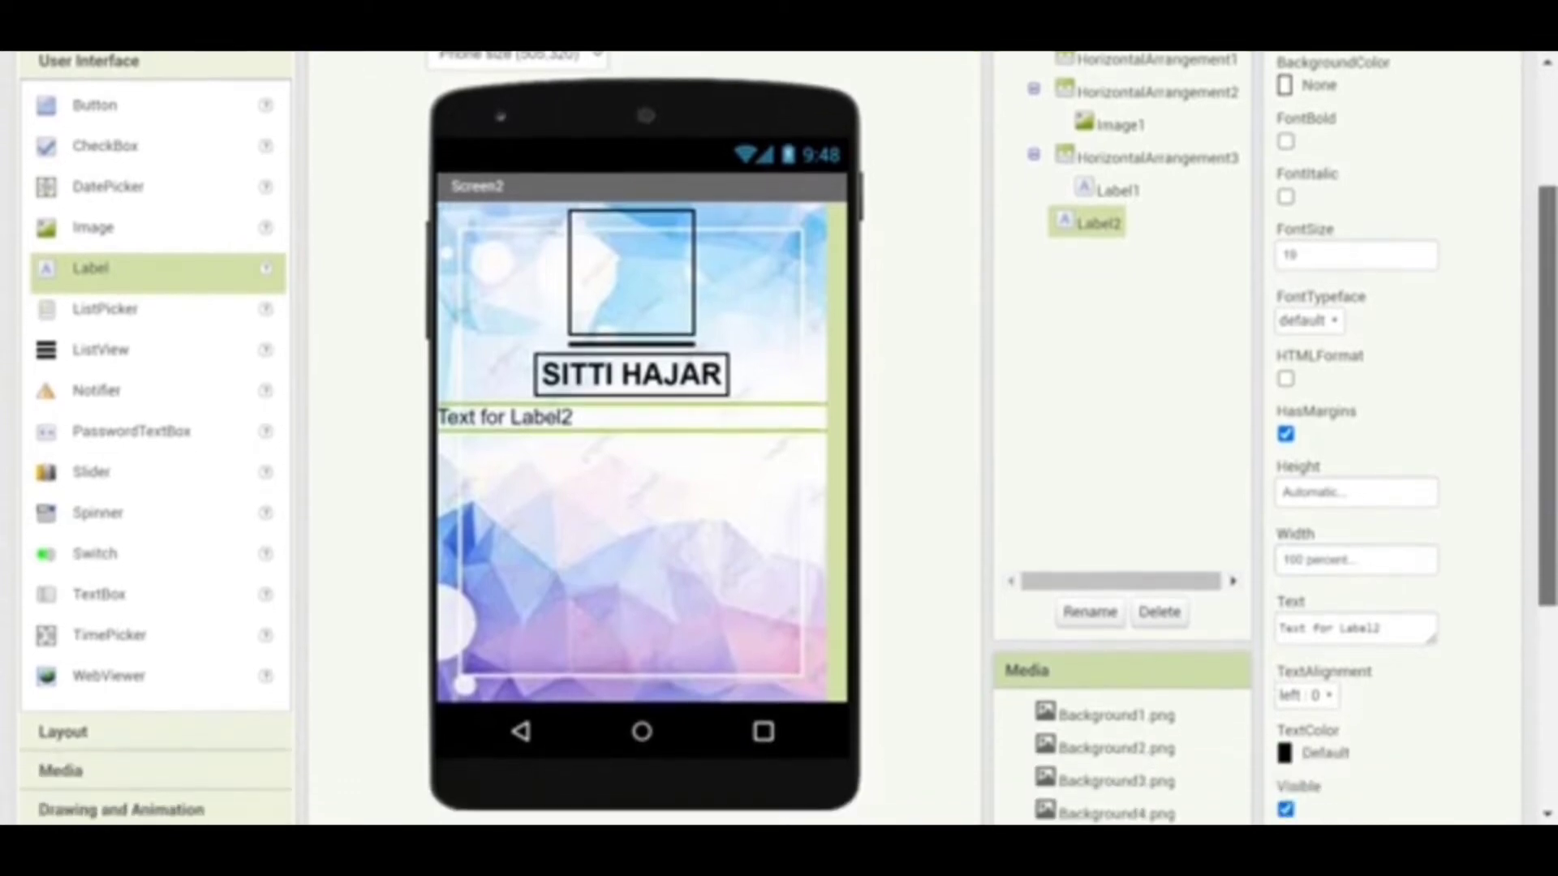
scroll(1379, 584, "down", 1)
Replace Label2's text with the 'Lahir :' birthplace and birth-date sentence and center it
left_click_drag(1379, 587, 1275, 588)
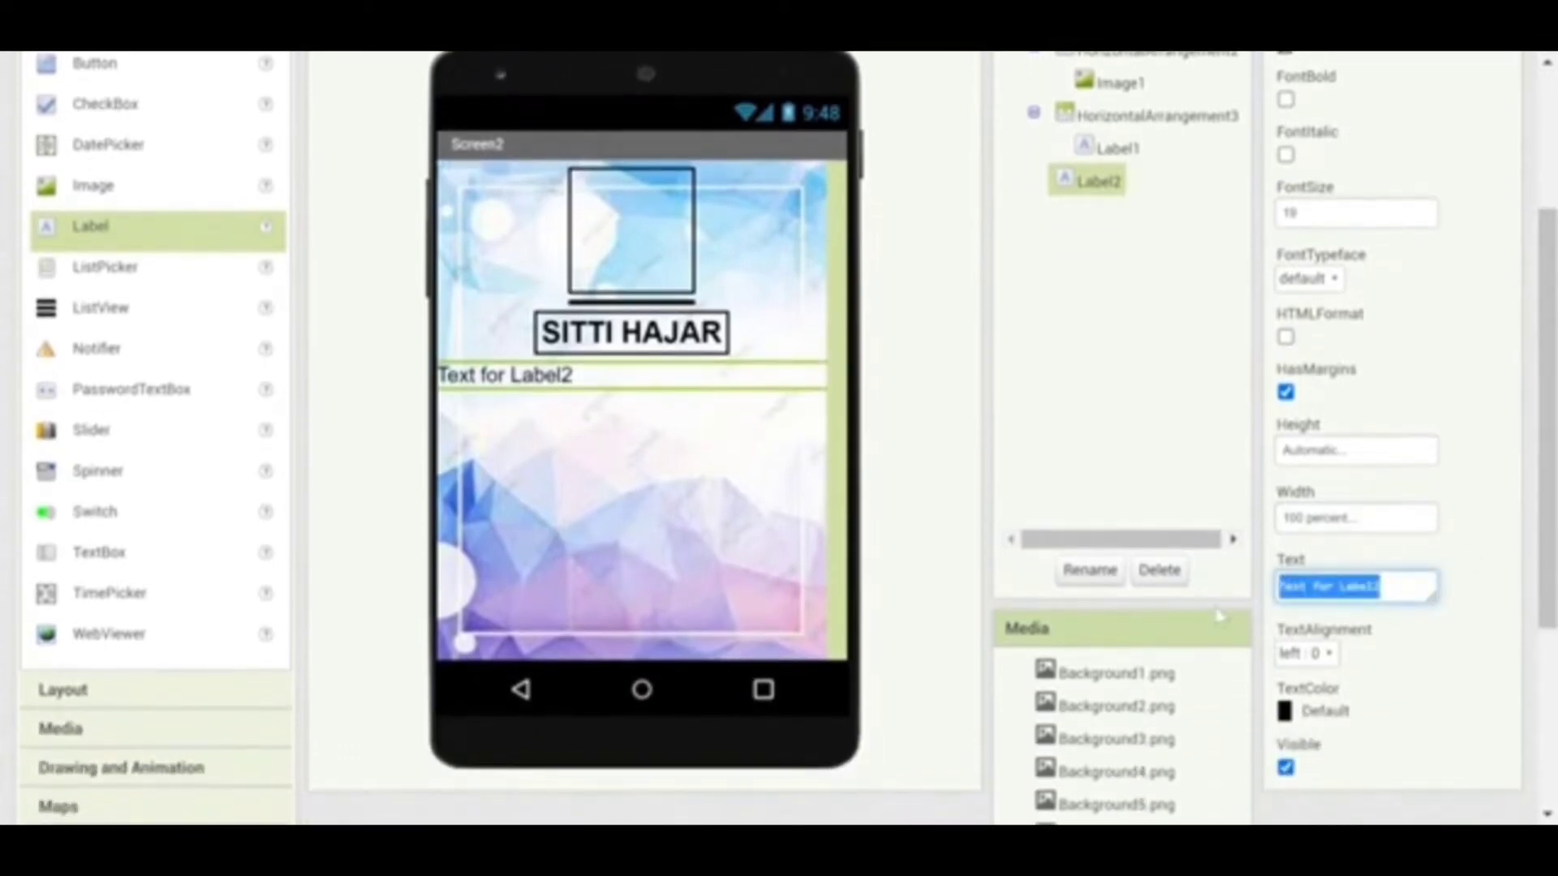
type("1")
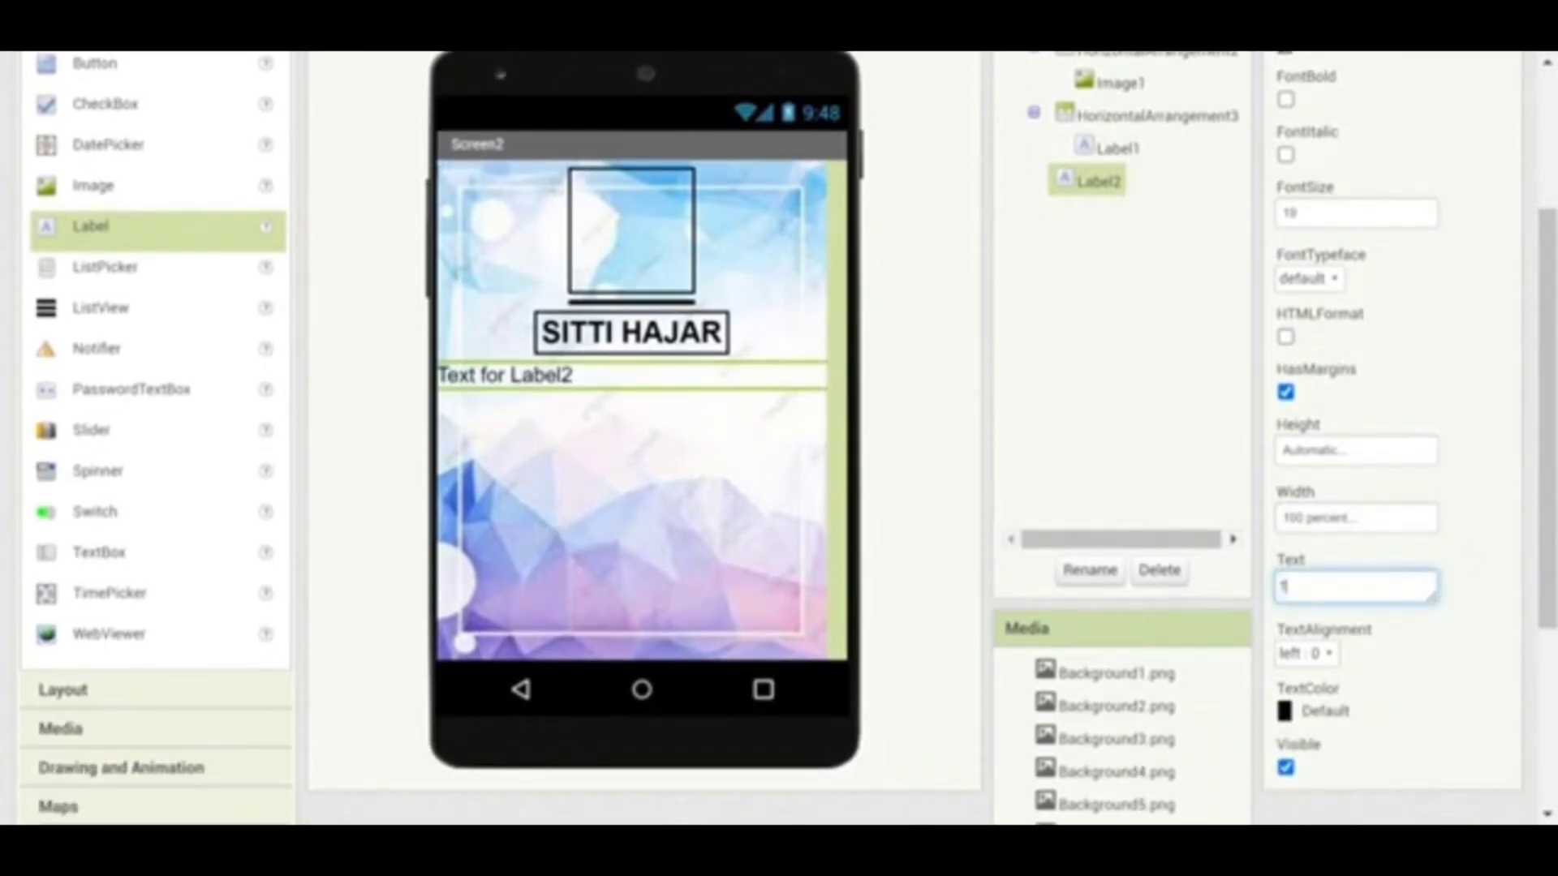
type("4")
key("BackSpace")
type("Lahir")
type(" : ")
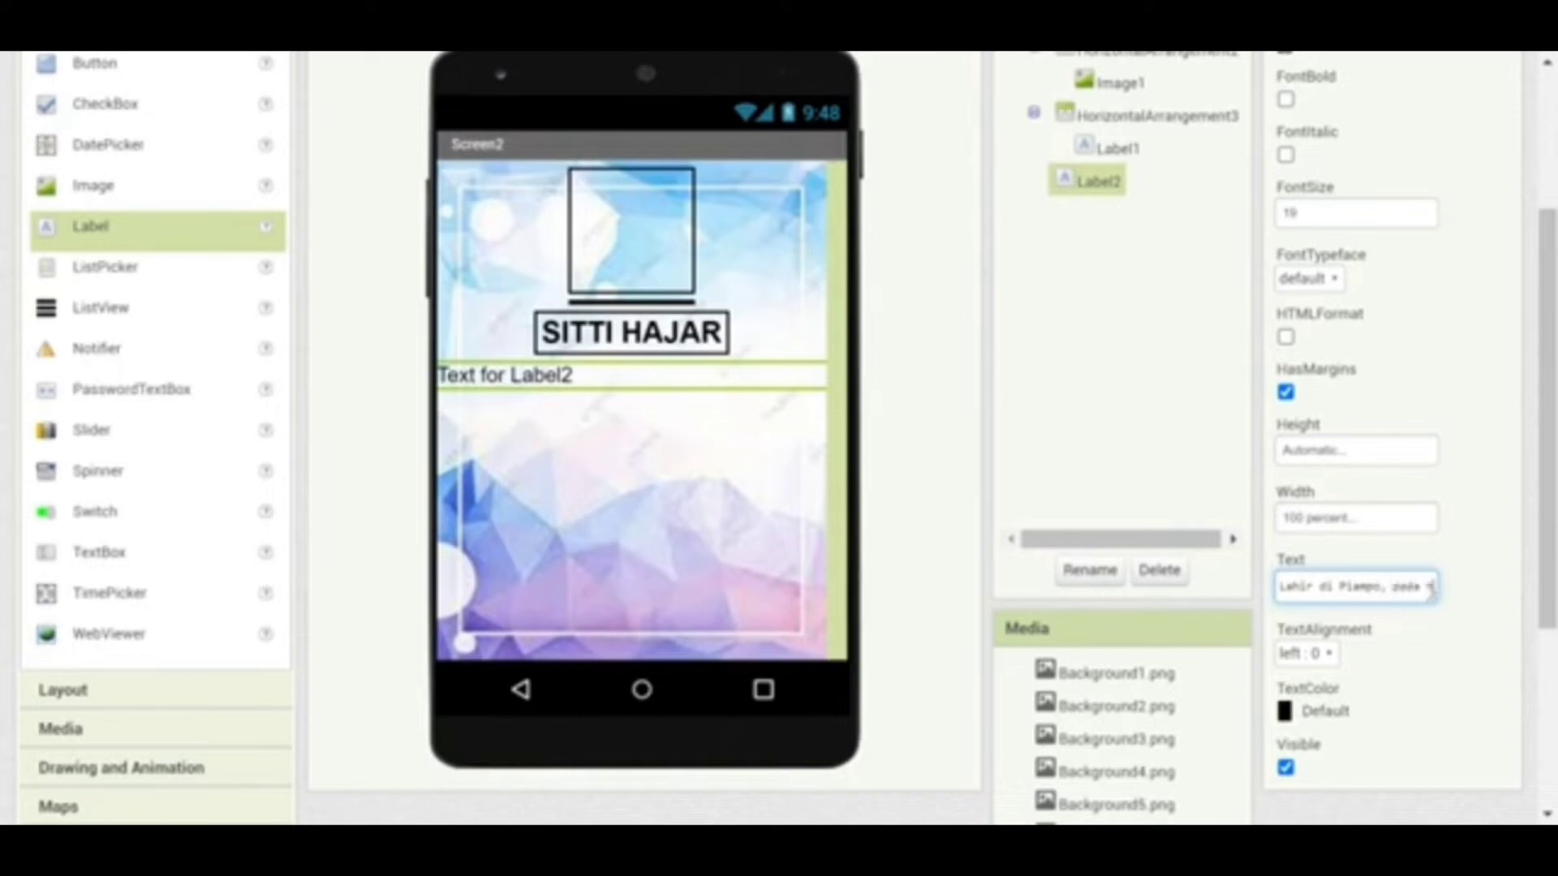
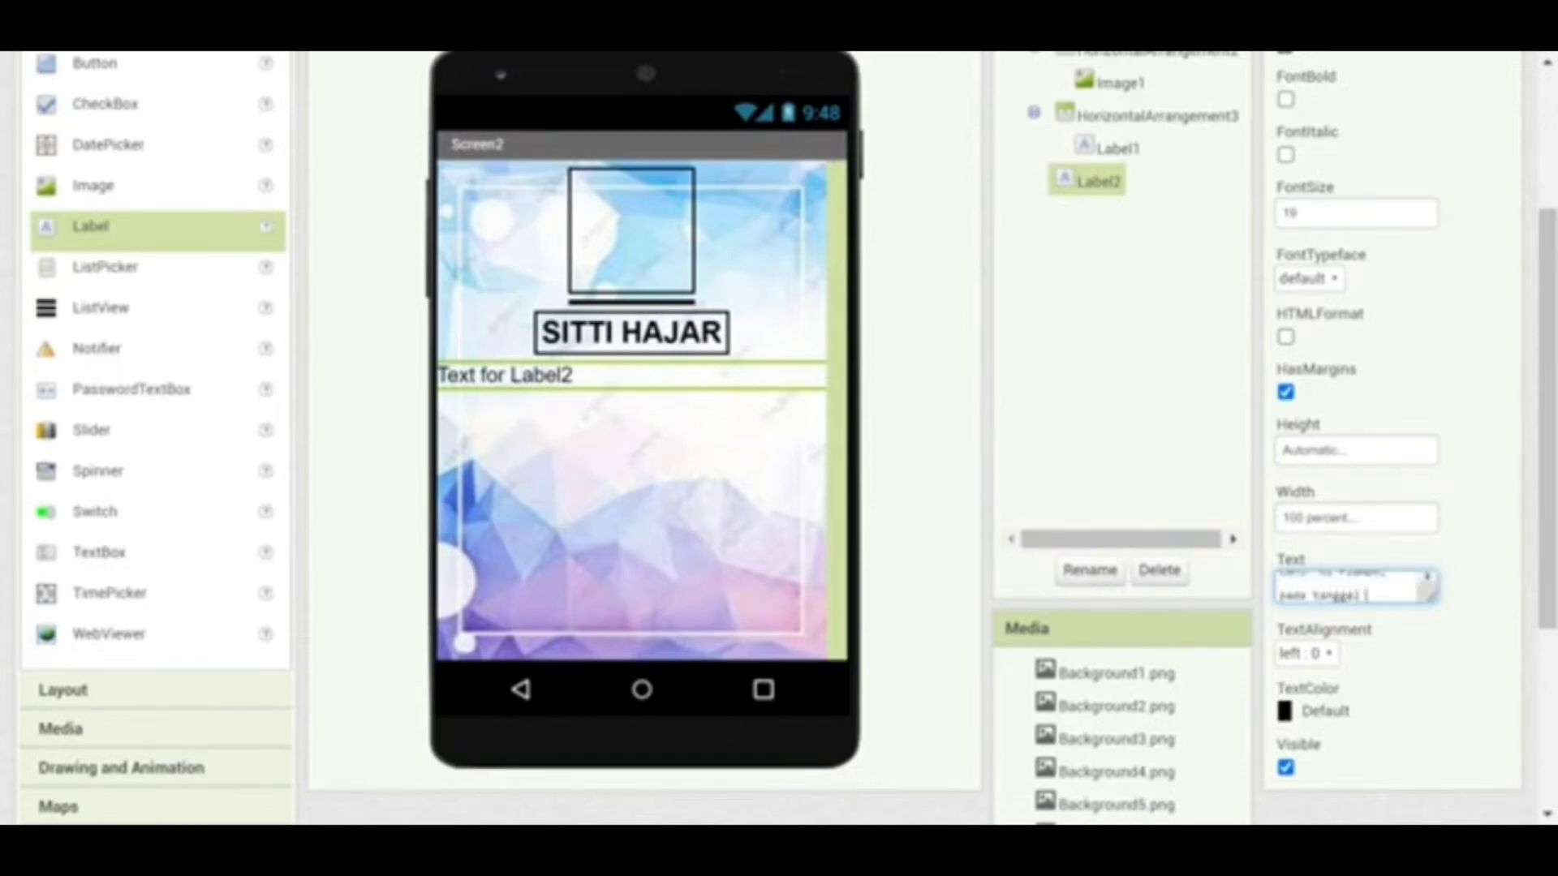
left_click(1174, 403)
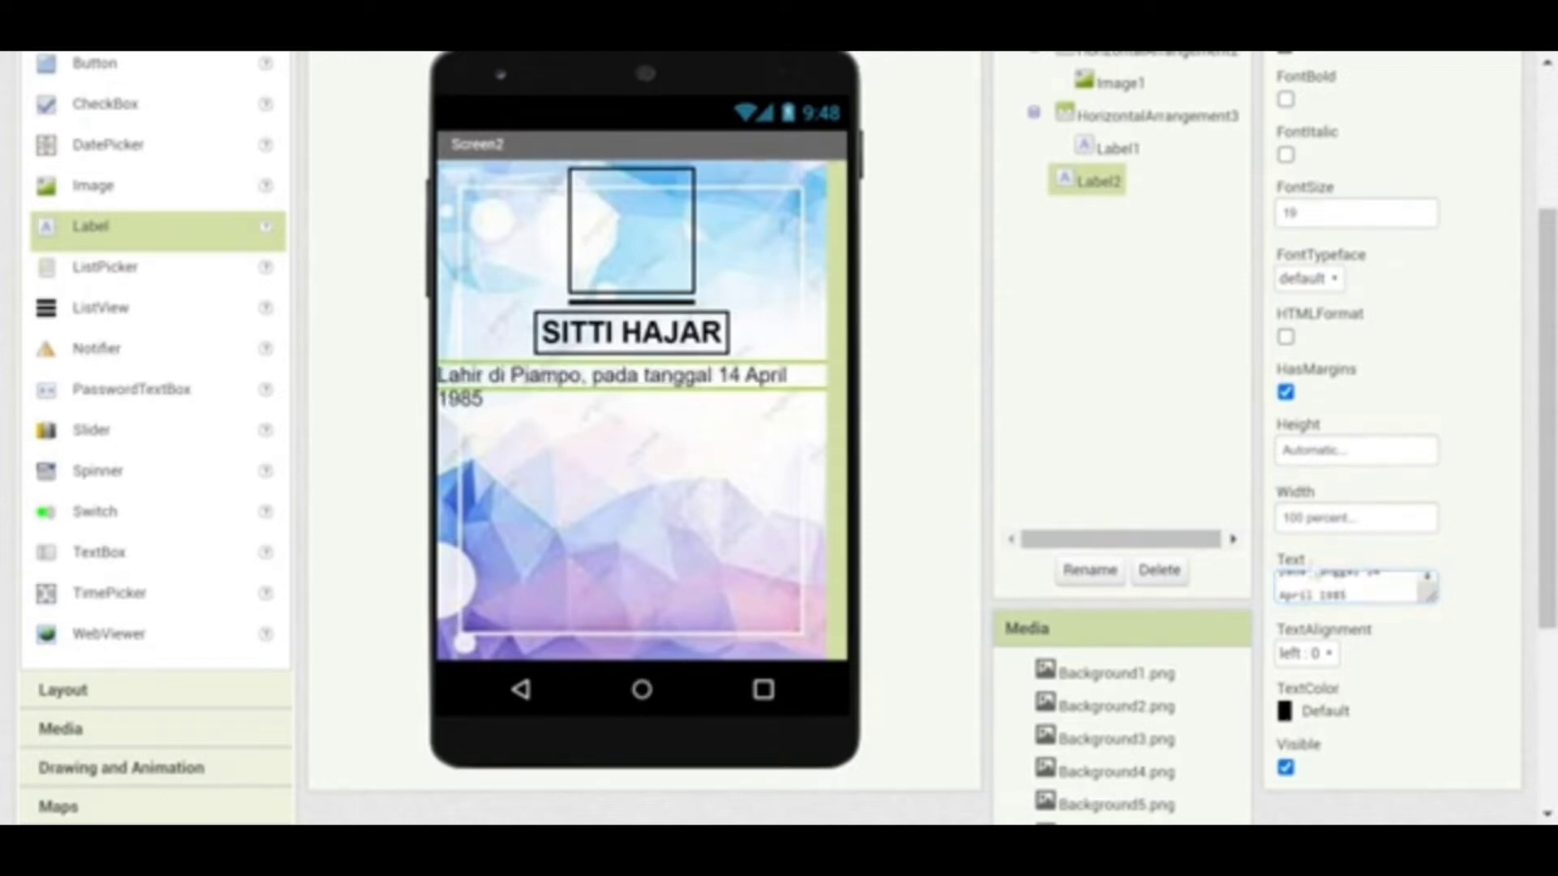
left_click(1328, 655)
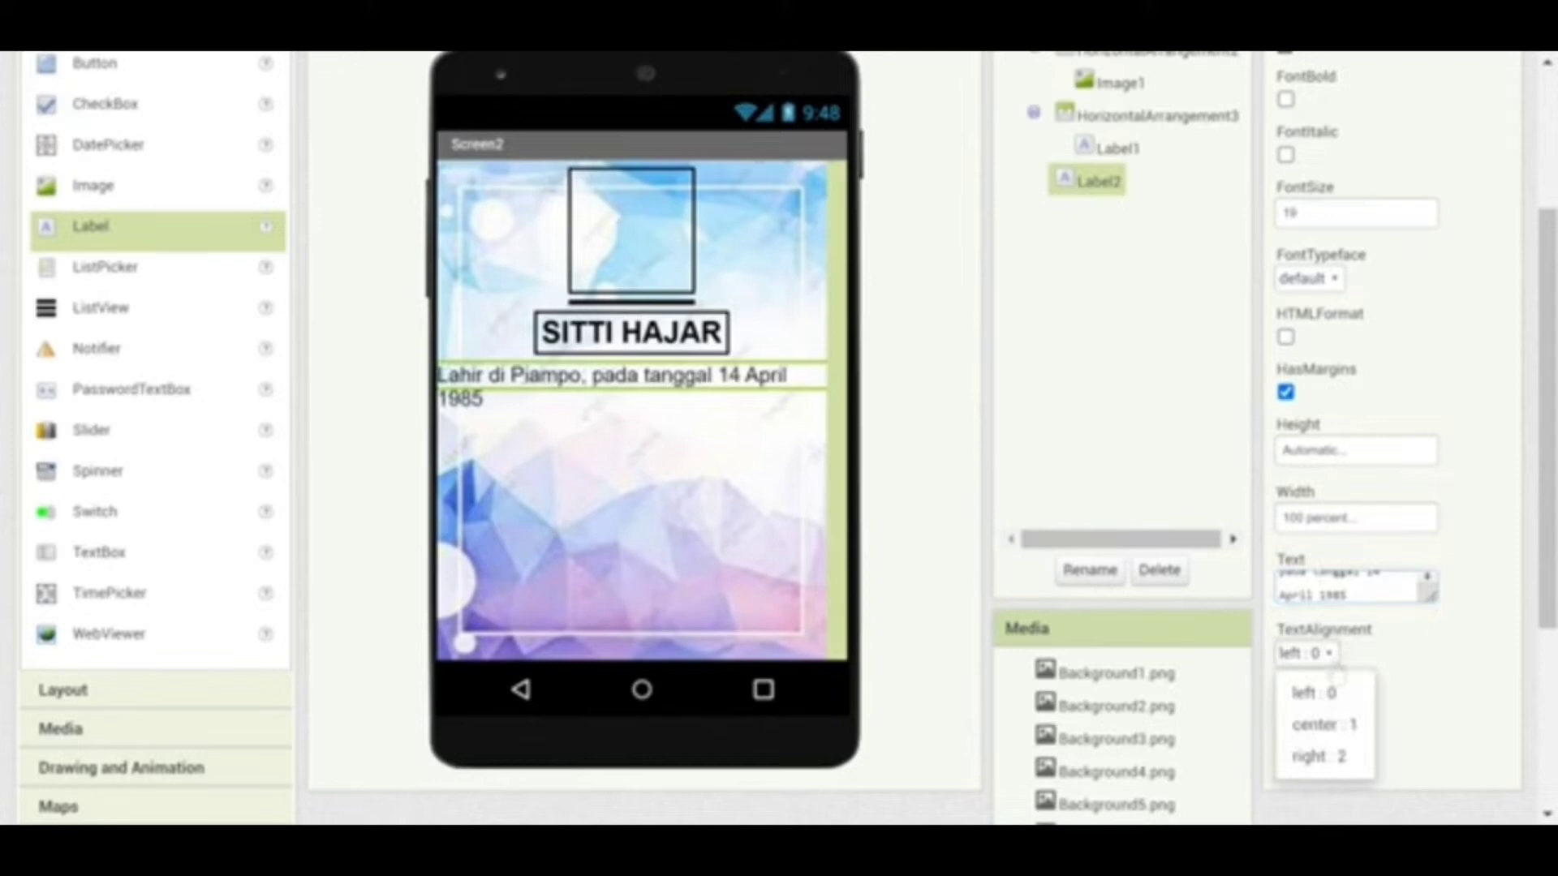
left_click(1330, 725)
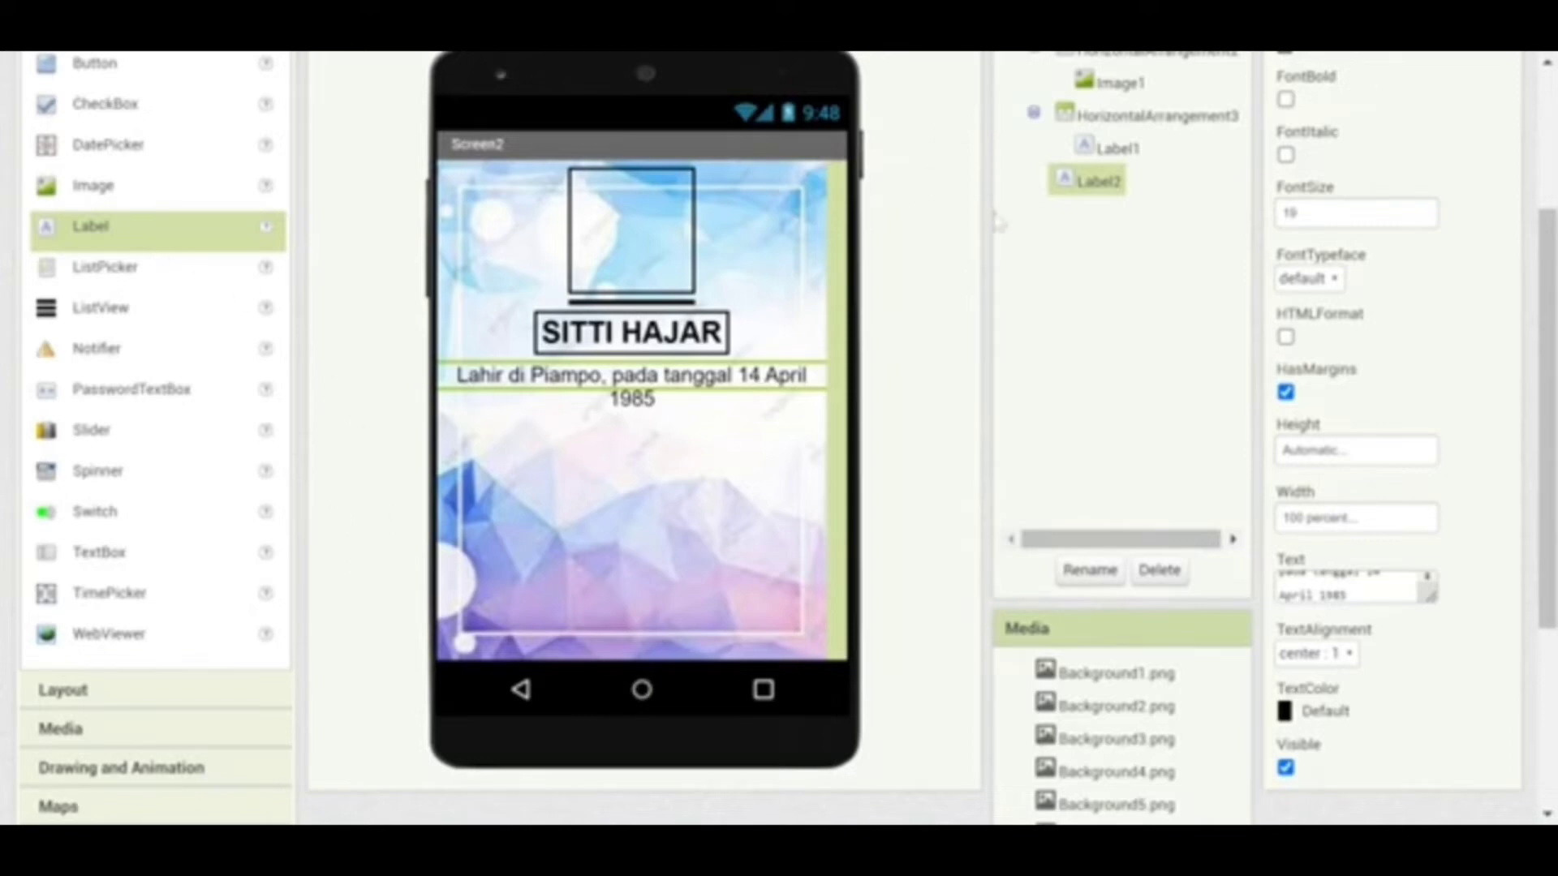
Switch the Palette to the Layout drawer and pick HorizontalArrangement
left_click(163, 691)
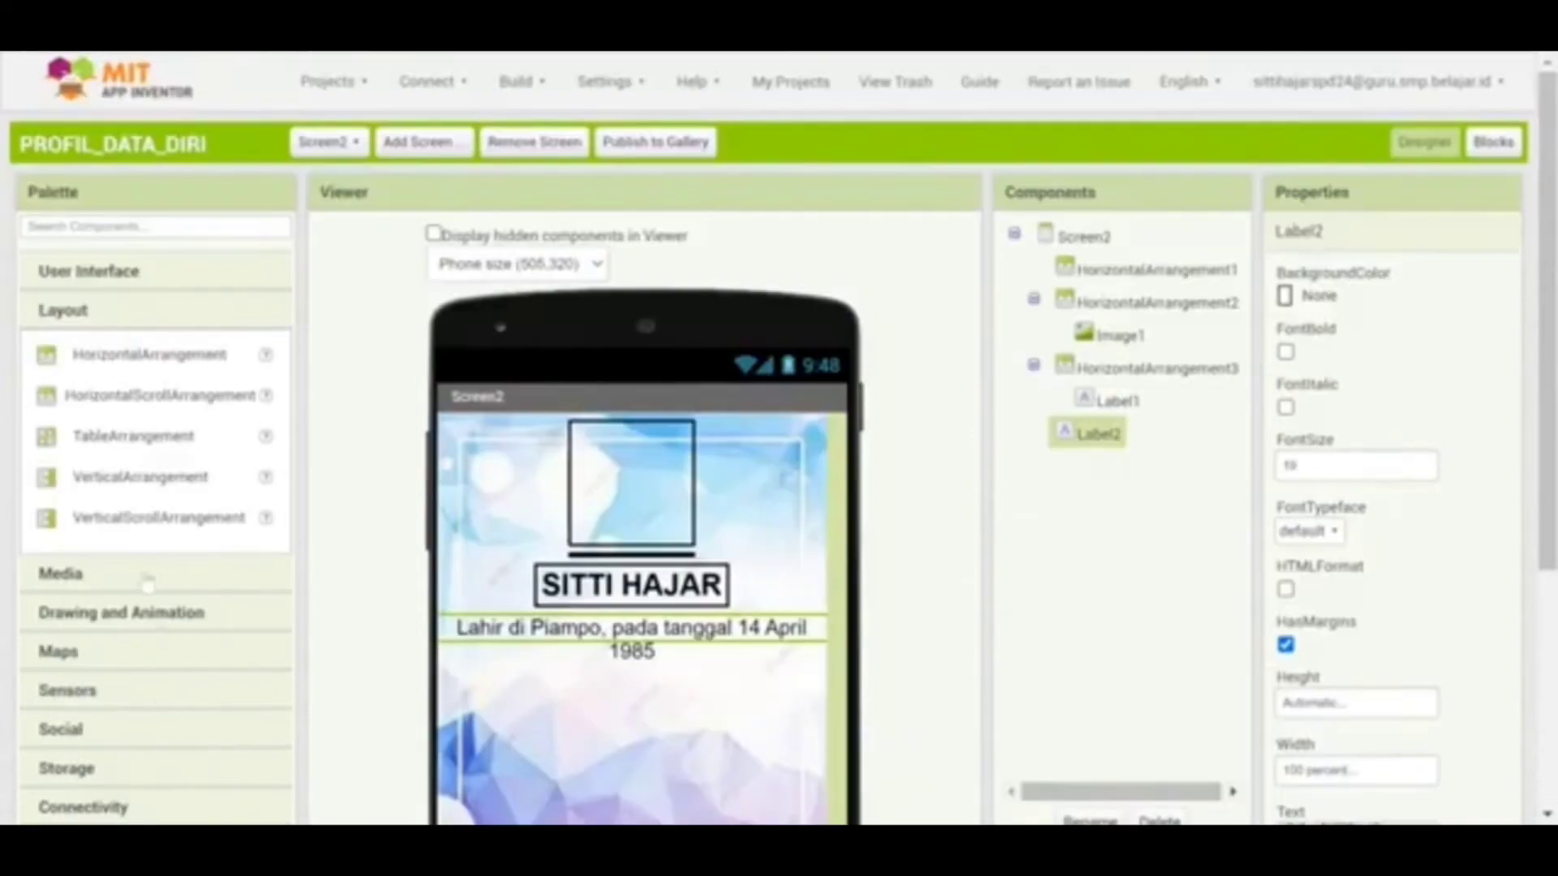
left_click(128, 371)
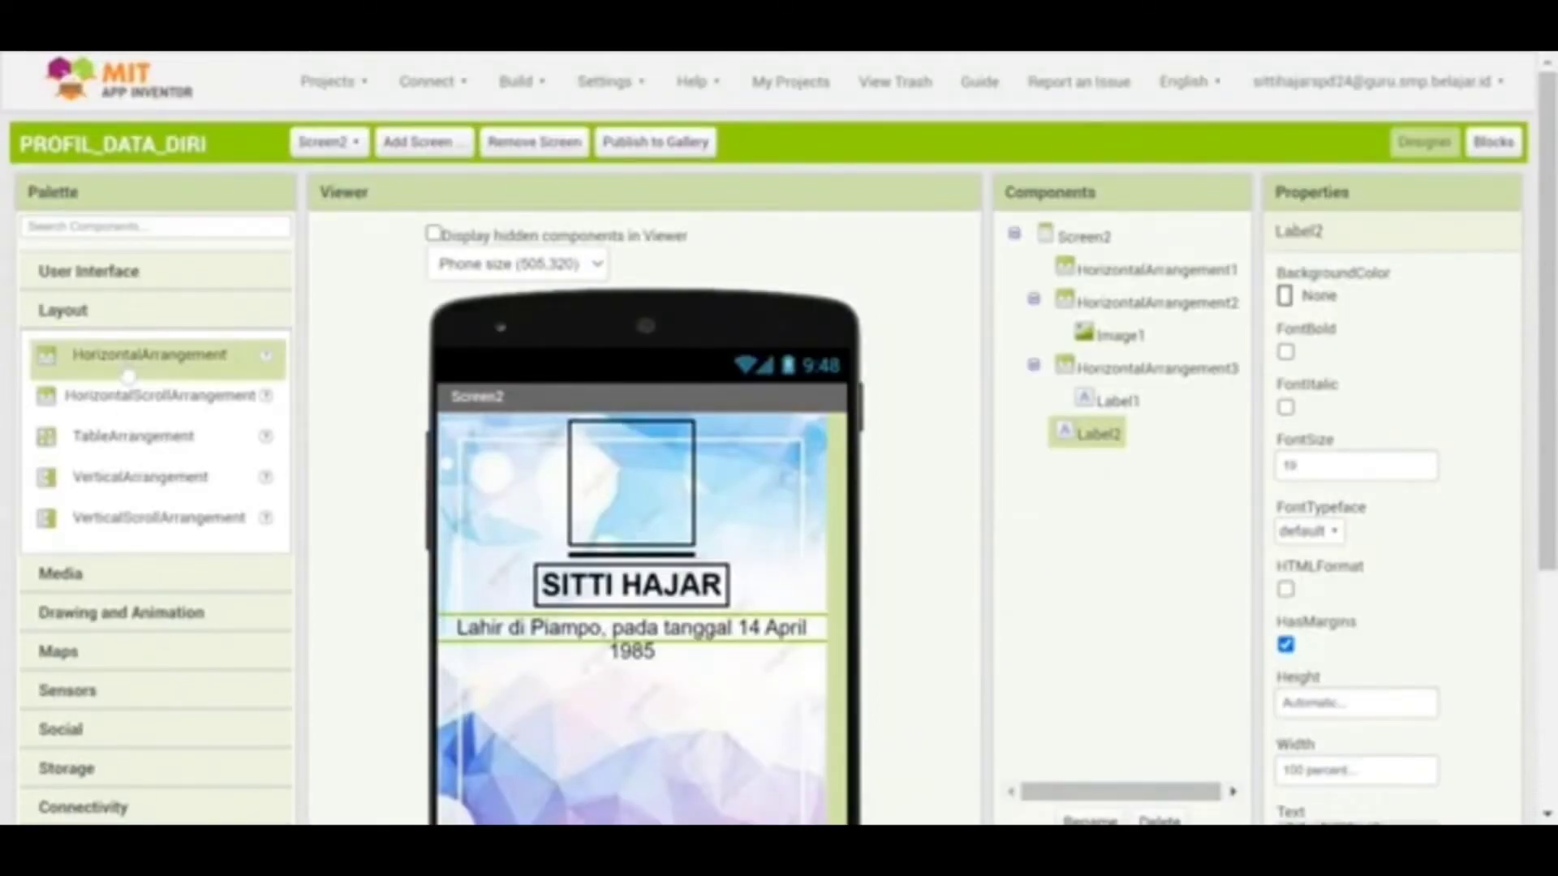
Add HorizontalArrangement4 below Label2, centred horizontally with background colour None
left_click_drag(127, 375, 530, 777)
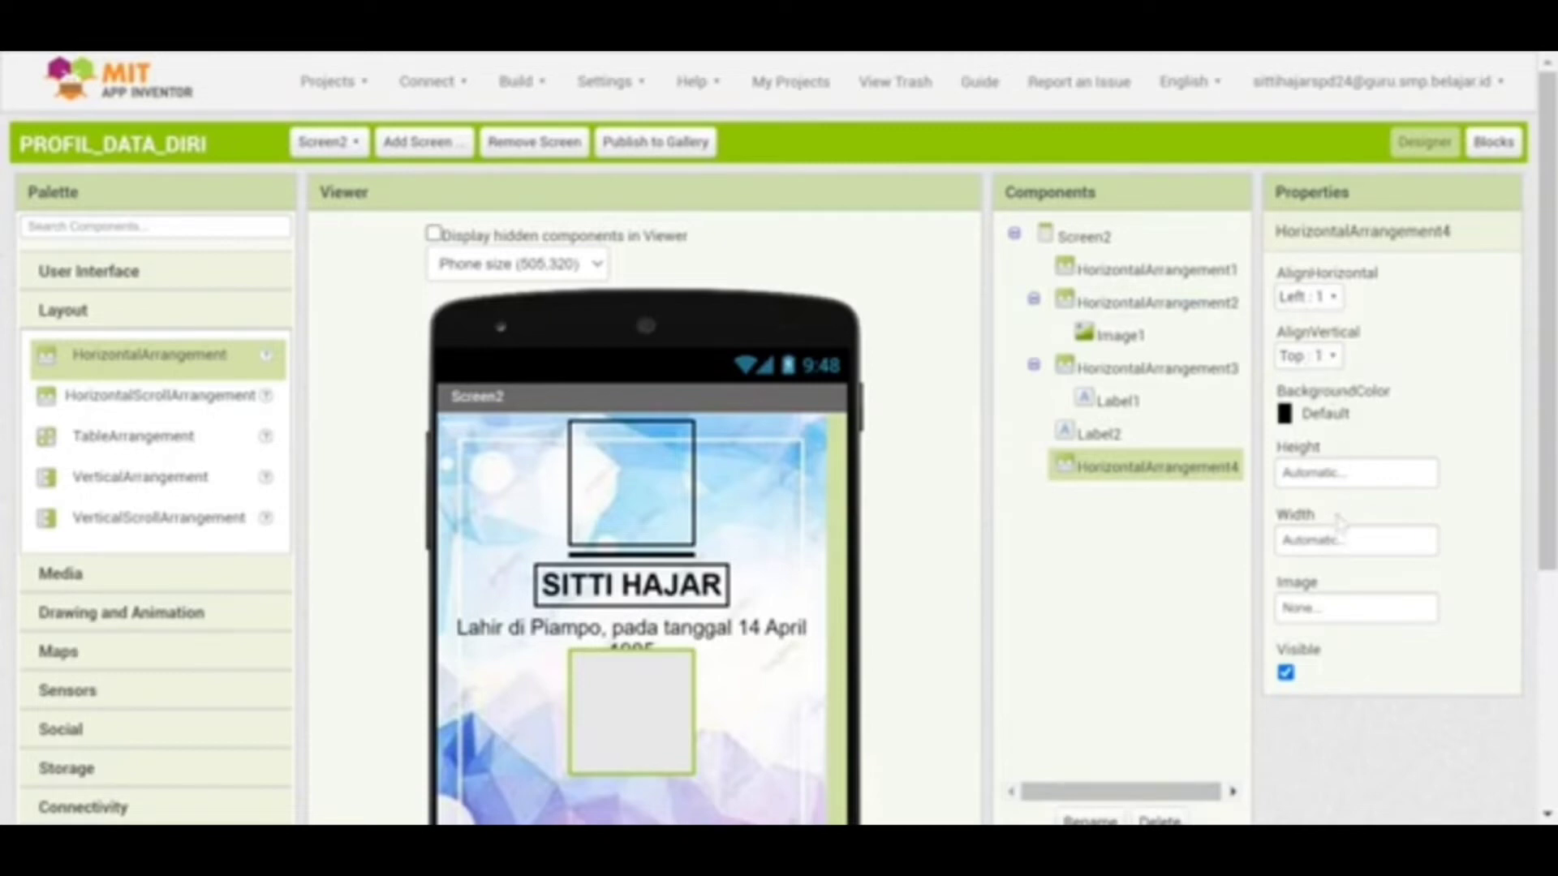
left_click(1308, 297)
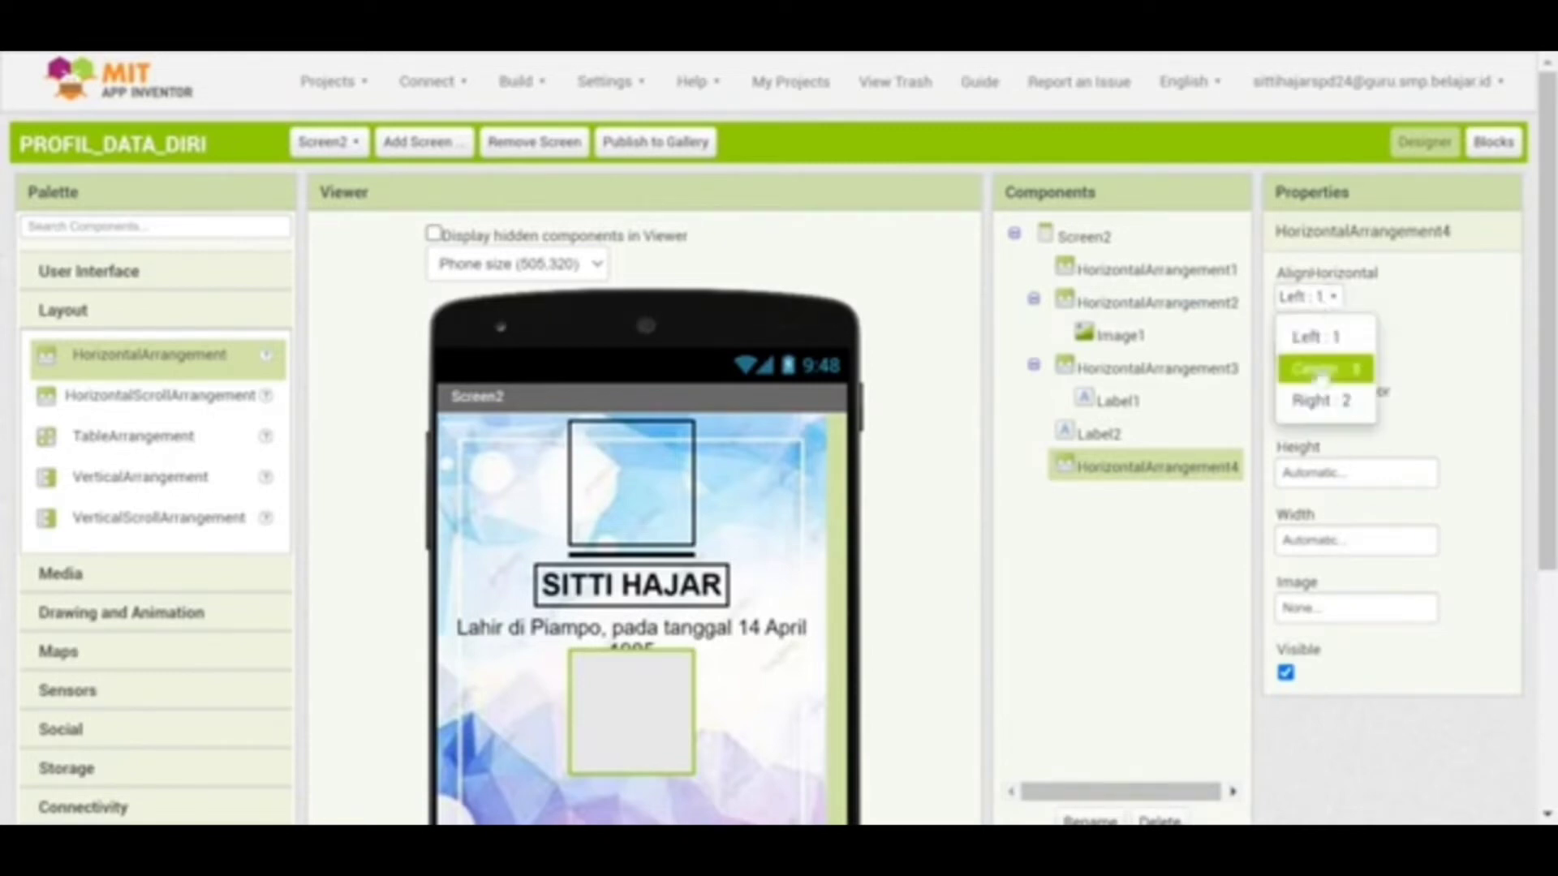
left_click(1321, 367)
left_click(1296, 417)
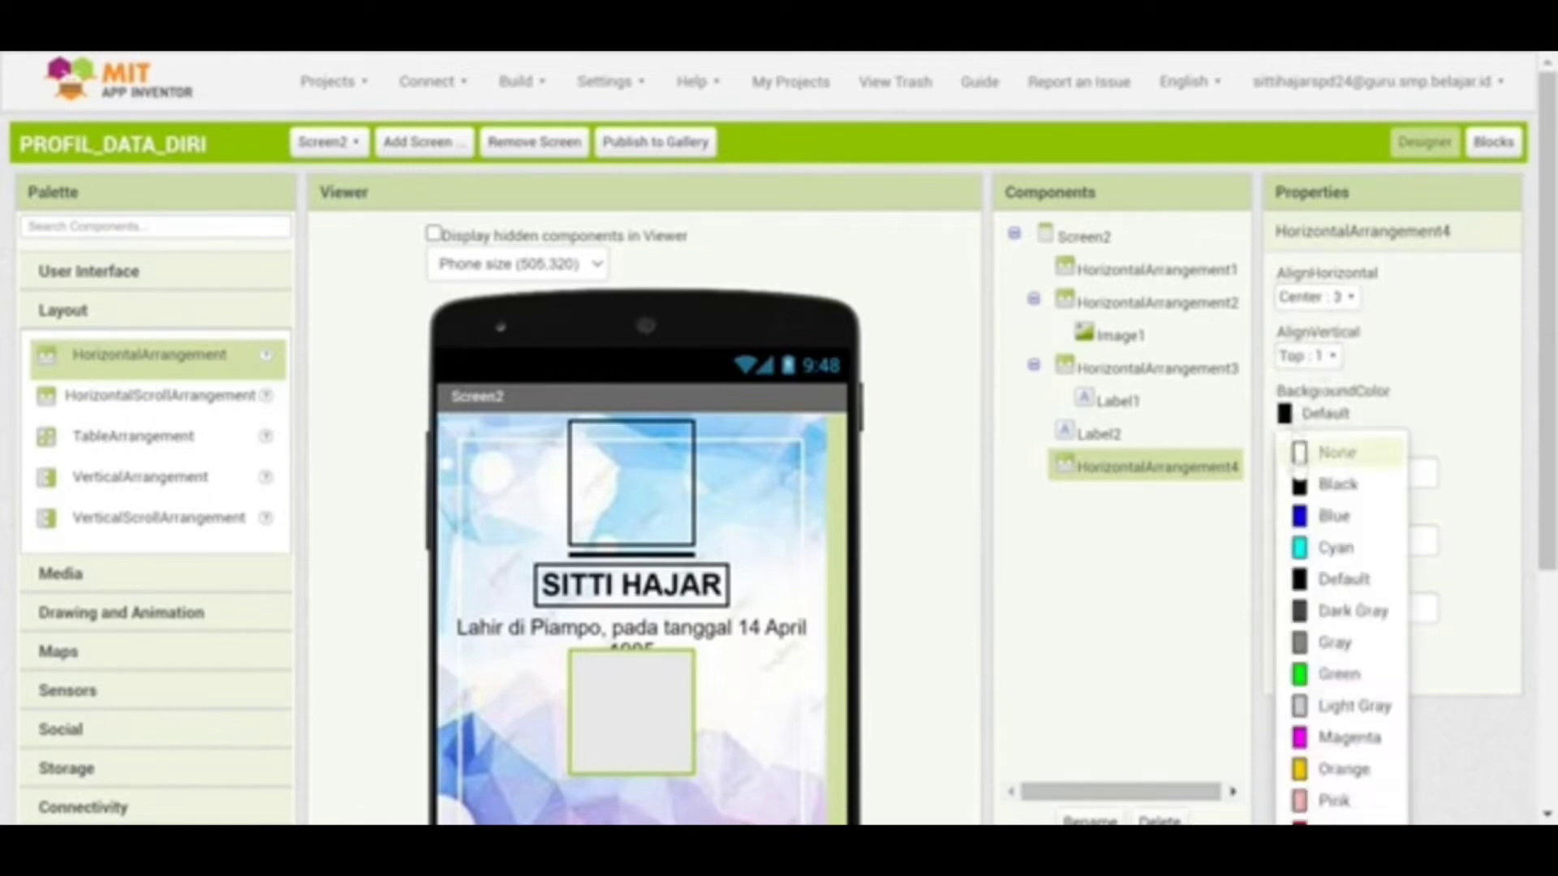
left_click(1297, 454)
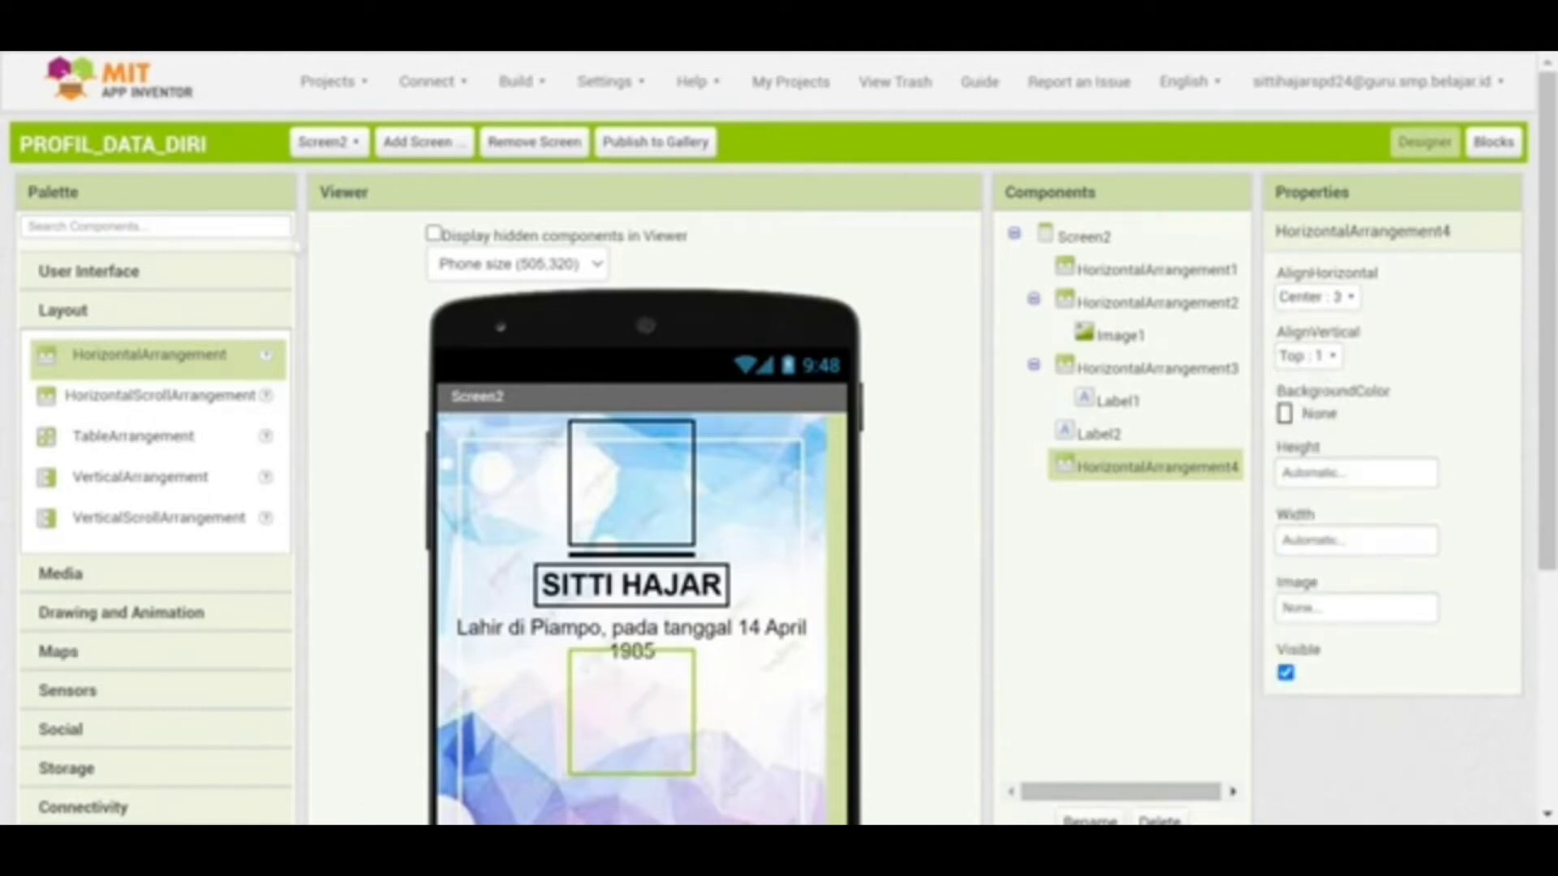
left_click(171, 276)
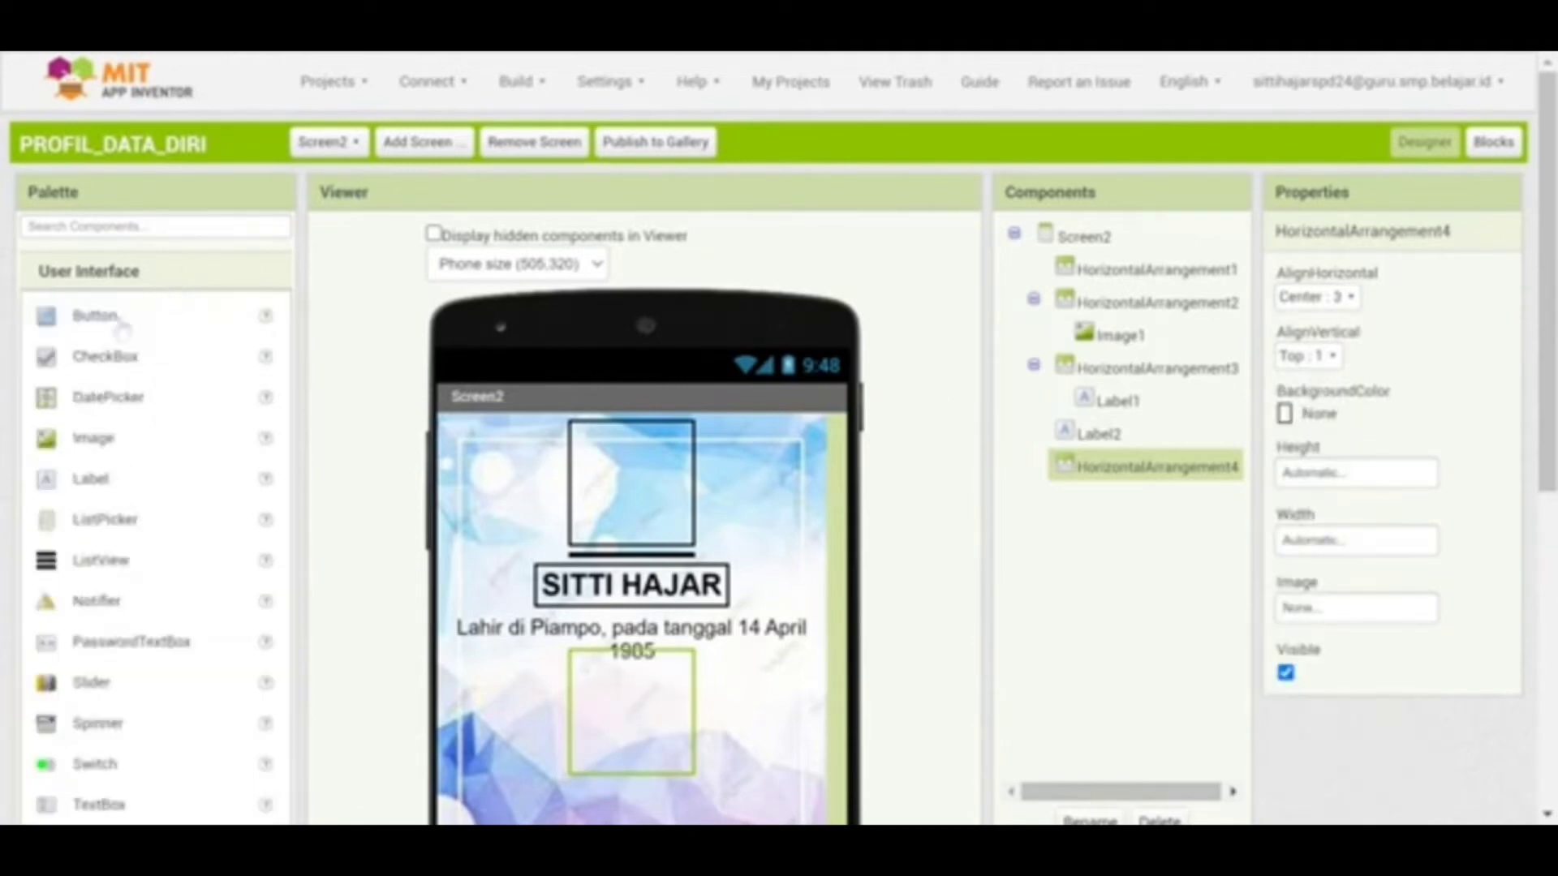
Drop Button1 into HorizontalArrangement4, enlarge its font size and give it a Red background
left_click_drag(105, 337, 629, 714)
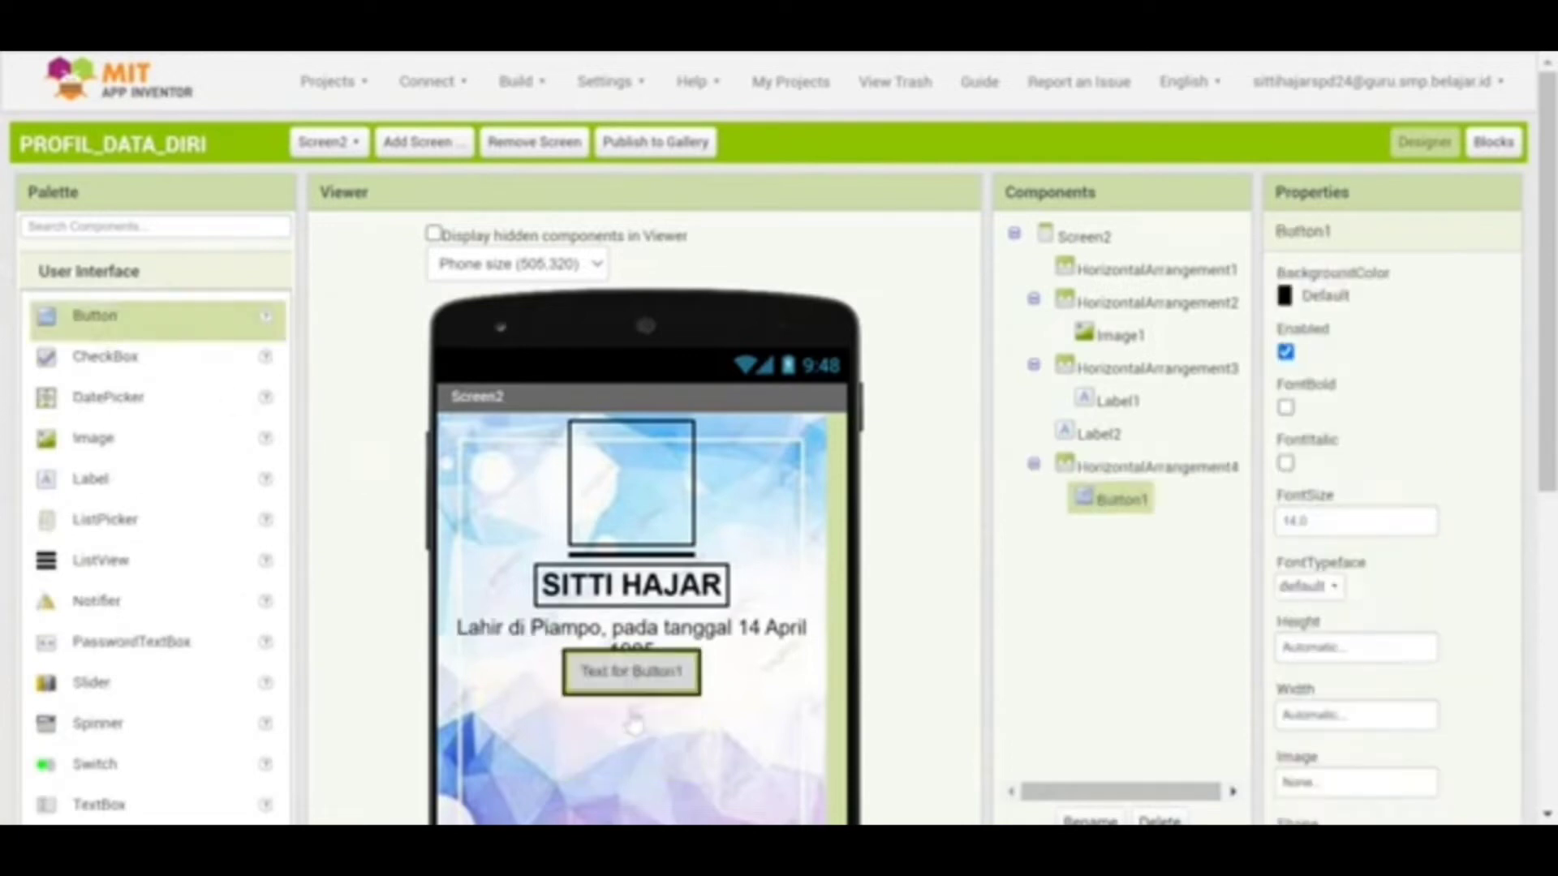
left_click_drag(1307, 520, 1269, 523)
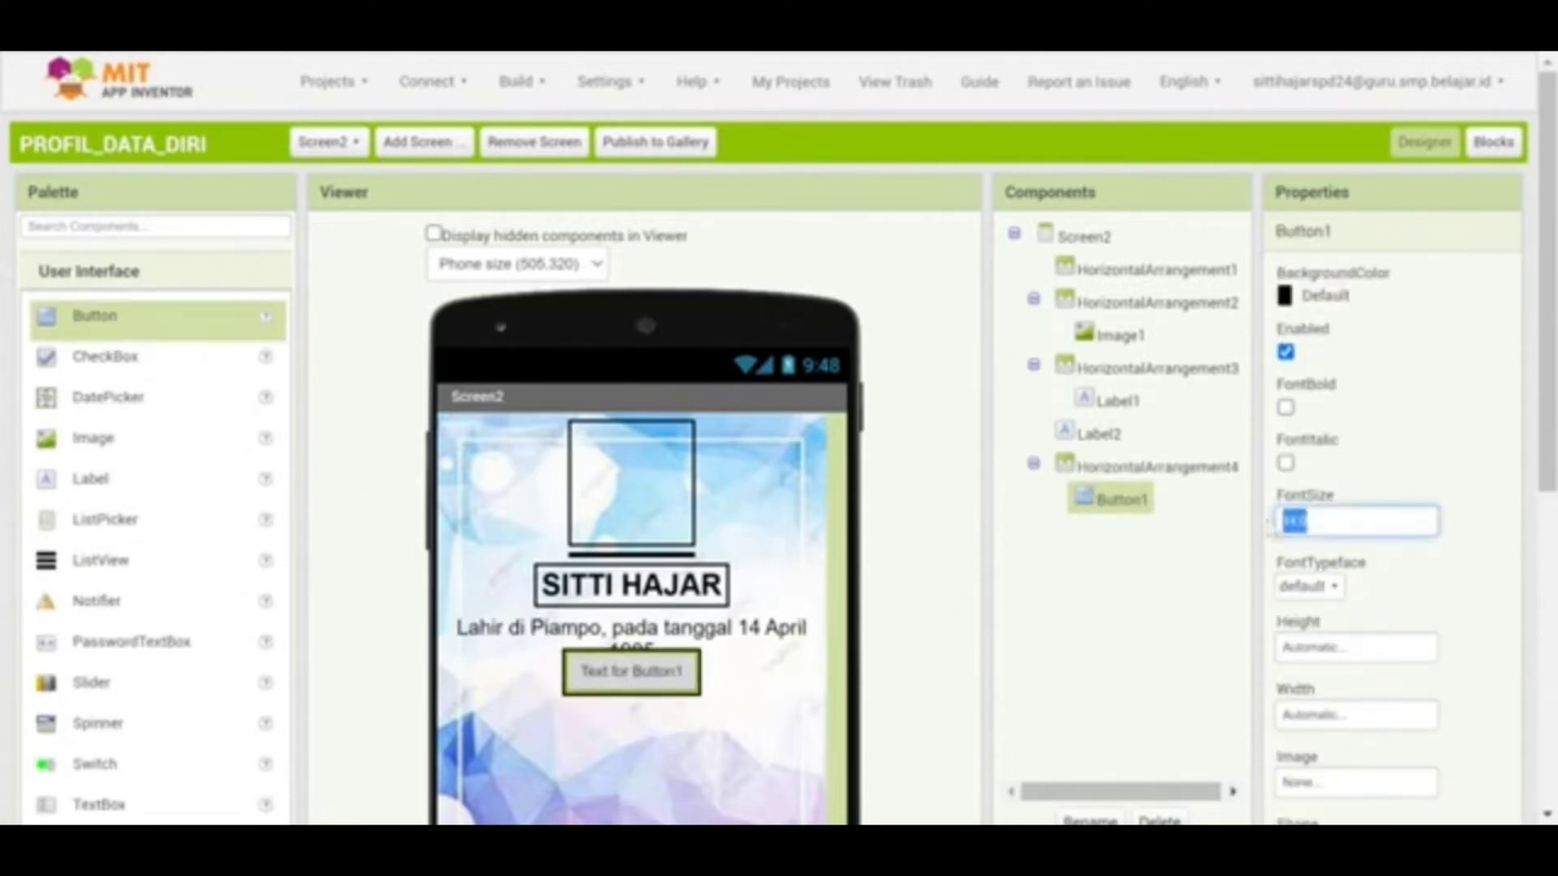
type("18")
left_click(962, 639)
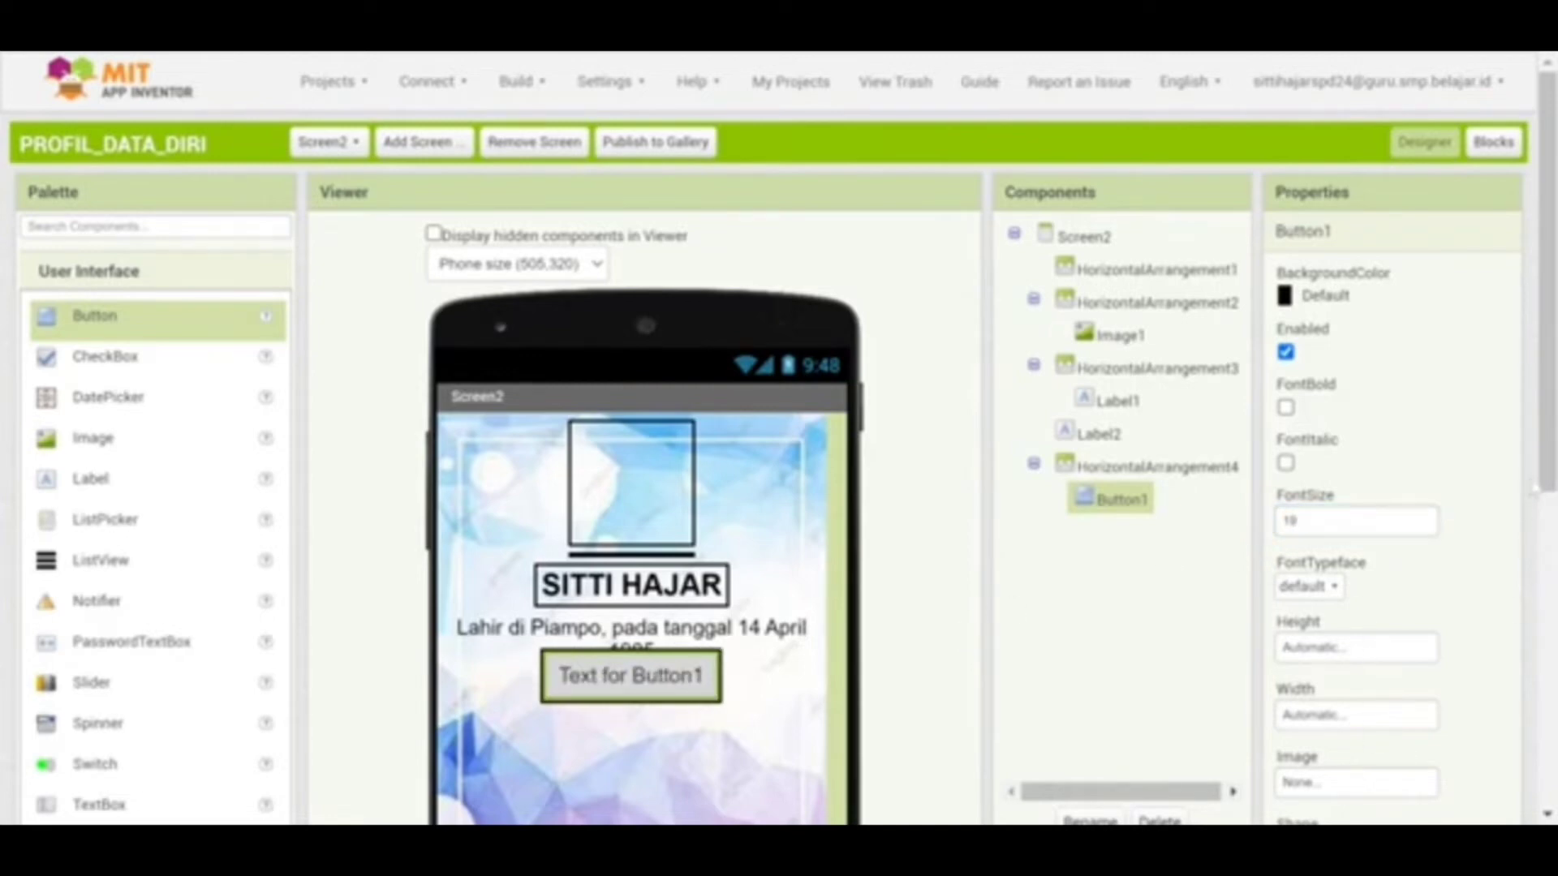
mouse_move(1547, 284)
left_mouse_down()
mouse_move(1547, 351)
mouse_move(1546, 290)
left_mouse_up()
left_click(1289, 285)
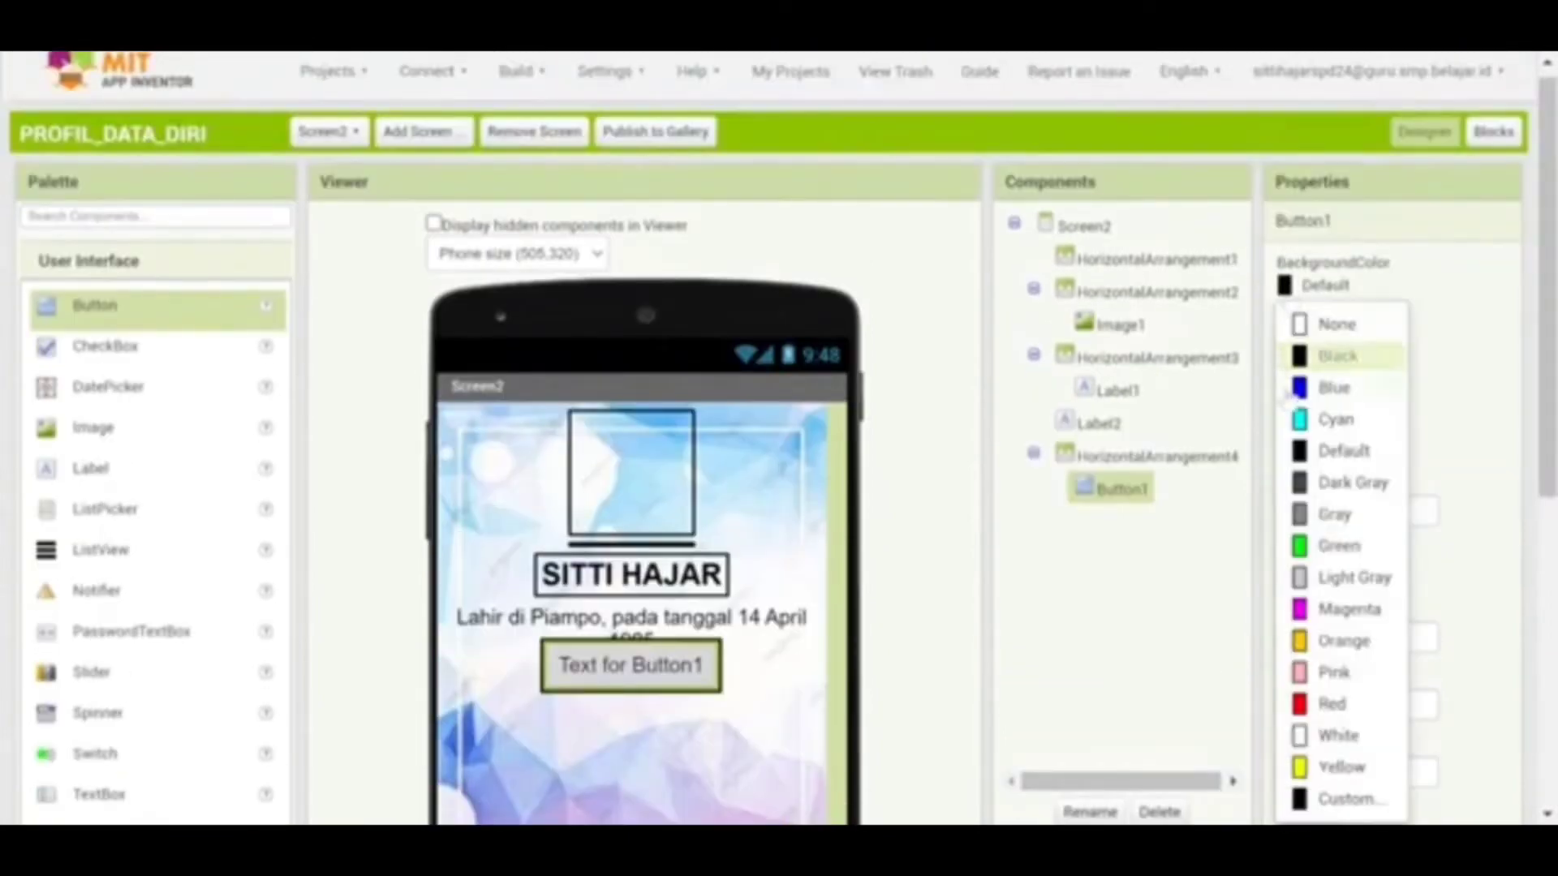
left_click(1315, 706)
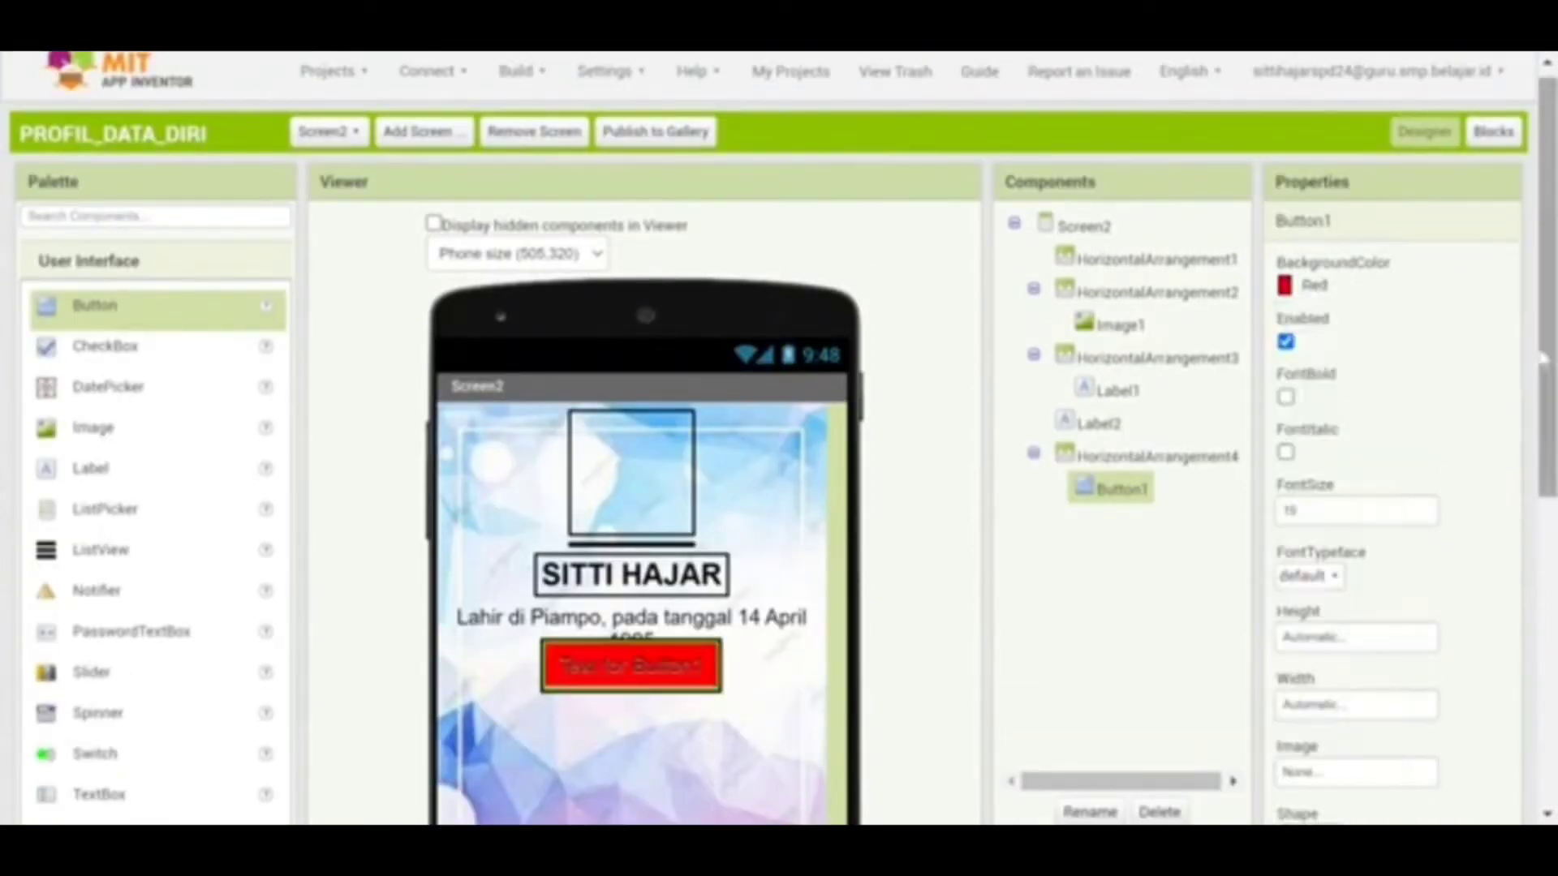
left_click_drag(1546, 374, 1546, 416)
Replace Button1's Text property with KEMBALI
scroll(779, 438, "down", 3)
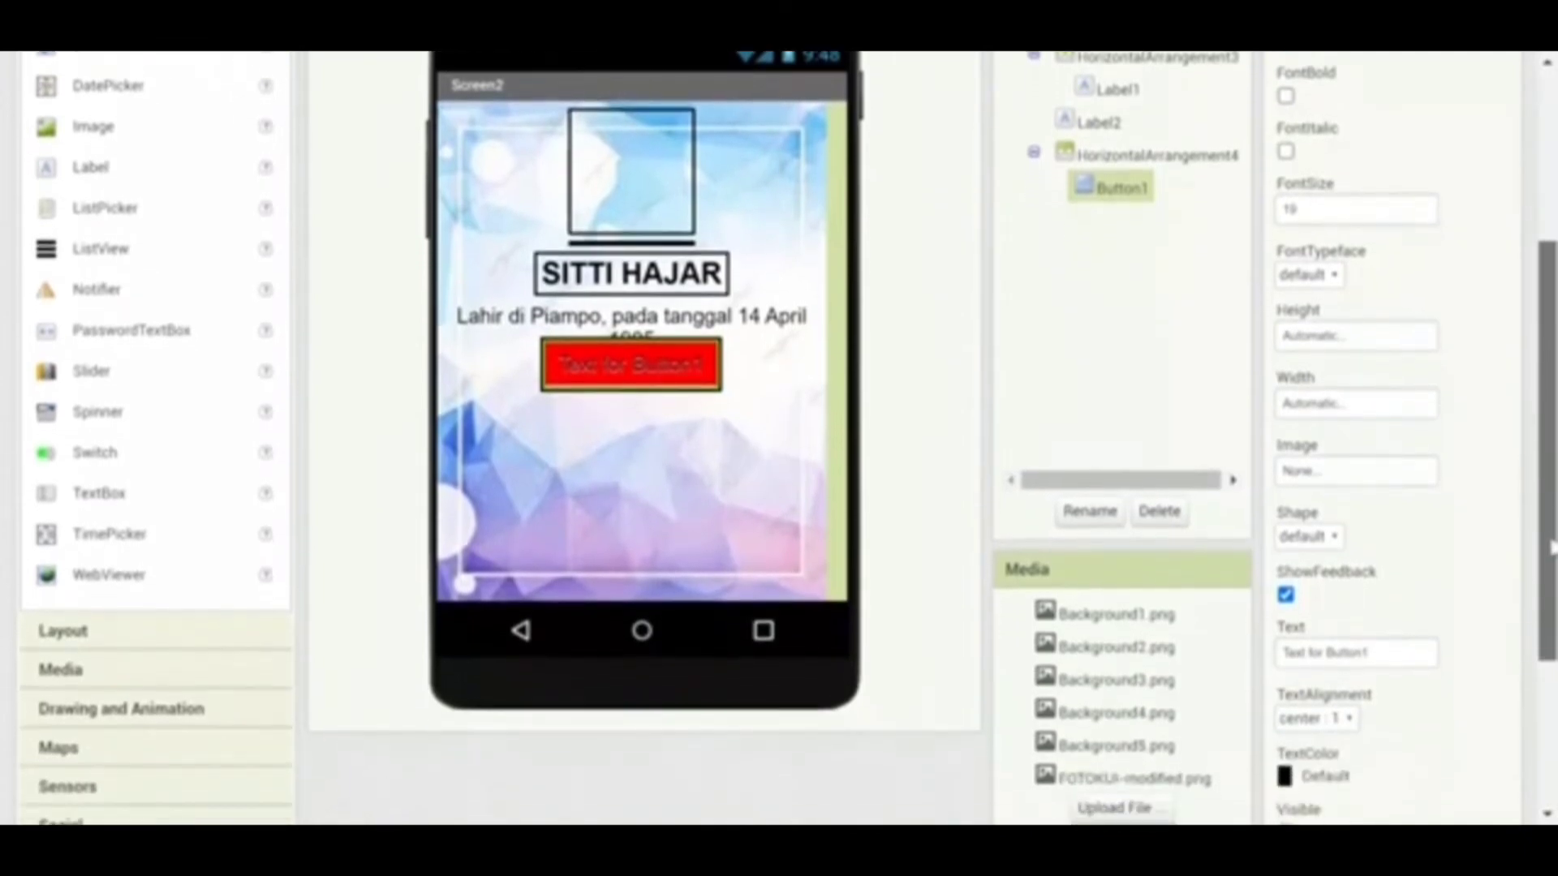
left_click(1355, 650)
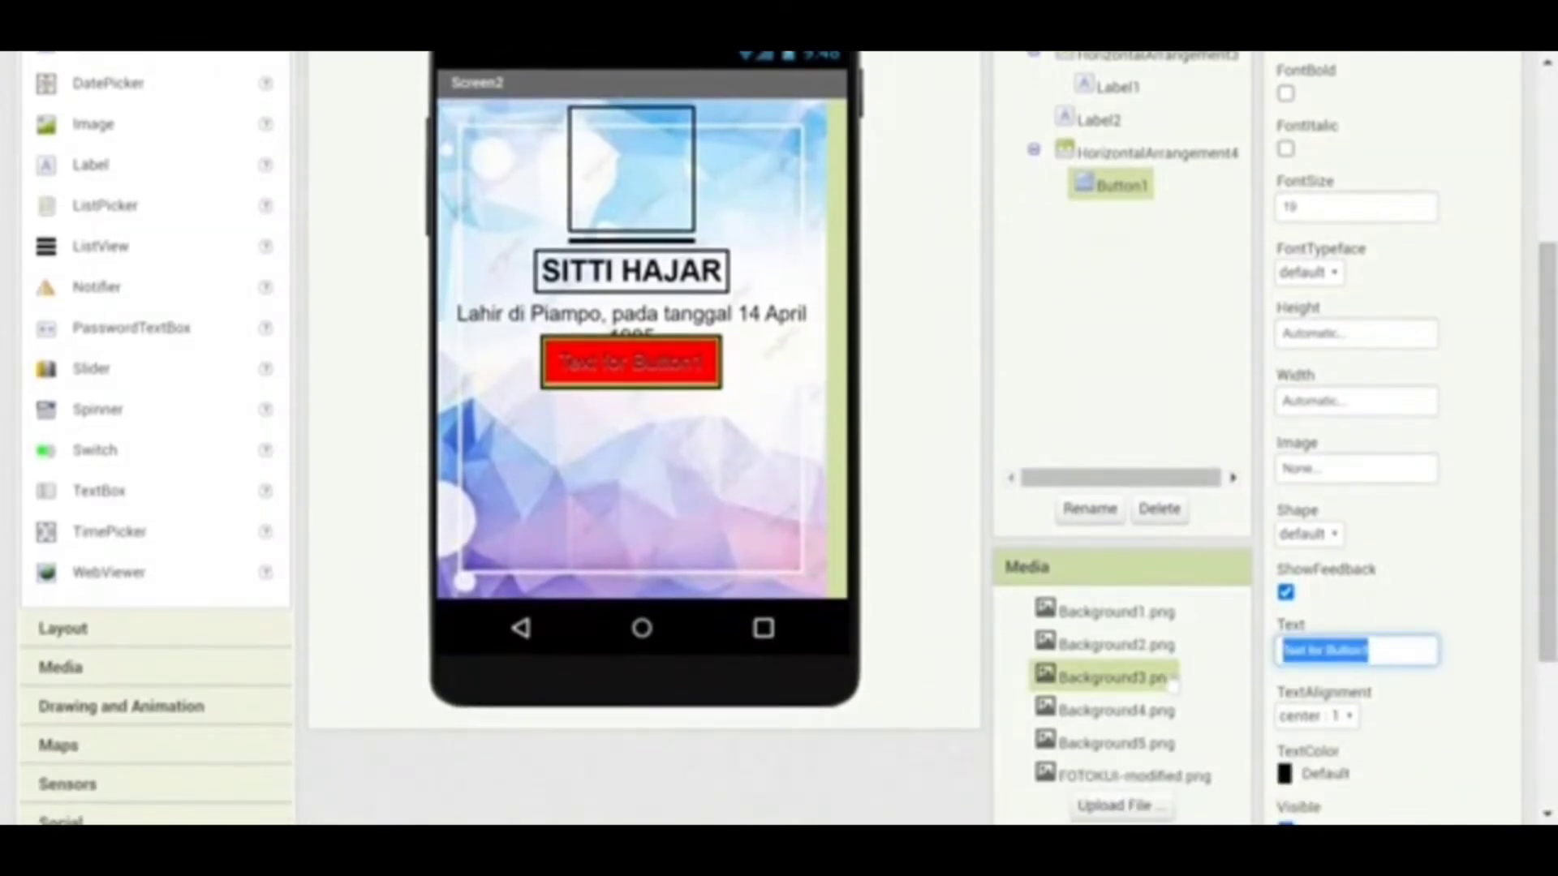
type("Sel")
key("BackSpace")
key("BackSpace")
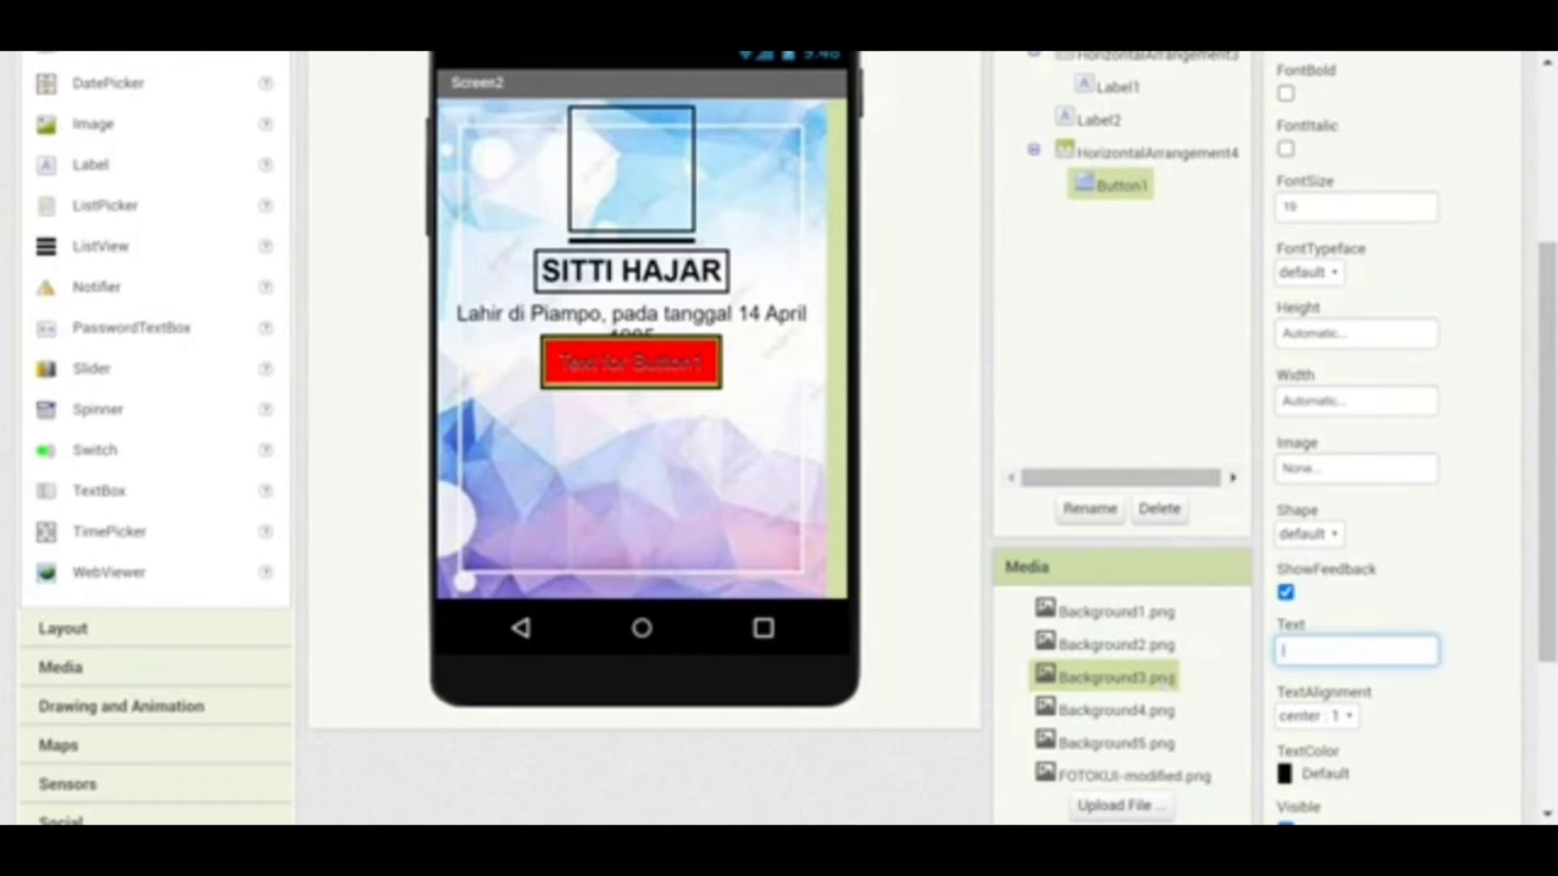
type("H")
type("li")
type("MBALI")
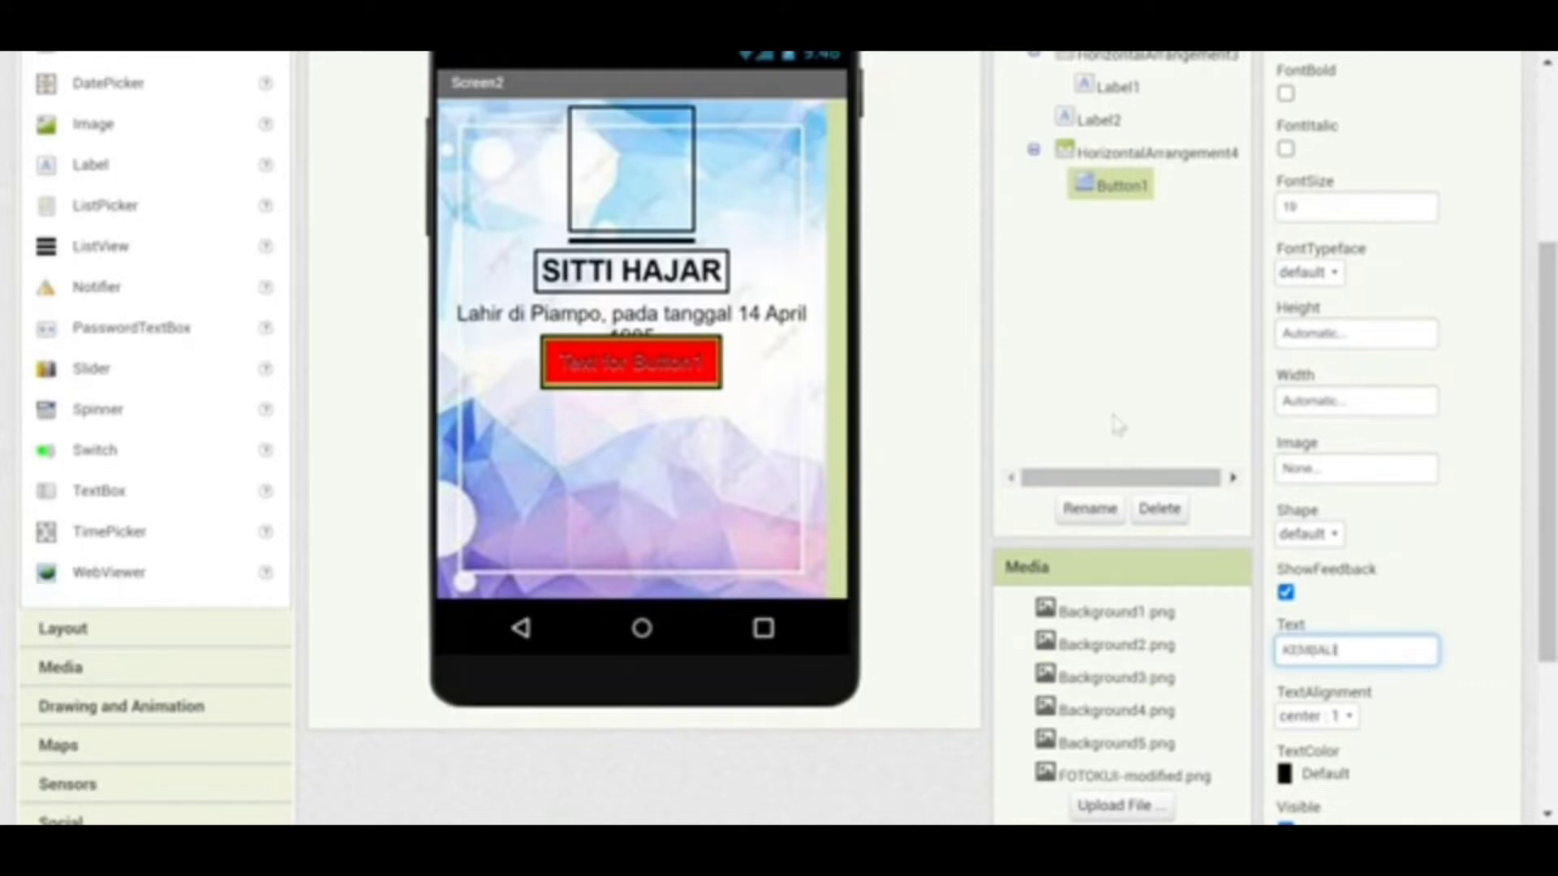
left_click(1124, 385)
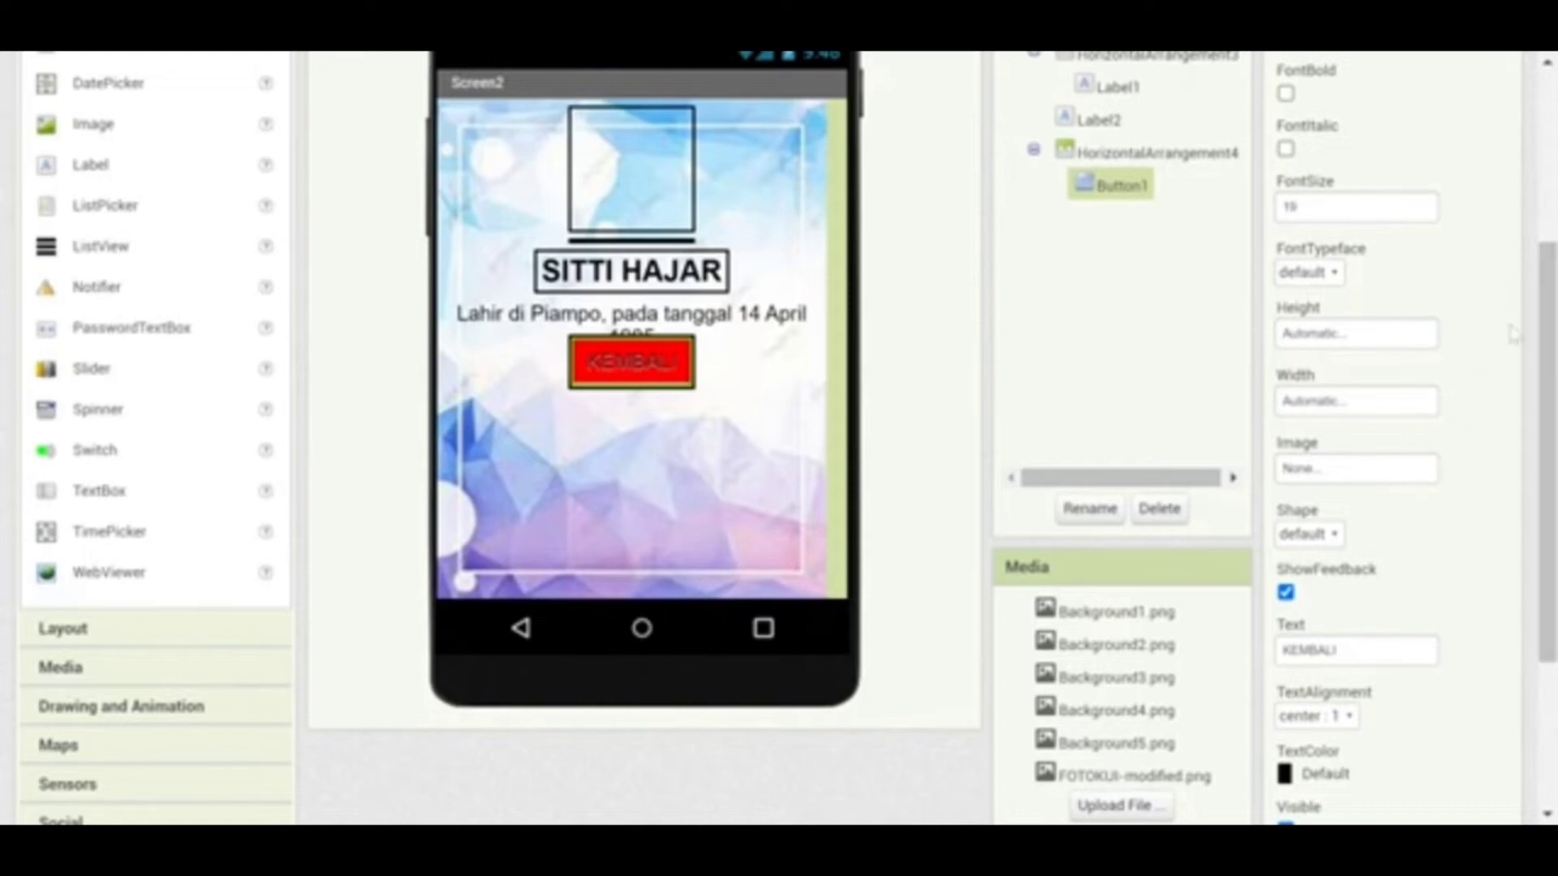
left_click(1332, 345)
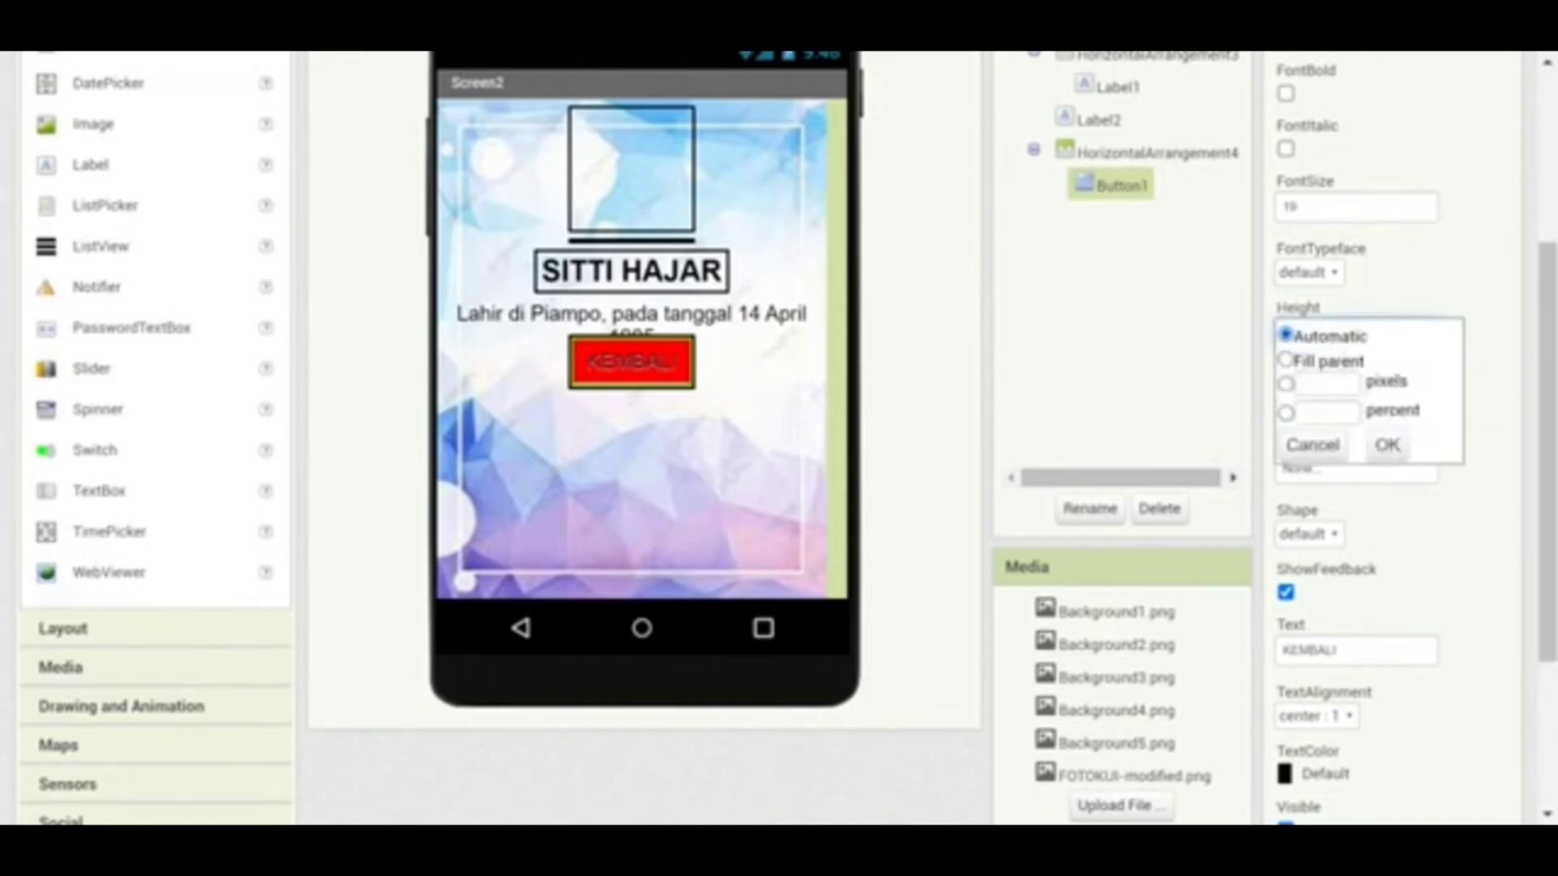
left_click(1323, 413)
type("30")
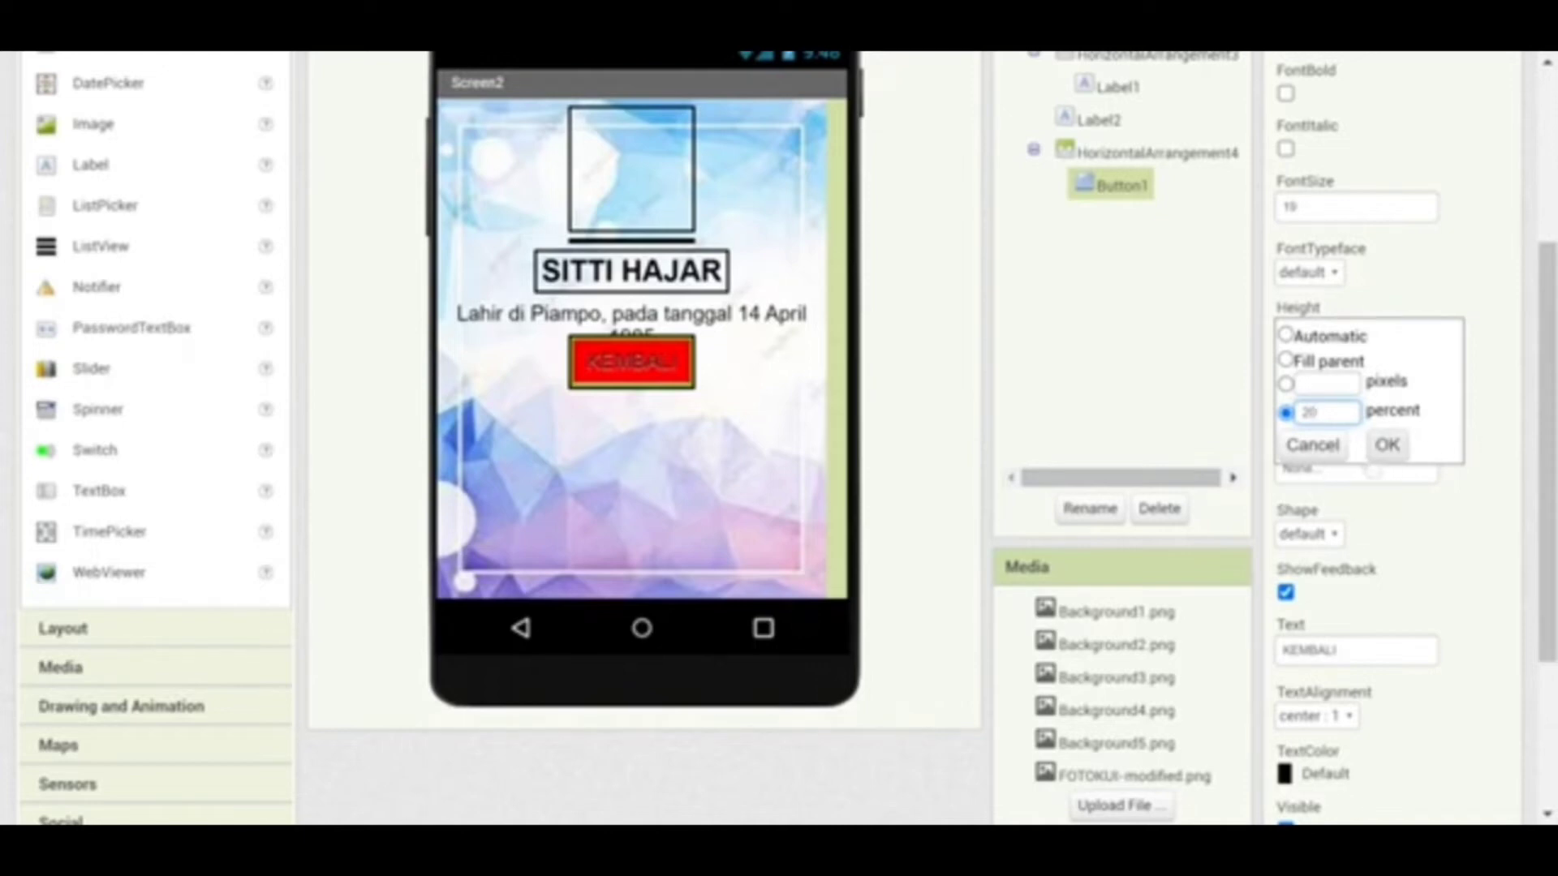
left_click(1387, 445)
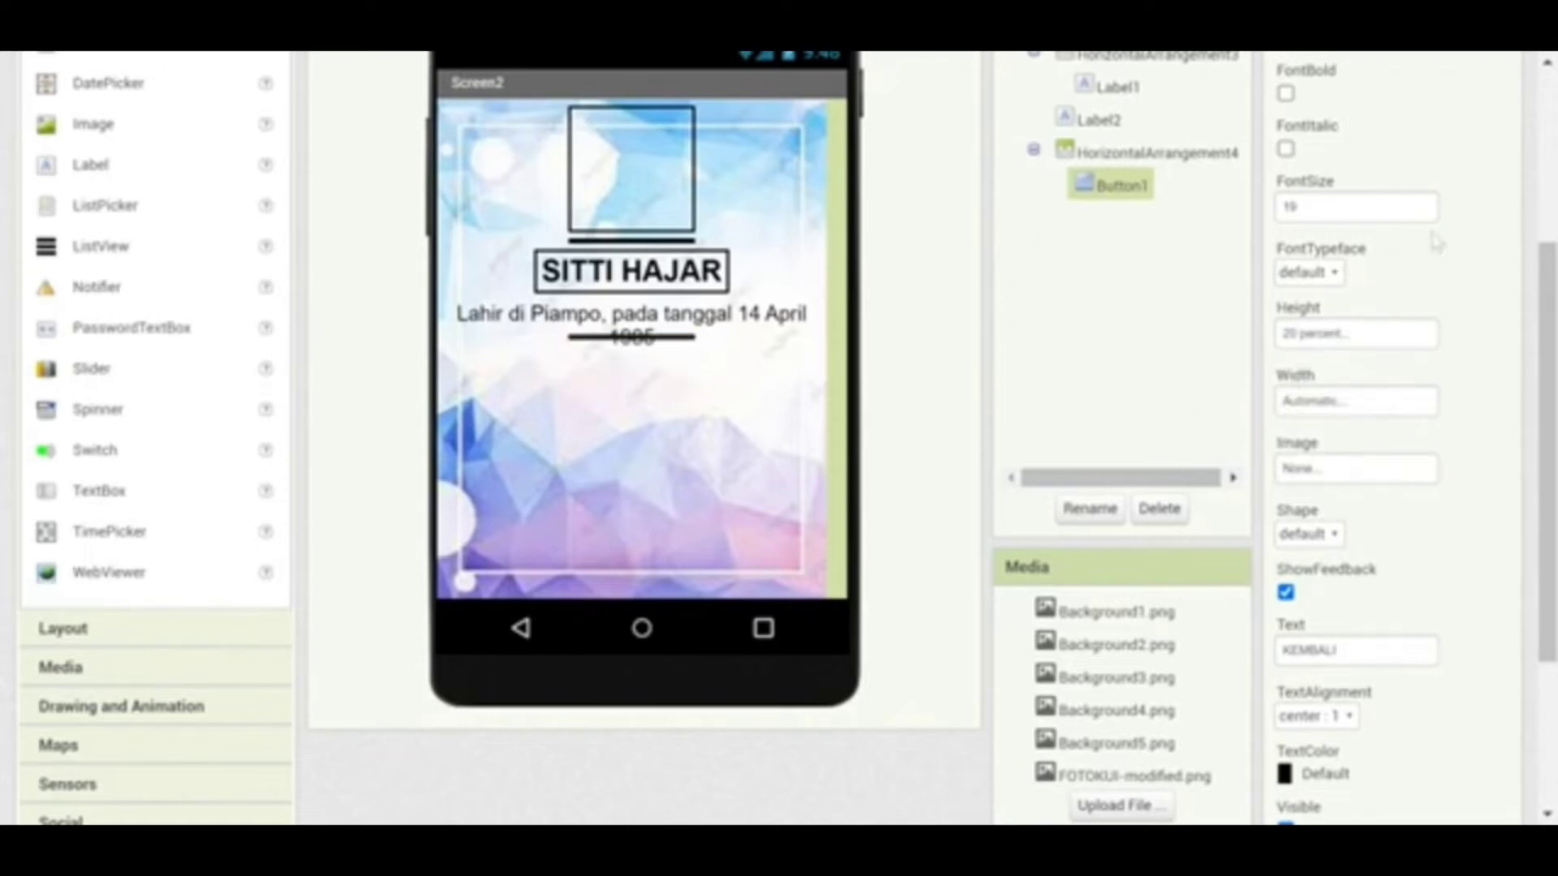
scroll(1548, 280, "up", 1)
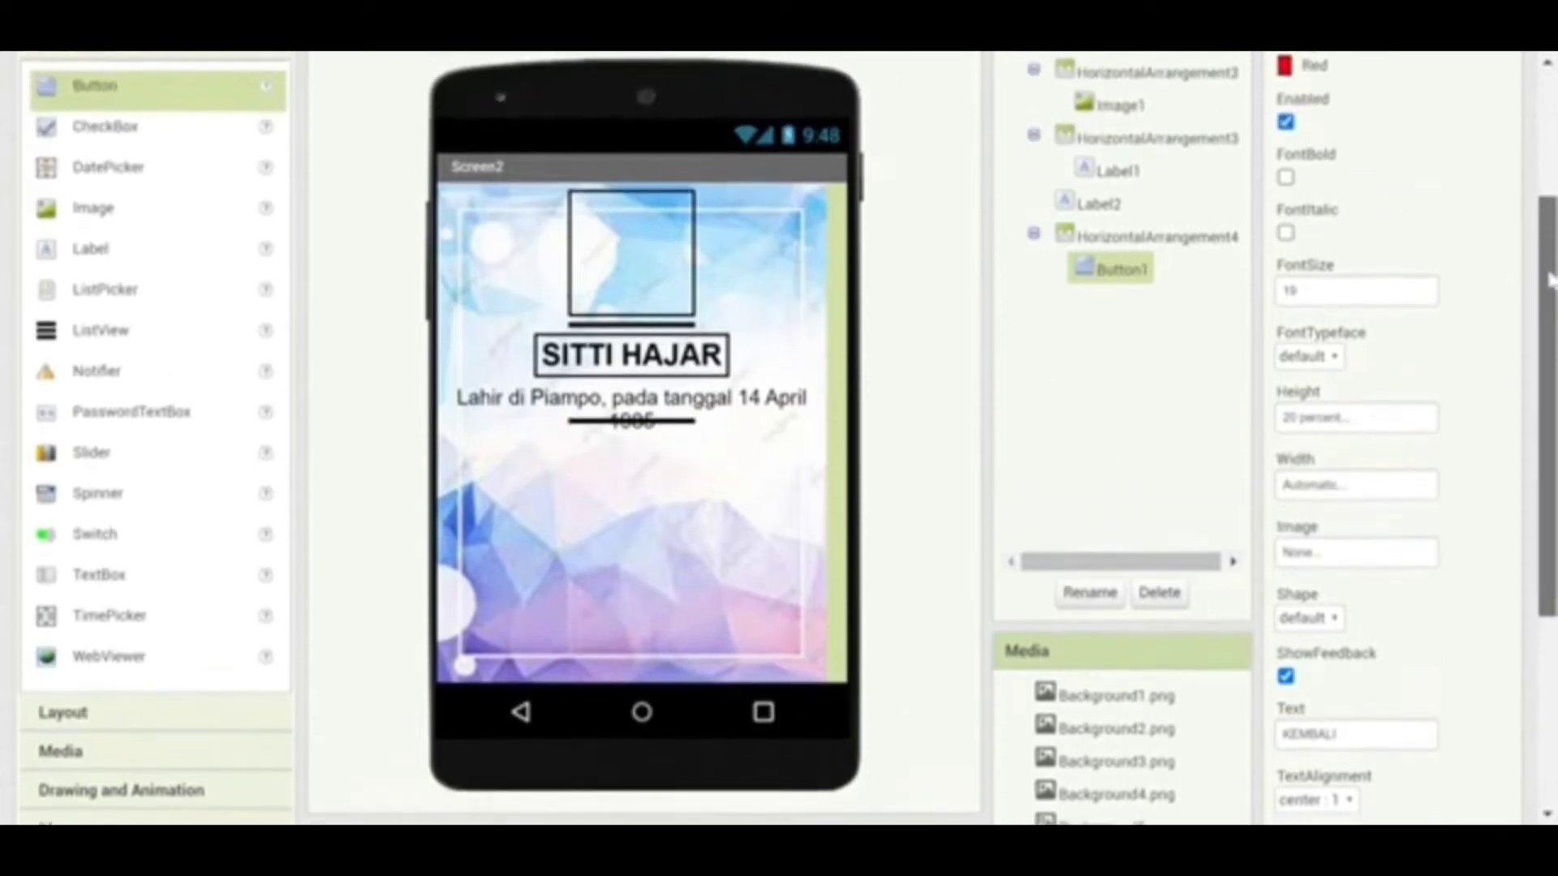
scroll(1548, 280, "down", 1)
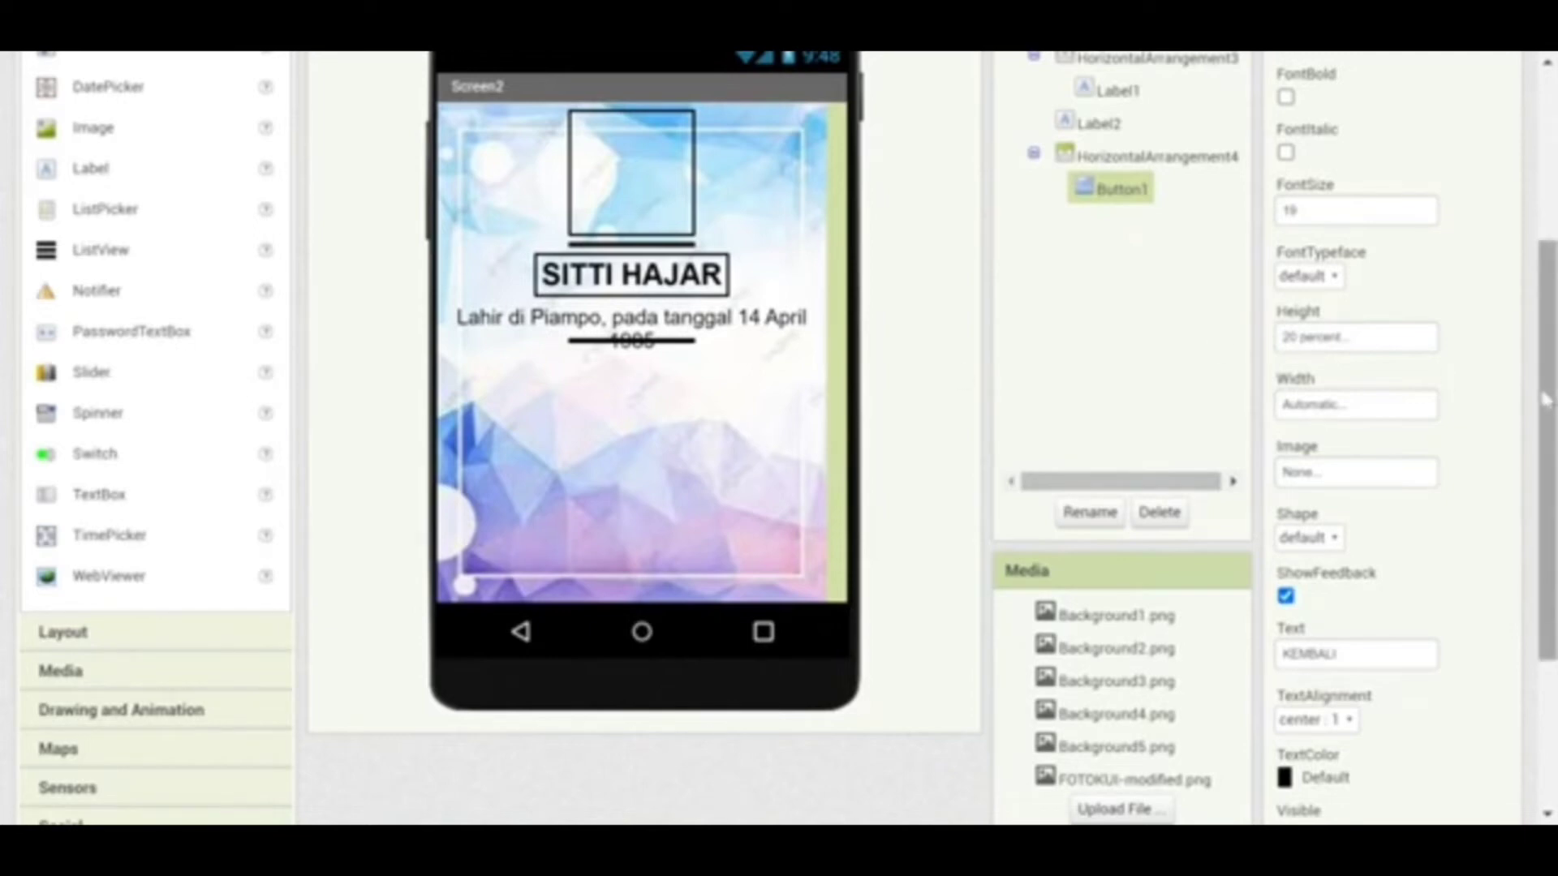
scroll(1544, 398, "up", 2)
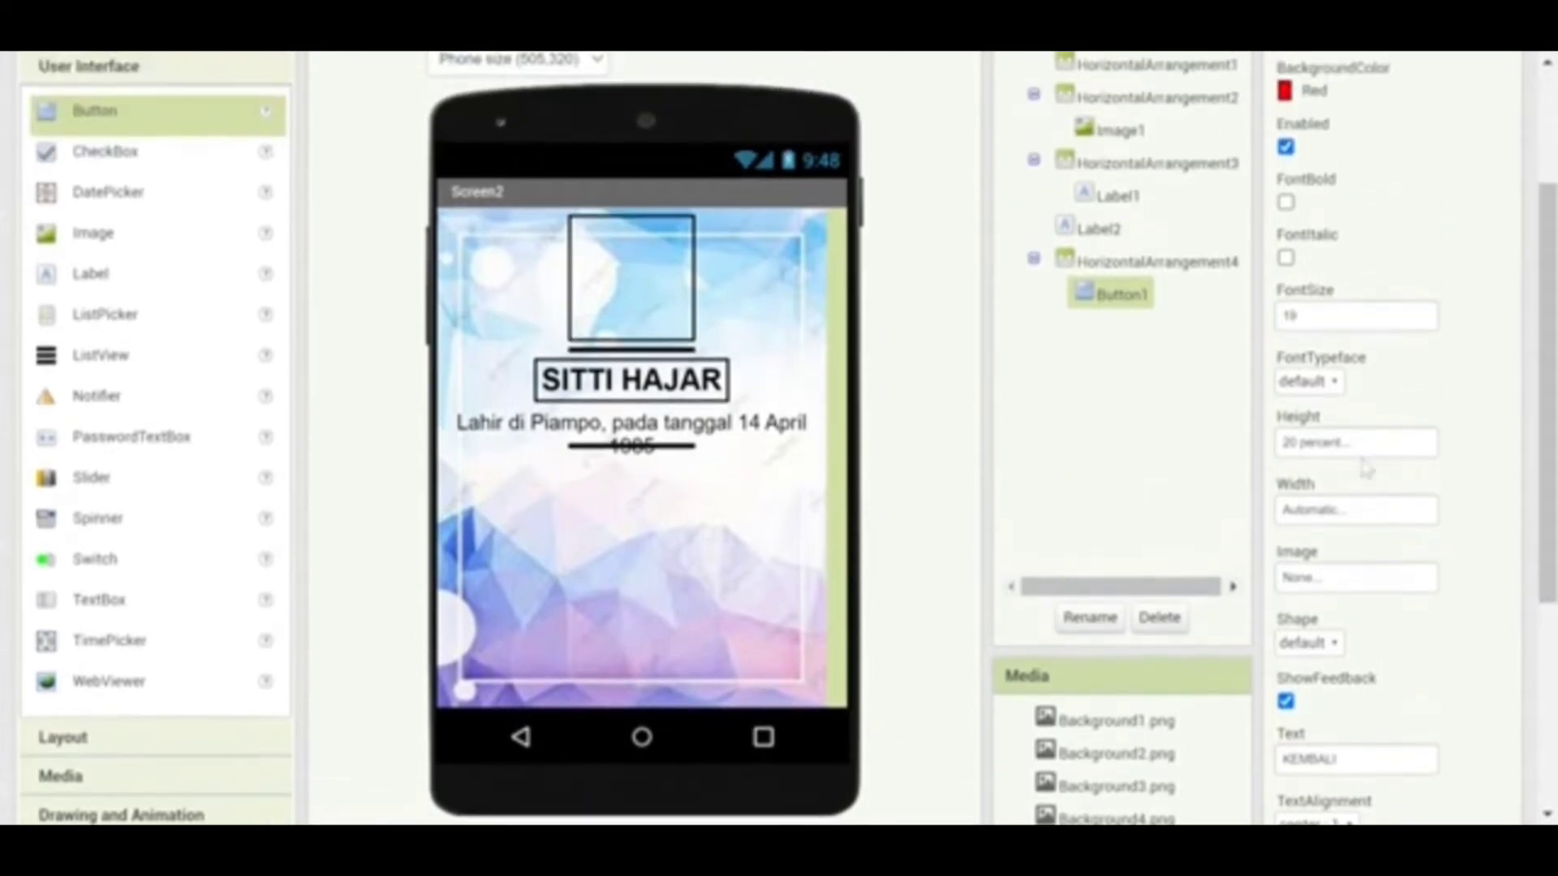
left_click(1363, 442)
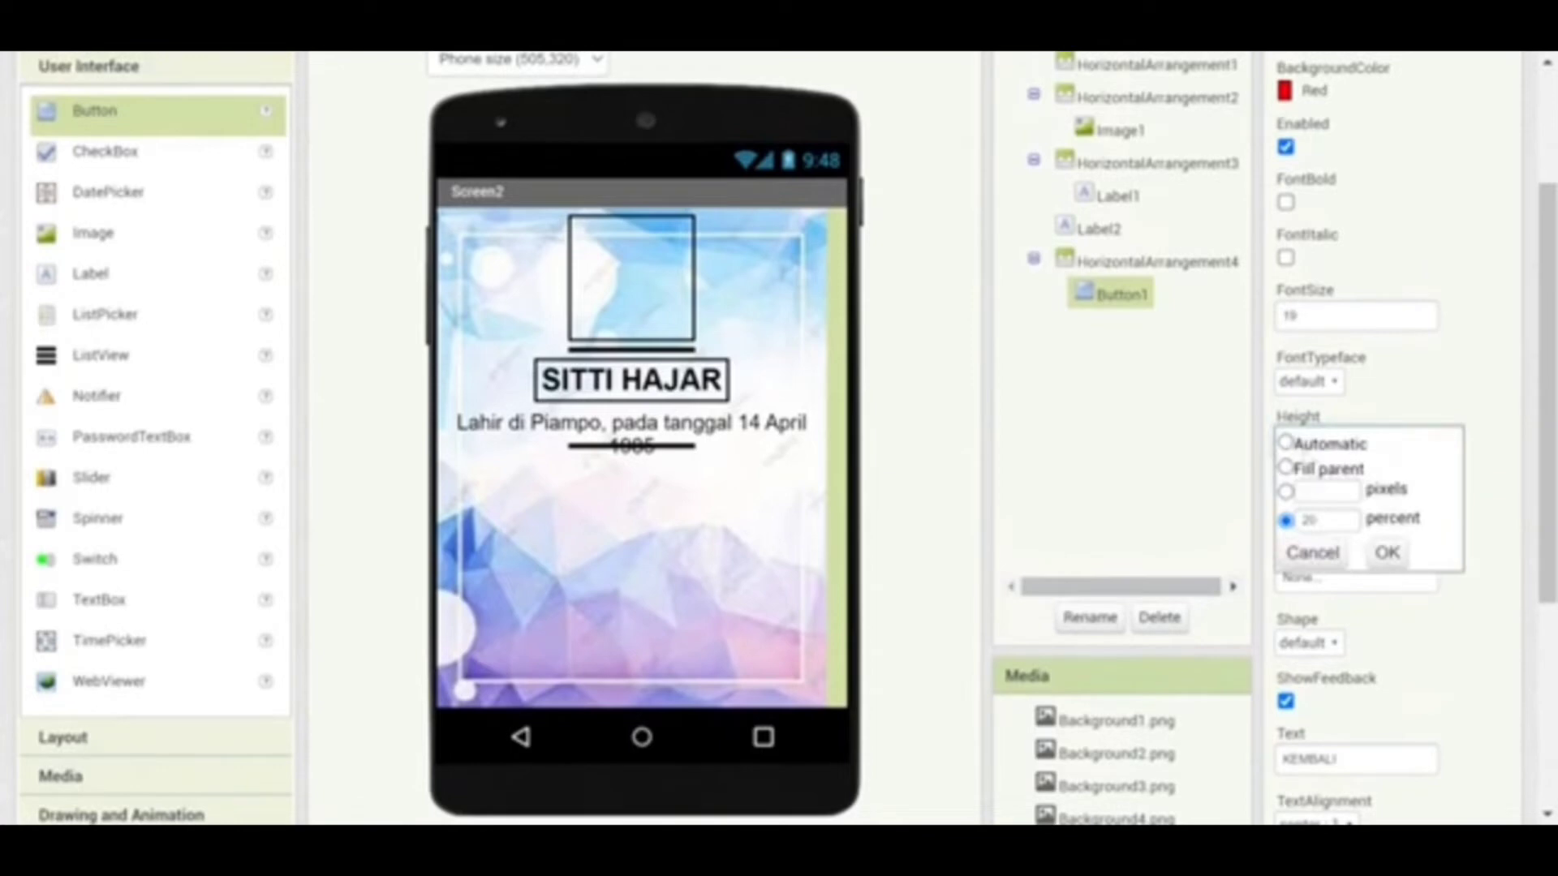
left_click(1285, 443)
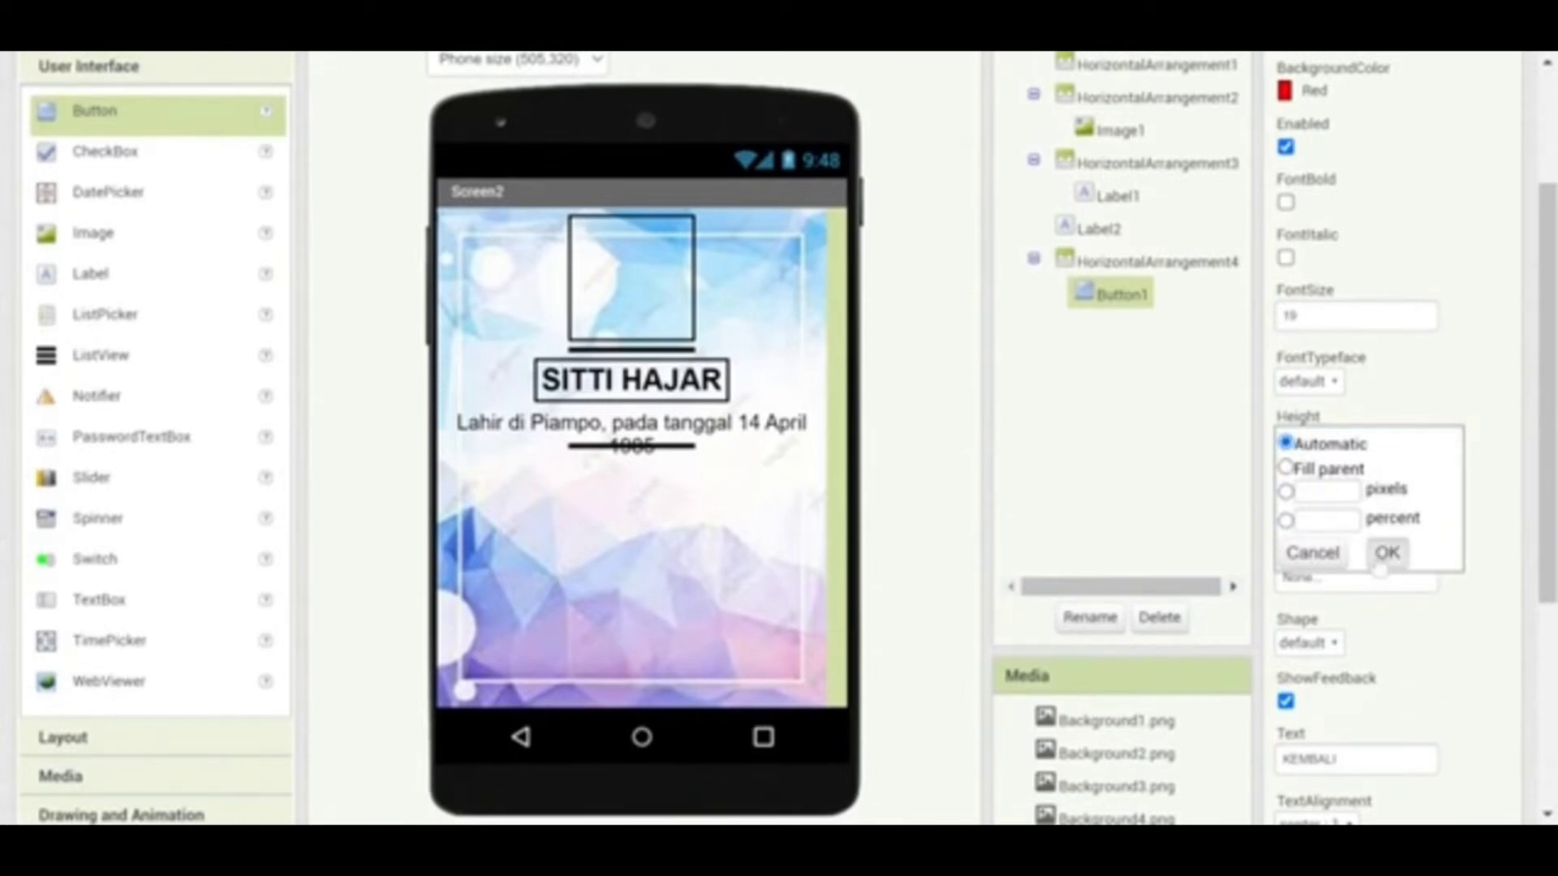
left_click(1385, 554)
left_click_drag(673, 471, 658, 511)
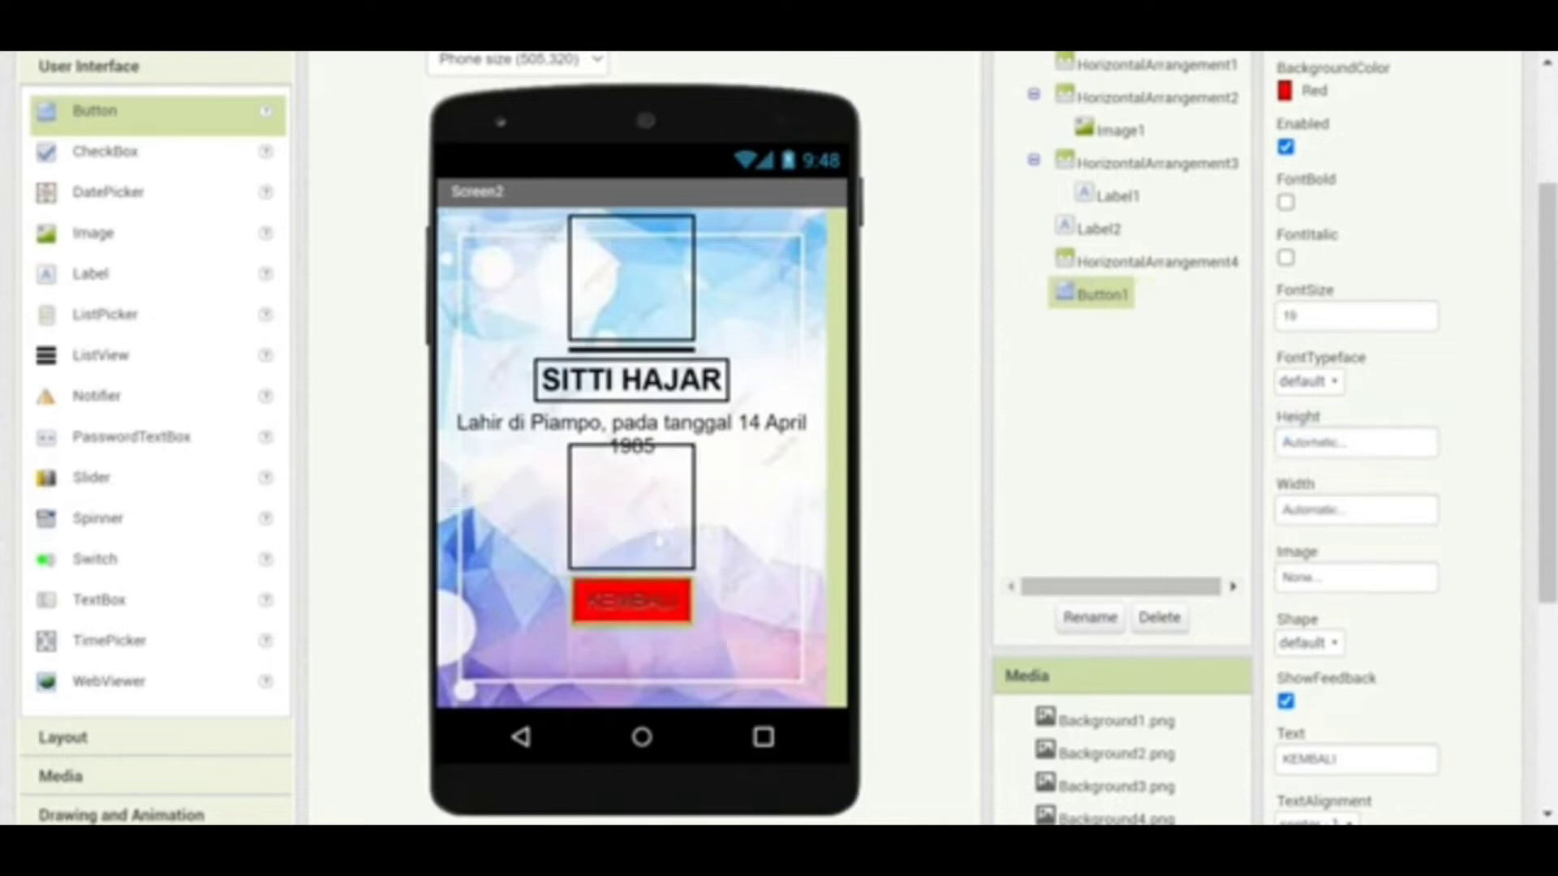
left_click_drag(627, 602, 620, 535)
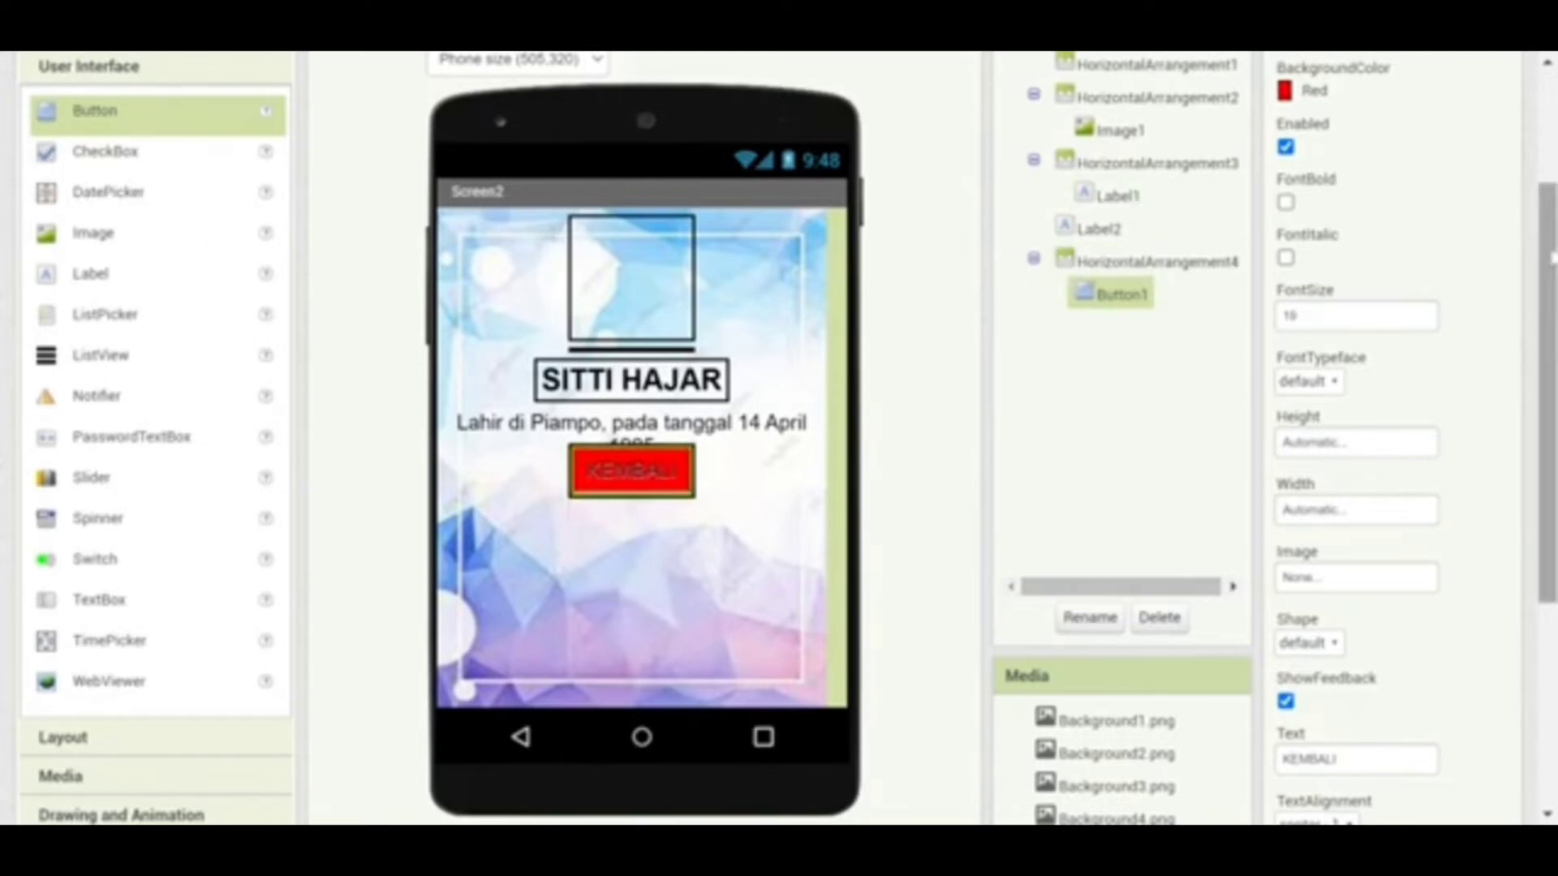
scroll(1545, 227, "up", 3)
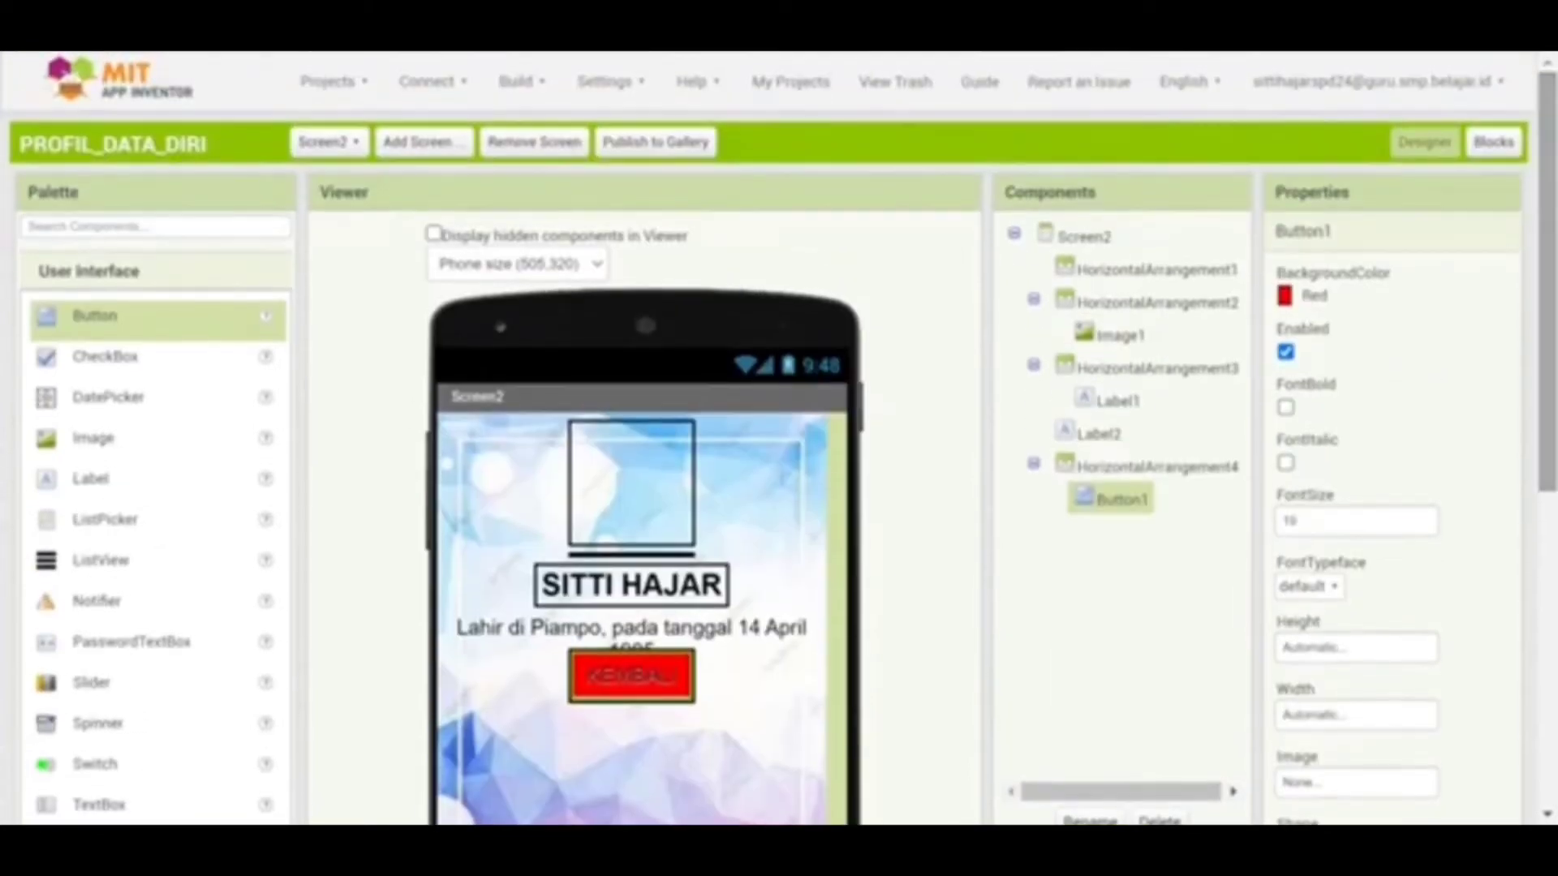
Add a new screen named Screen3 to PROFIL_DATA_DIRI and open its BackgroundImage list
left_click(398, 143)
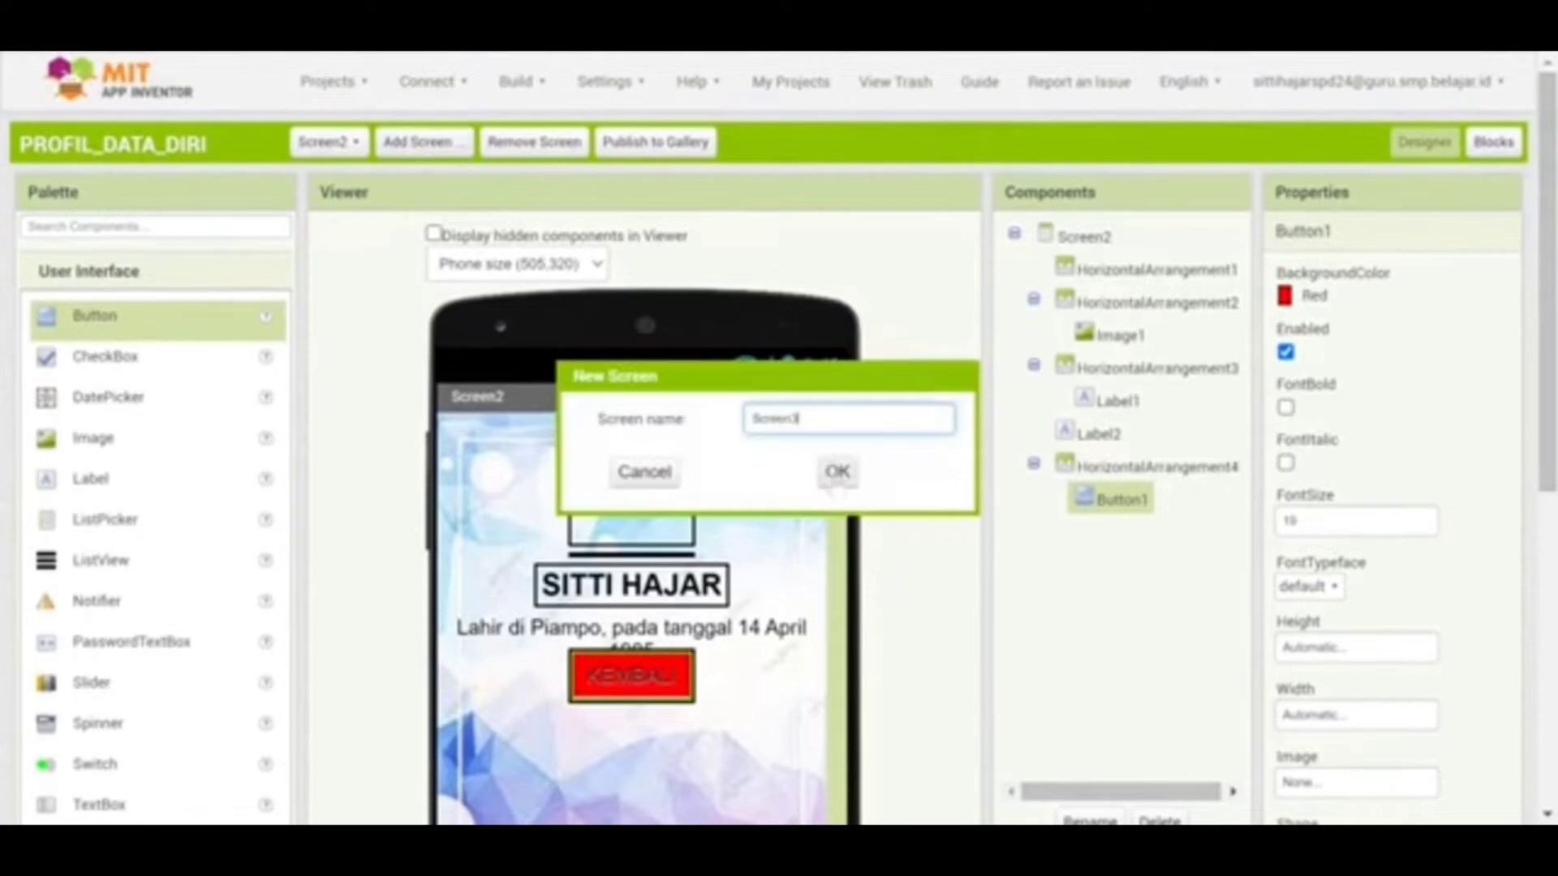
left_click(838, 472)
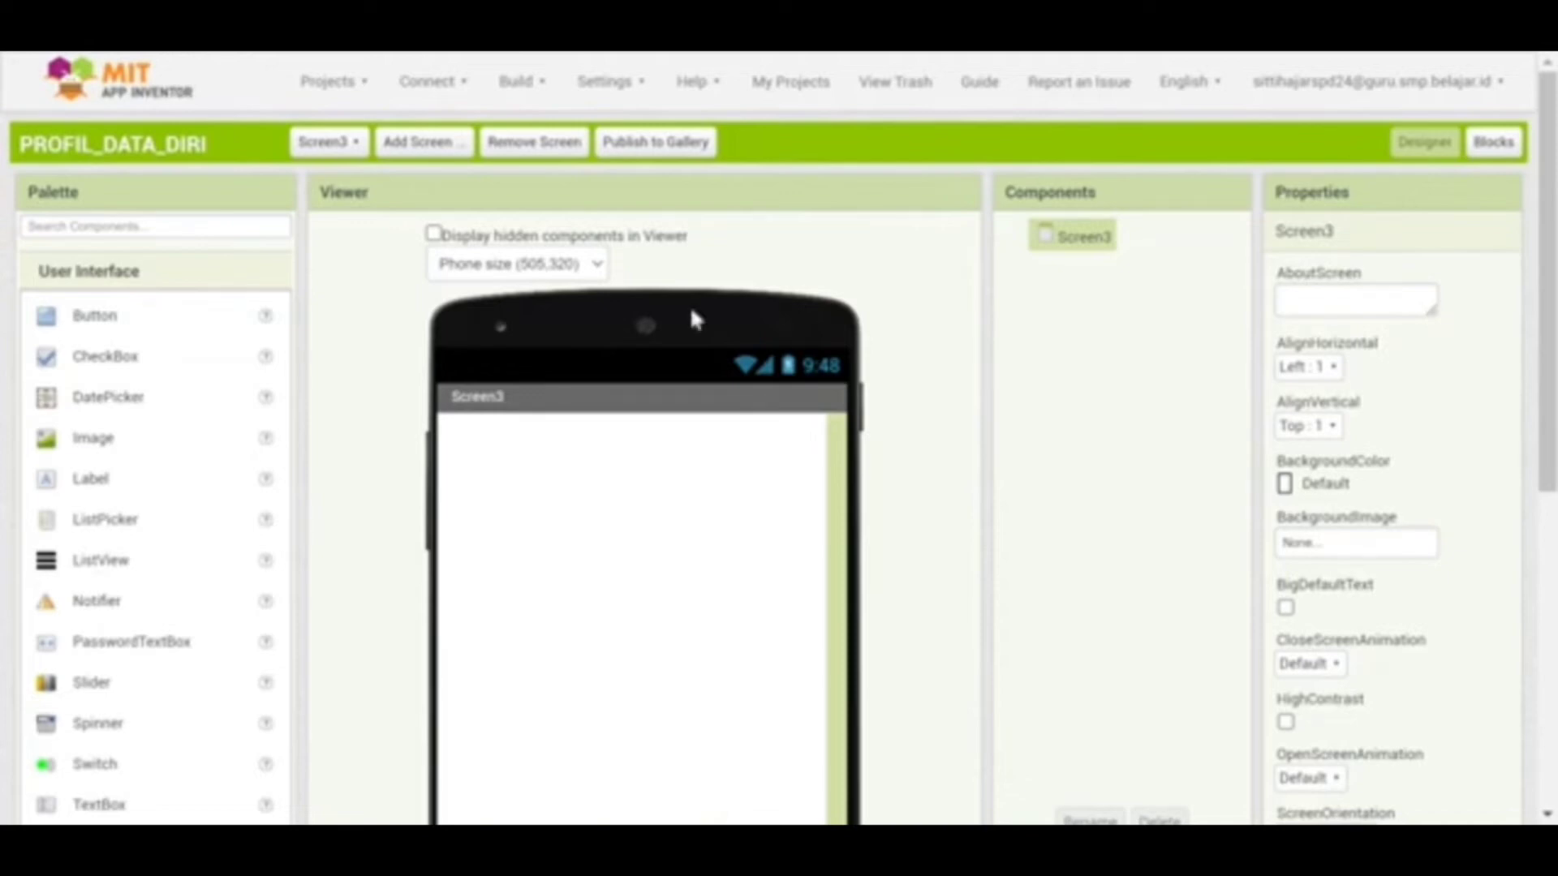
left_click(1360, 554)
Give Screen3 the Background3.png background image and Center : 3 horizontal alignment
left_click(1366, 600)
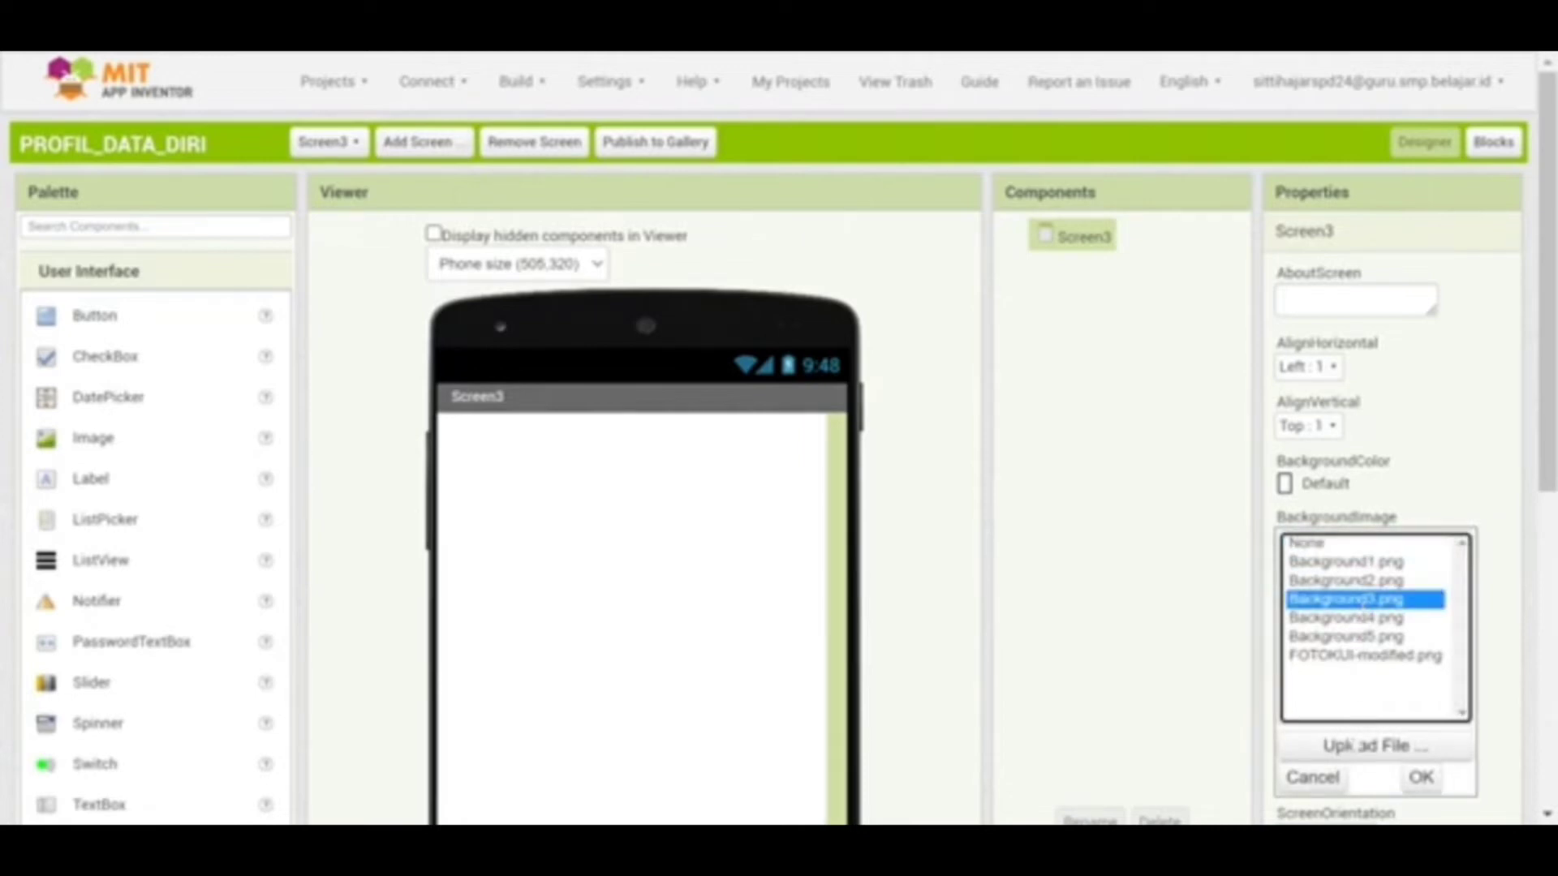
left_click(1420, 777)
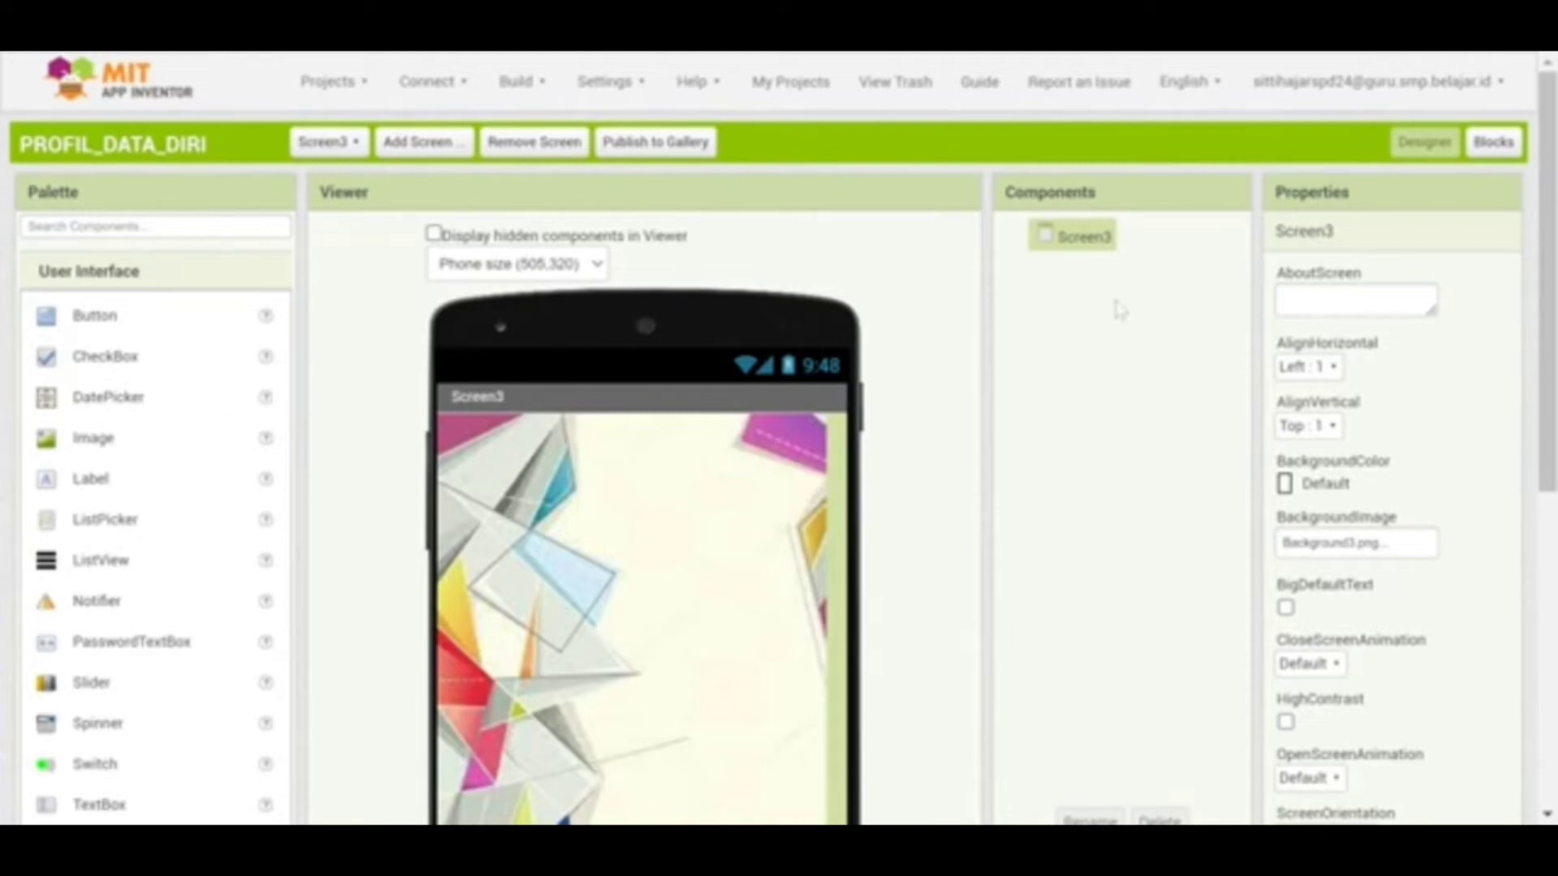
scroll(1549, 406, "down", 1)
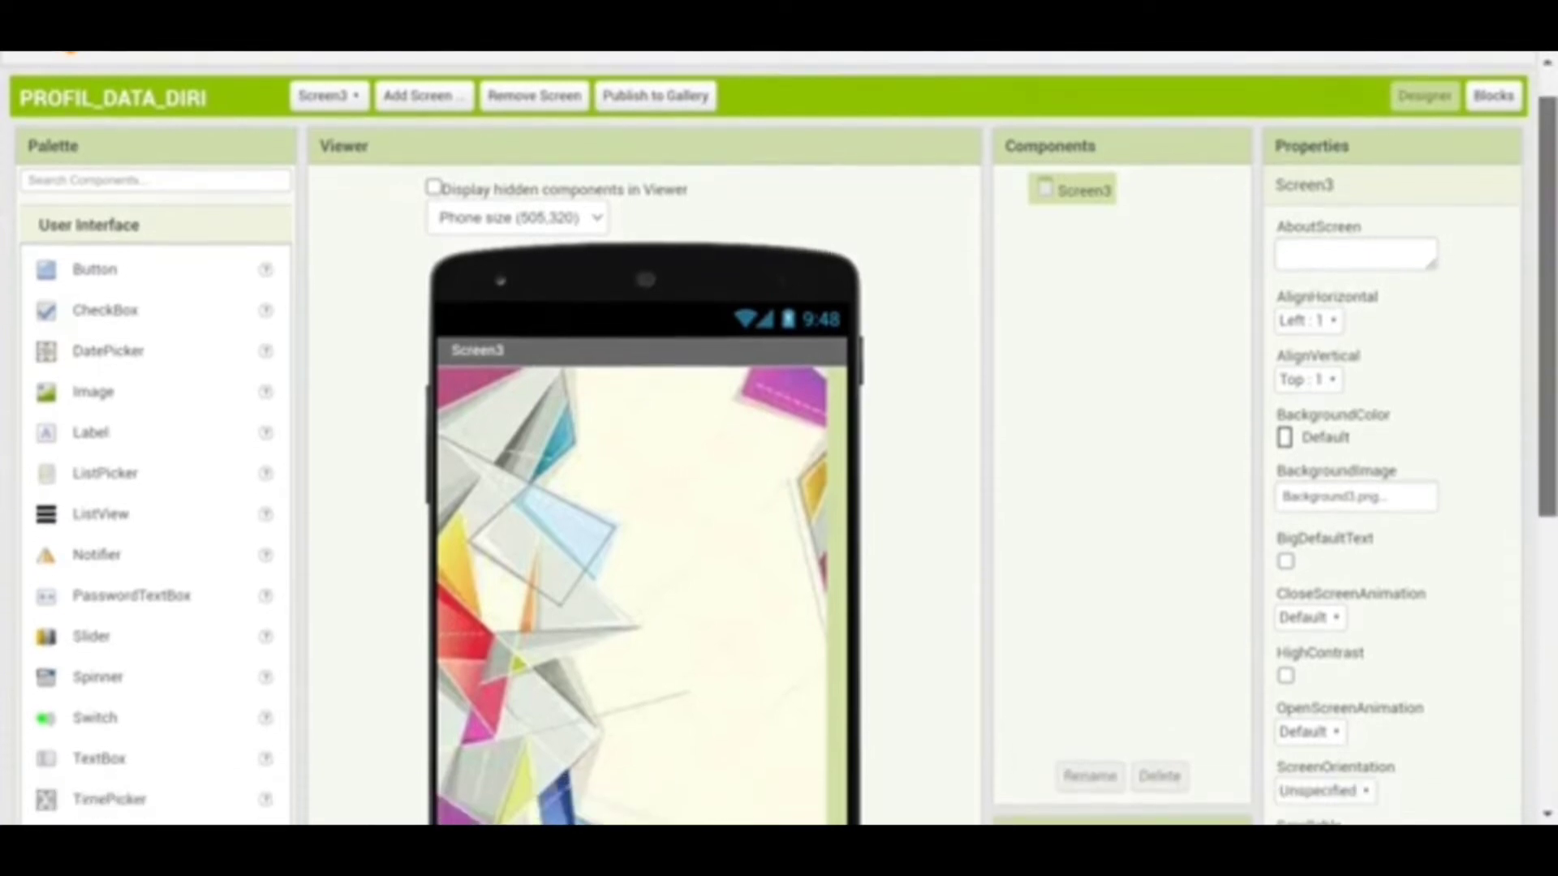
scroll(779, 438, "down", 1)
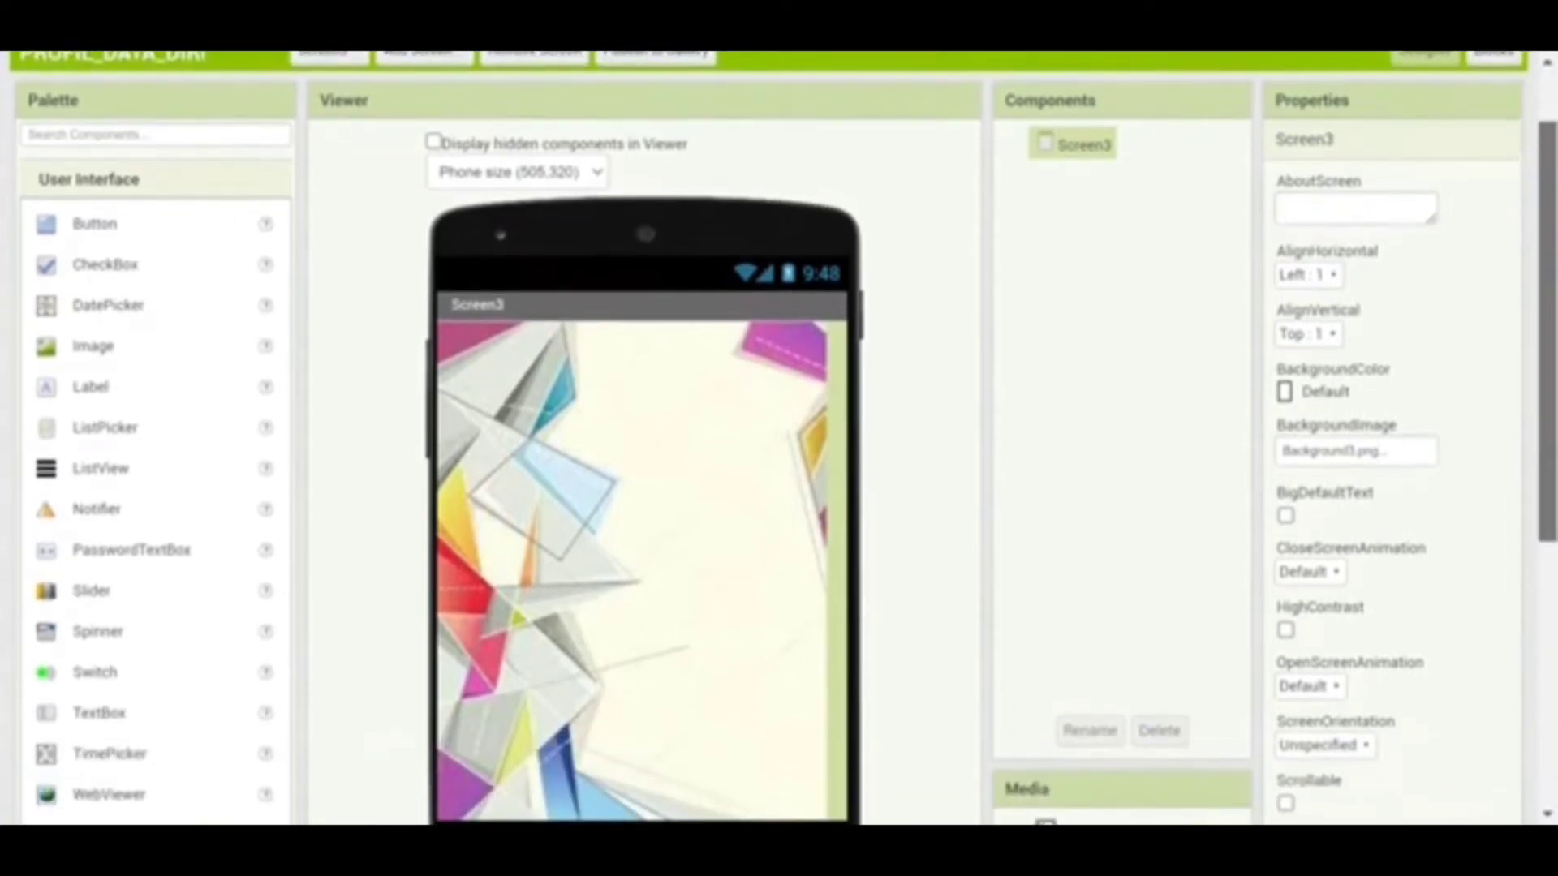
scroll(779, 438, "down", 2)
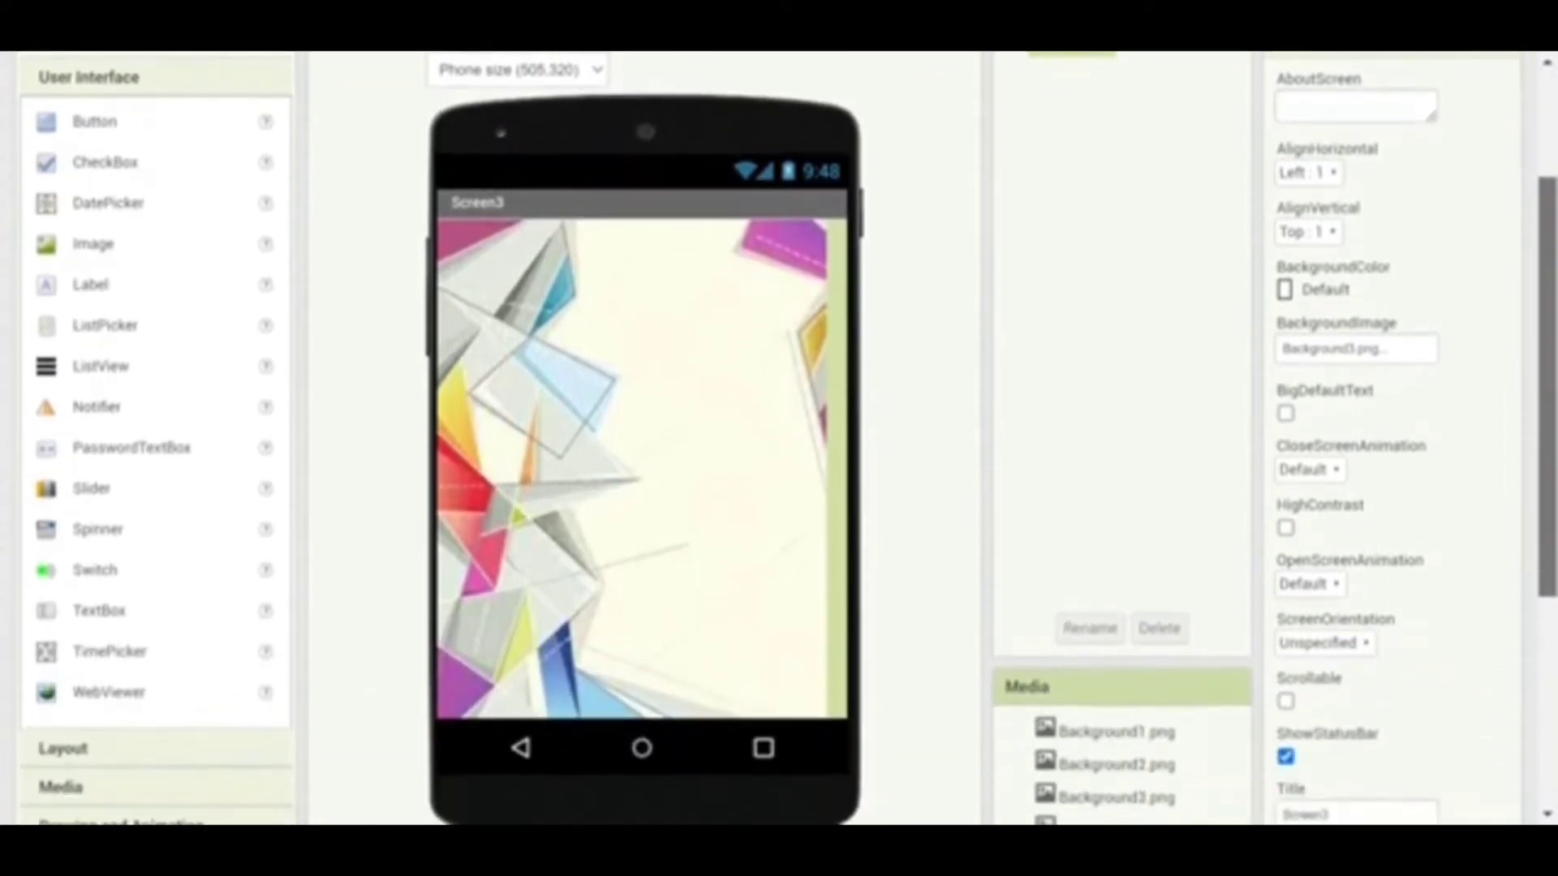
scroll(778, 438, "down", 2)
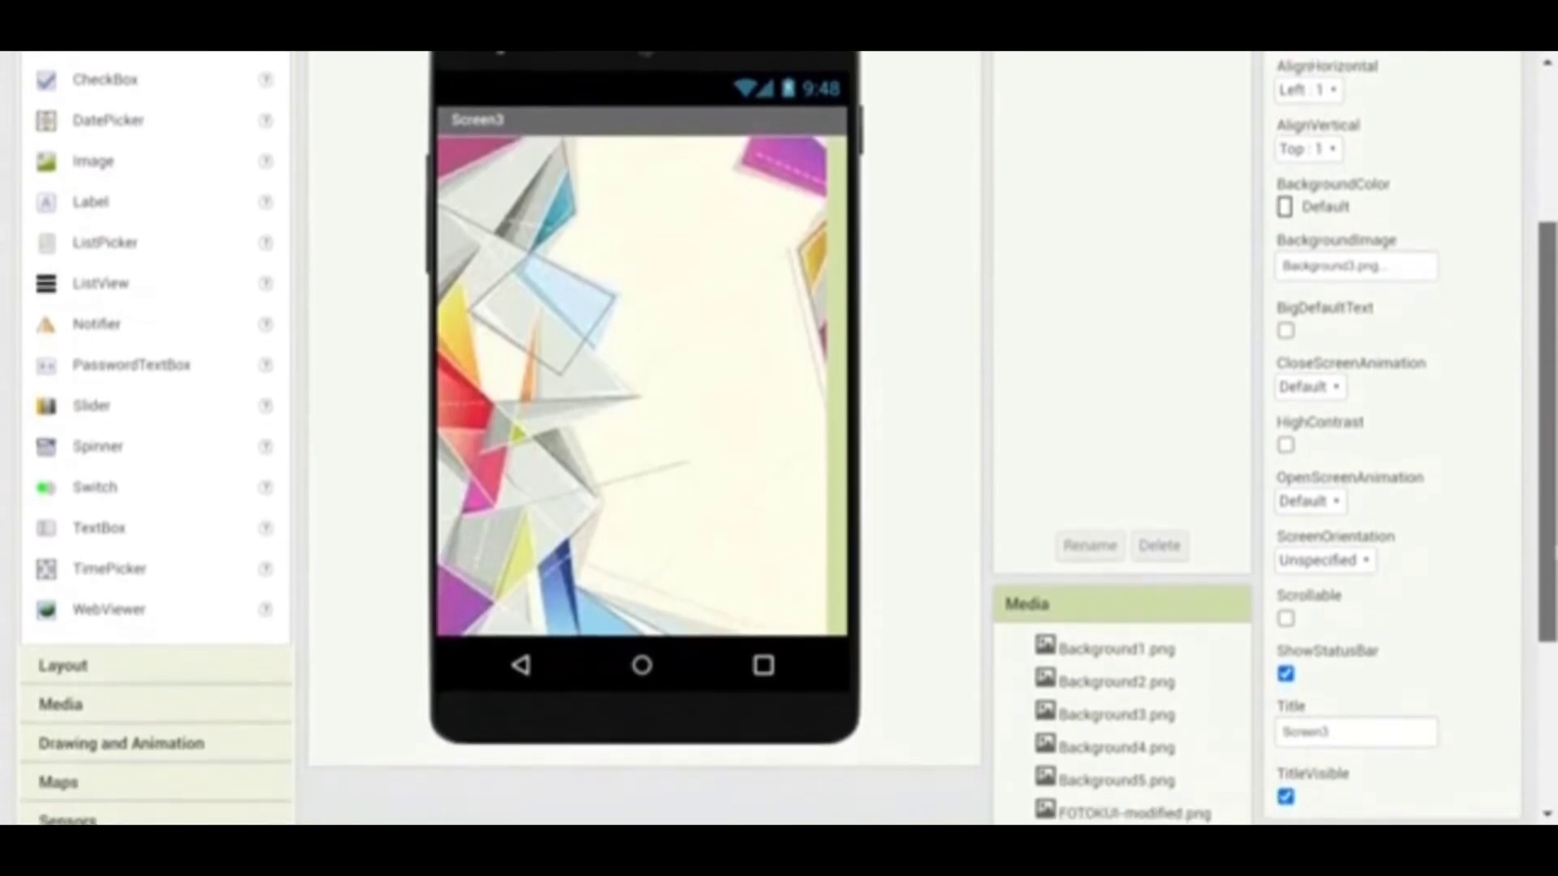
scroll(779, 439, "up", 1)
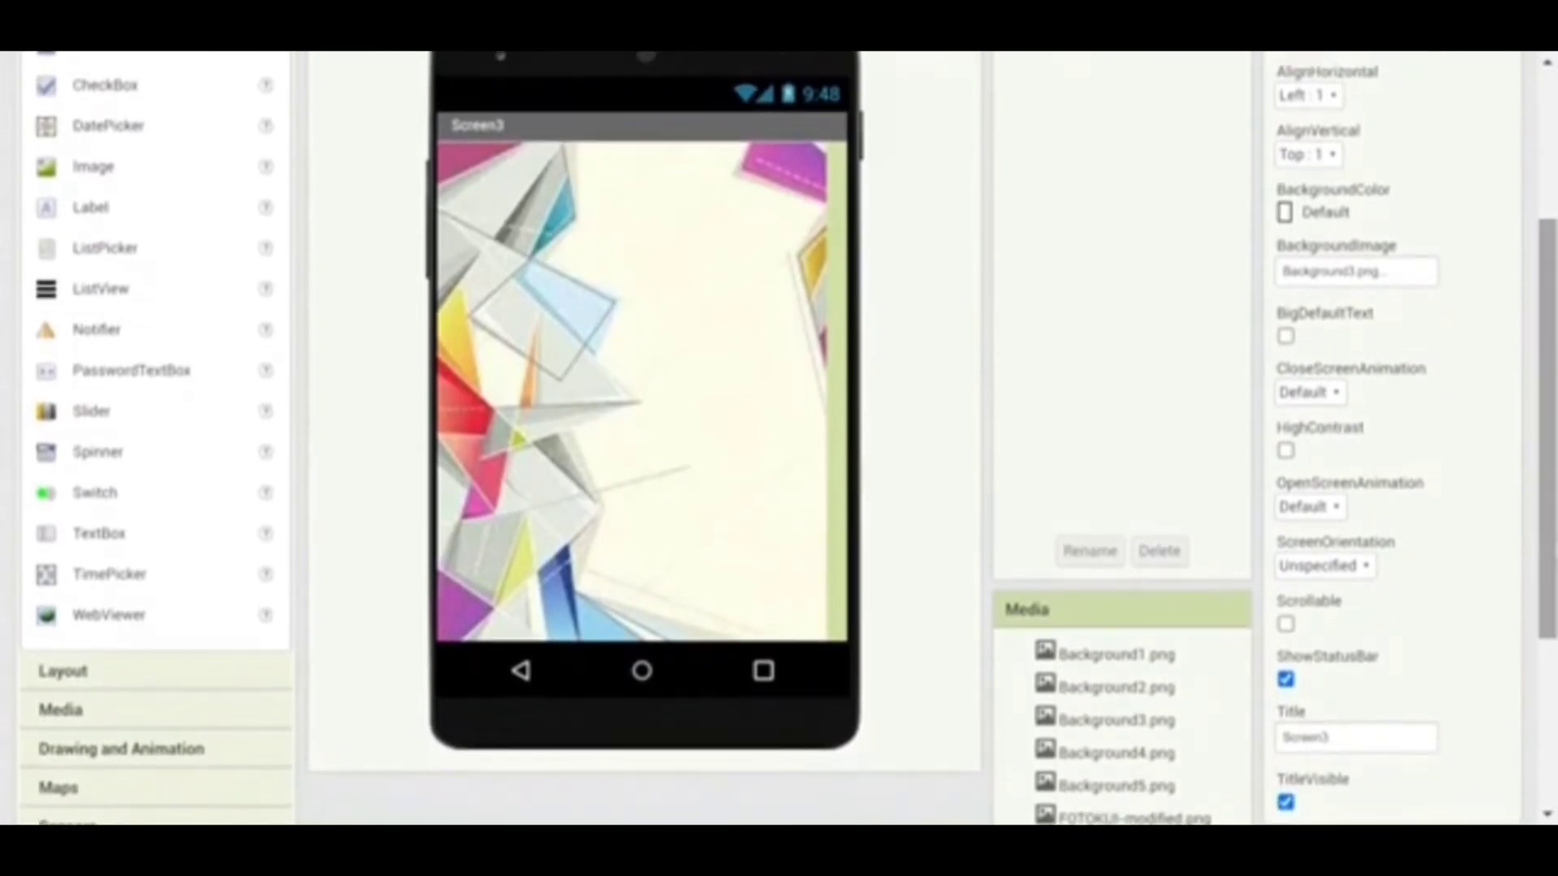
left_click(1343, 97)
left_click(1336, 112)
left_click(1334, 98)
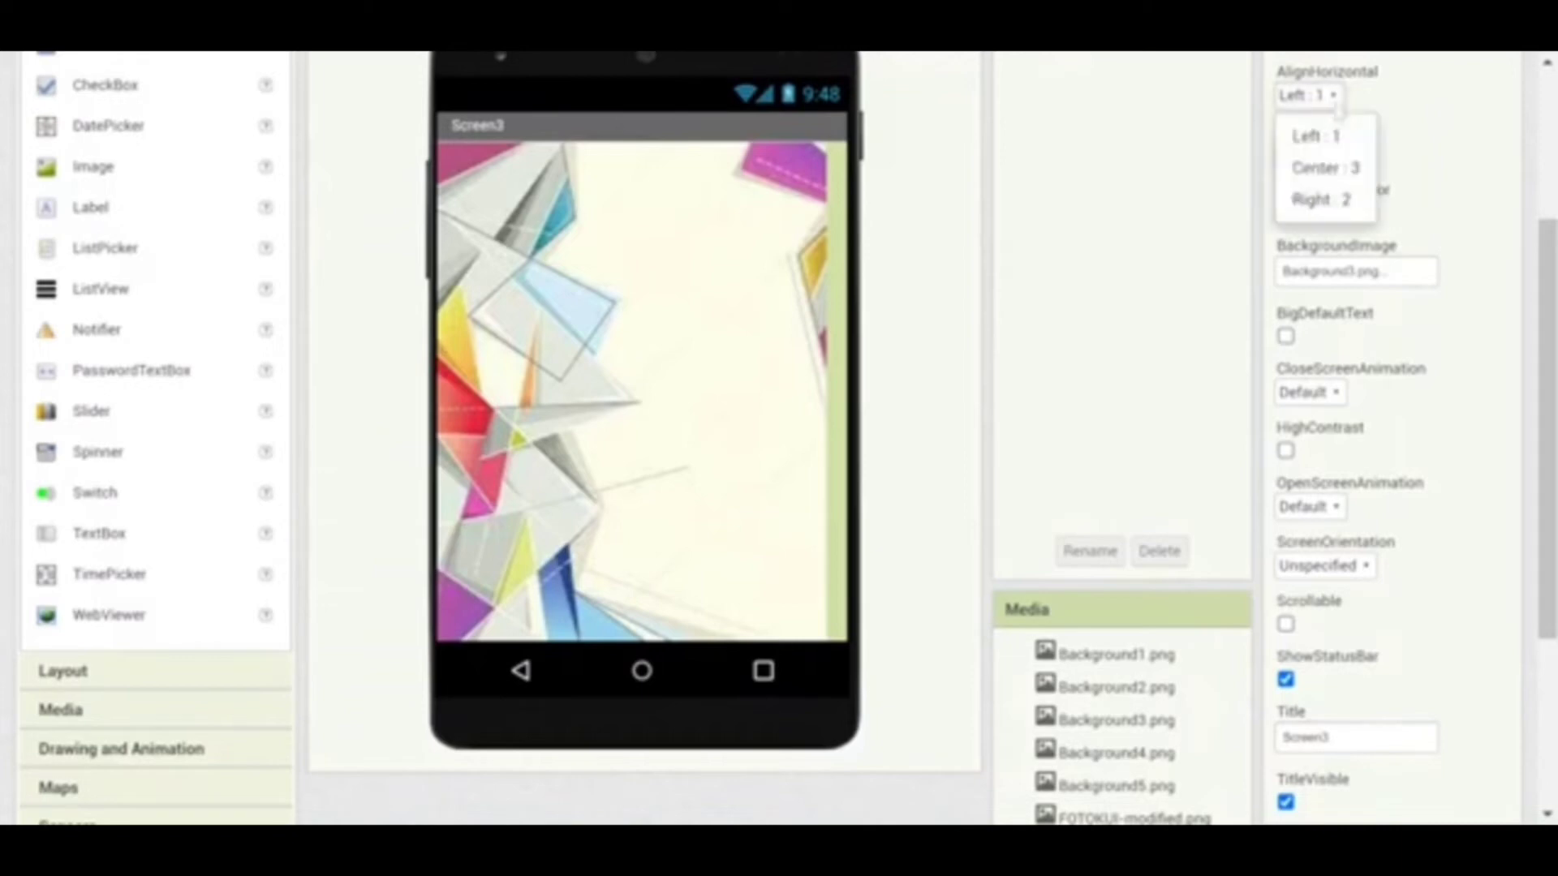
left_click(1320, 163)
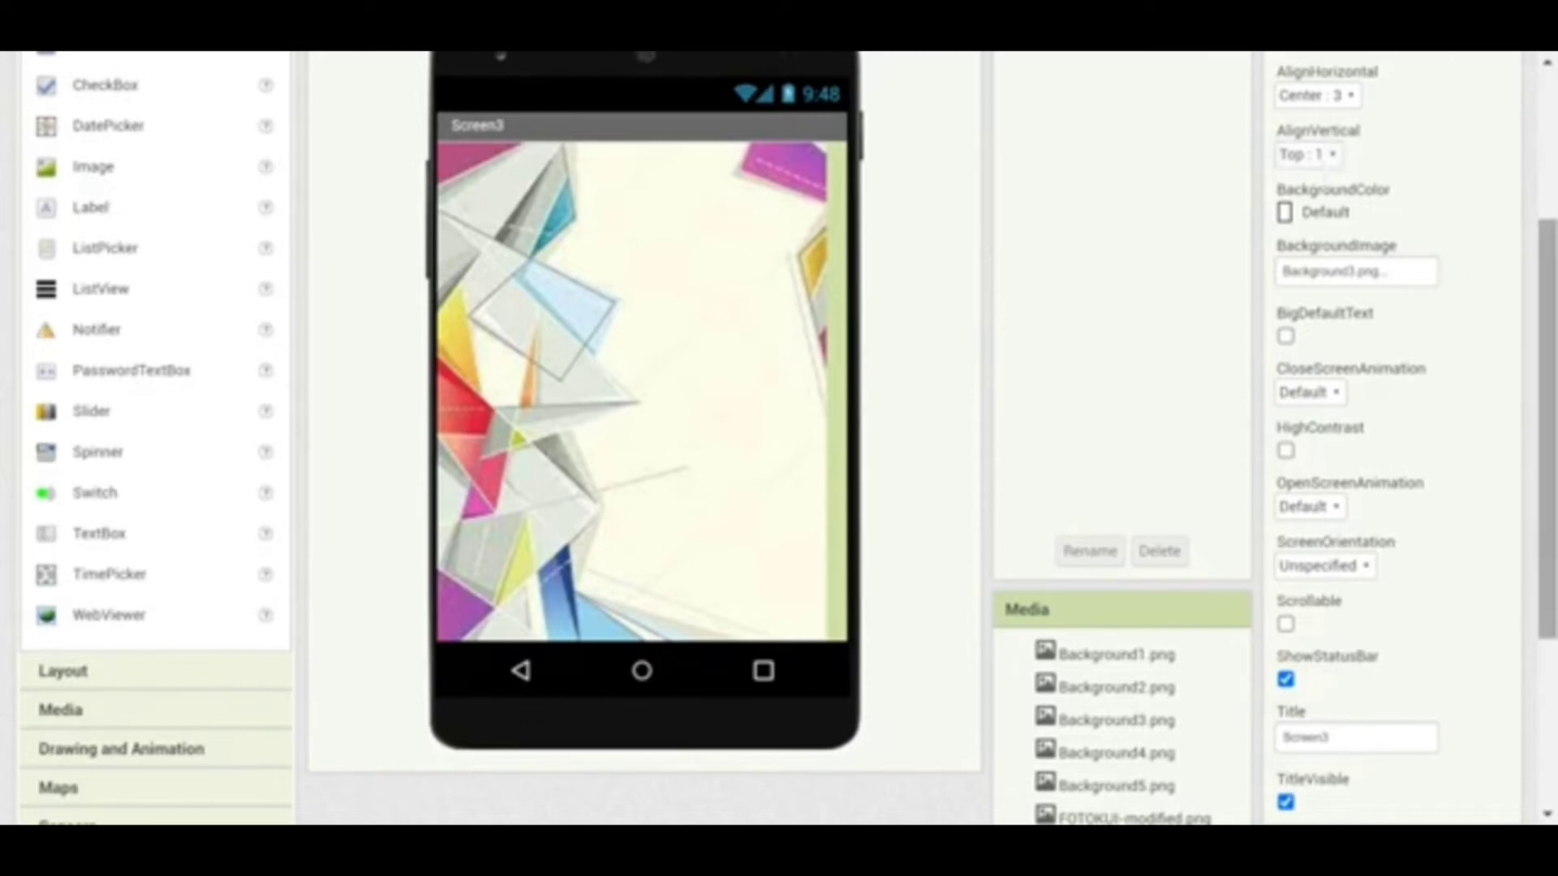
scroll(1551, 280, "up", 1)
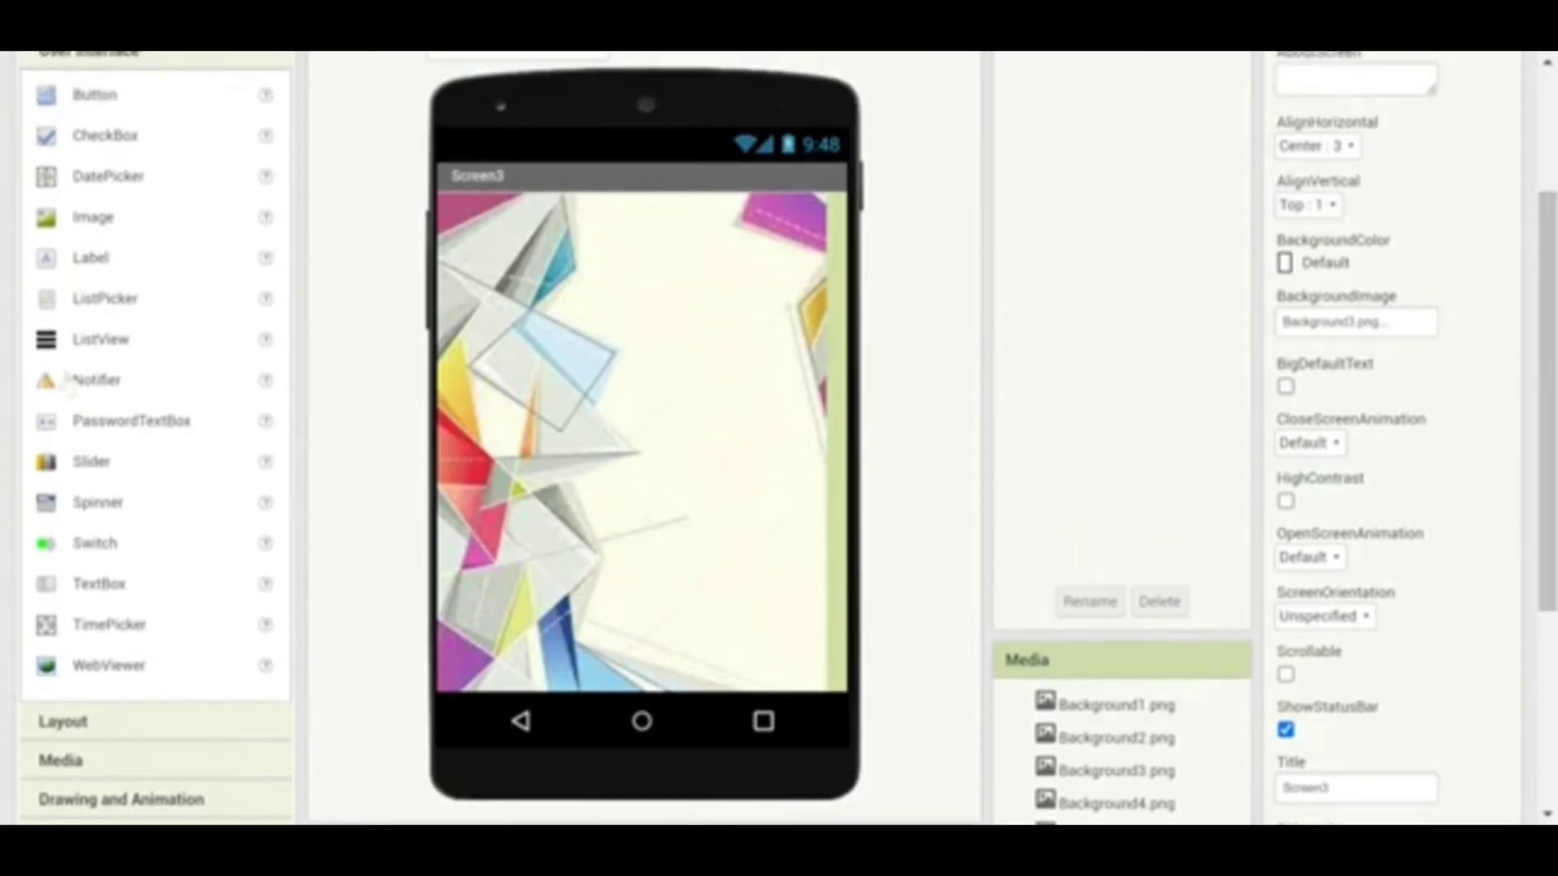
Drag four HorizontalArrangement components onto Screen3, stacked top to bottom, and select the top one
left_click(49, 726)
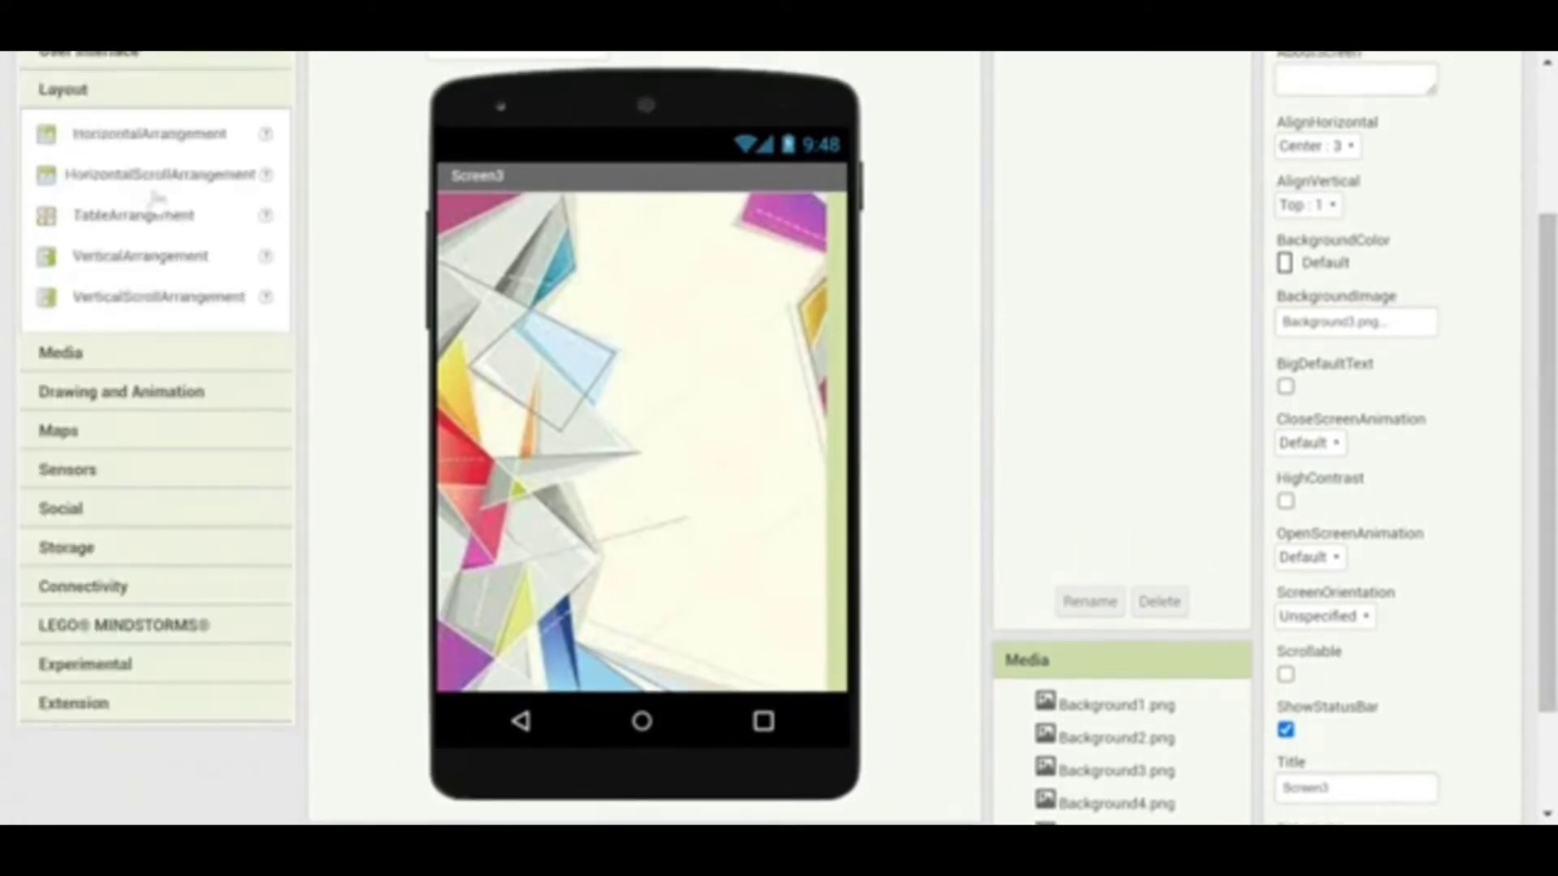
left_click_drag(154, 134, 552, 272)
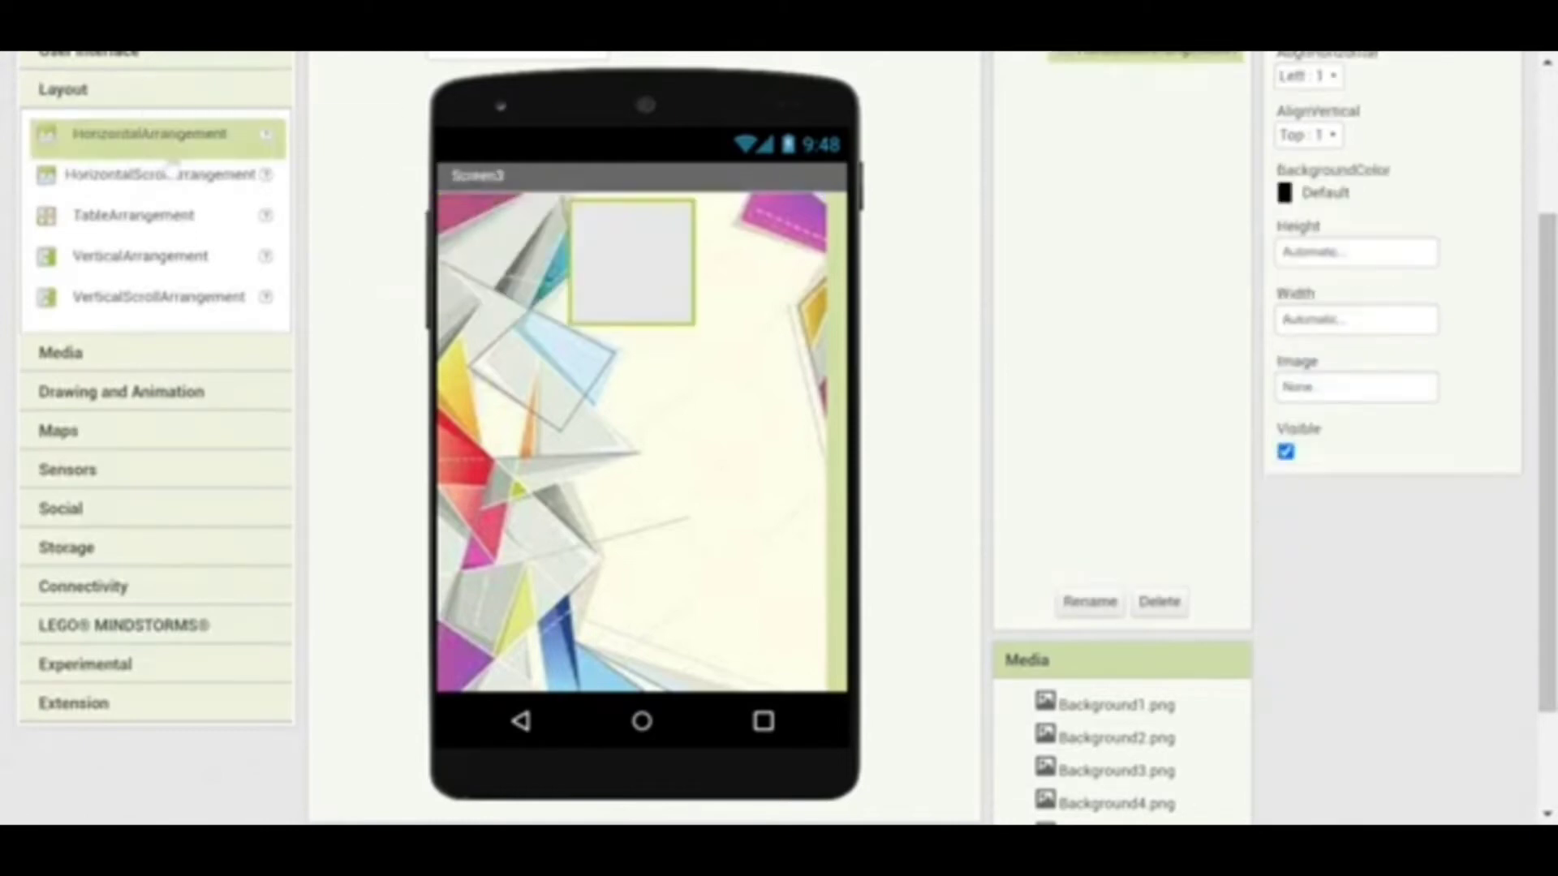
left_click_drag(150, 144, 586, 381)
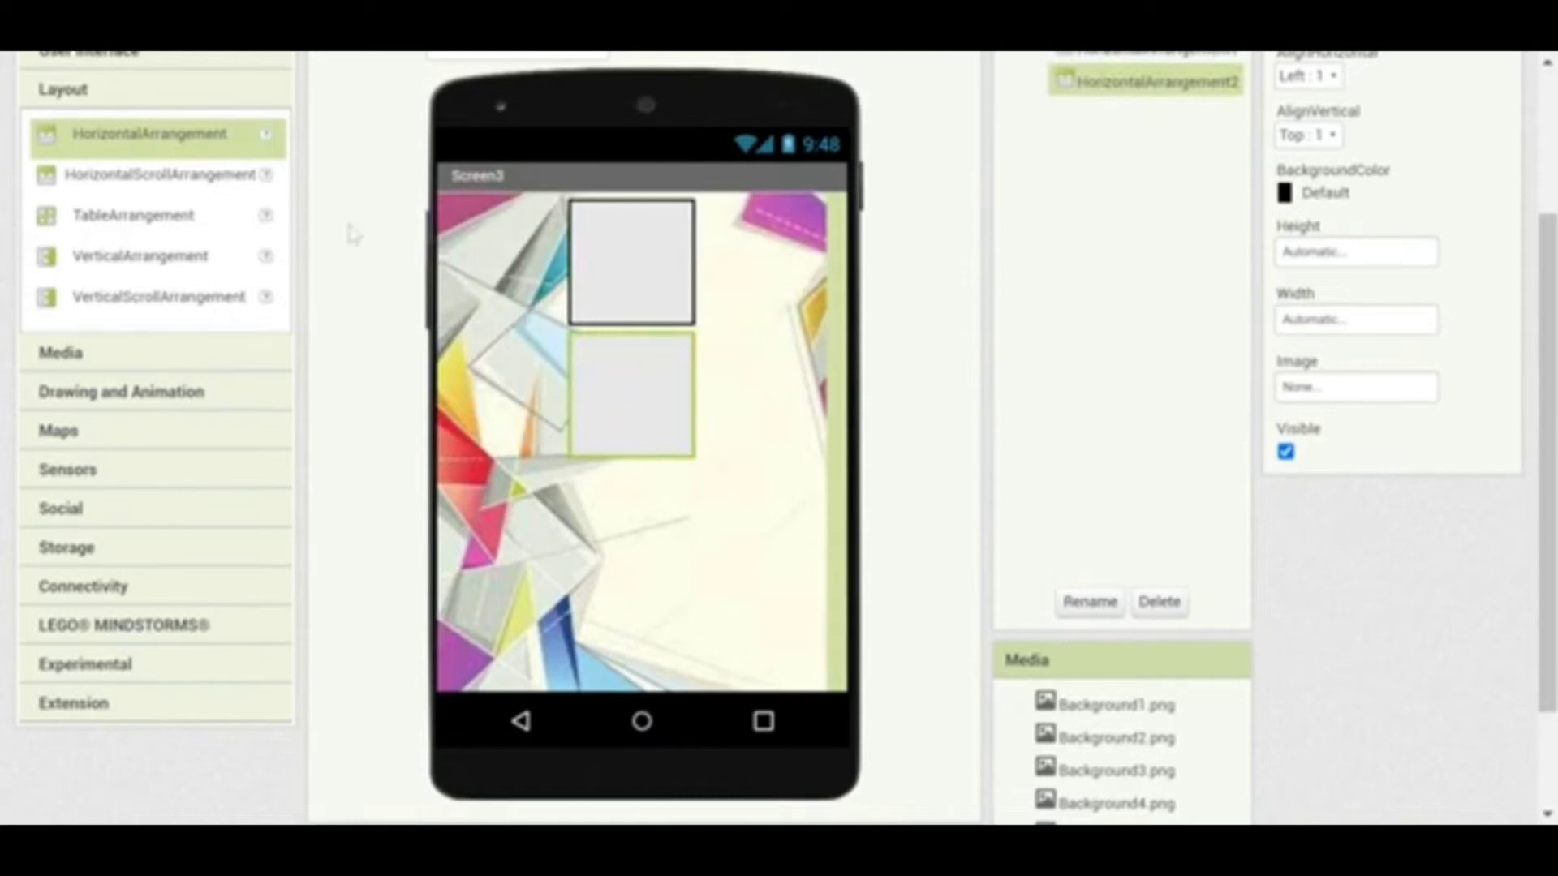
left_click_drag(150, 155, 629, 507)
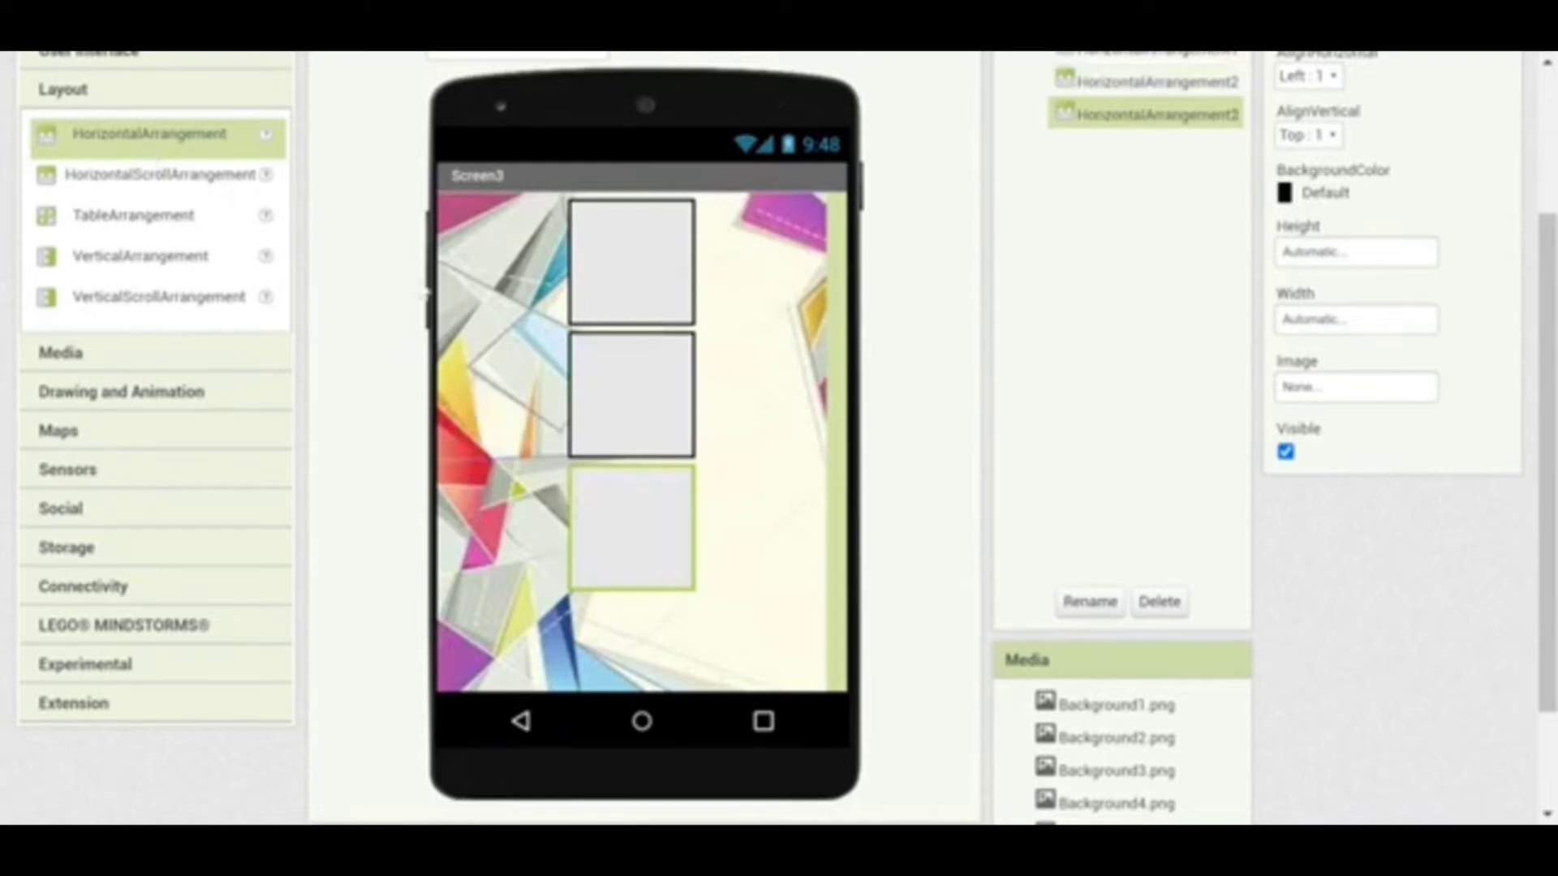
left_click_drag(185, 153, 636, 636)
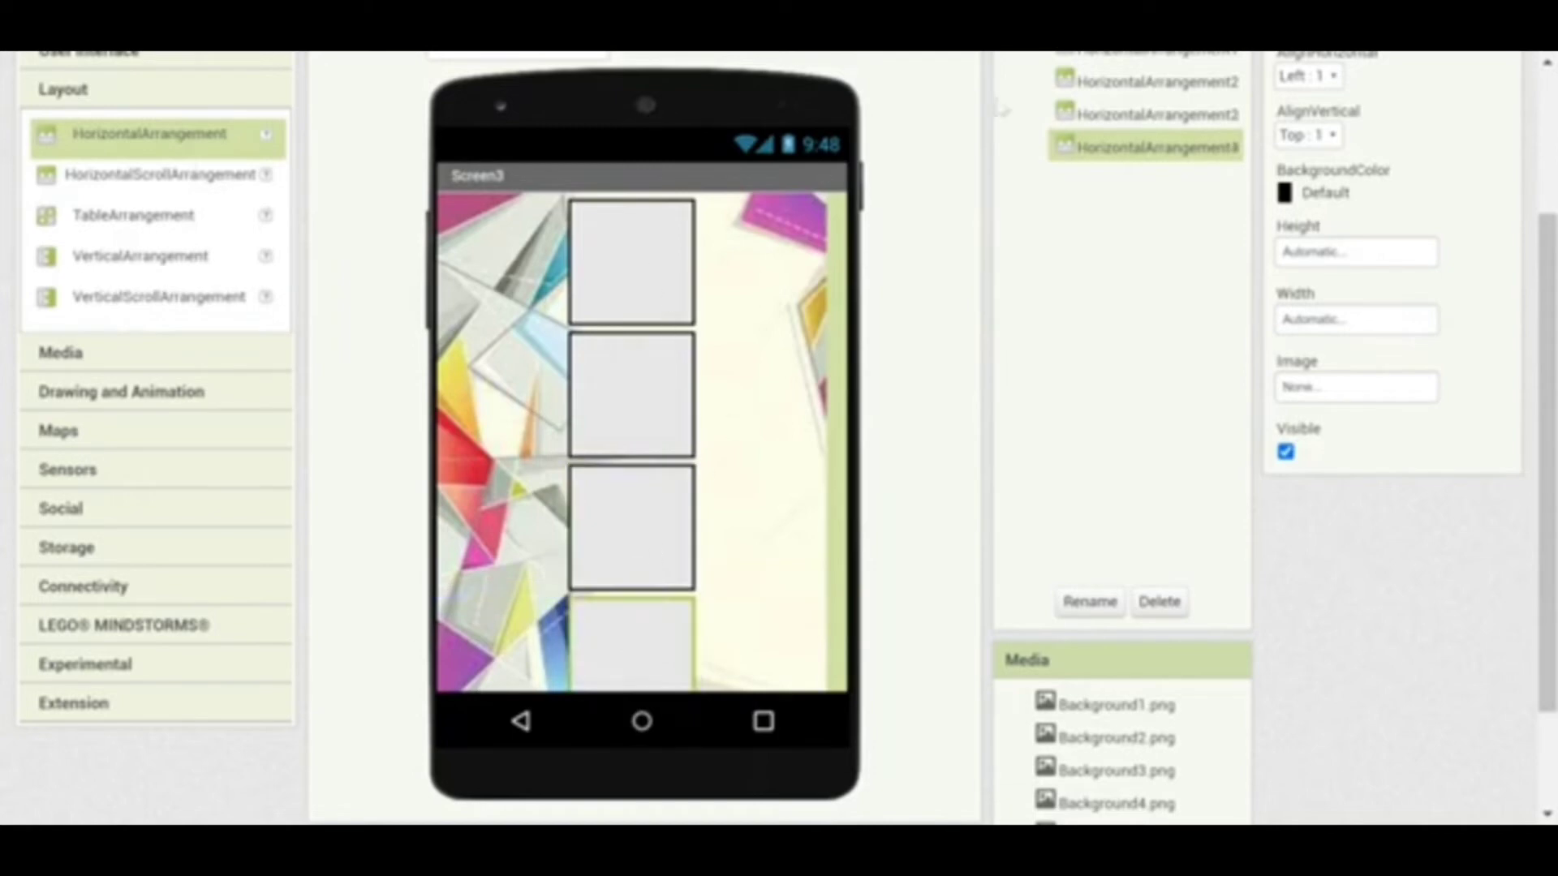
left_click(673, 286)
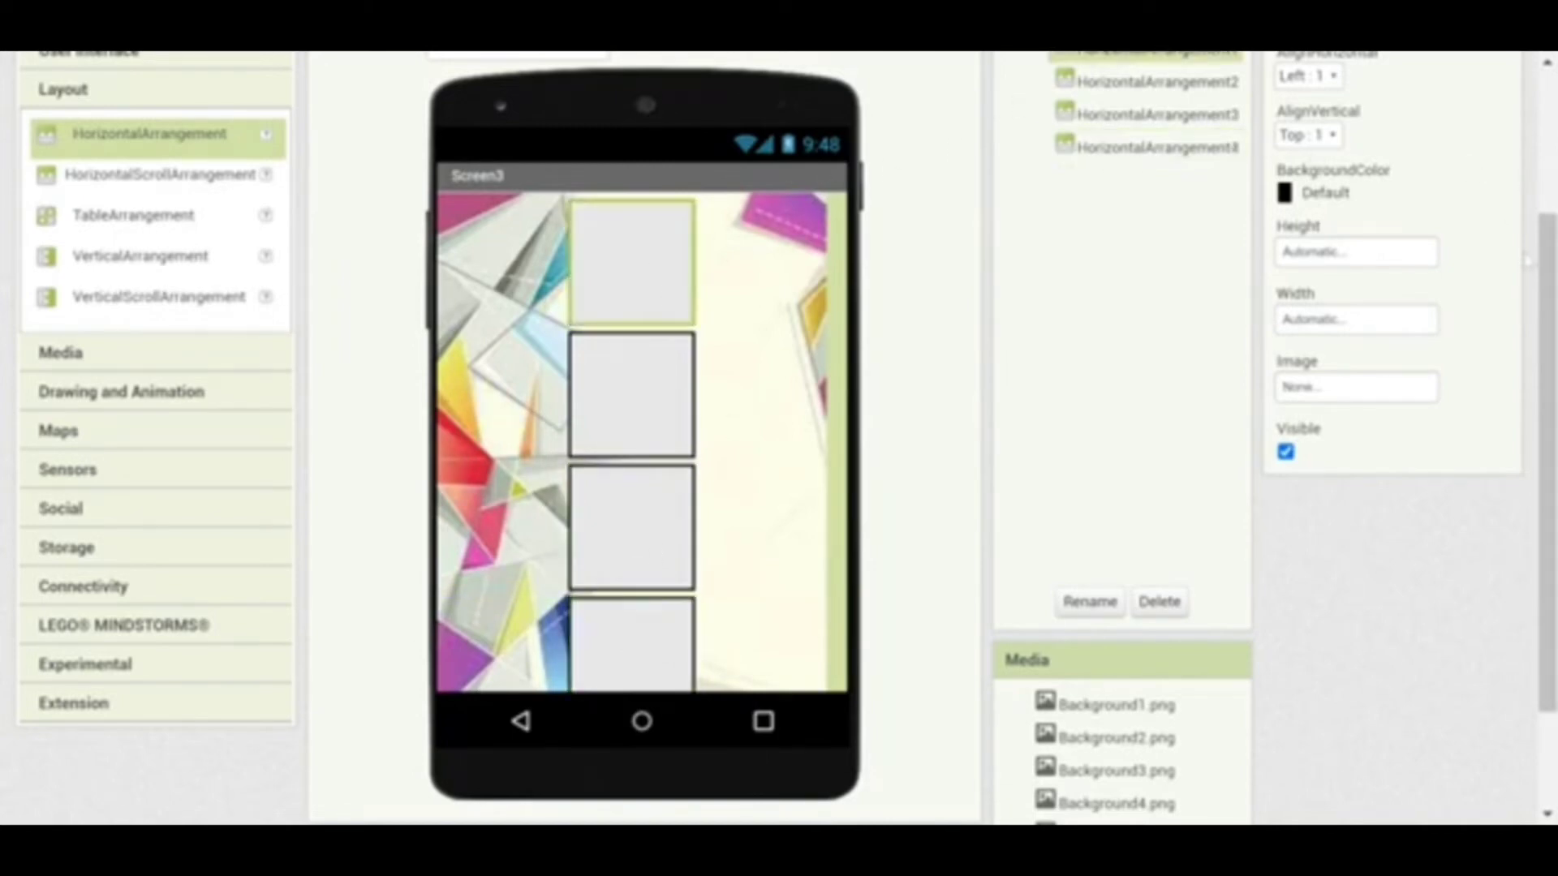
scroll(1526, 260, "up", 1)
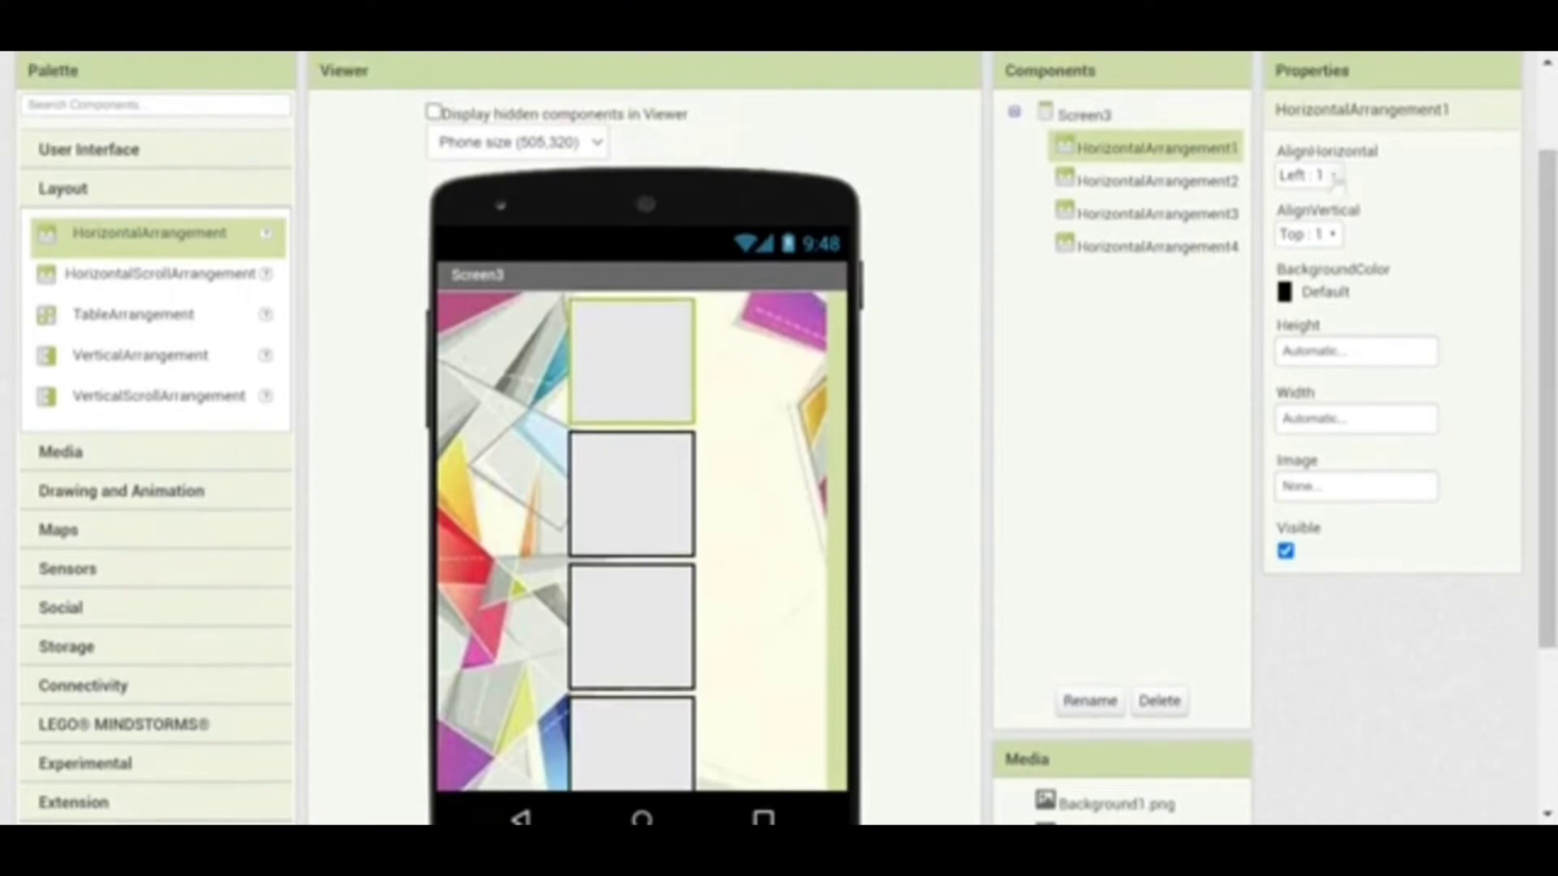
Centre the contents of the first arrangement and HorizontalArrangement2 horizontally (Center : 3)
left_click(1333, 176)
left_click(1315, 247)
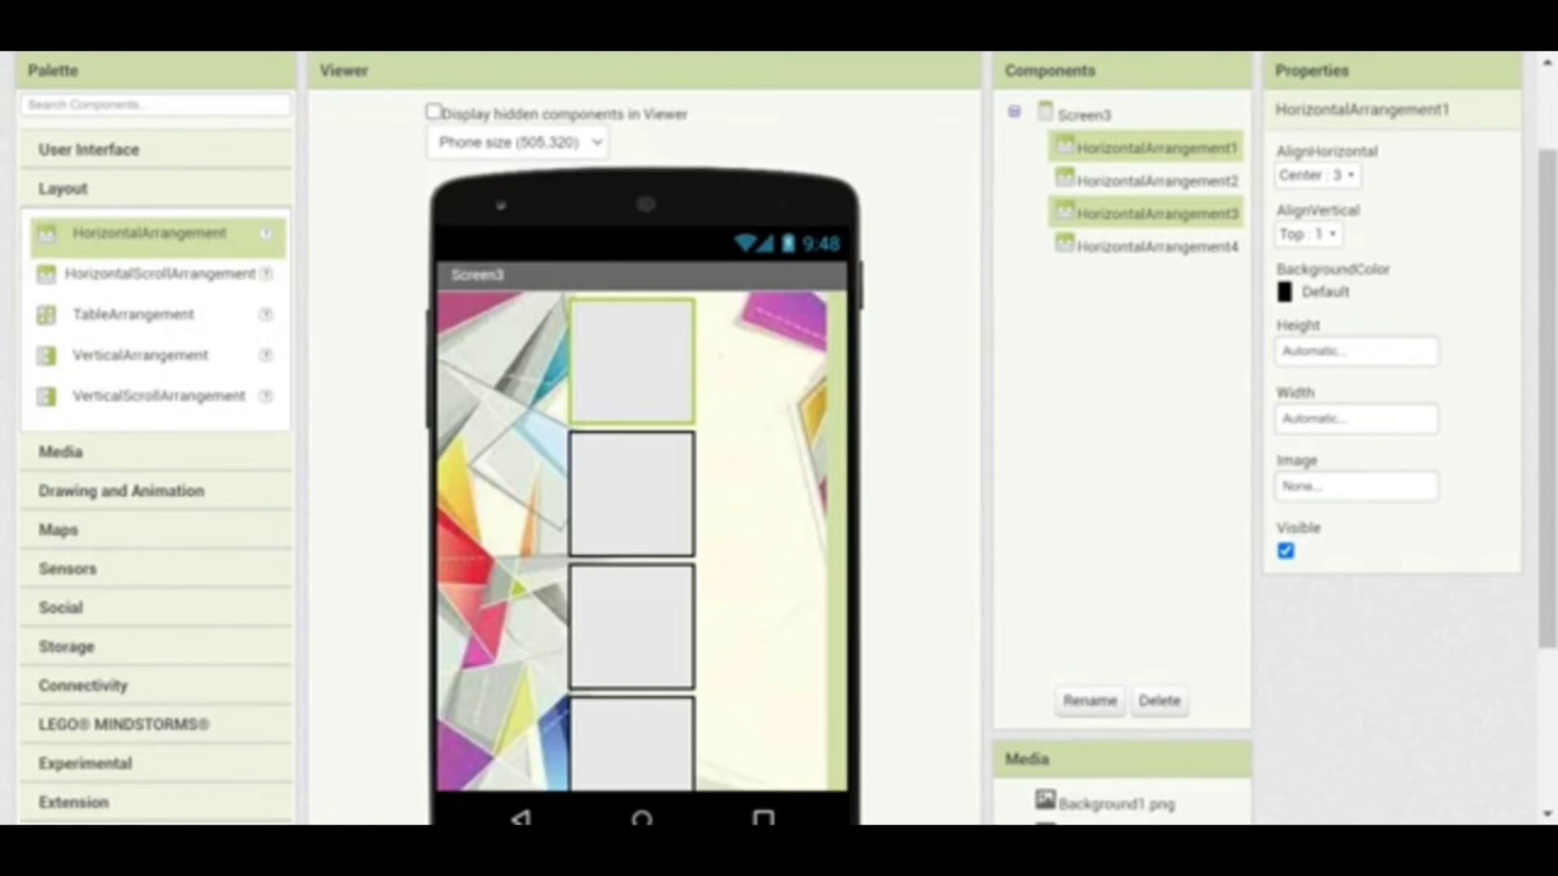
left_click(1128, 185)
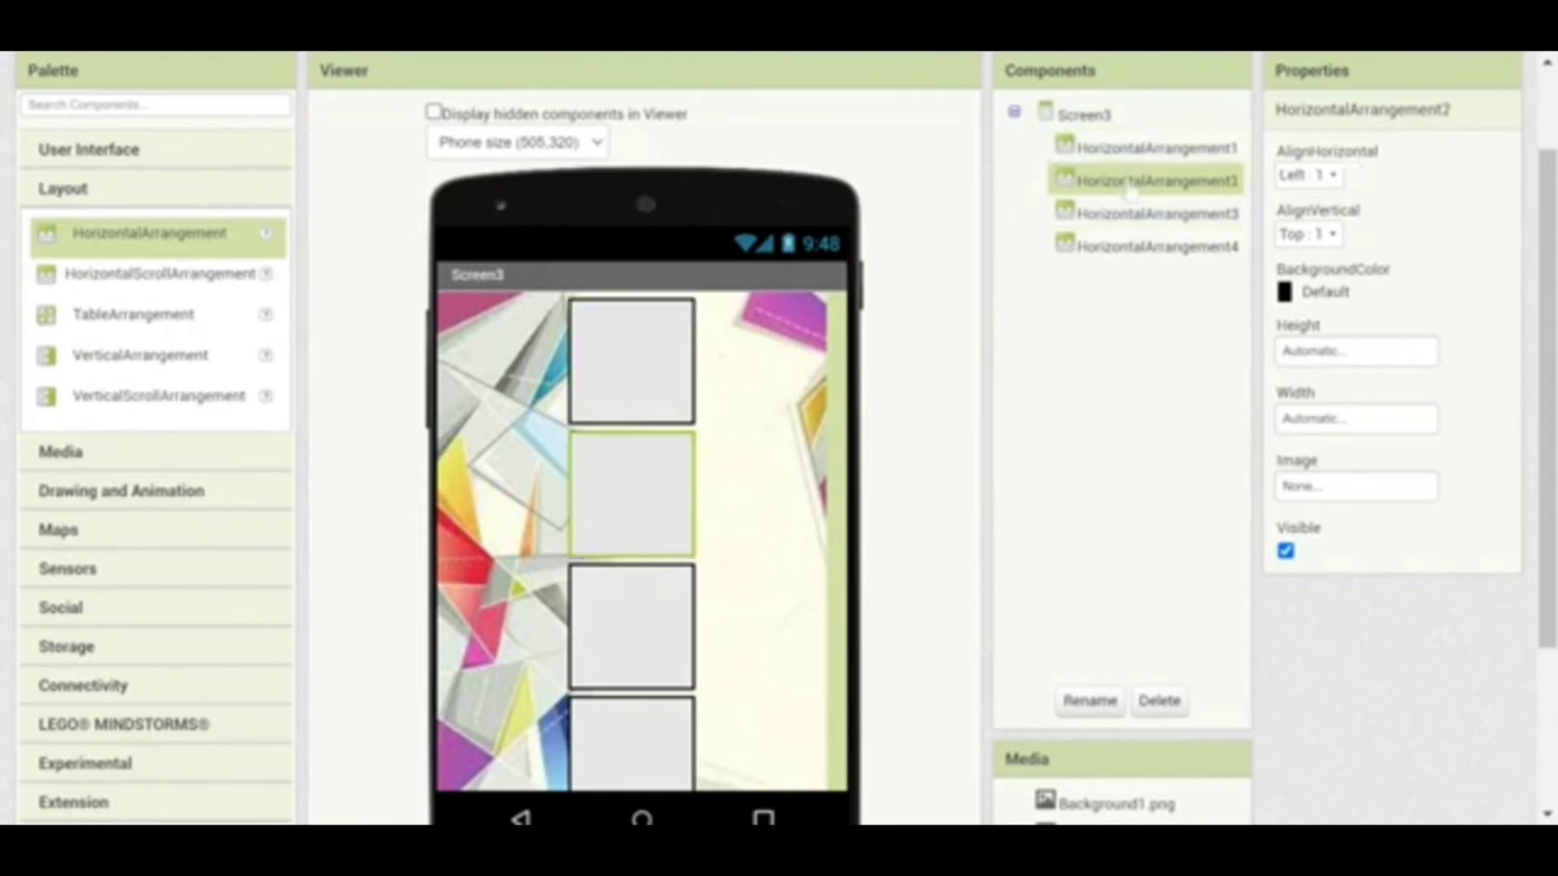
left_click(1332, 177)
left_click(1327, 248)
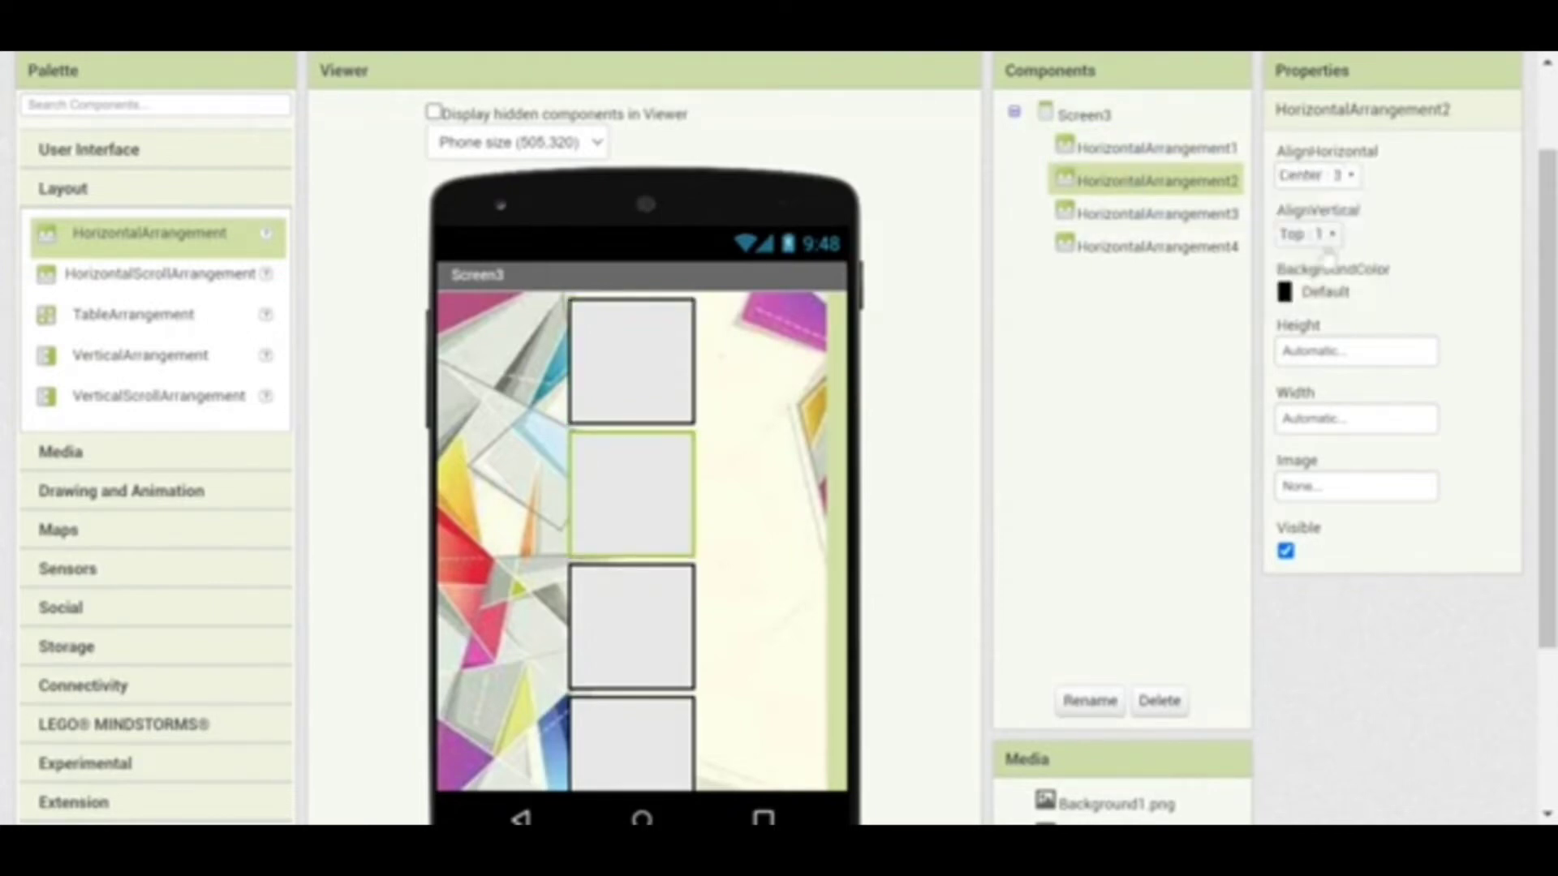
Set the background colour of all four arrangements to None
left_click(671, 376)
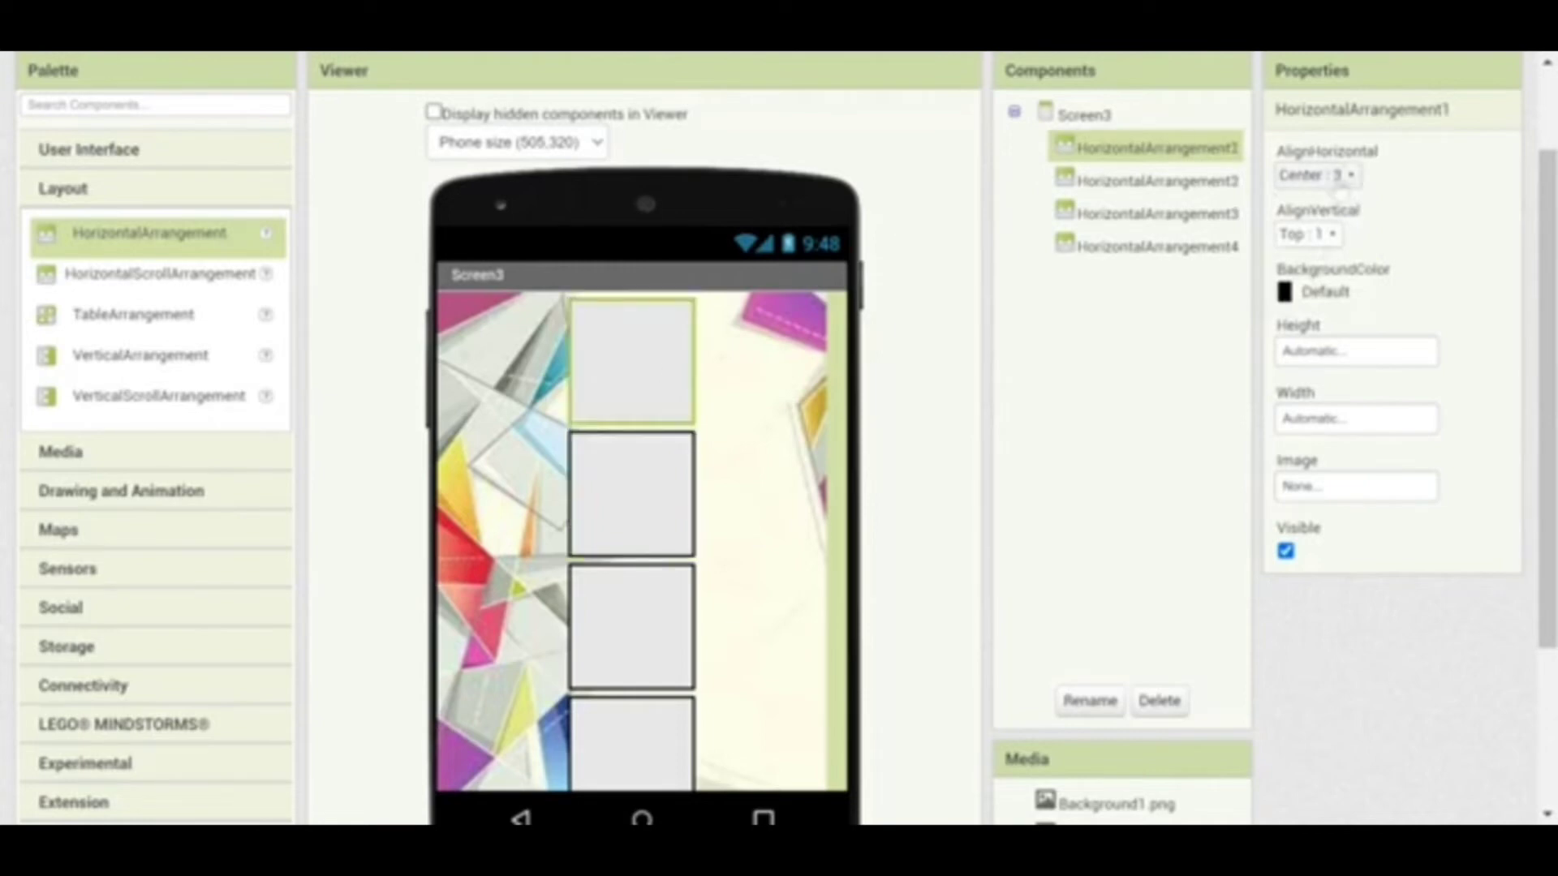
left_click(1286, 293)
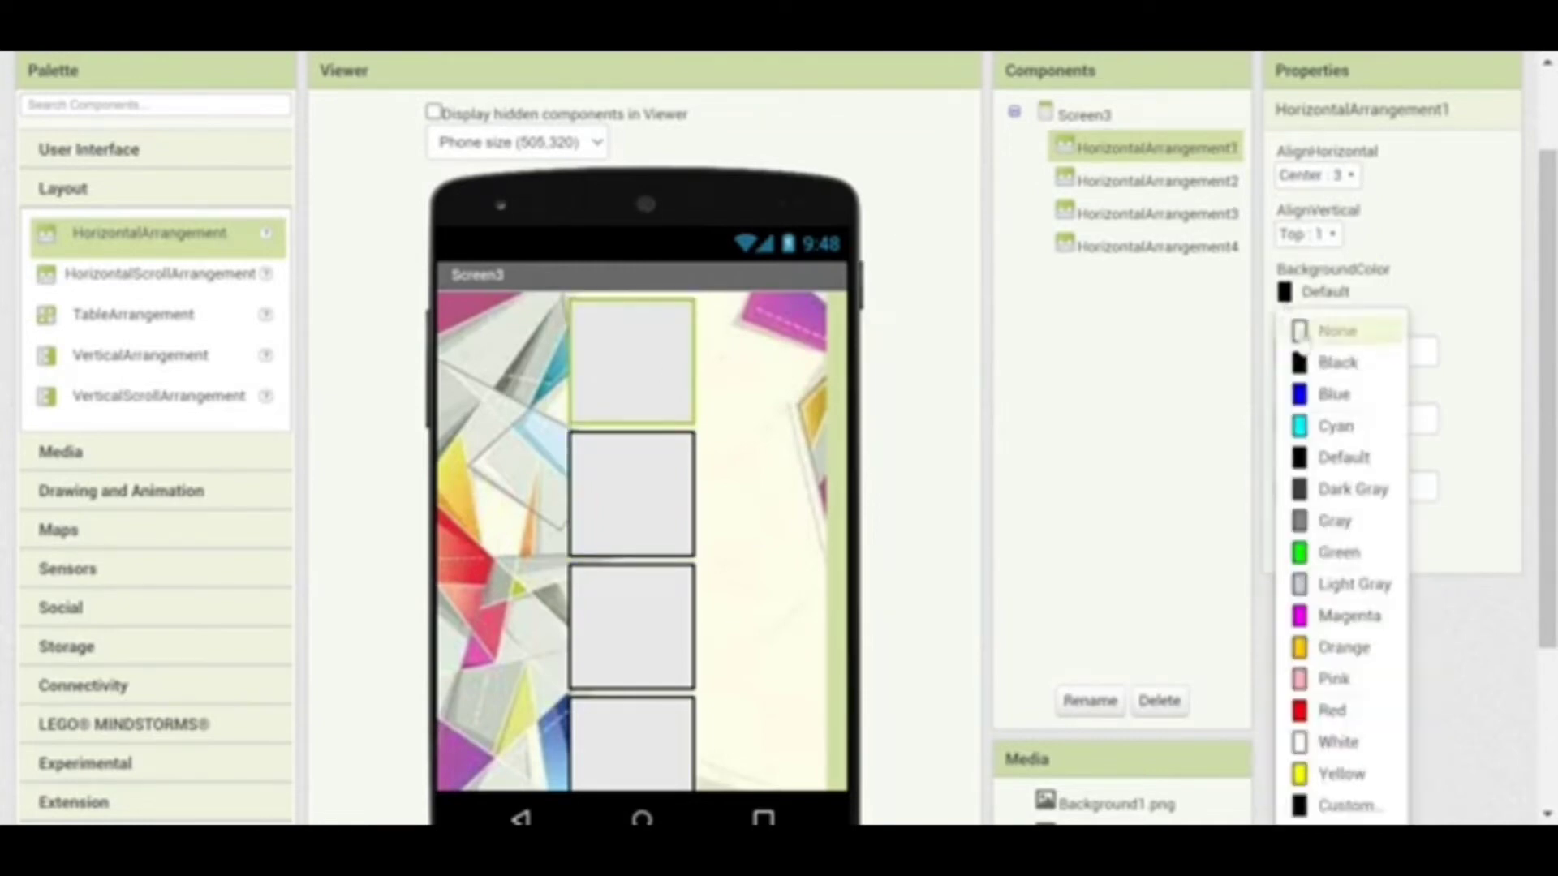
left_click(1314, 328)
left_click(616, 507)
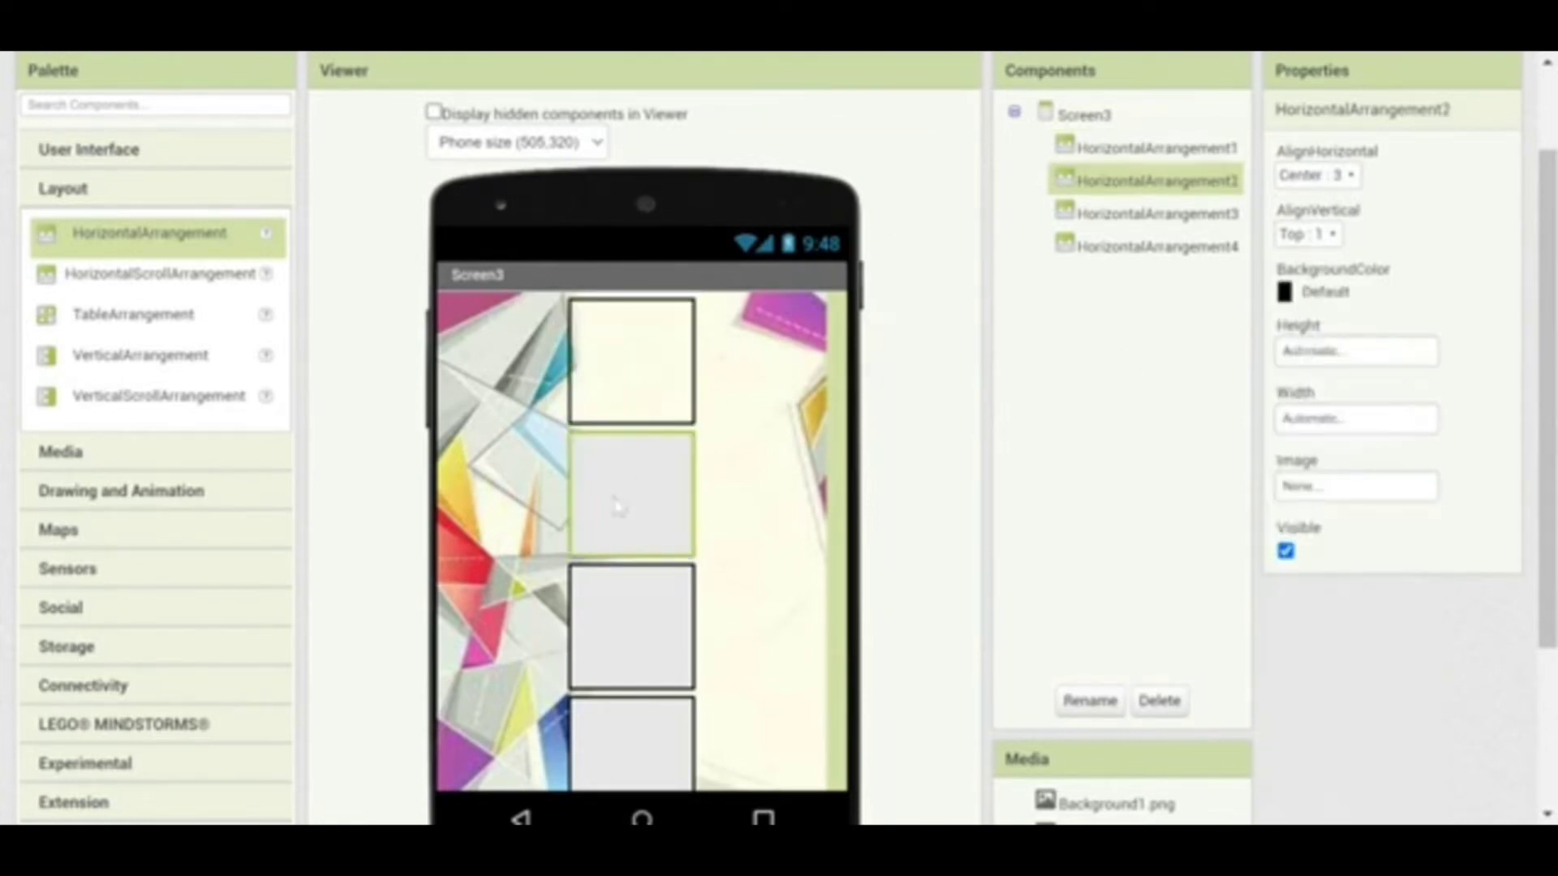
left_click(1296, 294)
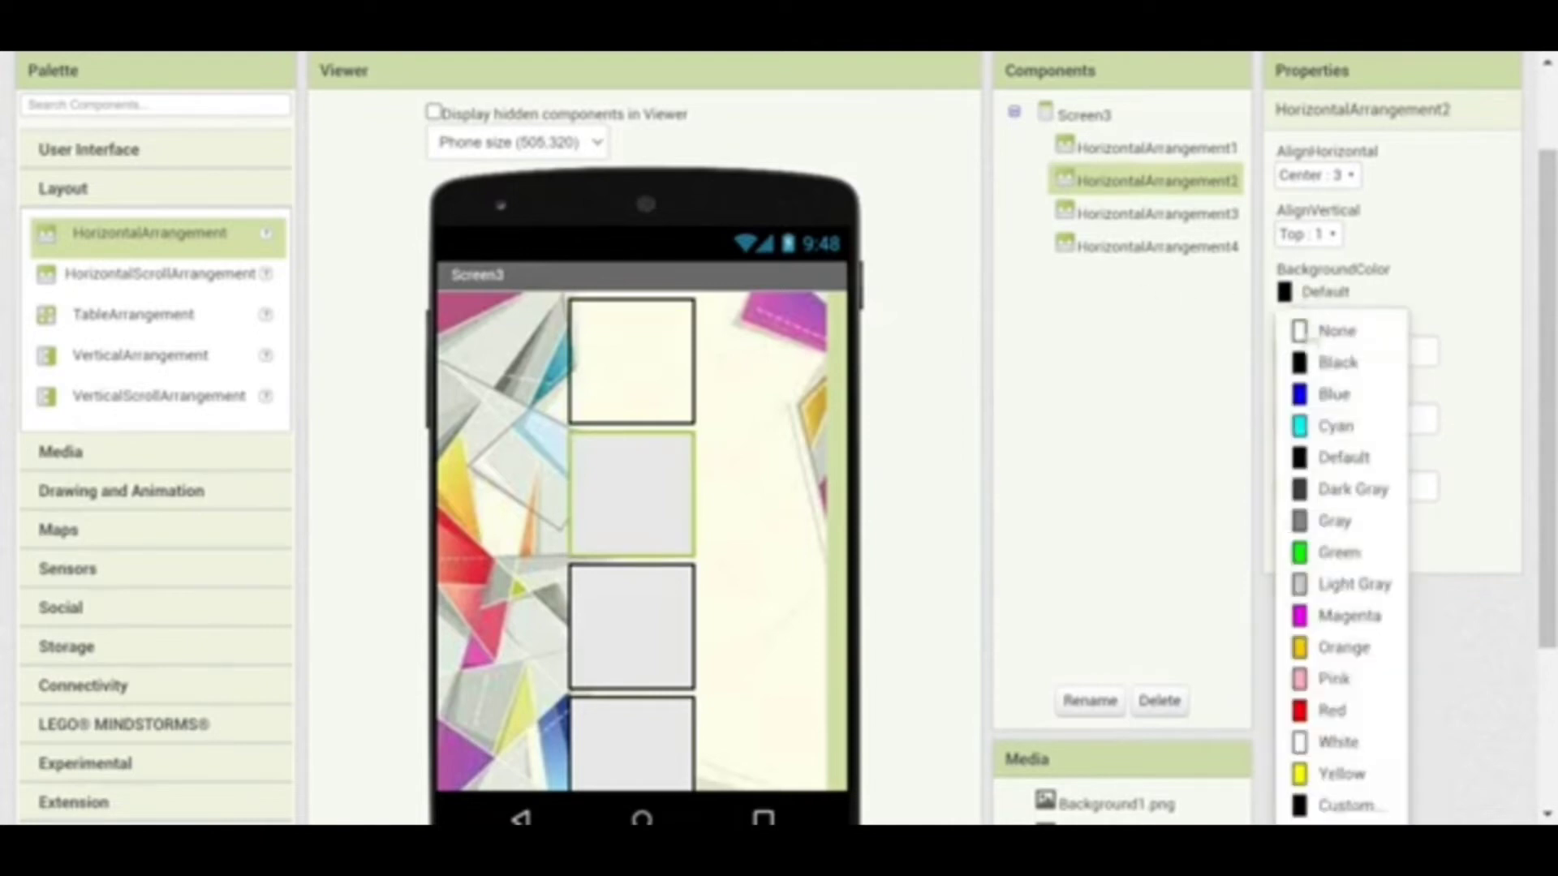
left_click(1315, 330)
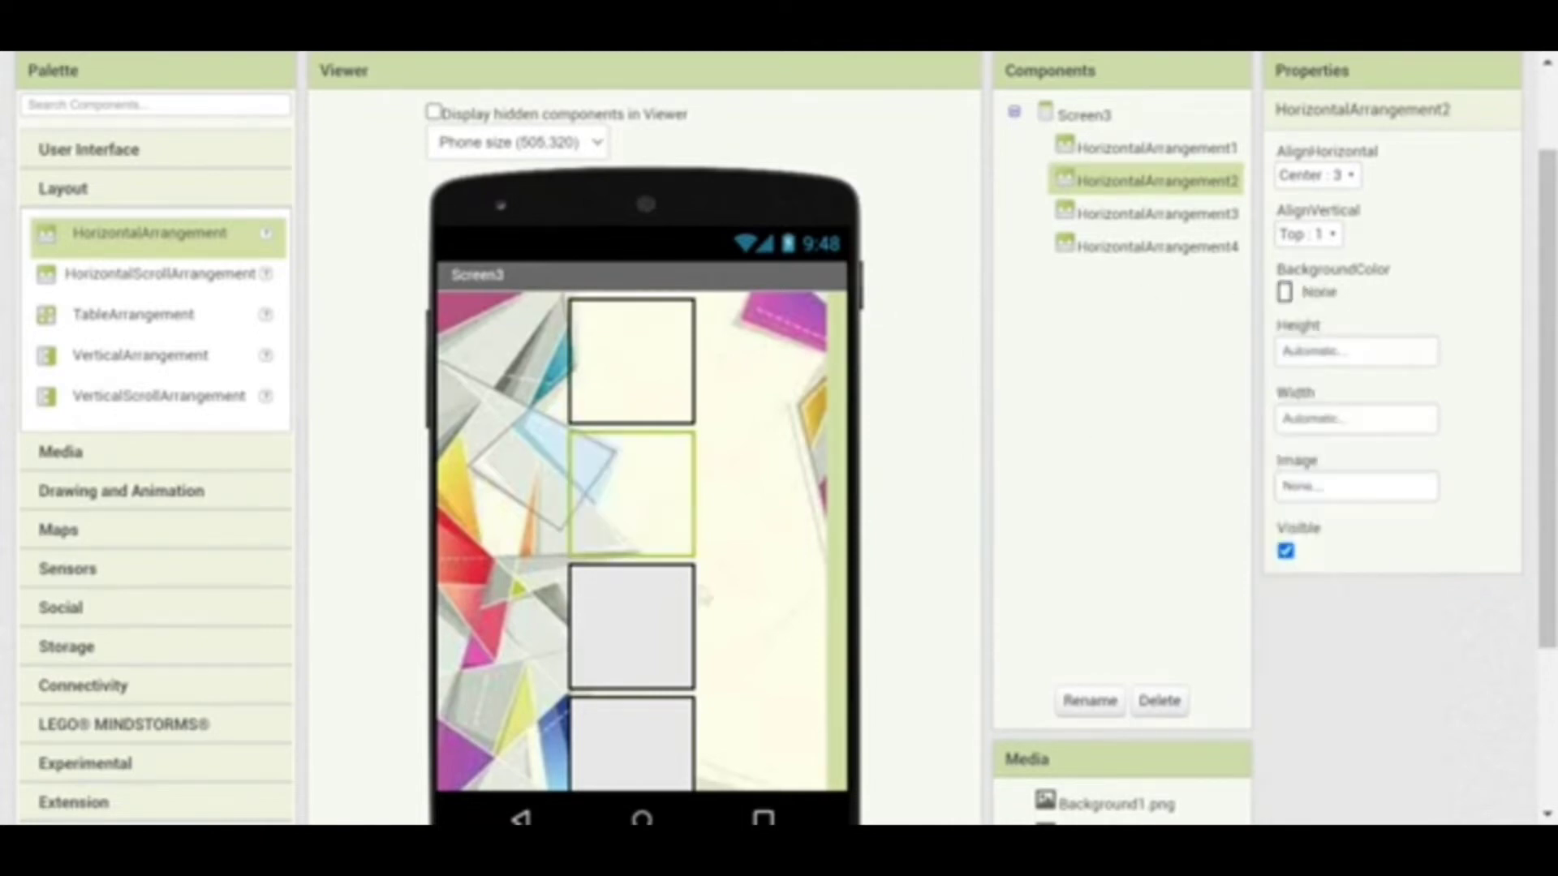
left_click(621, 645)
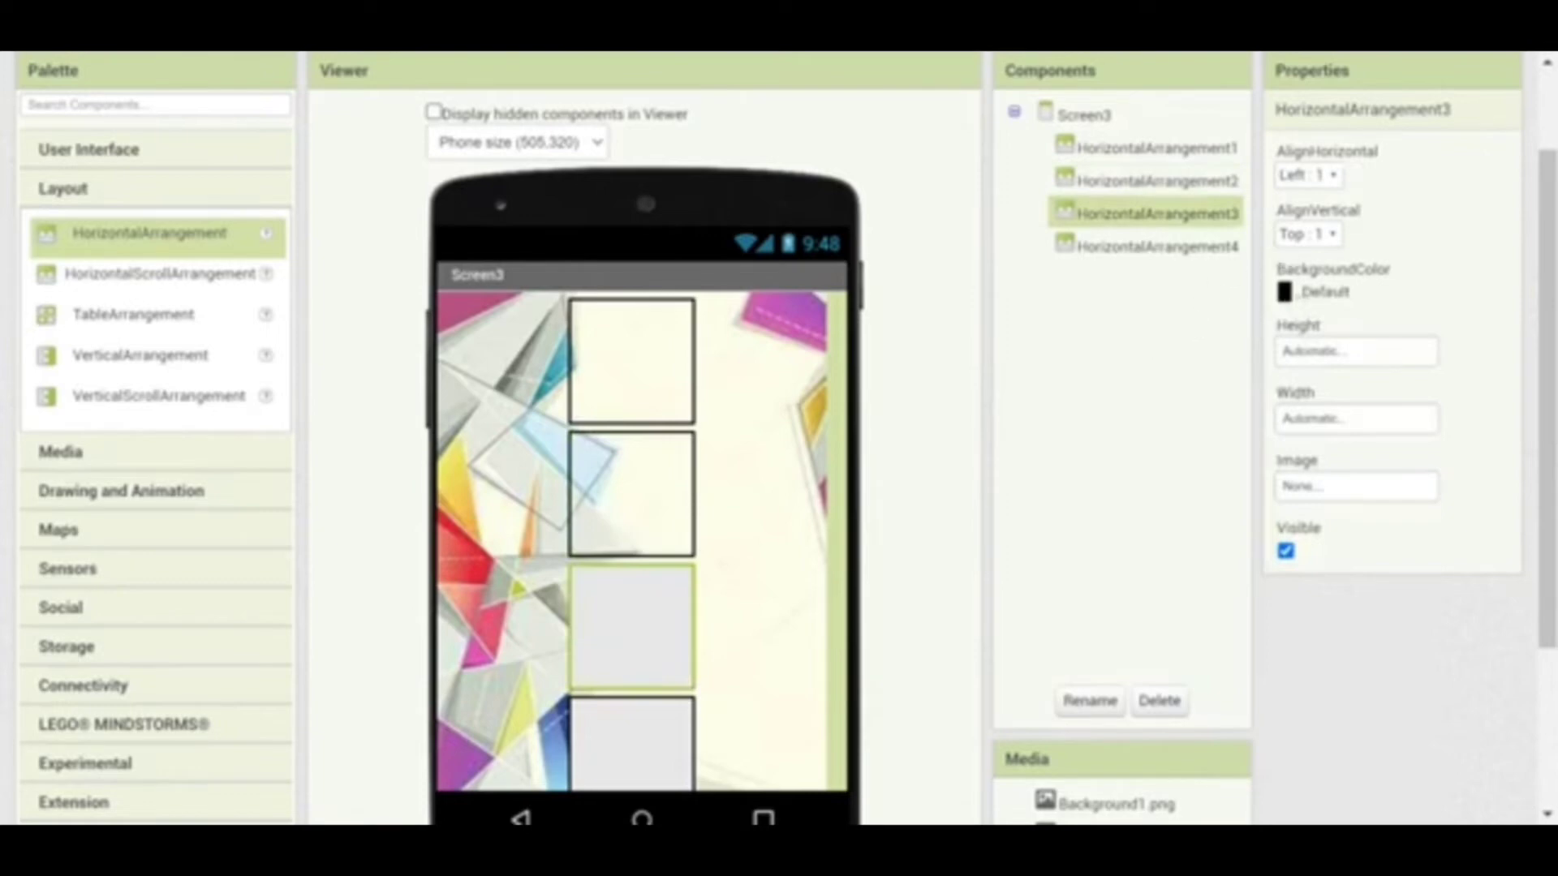
left_click(1298, 295)
left_click(1314, 330)
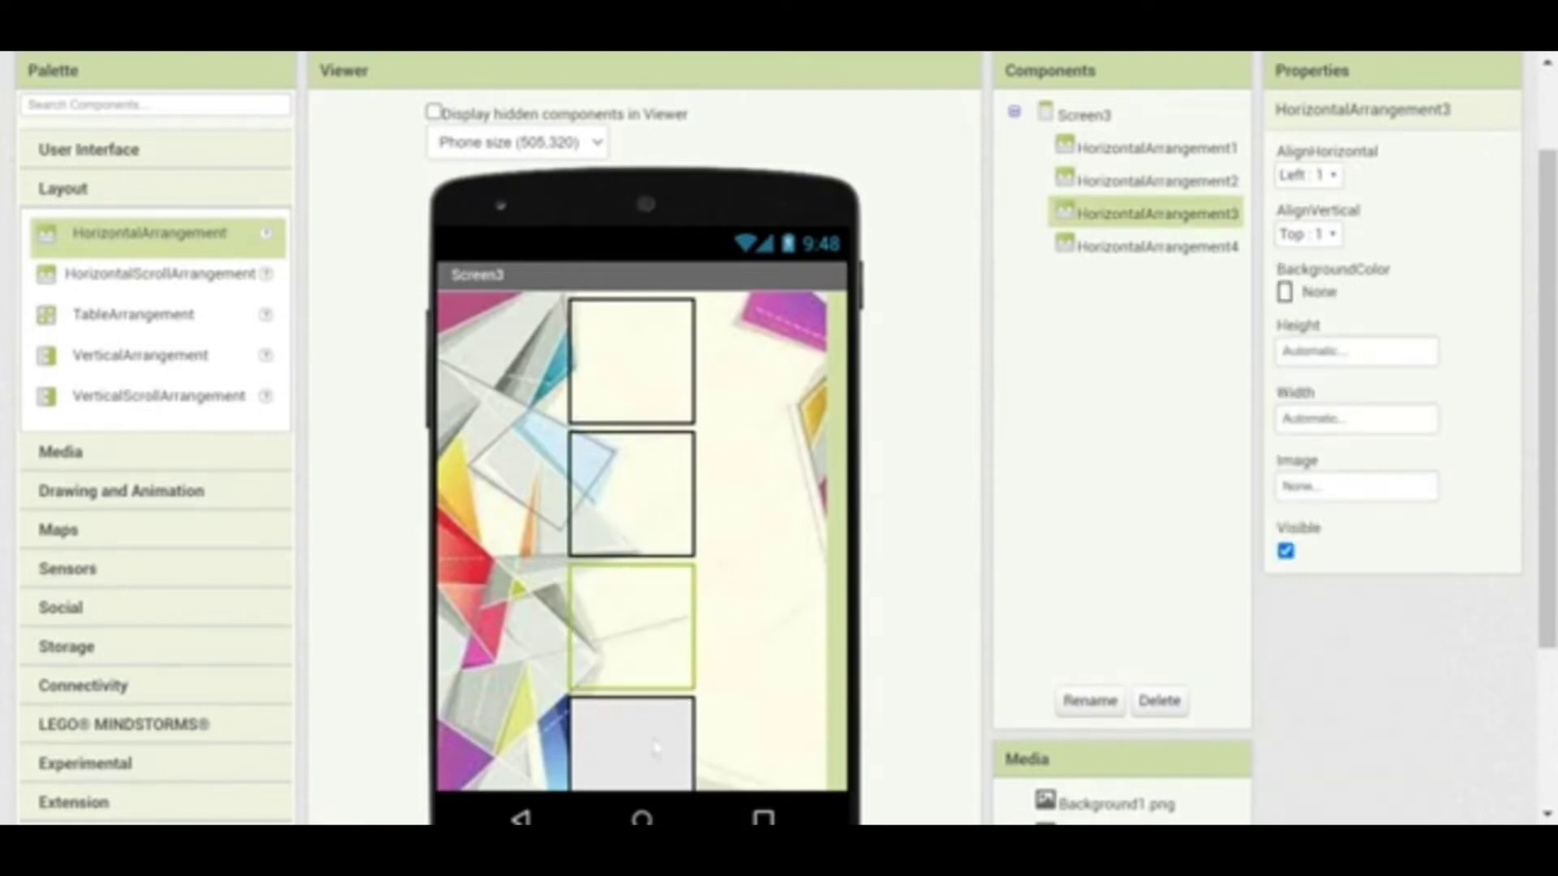
left_click(619, 771)
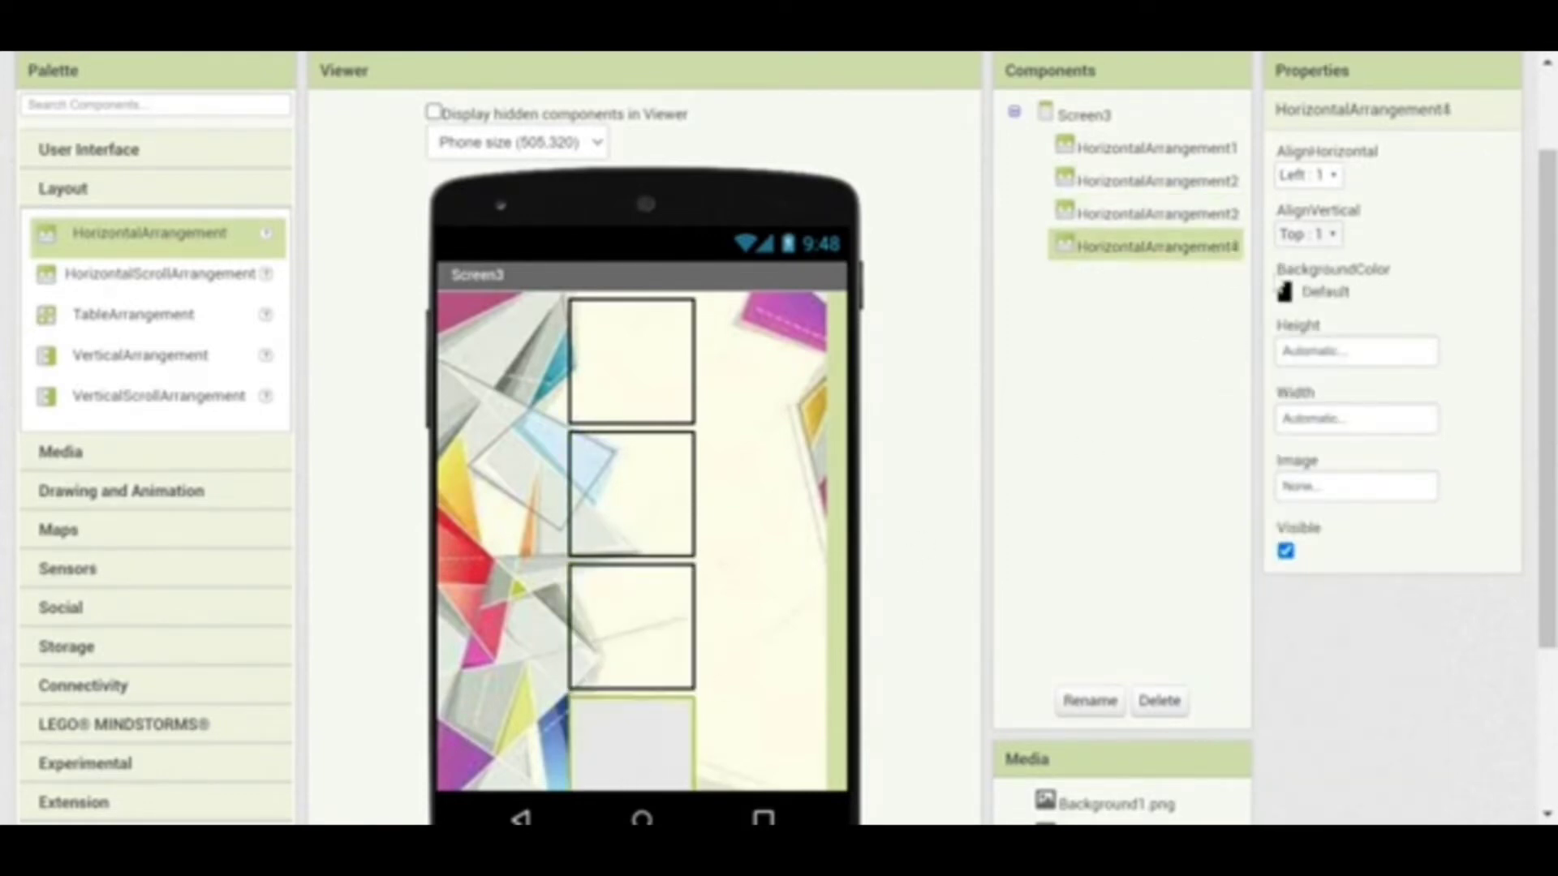
left_click(1296, 297)
left_click(1307, 333)
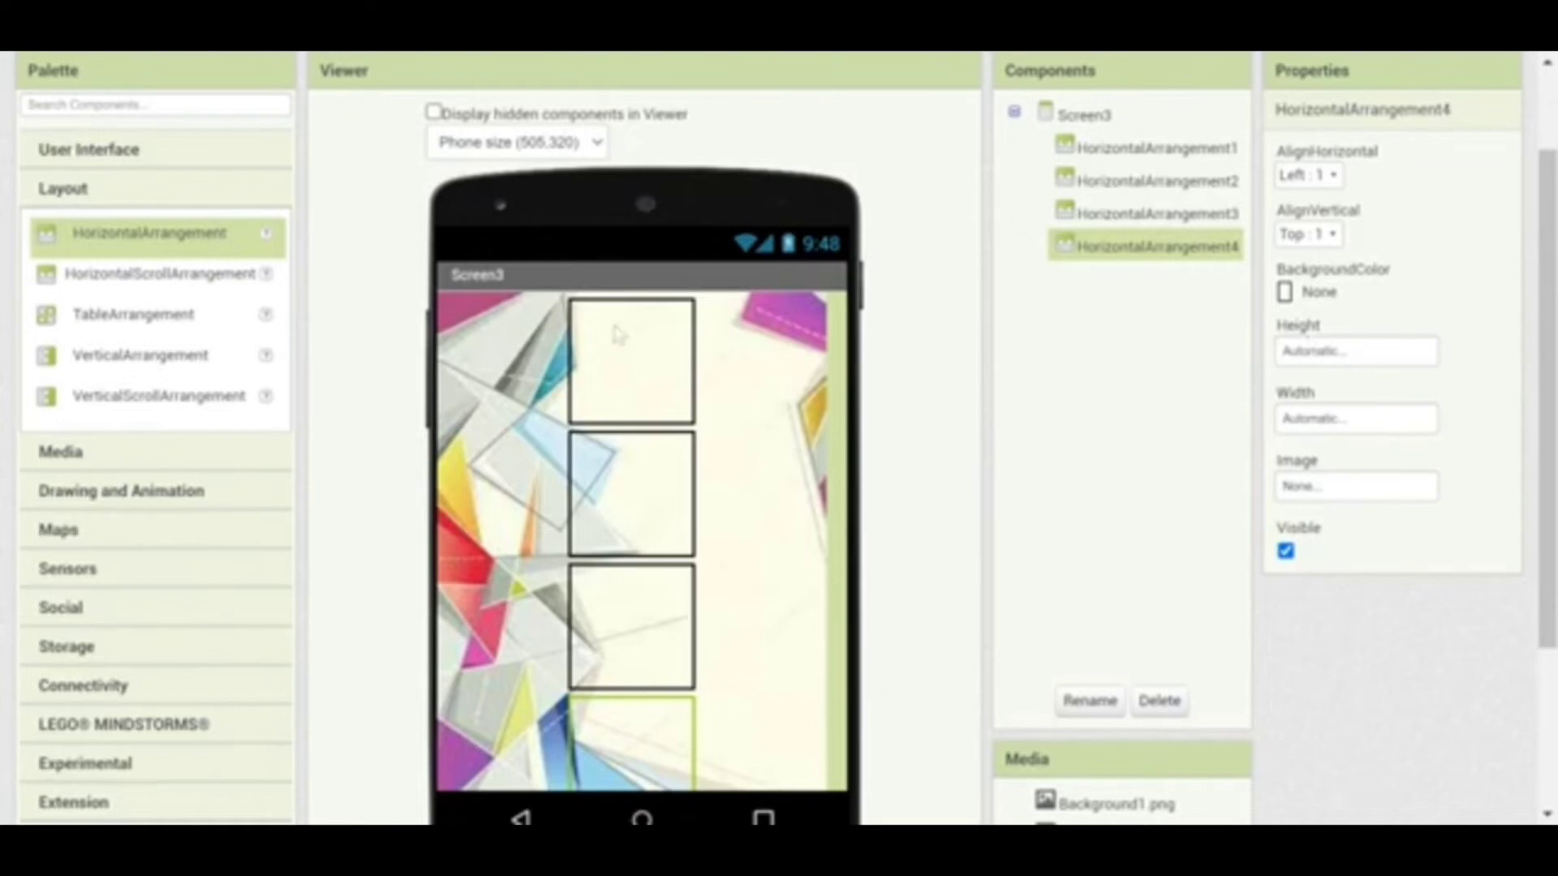
left_click(621, 495)
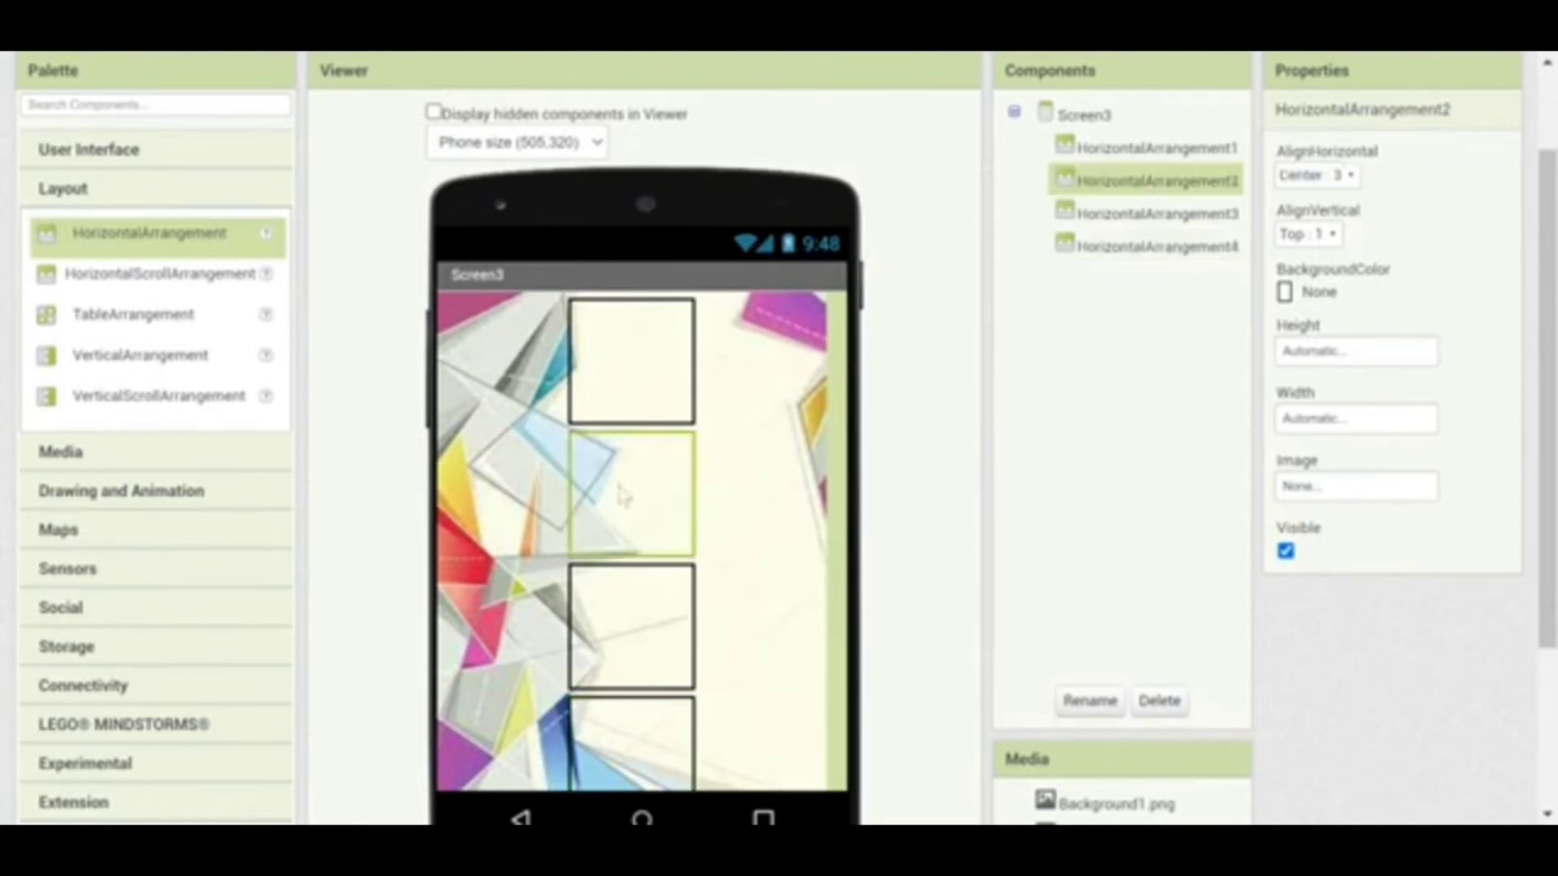
Place Image1 in HorizontalArrangement2 with FOTOKU-modified.png as its picture
left_click(127, 169)
mouse_move(89, 333)
left_mouse_down()
mouse_move(564, 484)
mouse_move(634, 483)
left_mouse_up()
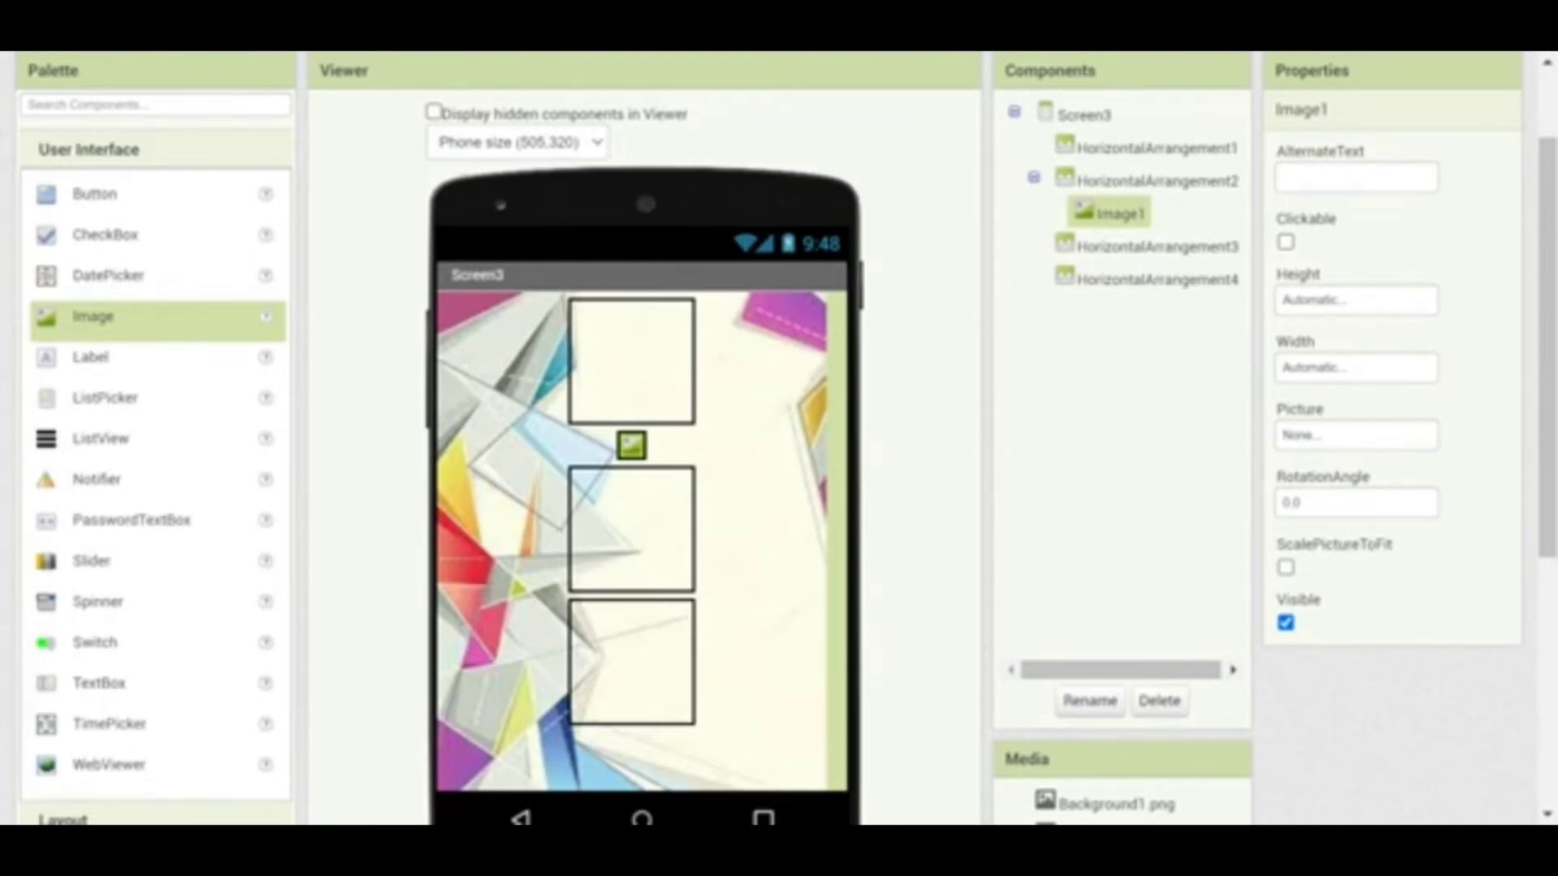
left_click(1355, 436)
left_click(1360, 549)
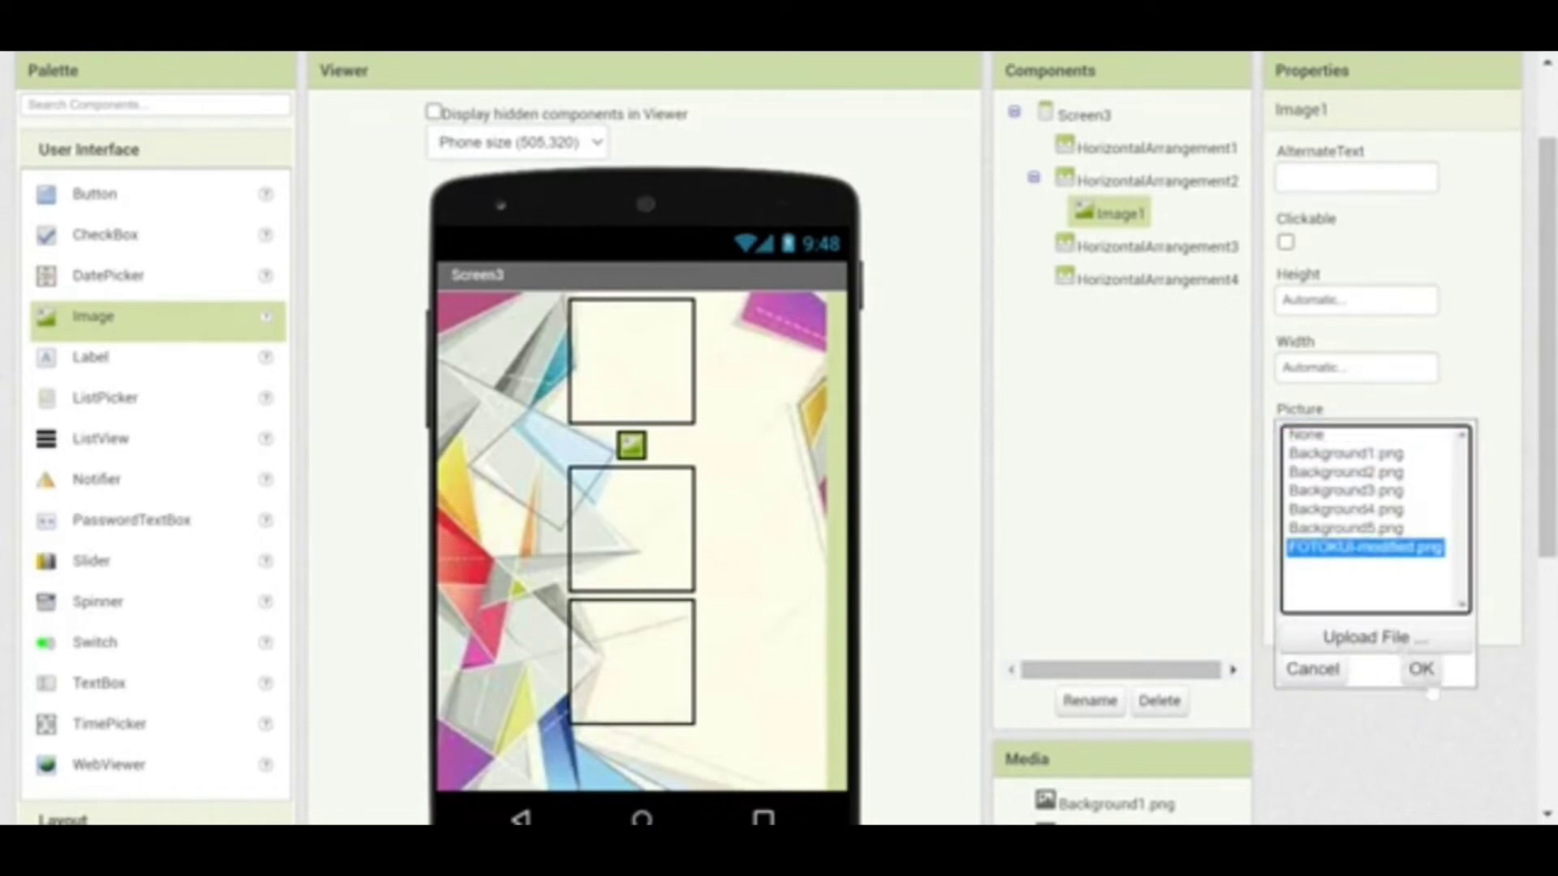
left_click(1422, 671)
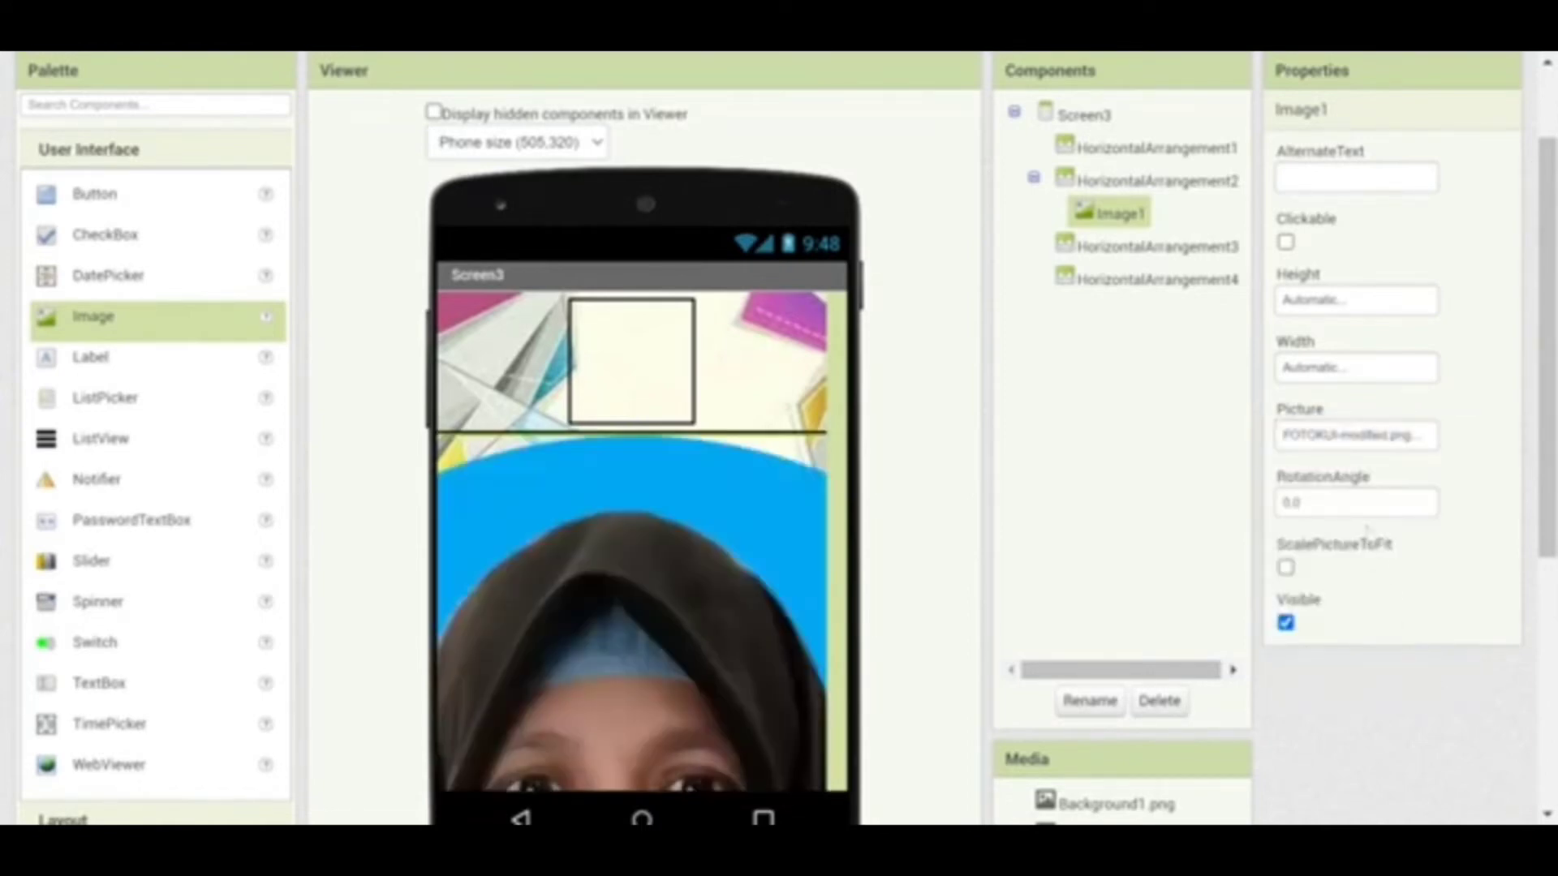
Size the image 20 percent high and 30 percent wide
left_click(1314, 307)
left_click(1325, 378)
type("70")
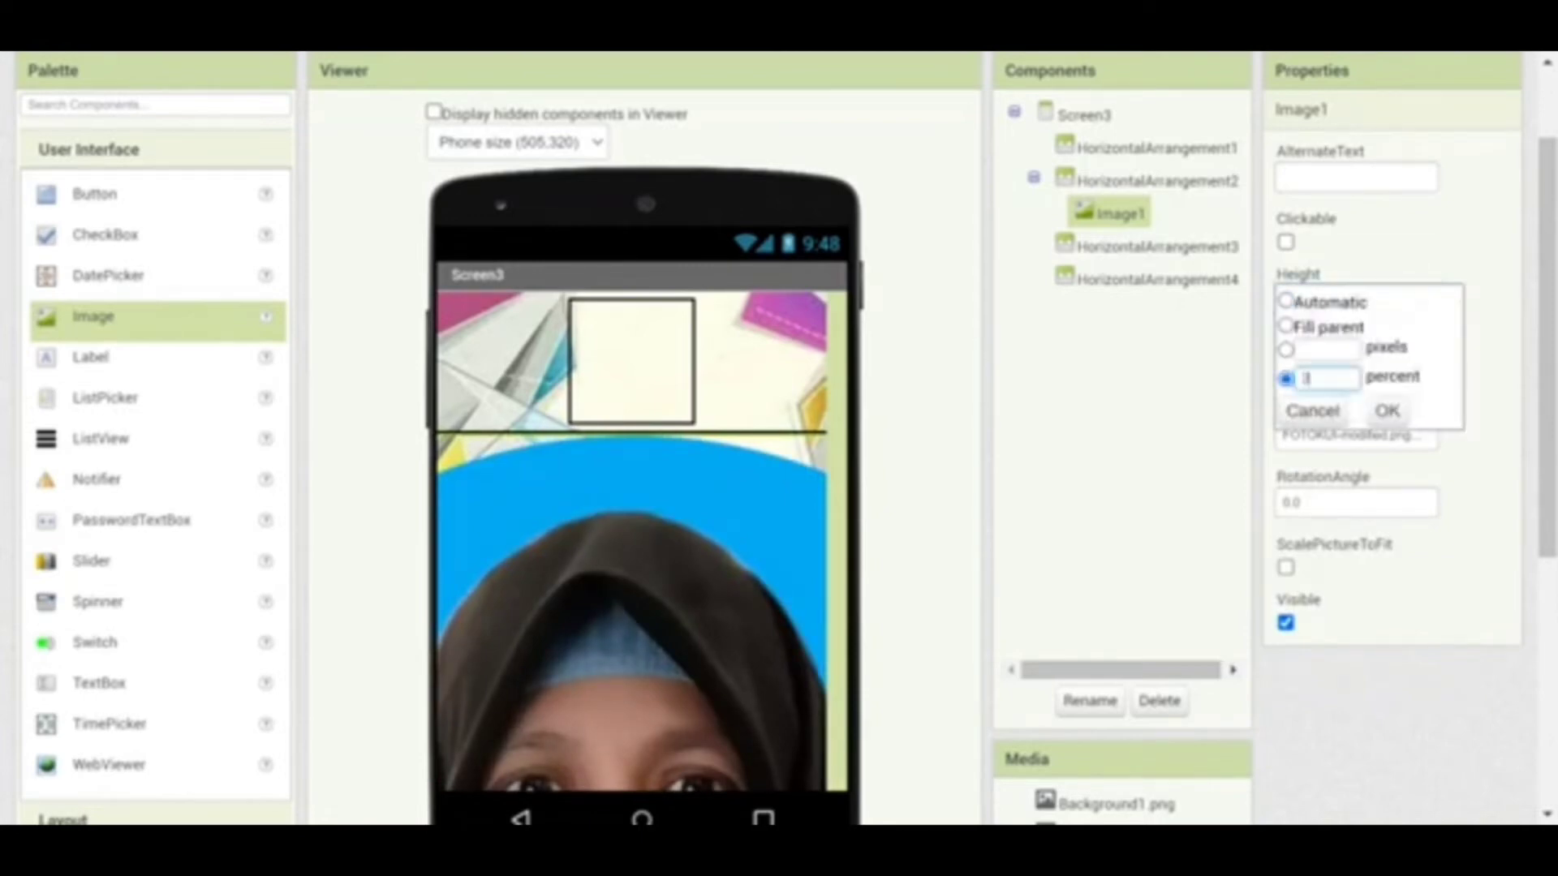
left_click(1384, 412)
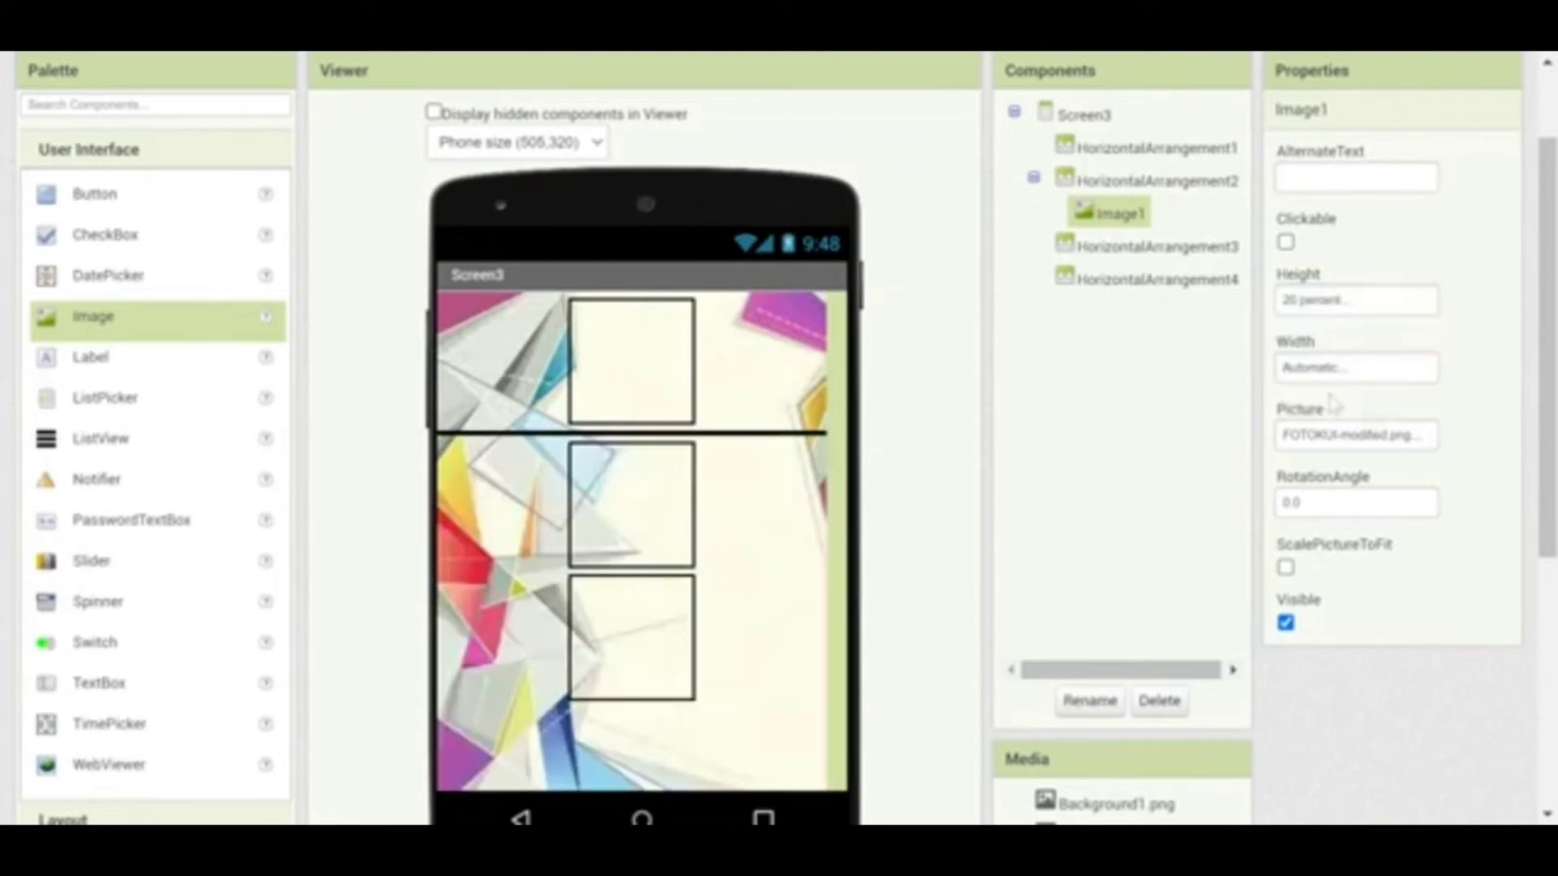
left_click(1320, 369)
left_click(1327, 446)
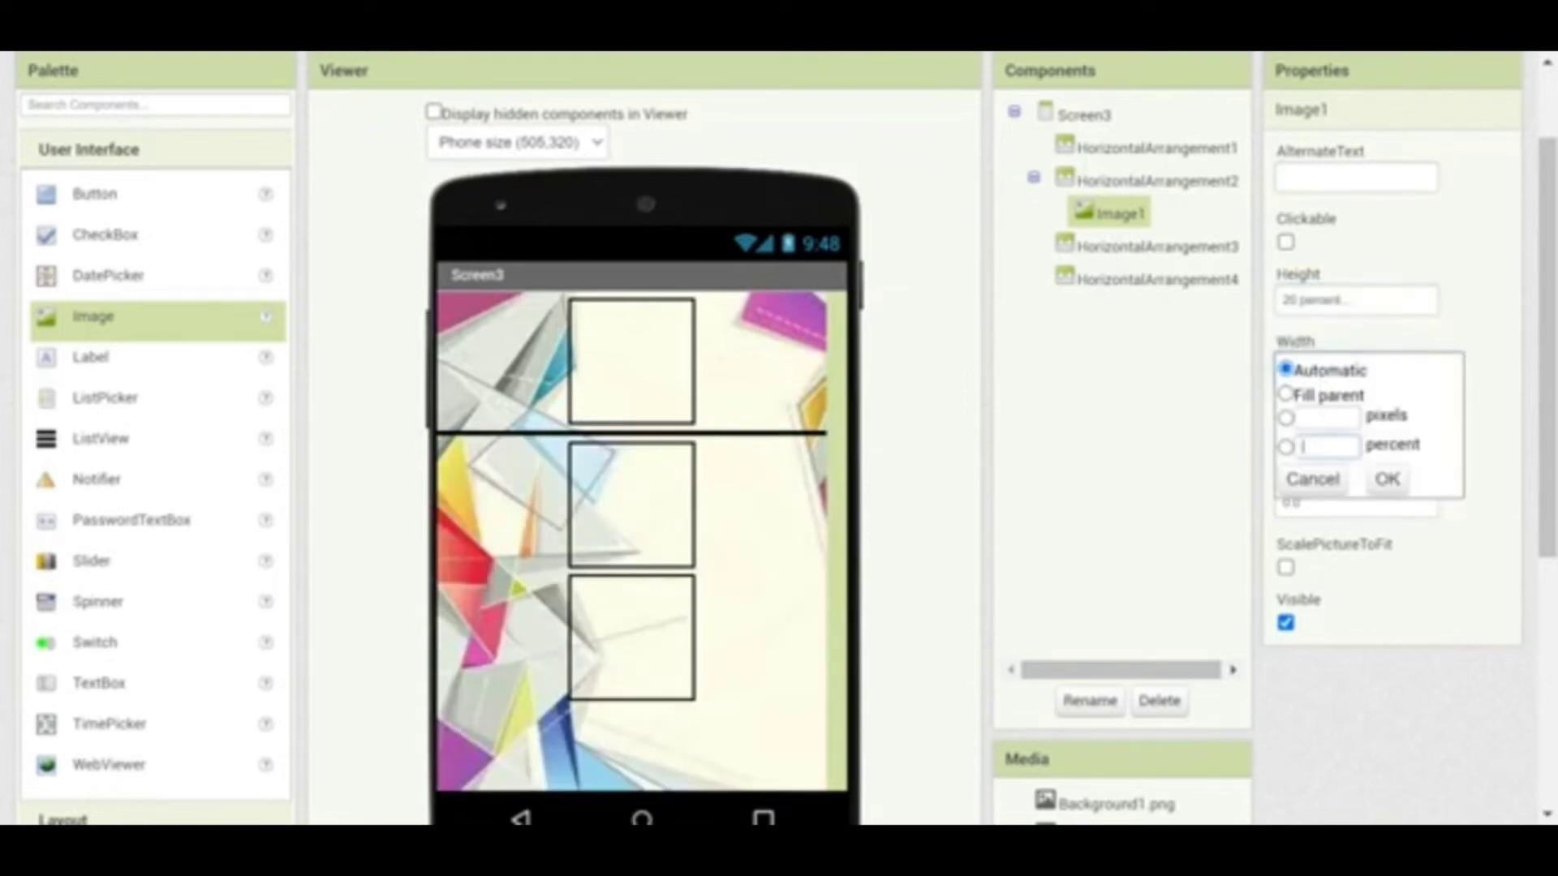
type("30")
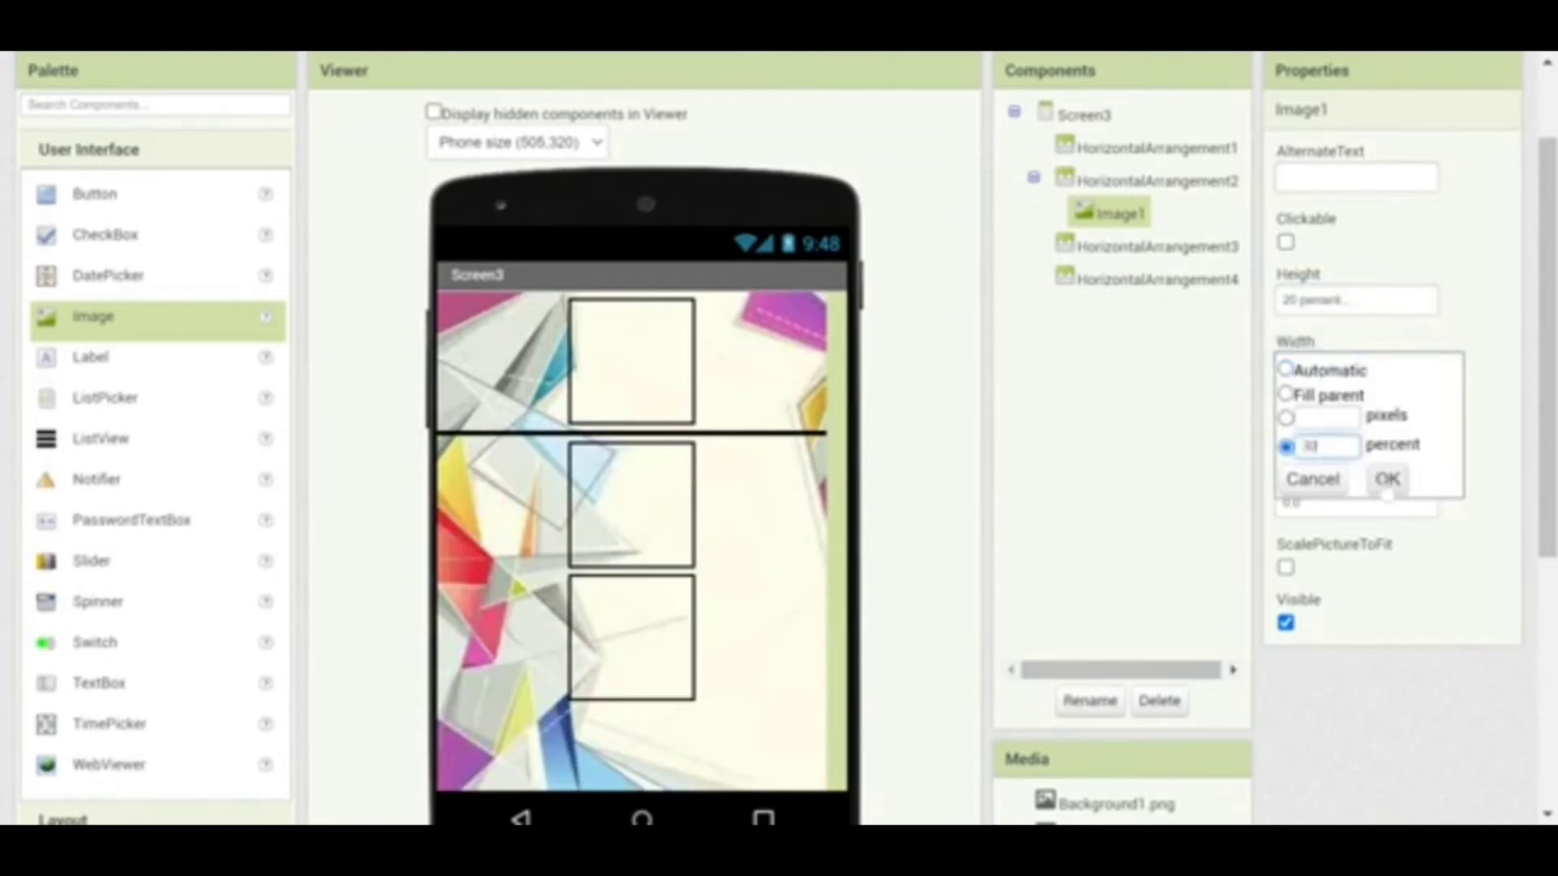
left_click(1385, 478)
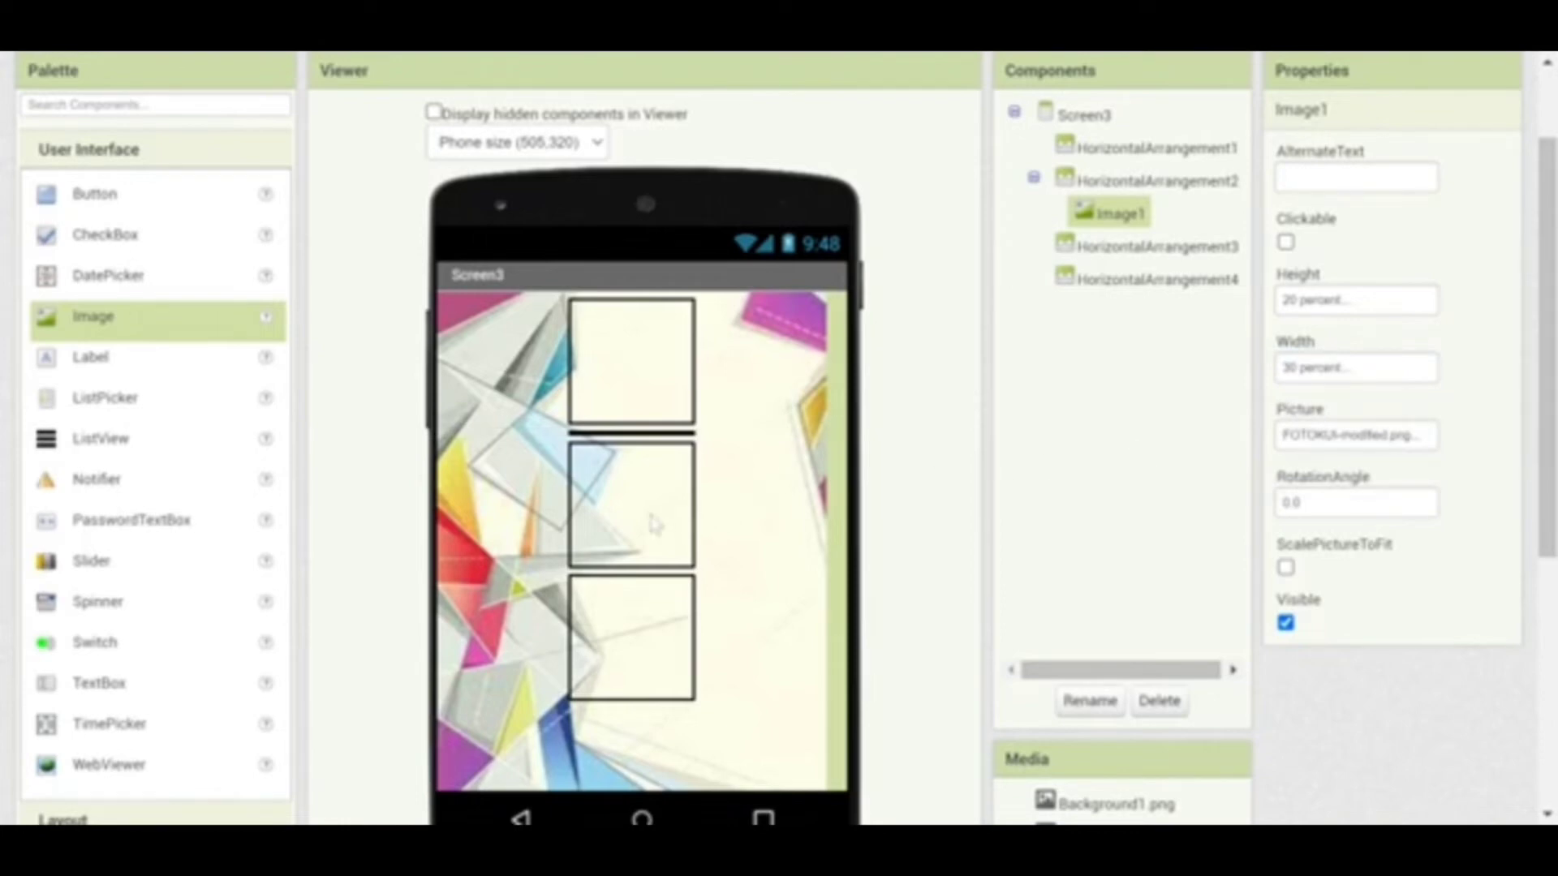
left_click(655, 523)
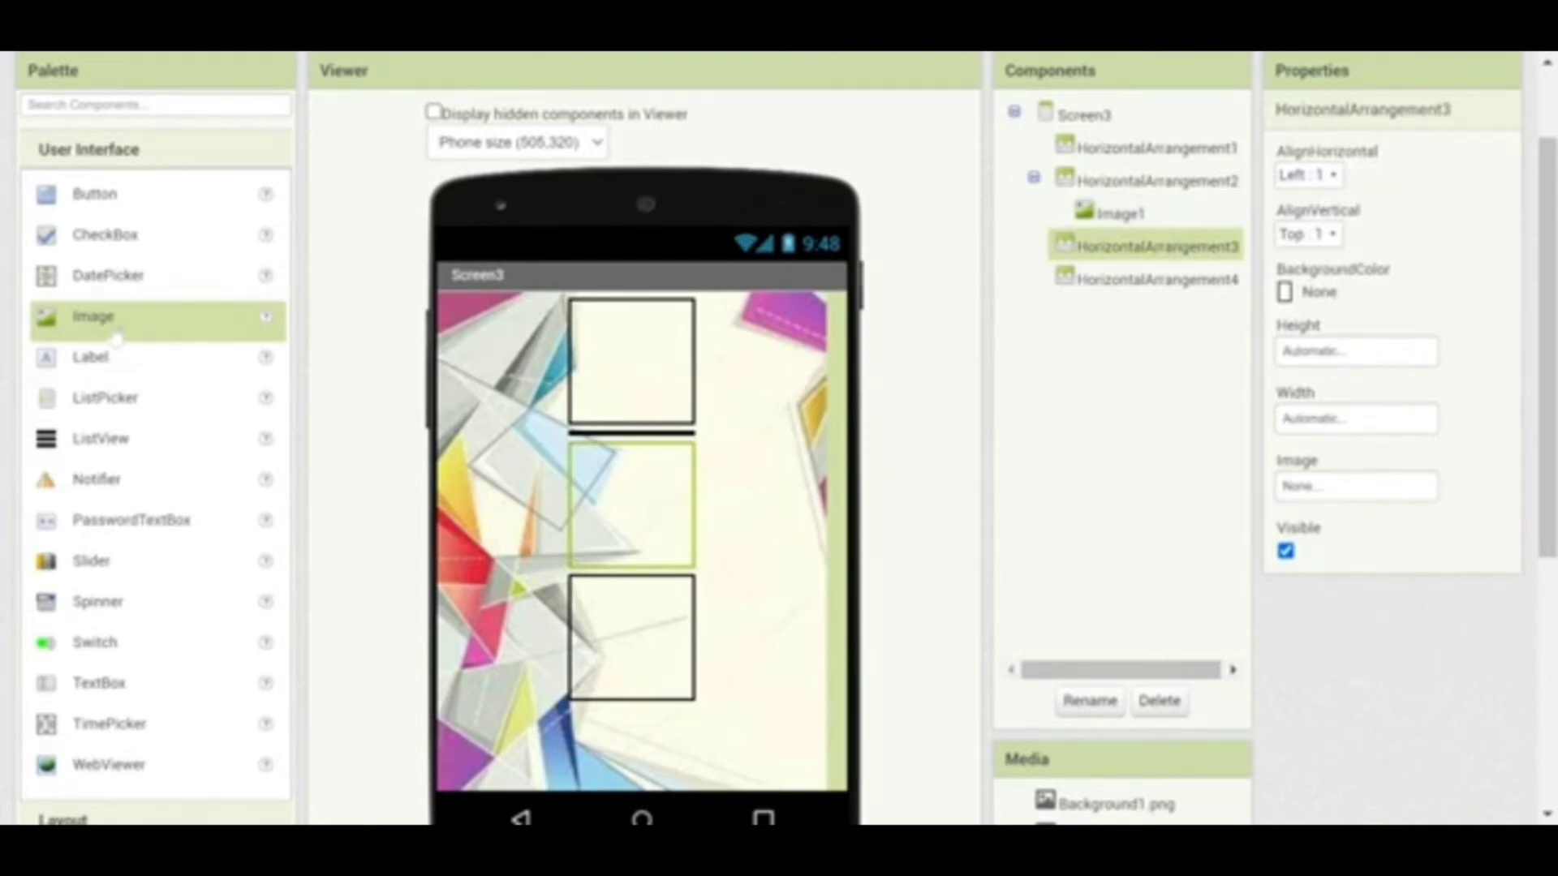
Put Label1 in HorizontalArrangement3, bold at font size 27
left_click_drag(98, 358, 592, 485)
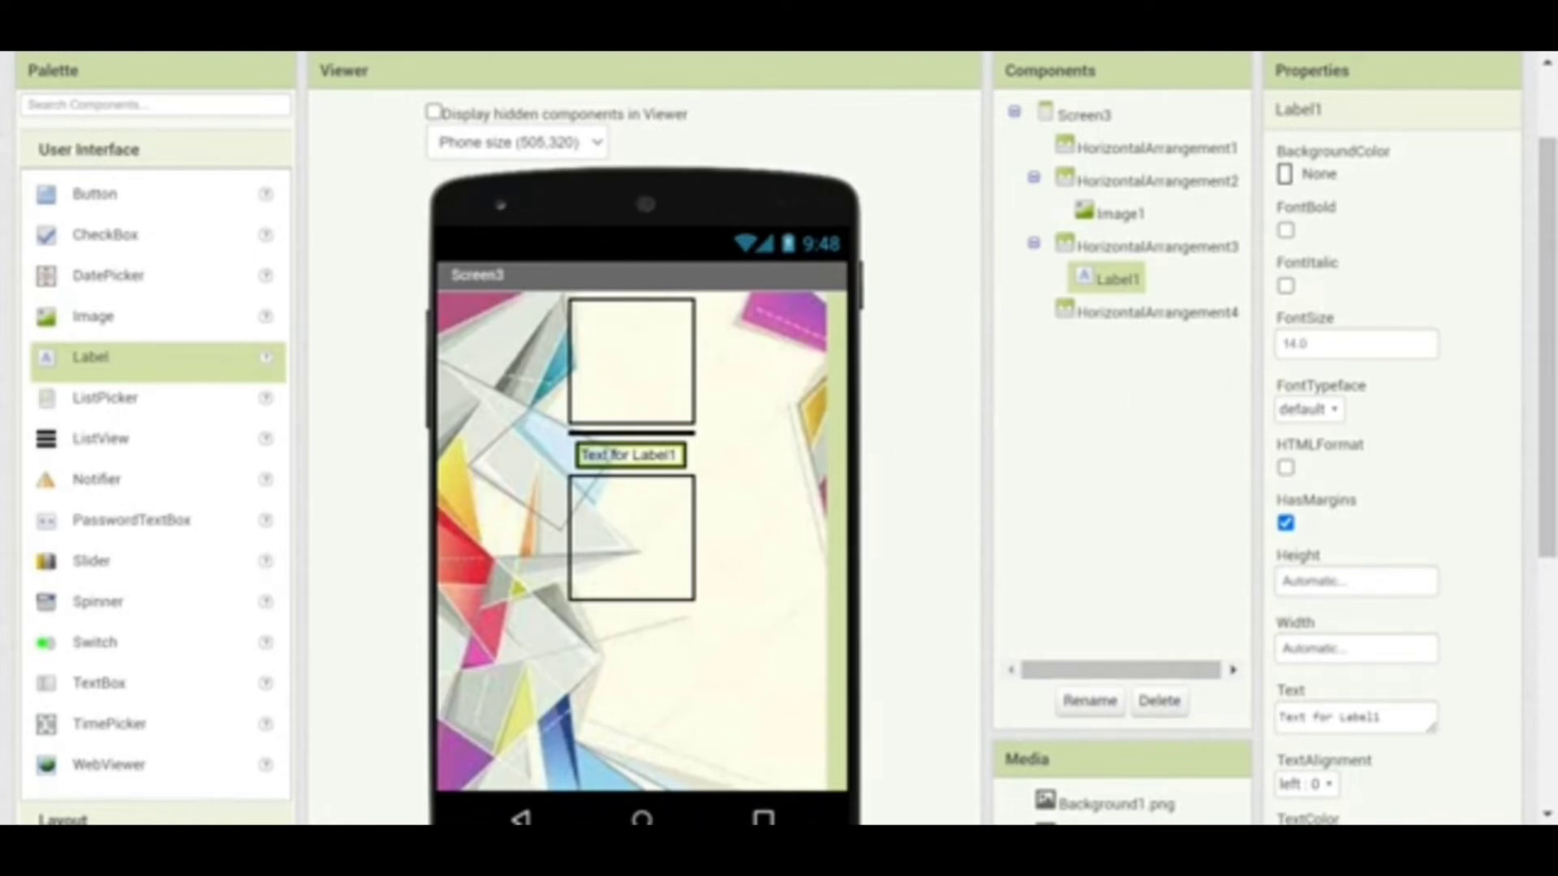
left_click(1307, 344)
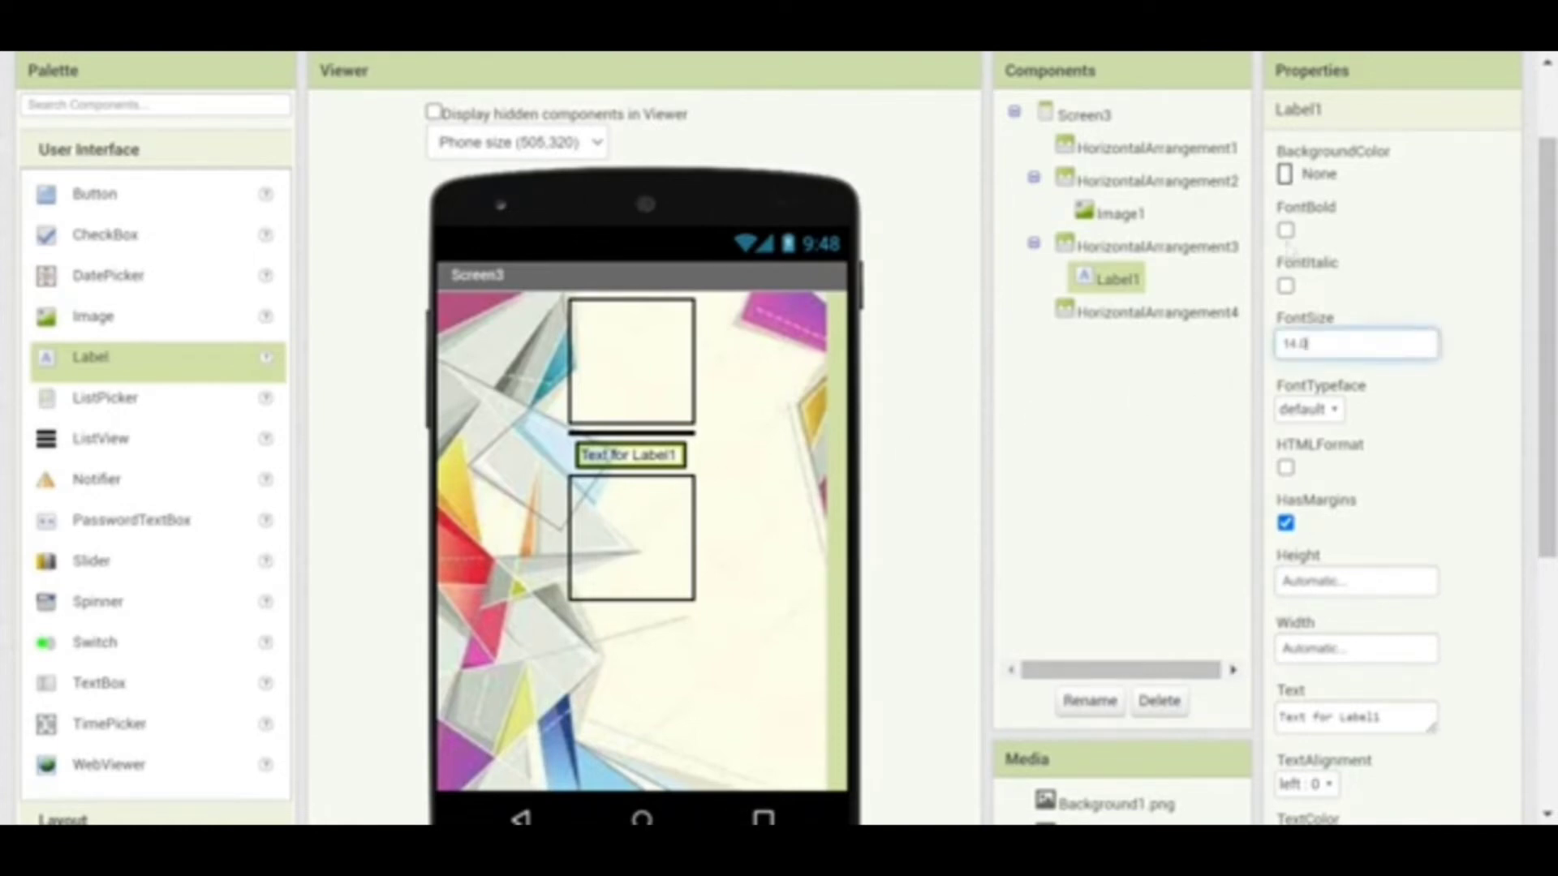
left_click(1286, 231)
double_click(1307, 343)
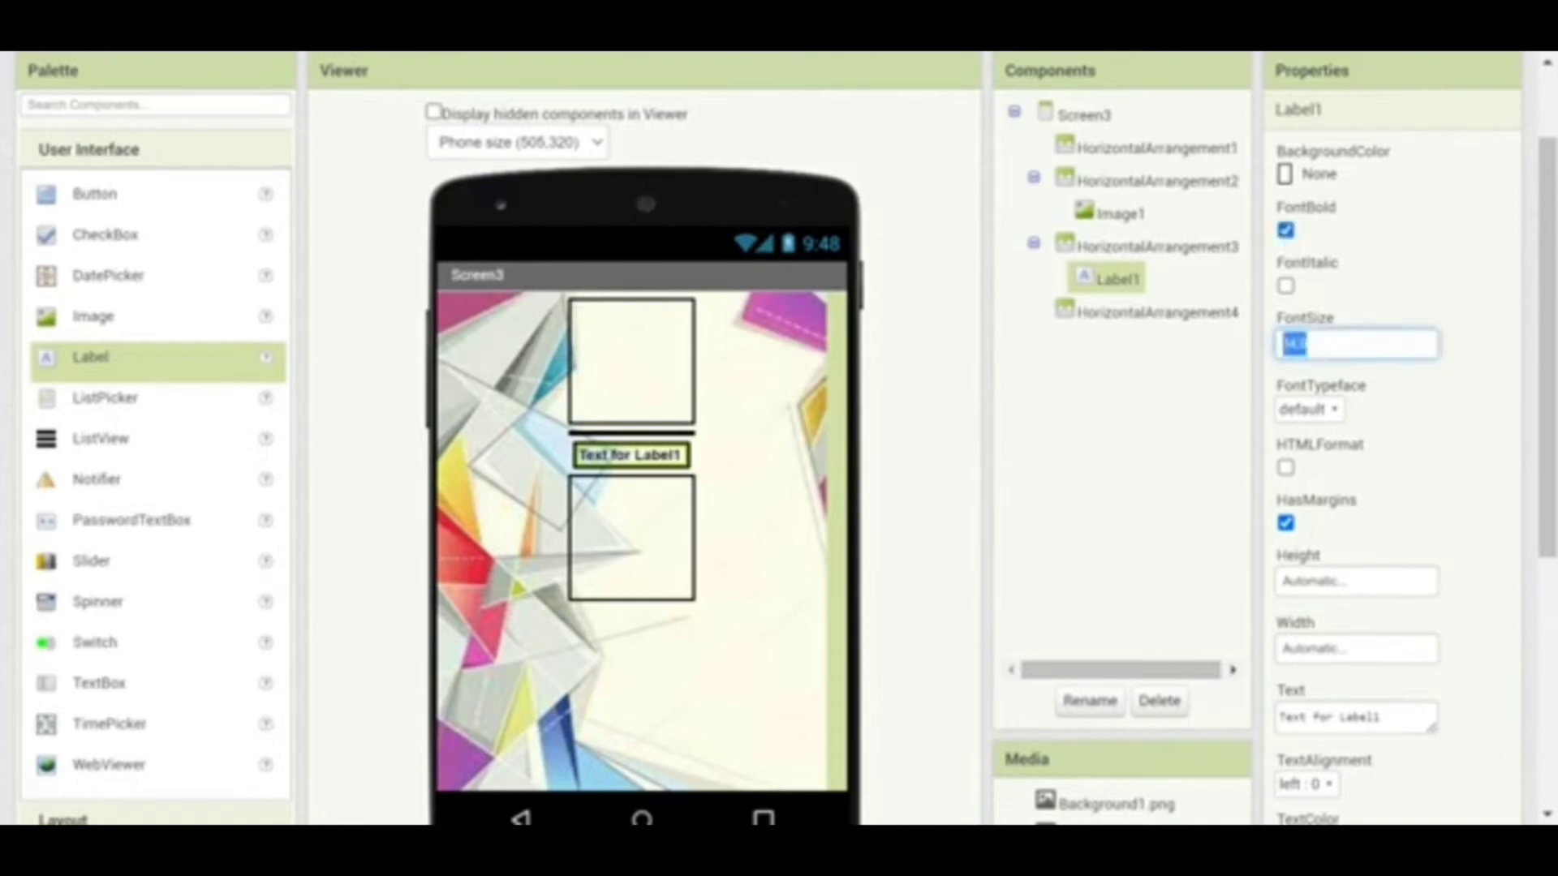
type("2")
type("1")
left_click(1412, 548)
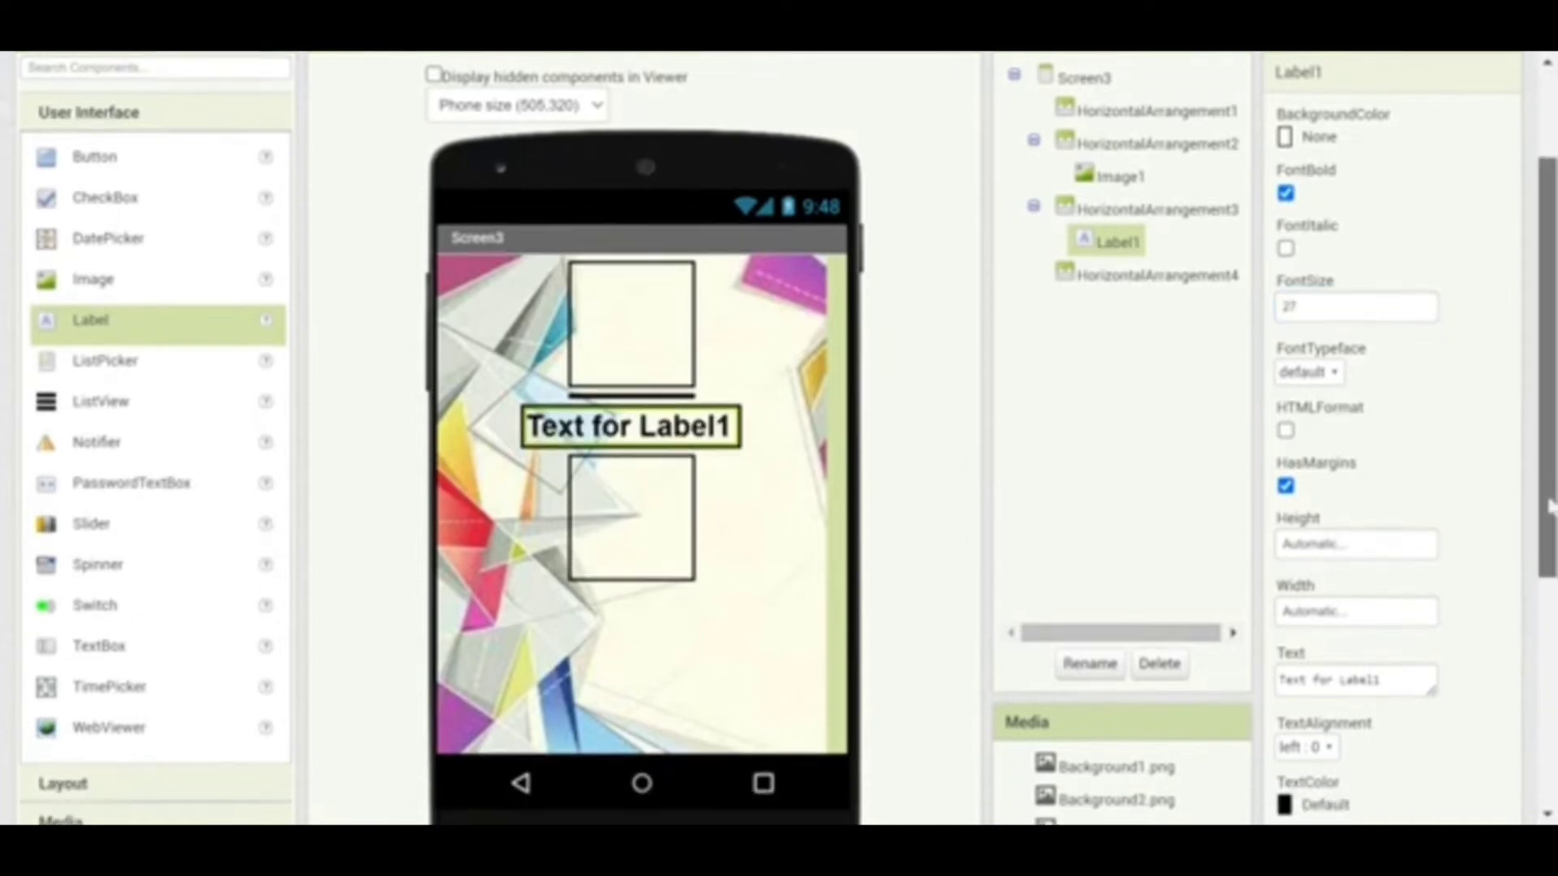
left_click_drag(1536, 466, 1549, 531)
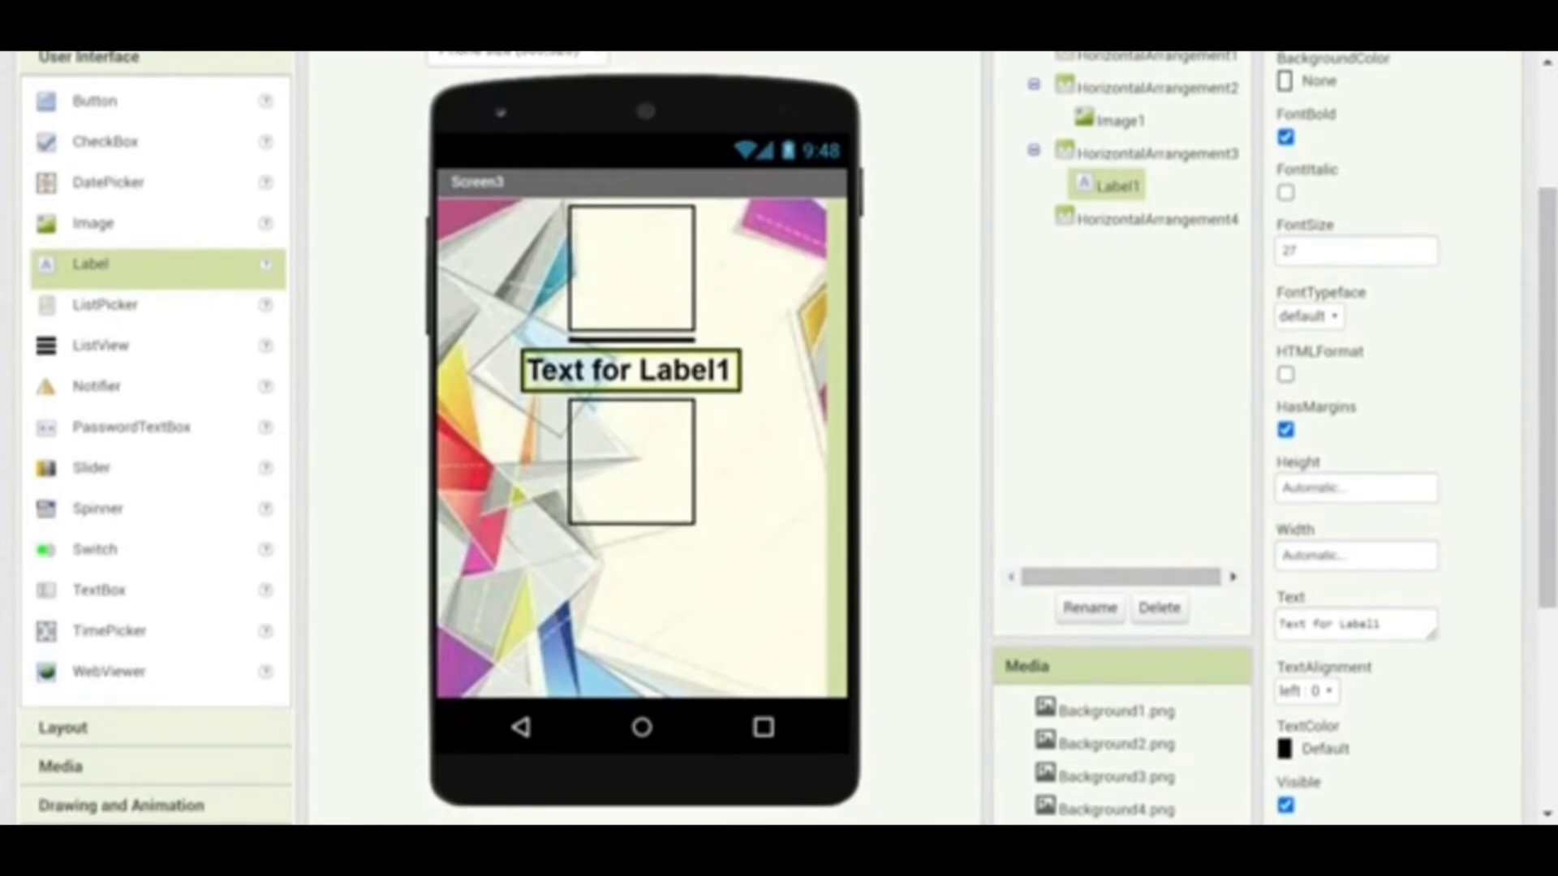
Set the label's text to PEKERJAAN and centre its alignment
left_click_drag(1379, 624, 1233, 625)
type("q")
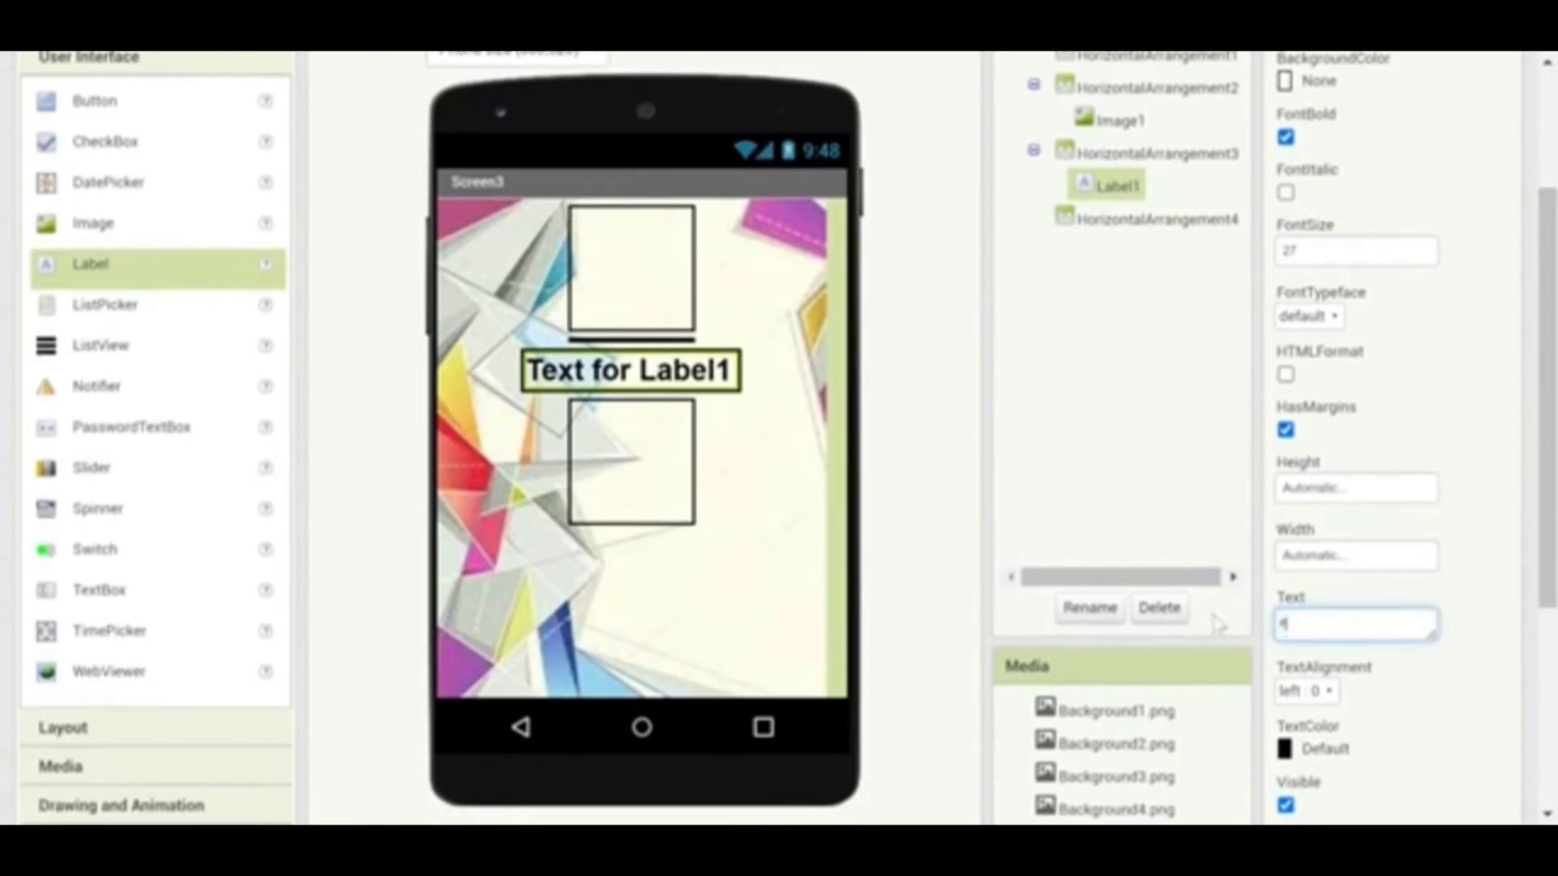
type("wertyuio")
left_click(1328, 695)
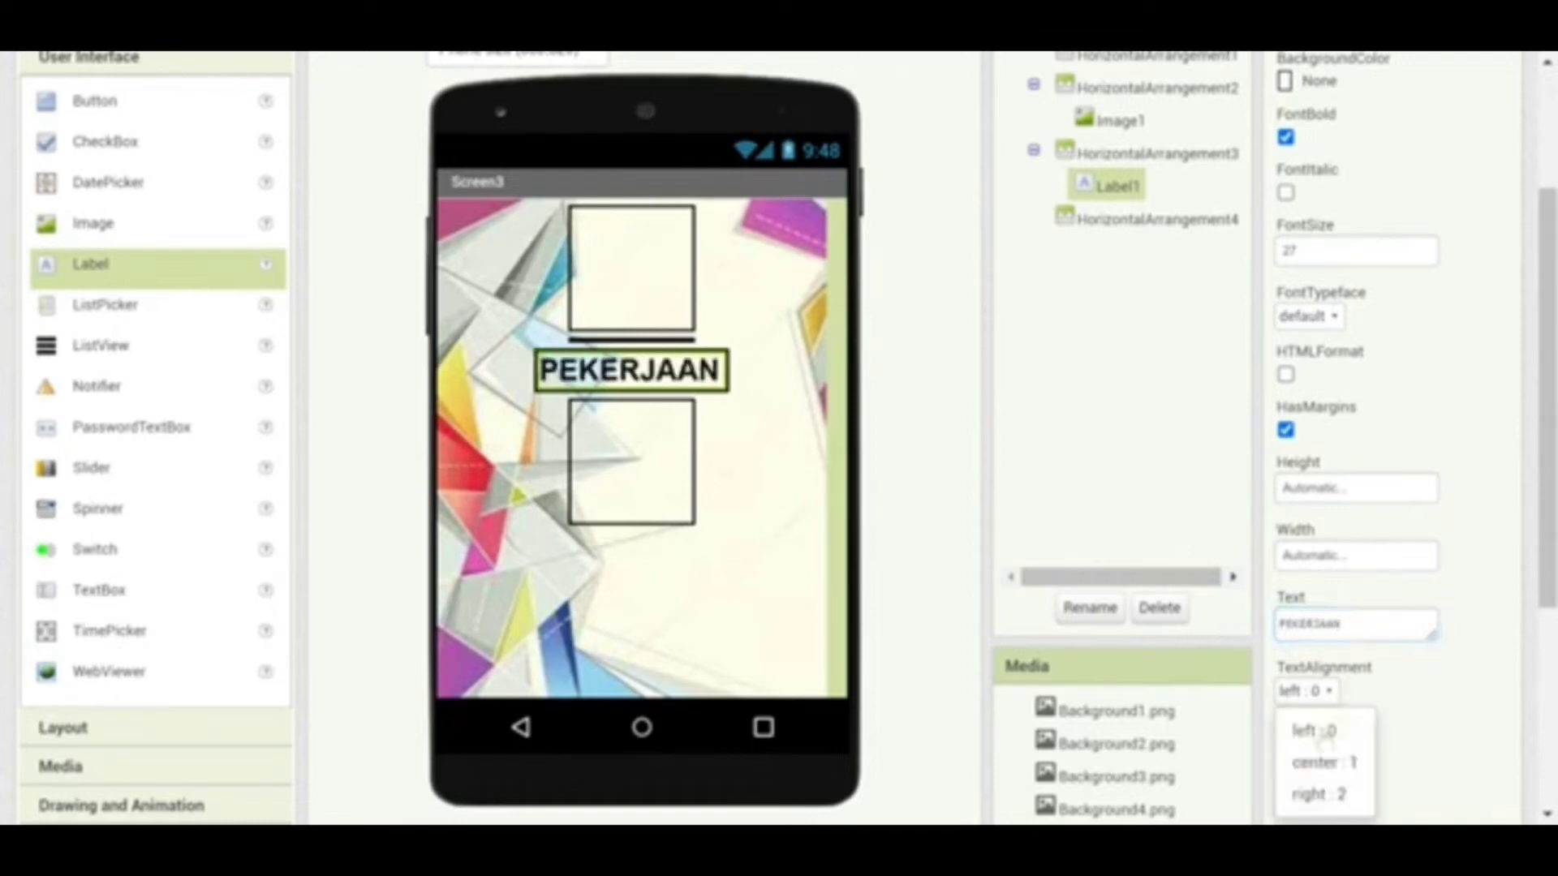
left_click(1323, 764)
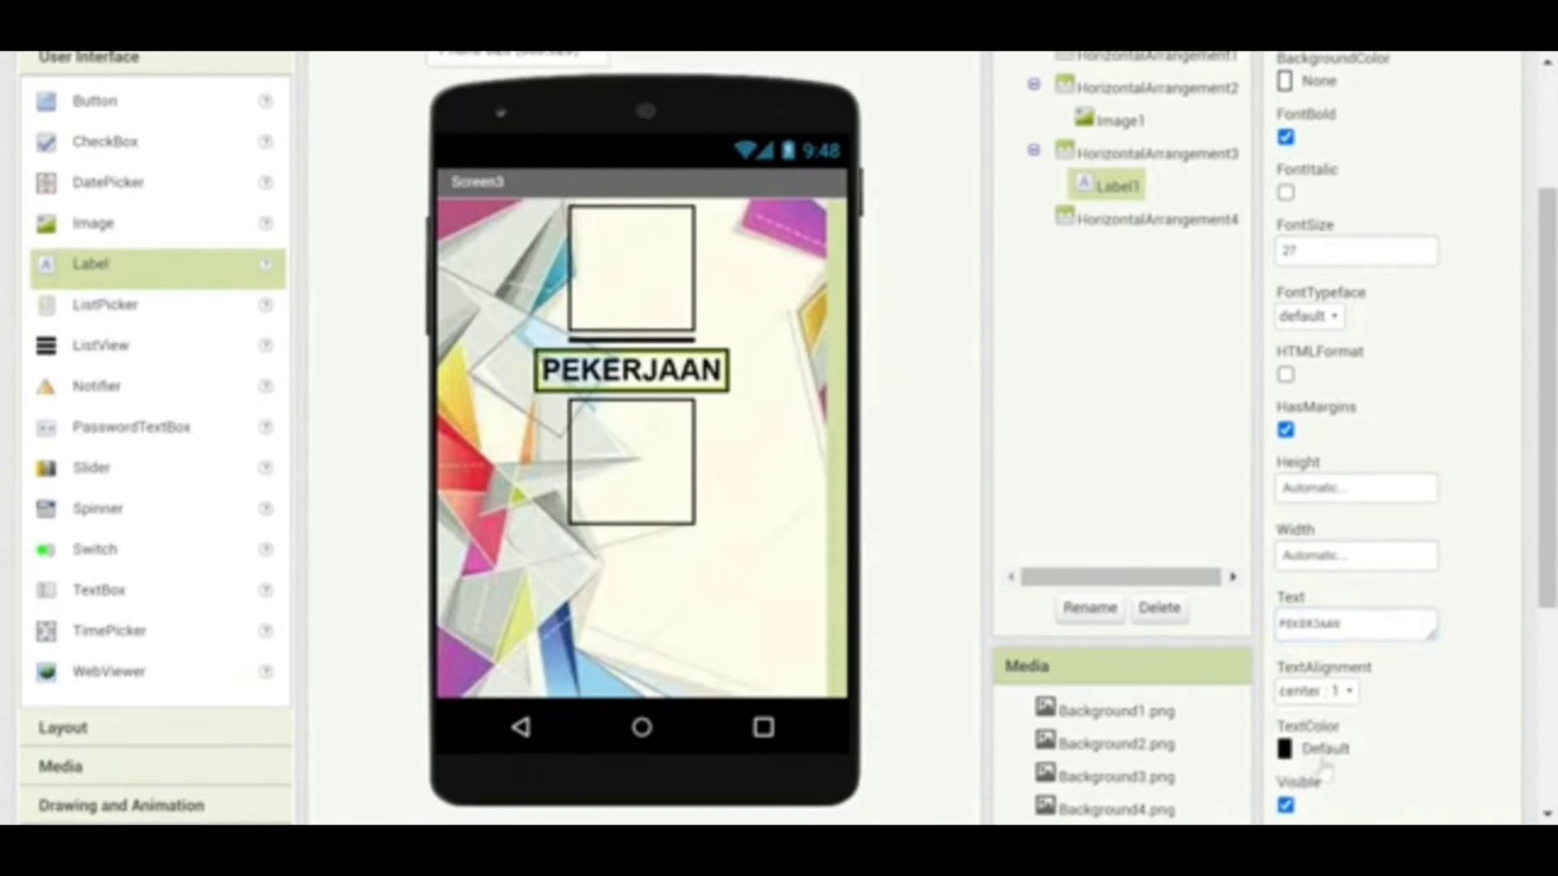
left_click_drag(1545, 500, 1550, 464)
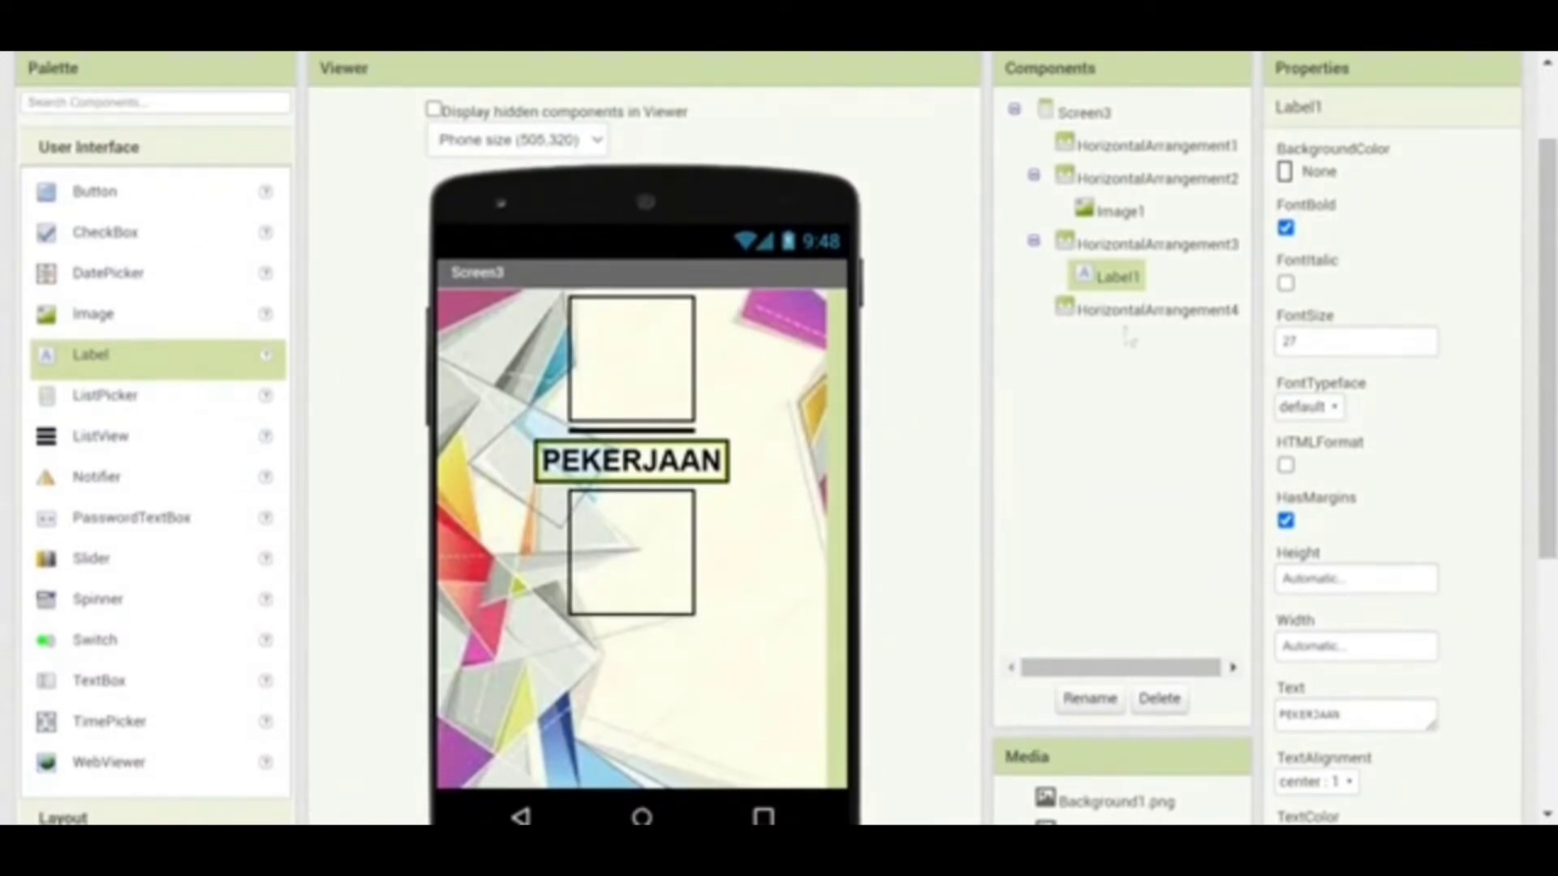
scroll(1547, 349, "down", 2)
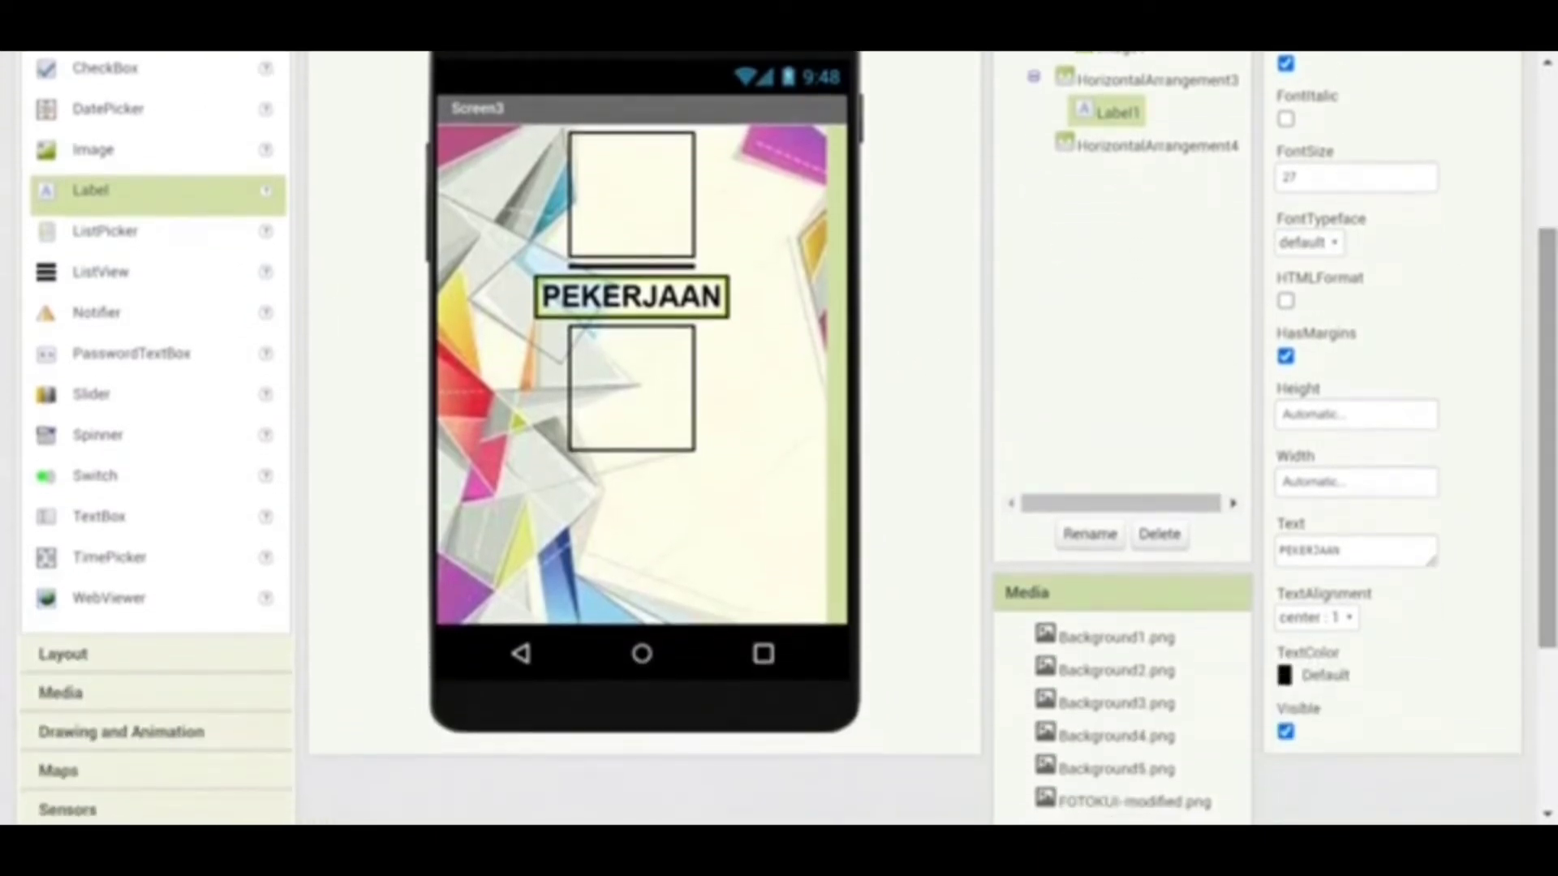
left_click(166, 658)
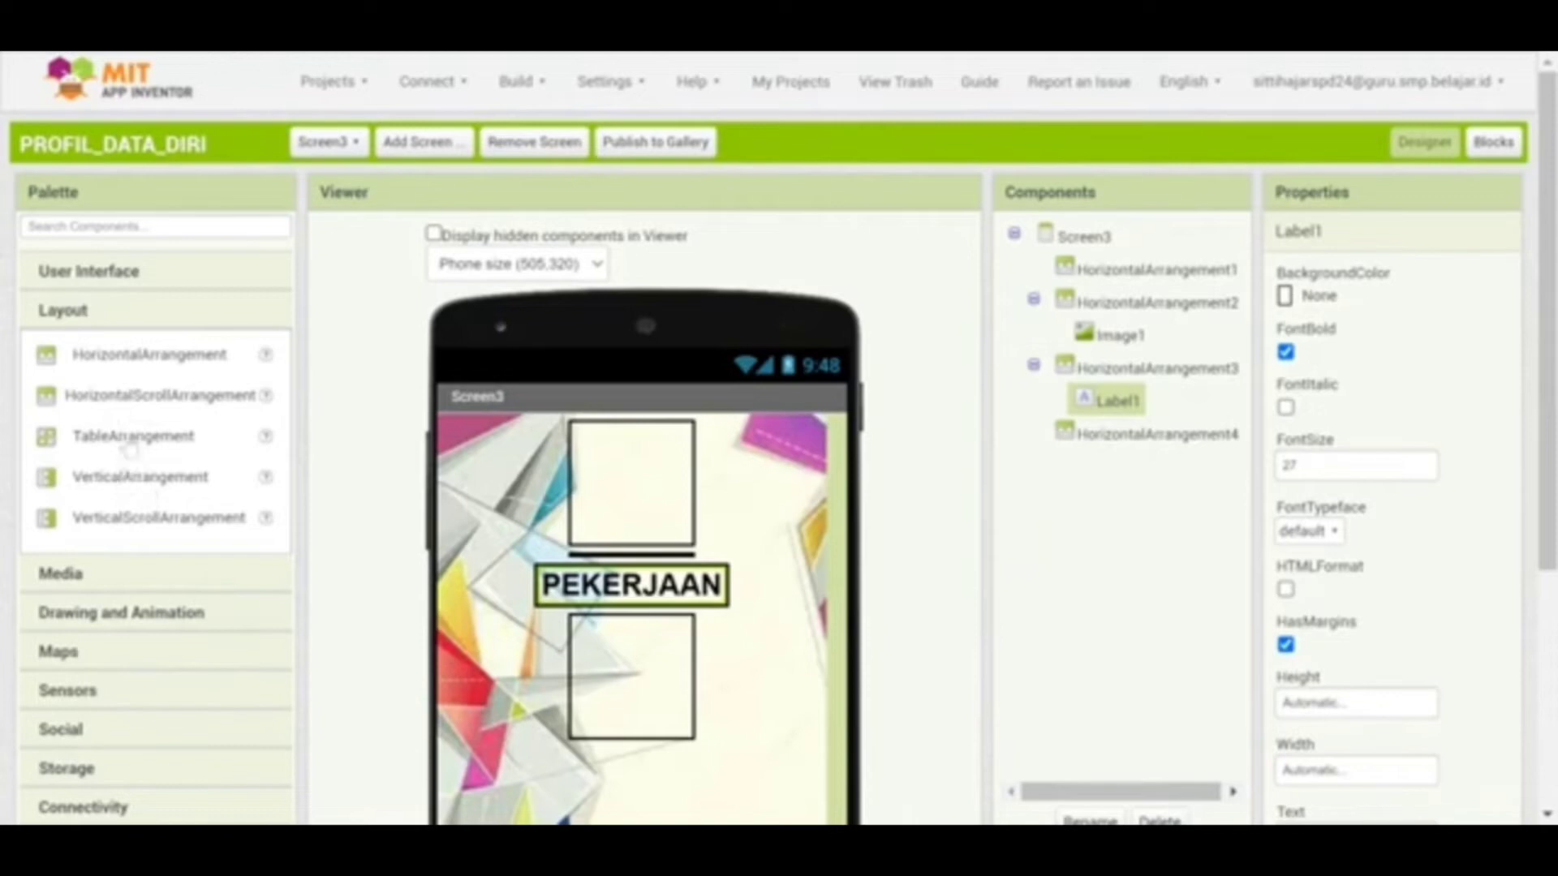
Put a 1-column, 3-row table arrangement in the fourth box at 100 percent width
left_click_drag(128, 436, 619, 676)
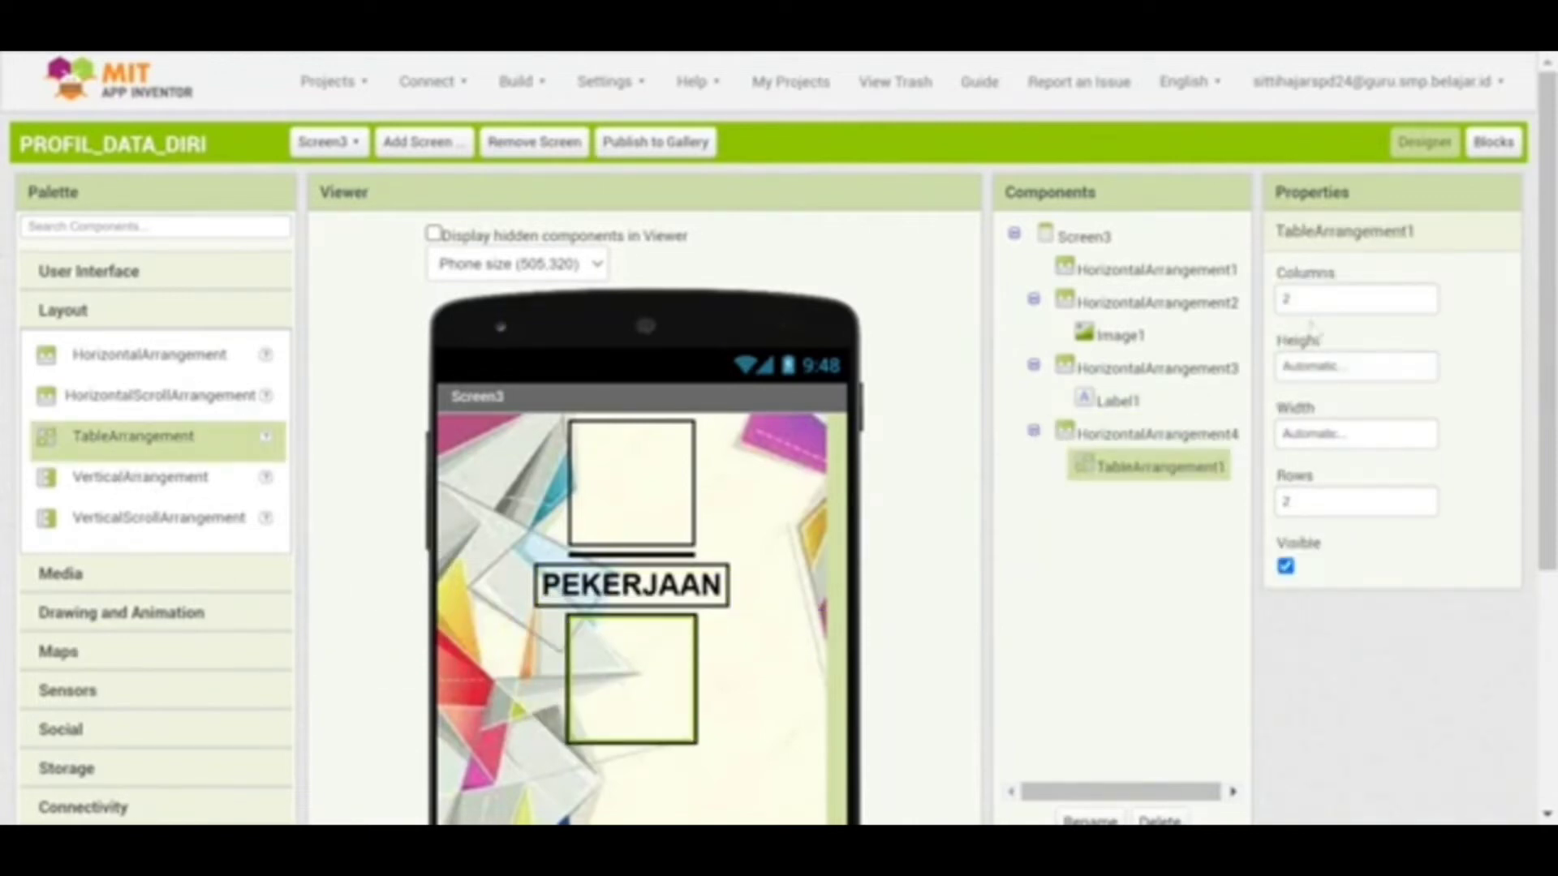
left_click(1286, 300)
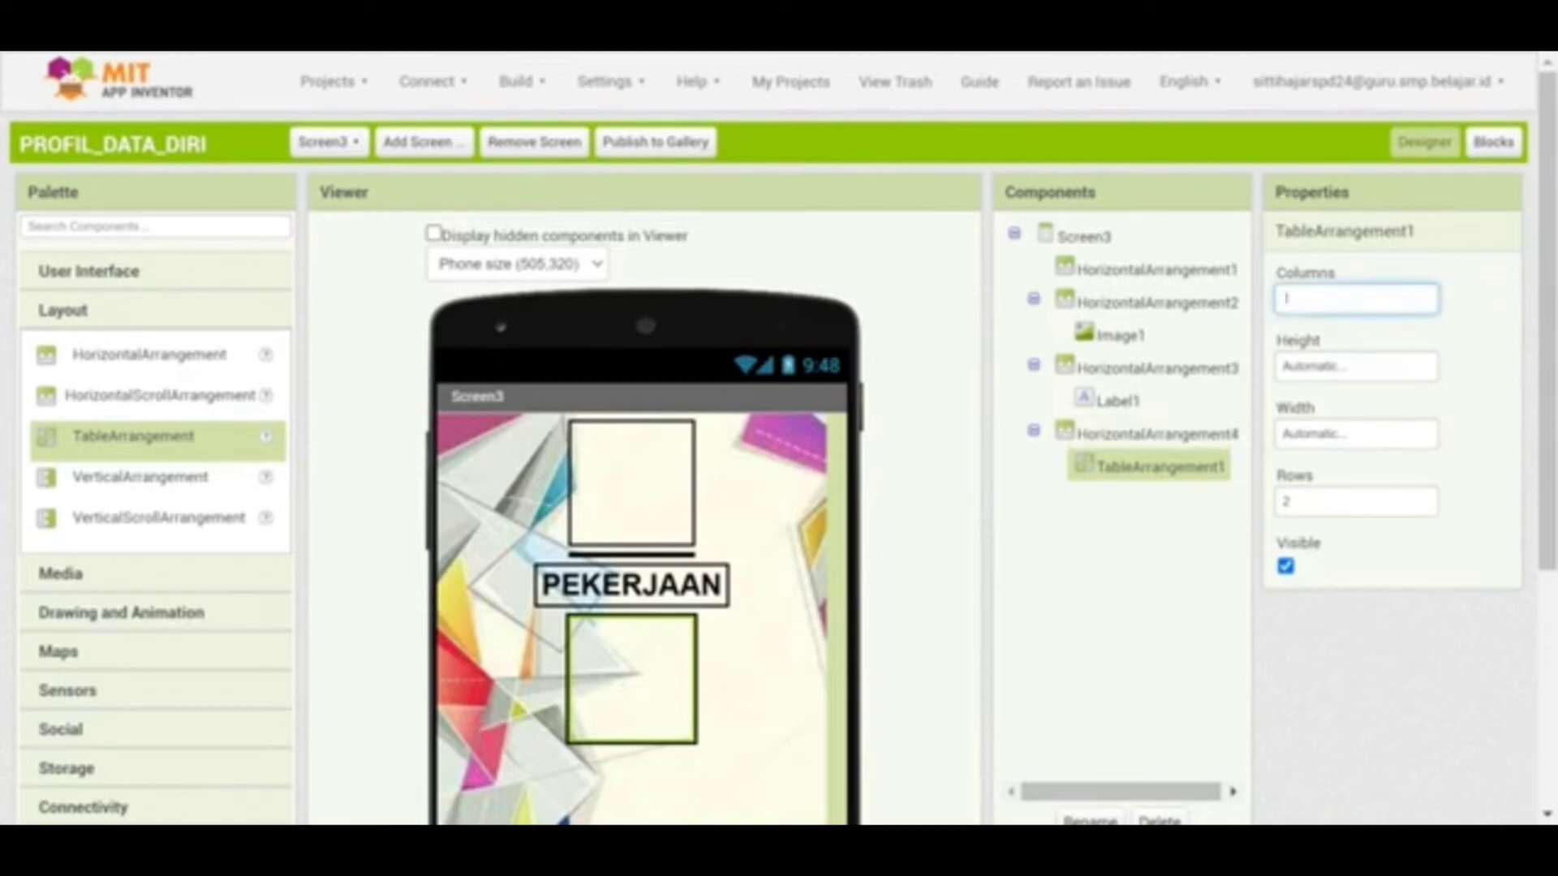
type("1")
left_click(1325, 497)
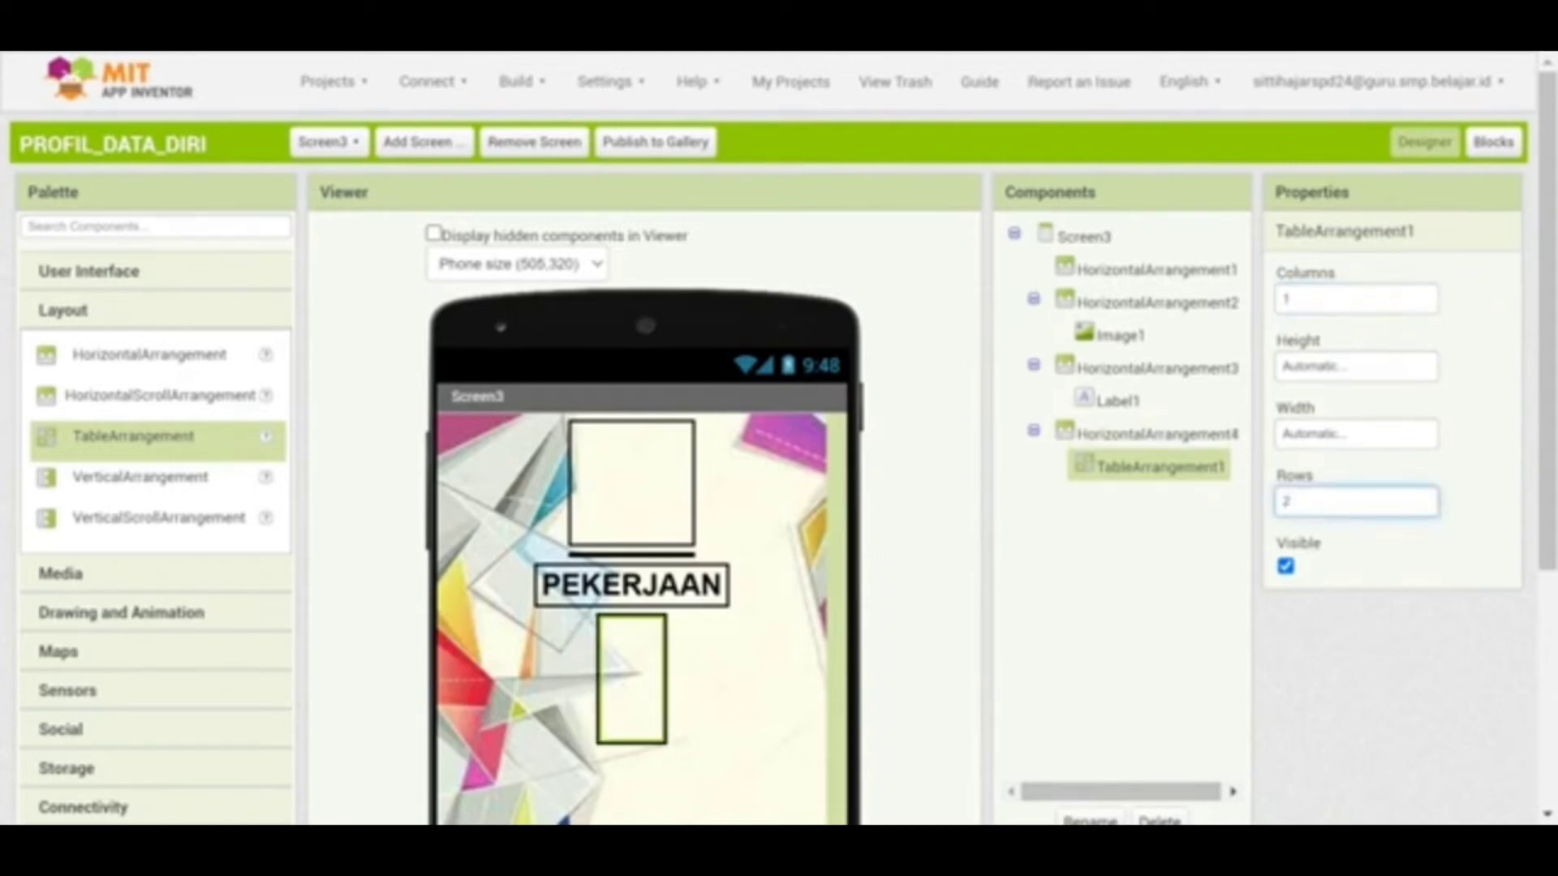
type("3")
left_click(1168, 610)
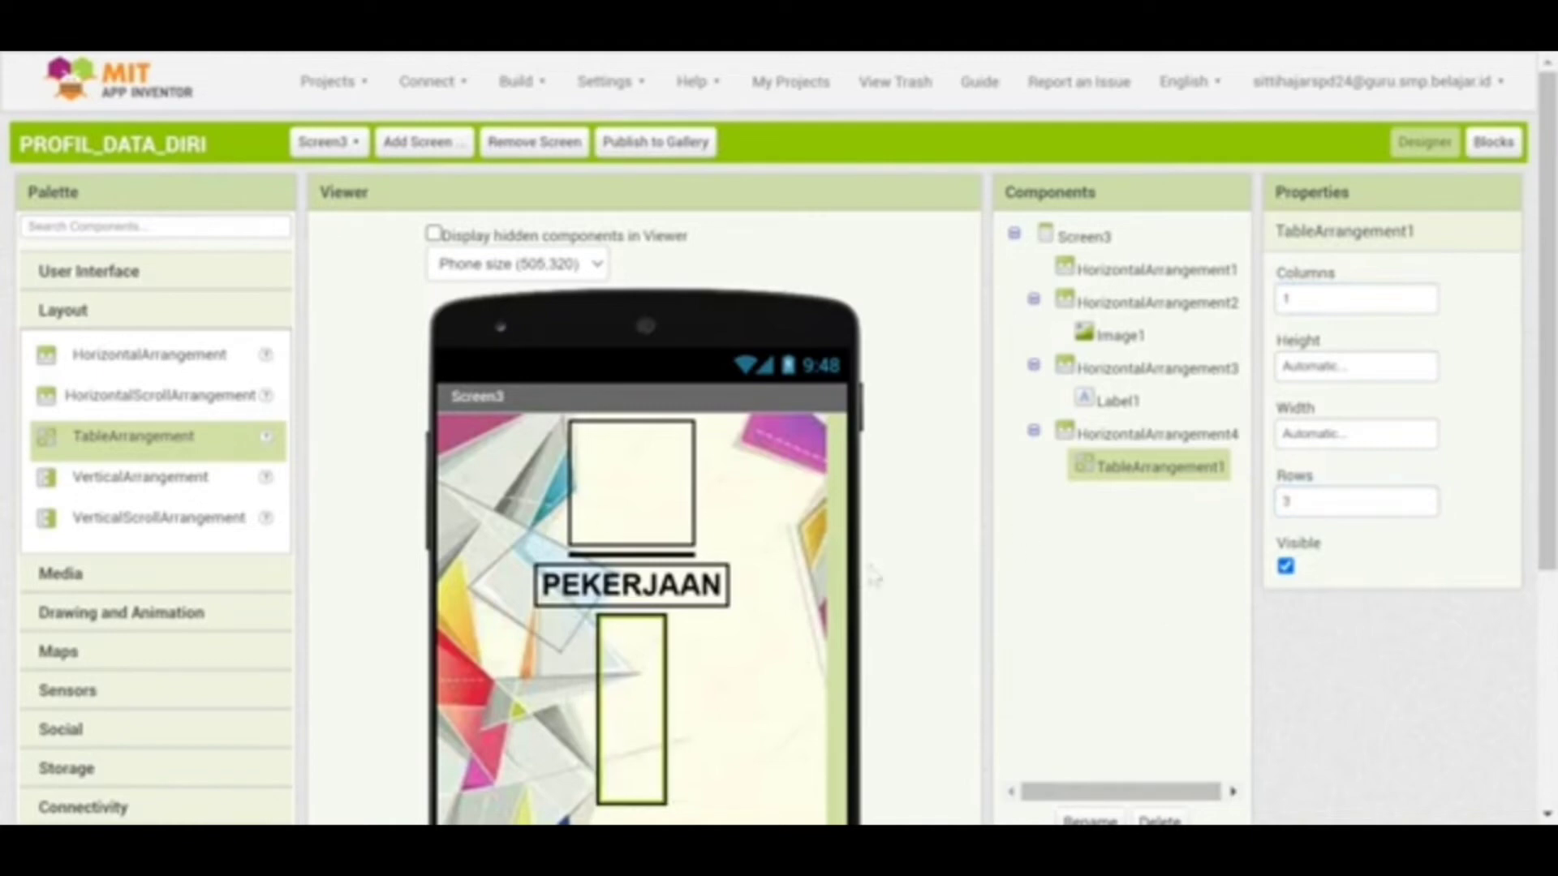
left_click(1307, 438)
left_click(1326, 512)
type("100")
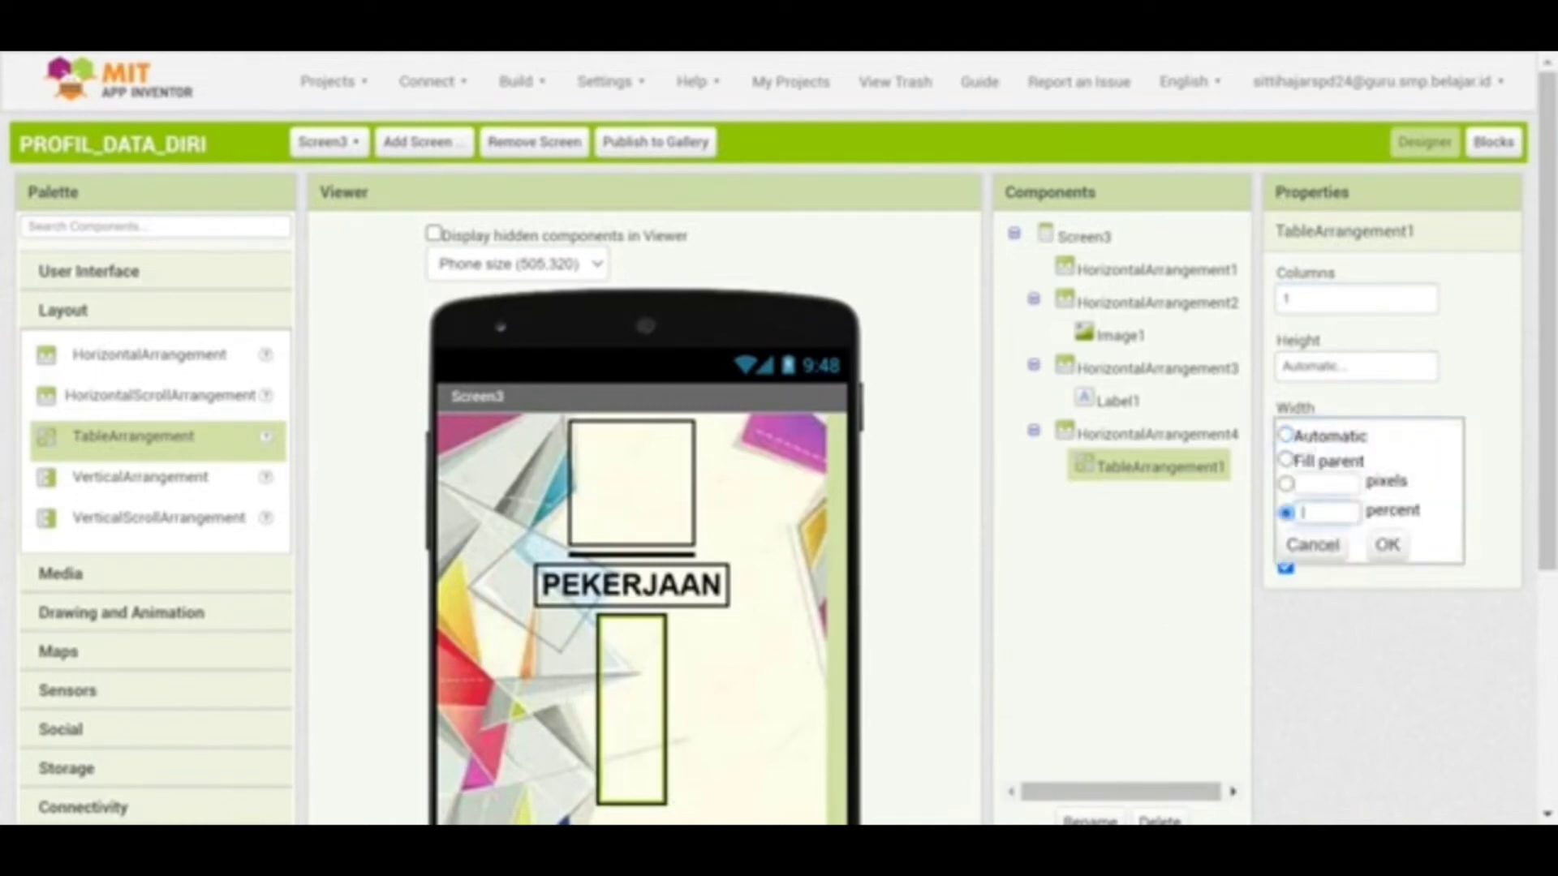
left_click(1387, 544)
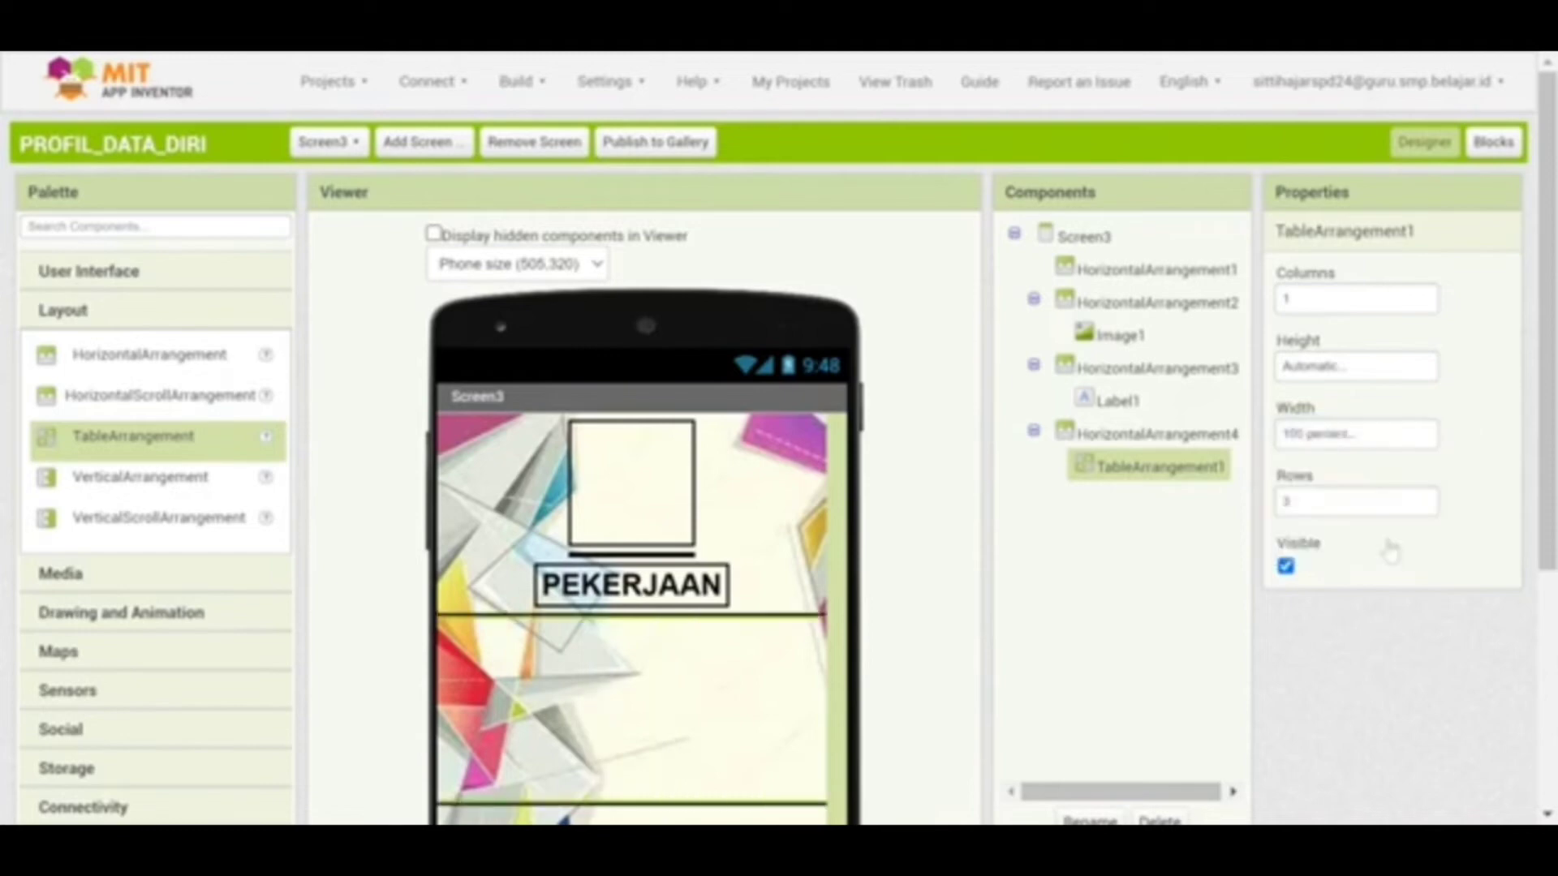
Switch TableArrangement1's width to Automatic and drop Label2 inside it below PEKERJAAN
left_click(115, 272)
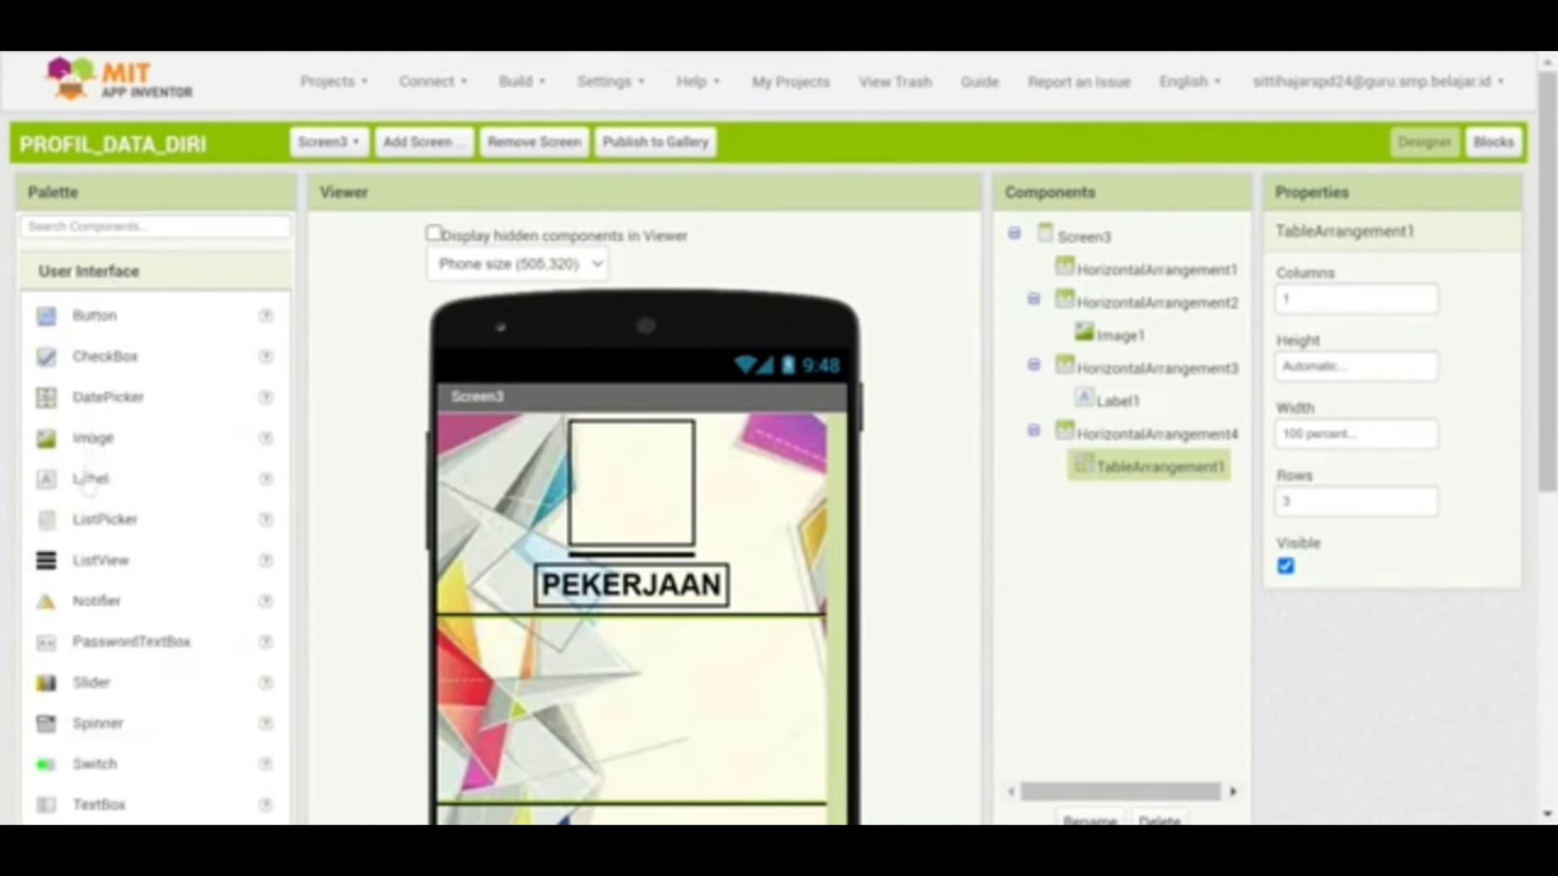
left_click(90, 483)
left_click_drag(89, 485, 588, 640)
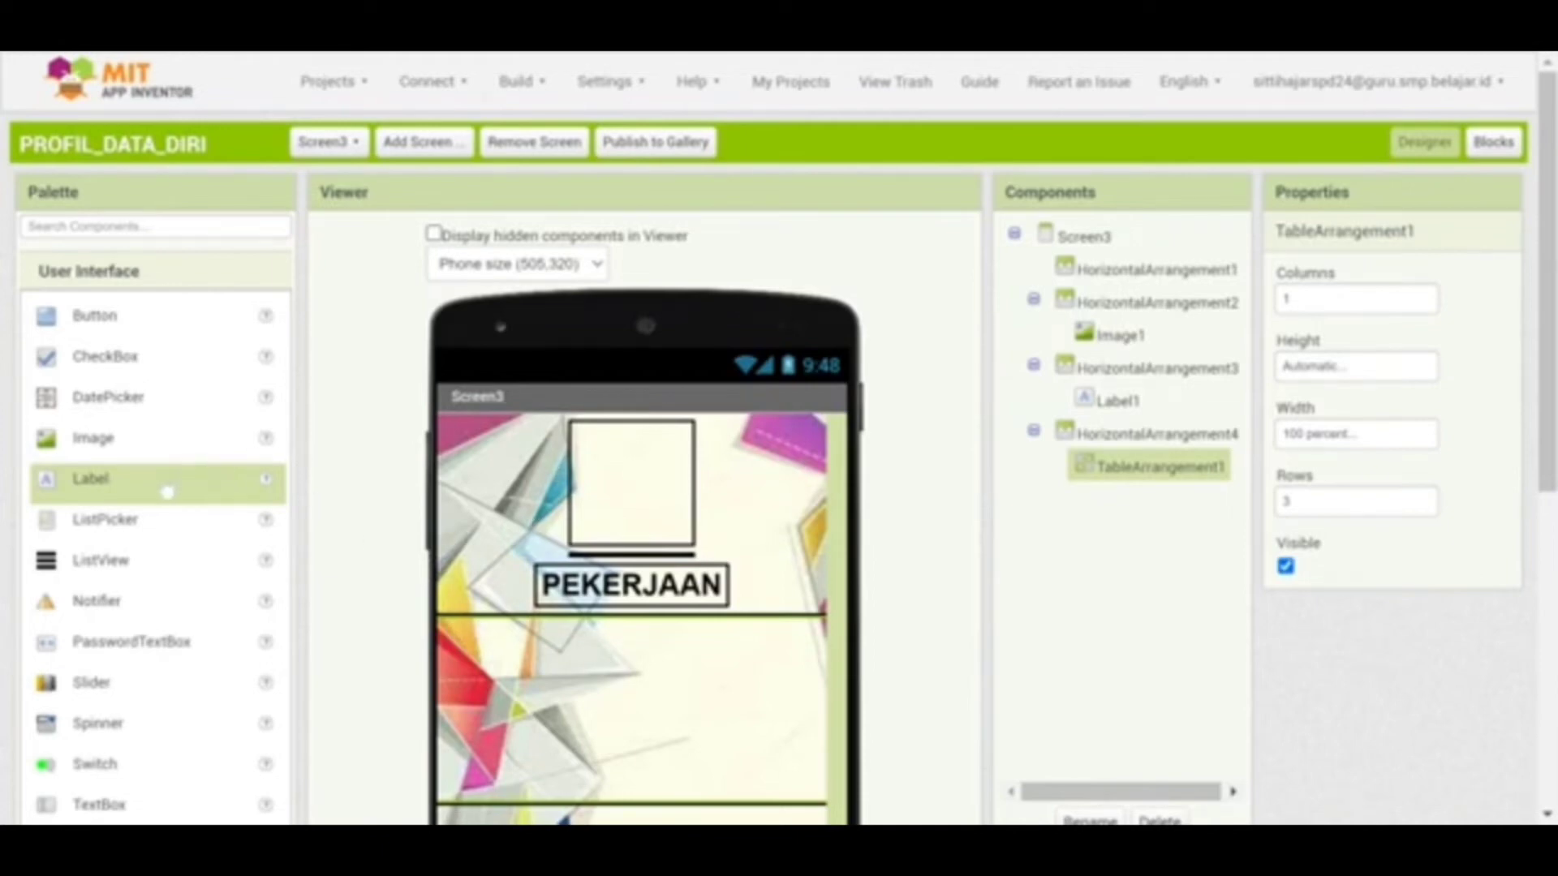
left_click_drag(160, 491, 535, 625)
left_click_drag(628, 655, 631, 655)
left_click(1330, 435)
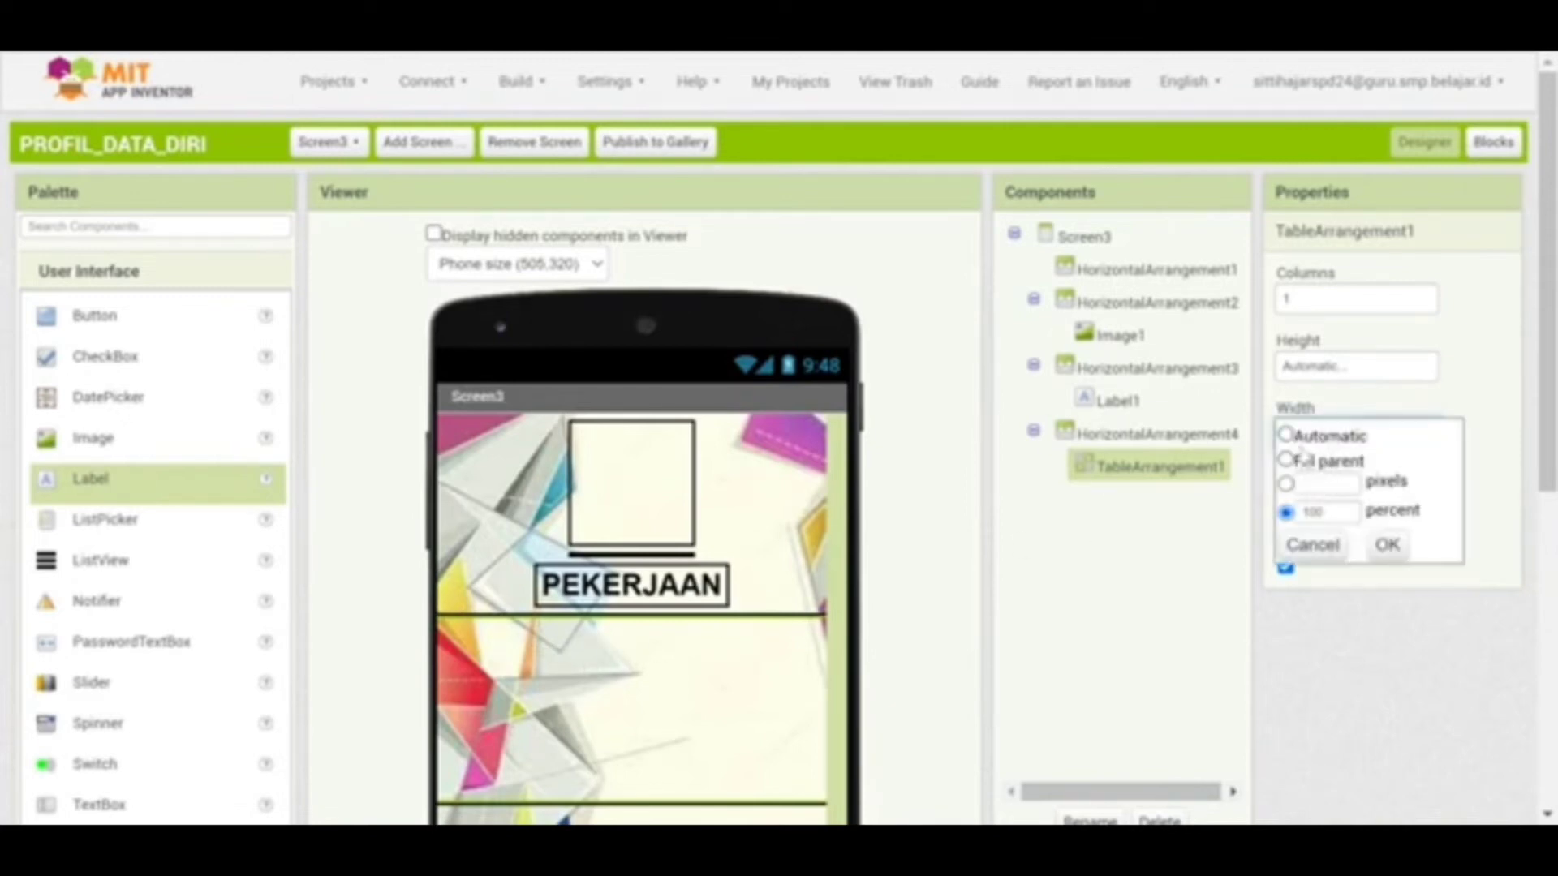
left_click(1286, 435)
left_click(1386, 544)
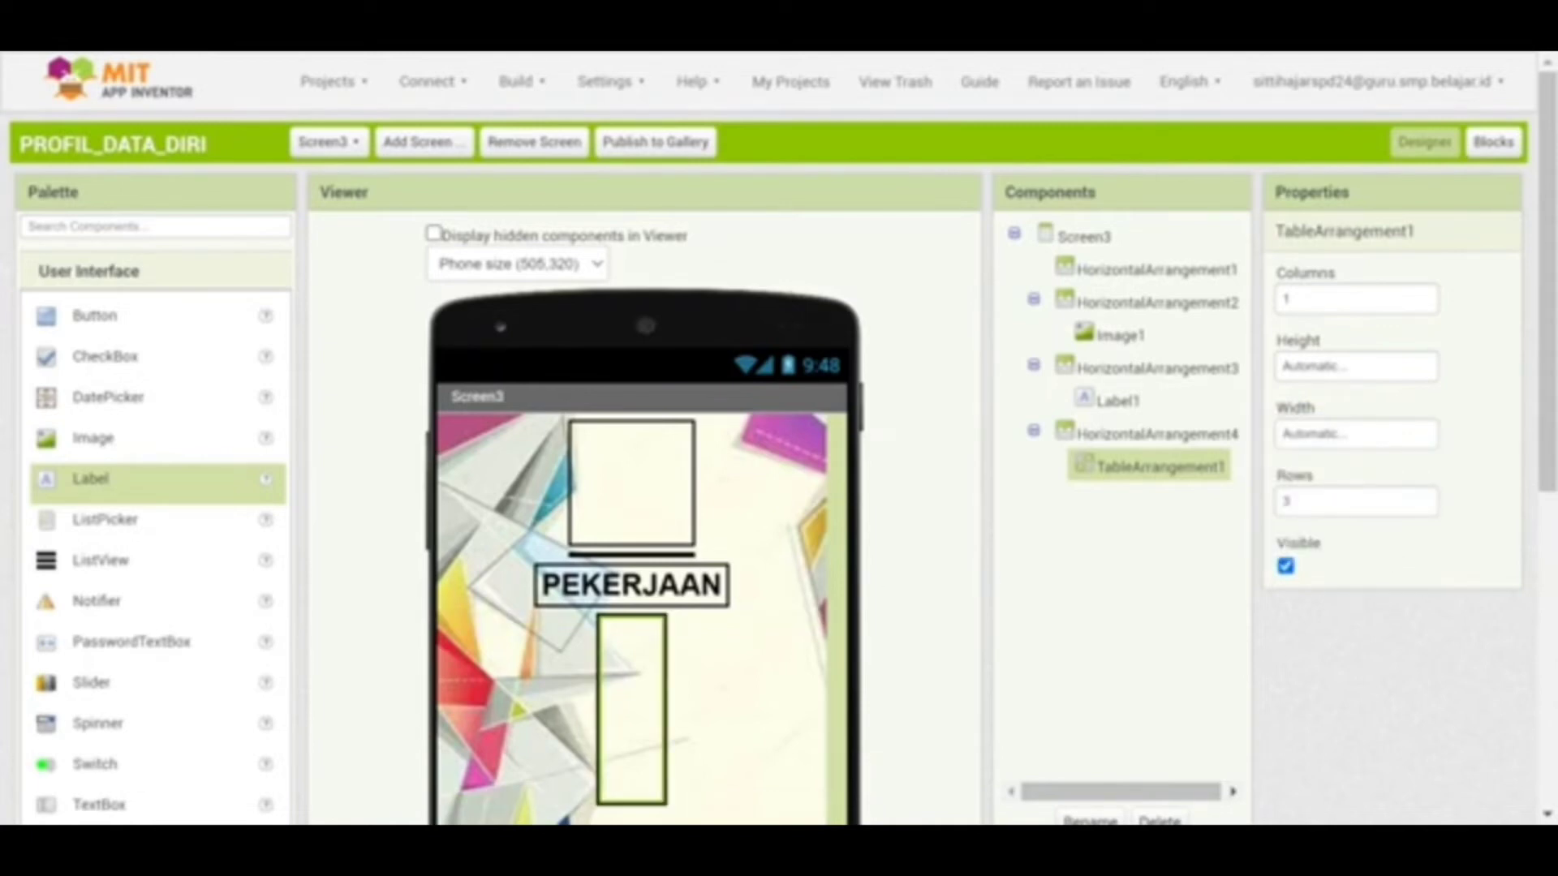
left_click_drag(85, 497, 608, 644)
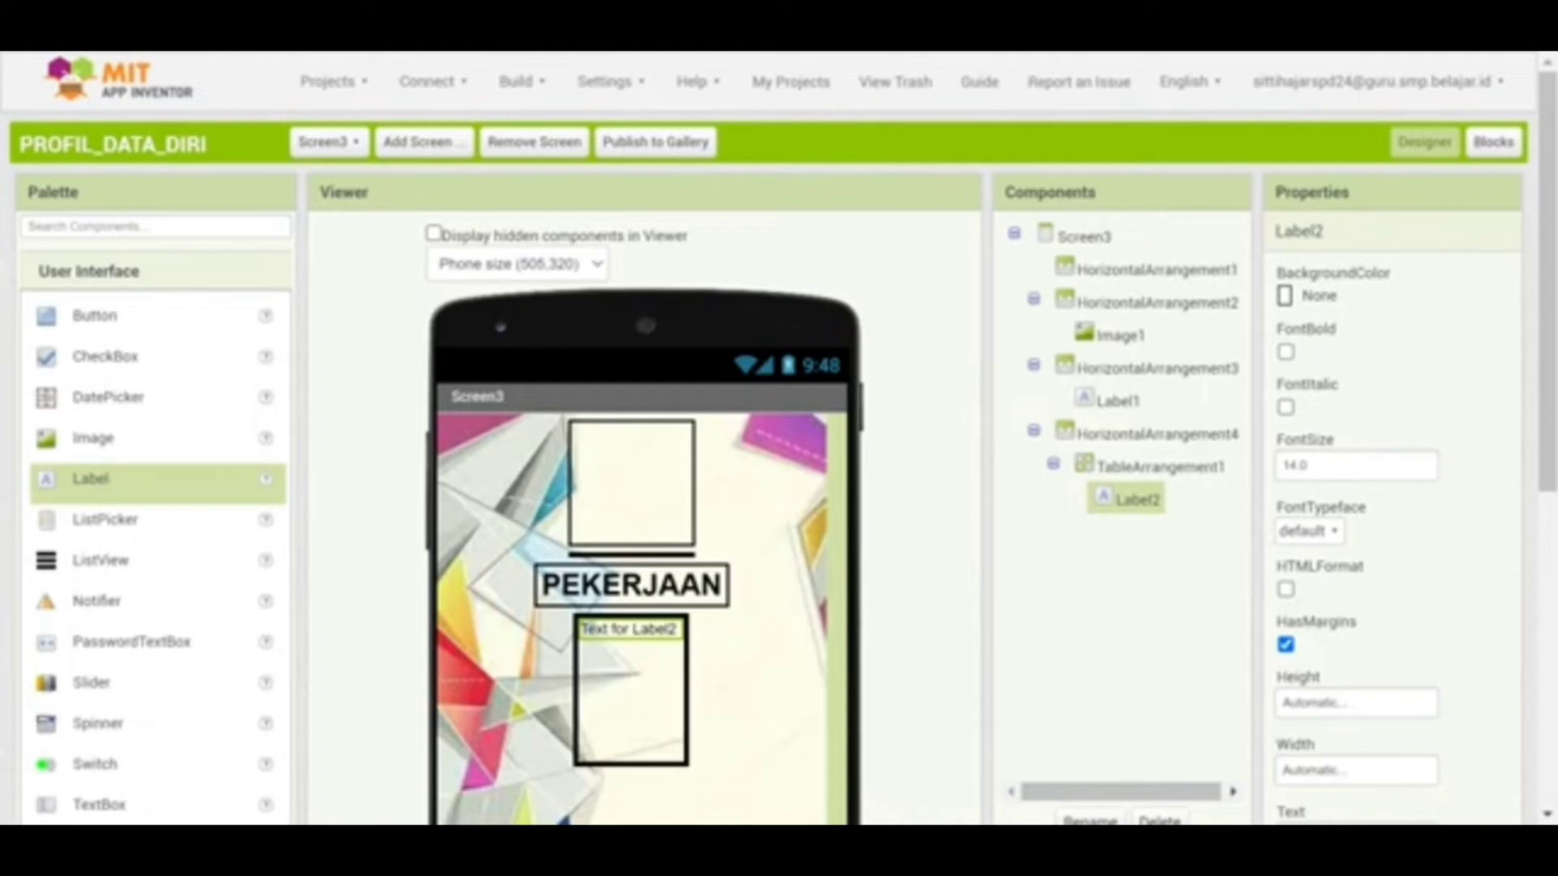
Set Label2's font size to 18
left_click(1304, 466)
type("8")
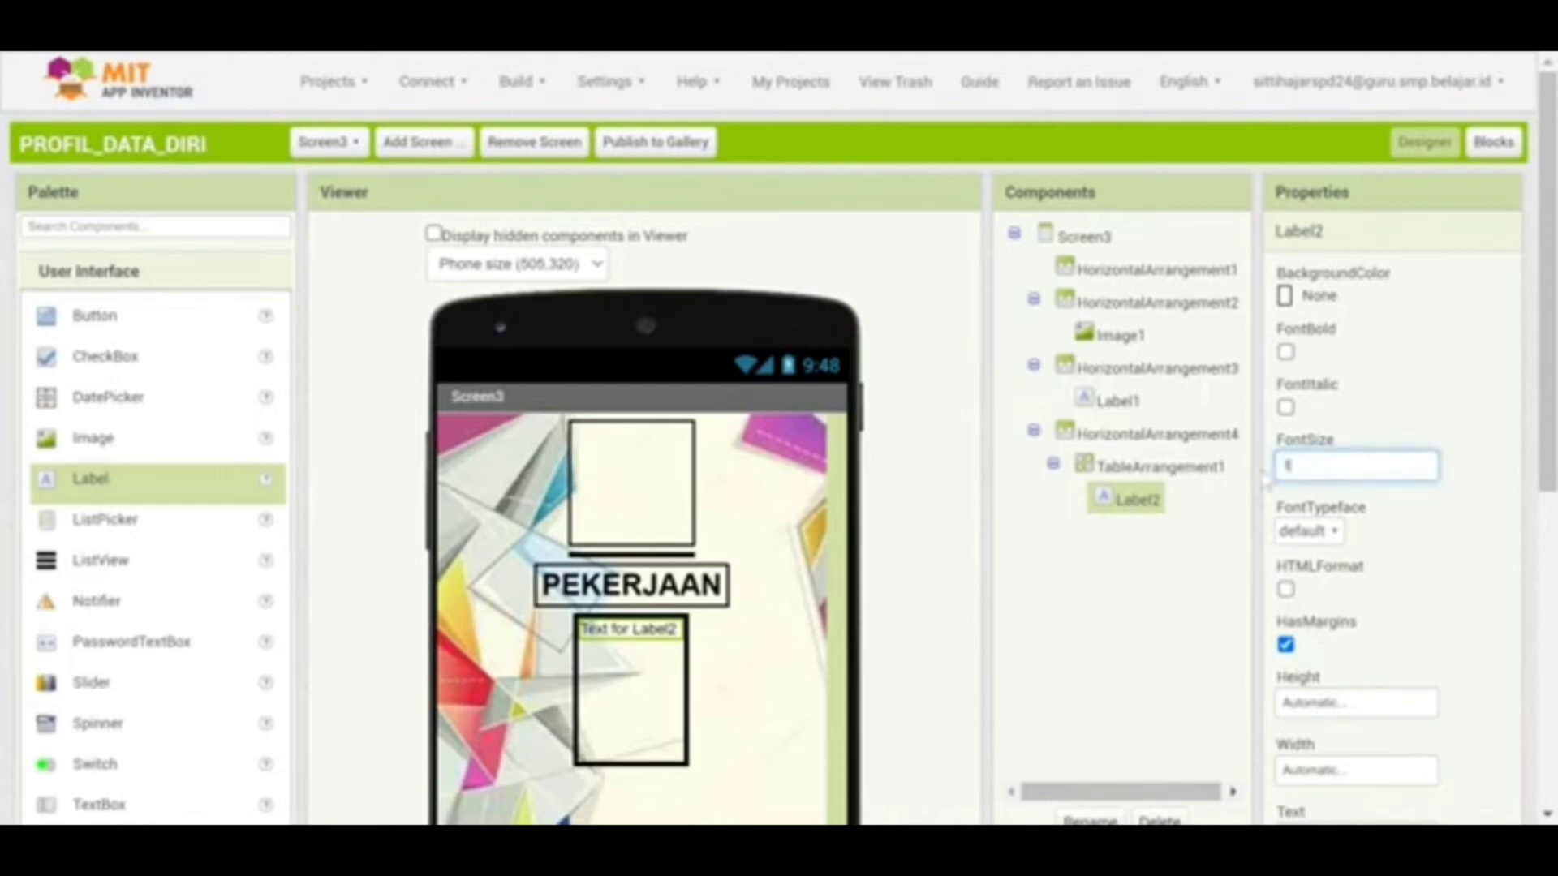
left_click(1180, 568)
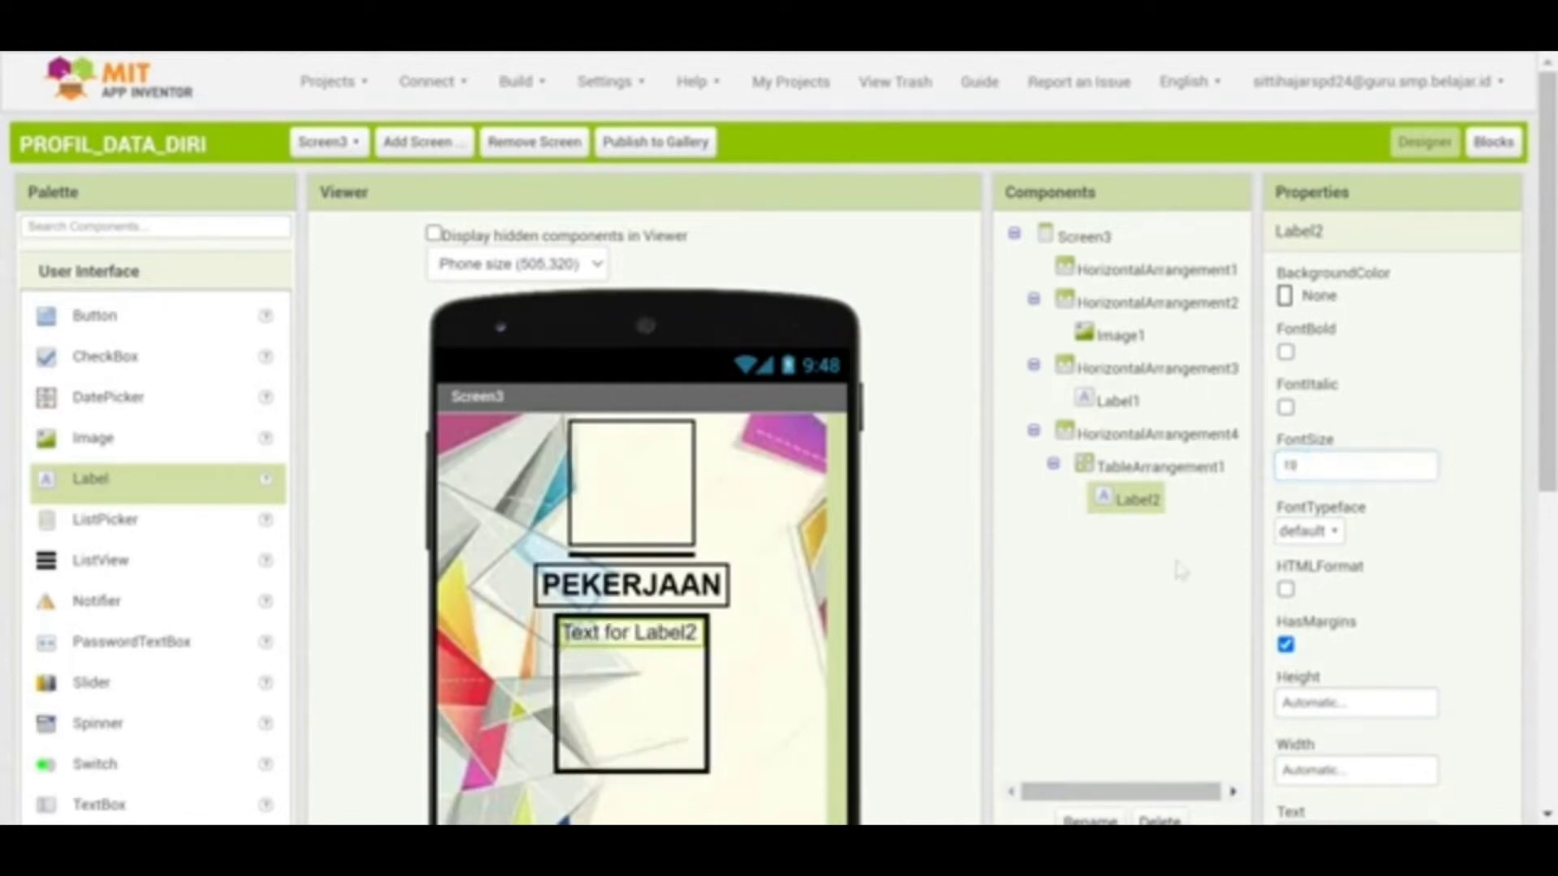
left_click_drag(1549, 406, 1549, 511)
Change Label2's text to 'Guru Matematika di UPTD SMPN 40 Sinjai' and centre-align it
left_click(1298, 648)
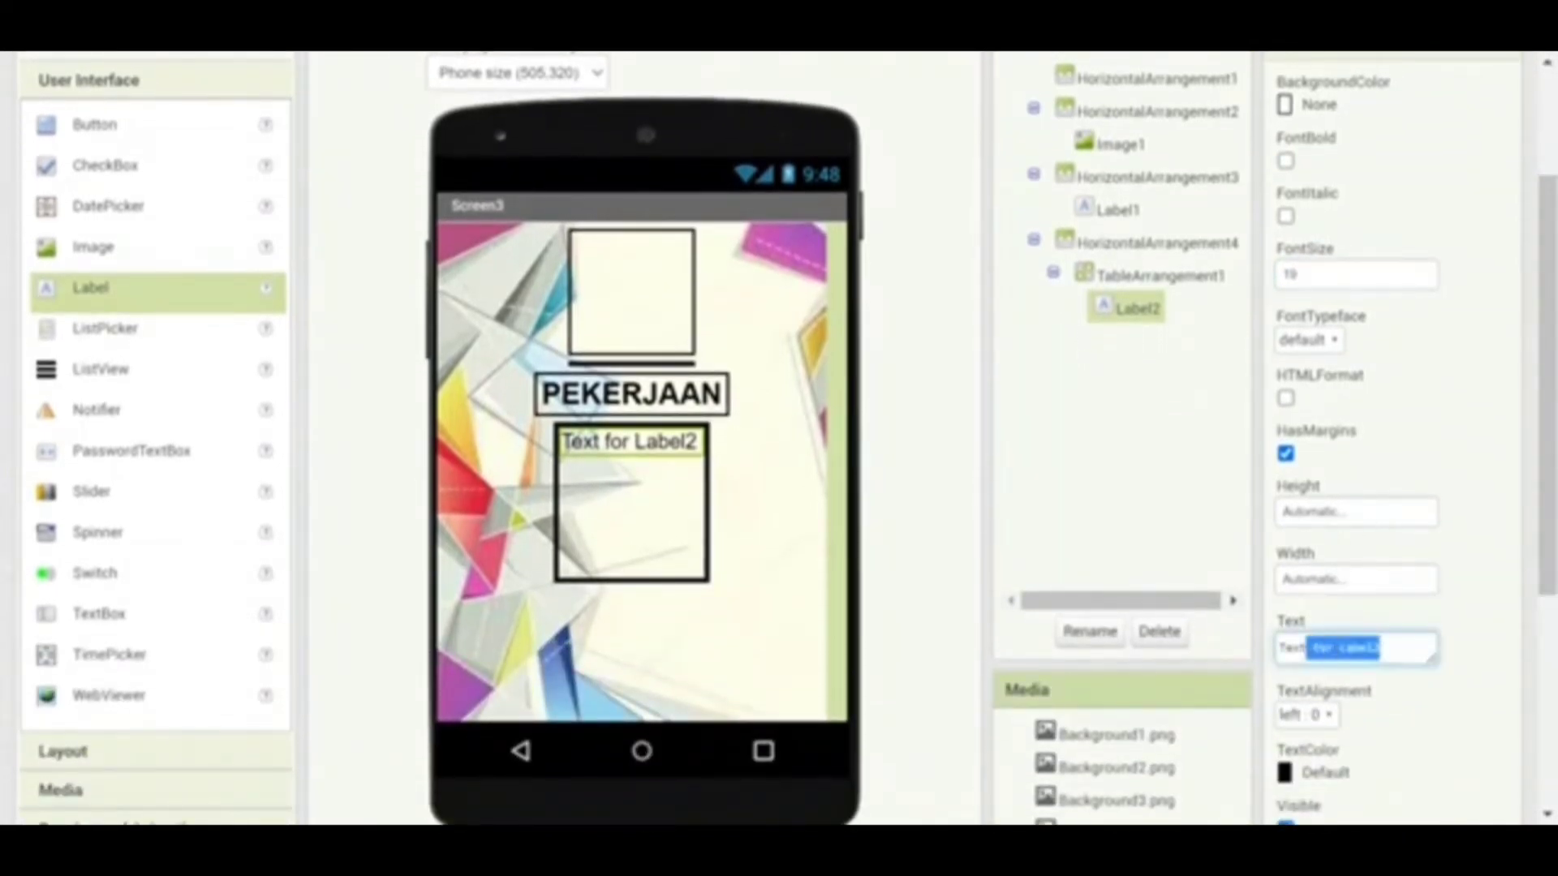
type("d")
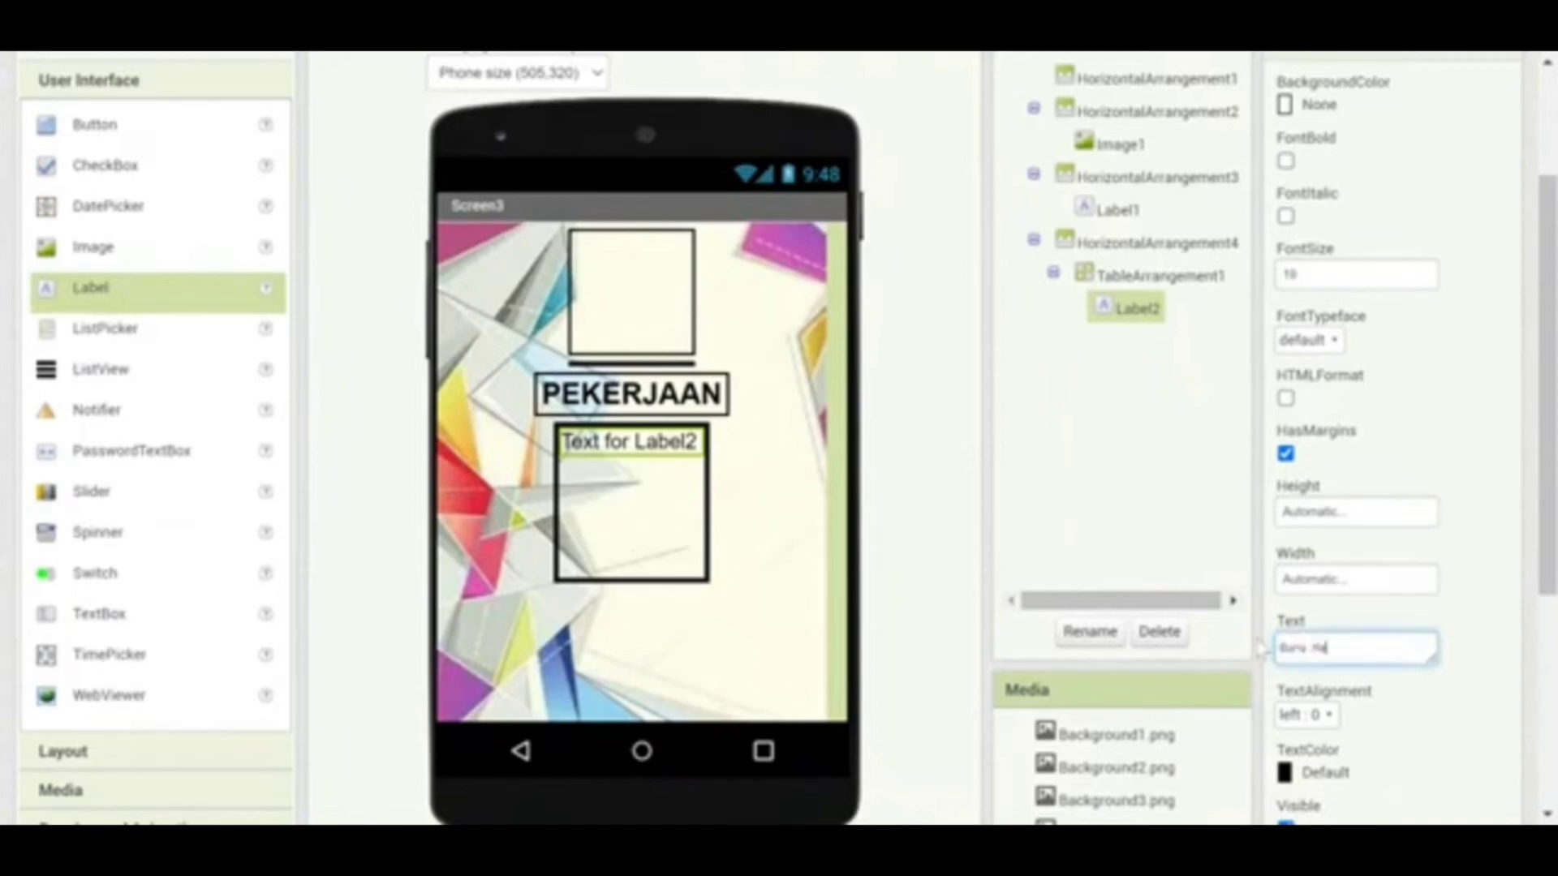
type("uru Matematika di UPTD SMPN 48 S")
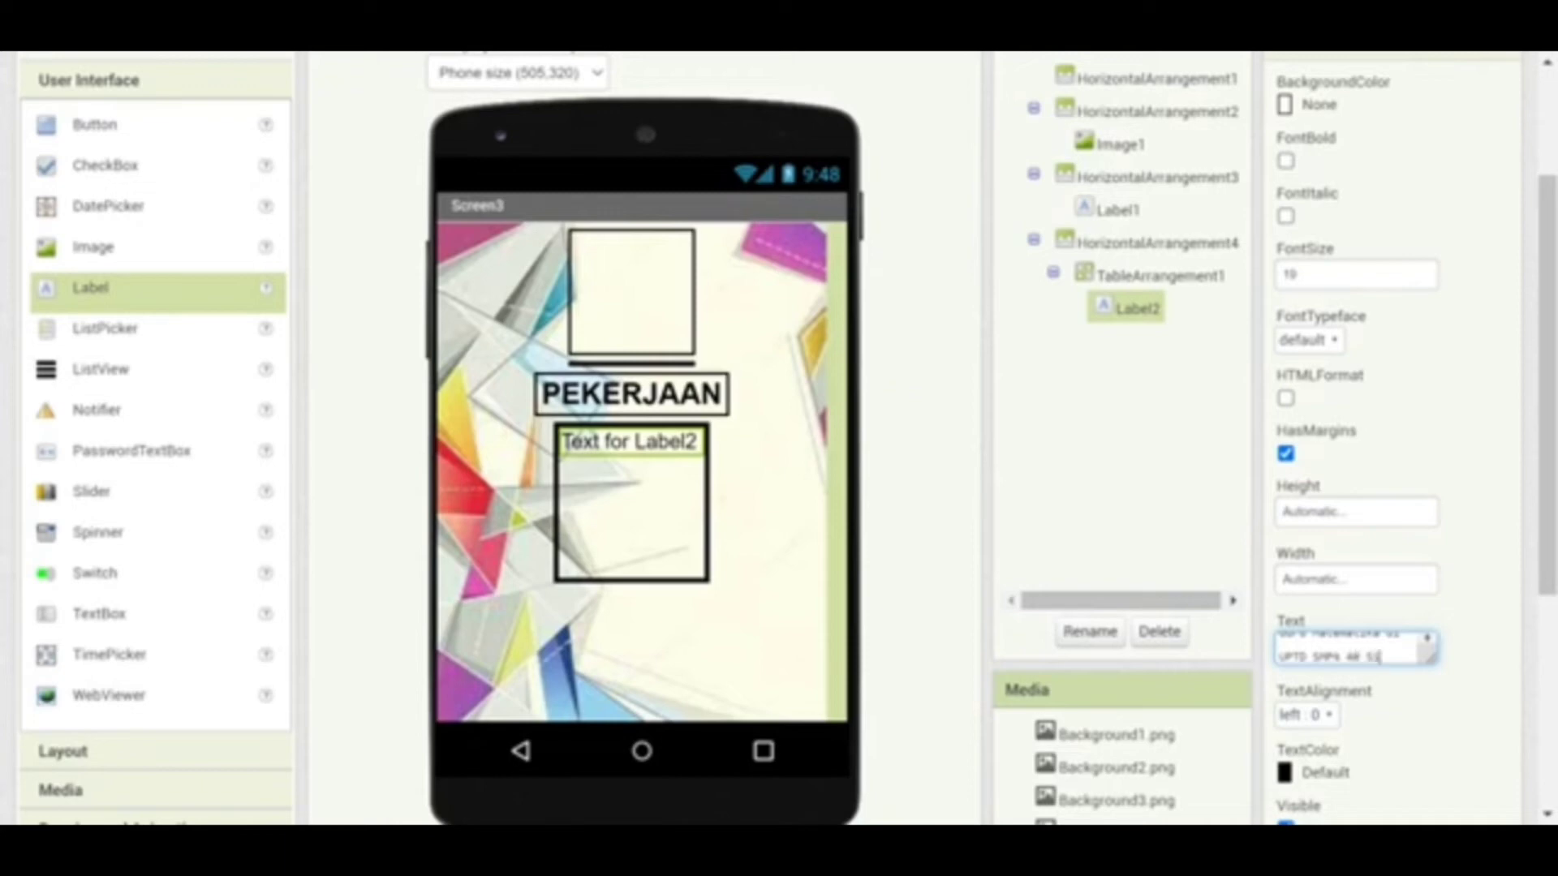
type("nja")
left_click(1203, 538)
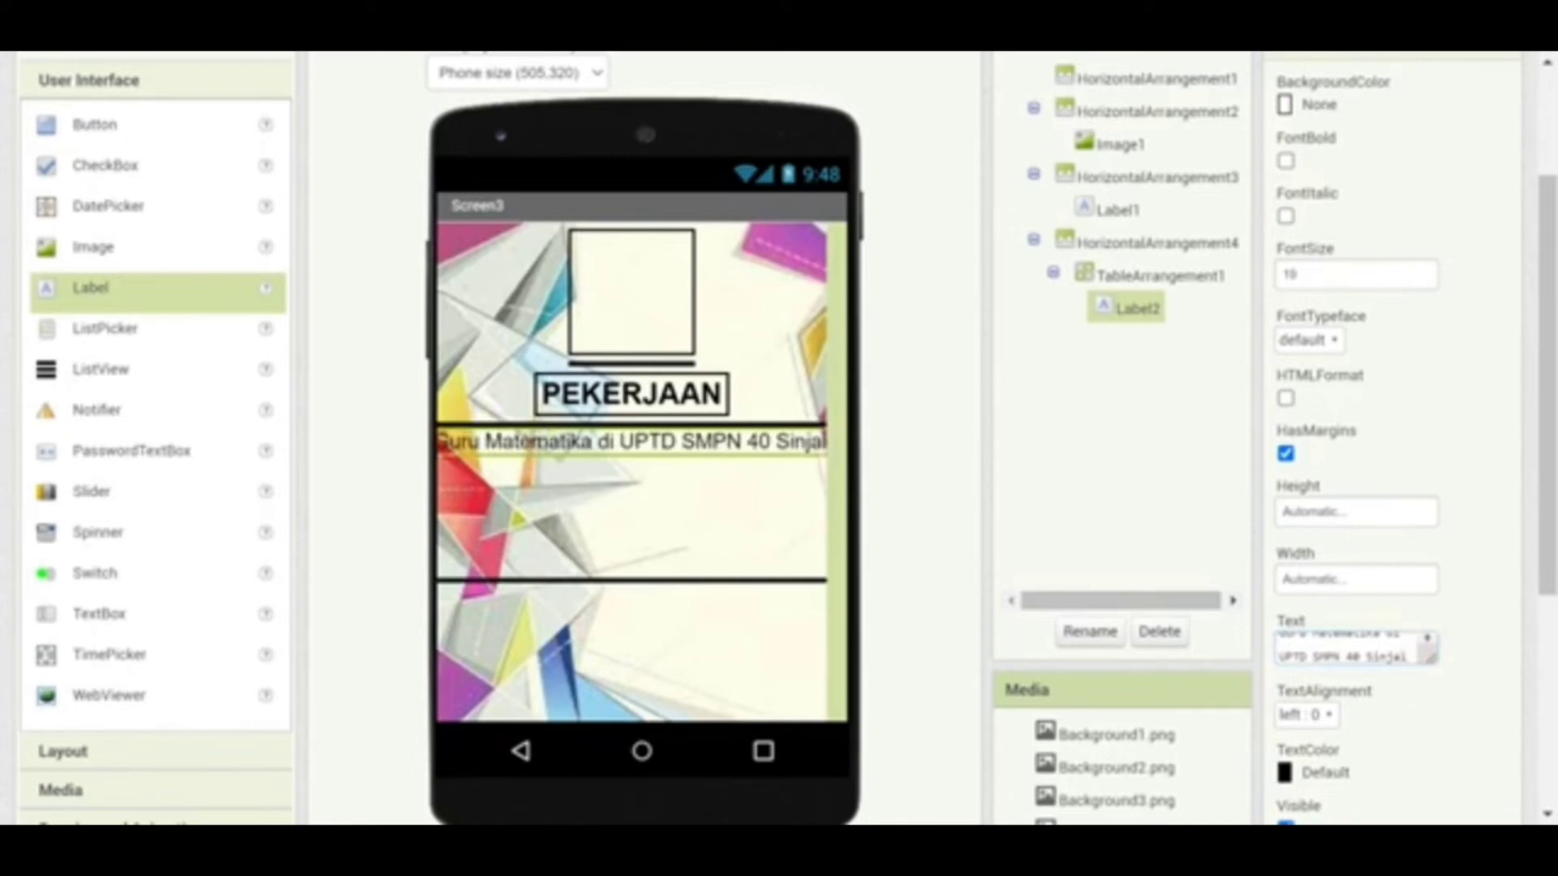
left_click(1306, 714)
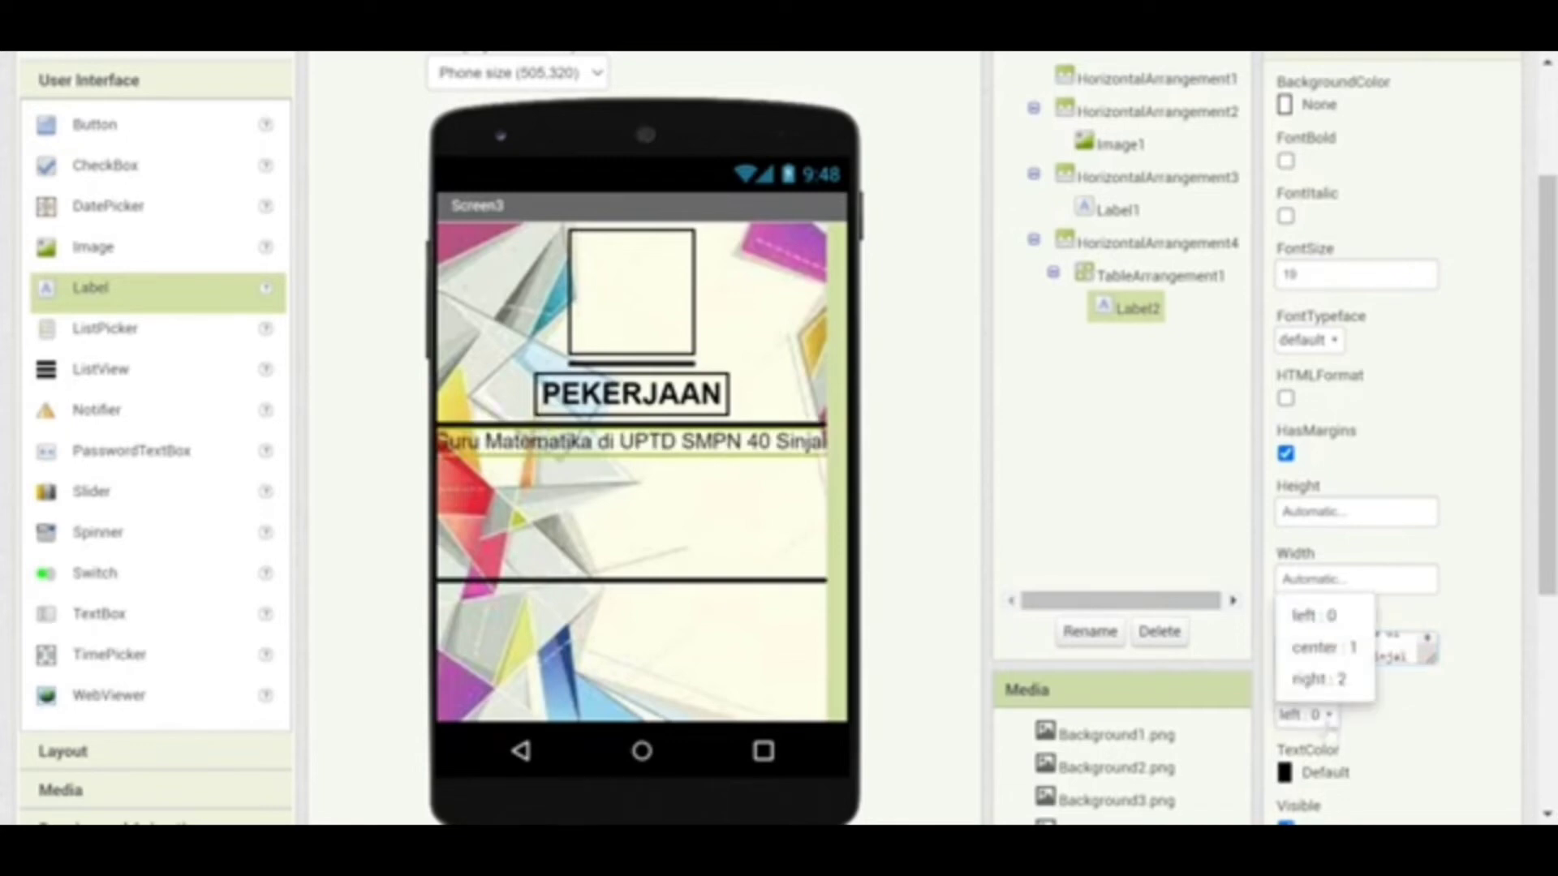
left_click(1302, 649)
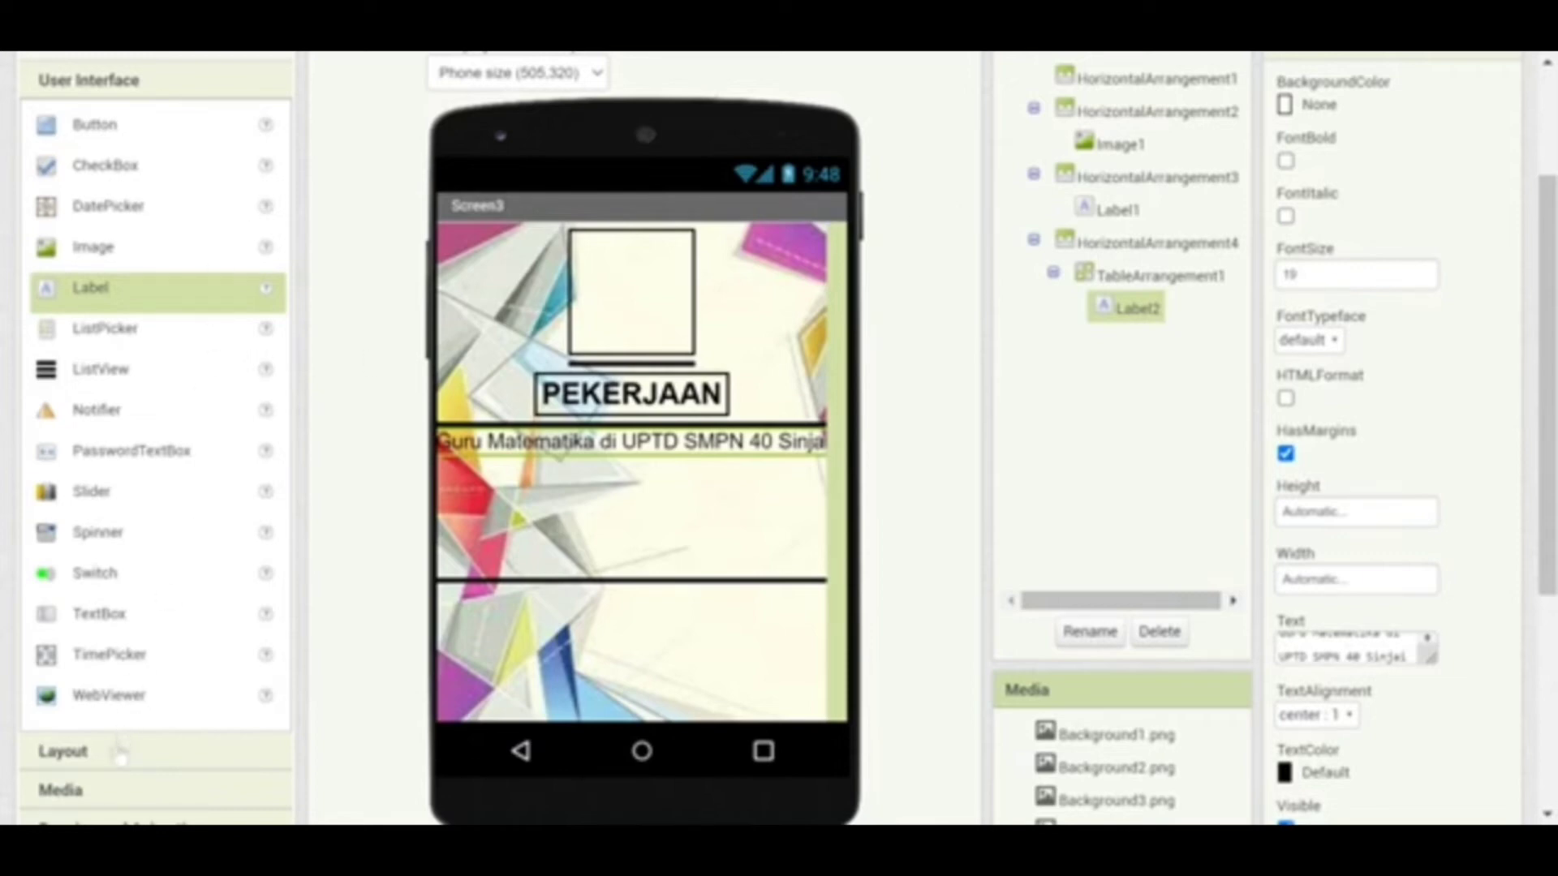
Add a horizontal arrangement at the bottom of the screen
left_click(92, 135)
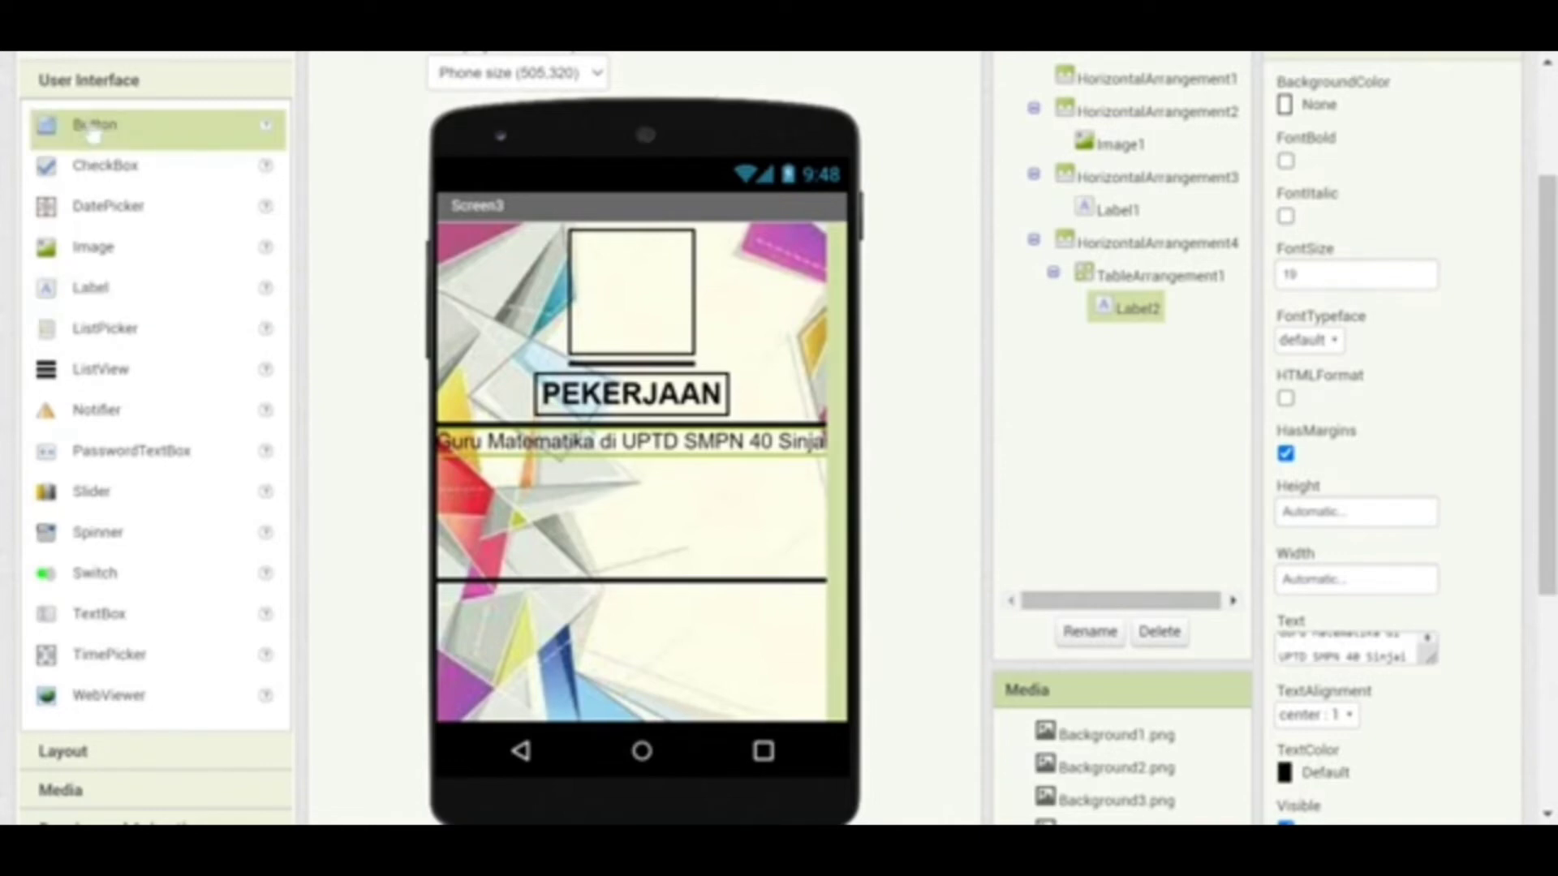
left_click(83, 755)
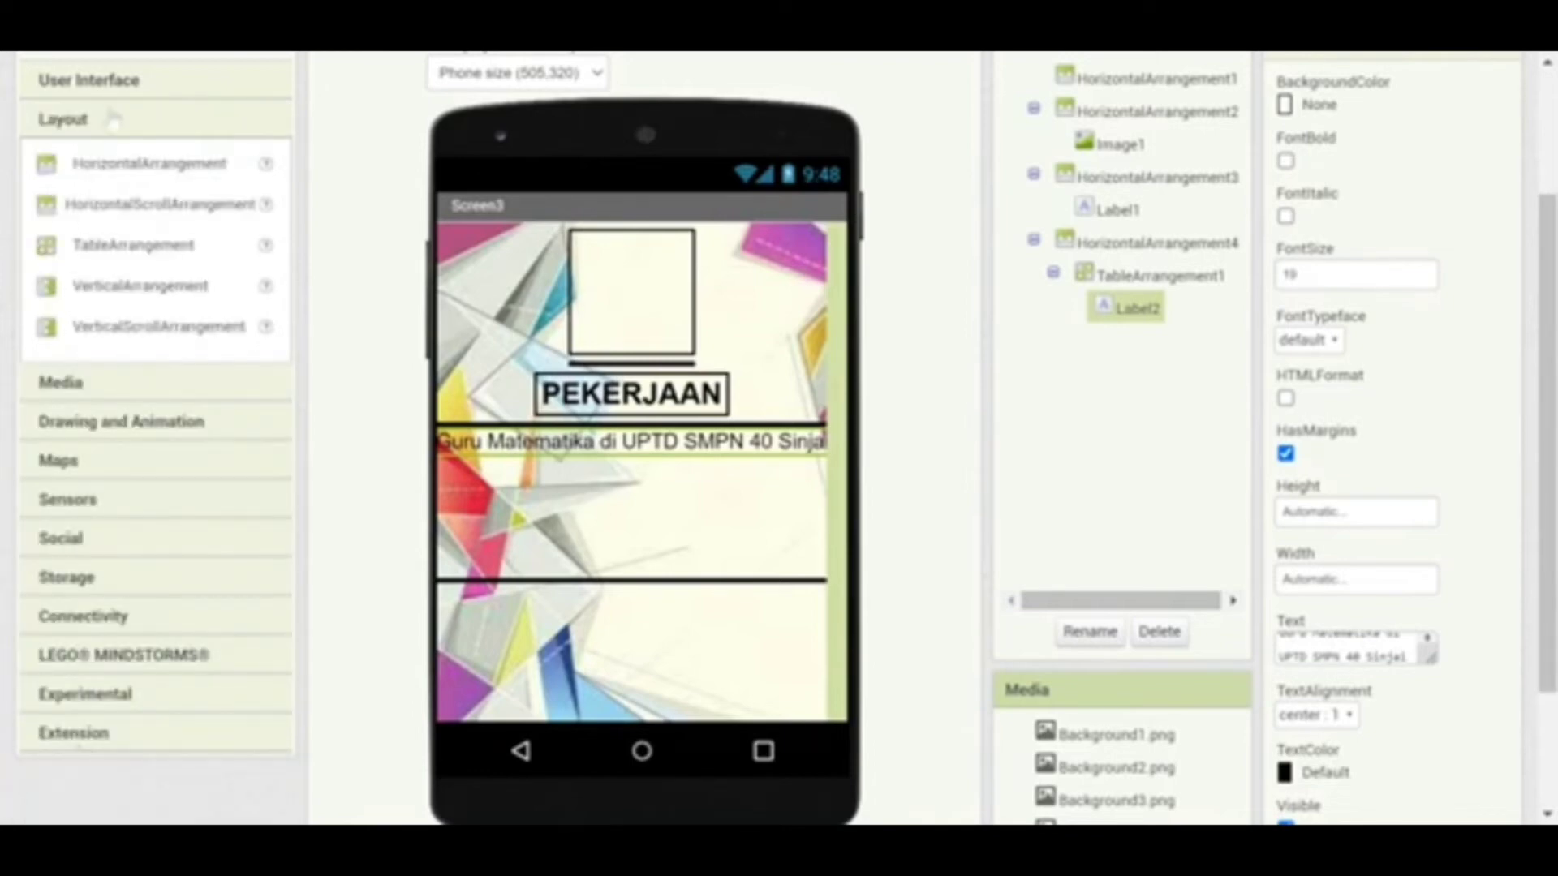
left_click(91, 179)
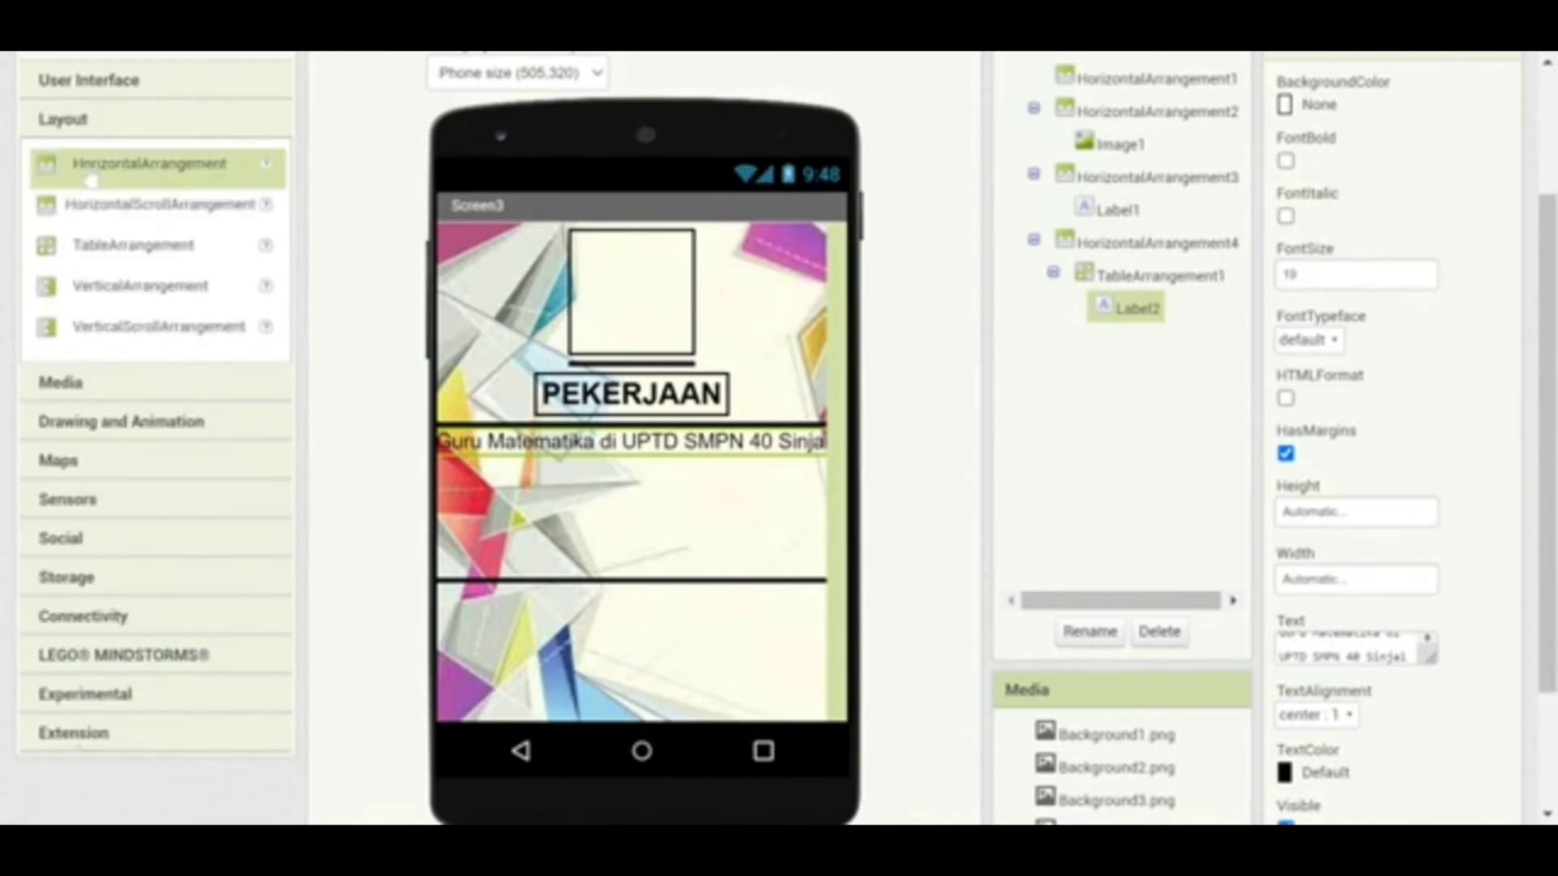
left_click_drag(91, 179, 623, 667)
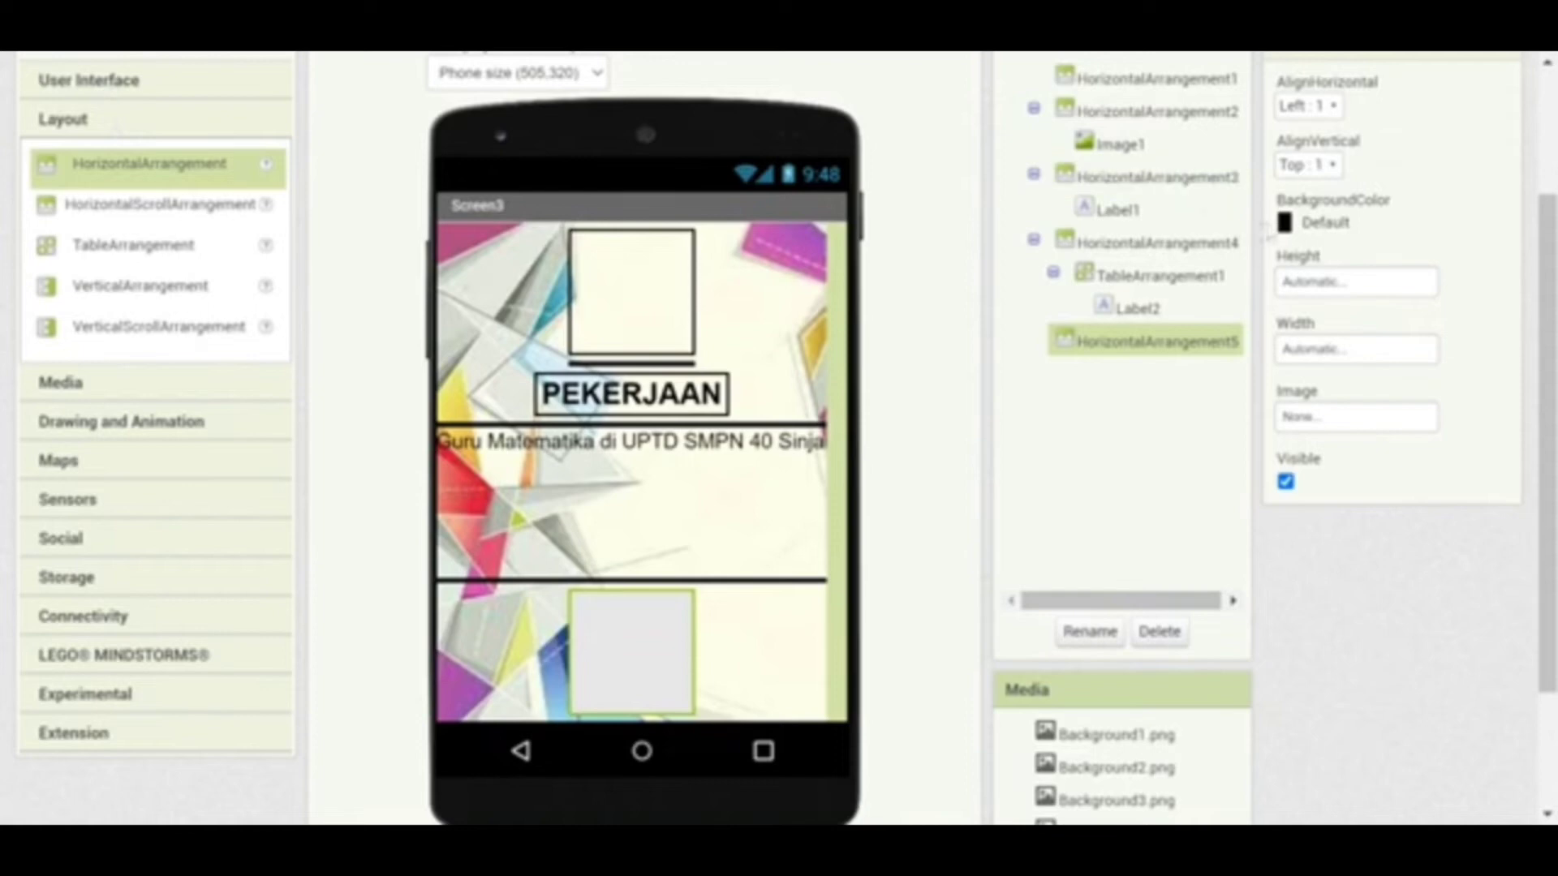
Centre the arrangement horizontally, set its background to None, and place a Button inside
left_click(1322, 114)
left_click(1315, 174)
left_click(1292, 232)
left_click(1322, 261)
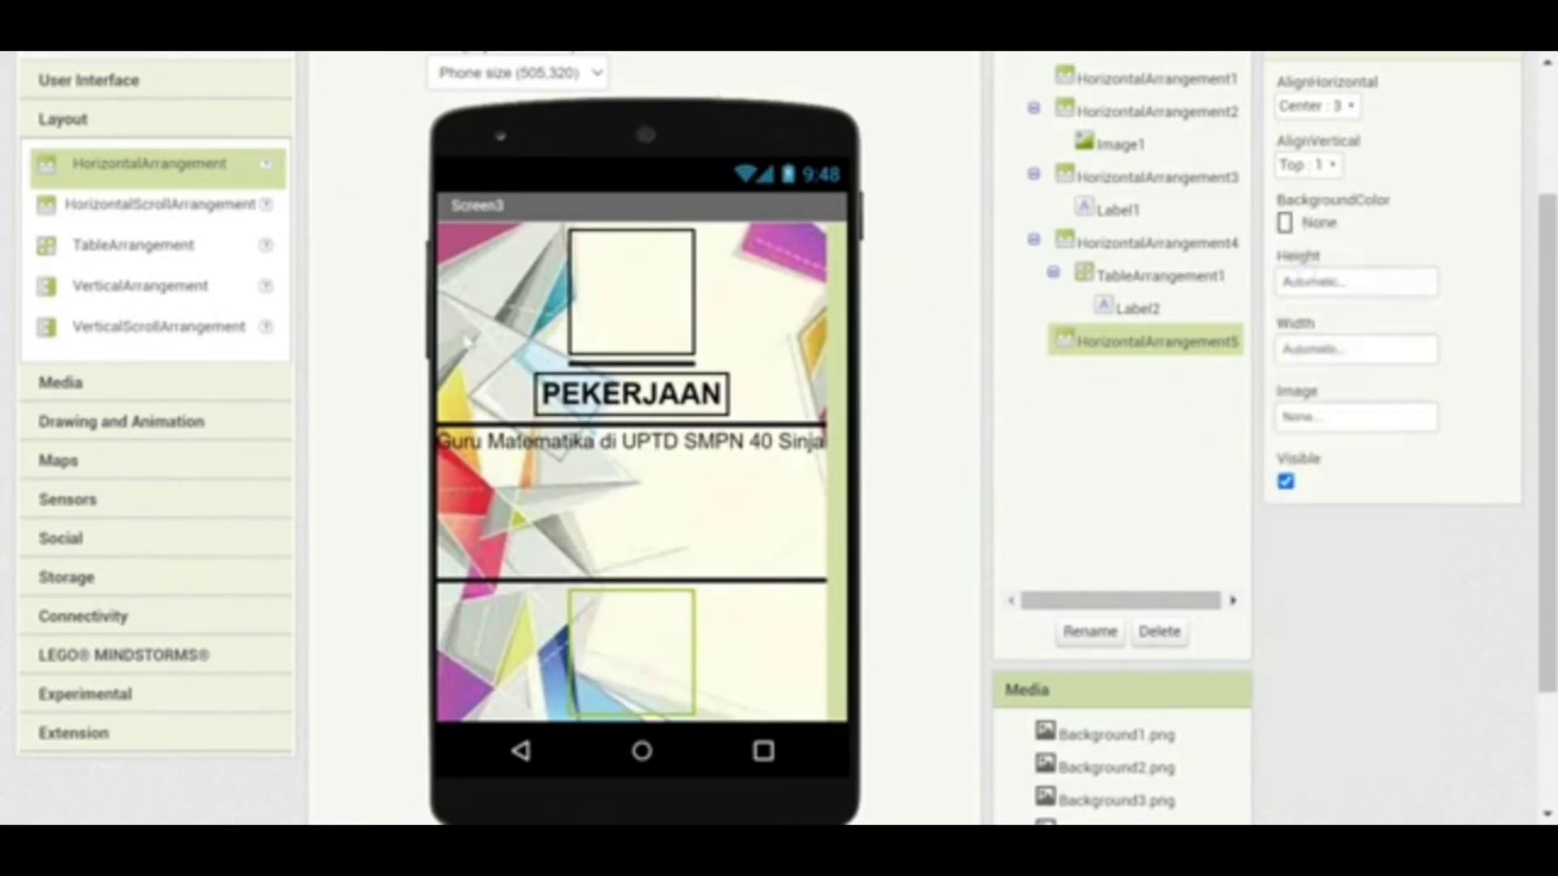
left_click(180, 84)
left_click_drag(120, 142, 629, 639)
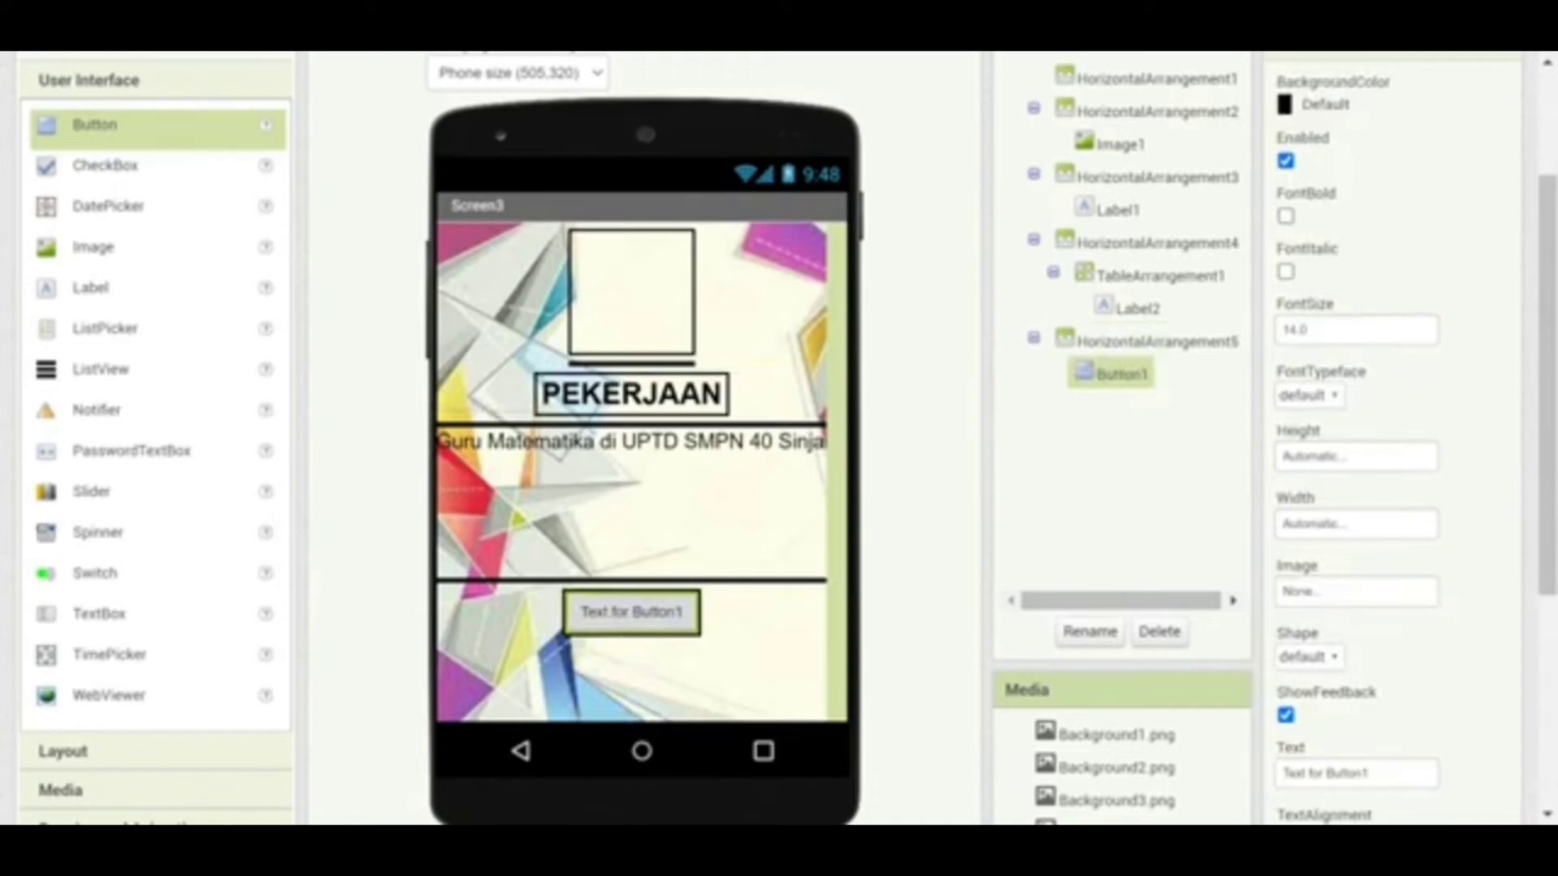
Change Button1's text to KEMBALI with font size 18
left_click_drag(1369, 773, 1268, 792)
type("KEMBALI")
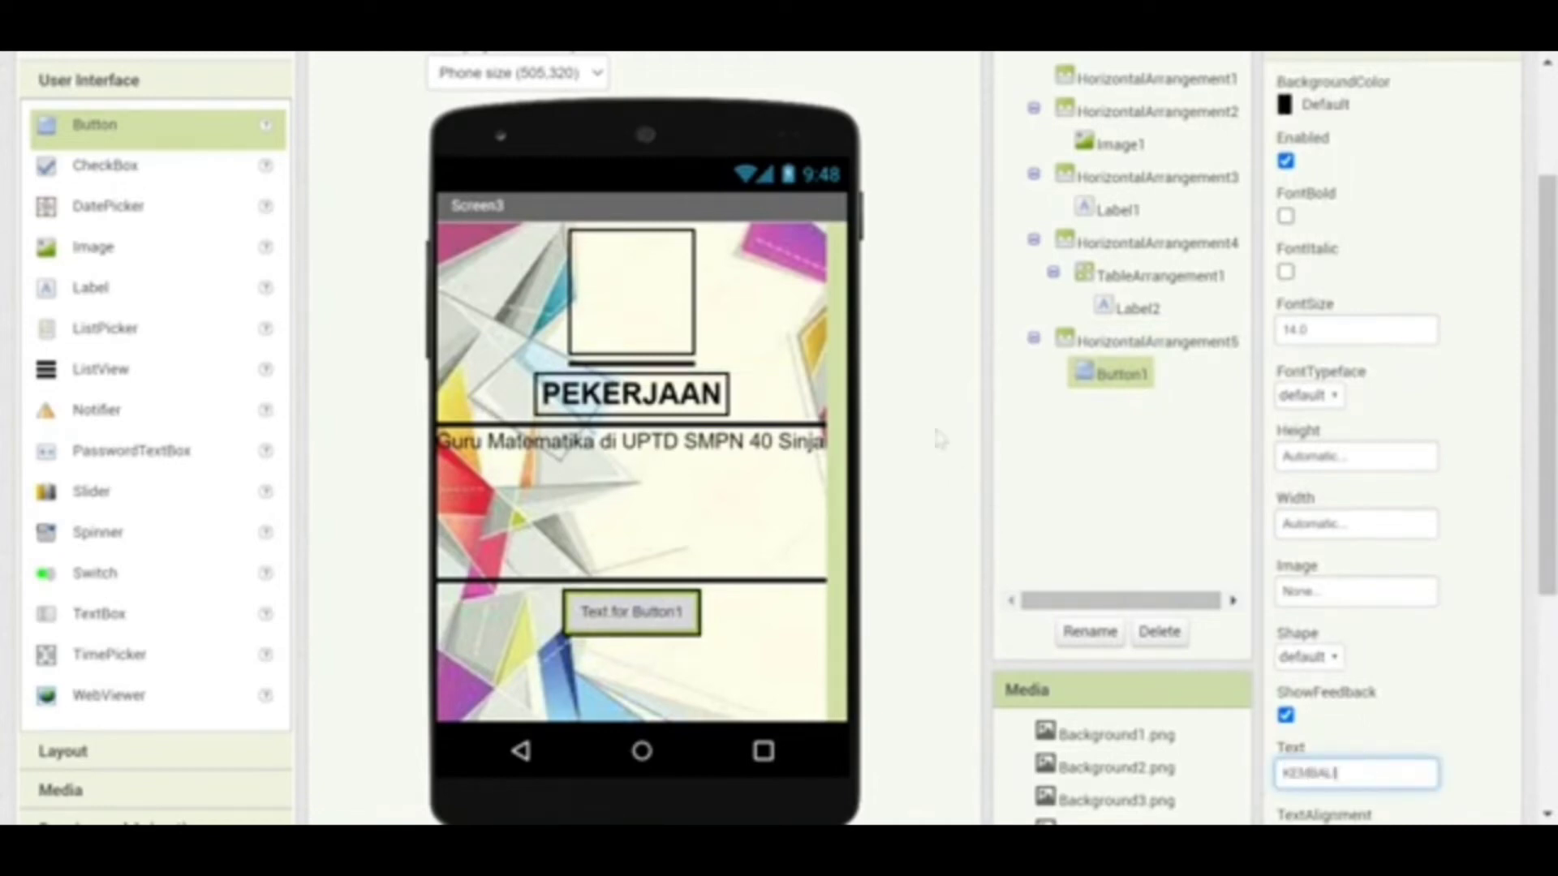
key("Return")
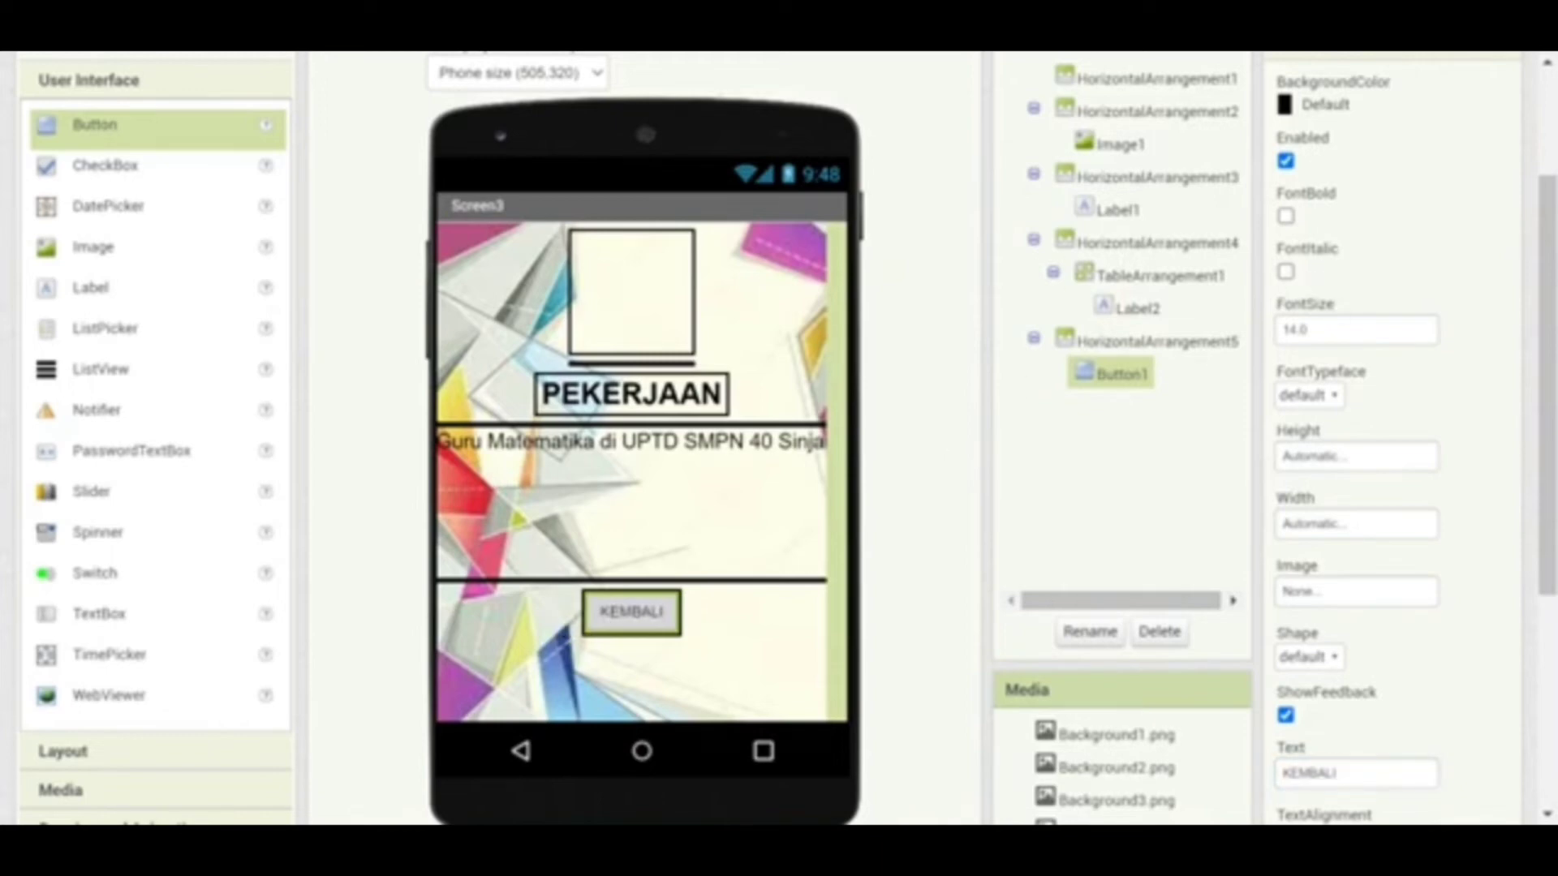
left_click(1354, 330)
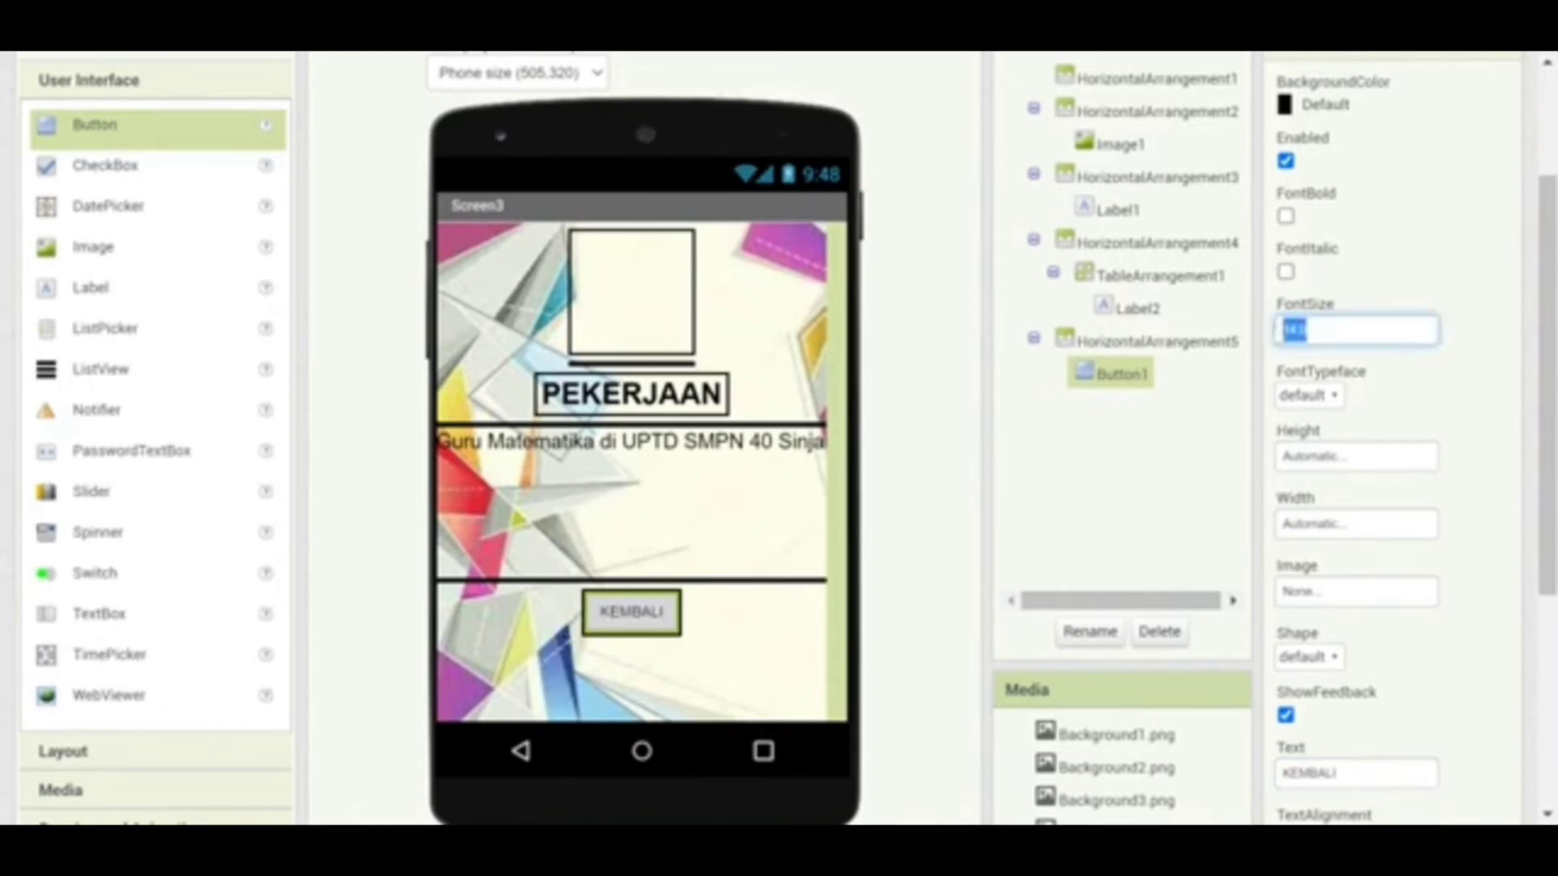
type("18")
key("Return")
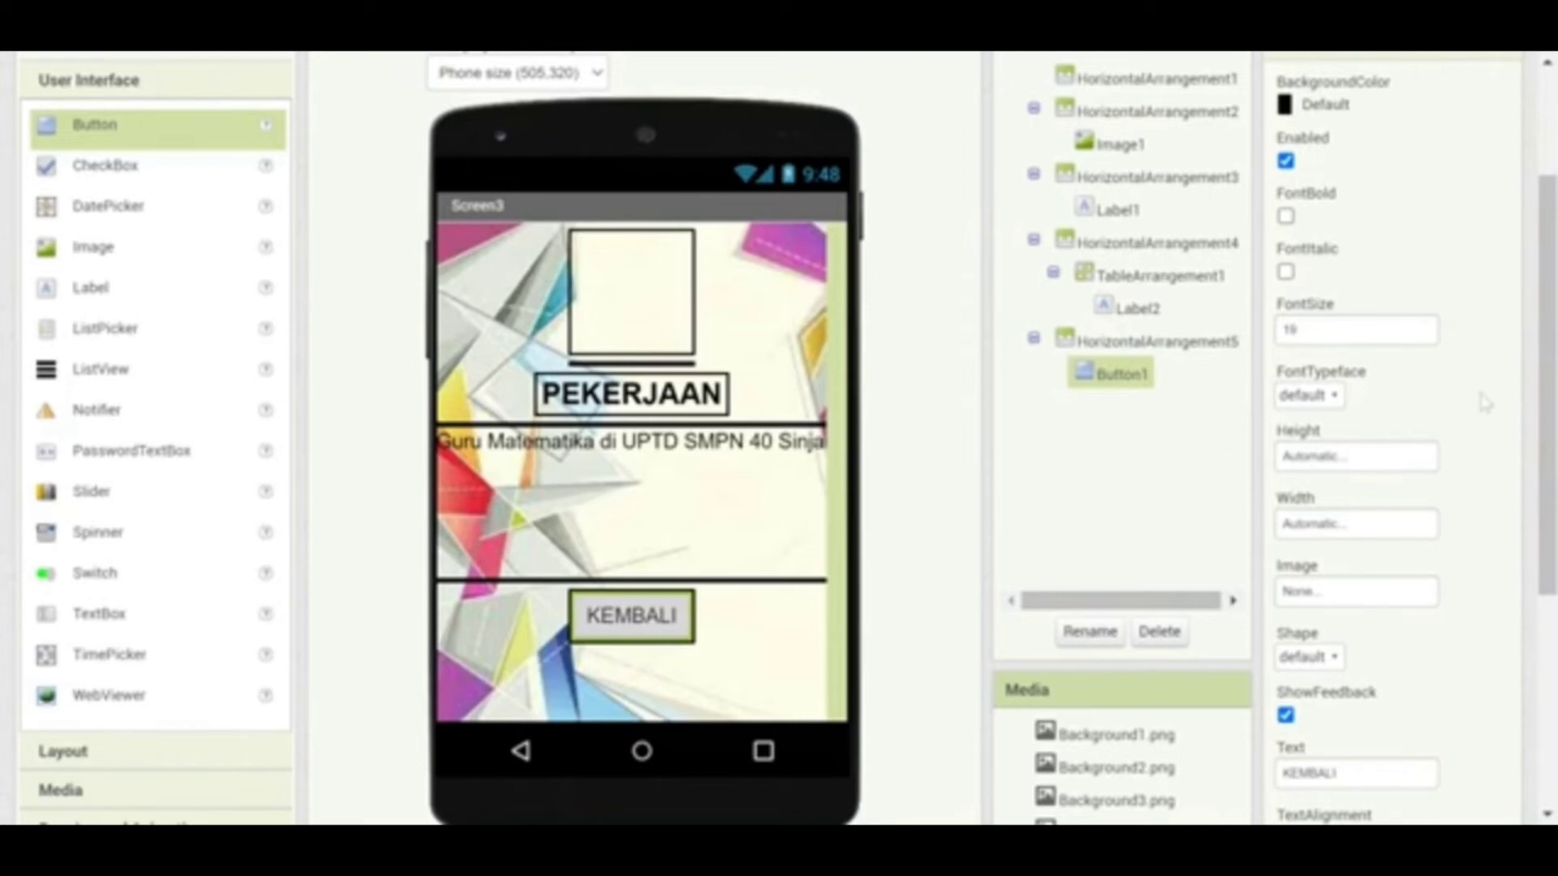
Give the KEMBALI button white text on a red background
scroll(779, 438, "down", 2)
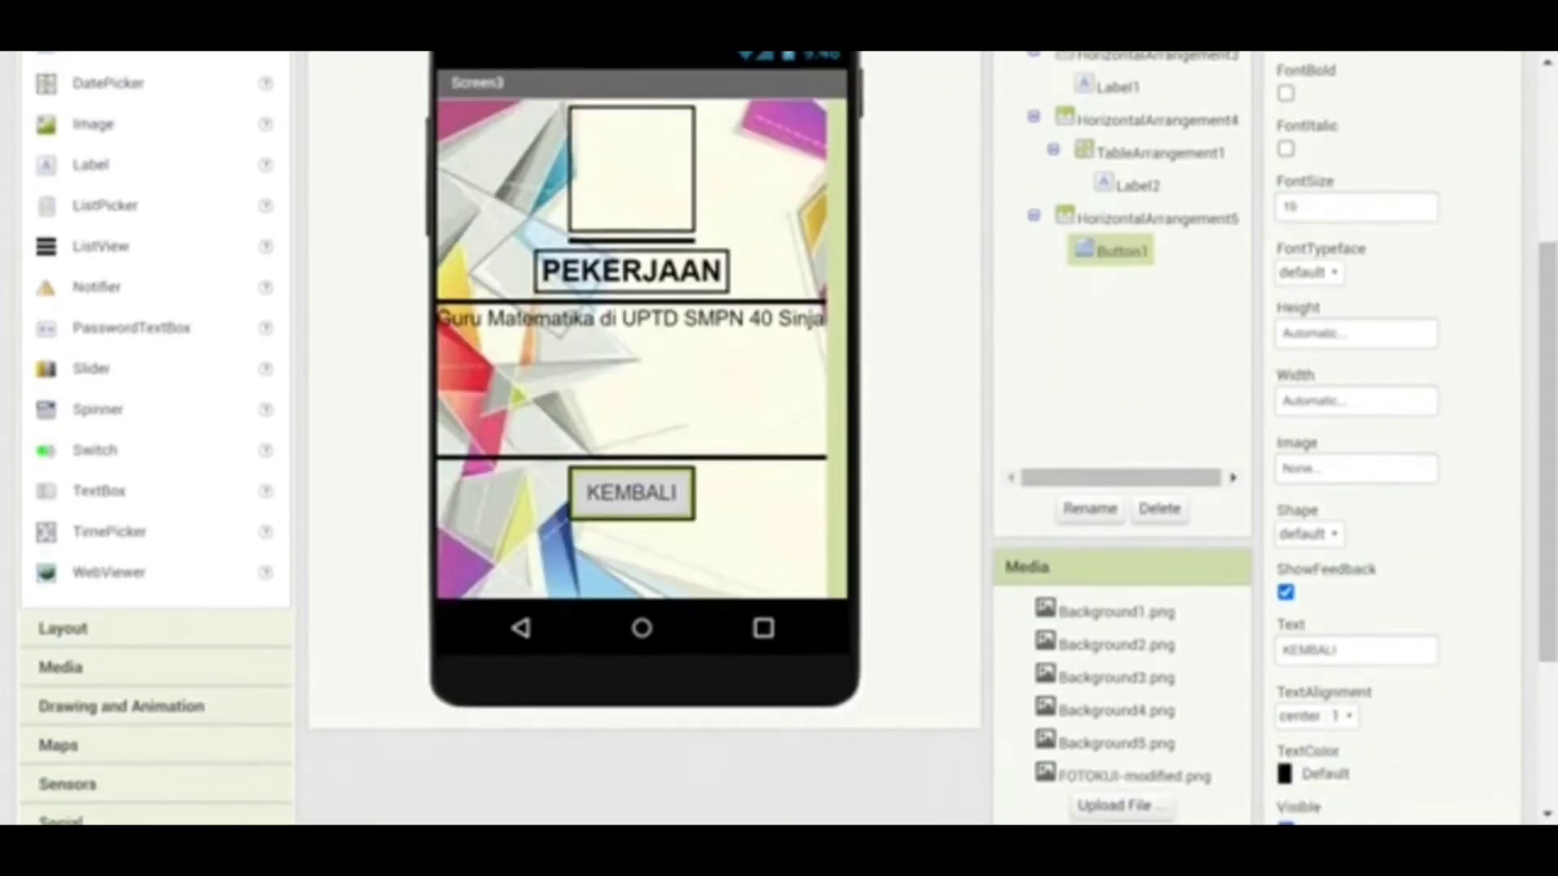
left_click(1314, 773)
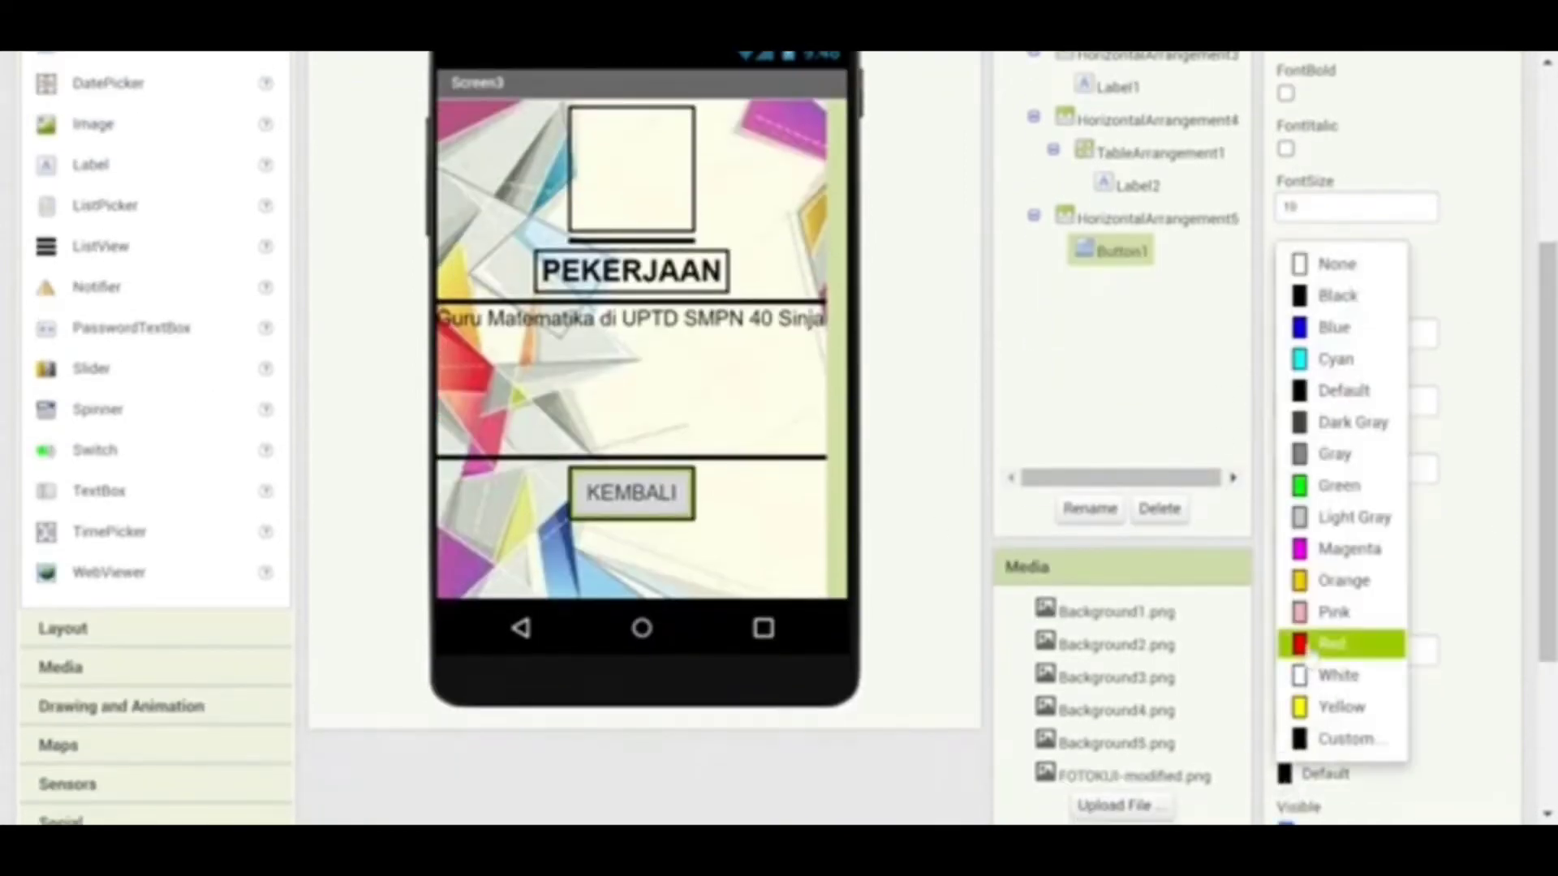
left_click(1331, 644)
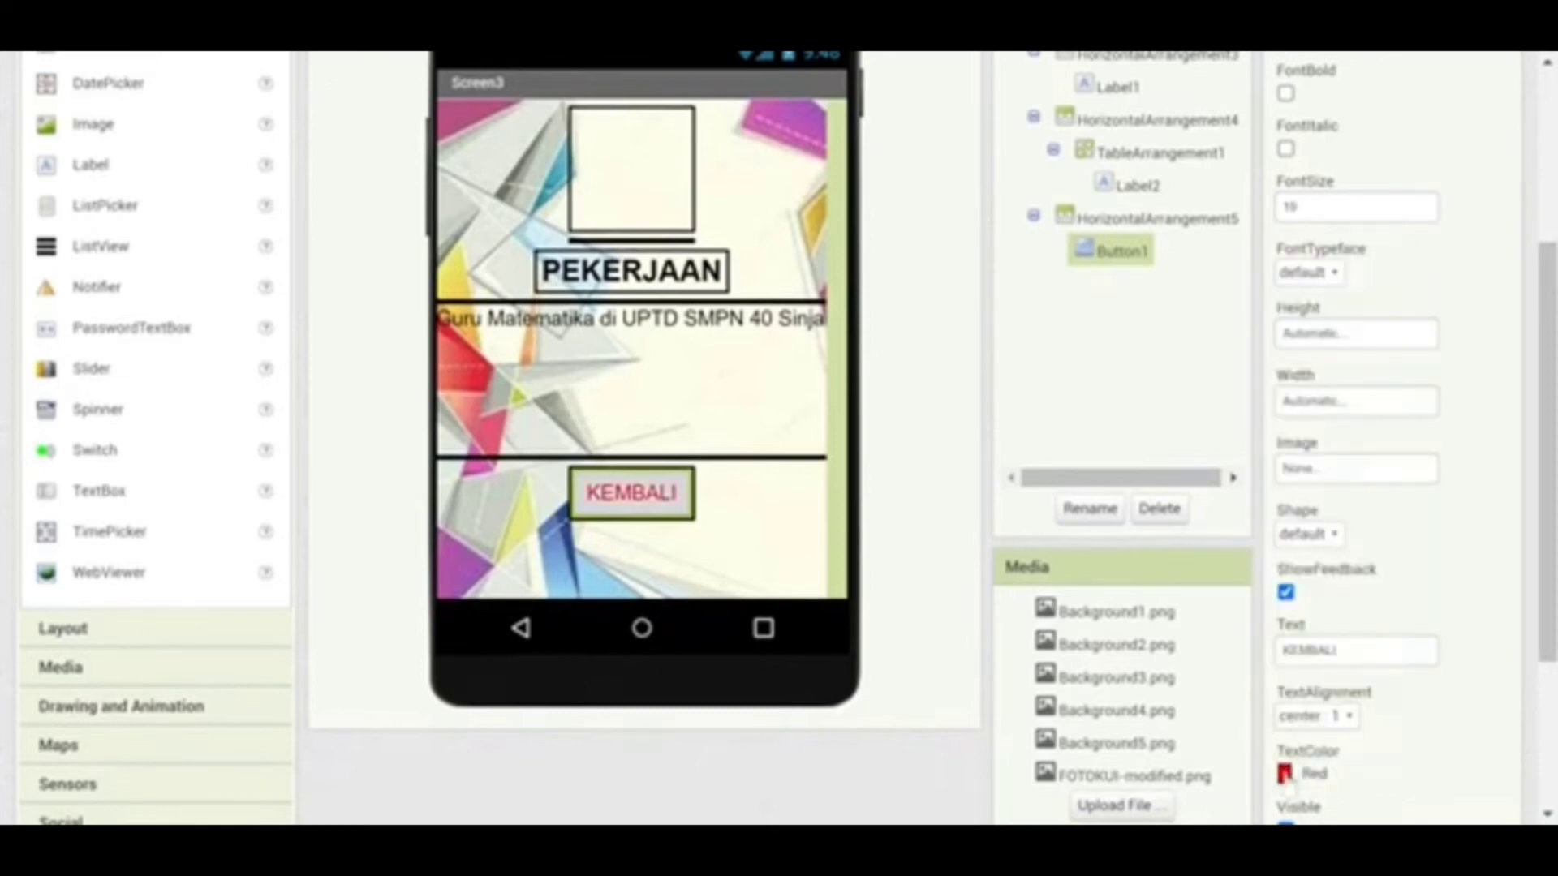
left_click(1288, 775)
left_click(1302, 676)
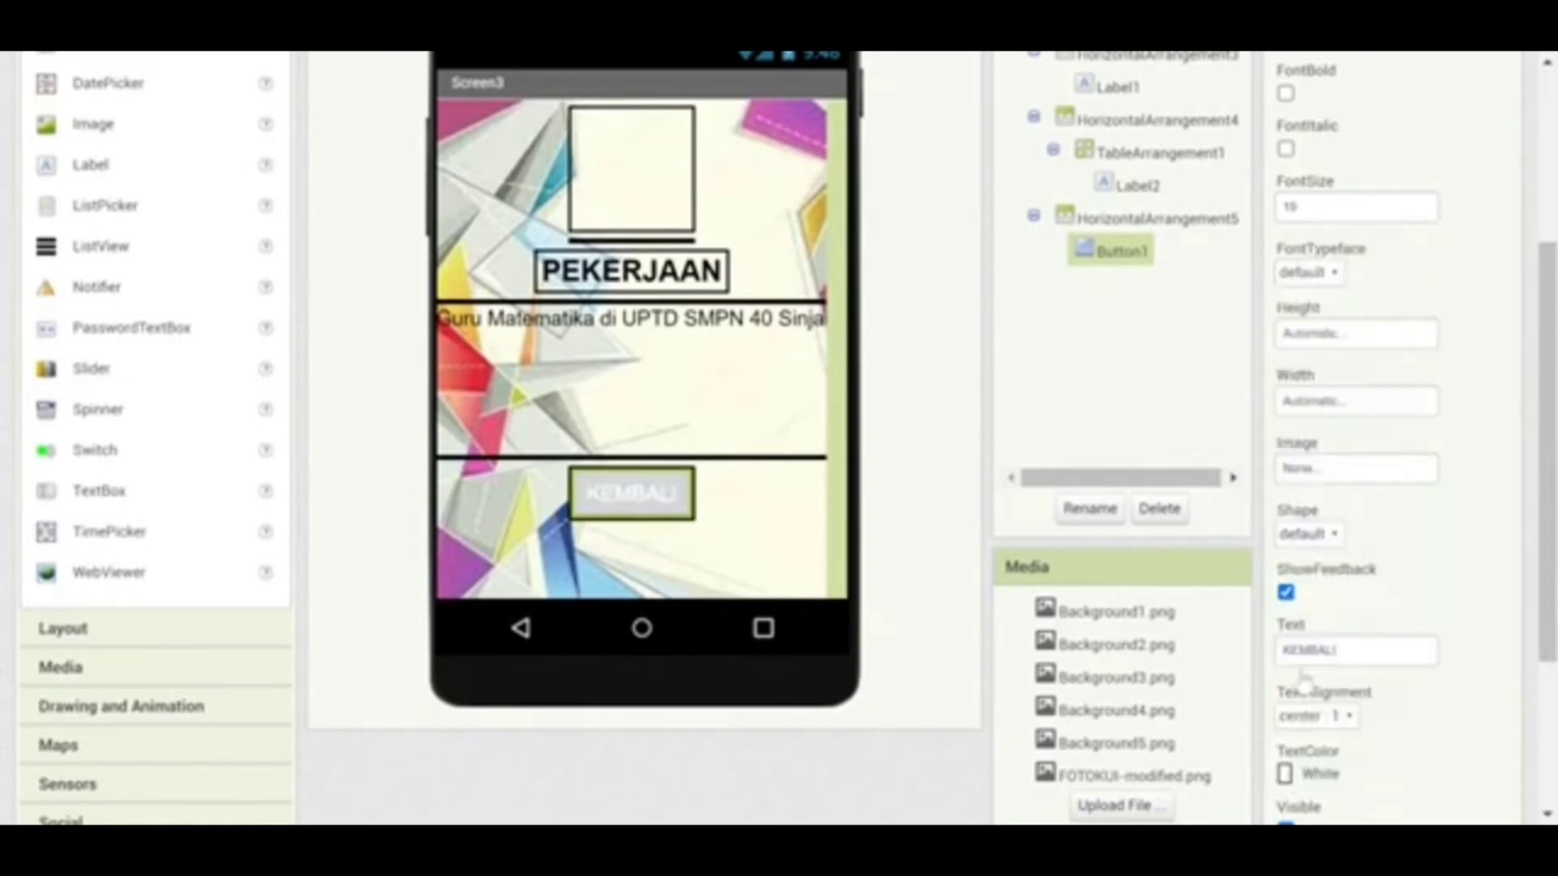
scroll(1551, 429, "up", 1)
scroll(1296, 171, "up", 3)
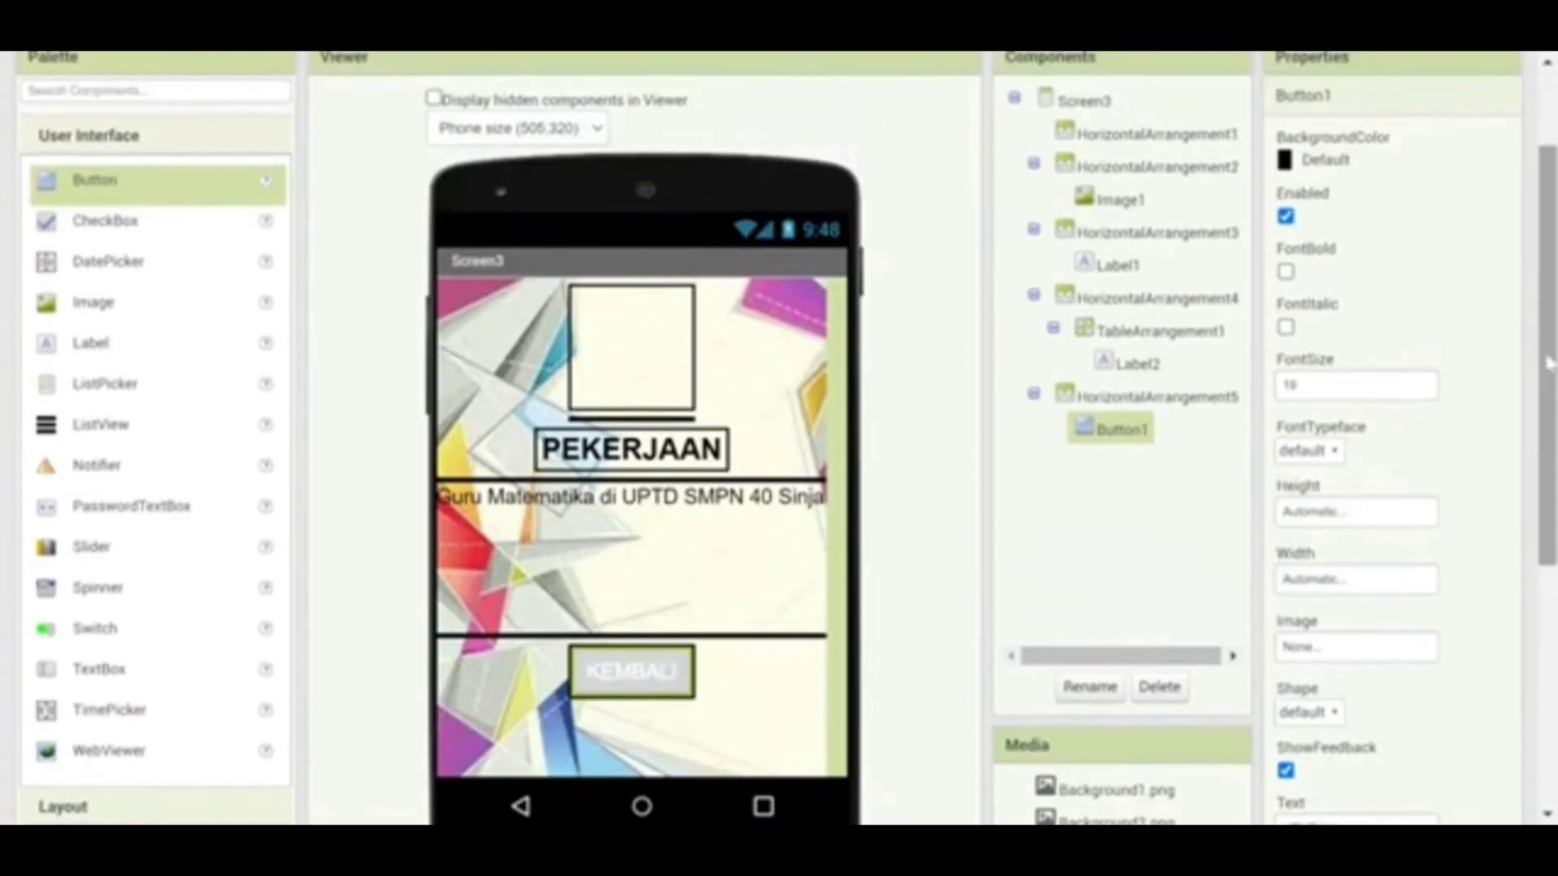
left_click(1288, 163)
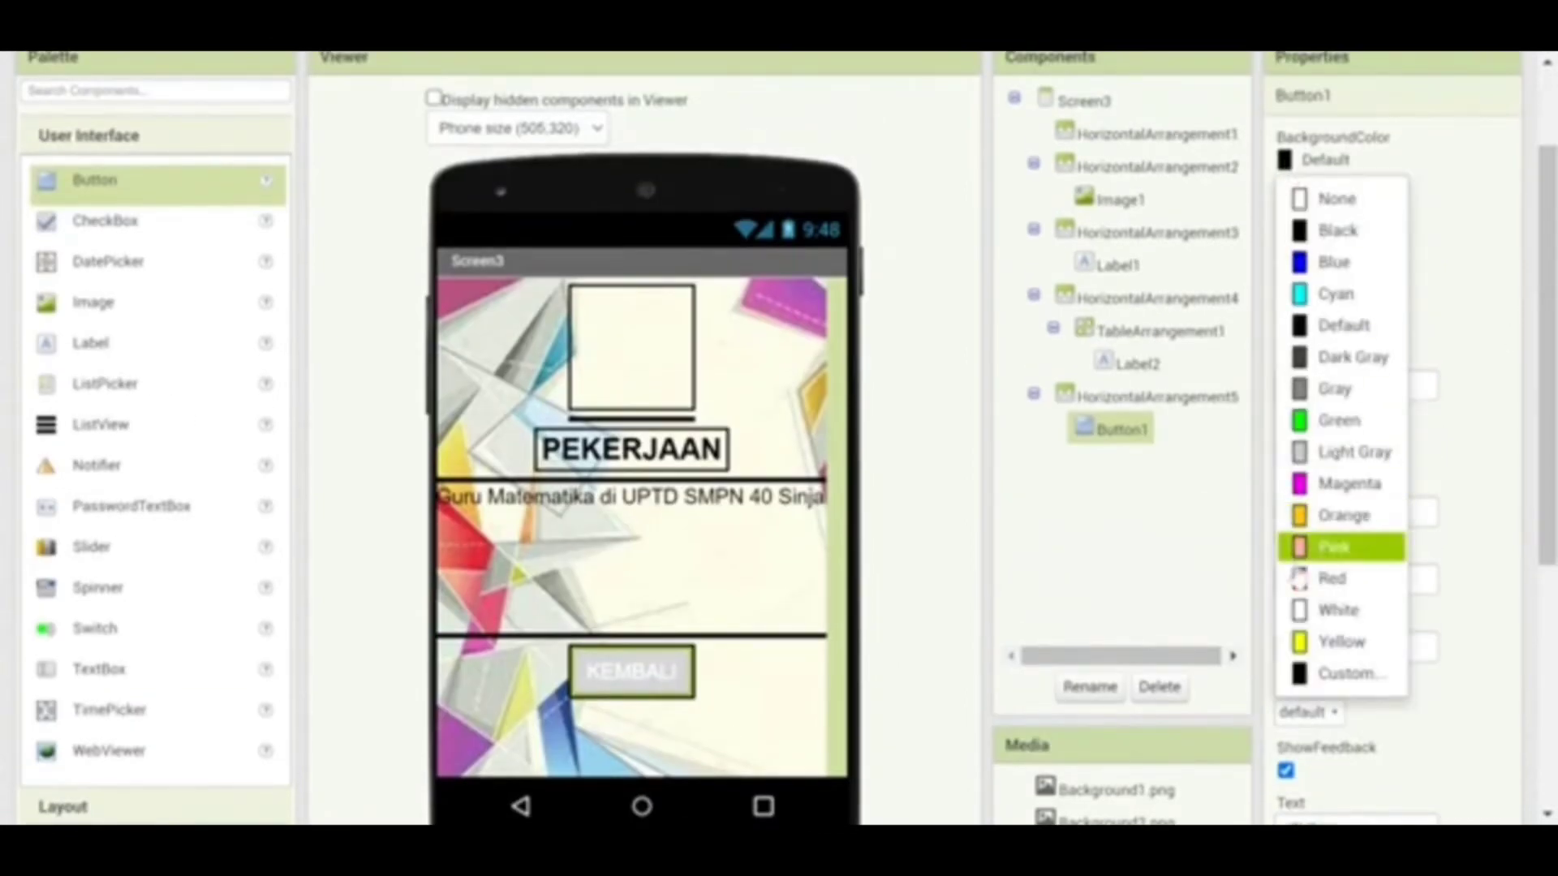
left_click(1299, 584)
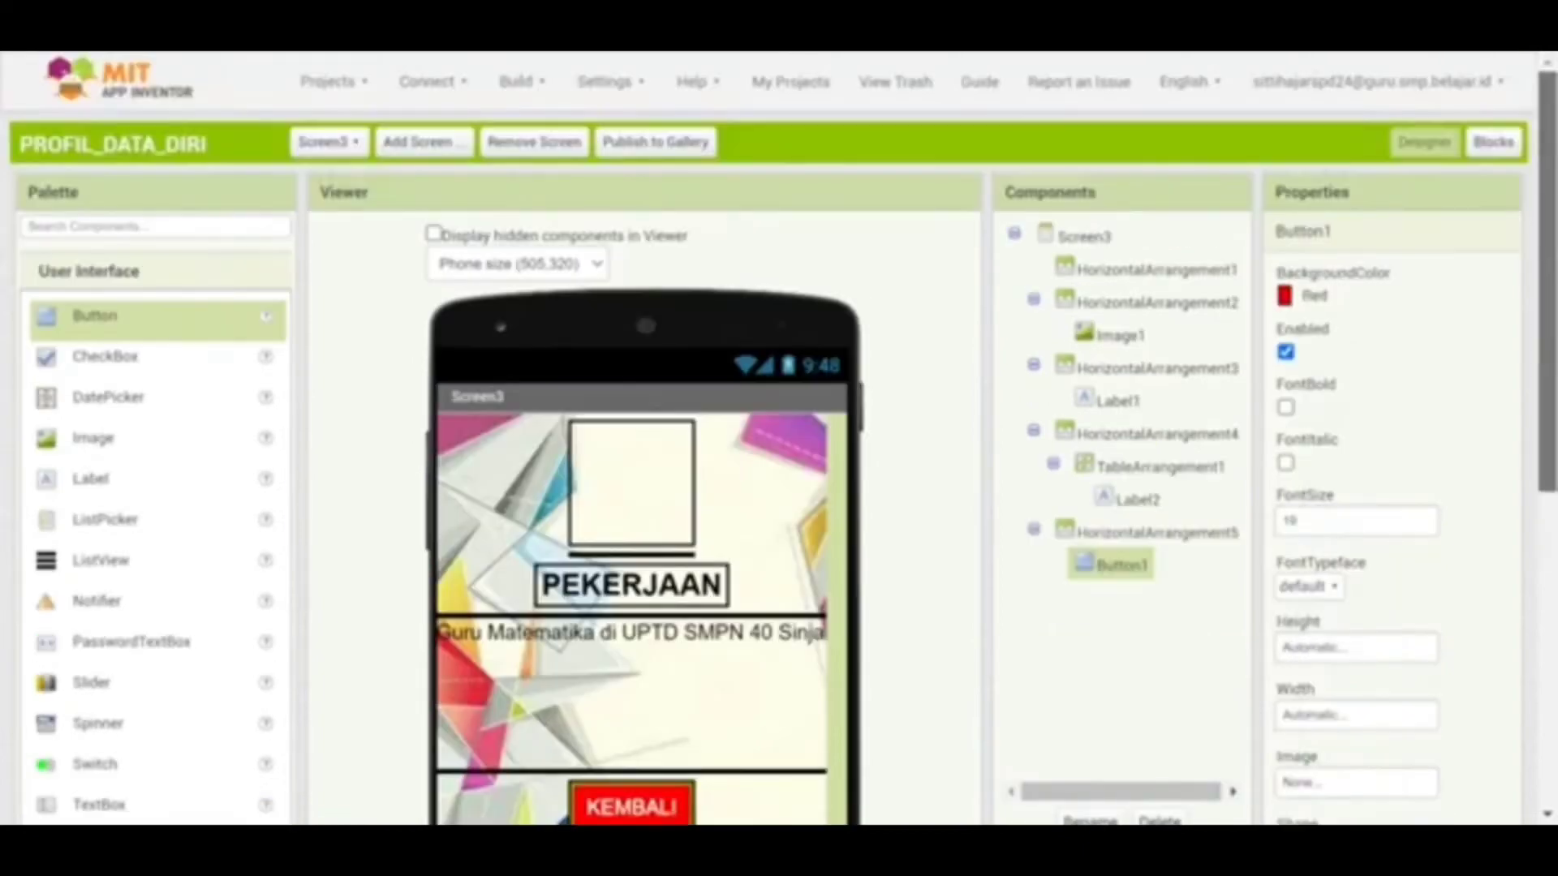
Add a new screen named Screen4 to the project
left_click_drag(1547, 219, 1547, 146)
left_click(454, 143)
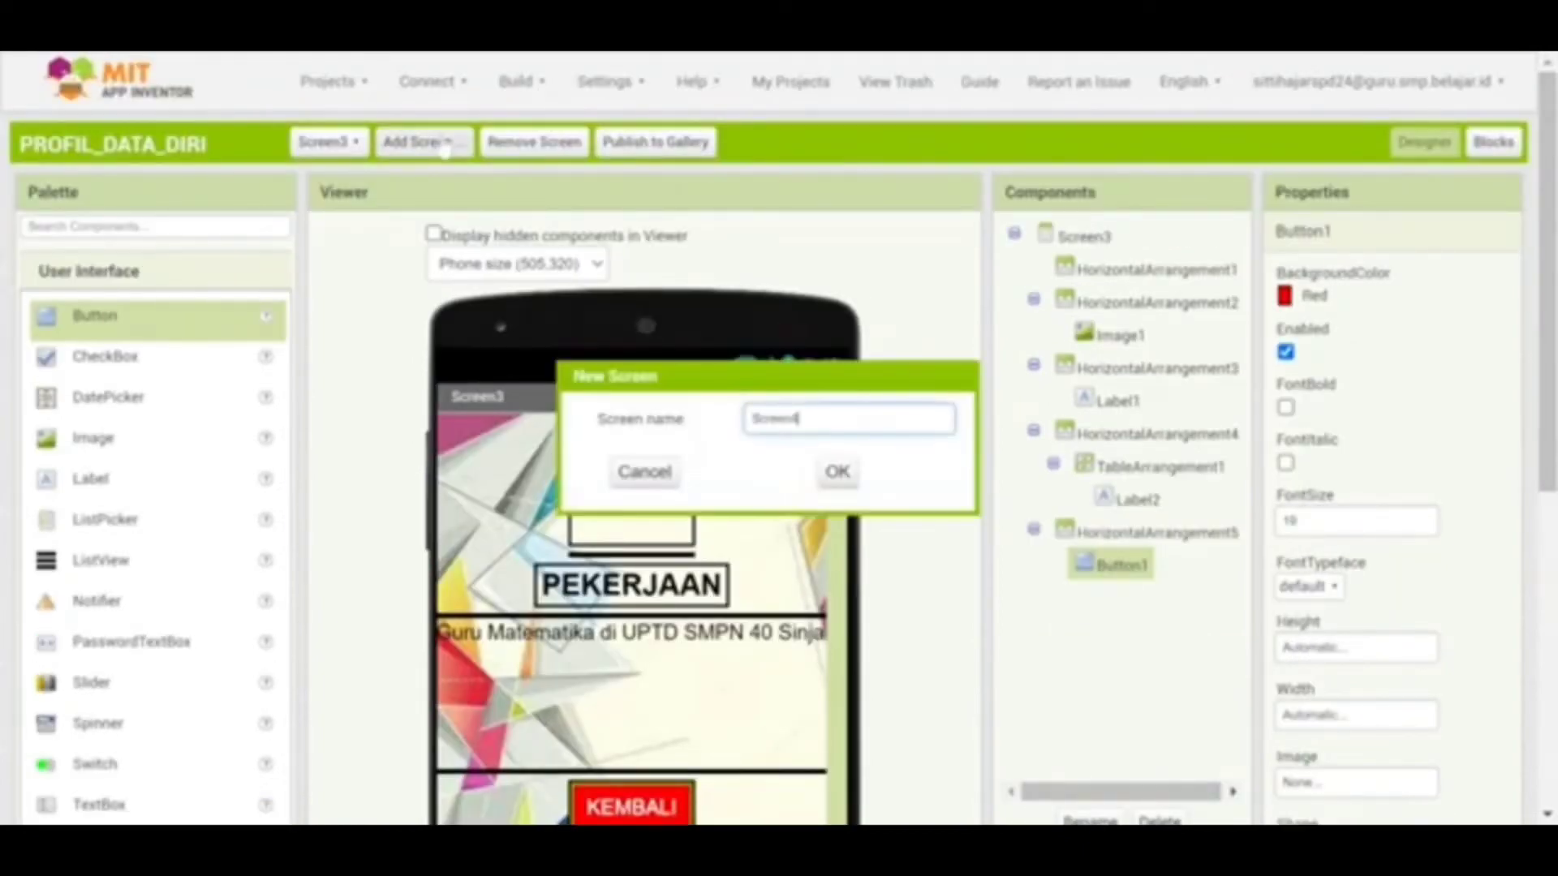
left_click(837, 471)
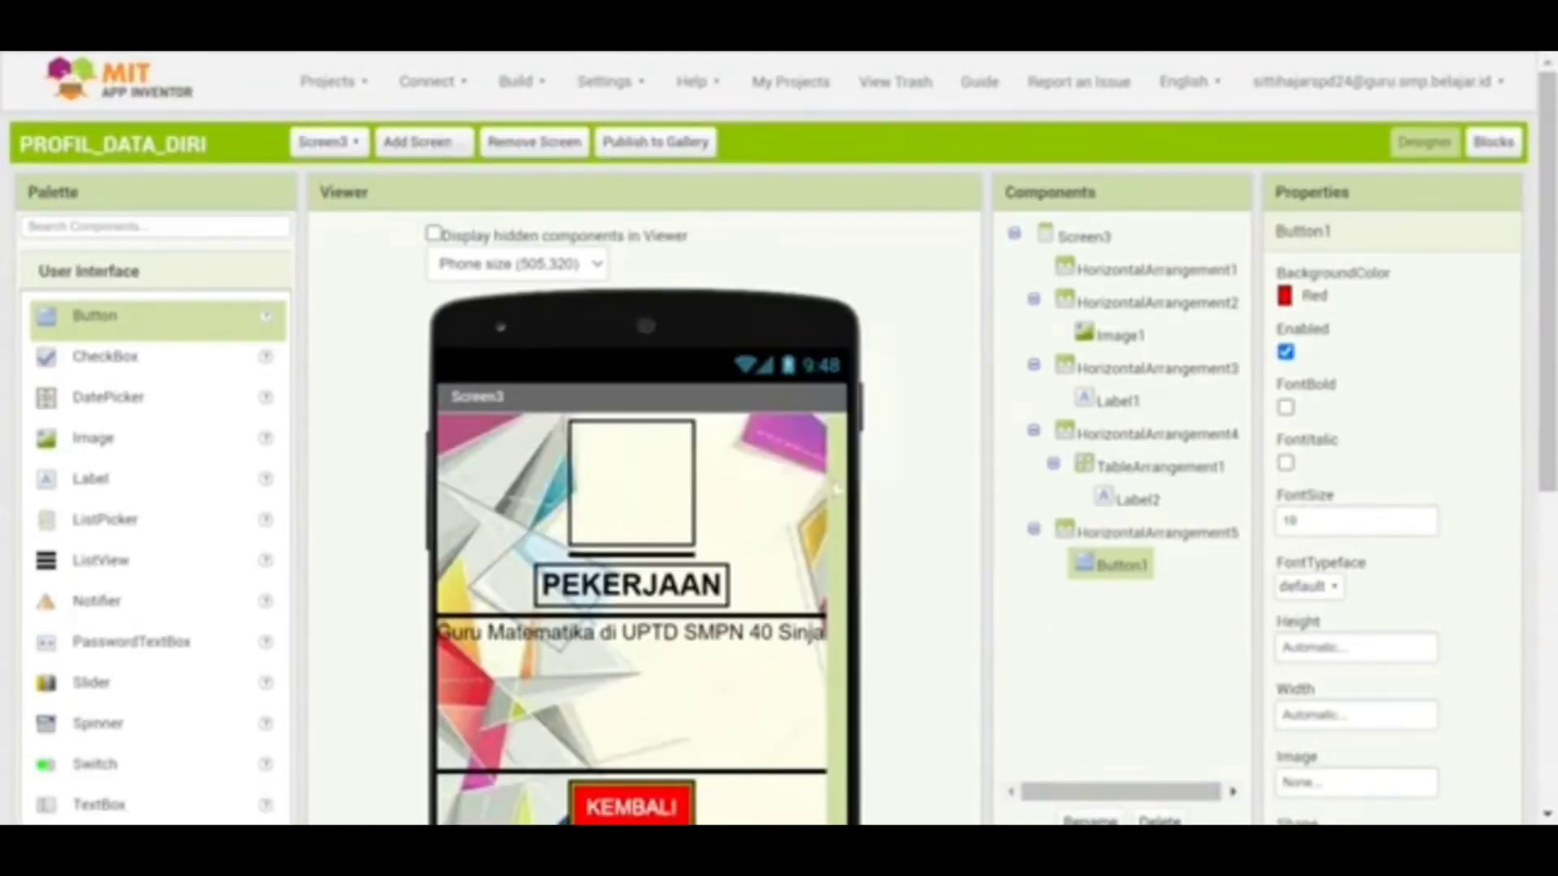
left_click(1136, 464)
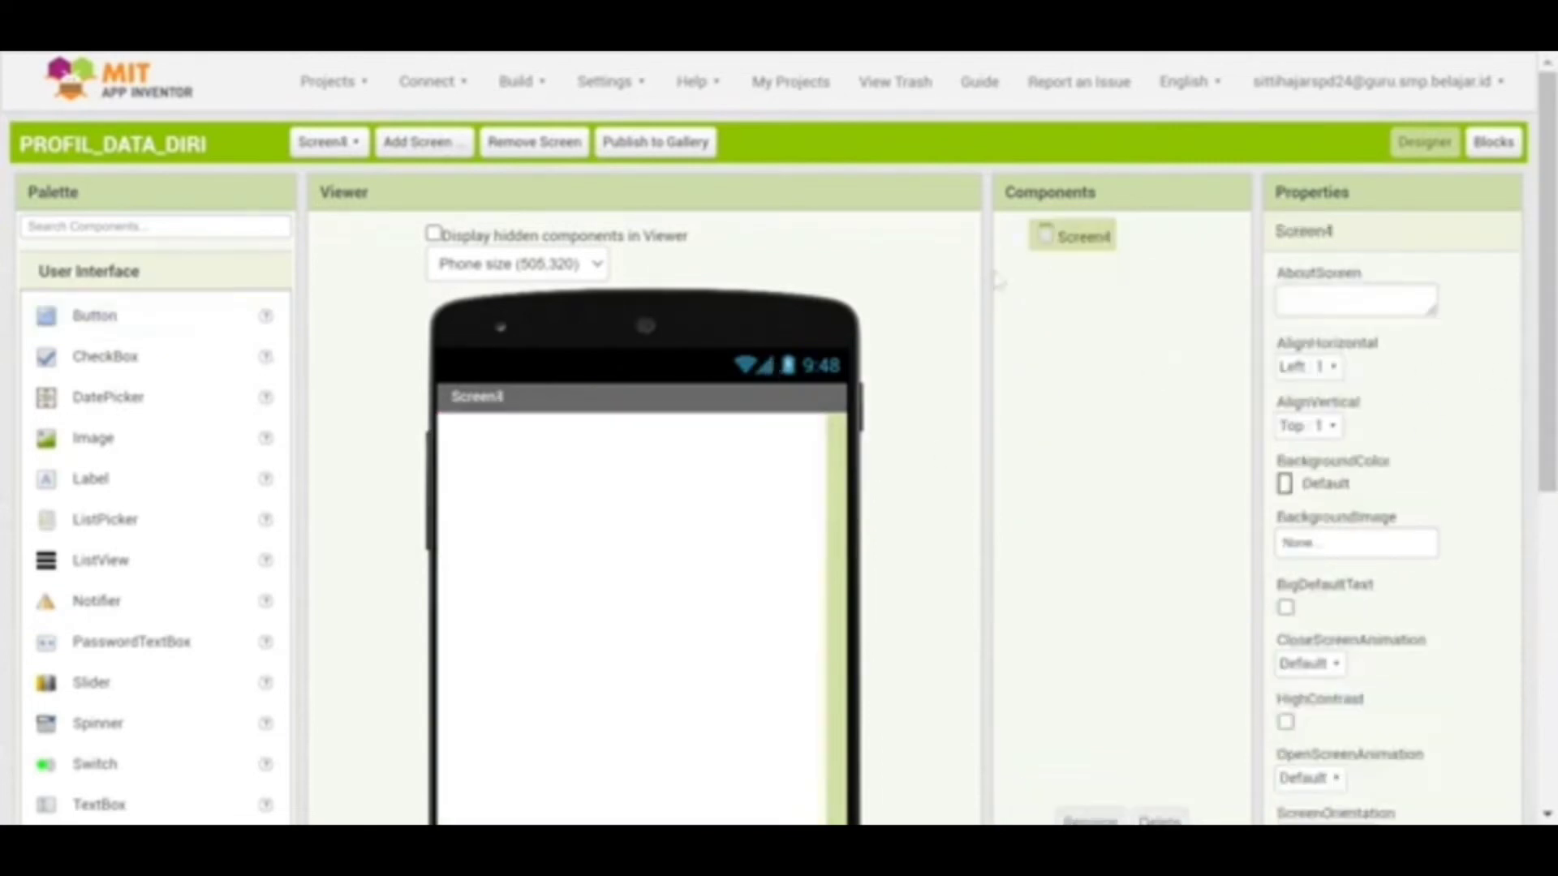
left_click_drag(1547, 276, 1547, 334)
Set Screen4's AlignHorizontal to Center : 3
left_click(1329, 264)
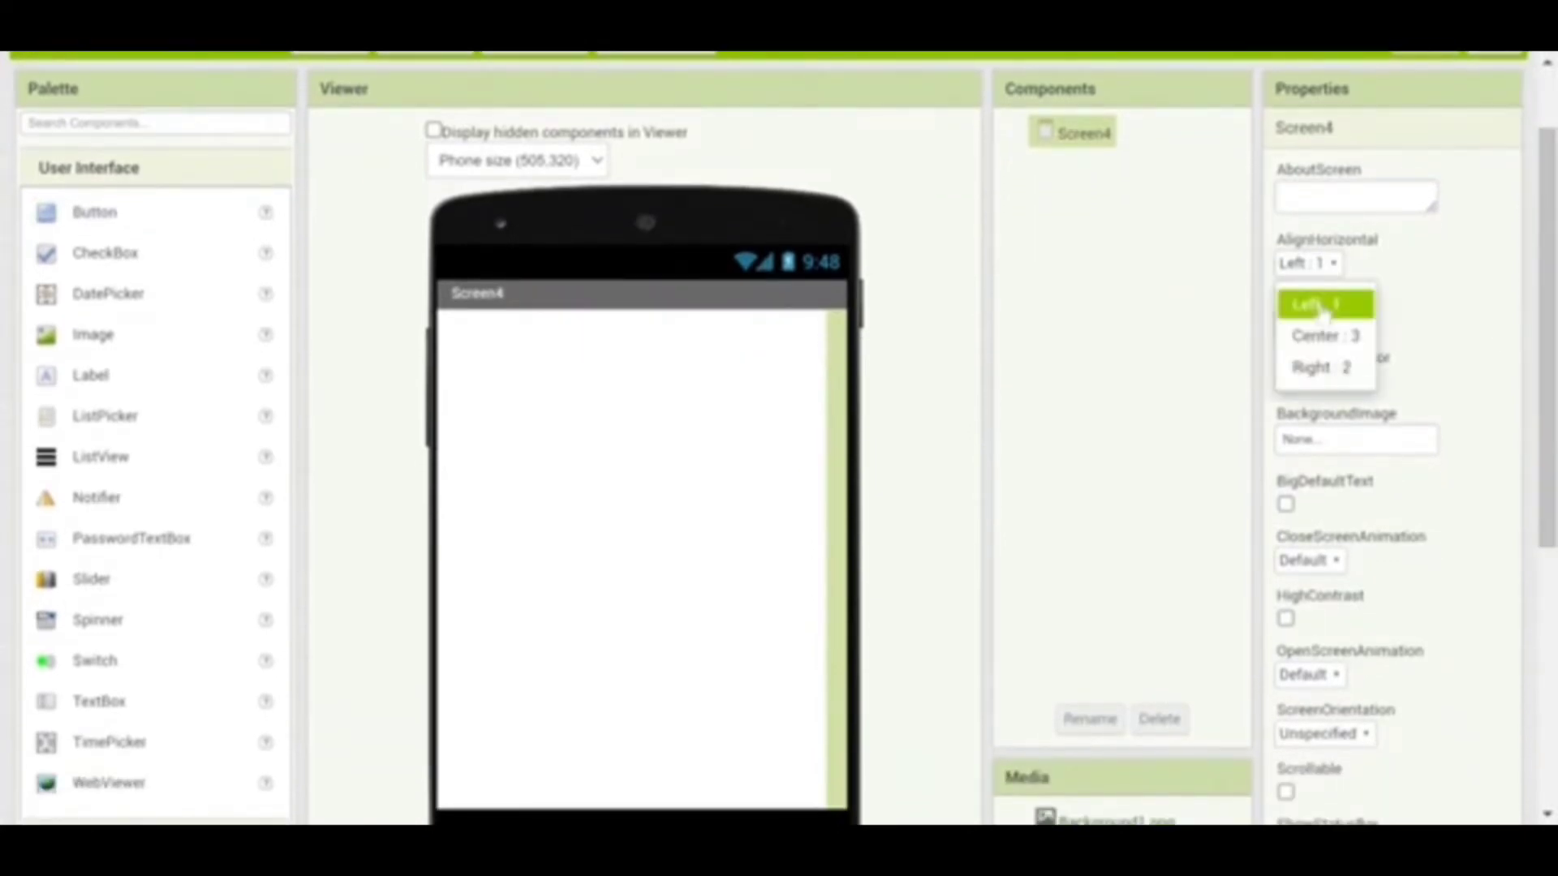
left_click(1324, 303)
left_click(1307, 262)
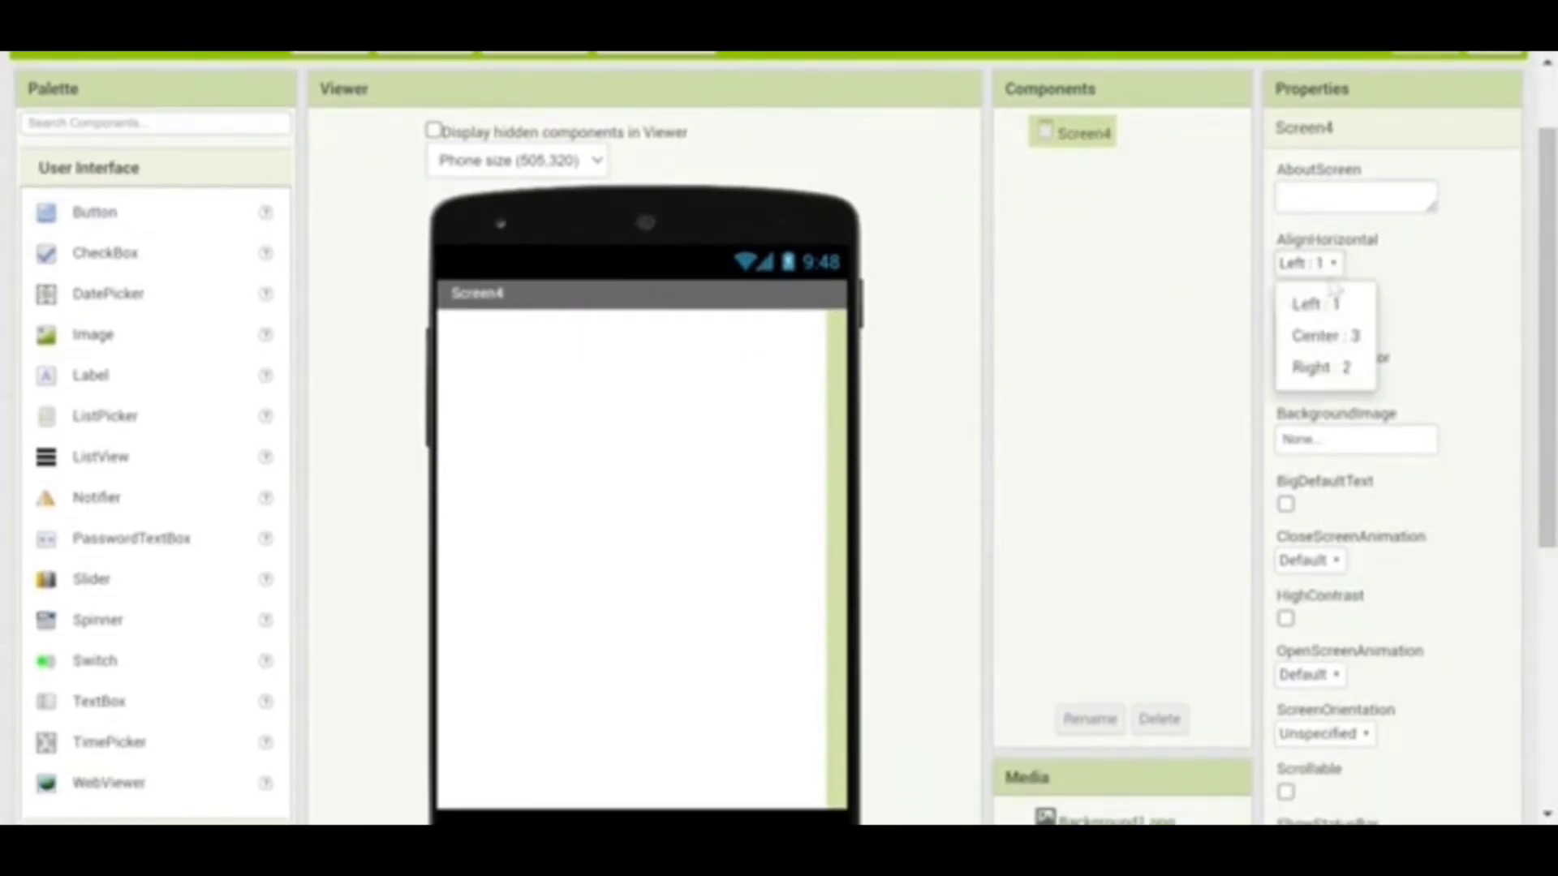
left_click(1322, 330)
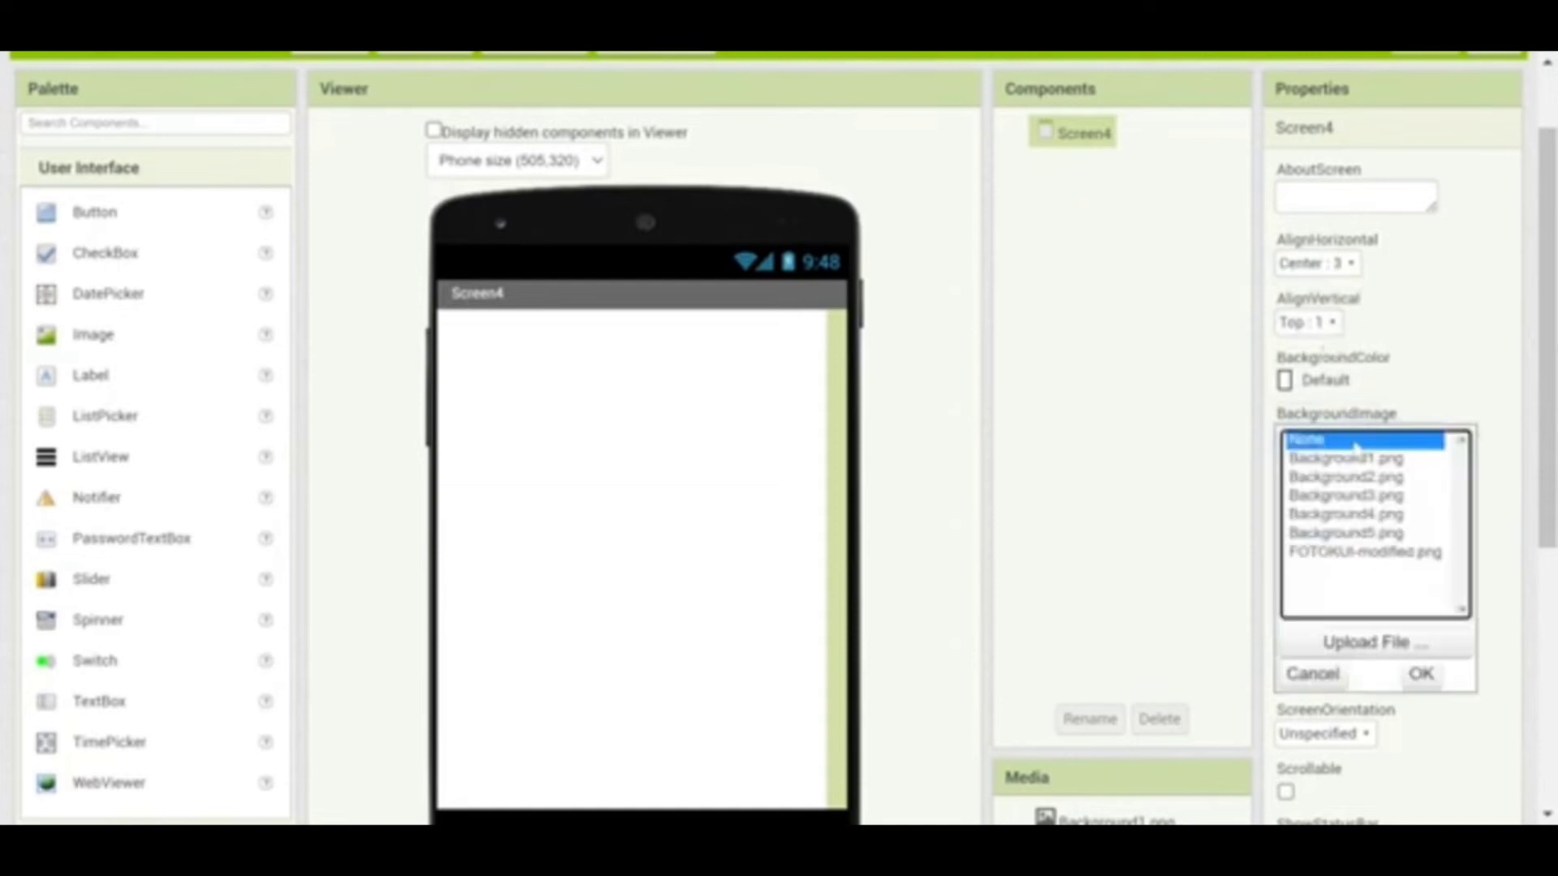
Set Background4.png as Screen4's background image
left_click(1360, 440)
left_click(1351, 514)
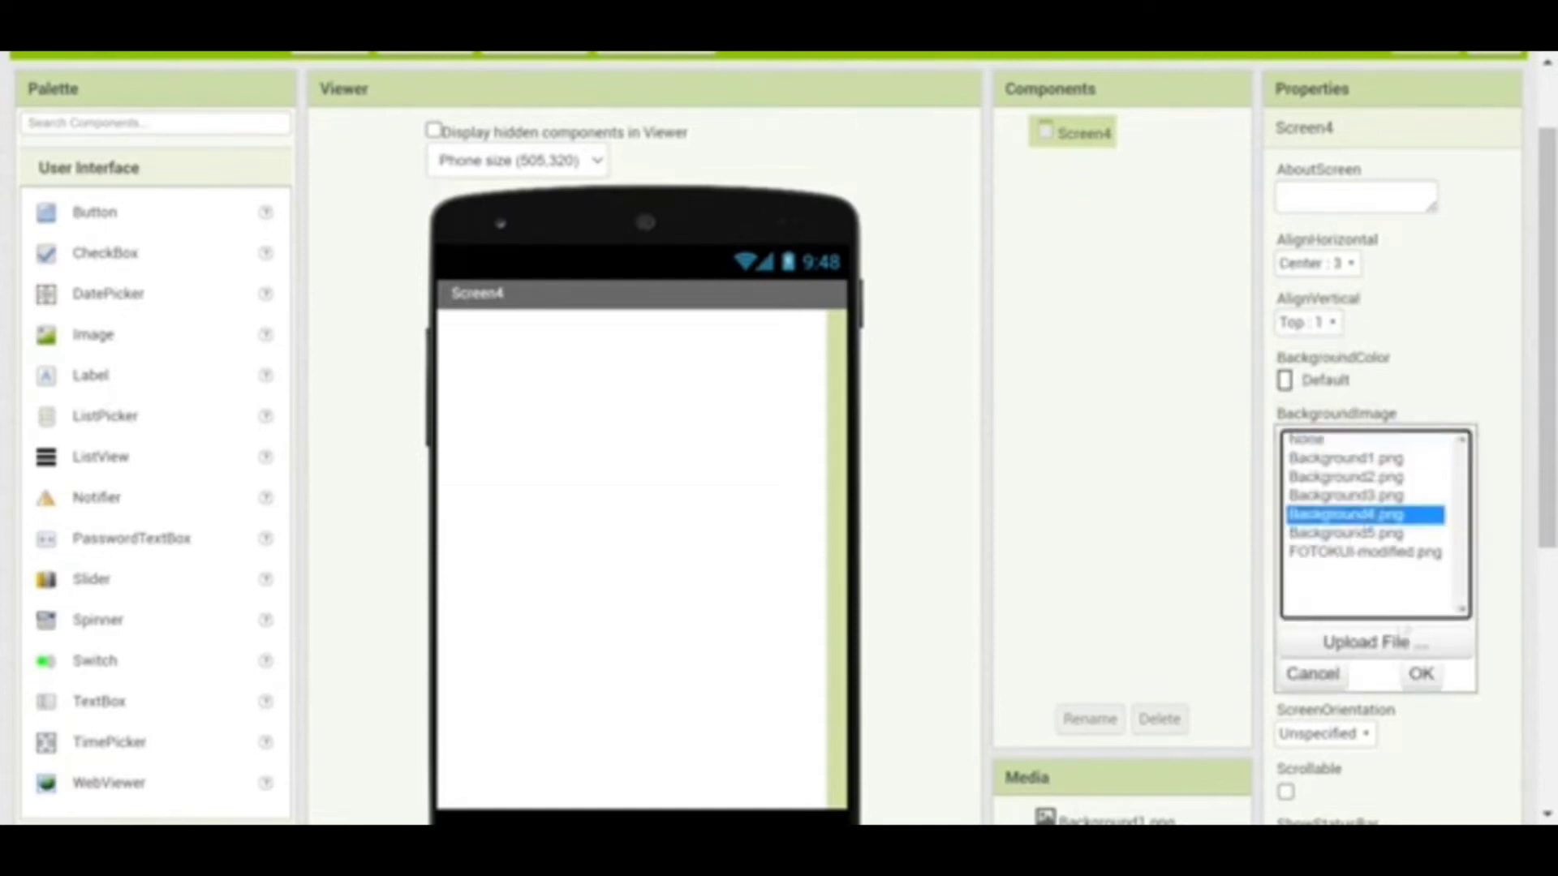
left_click(1393, 648)
scroll(1014, 434, "down", 1)
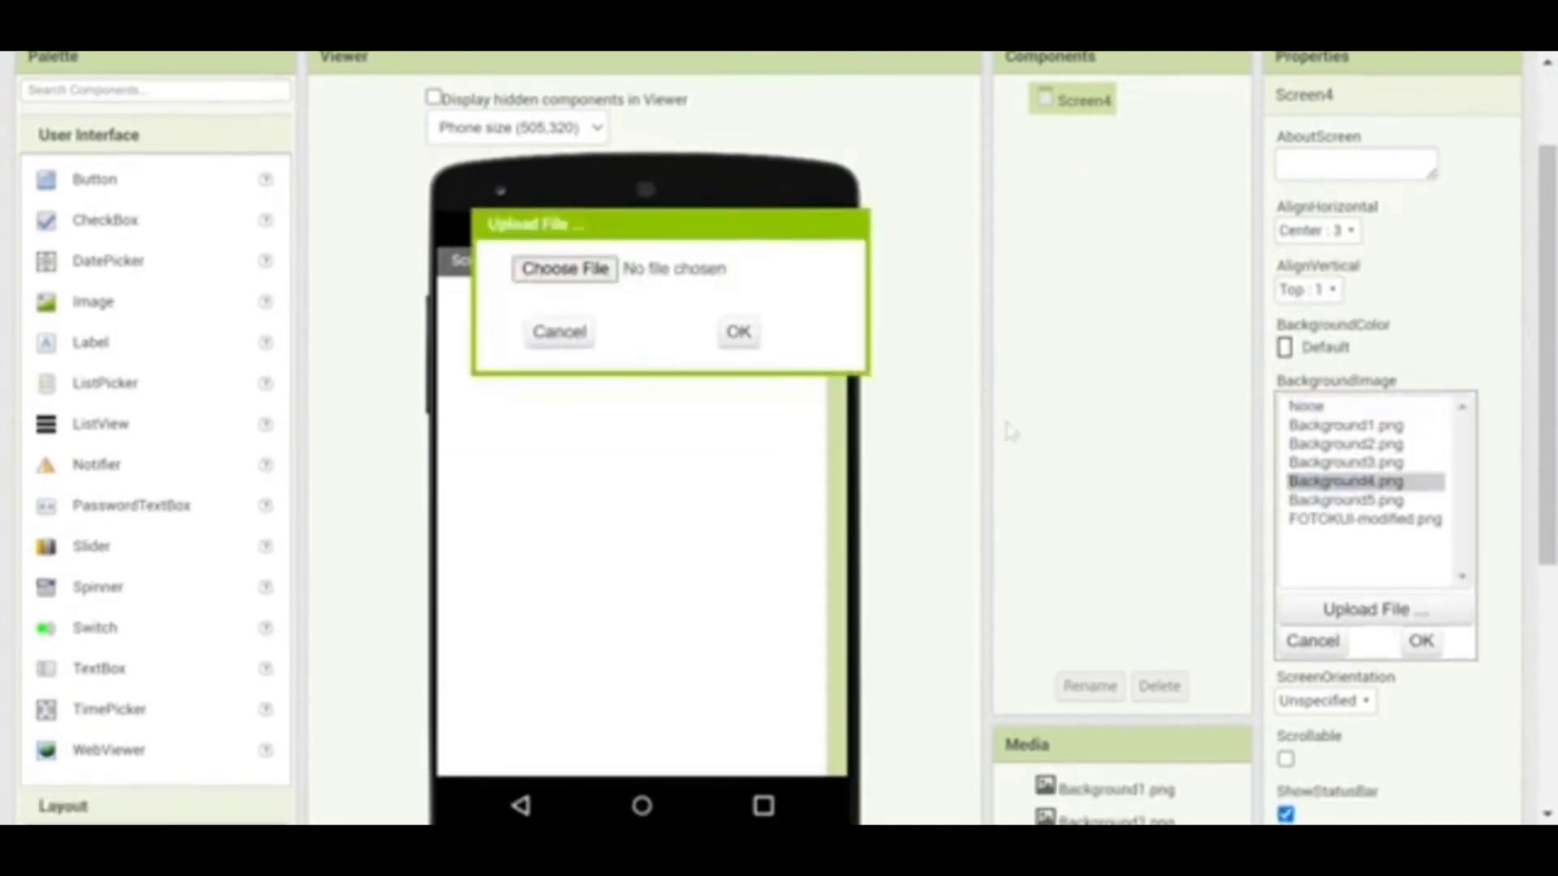
left_click(559, 333)
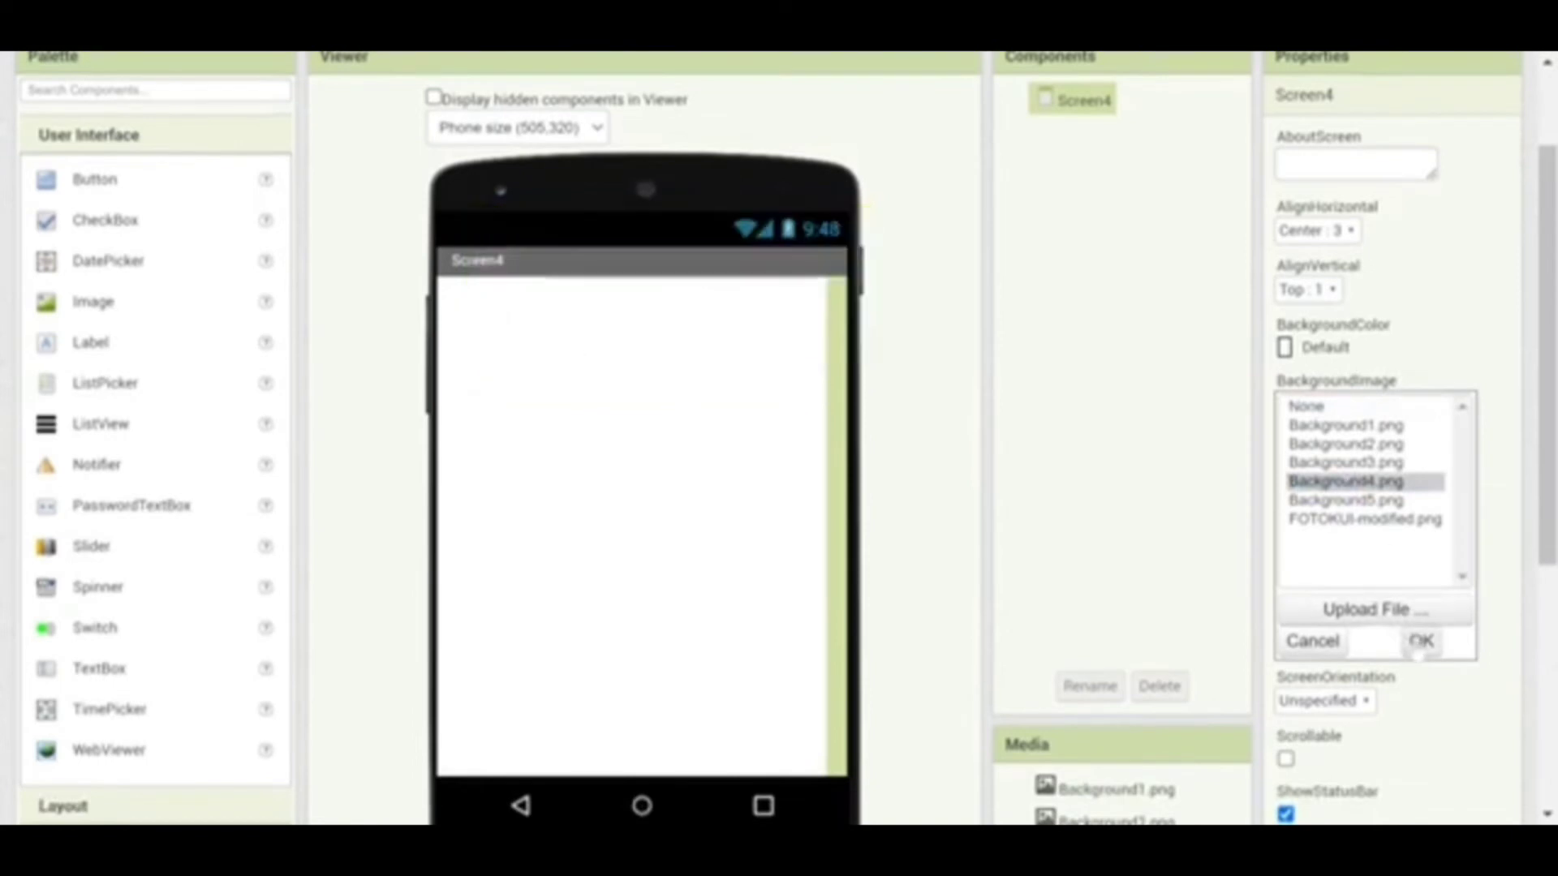
left_click(1420, 641)
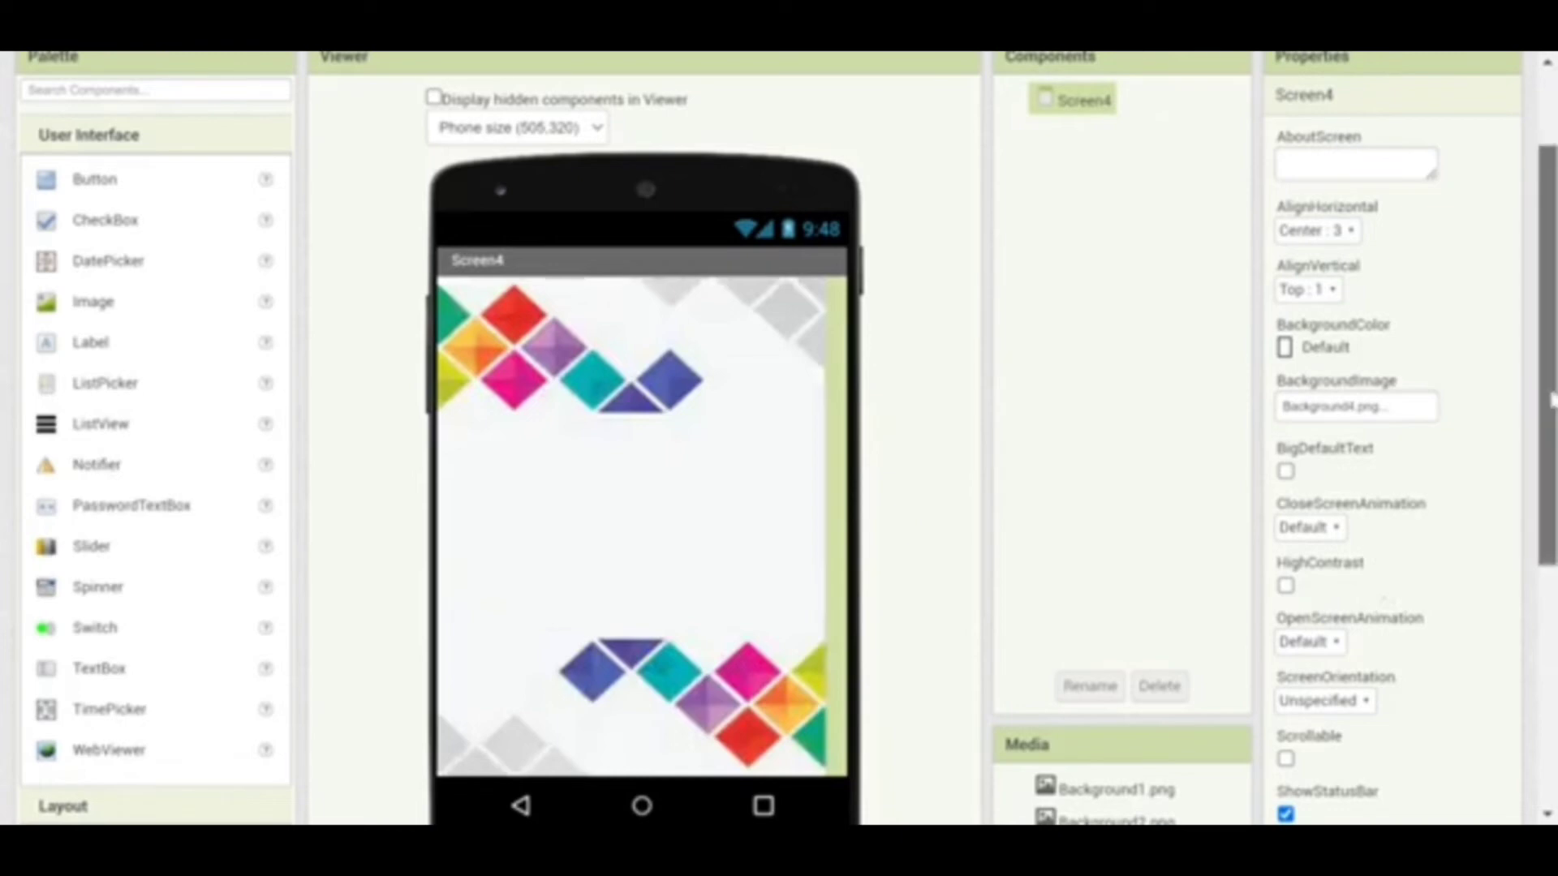
mouse_move(1550, 400)
left_mouse_down()
mouse_move(1550, 541)
mouse_move(1548, 385)
left_mouse_up()
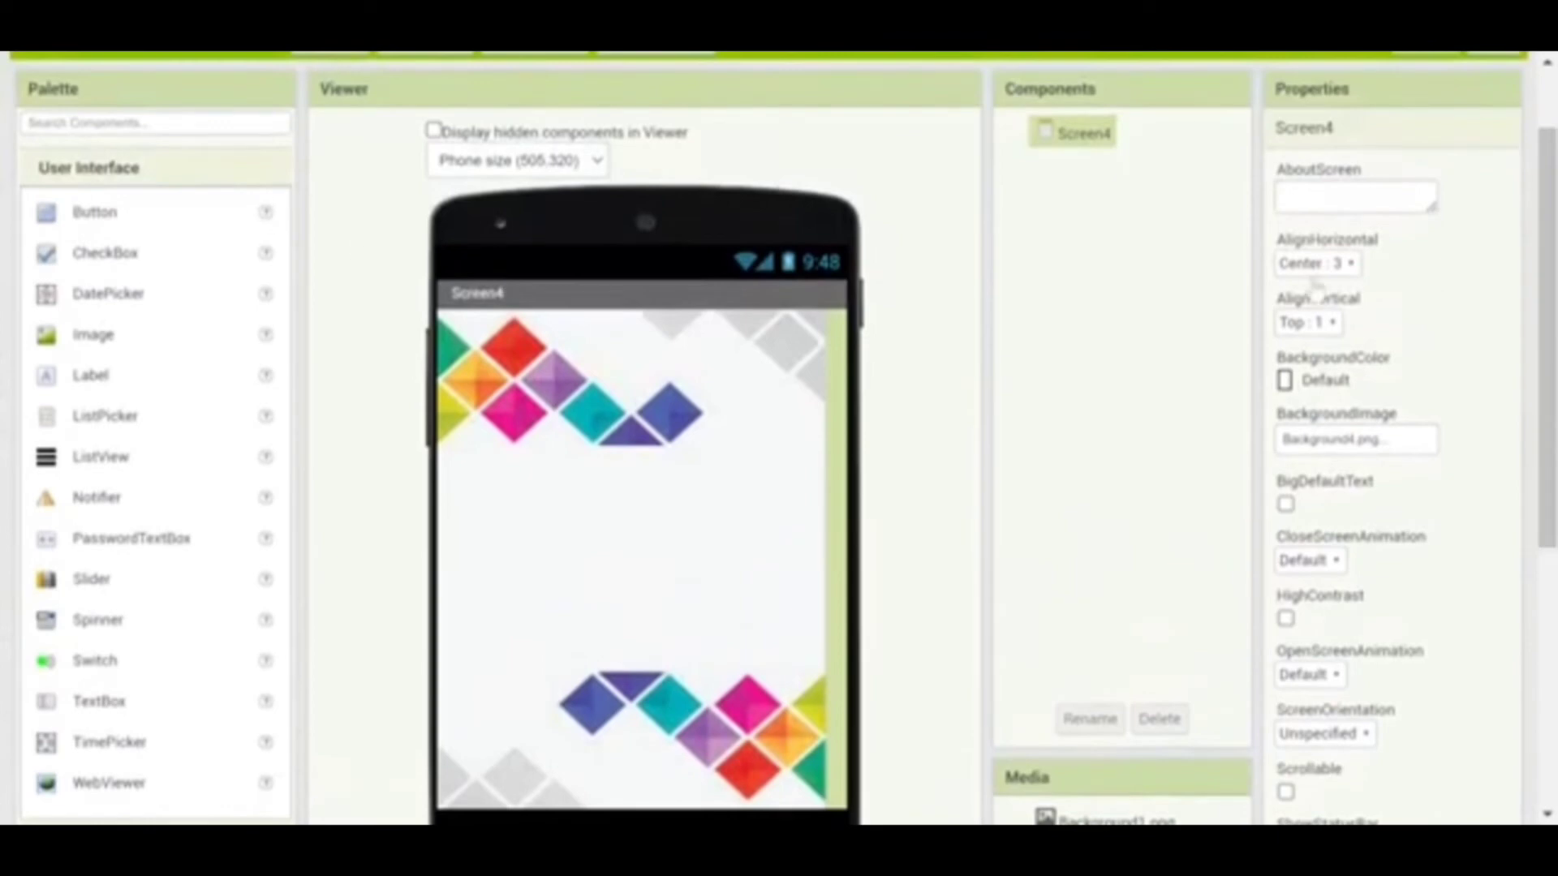
left_click_drag(1548, 209, 1548, 271)
Drop HorizontalArrangement1 through 4 onto Screen4, stacked one below another
left_click(128, 726)
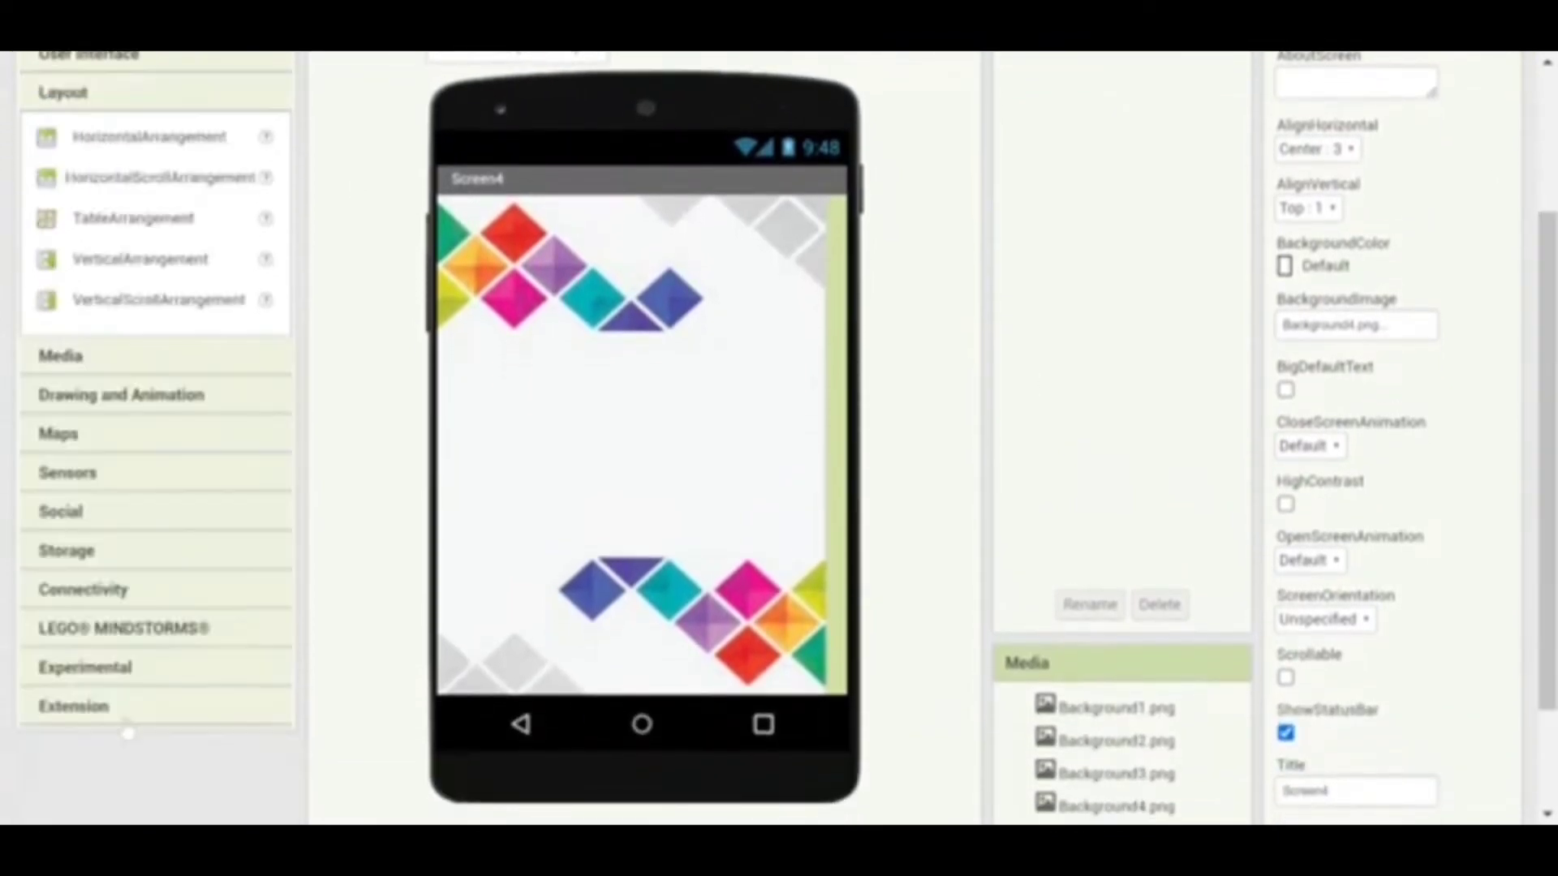
left_click_drag(142, 150, 629, 261)
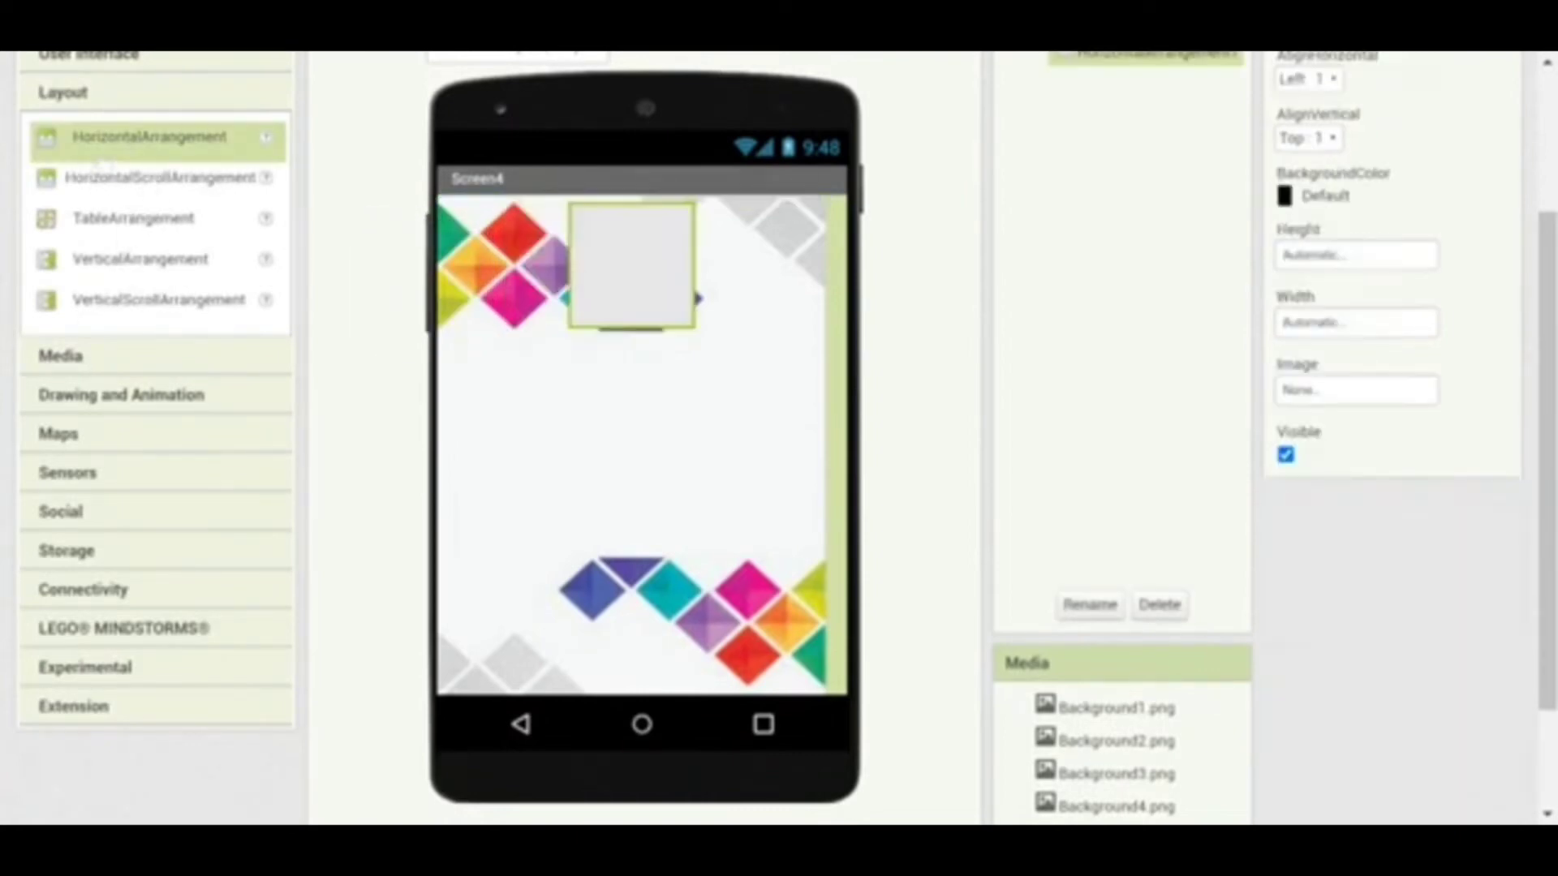
left_click_drag(103, 159, 619, 397)
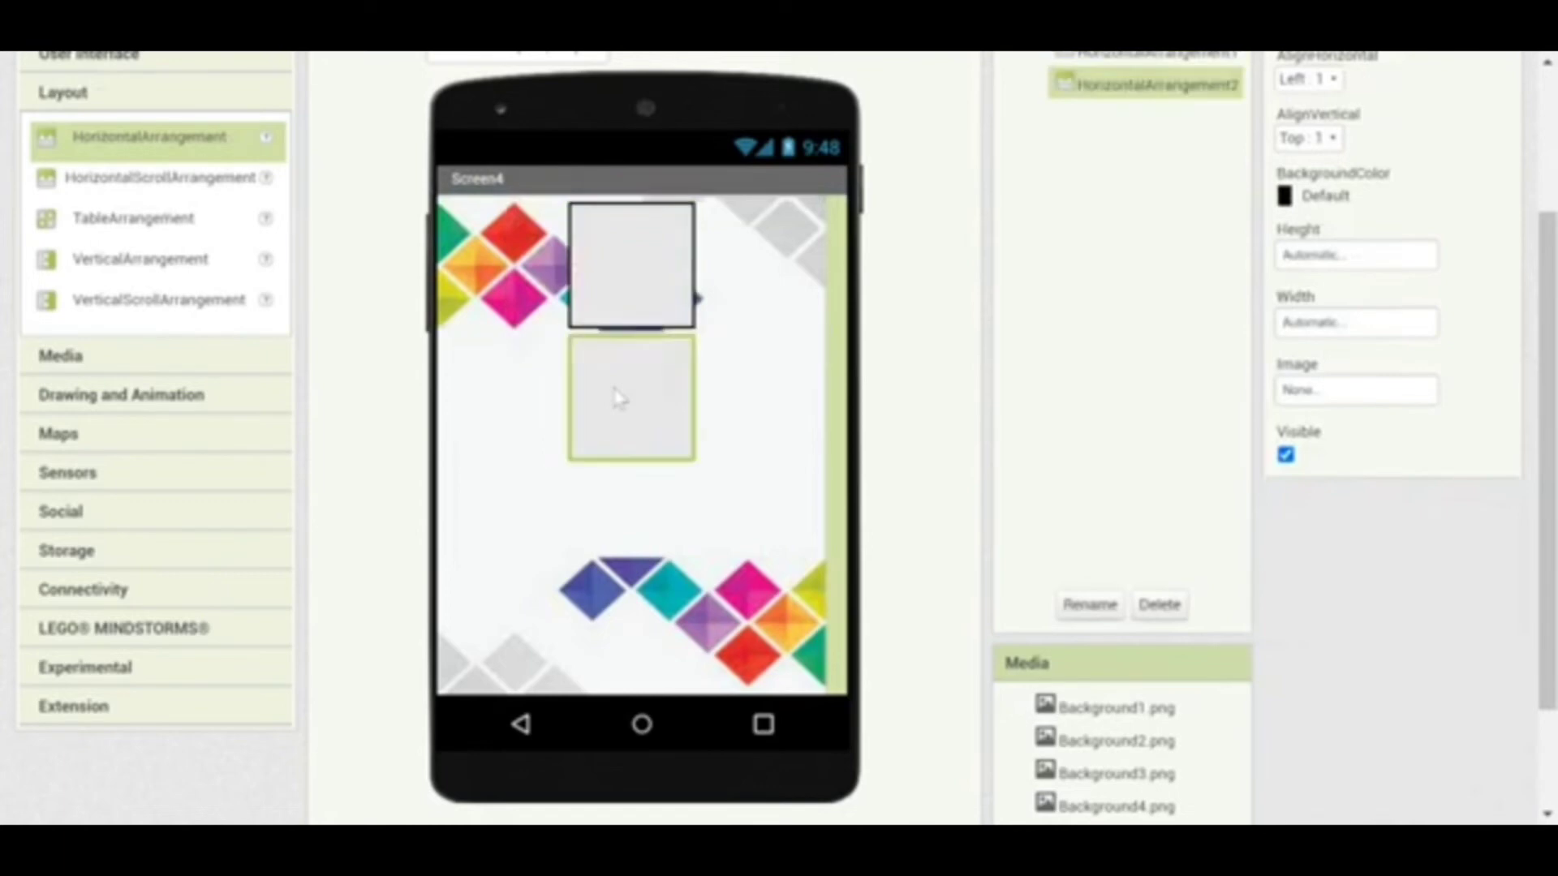
left_click_drag(160, 154, 636, 518)
left_click_drag(171, 155, 647, 650)
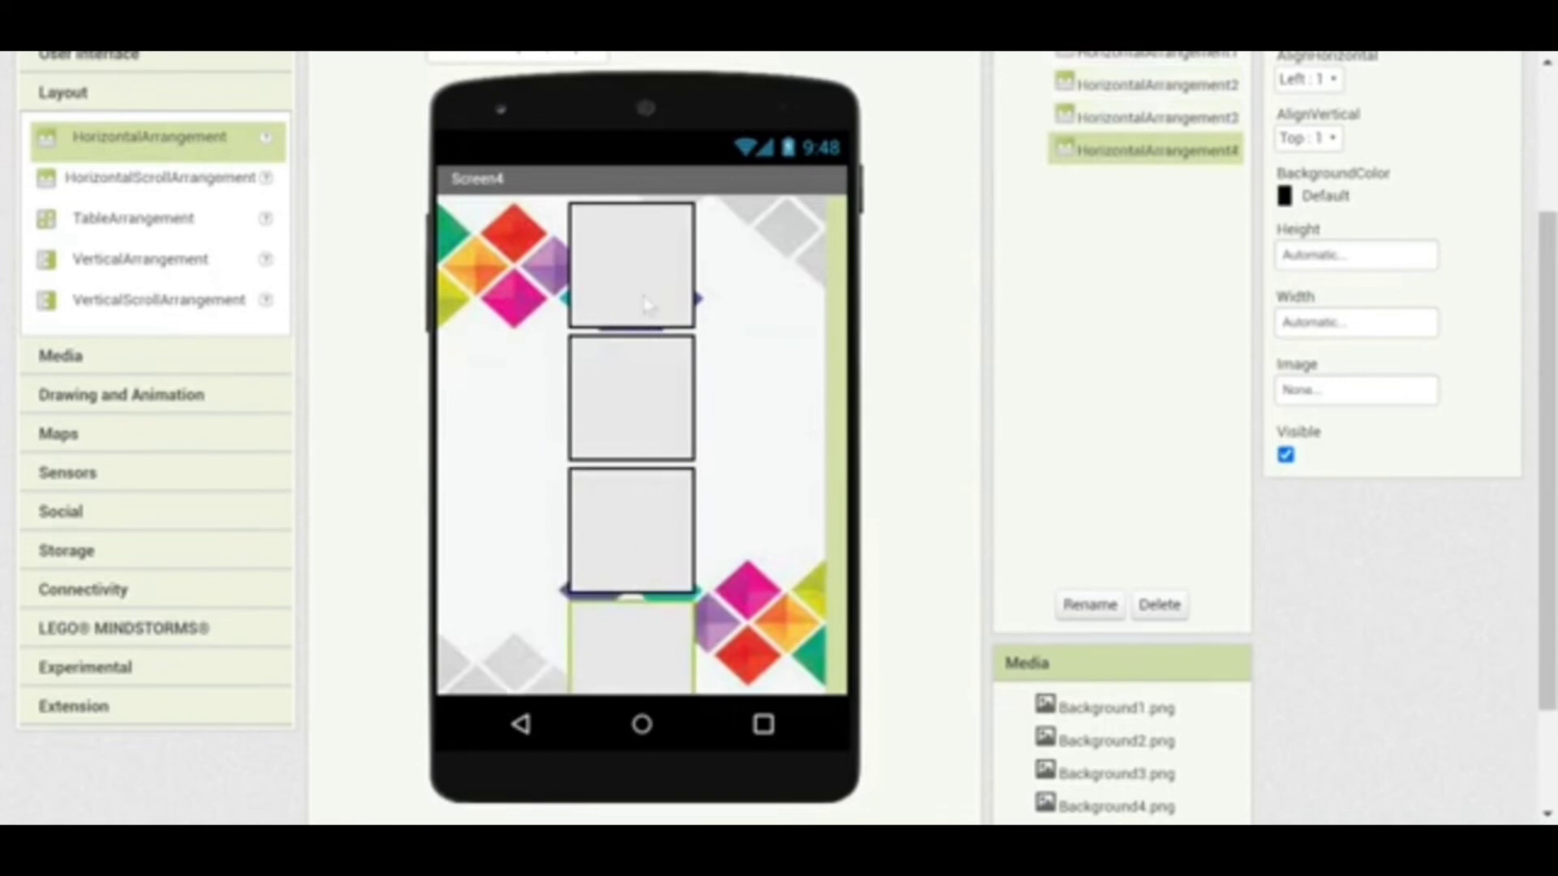
left_click(613, 252)
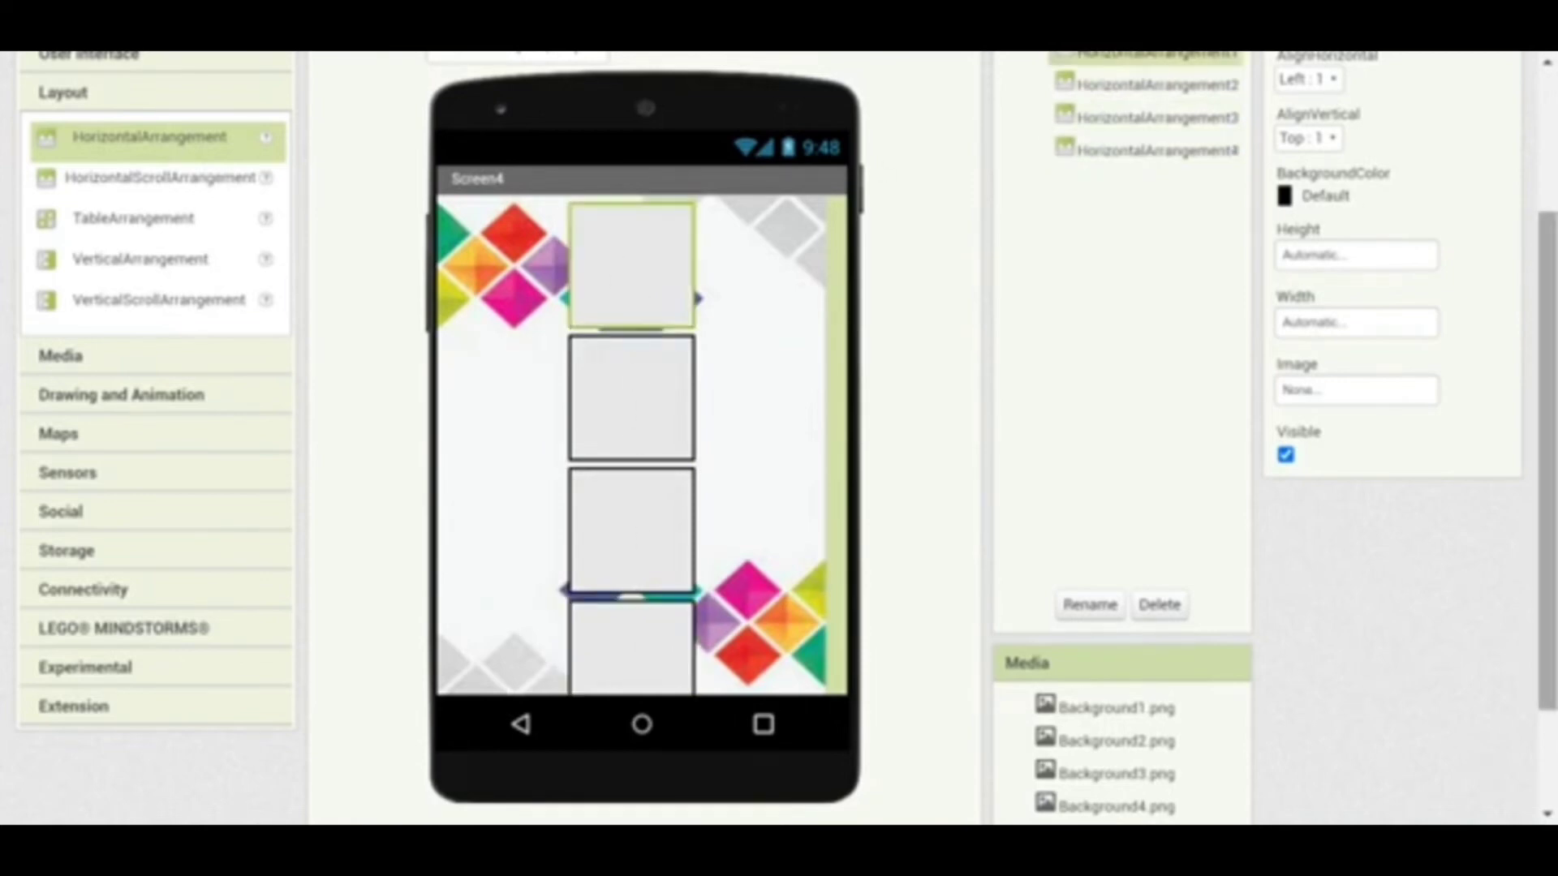
left_click_drag(1541, 275, 1539, 202)
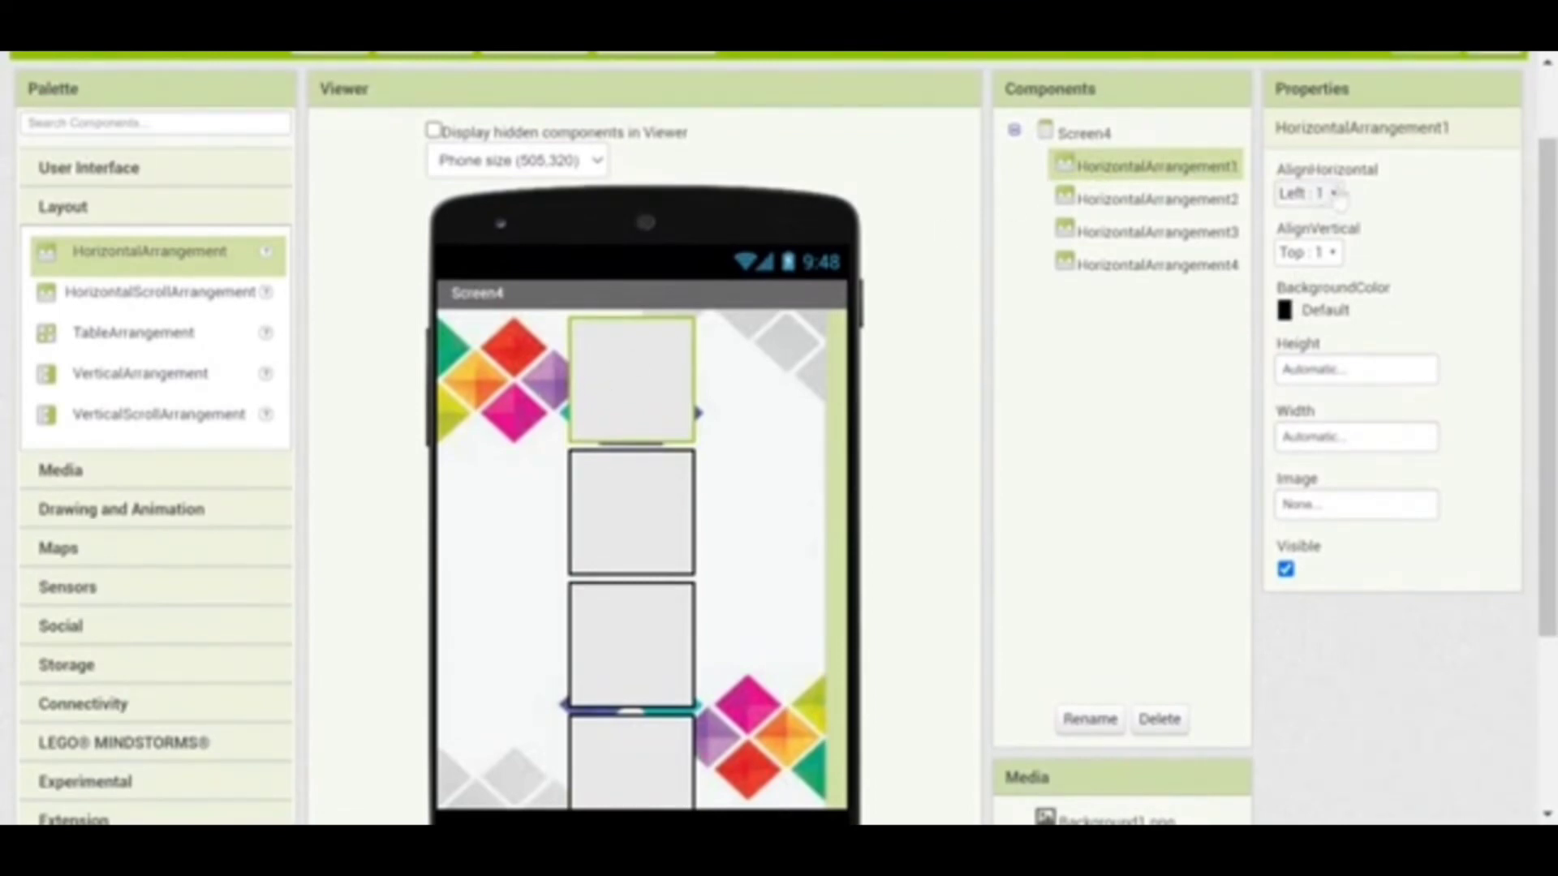
Centre the first and second arrangements horizontally, with background colour None
left_click(1336, 209)
left_click(1314, 261)
left_click(1296, 313)
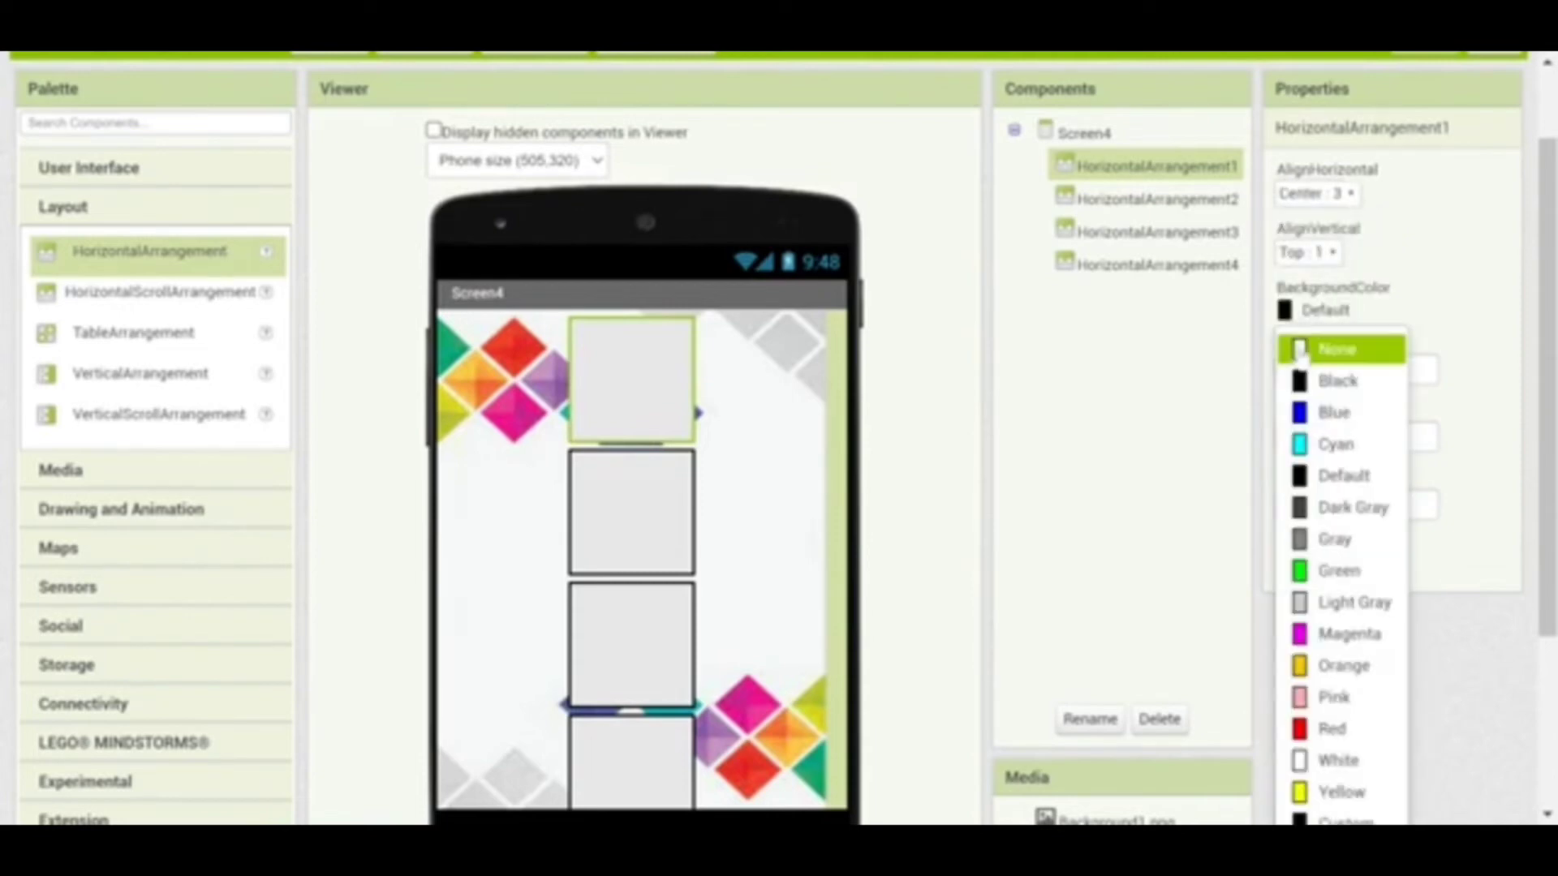
left_click(1297, 348)
left_click(639, 511)
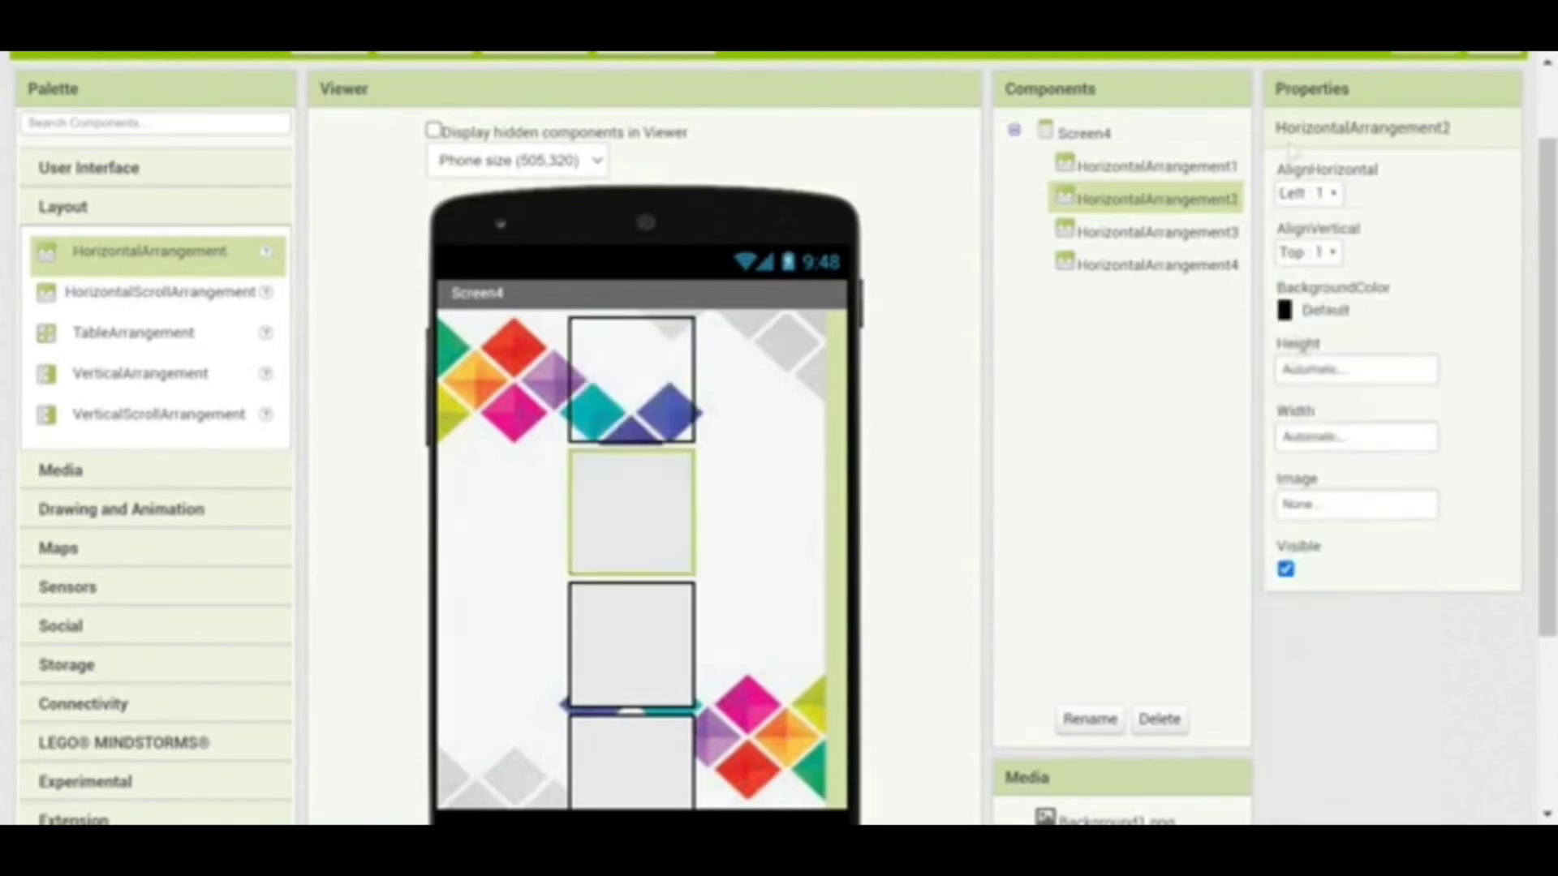
left_click(1316, 204)
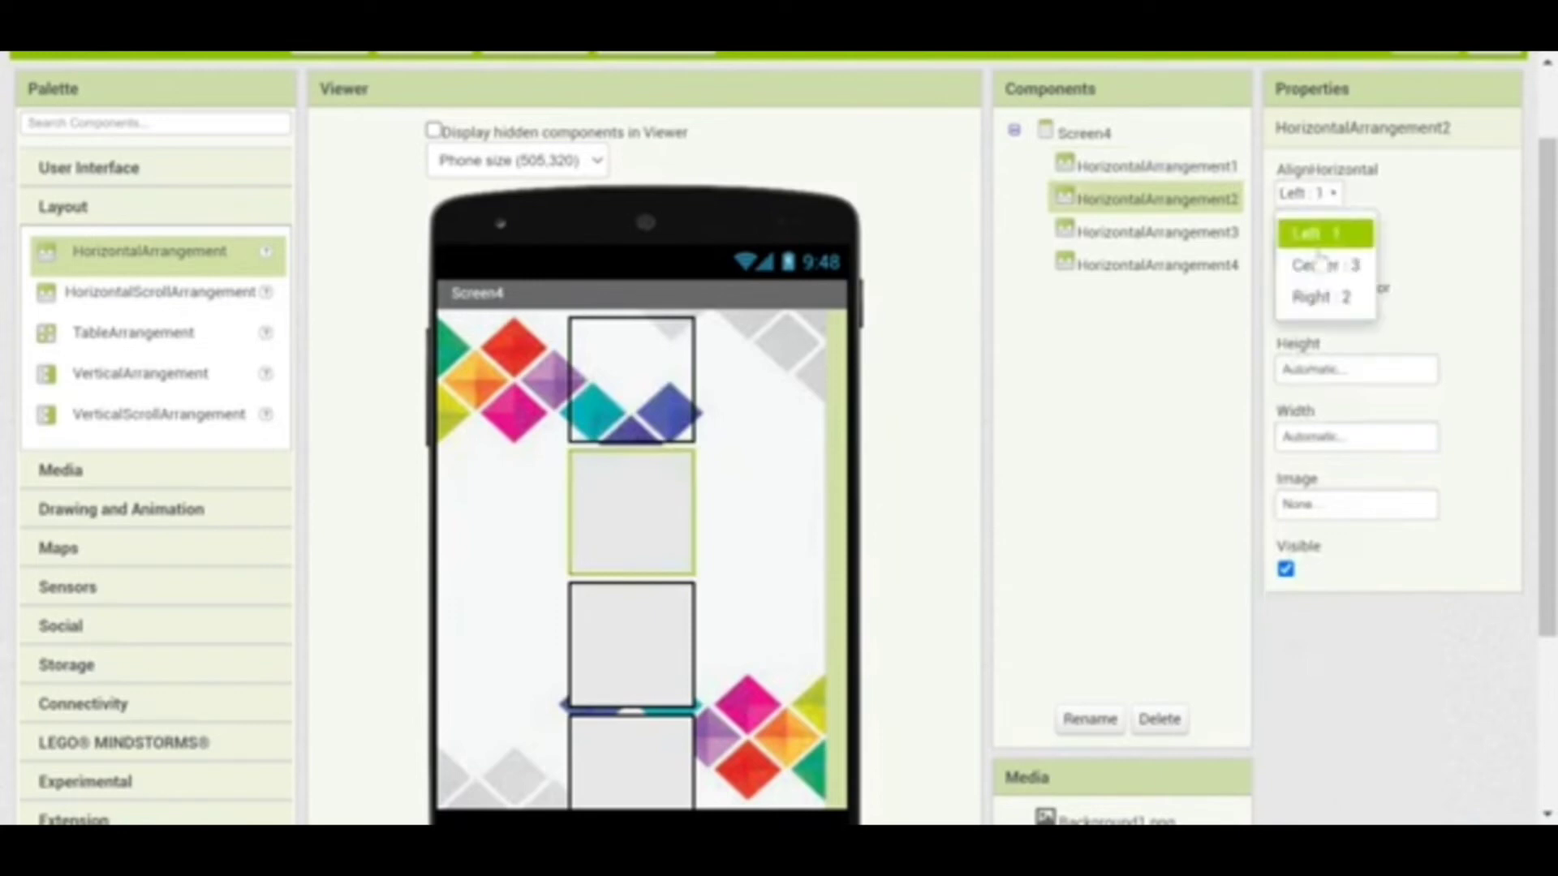
left_click(1322, 266)
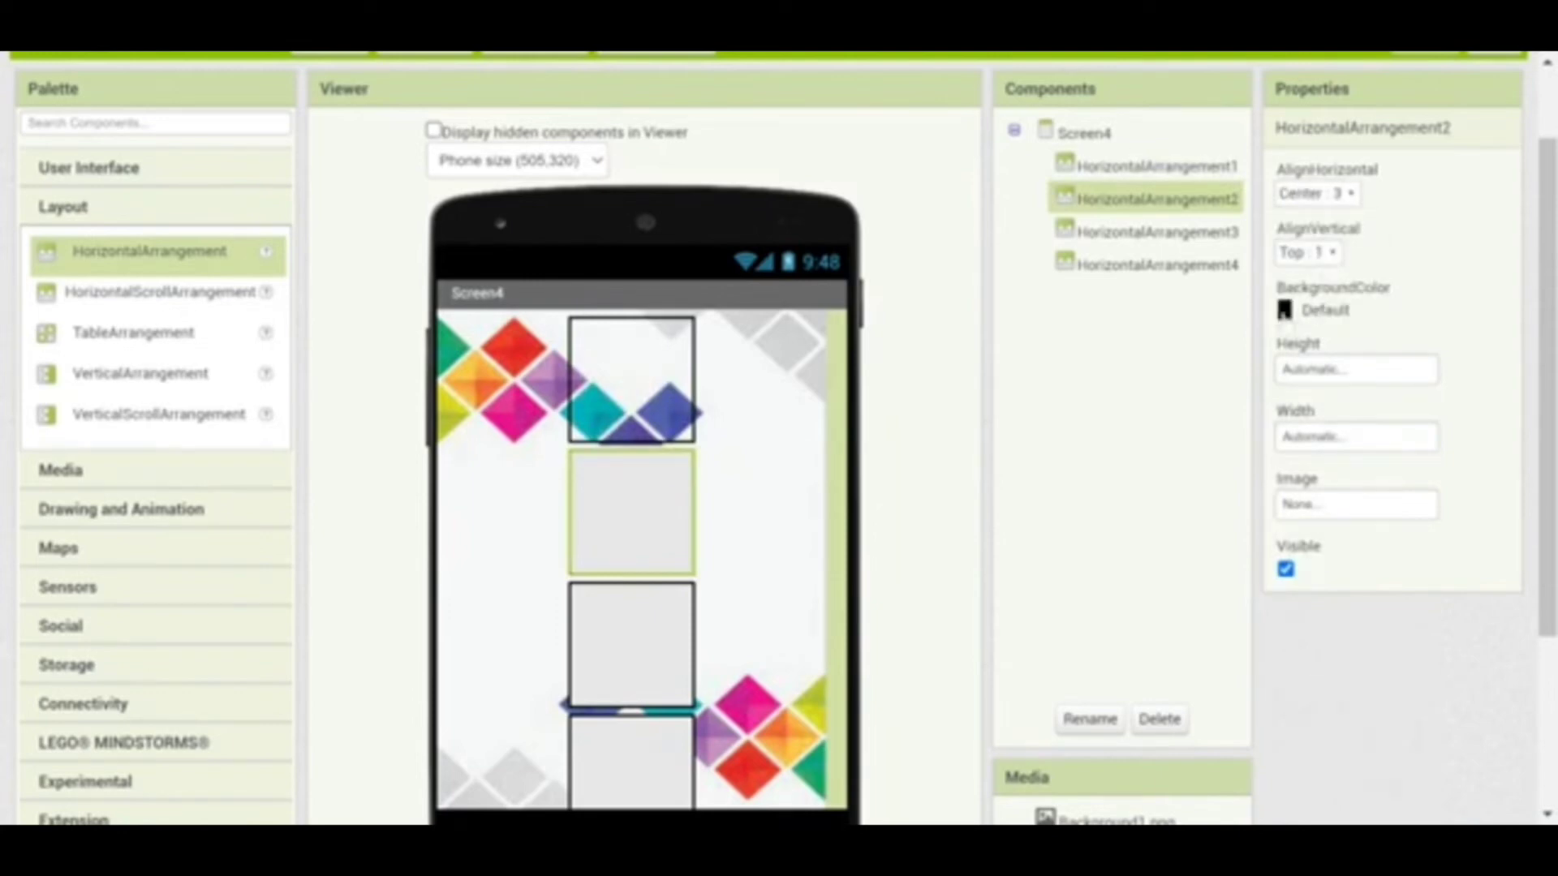
left_click(1288, 313)
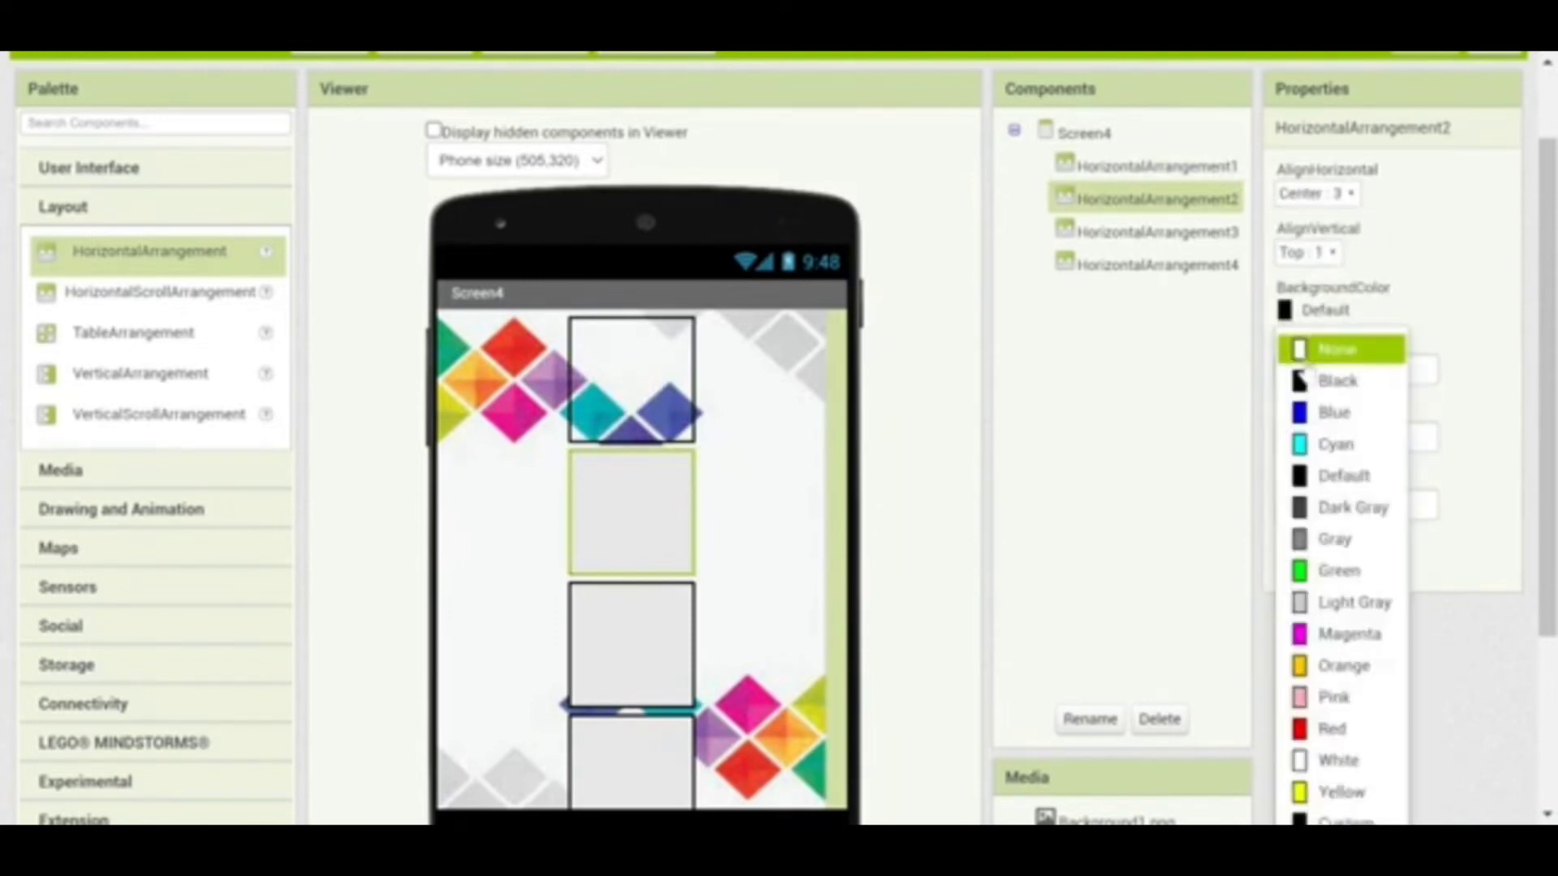
left_click(1301, 357)
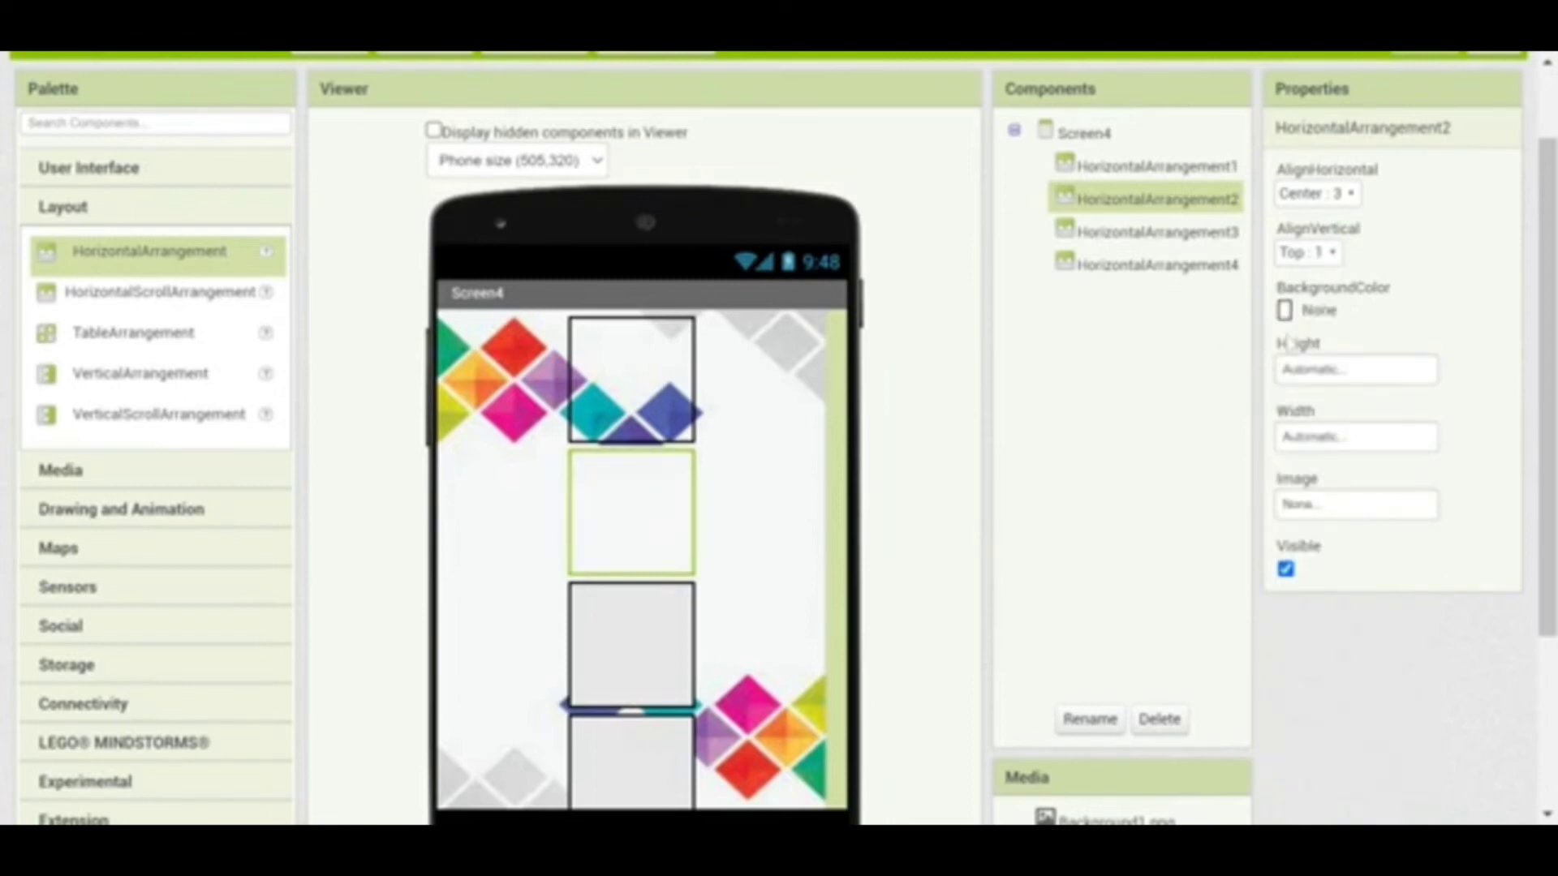
Centre the third and fourth arrangements horizontally, with background colour None
left_click(1123, 237)
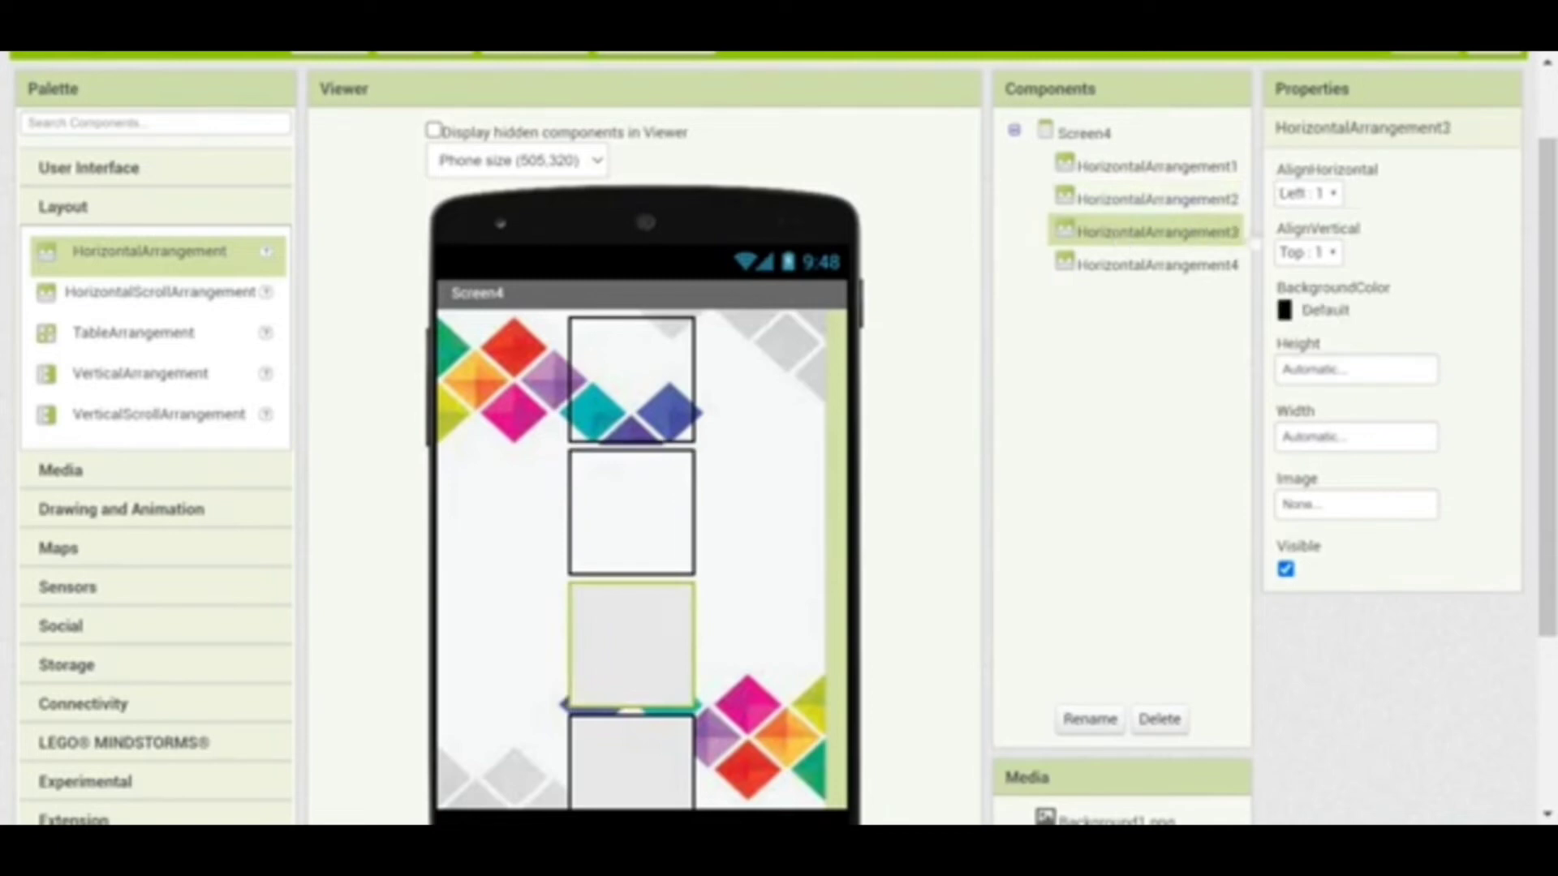
left_click(1332, 198)
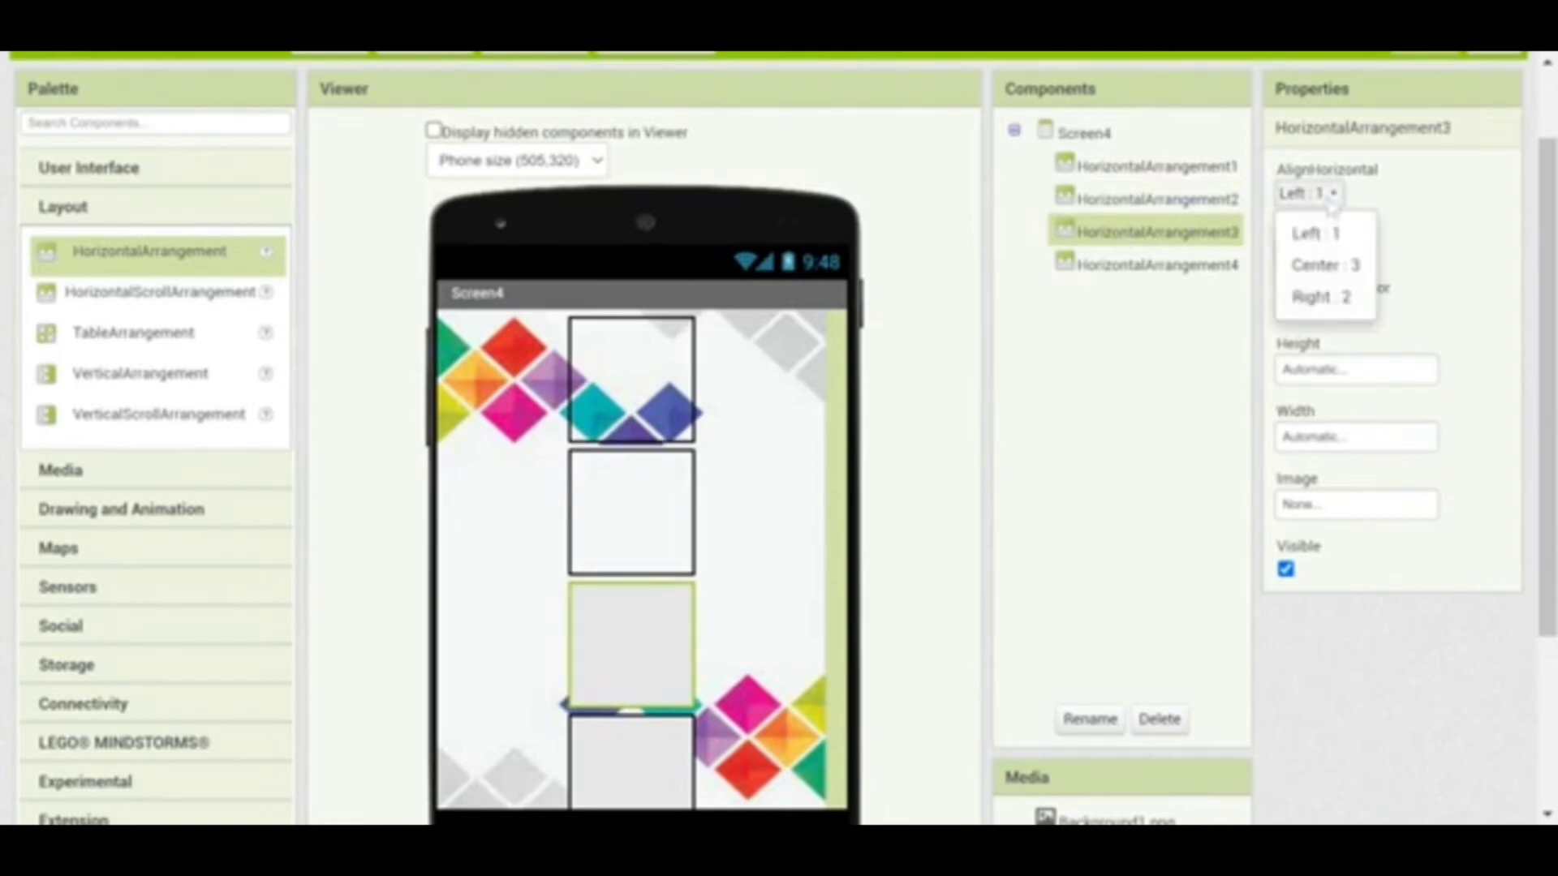
left_click(1327, 268)
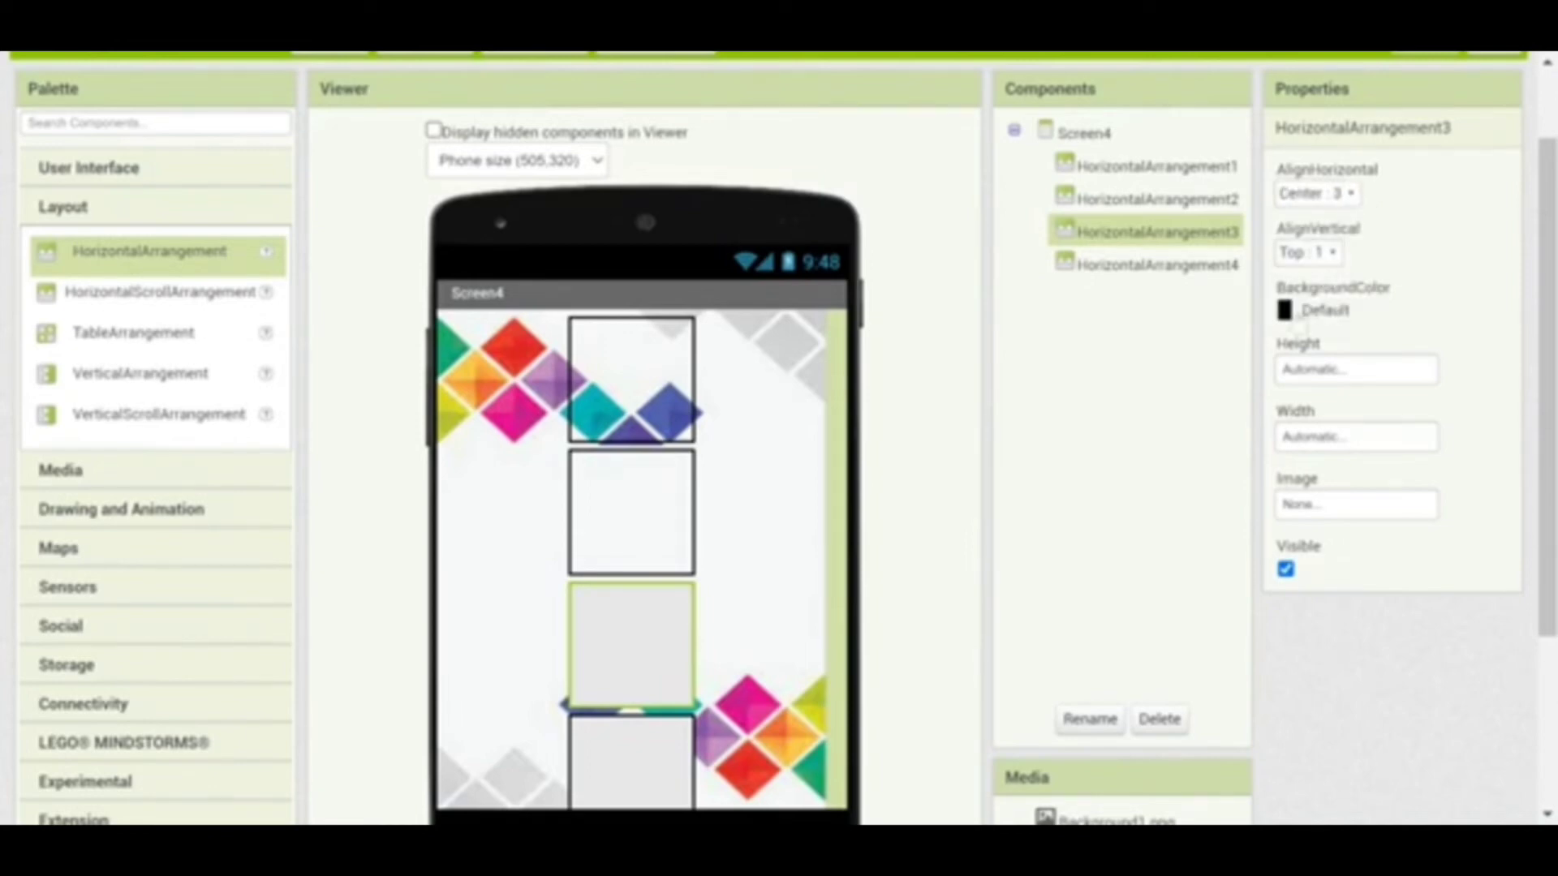
left_click(1298, 317)
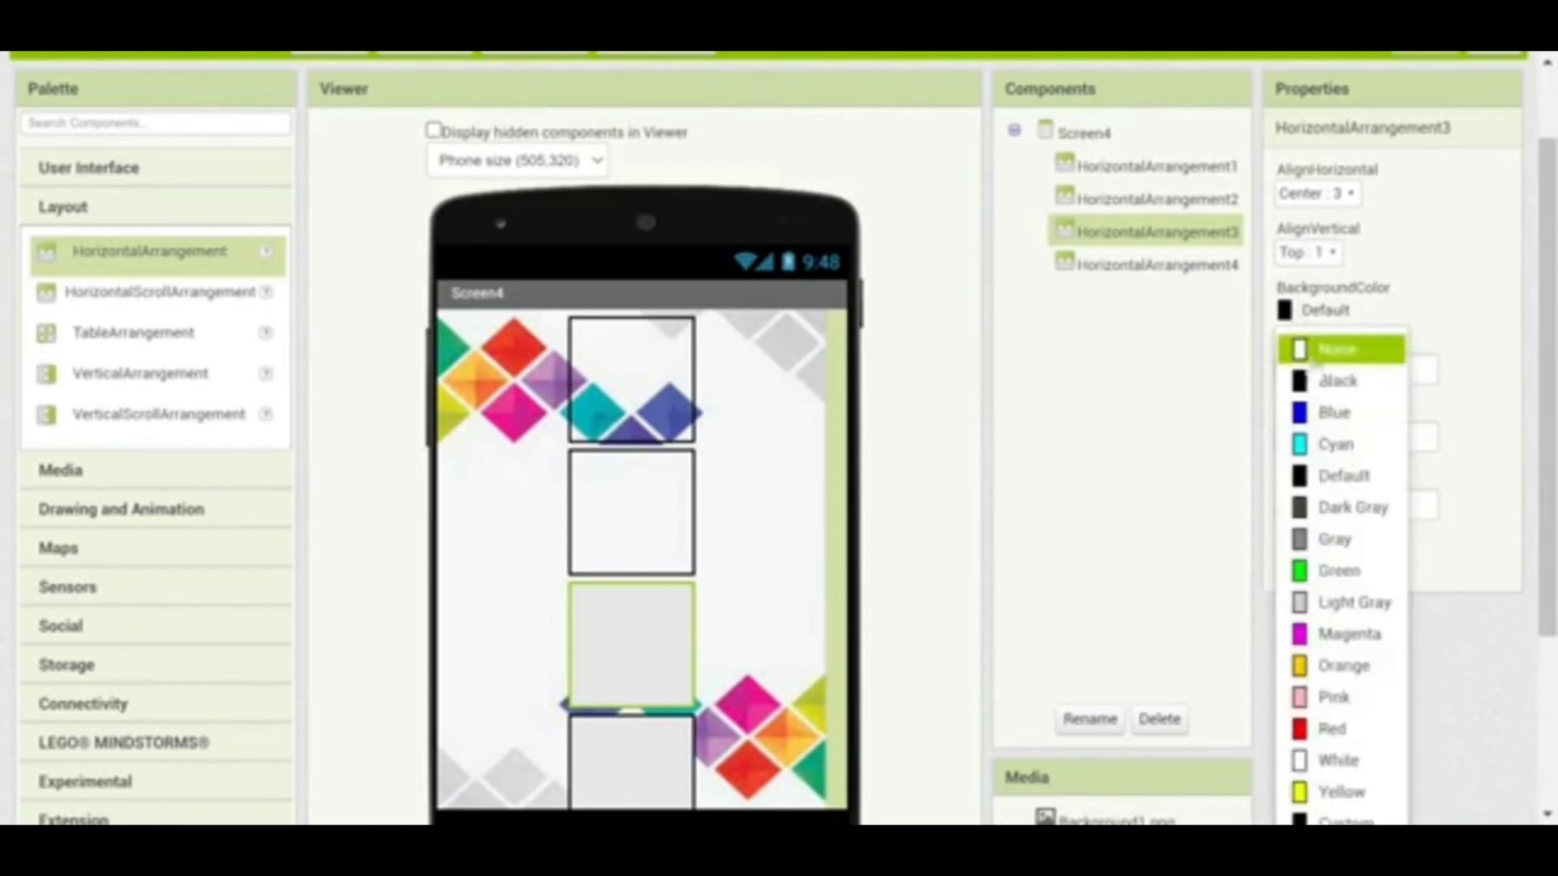
left_click(1330, 350)
left_click(626, 761)
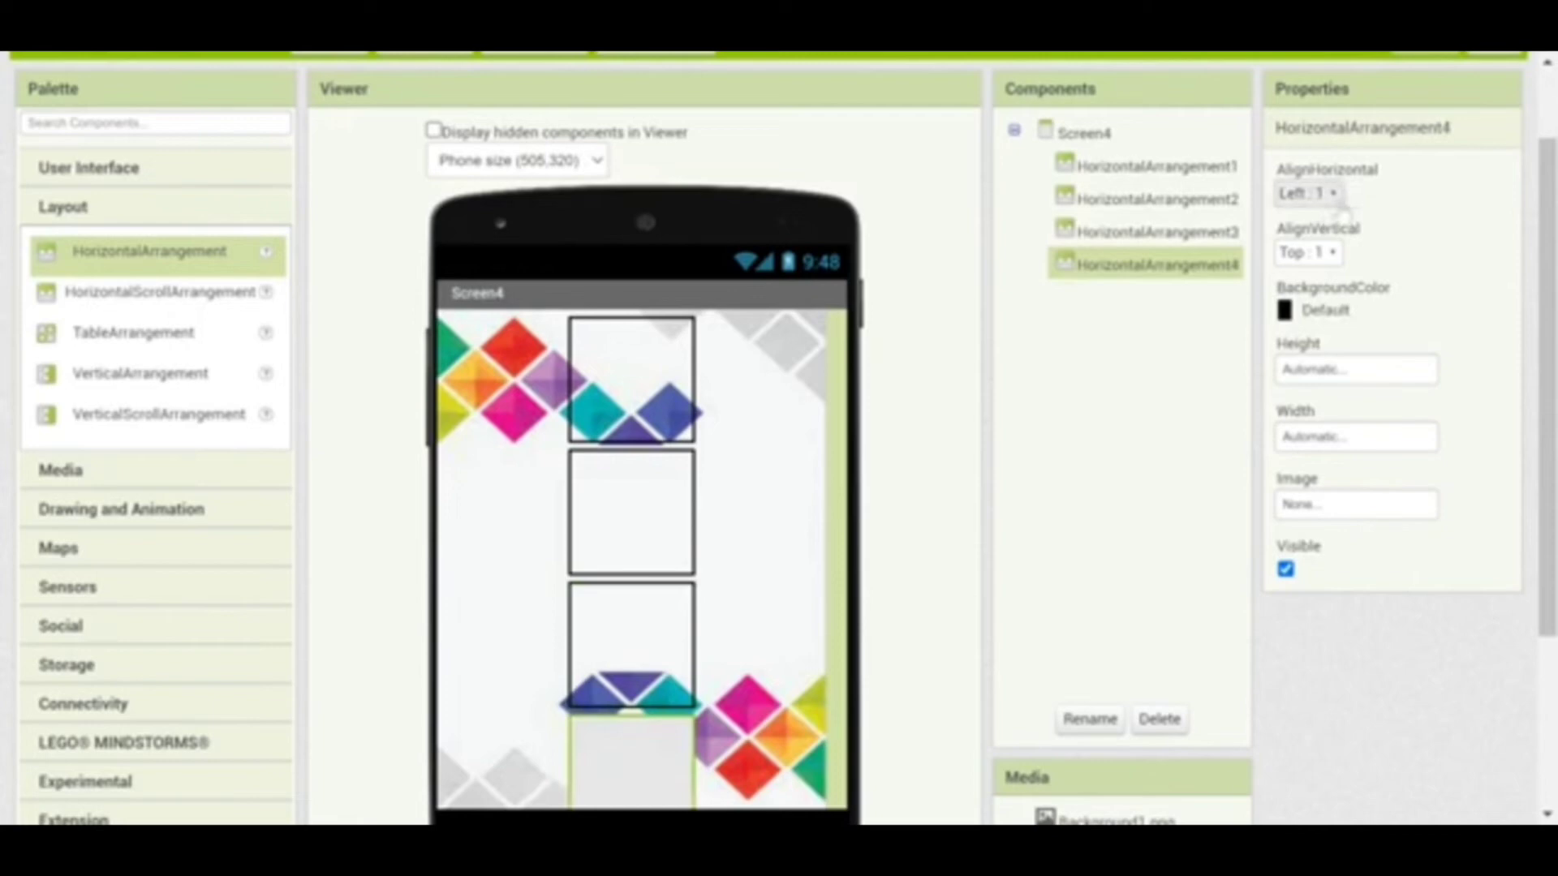
left_click(1311, 193)
left_click(1325, 266)
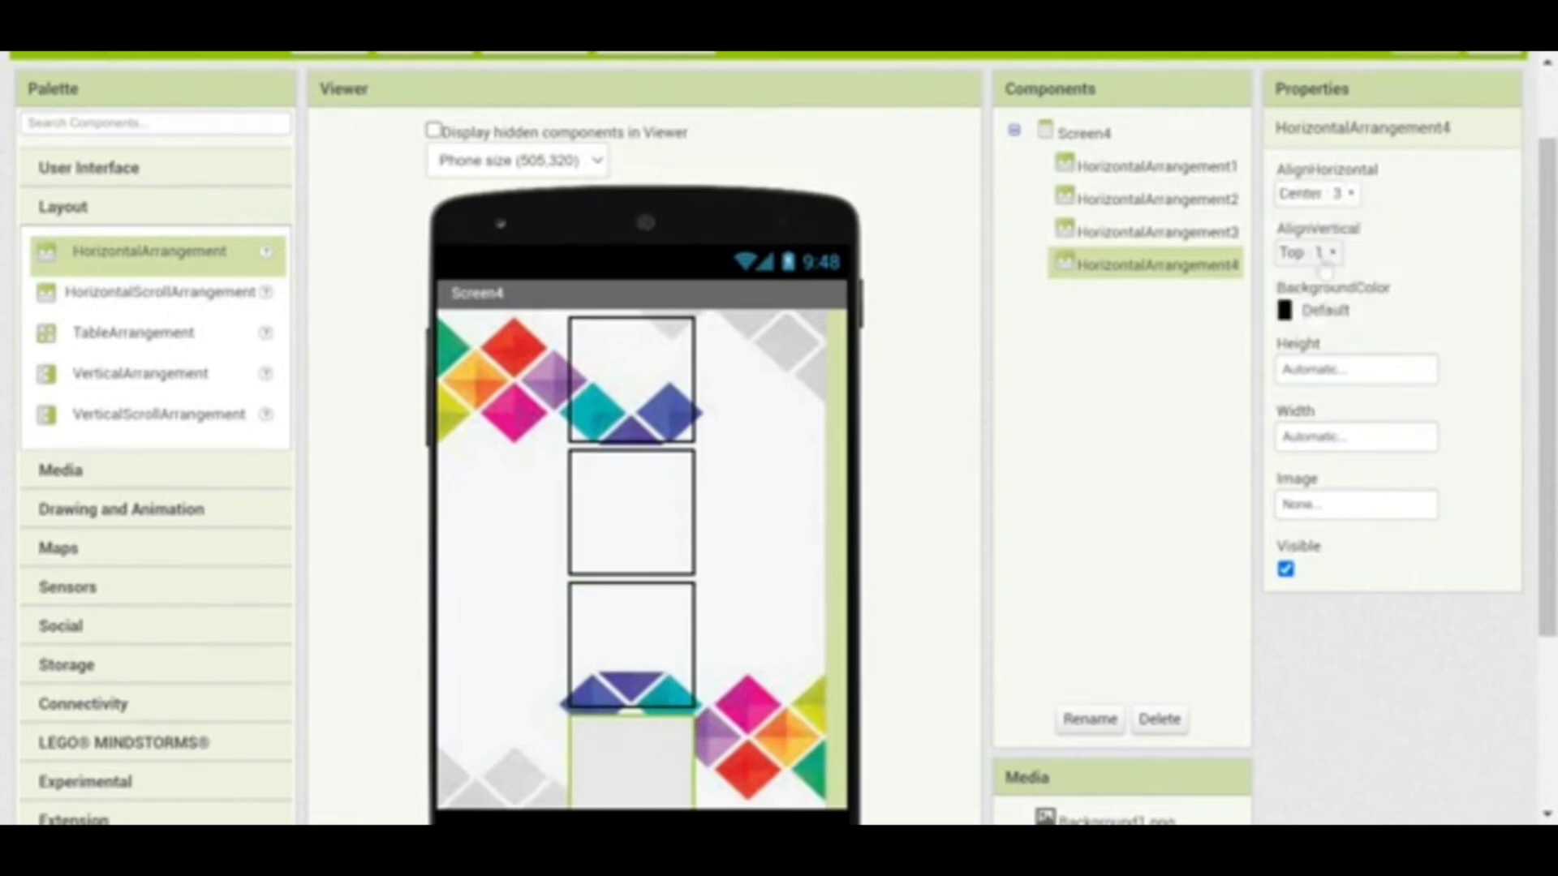
left_click(1287, 312)
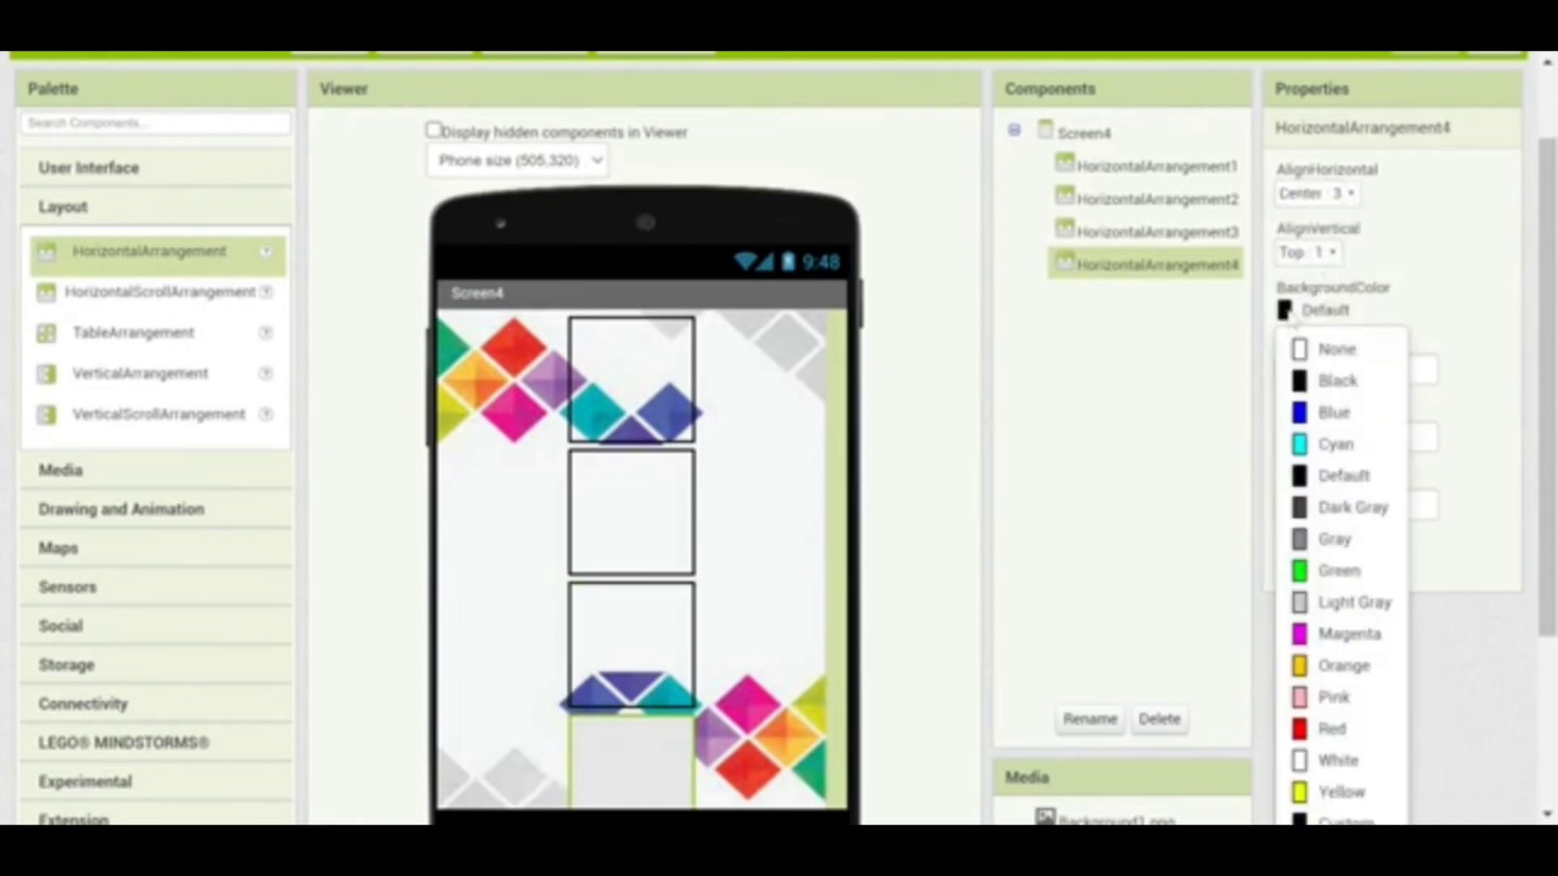
left_click(1303, 351)
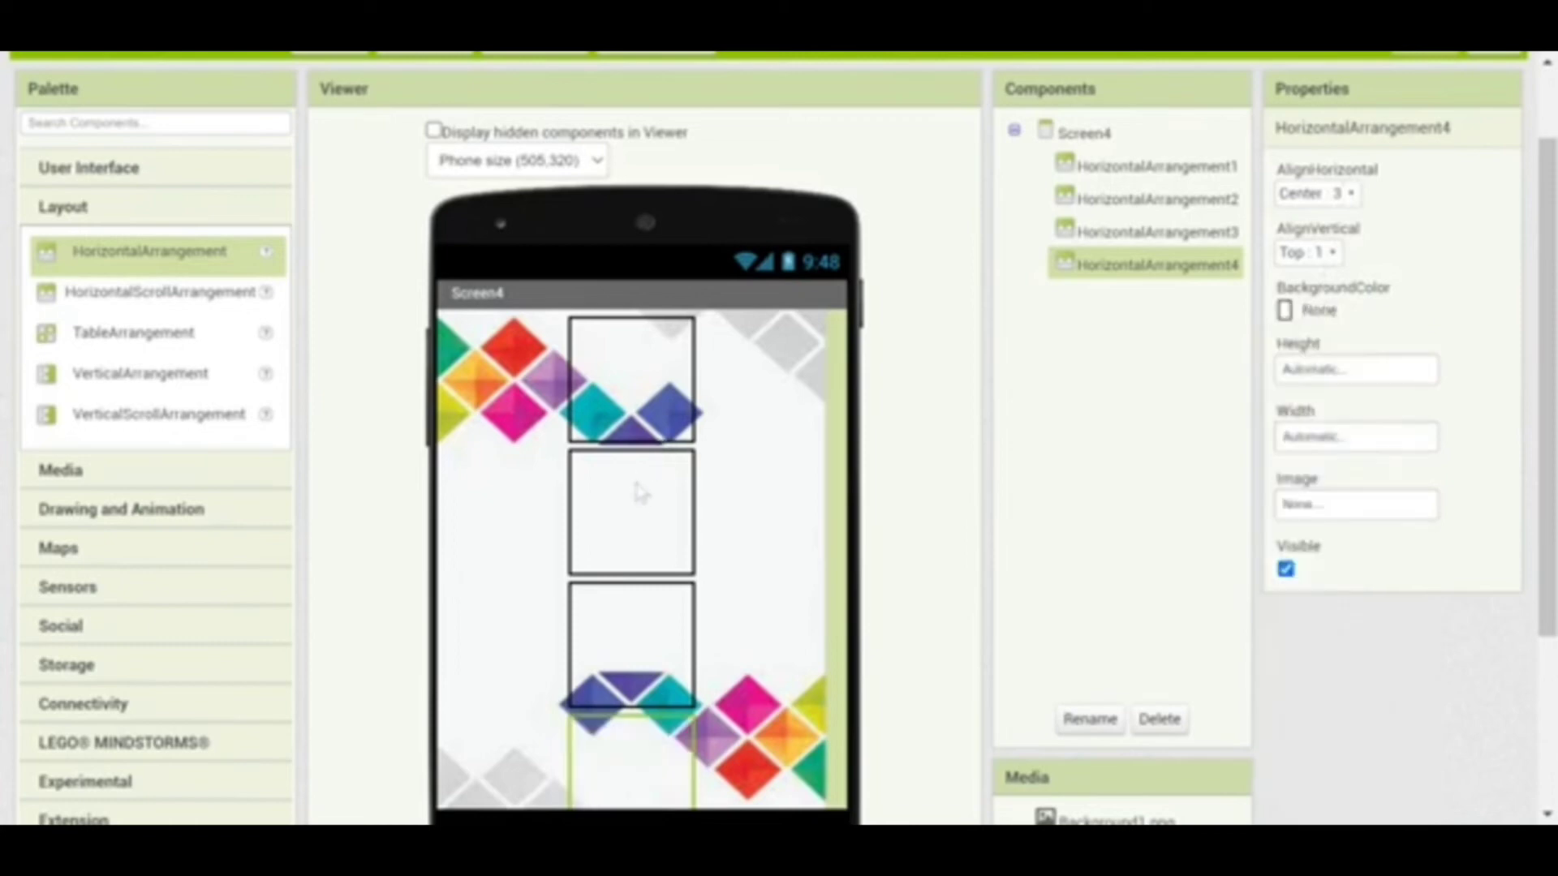
Set HorizontalArrangement2's width to 100 percent
left_click(639, 499)
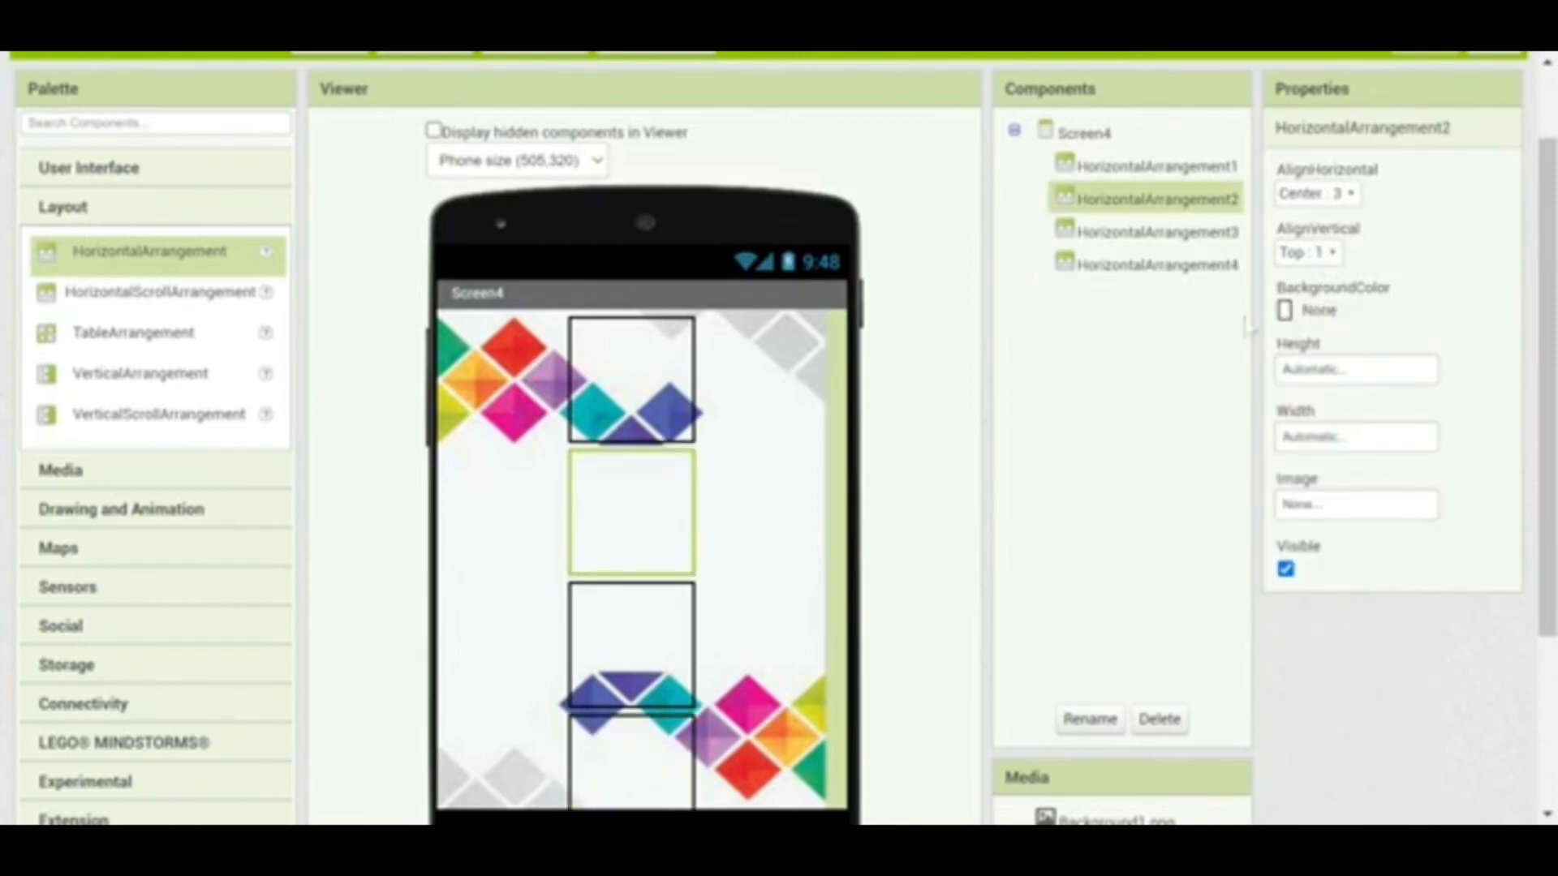
left_click(1324, 447)
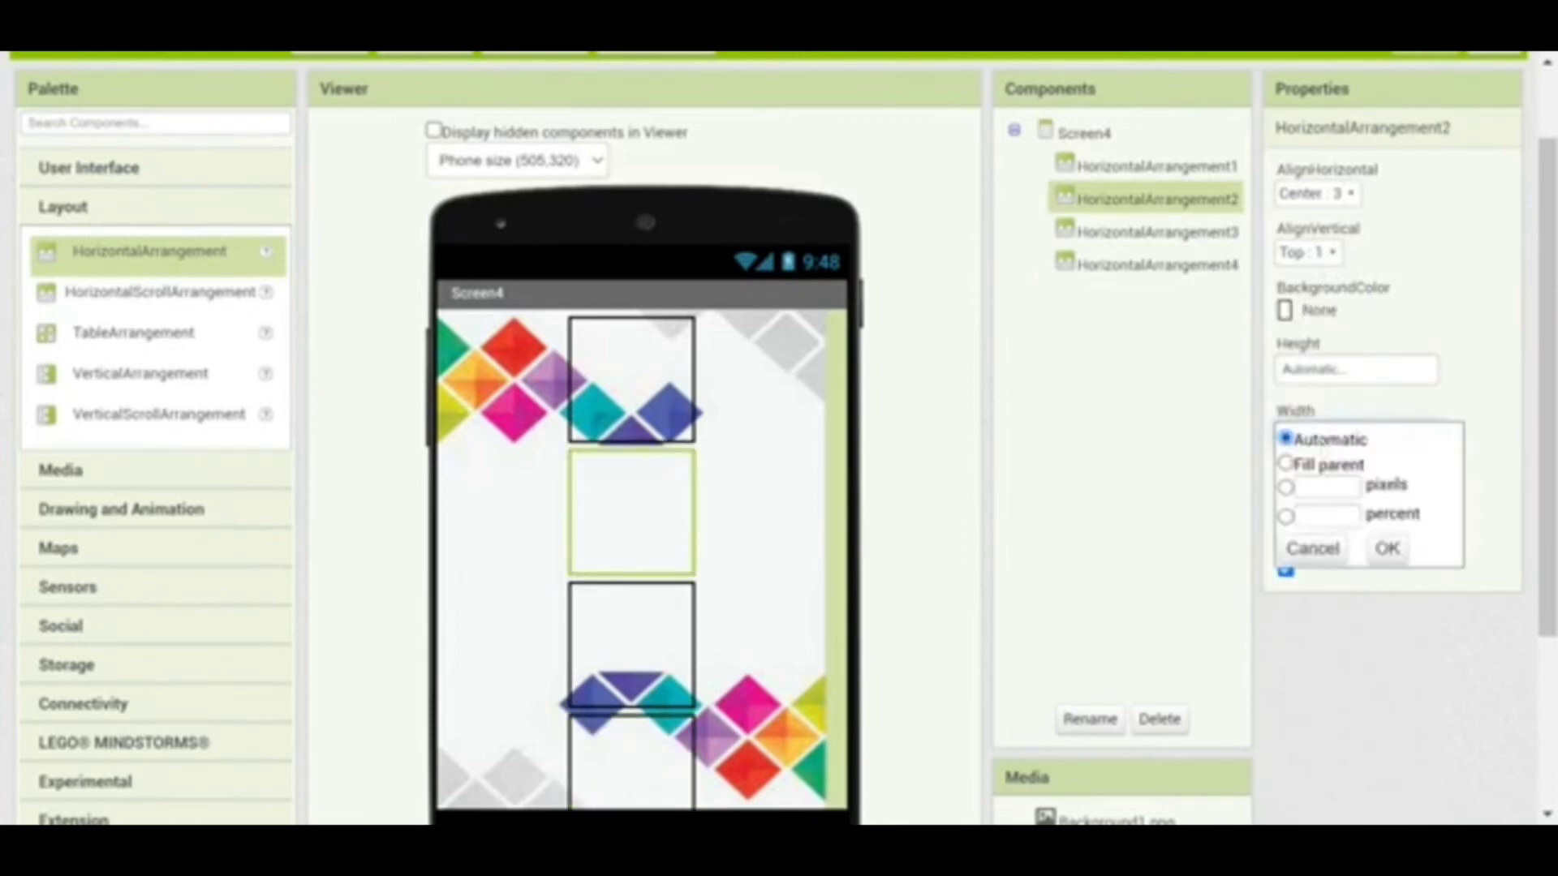
left_click(1335, 516)
type("100")
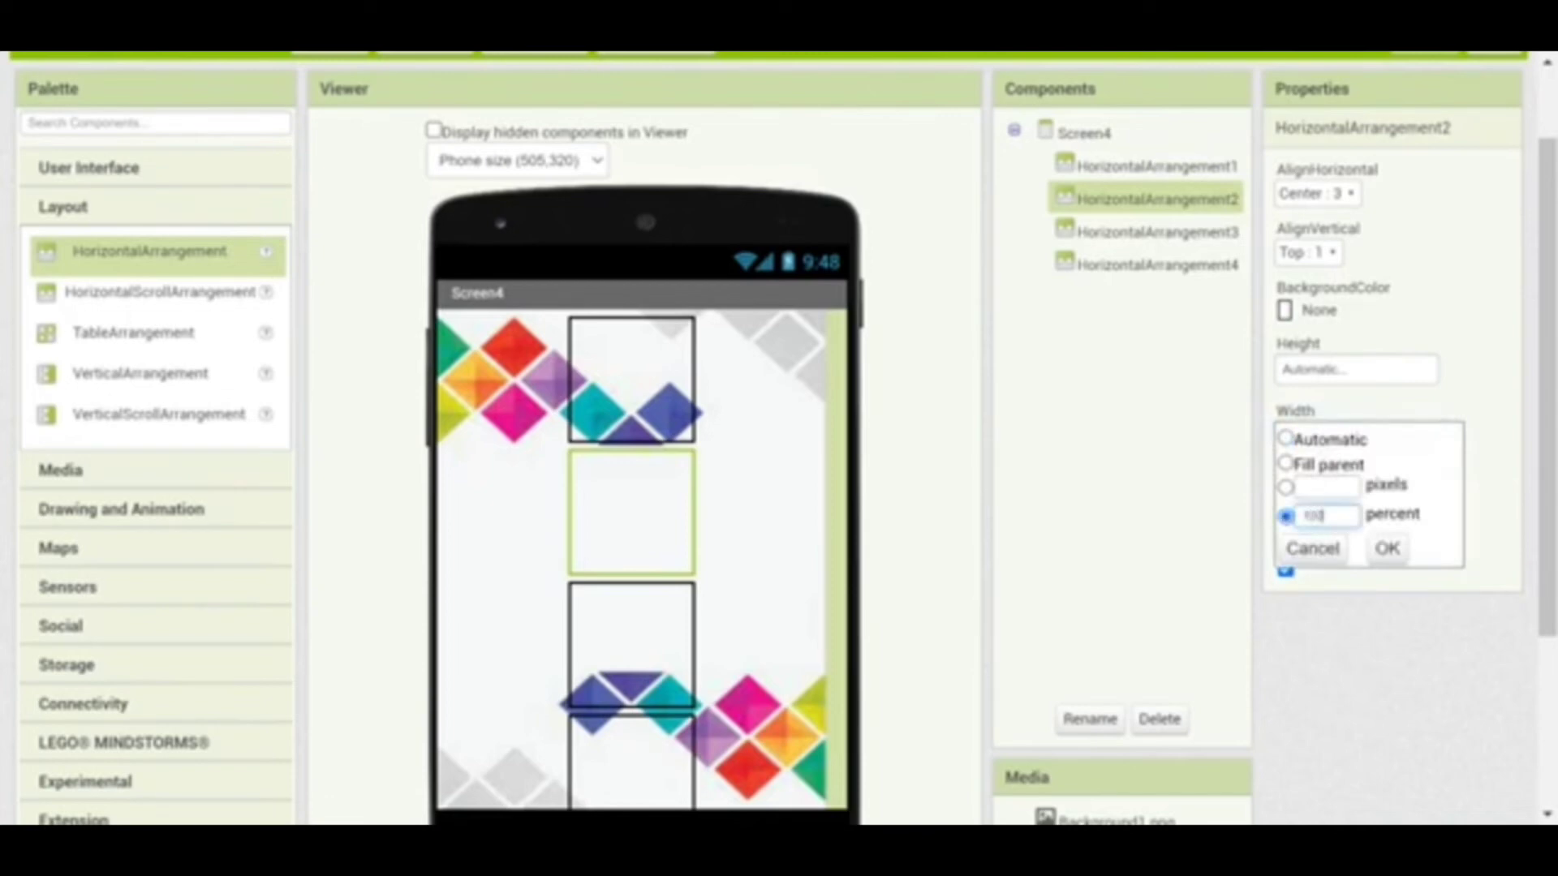
left_click(1387, 548)
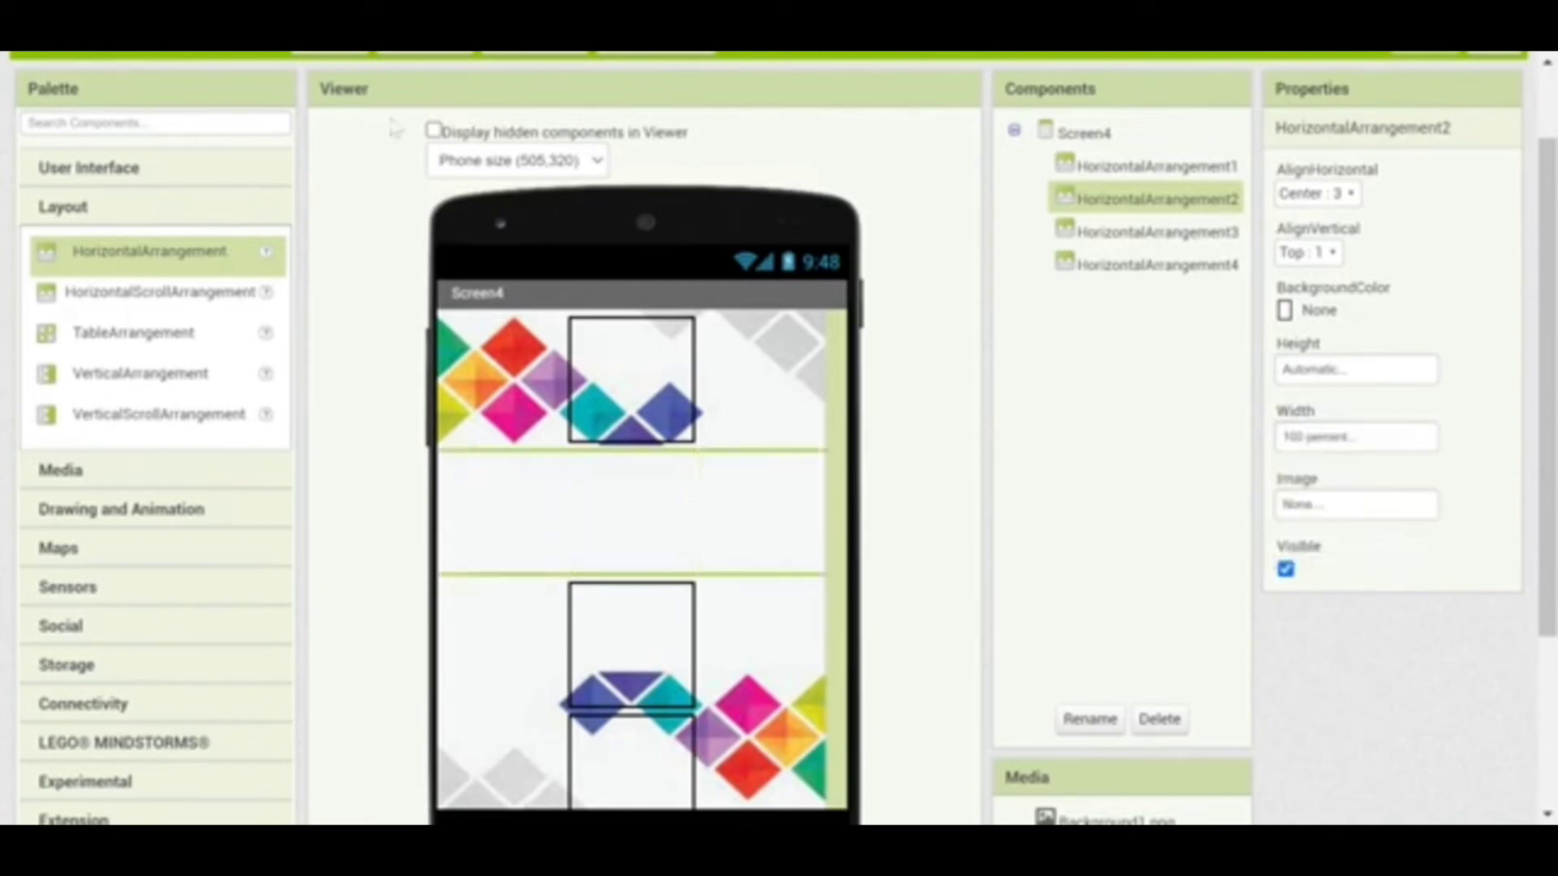
Place a label in HorizontalArrangement2 and make it bold at font size 27
left_click(104, 167)
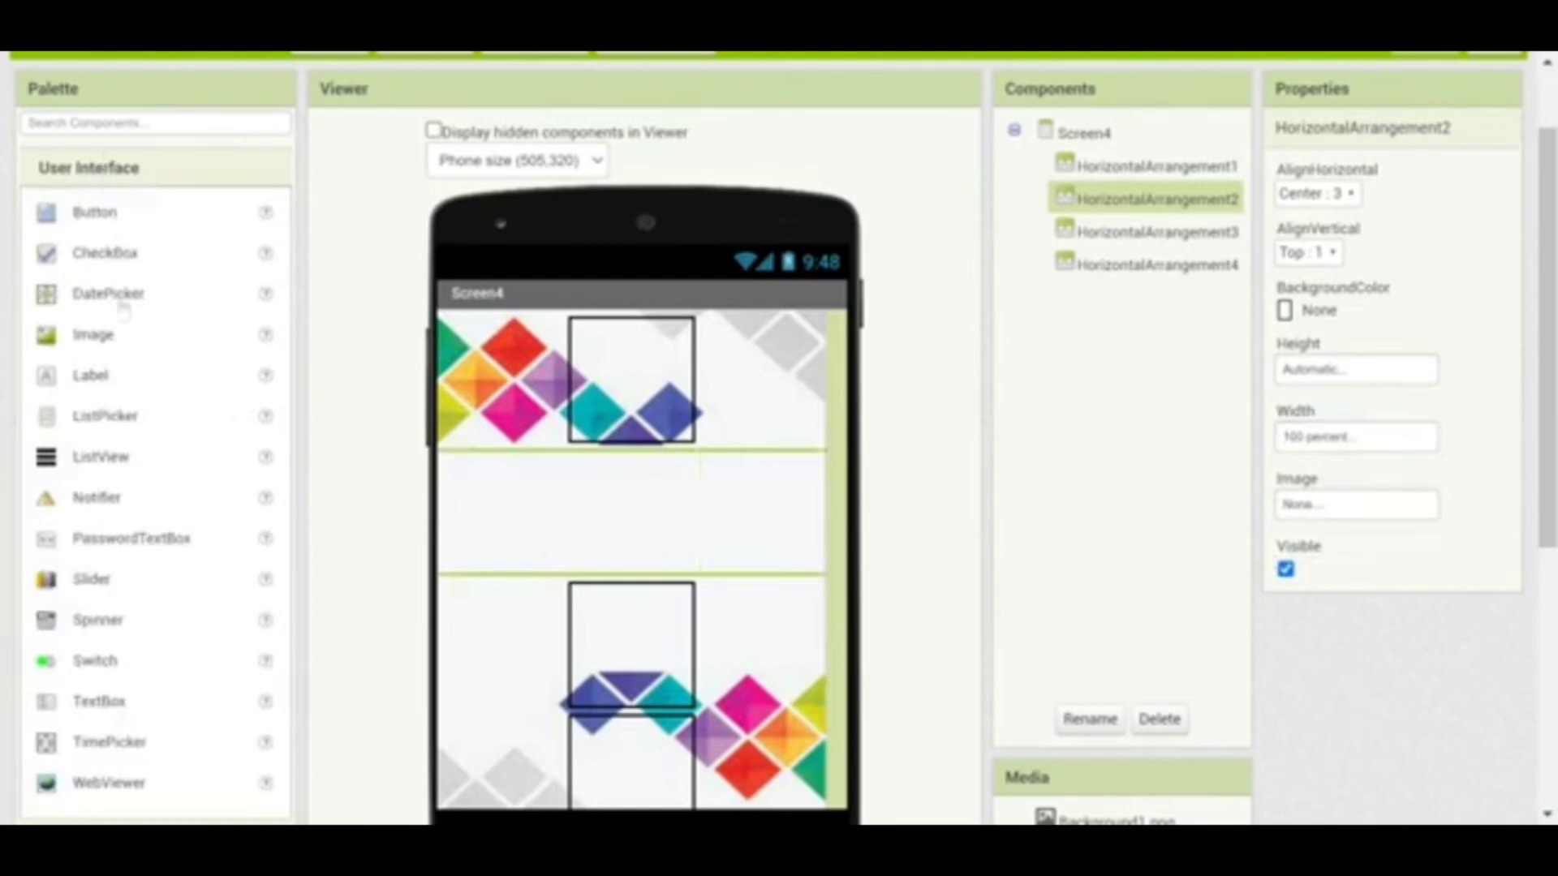
left_click_drag(108, 378, 635, 483)
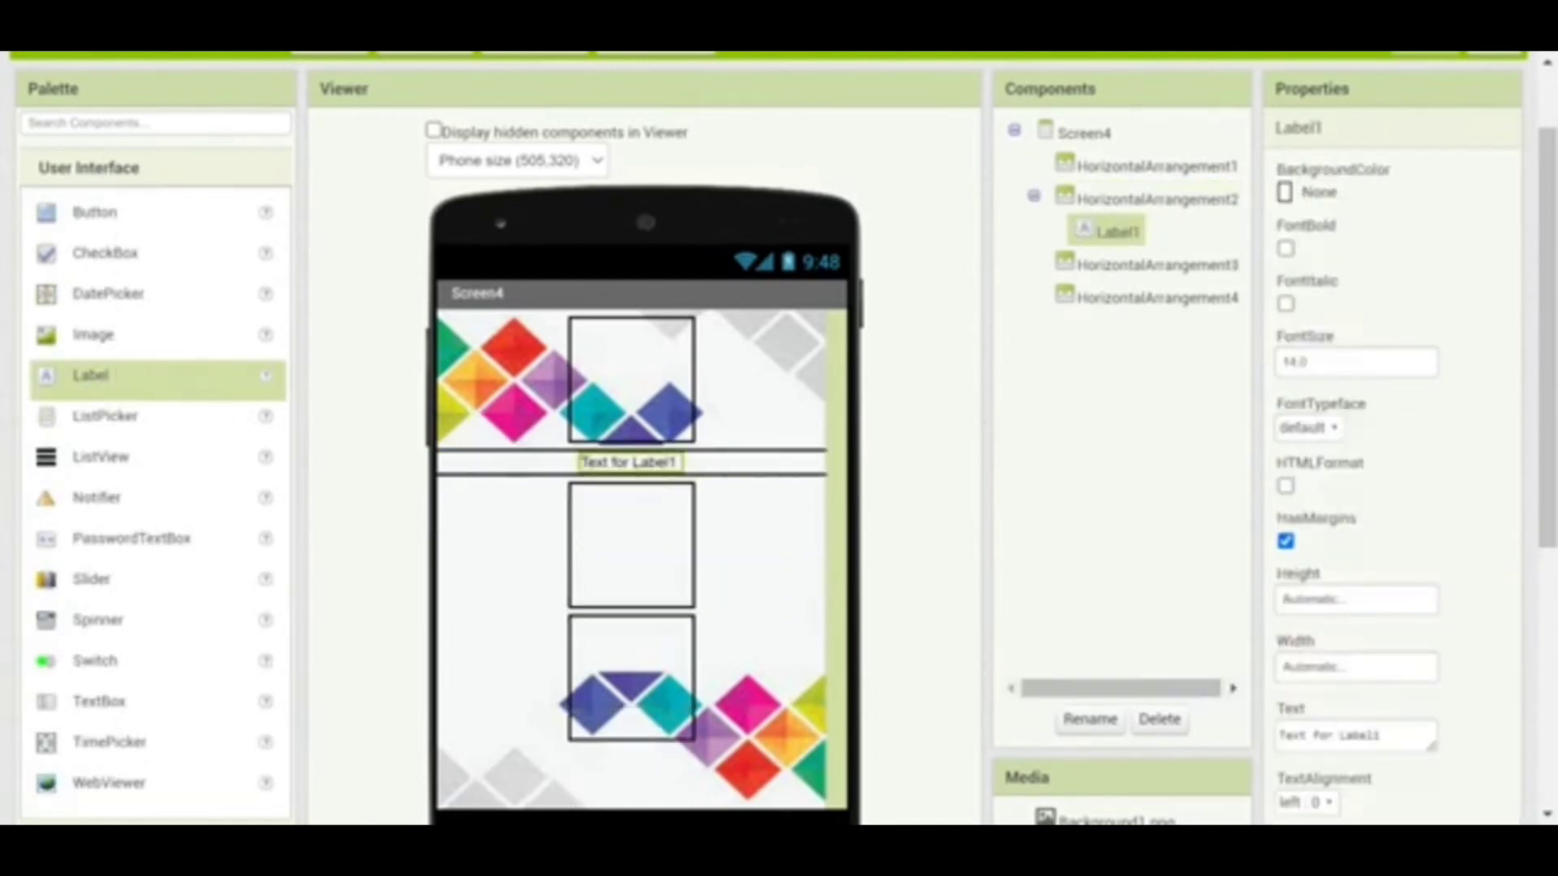
left_click(1284, 248)
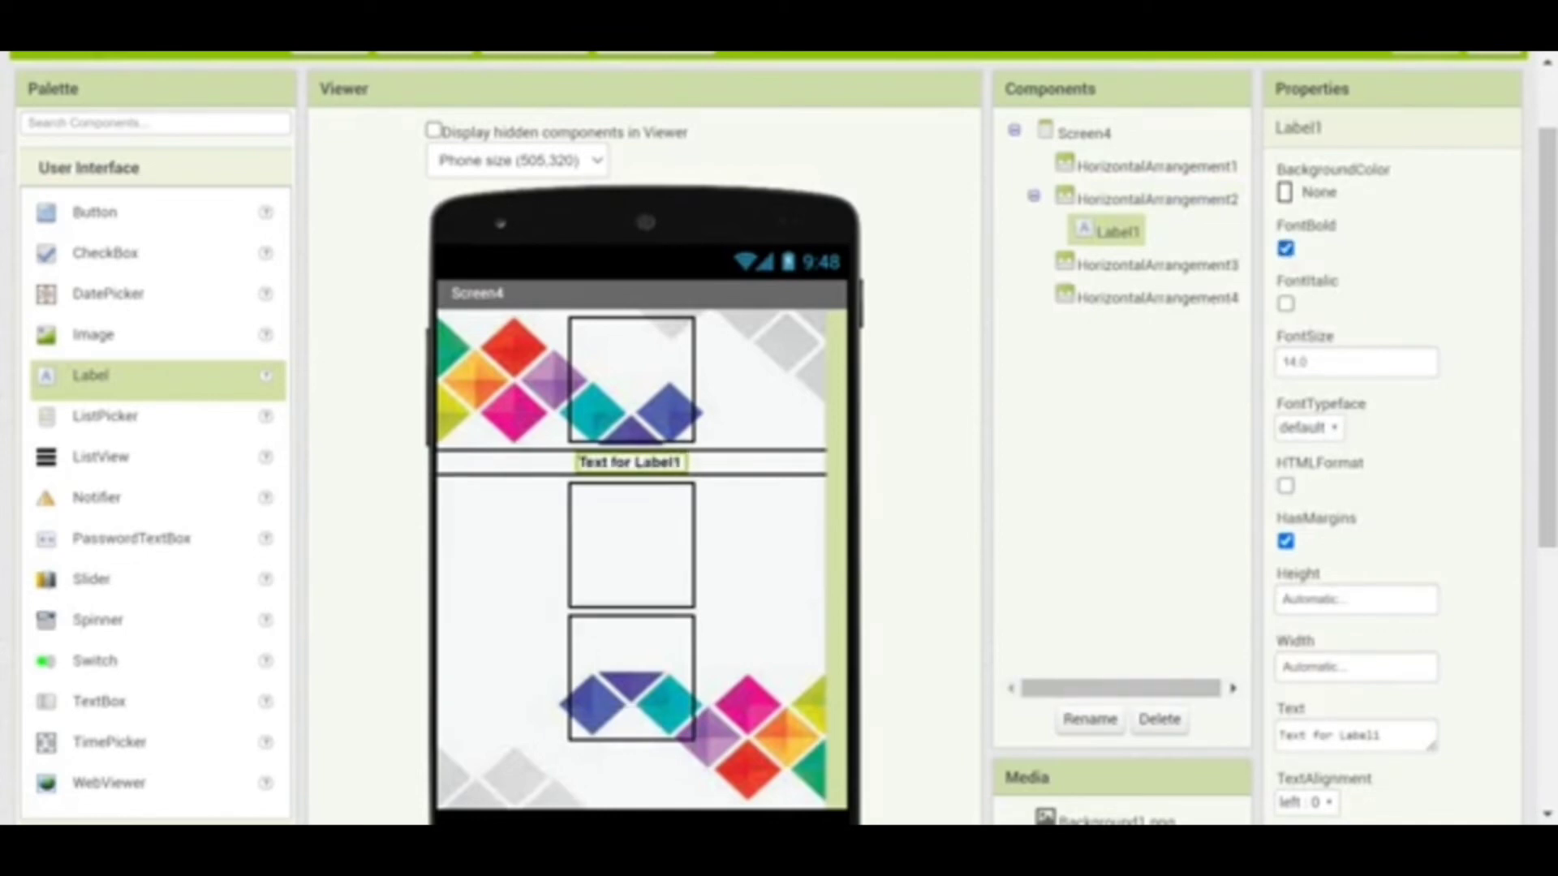
left_click(1305, 362)
type("1")
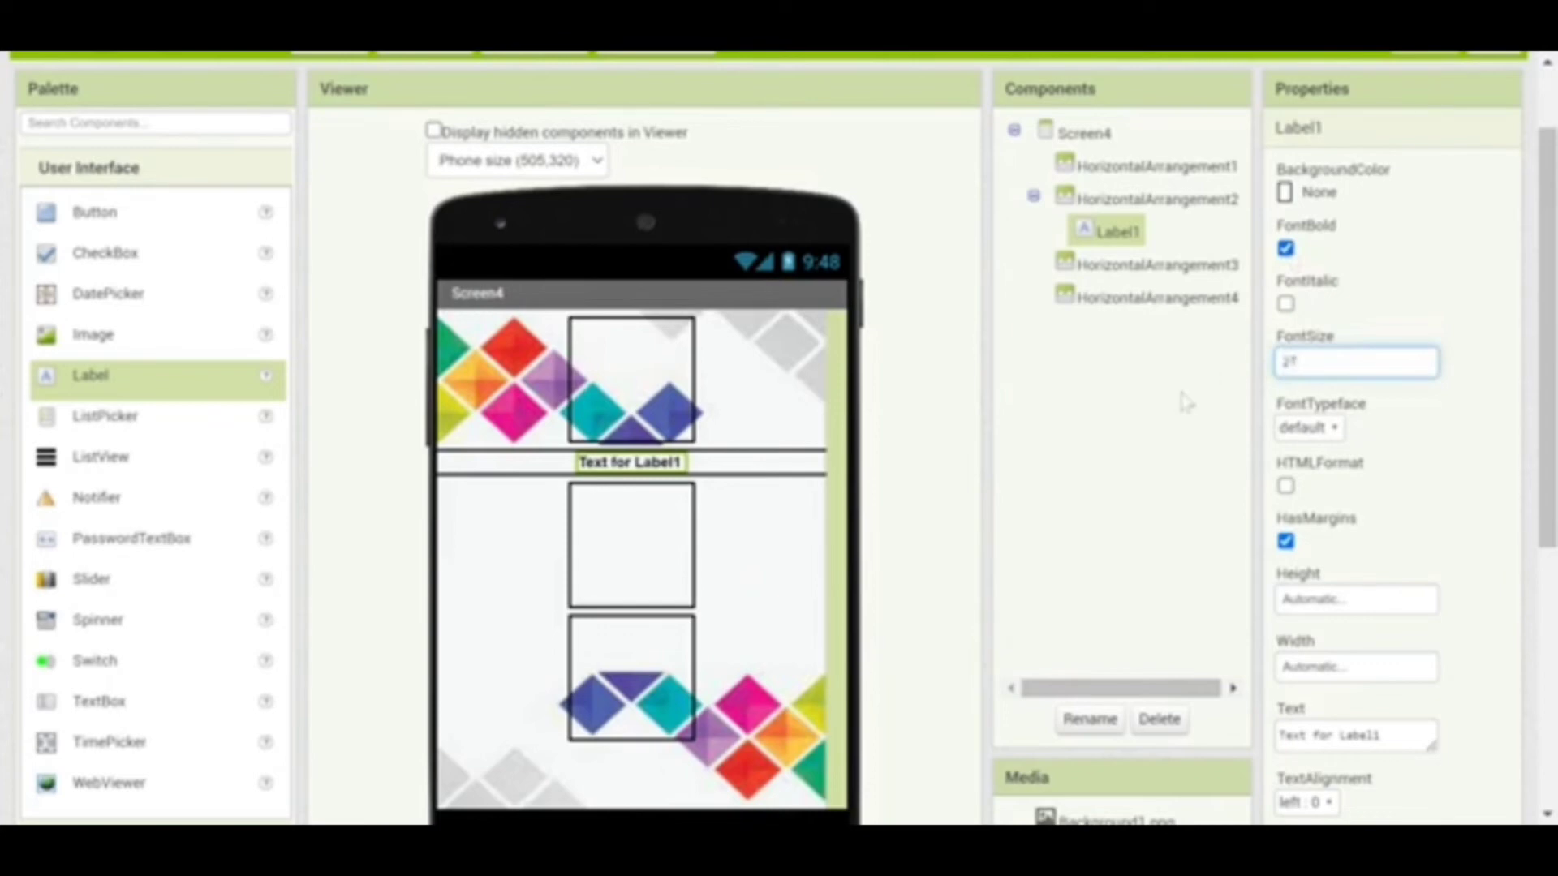
left_click(1160, 430)
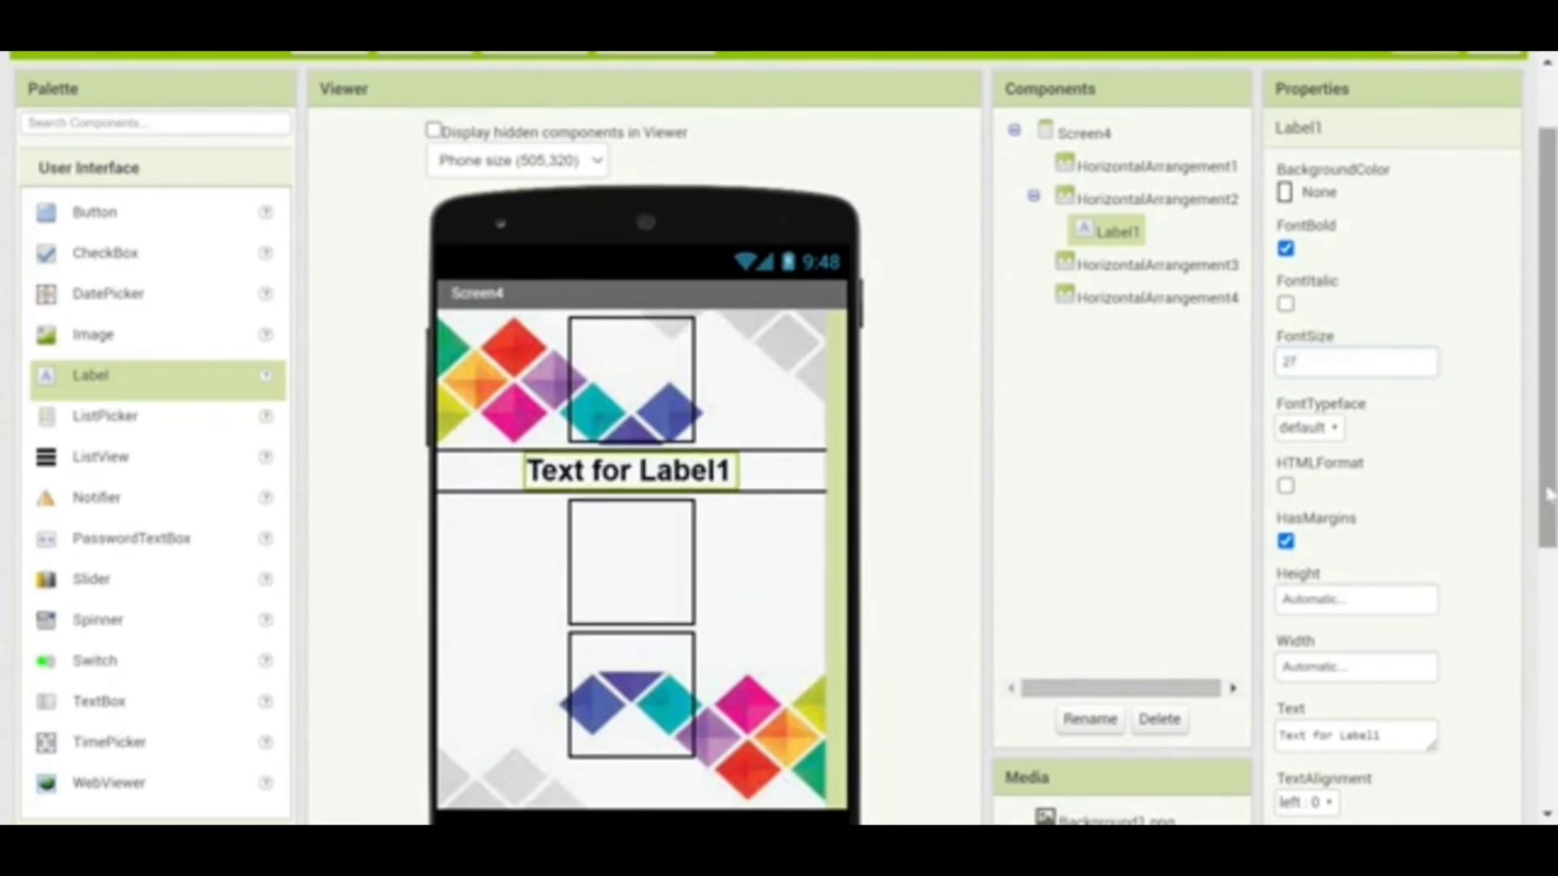
Set the label's text to KARYA and centre-align it
scroll(1513, 487, "down", 2)
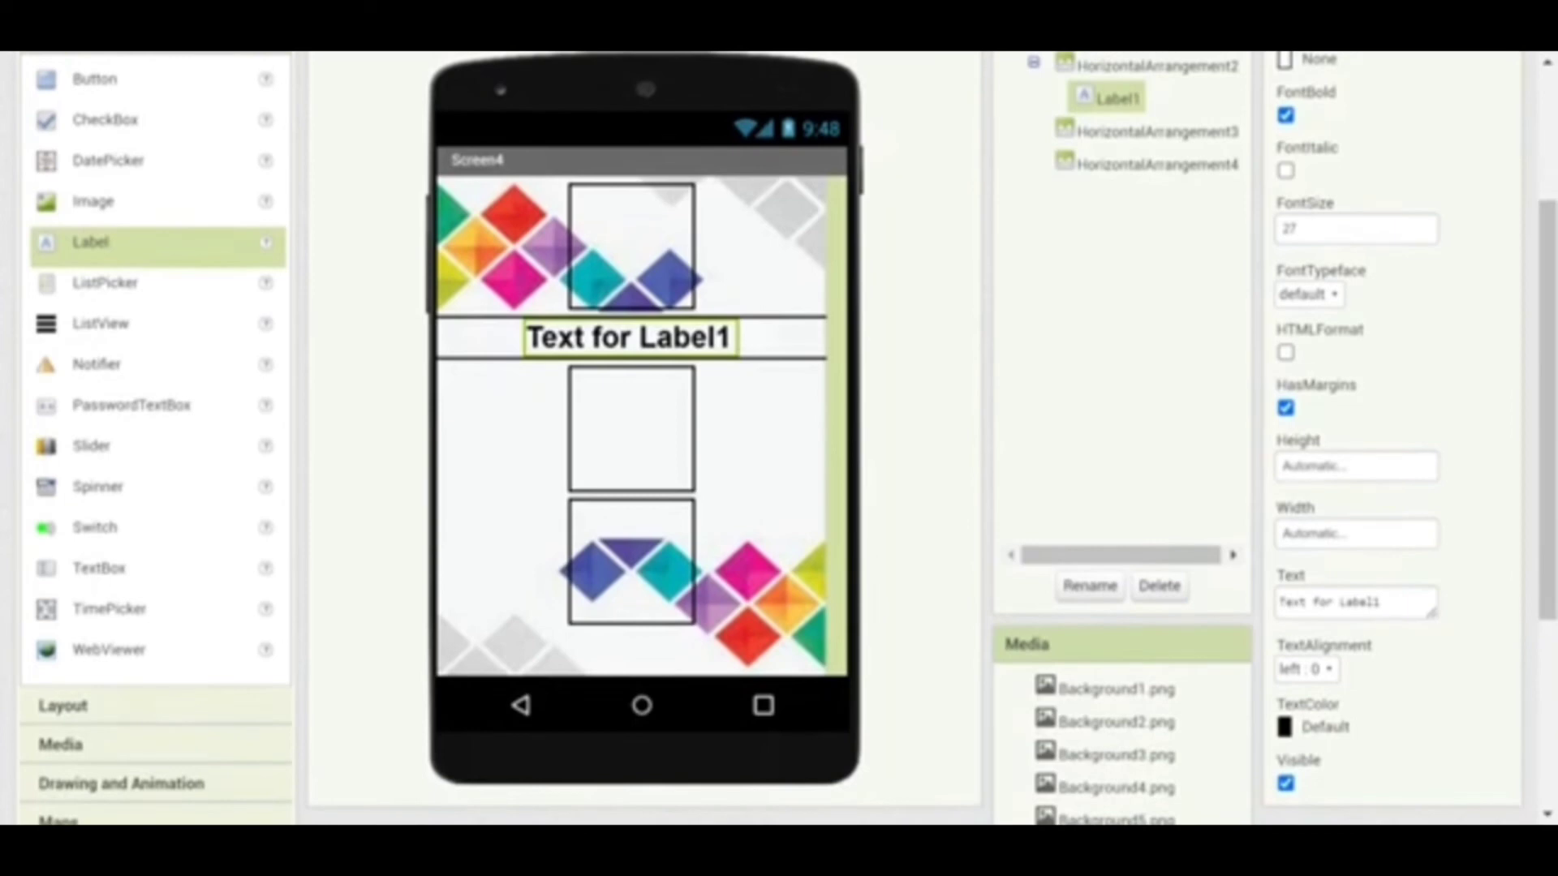
left_click_drag(1381, 601, 1276, 604)
type("<4")
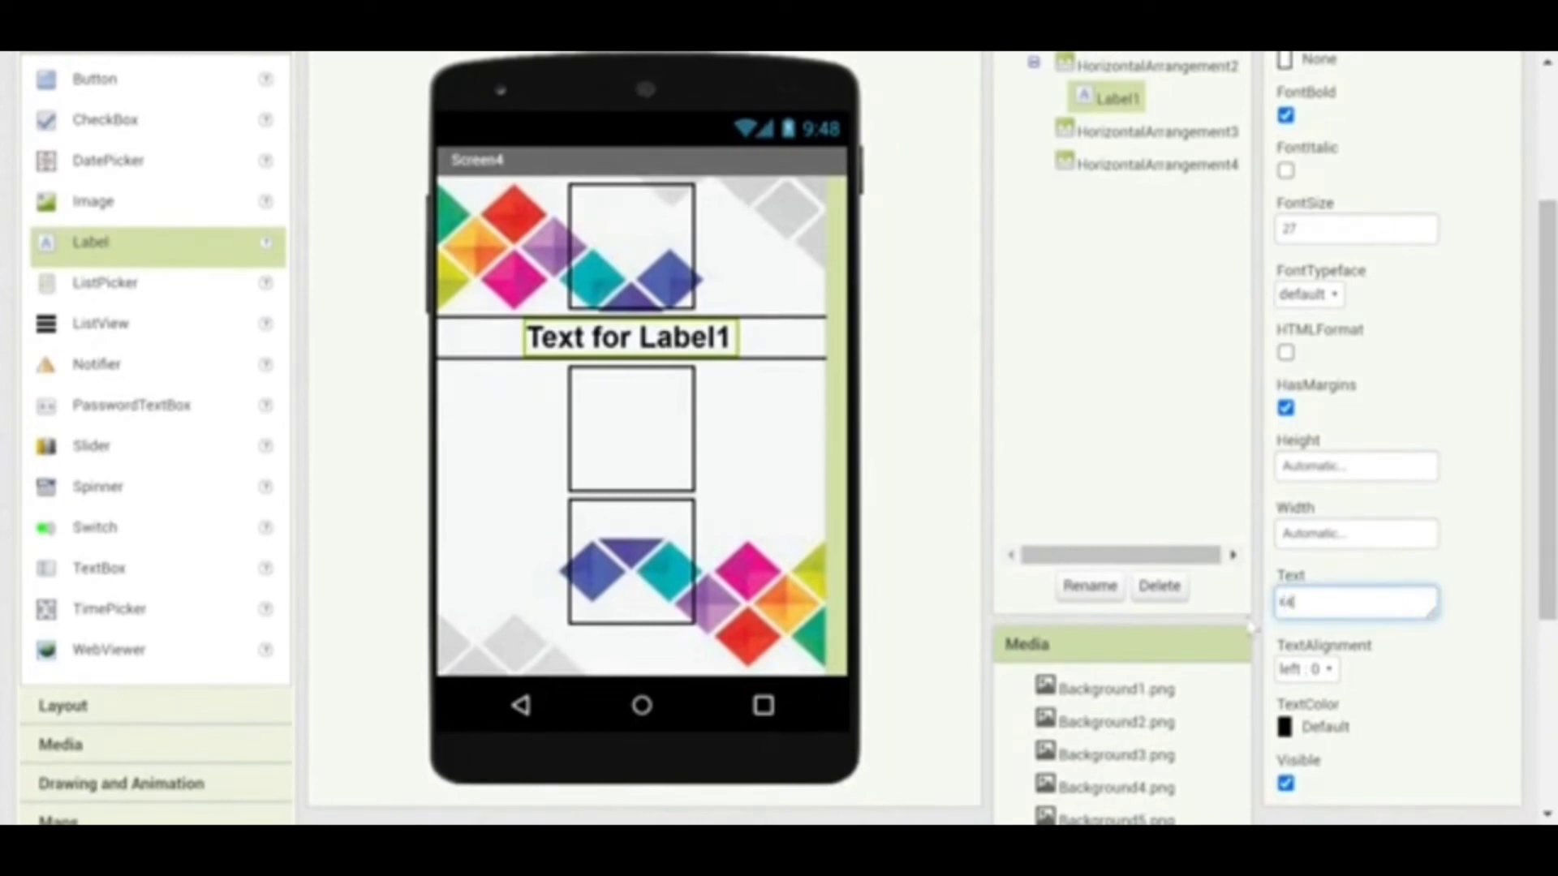
type("ro")
left_click(1308, 669)
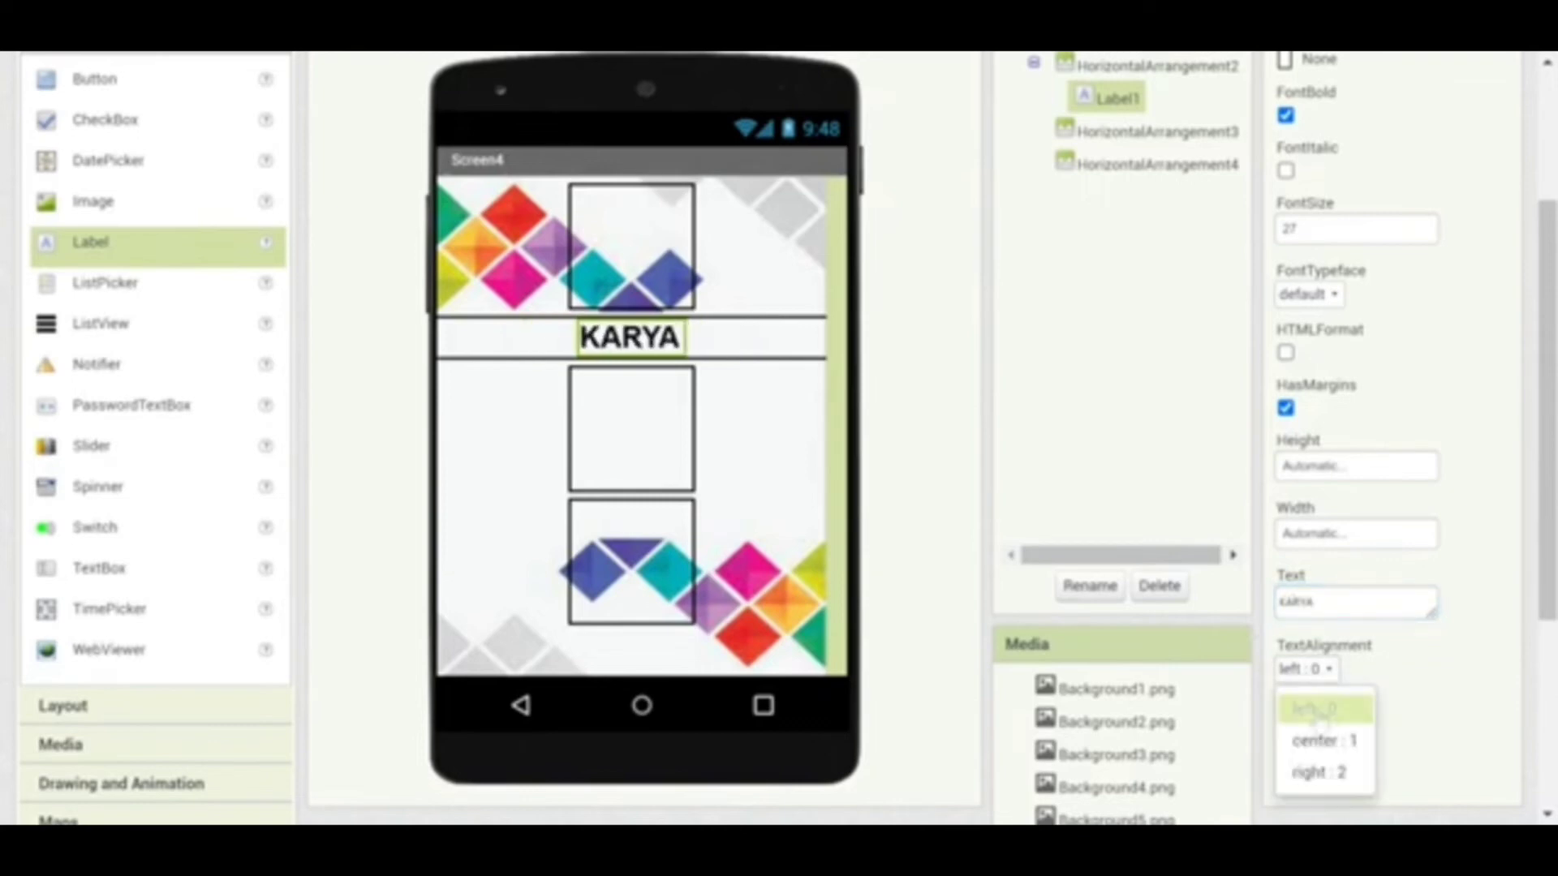
left_click(1320, 740)
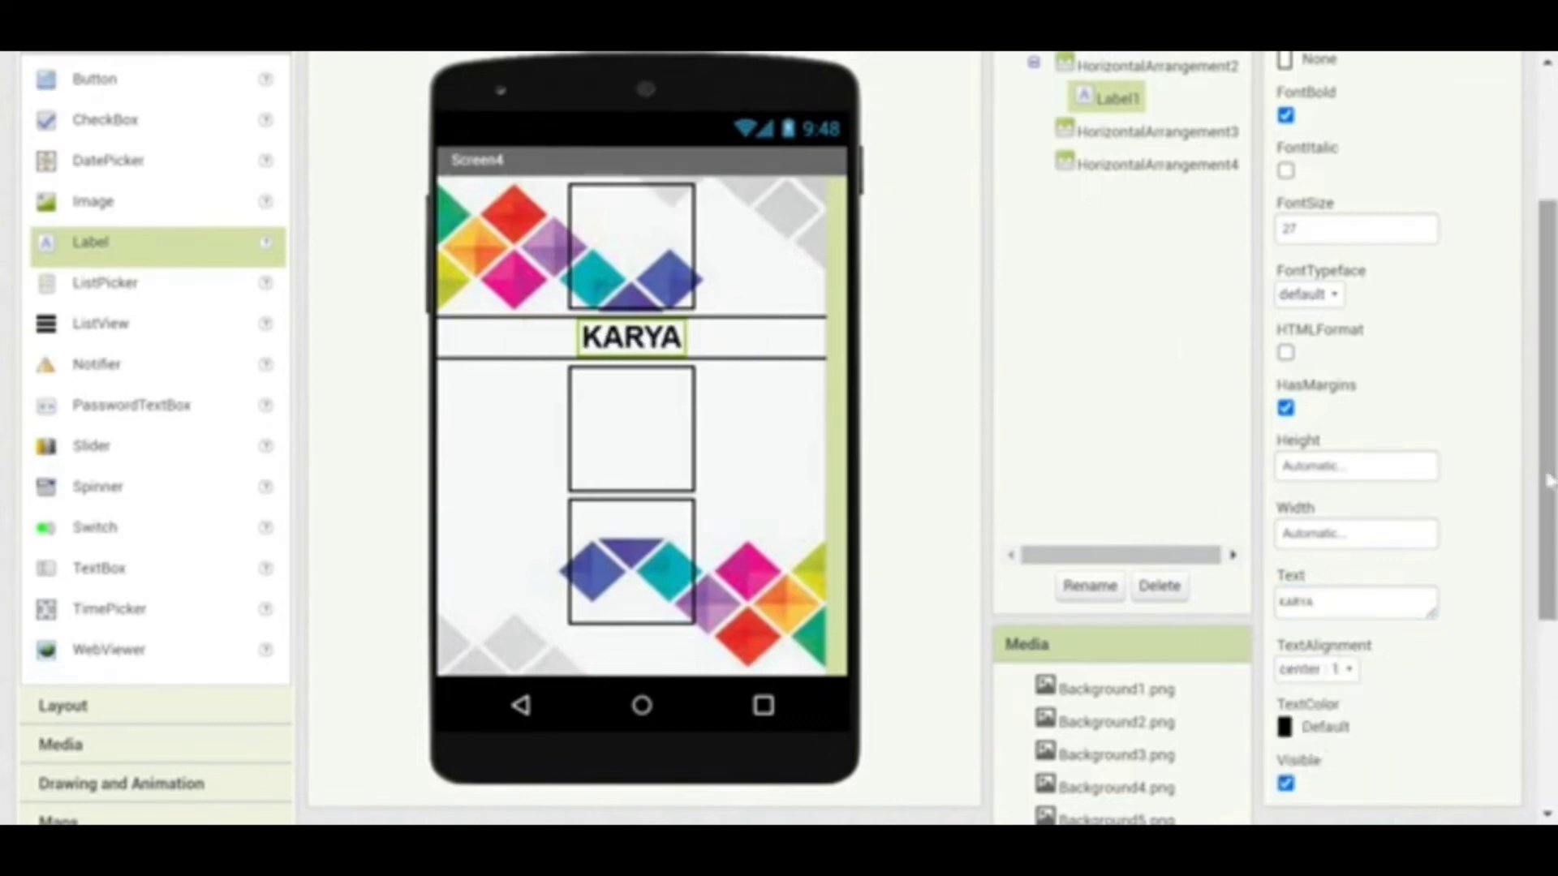
scroll(1545, 479, "up", 2)
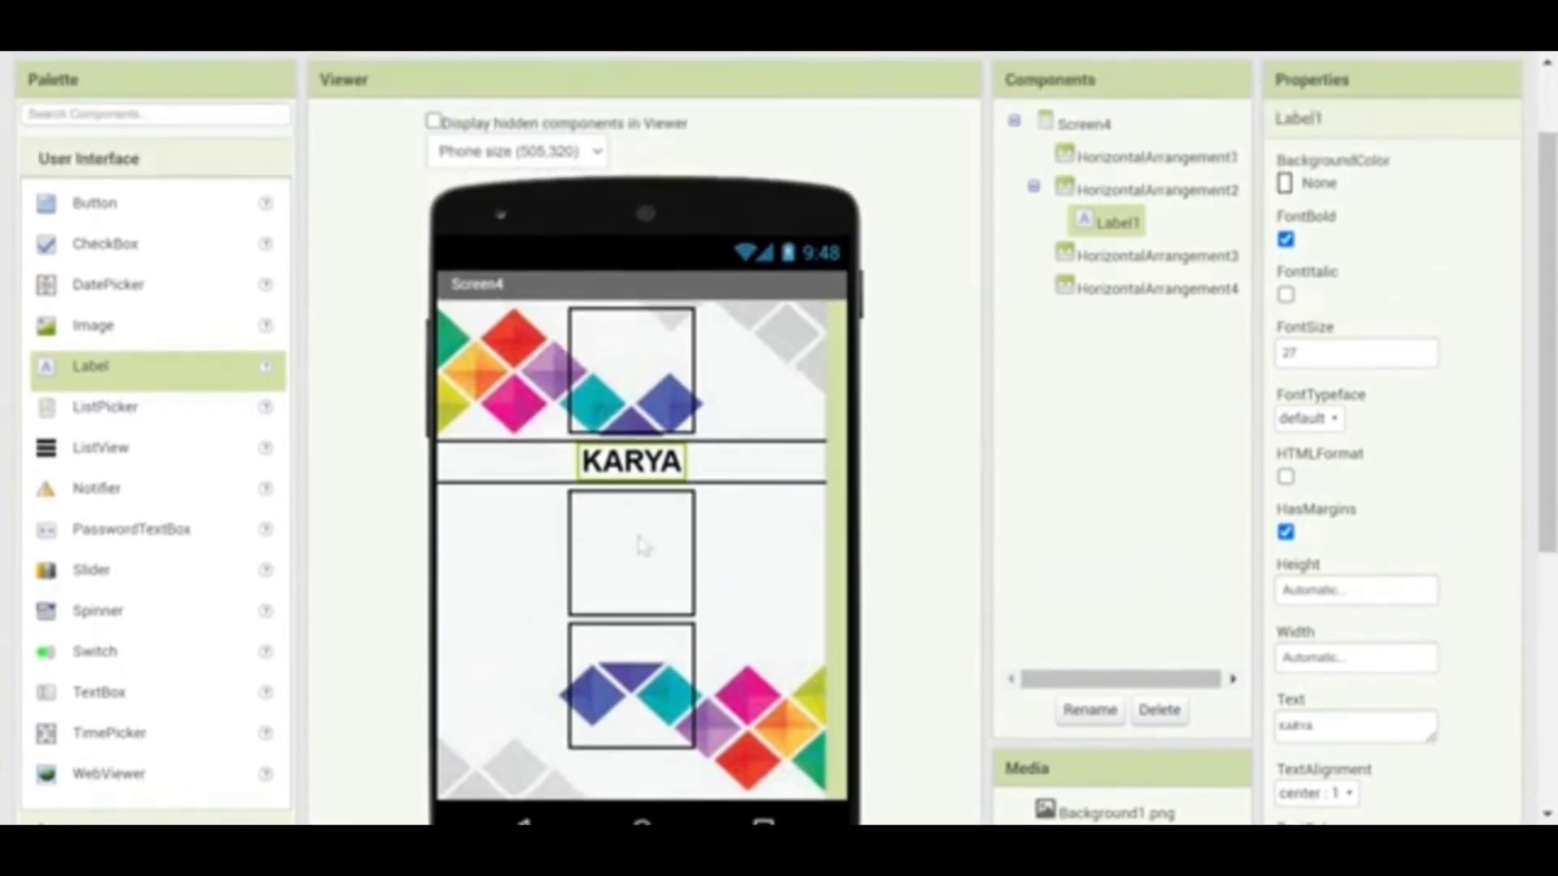
left_click(641, 546)
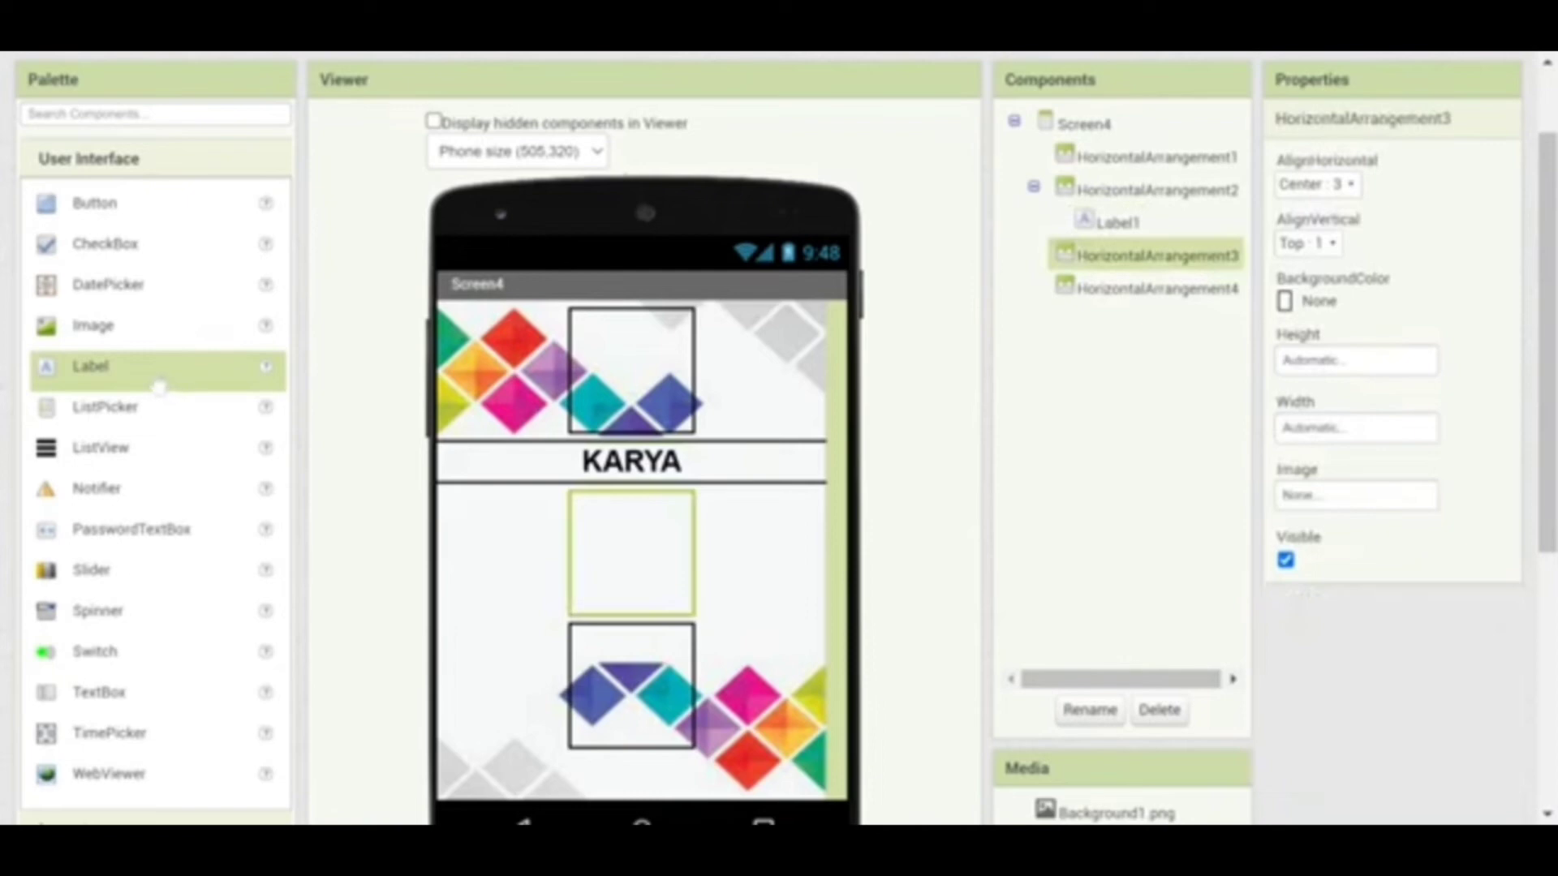
Add Label2 to HorizontalArrangement3 with font size 18
left_click_drag(162, 385, 604, 542)
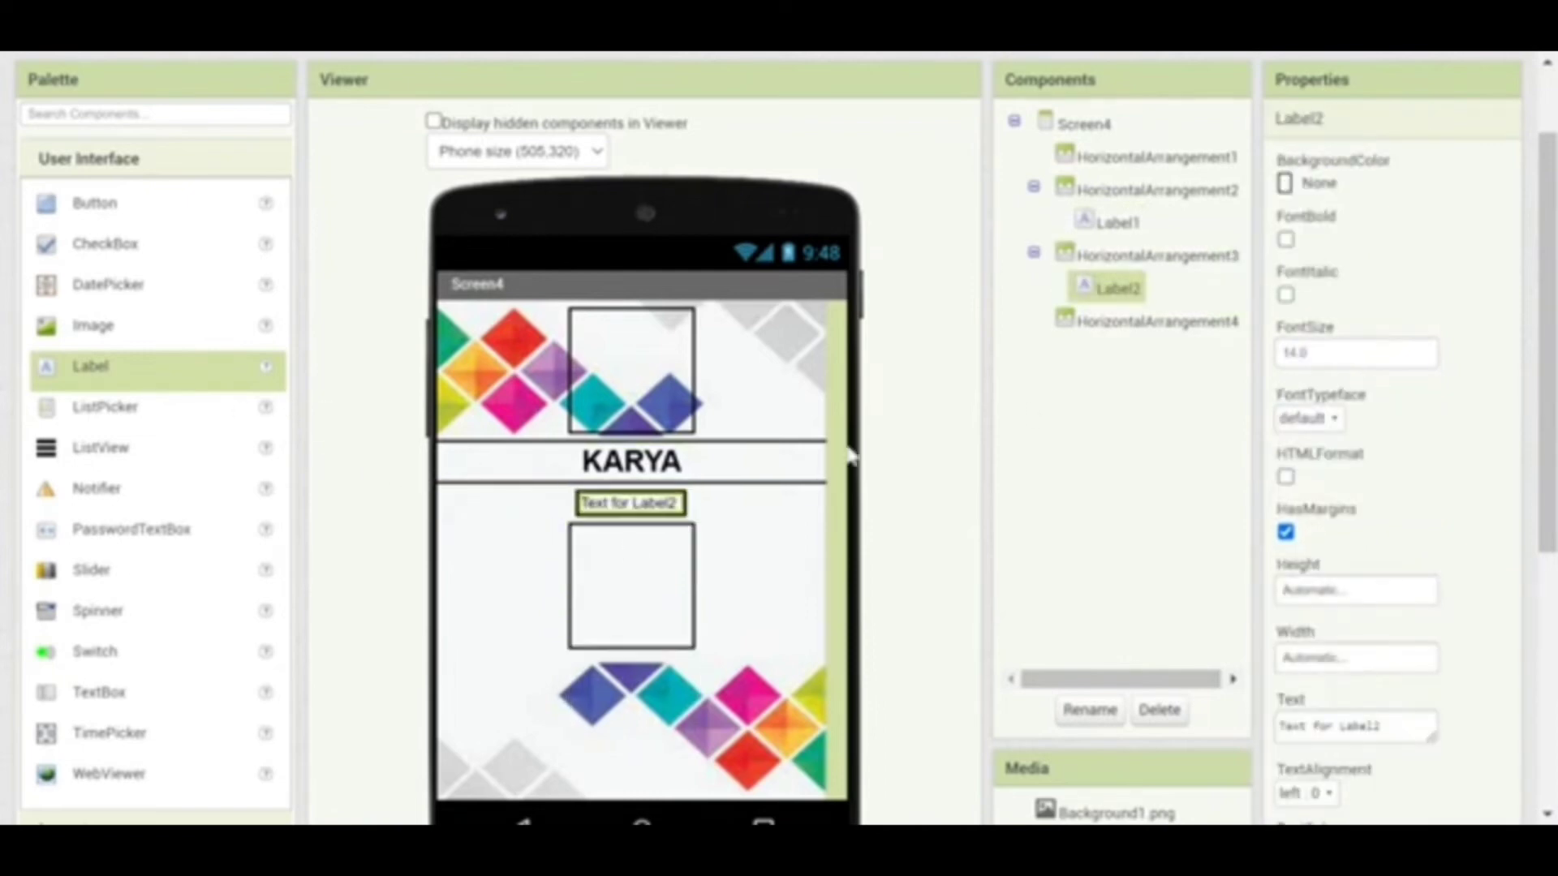
left_click(1355, 353)
double_click(1295, 352)
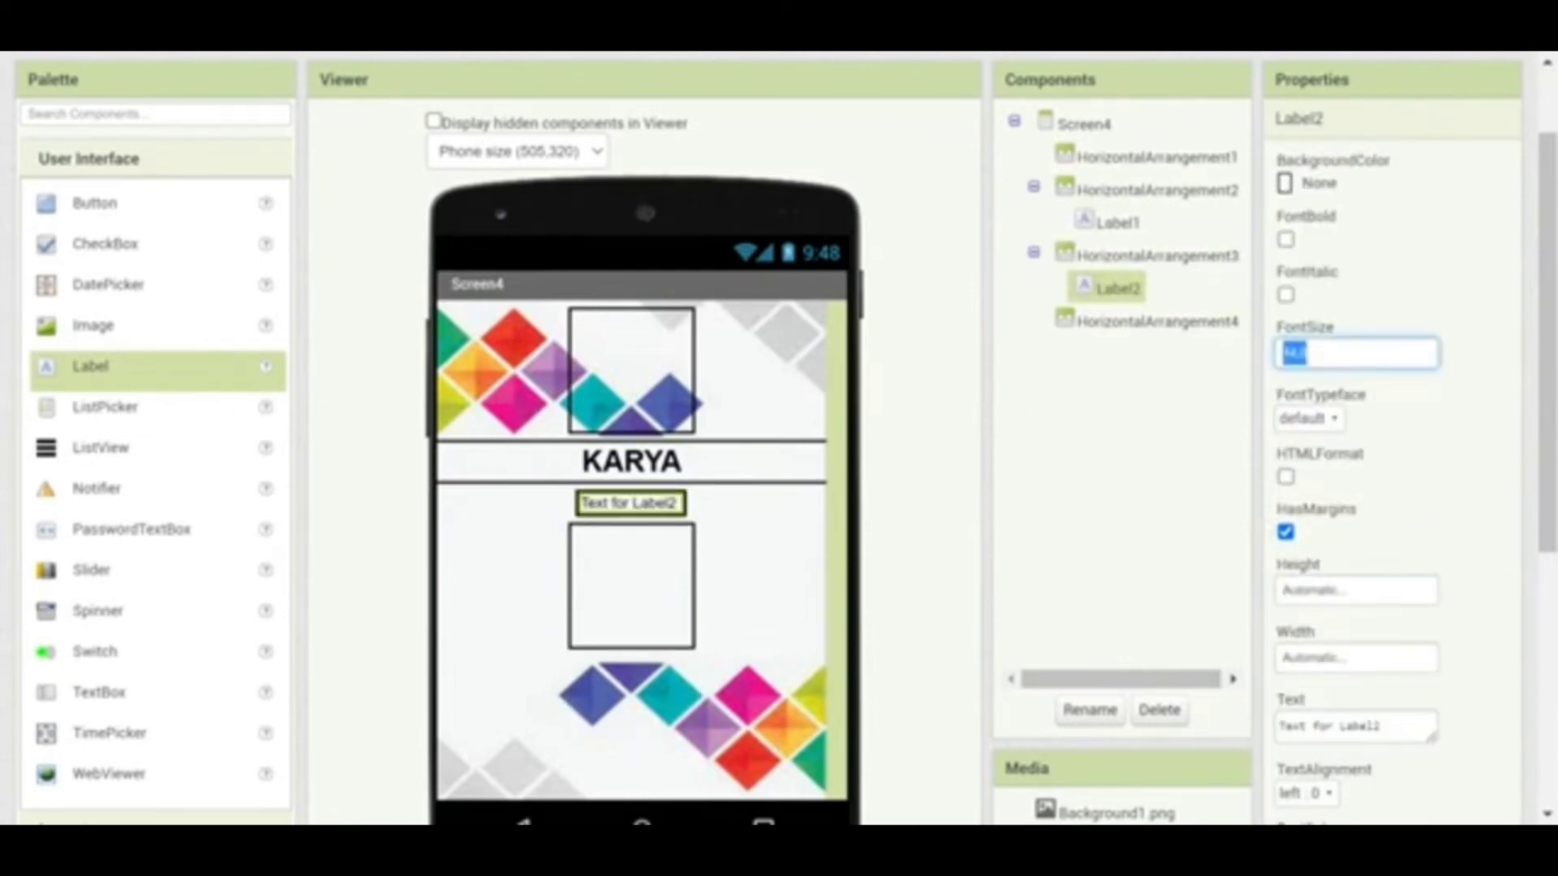
type("18")
left_click(1155, 434)
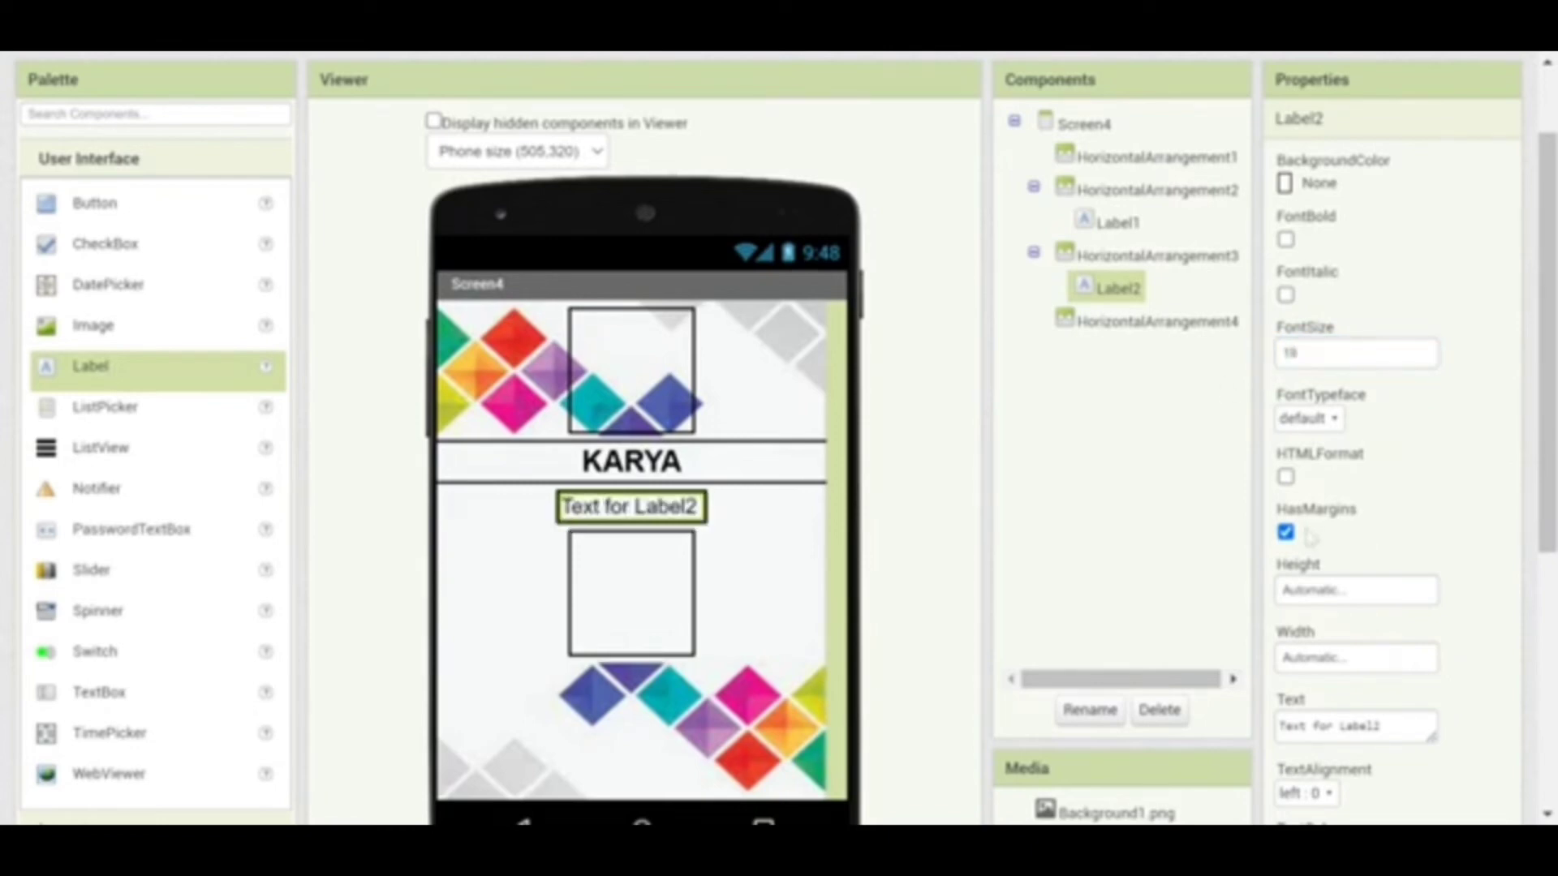
Paste the YouTube channel link as Label2's text and centre-align it
left_click(1347, 726)
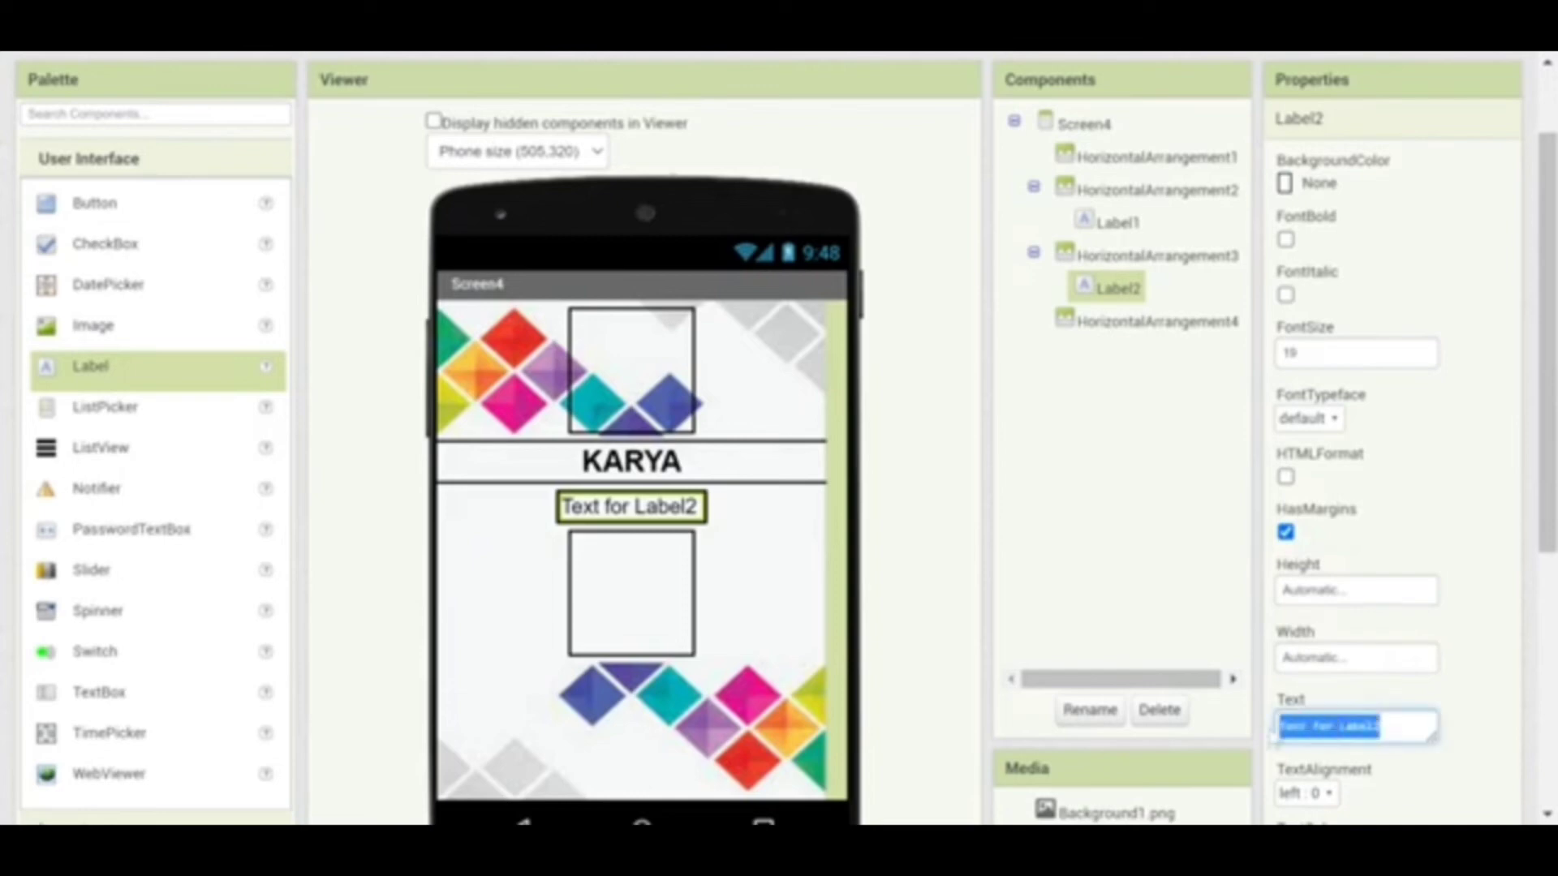
key("ctrl+v")
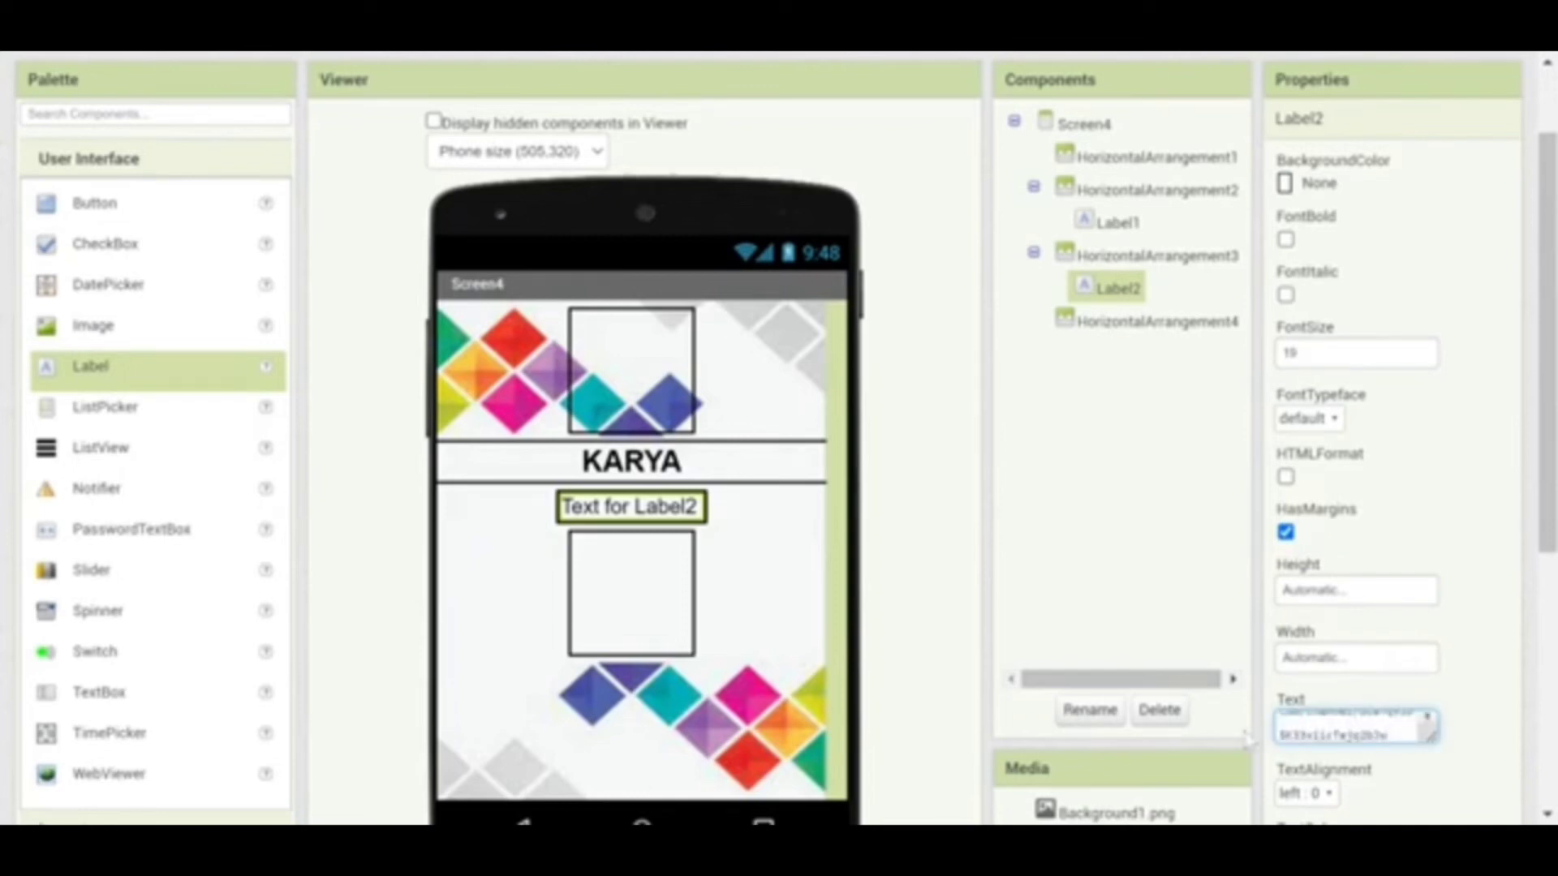
key("Return")
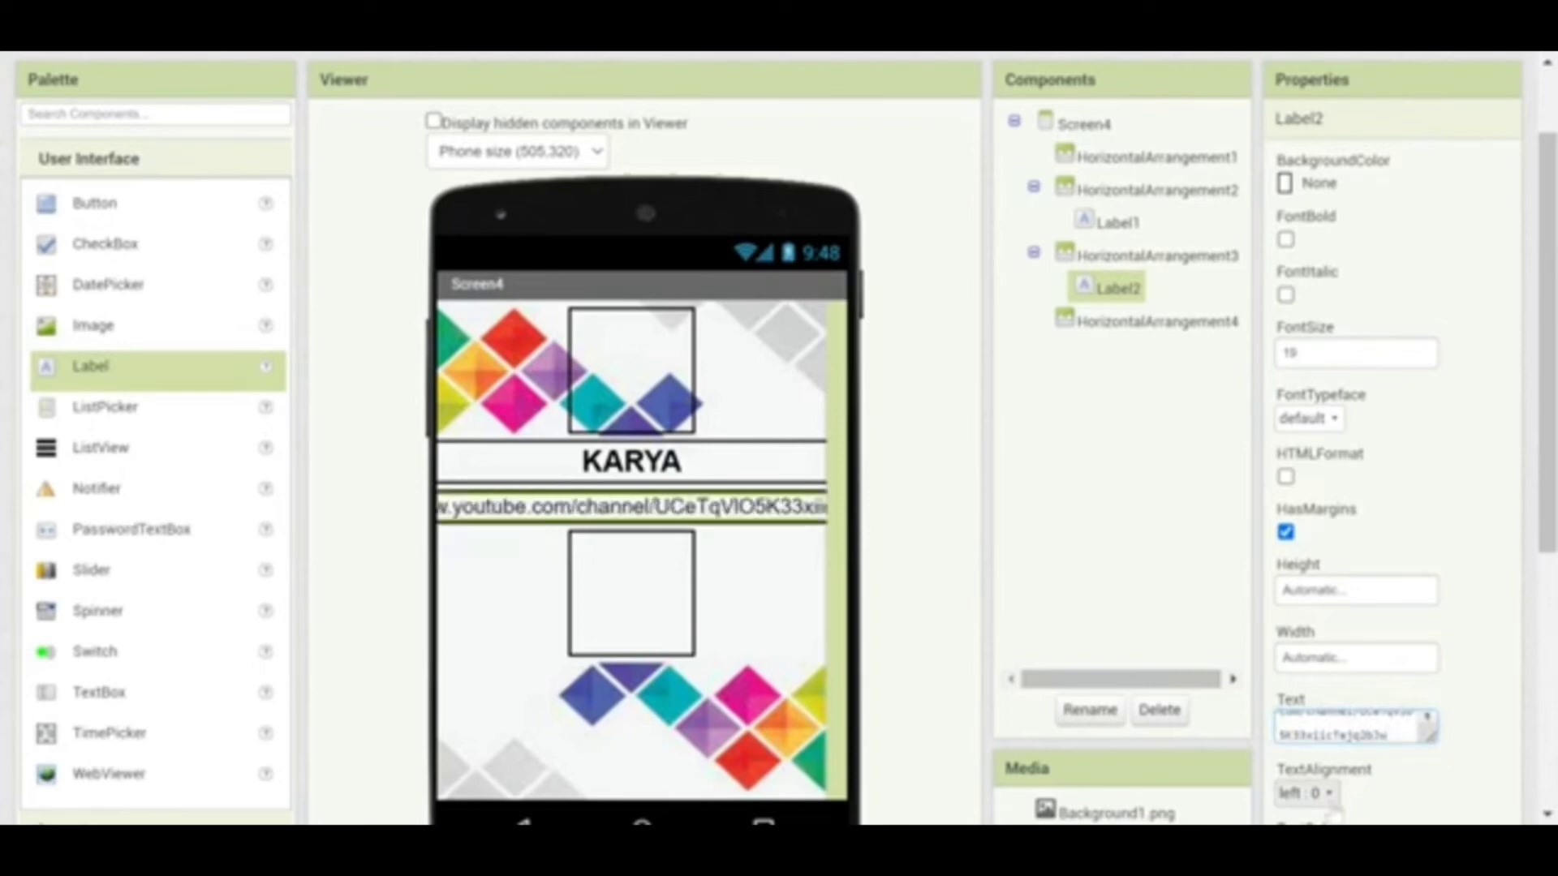
left_click(1322, 795)
left_click(1332, 723)
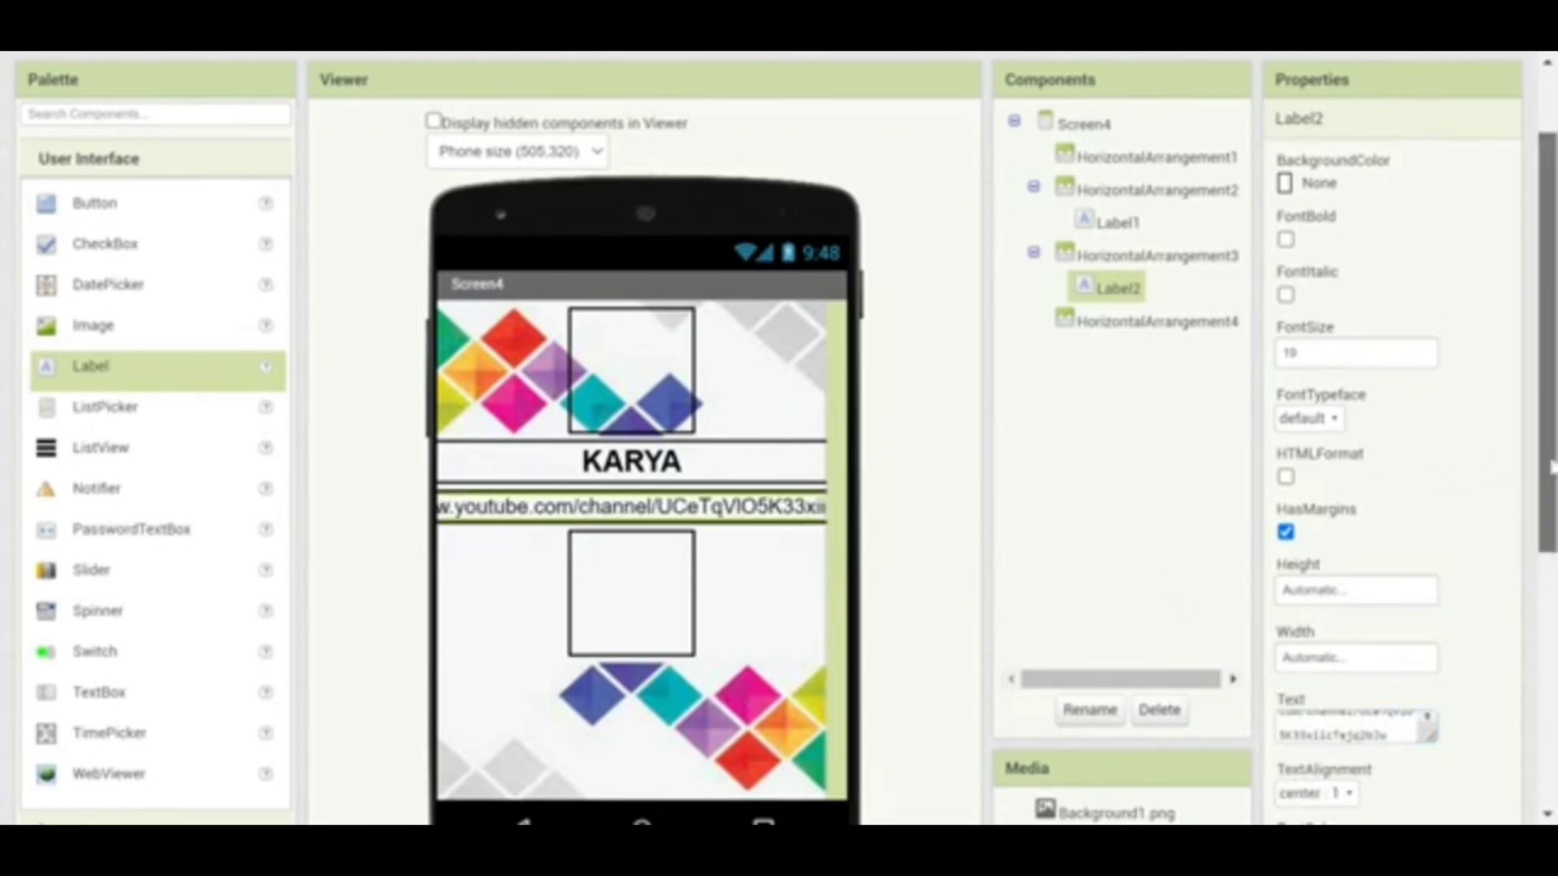
left_click_drag(1549, 470, 1550, 507)
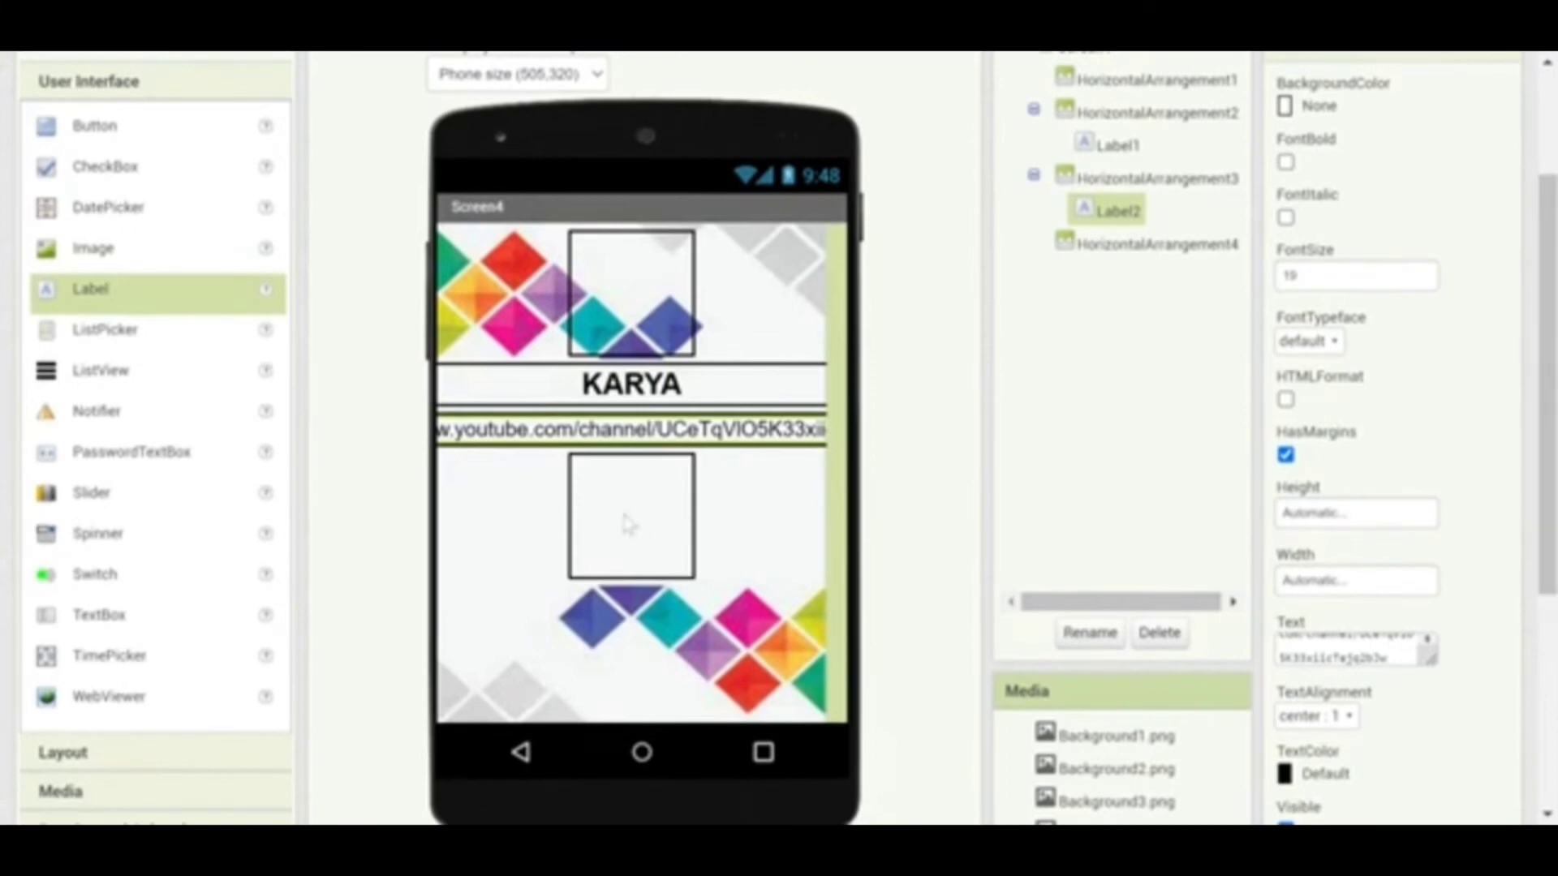
left_click(628, 523)
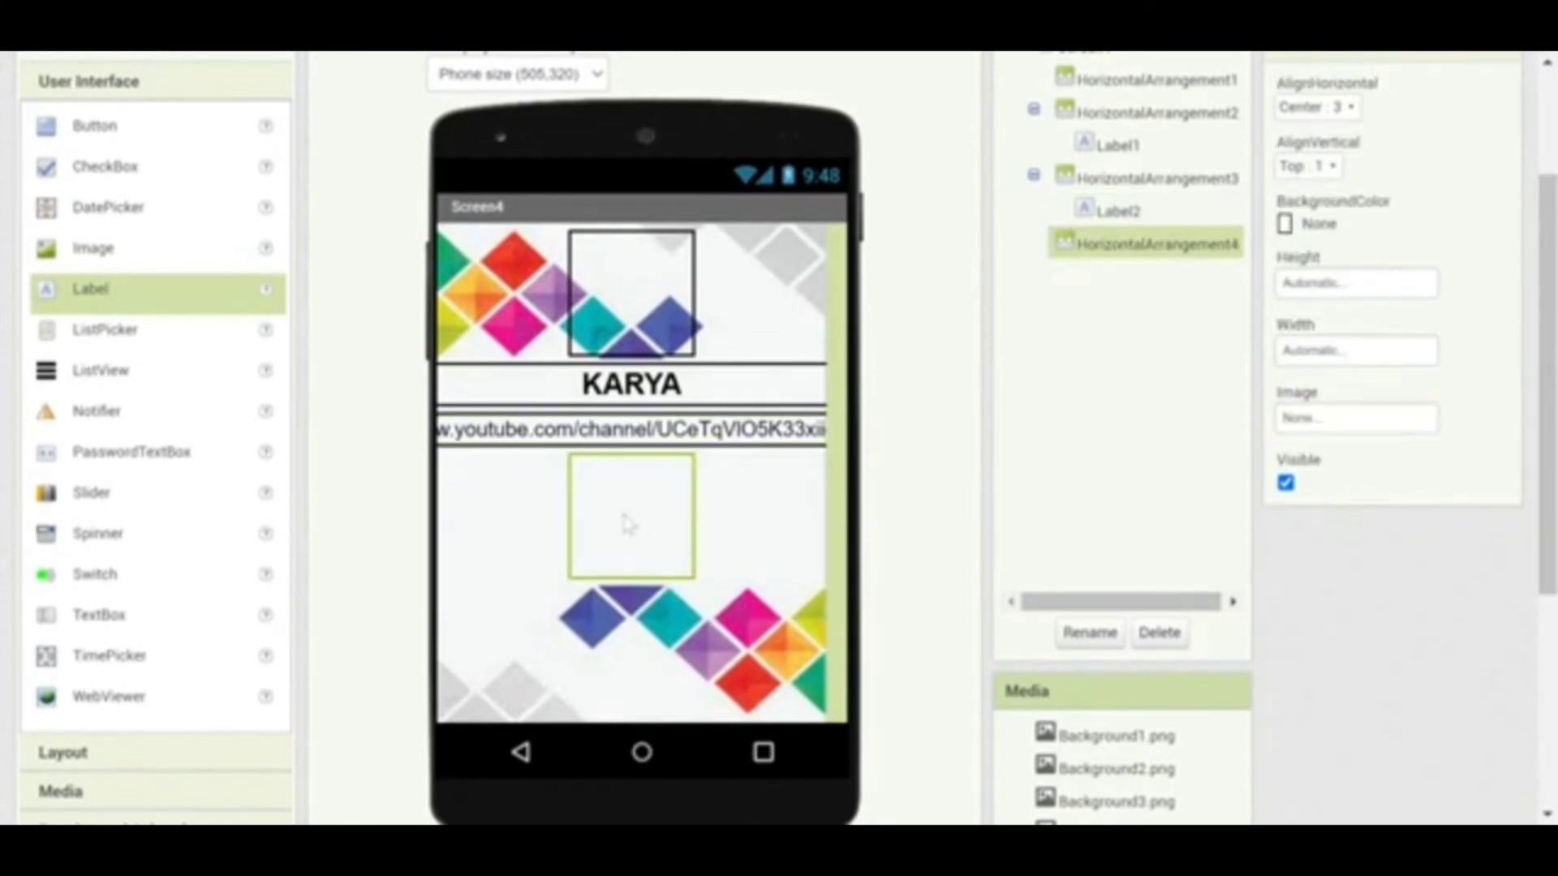
Add Button1 to the fourth arrangement with a red background
left_click(91, 133)
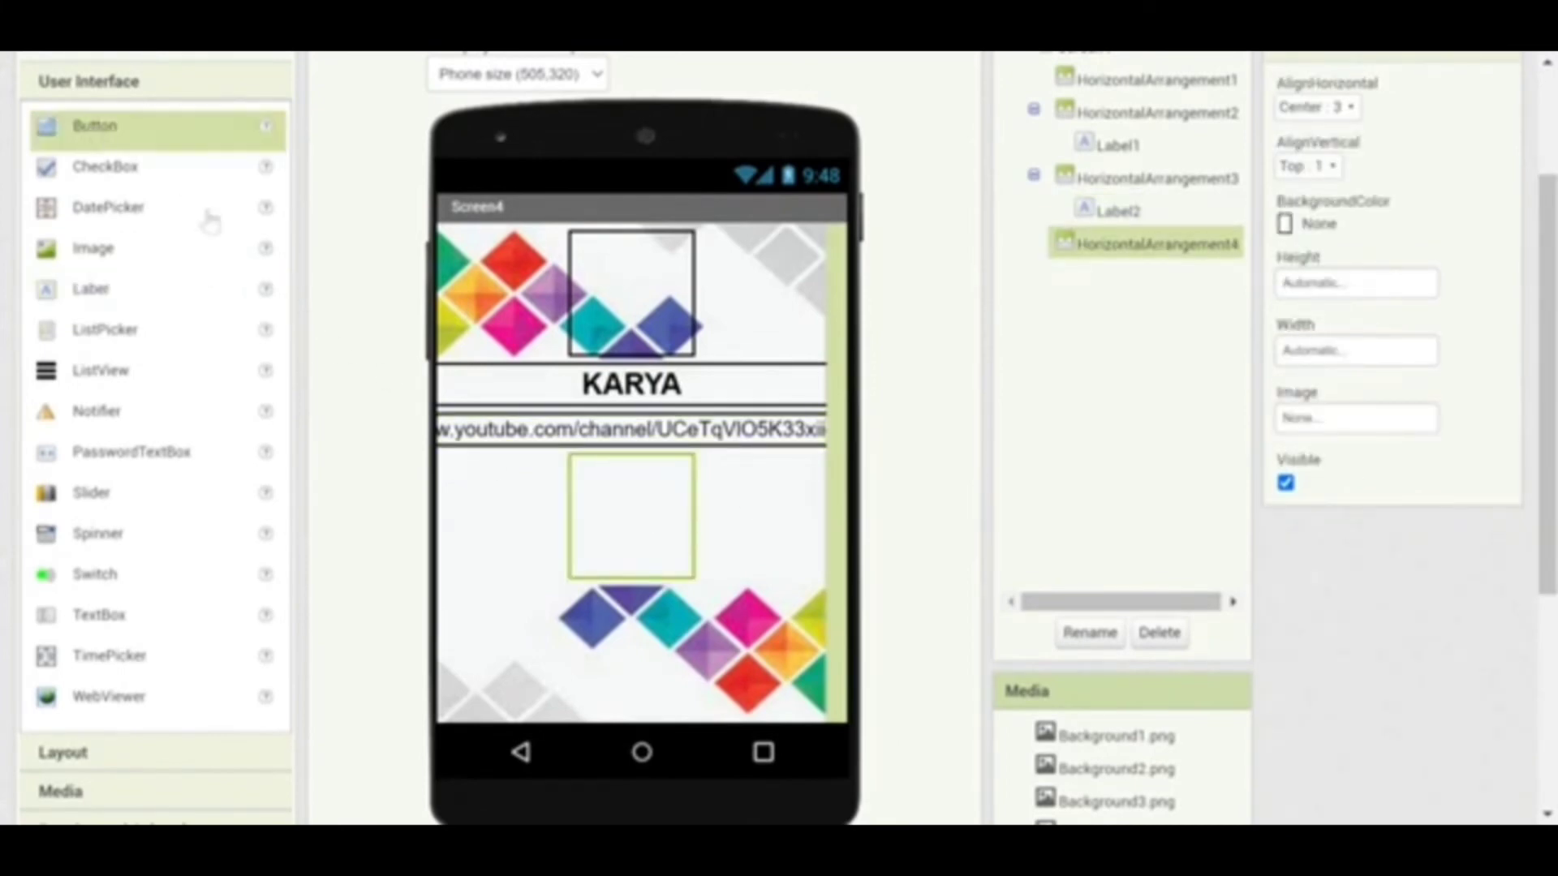
left_click_drag(209, 220, 635, 529)
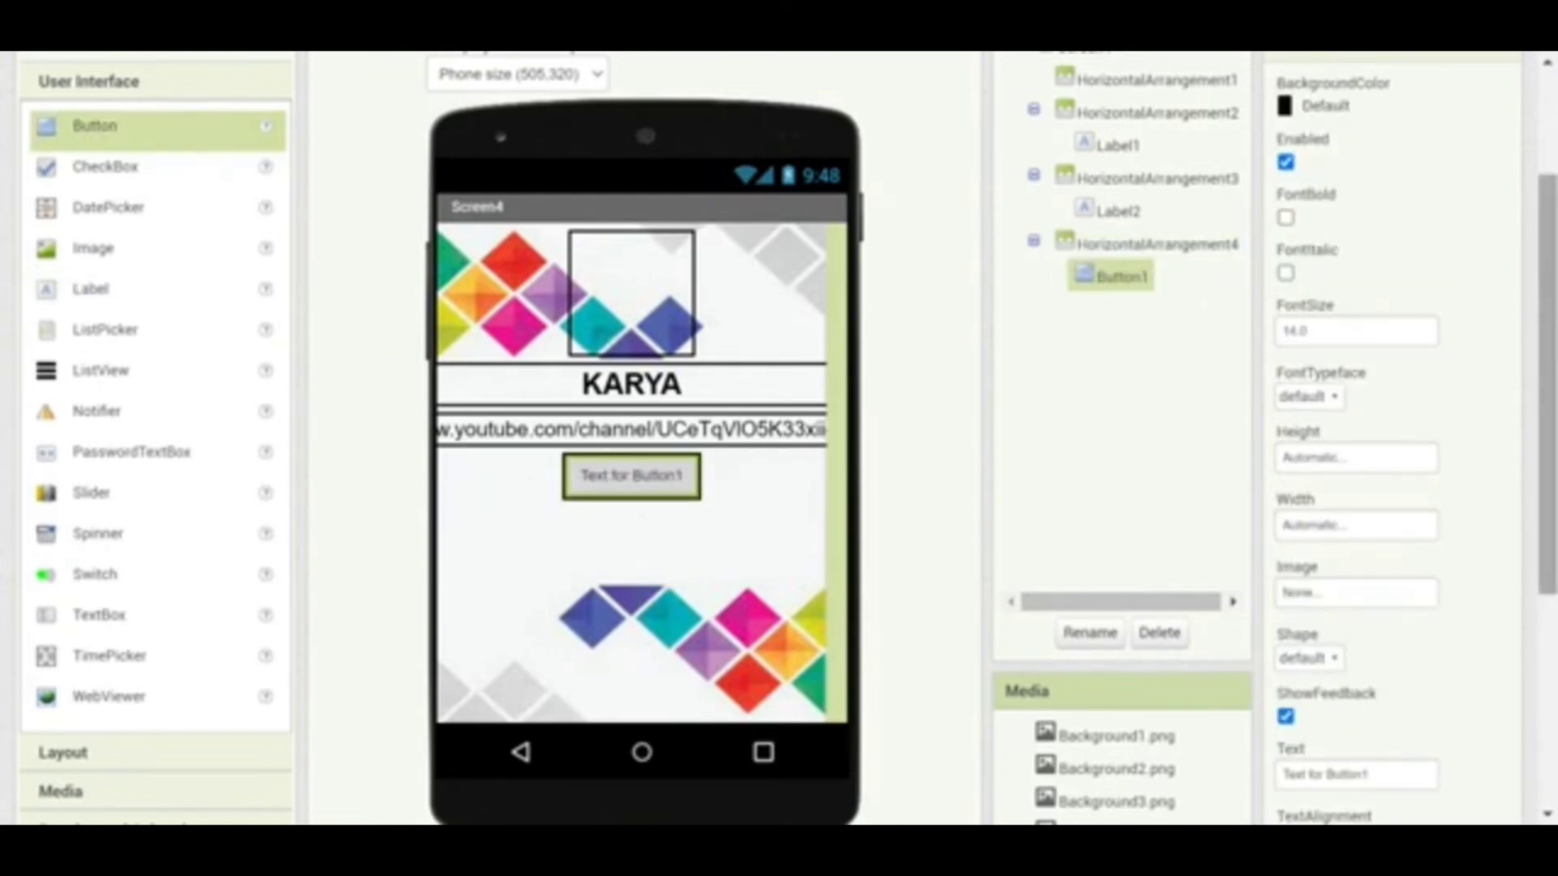
scroll(1546, 381, "up", 3)
left_click(1294, 300)
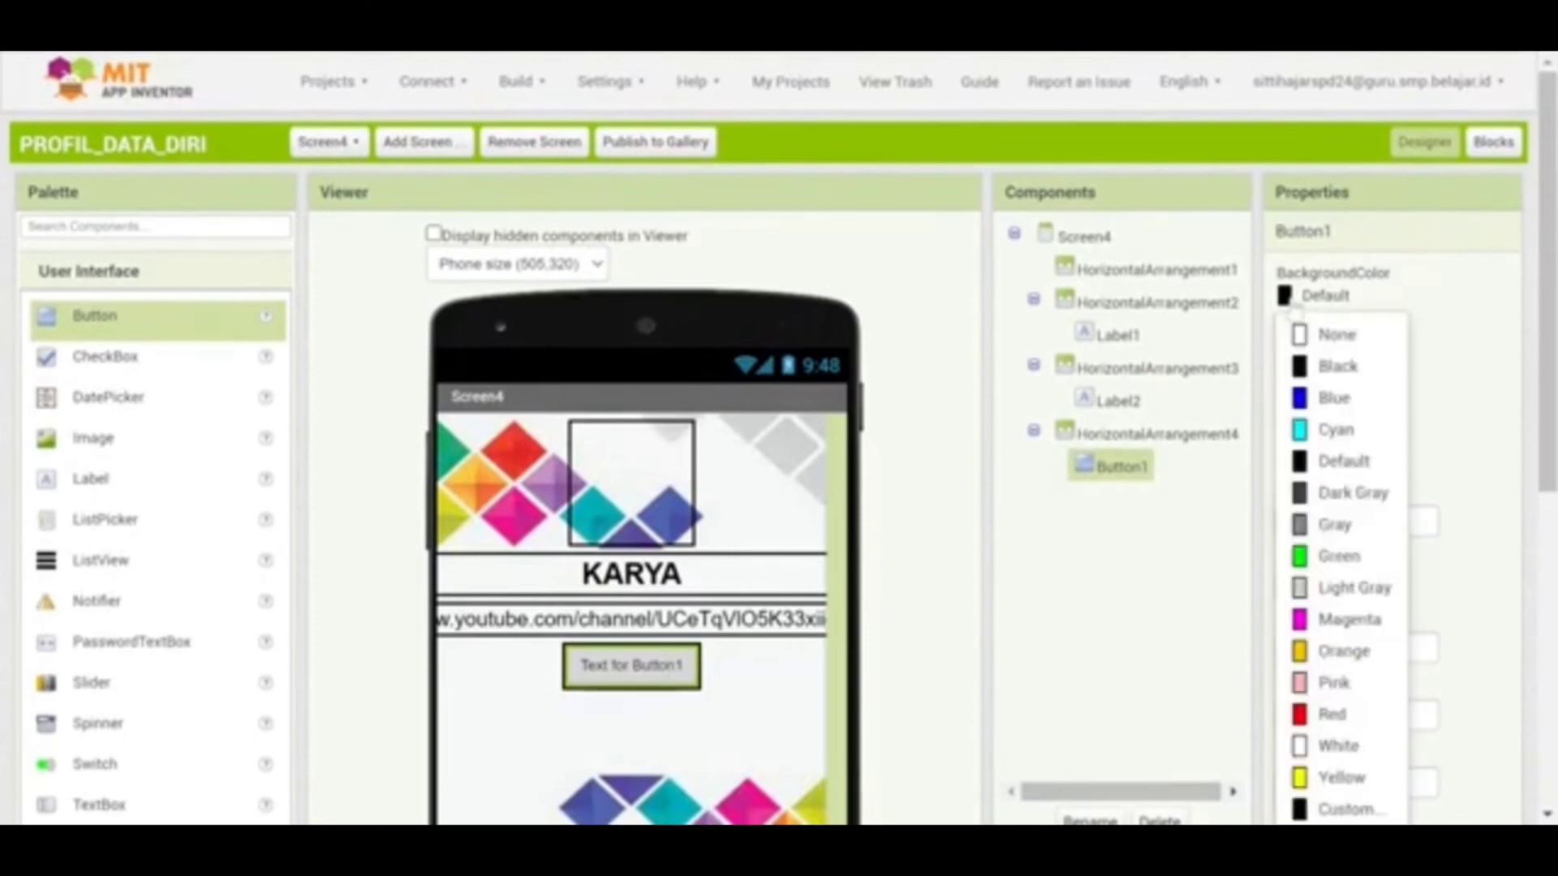
left_click(1308, 717)
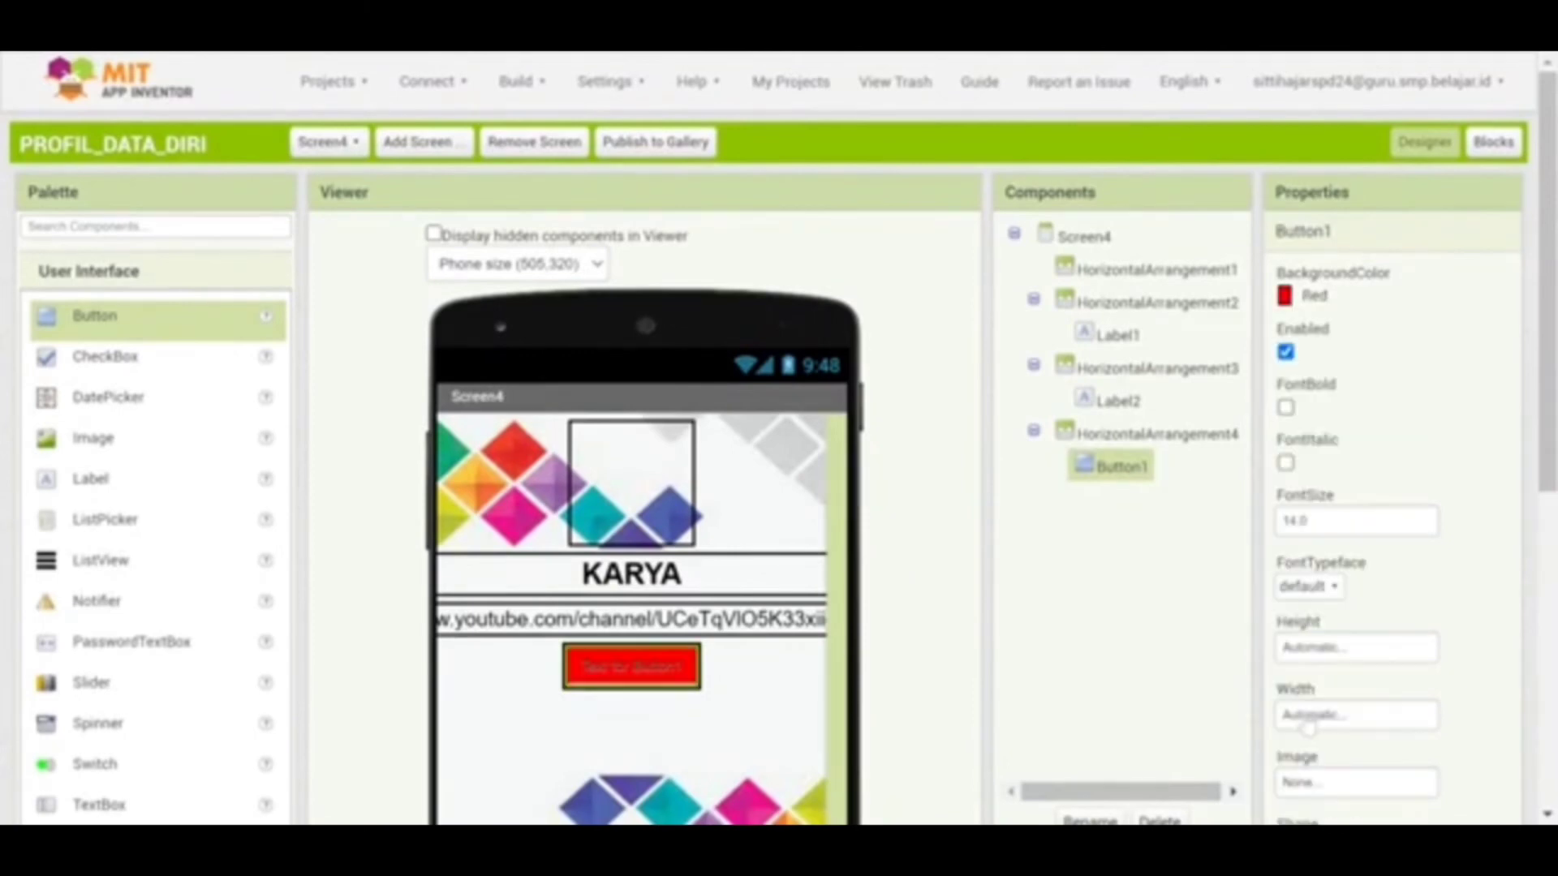
Set Button1's font size to 16
left_click_drag(1549, 218, 1547, 343)
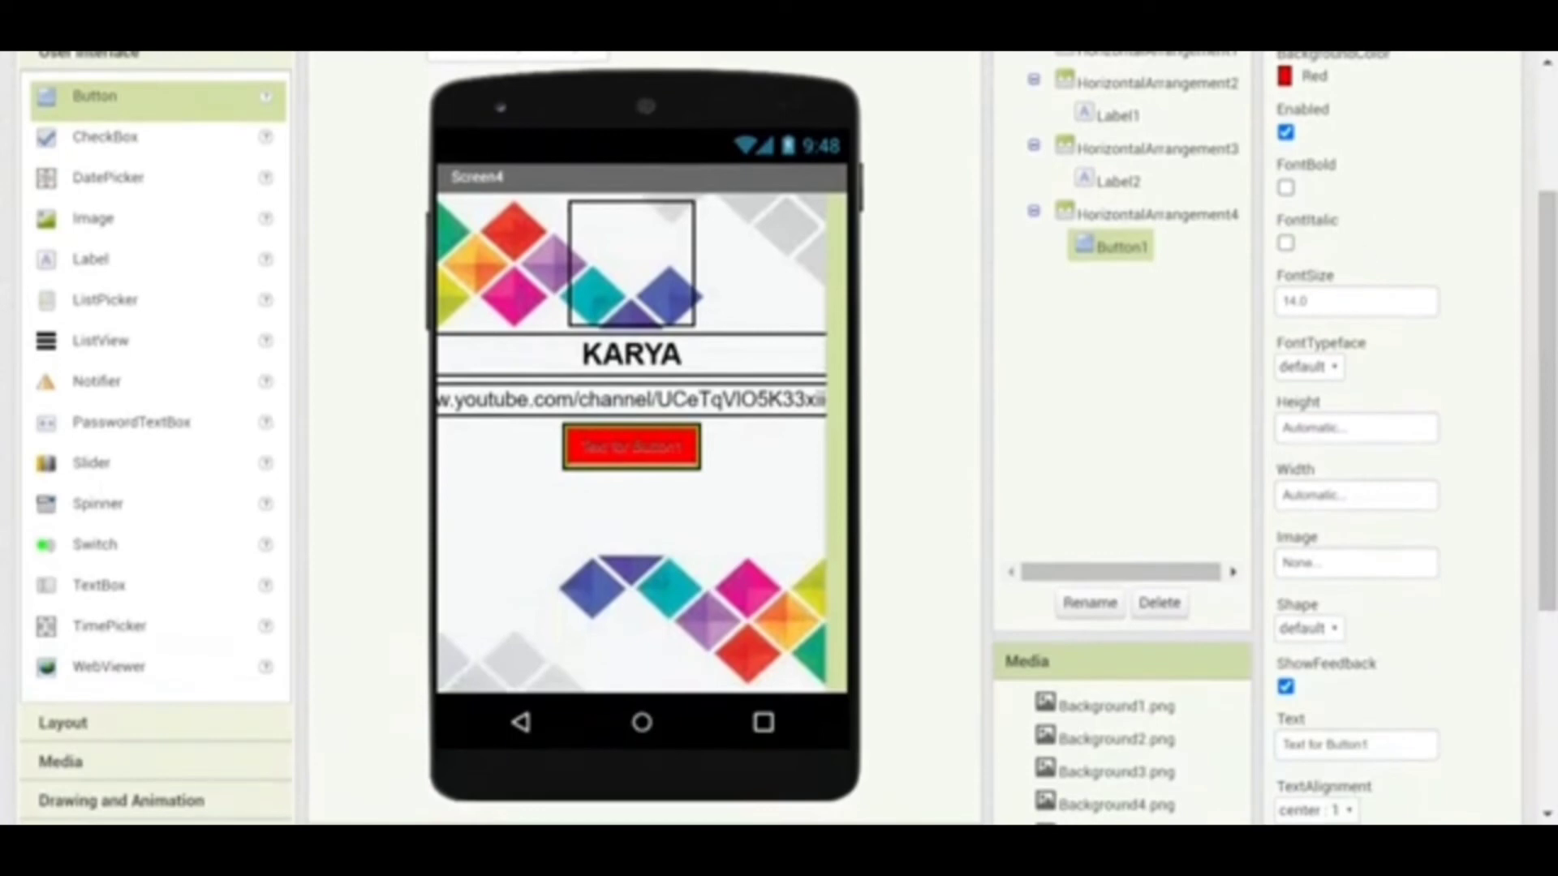
left_click(1295, 301)
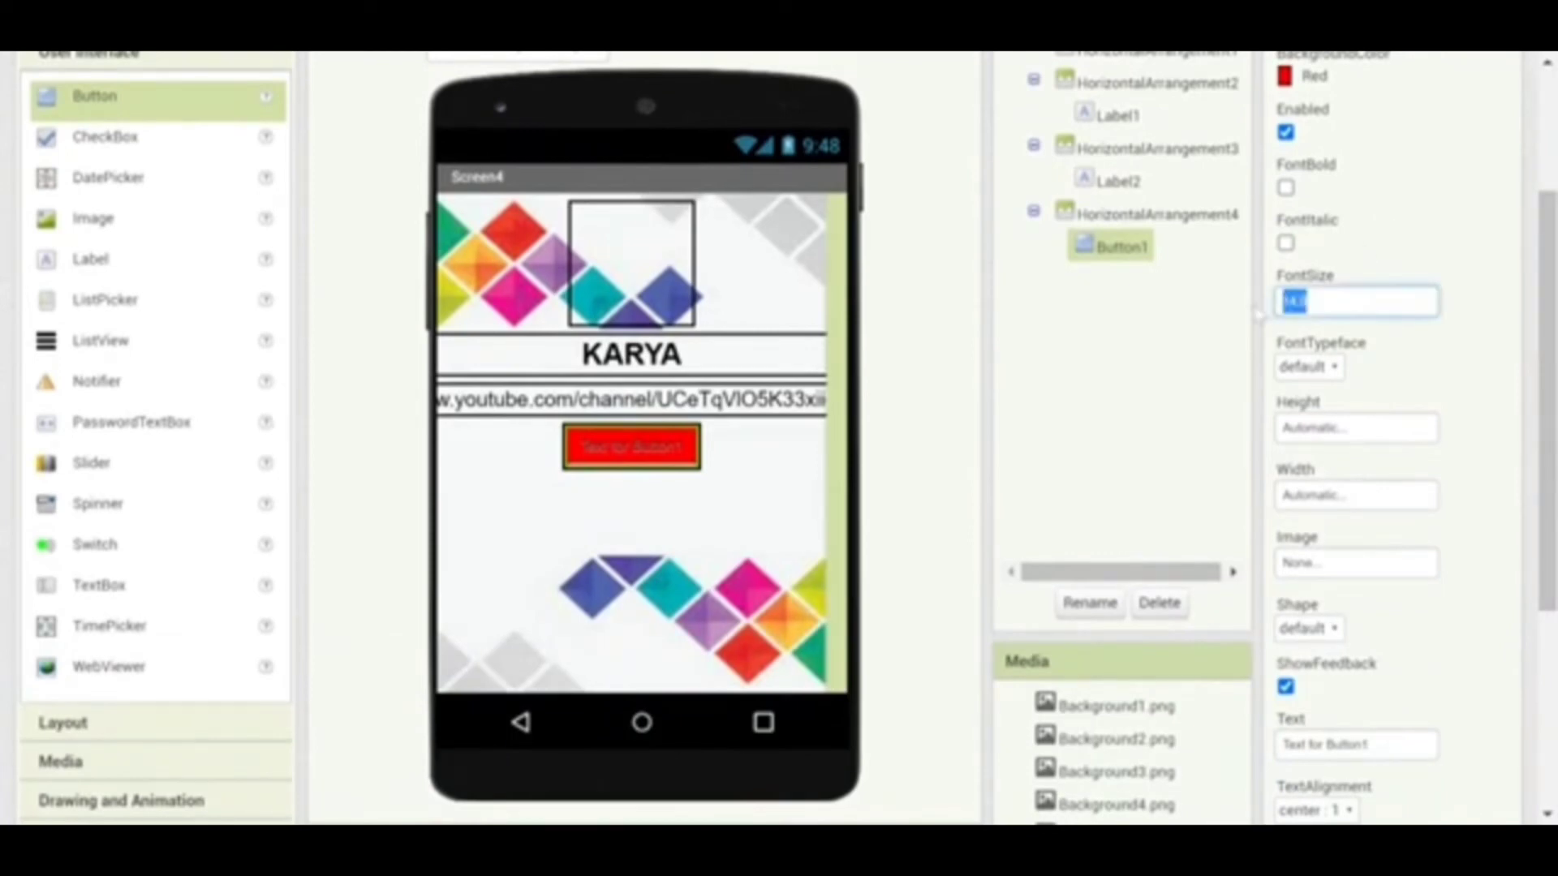
type("16")
key("Return")
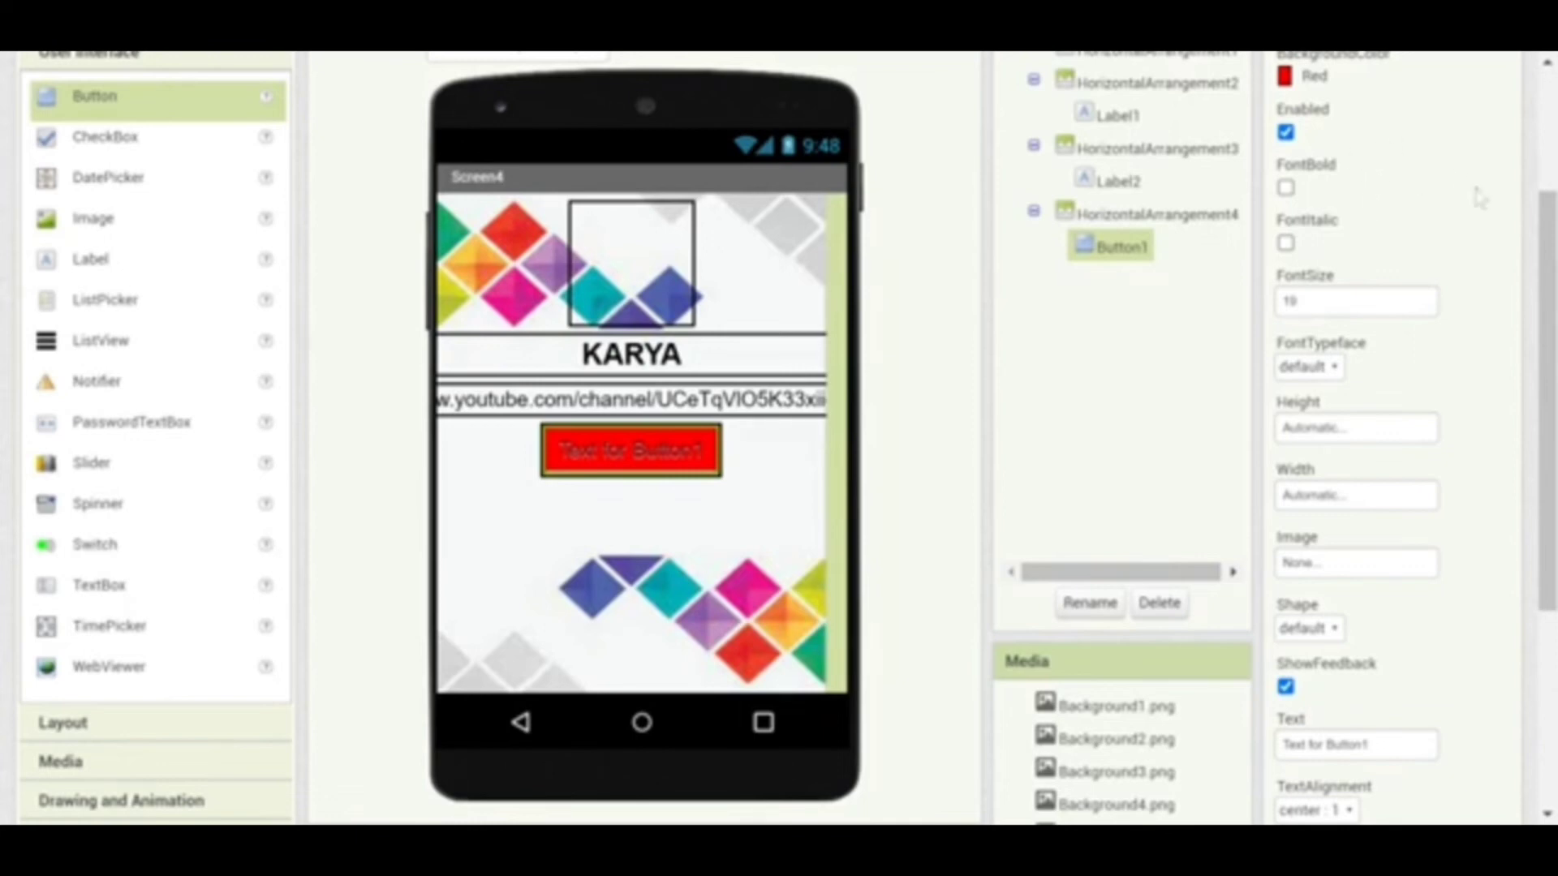
Set Button1's width to 20 percent and its height back to Automatic
left_click(1340, 430)
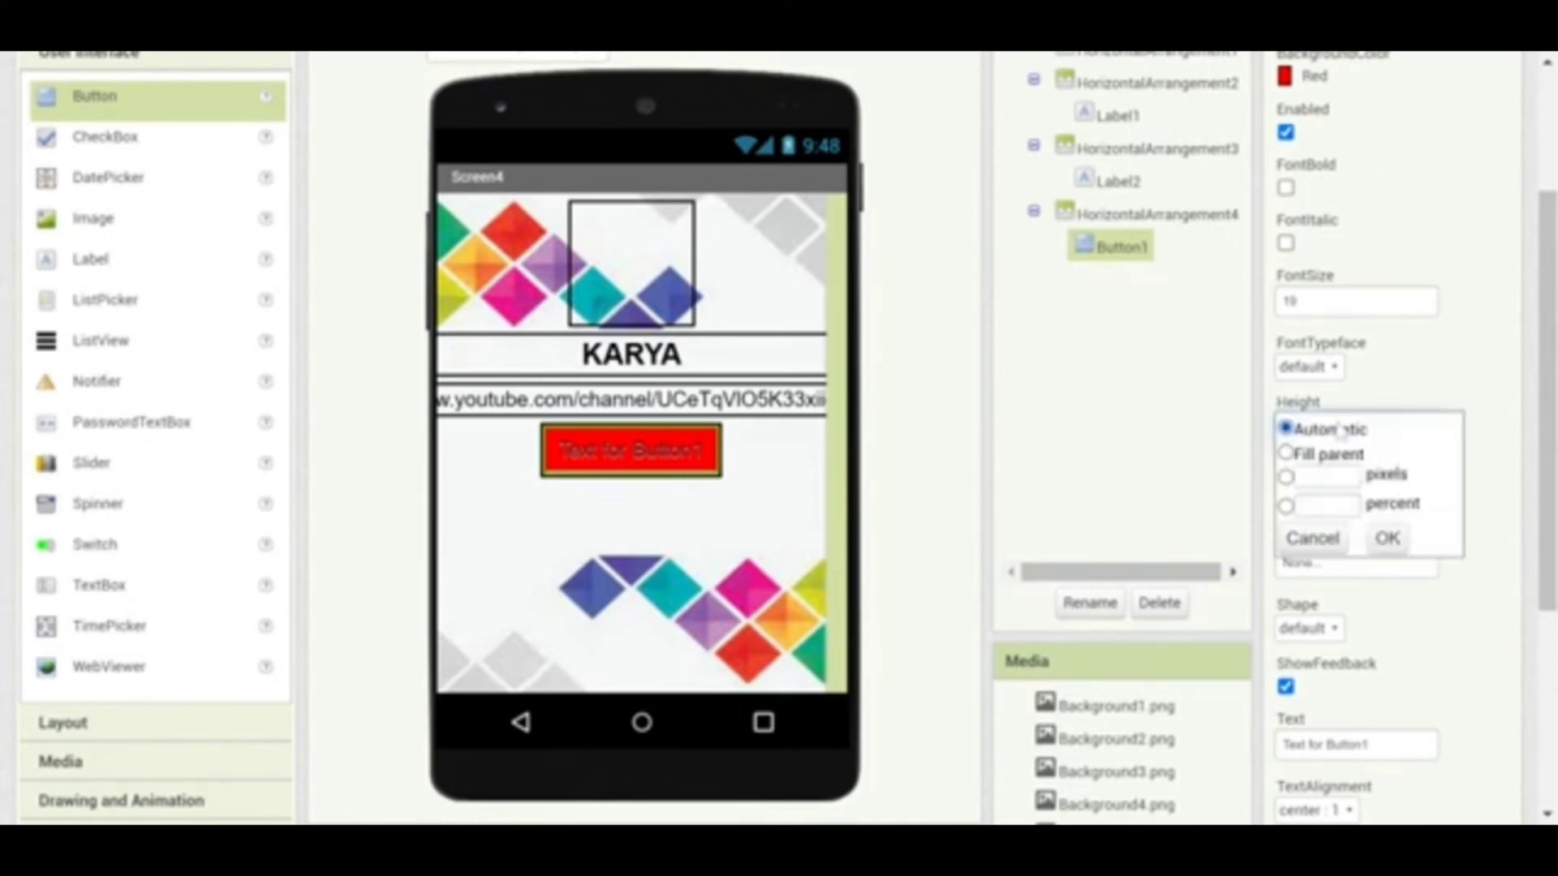
left_click(1326, 505)
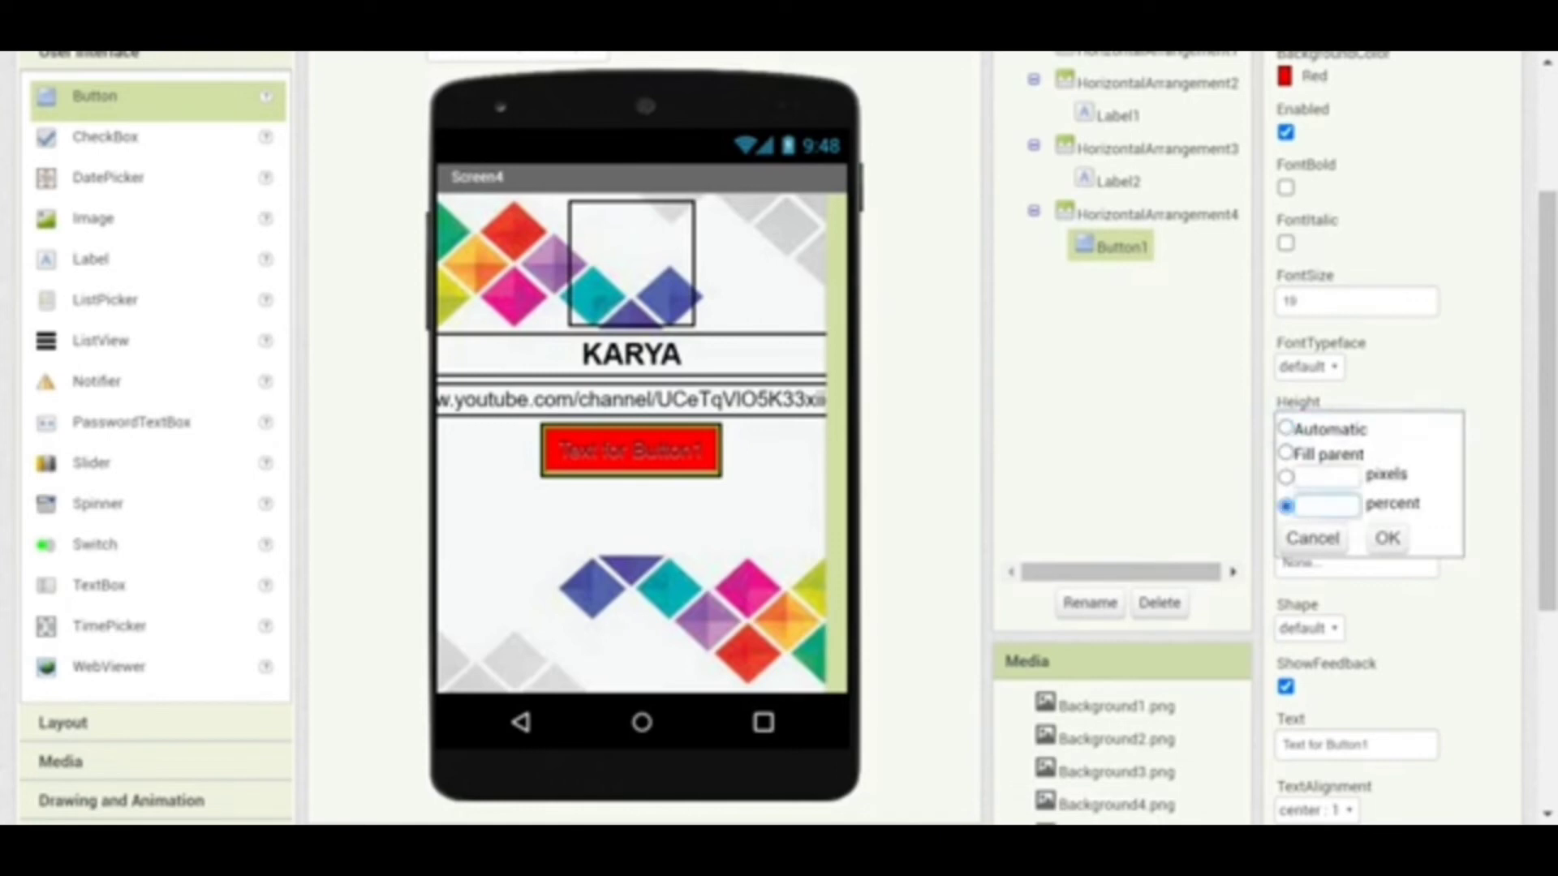
type("20")
left_click(1386, 538)
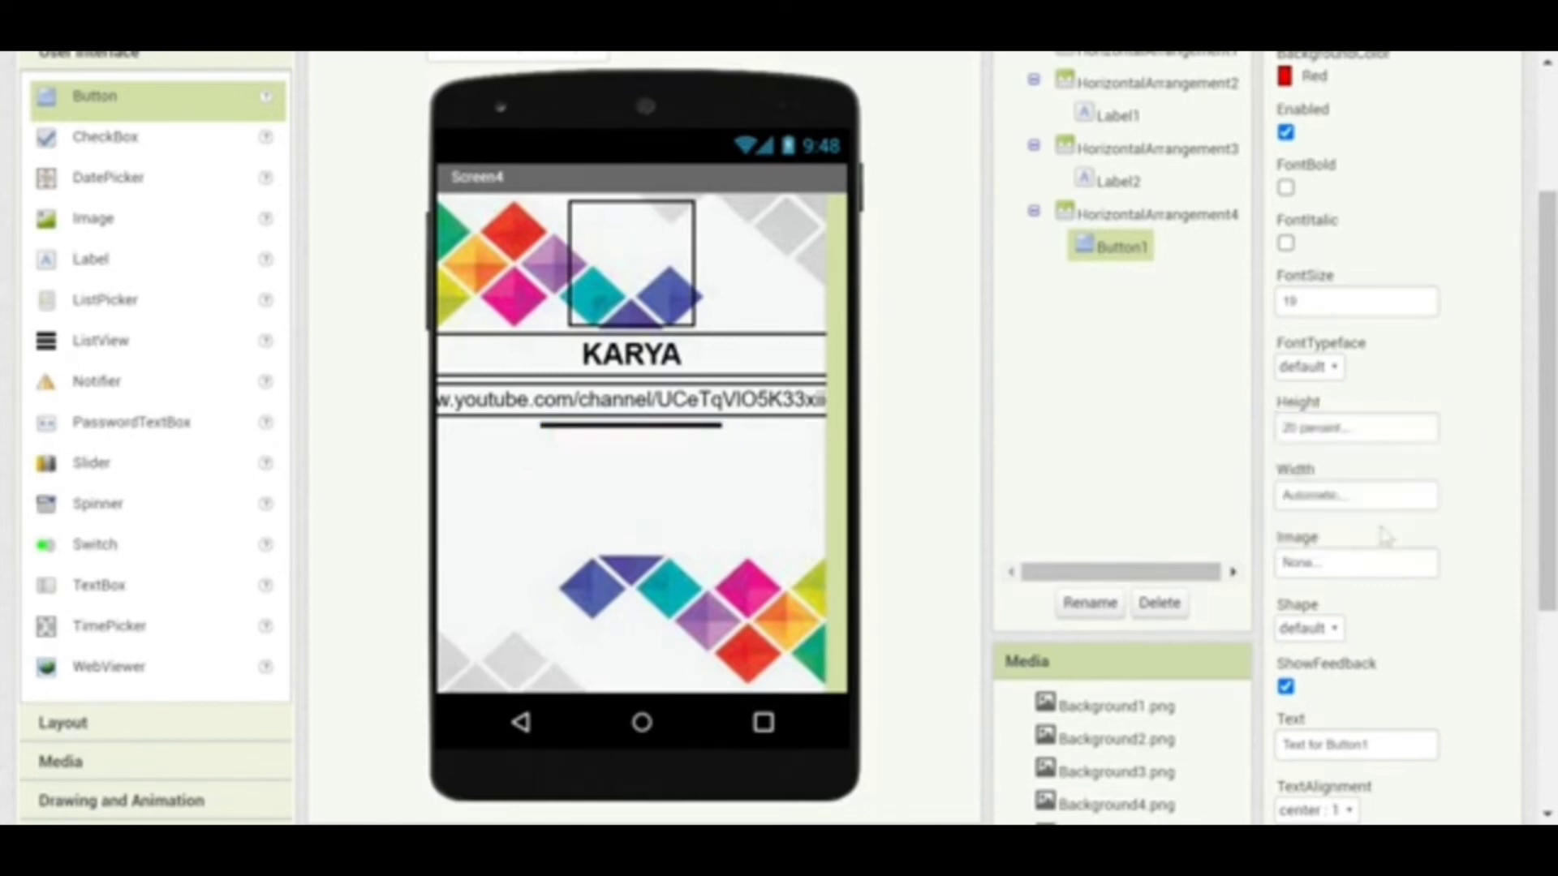
left_click(1325, 506)
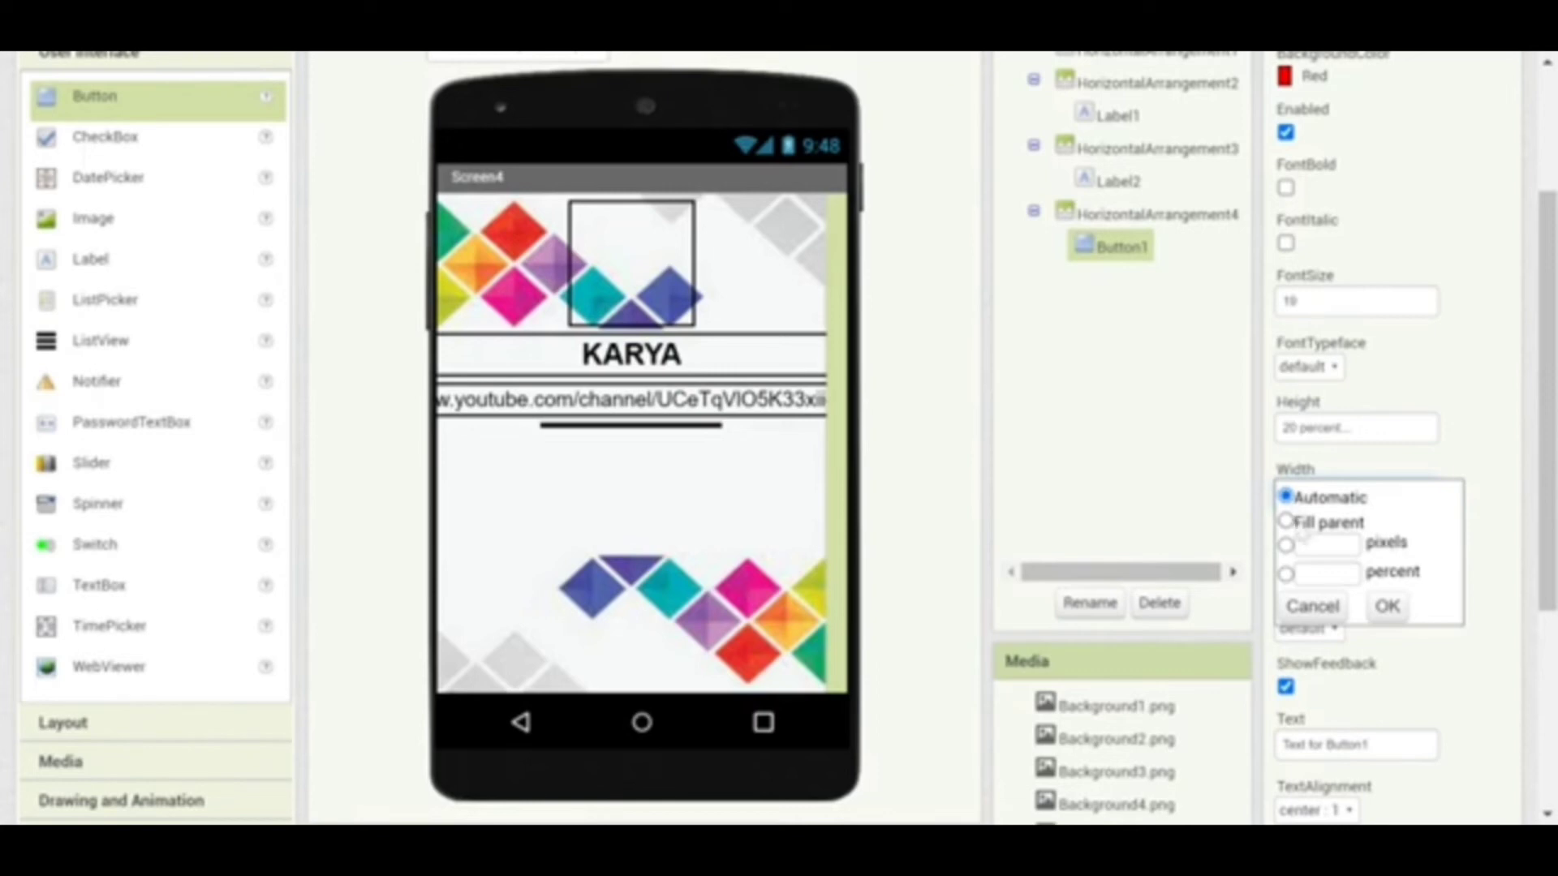
left_click(1306, 573)
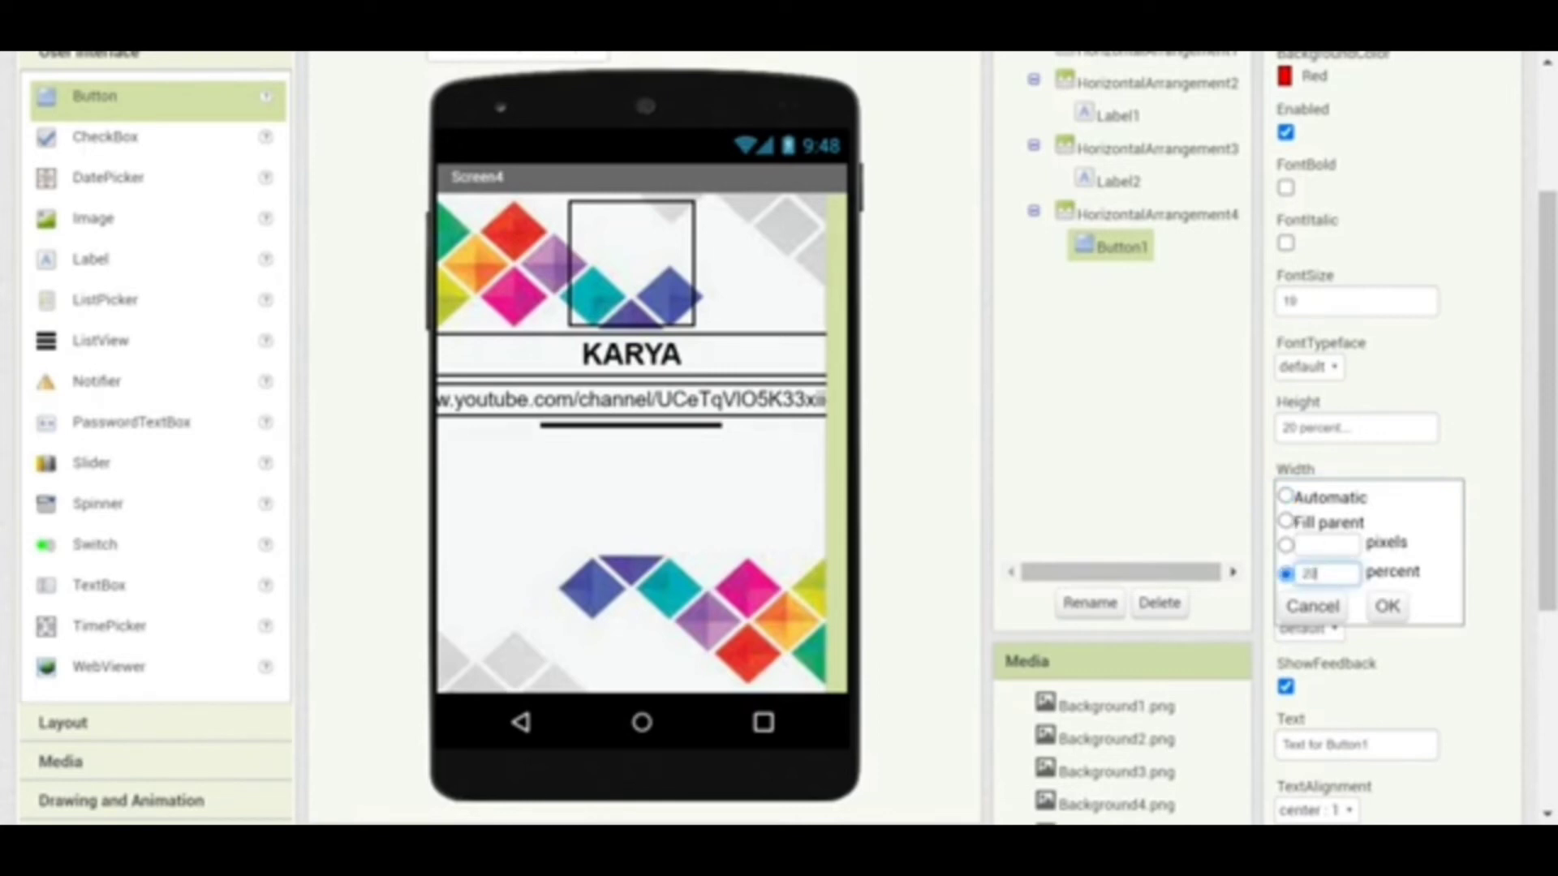
type("20")
left_click(1387, 606)
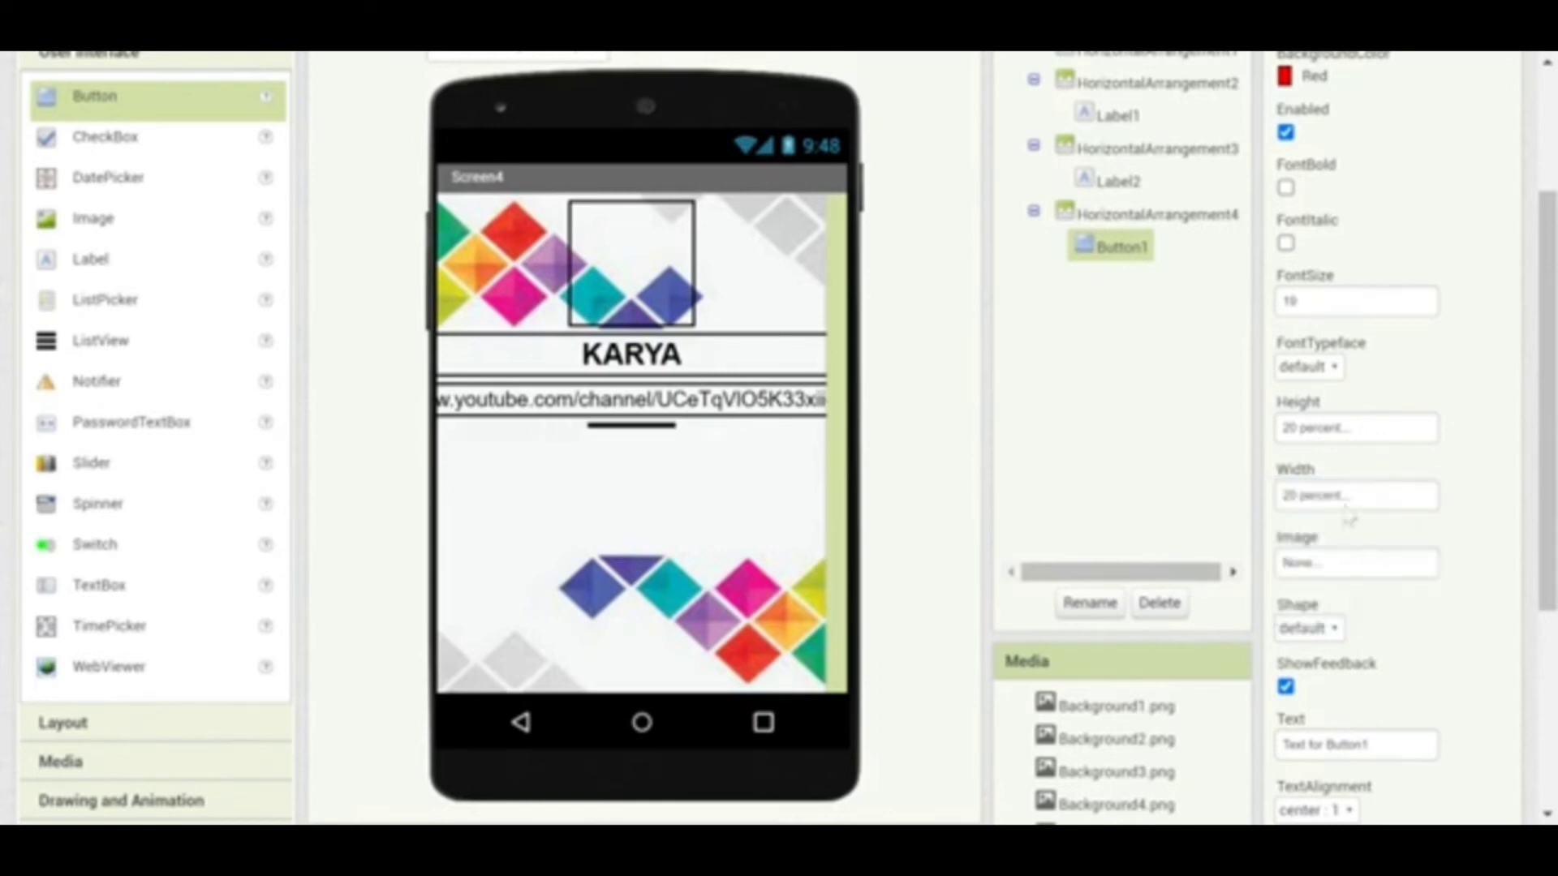
left_click(1322, 438)
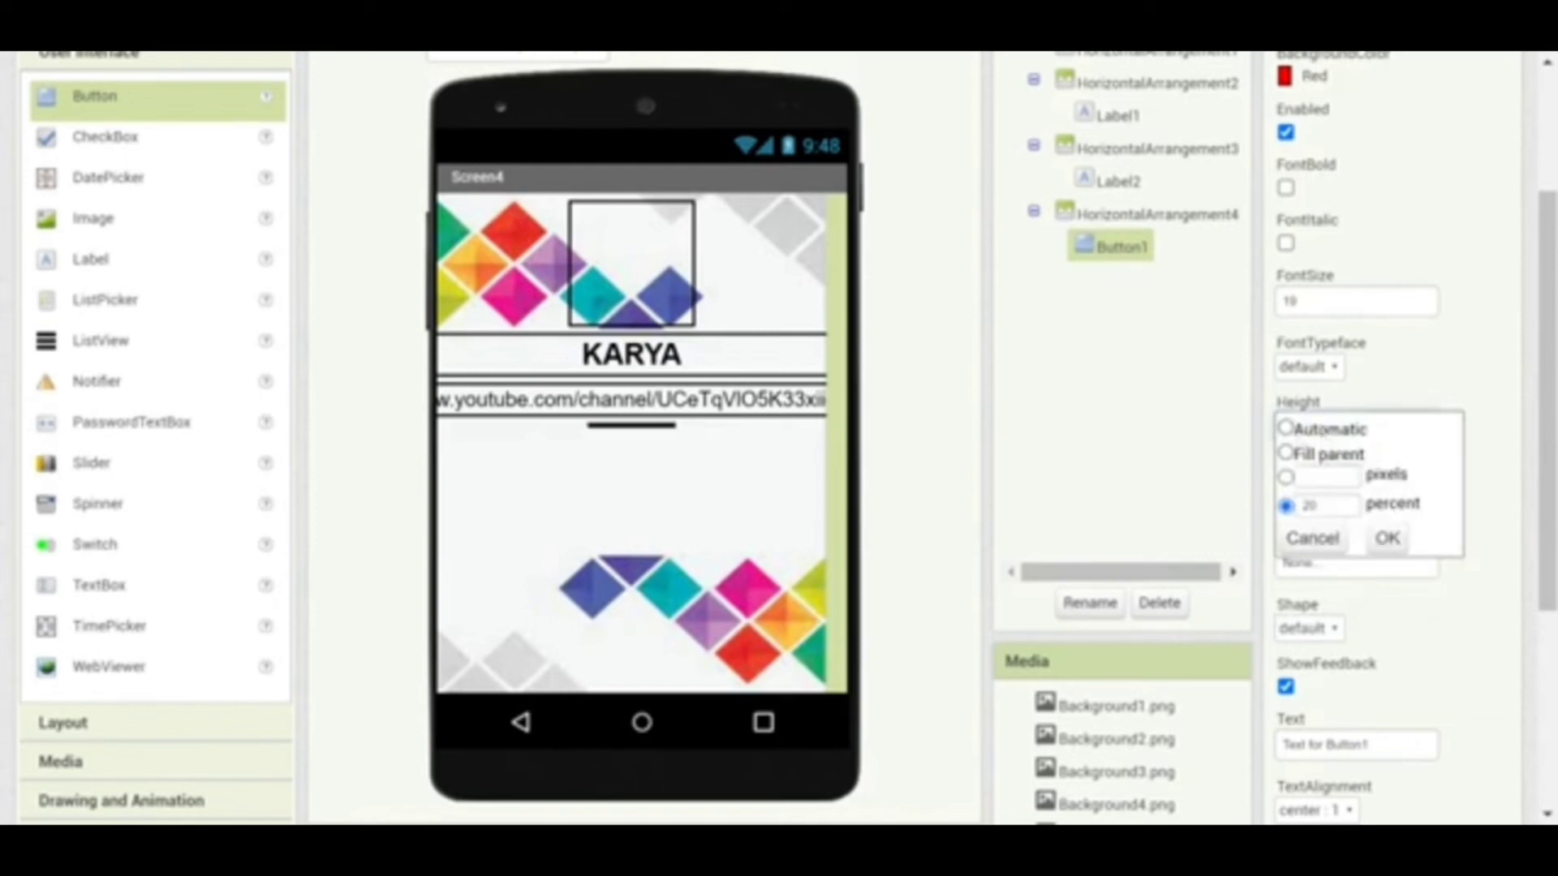
left_click(1286, 428)
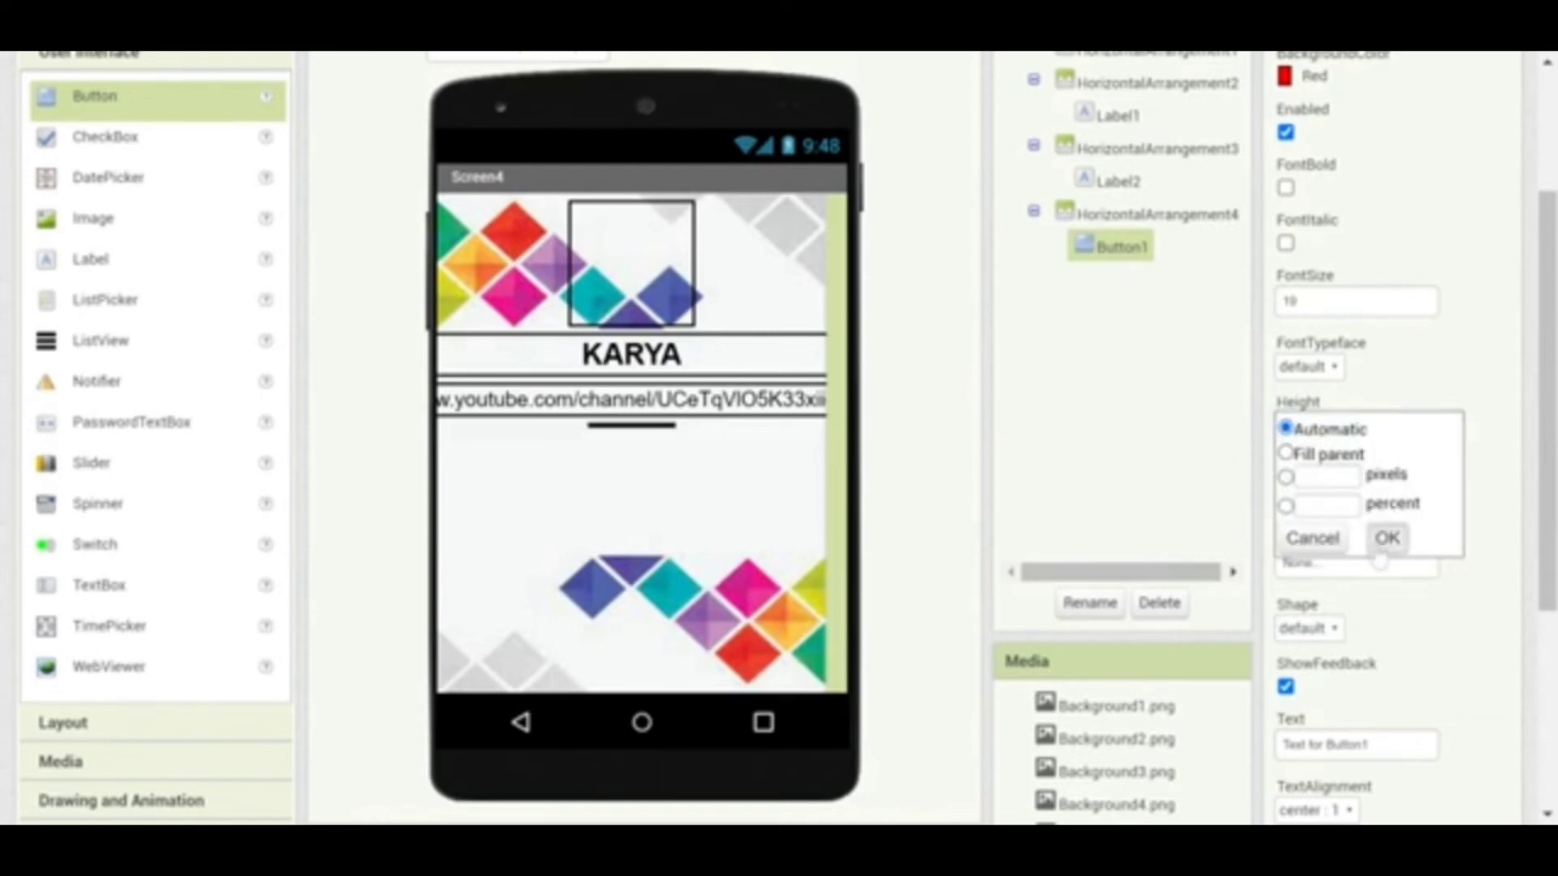
left_click(1387, 538)
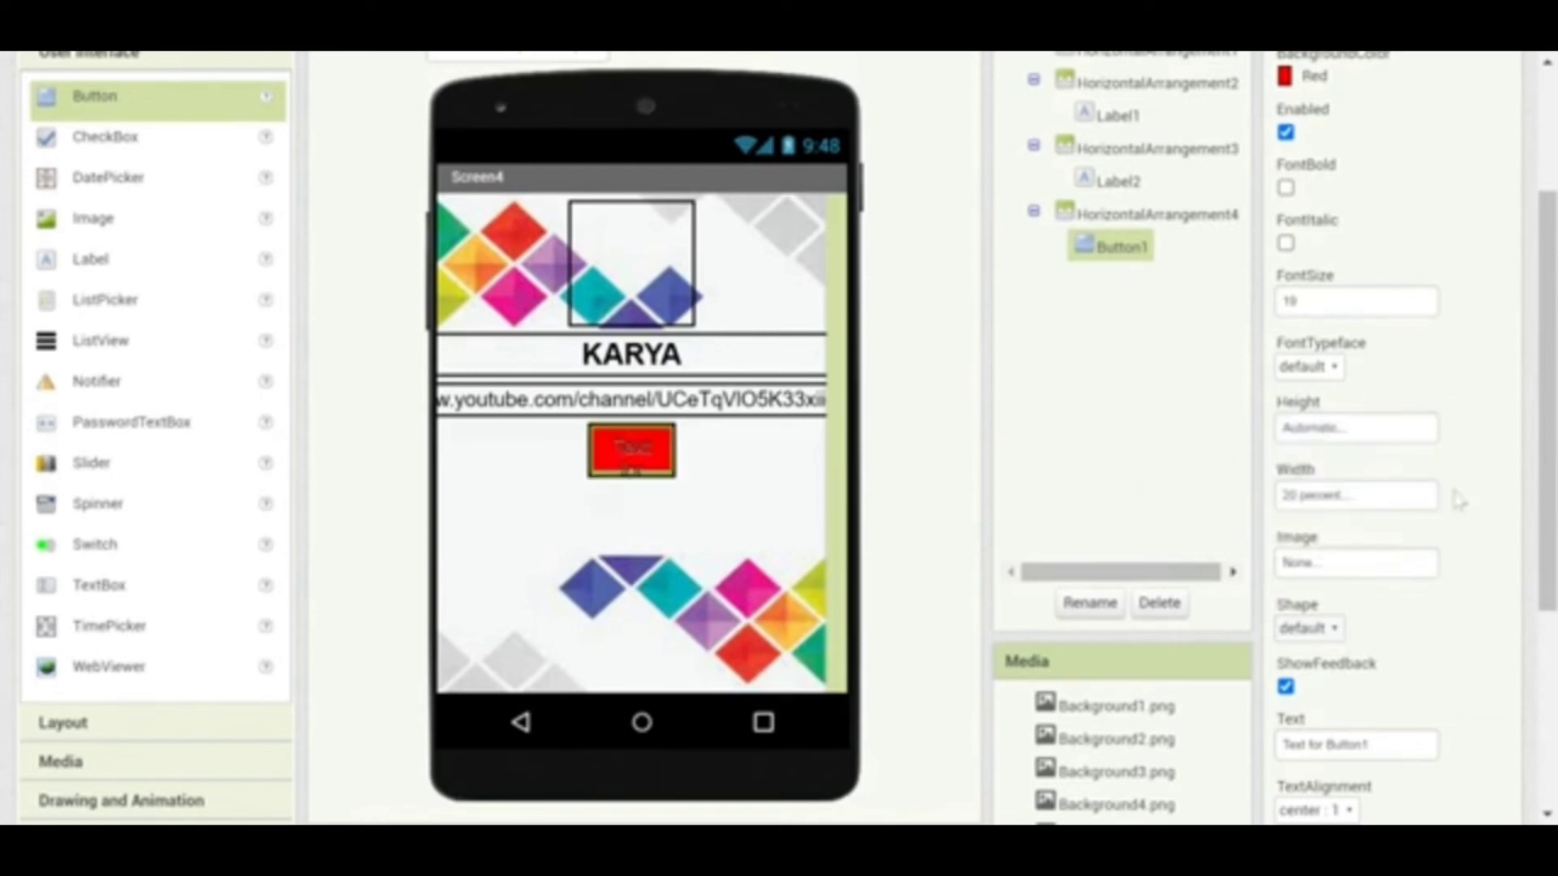
Change Button1's text to KEMBALI and make the text colour White
left_click_drag(1546, 463, 1546, 536)
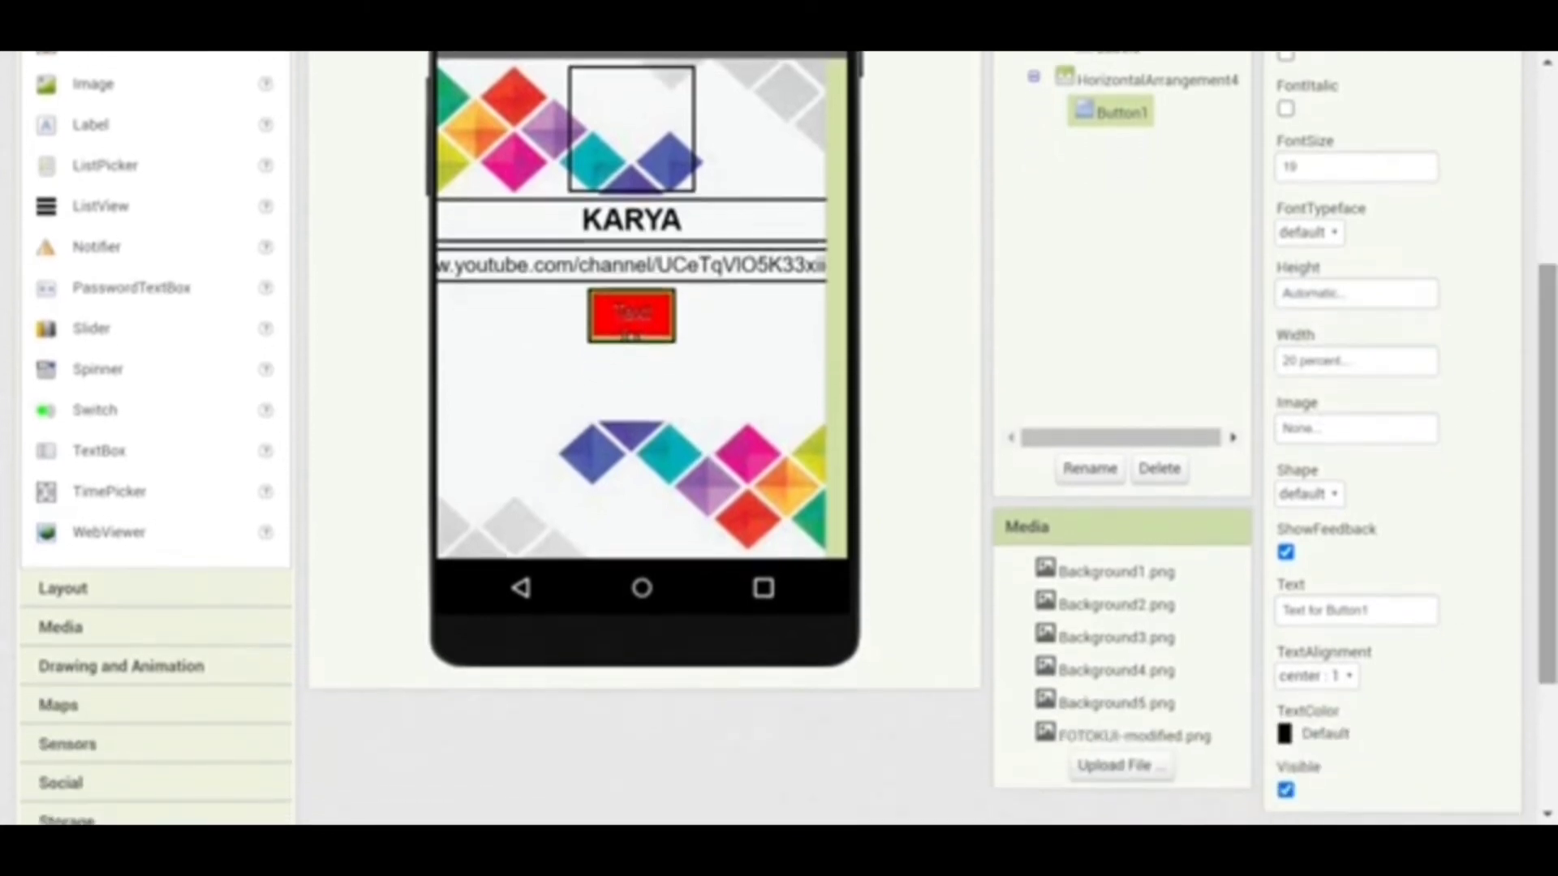
left_click_drag(1379, 610, 1244, 633)
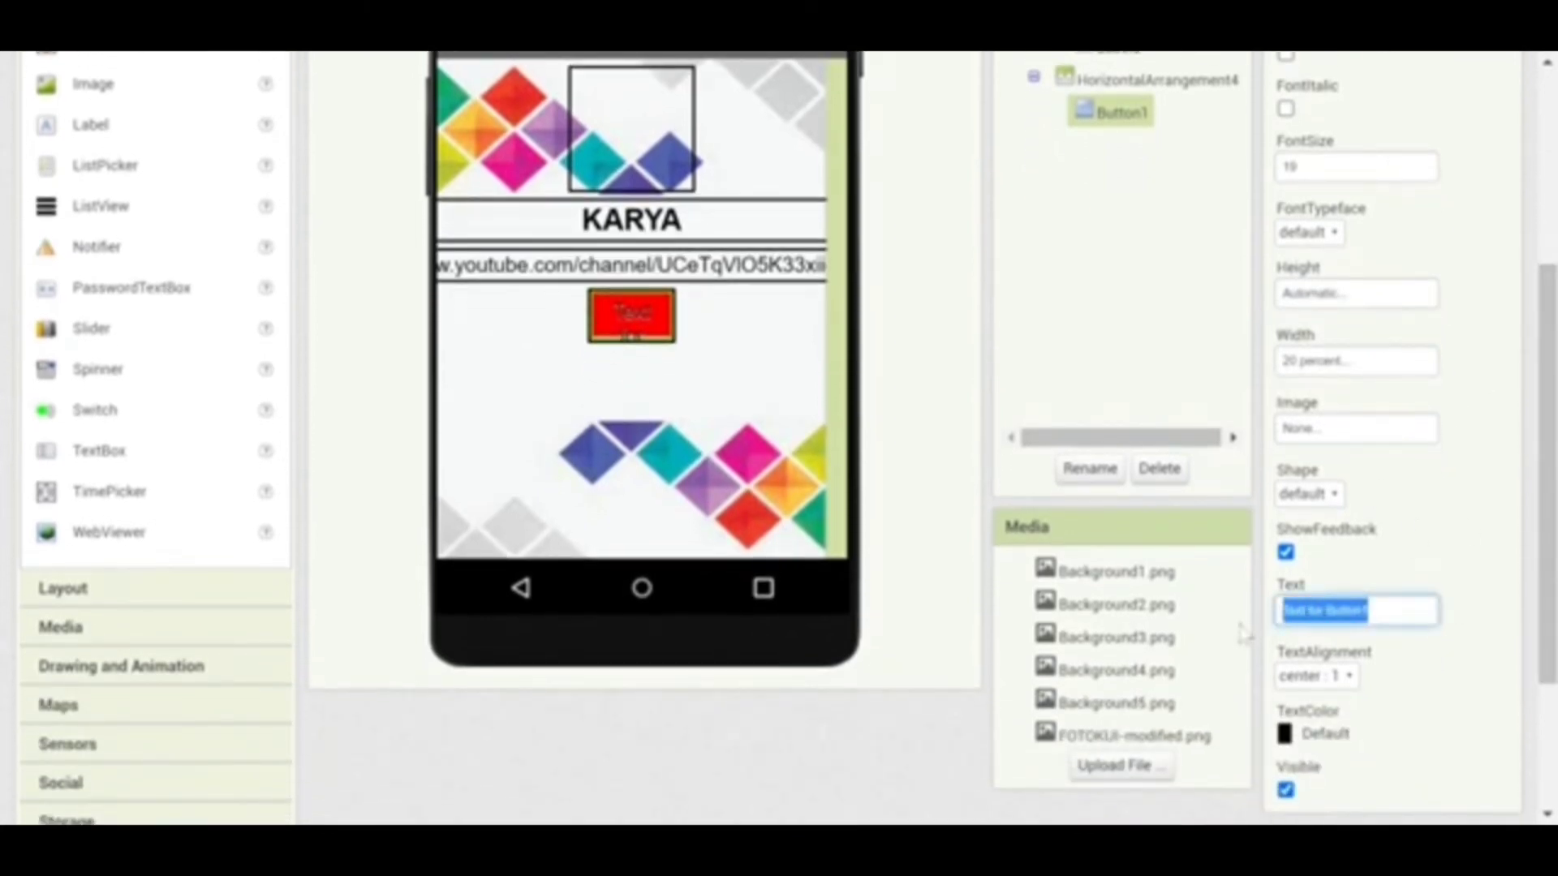
type("Ke")
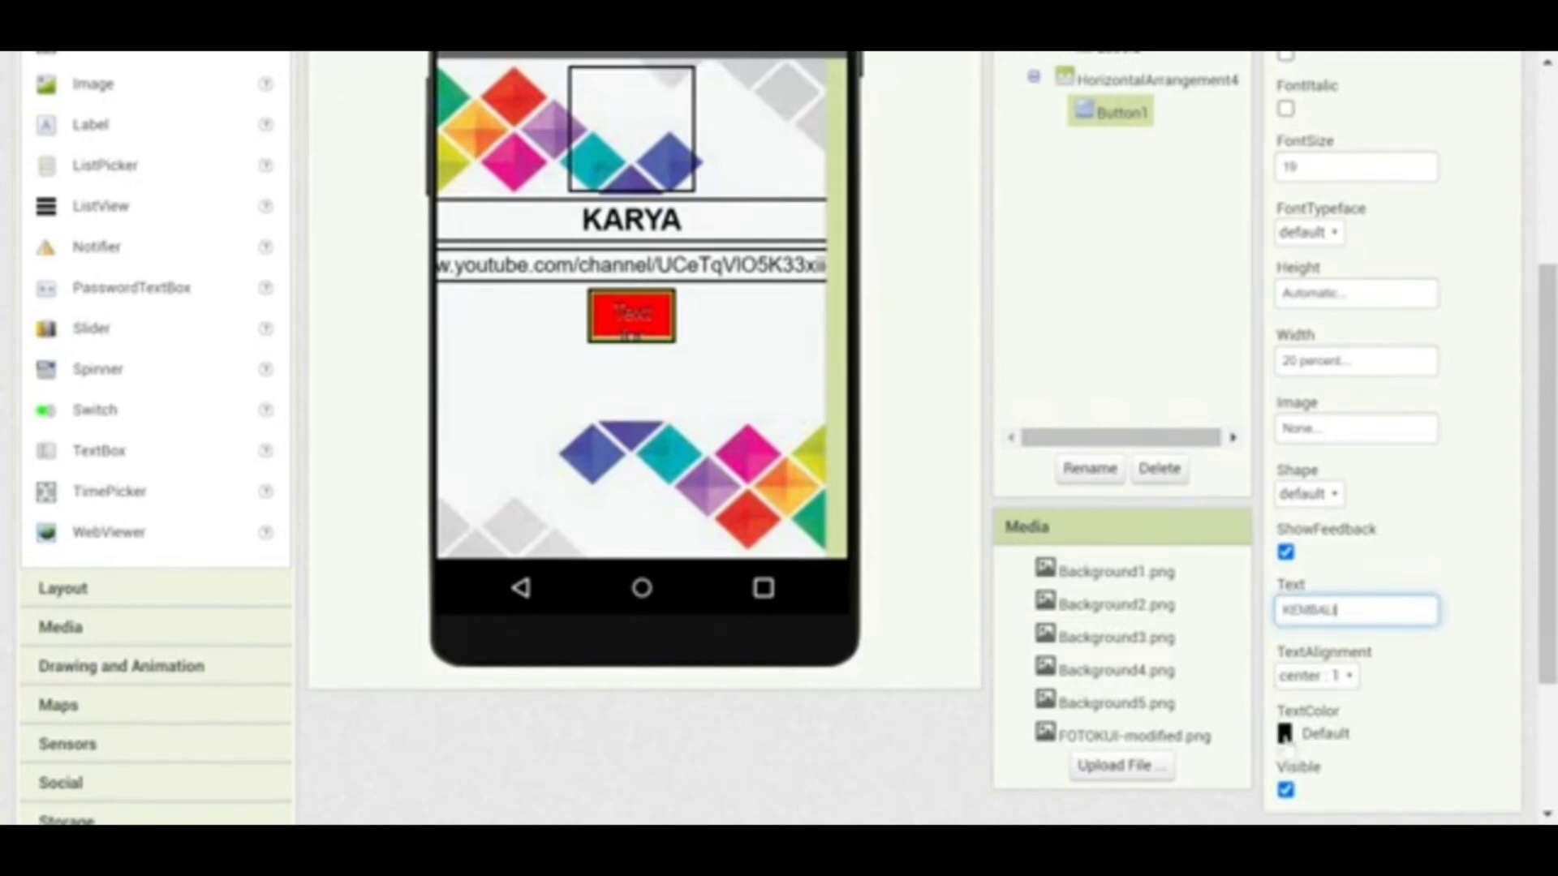
left_click(1290, 733)
left_click(1298, 643)
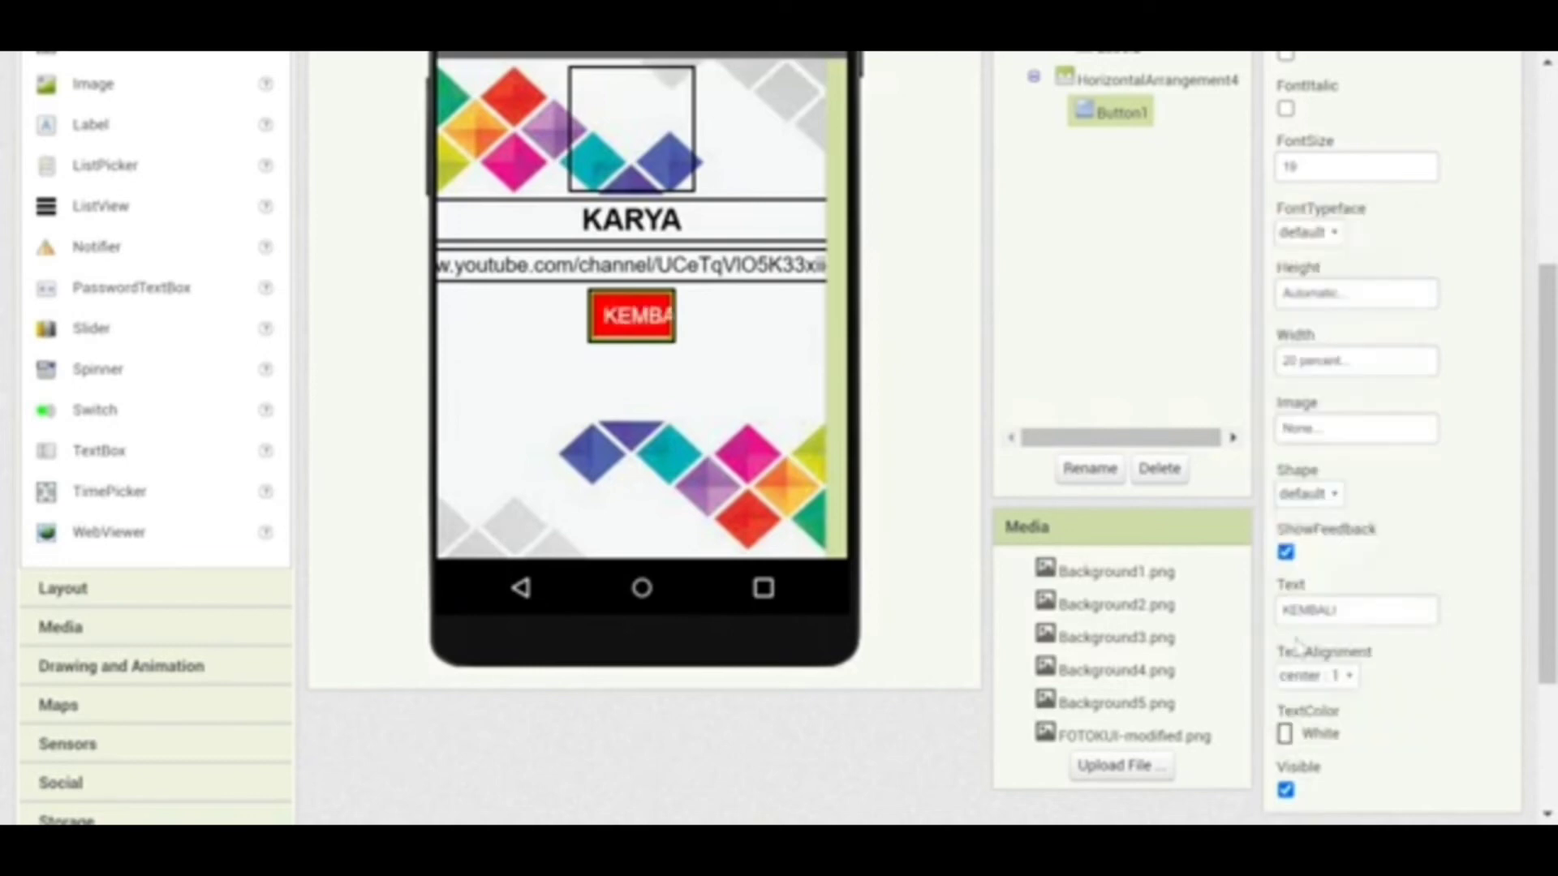
left_click_drag(1541, 601, 1543, 420)
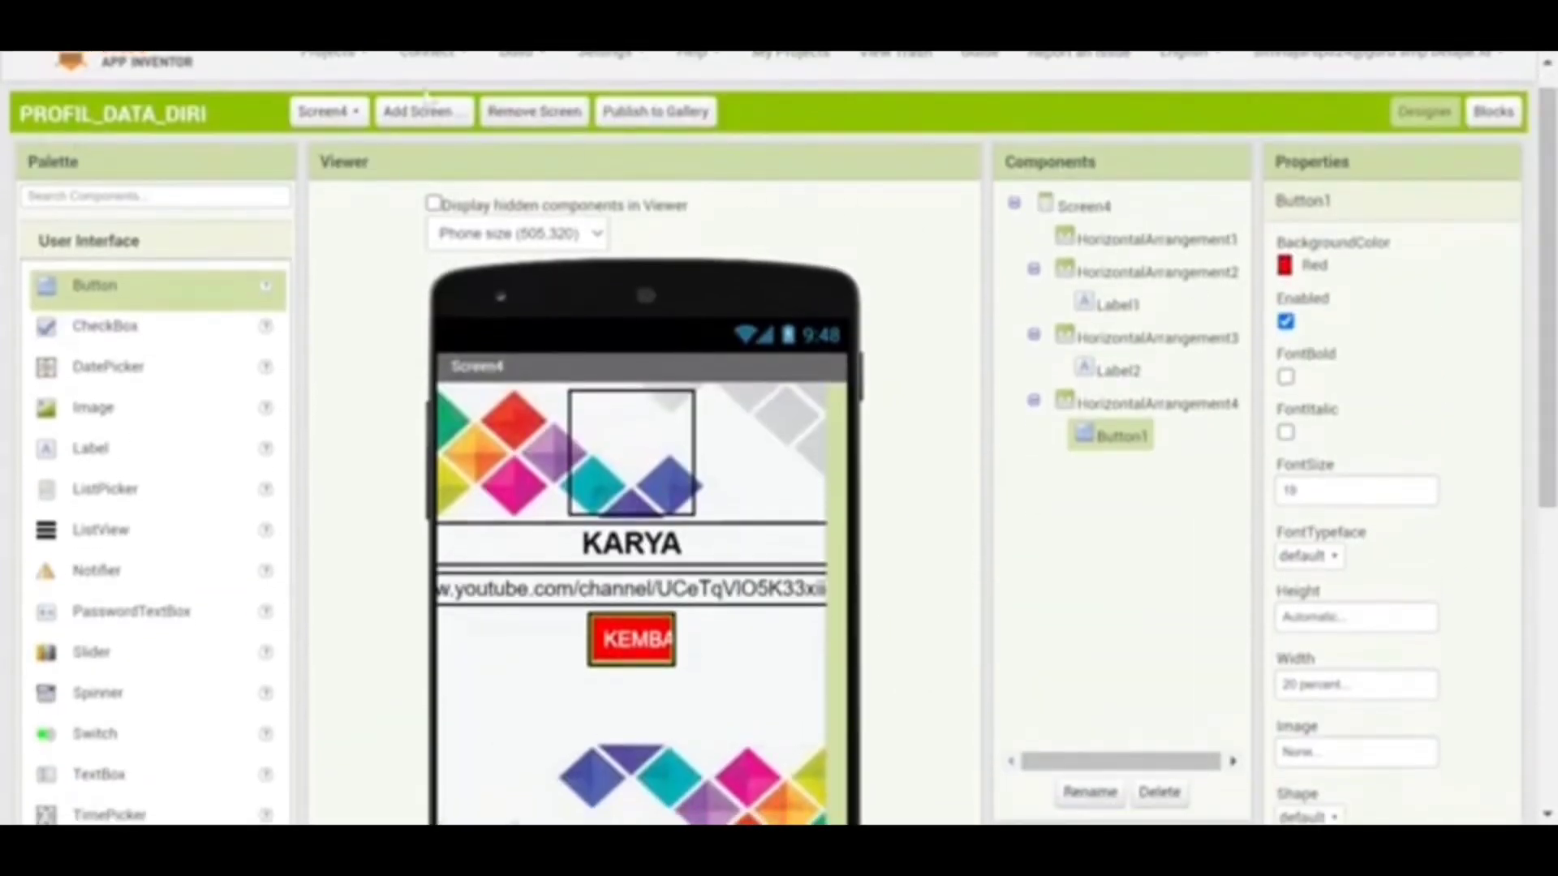
Add Screen5 with AlignHorizontal Center : 3 and Background5.png as its background image
left_click(416, 113)
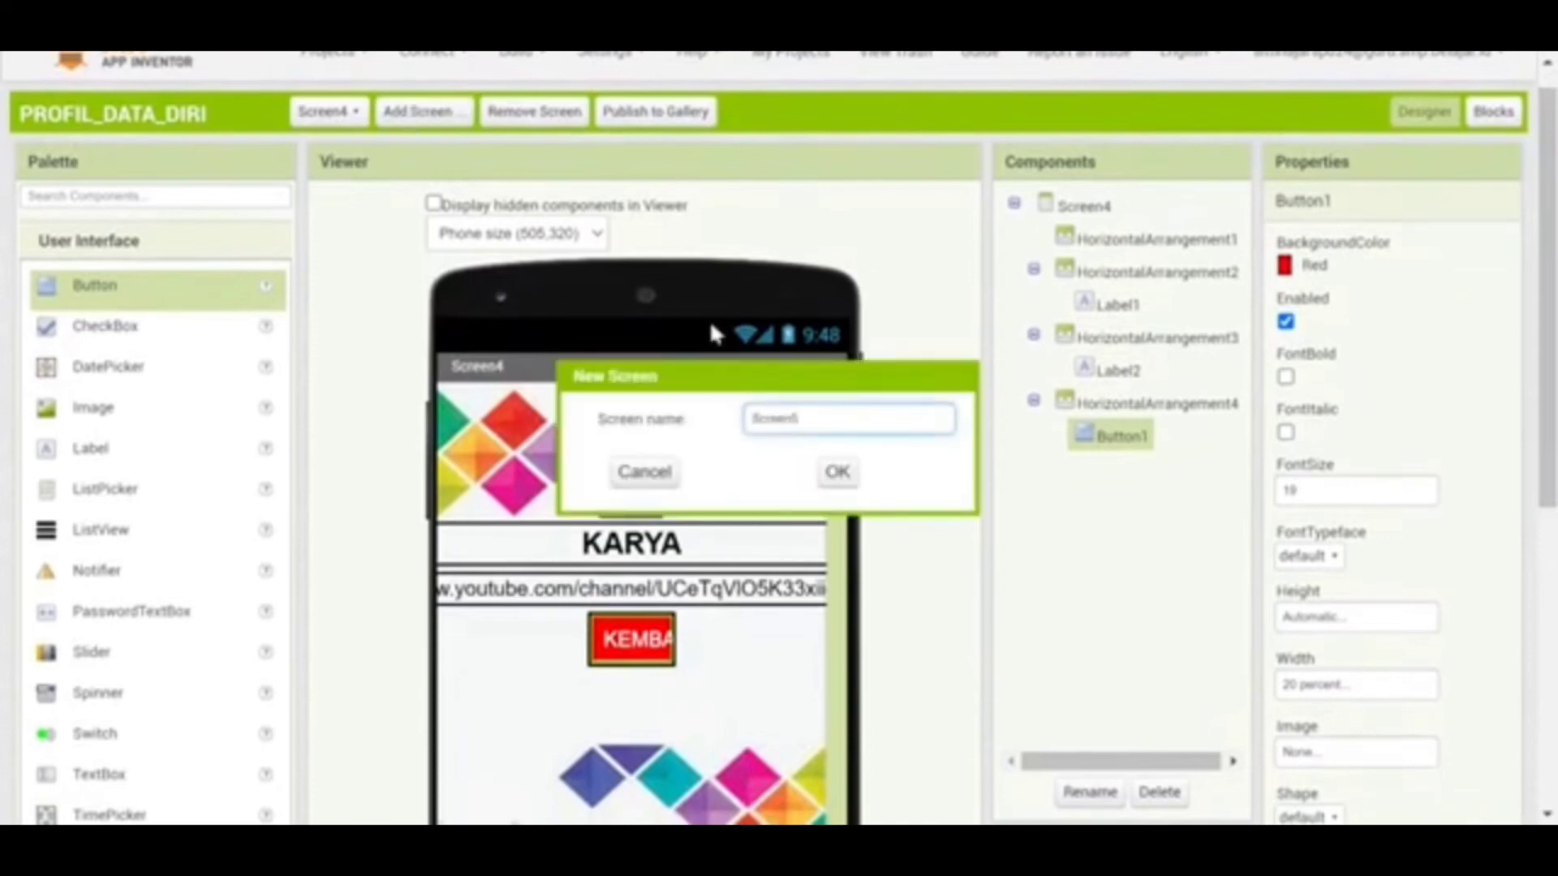
left_click(835, 471)
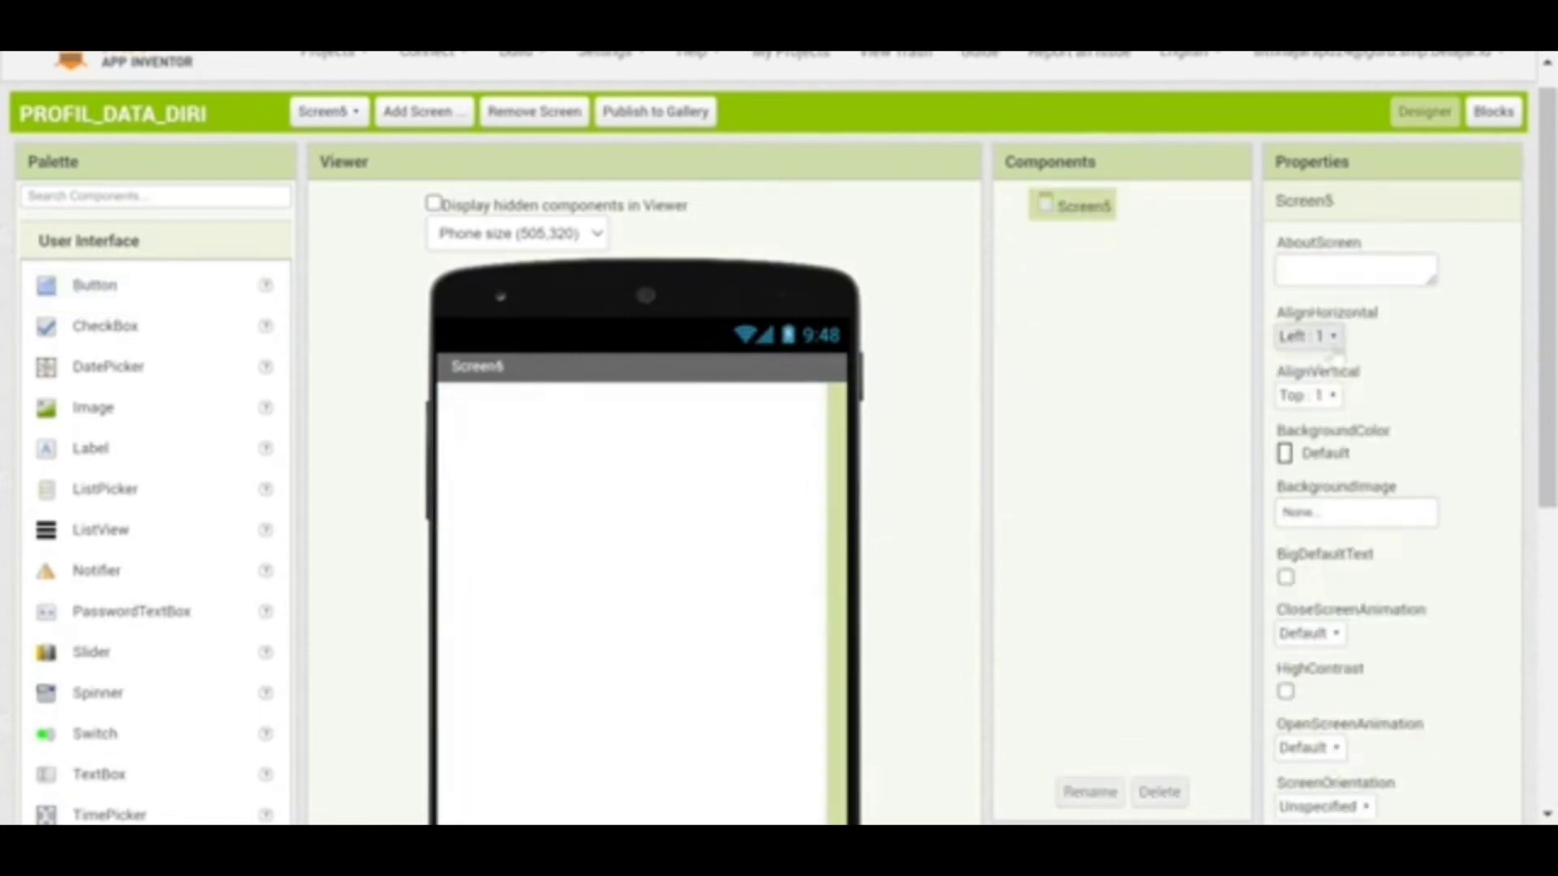
left_click(1331, 337)
left_click(1308, 406)
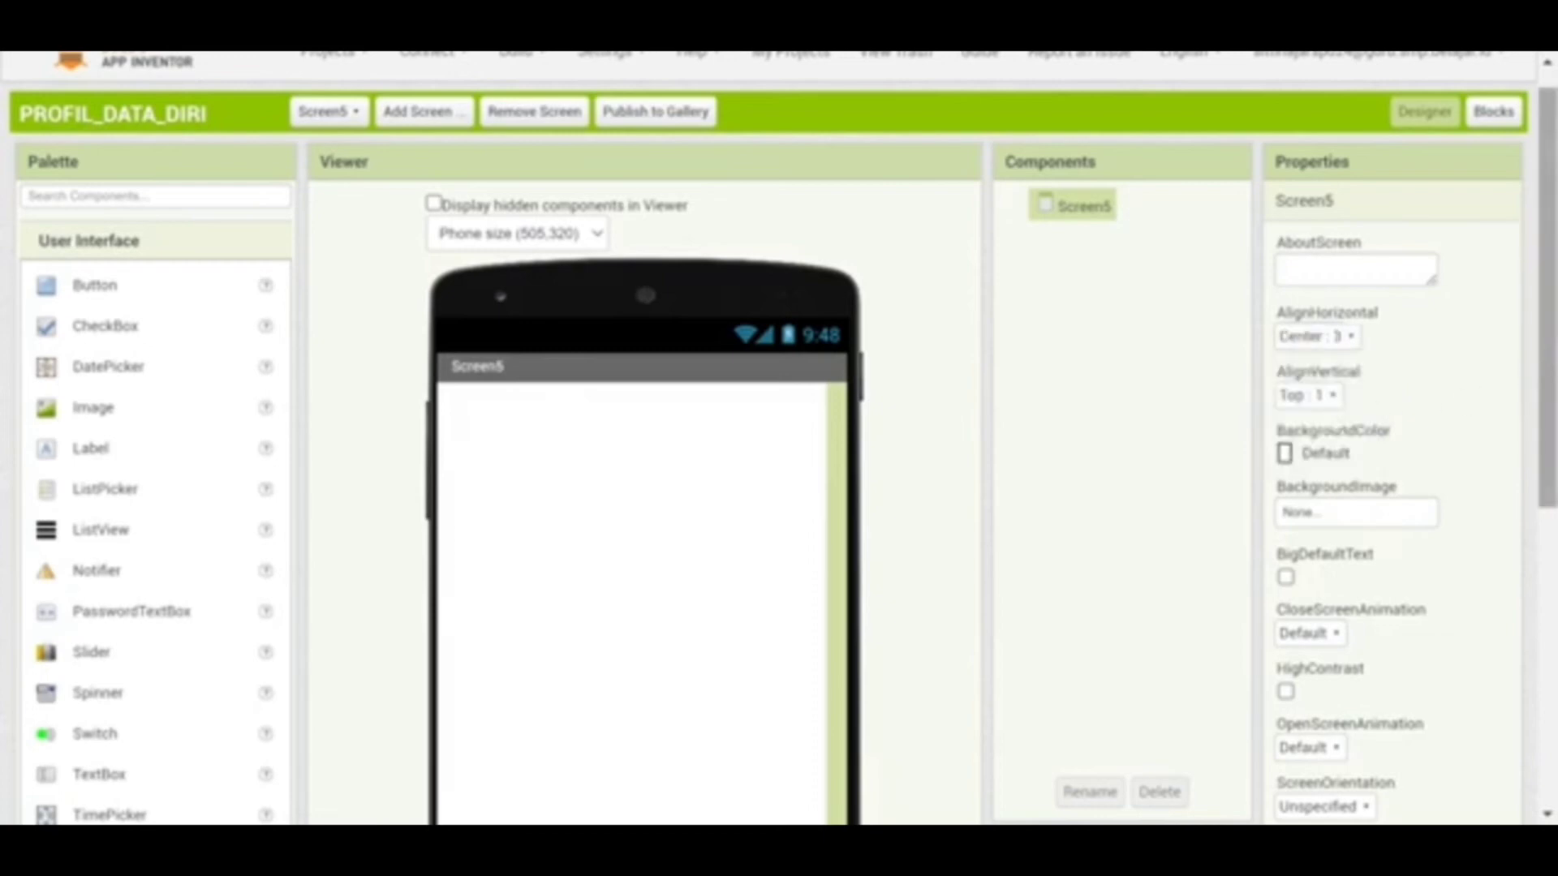
left_click(1366, 513)
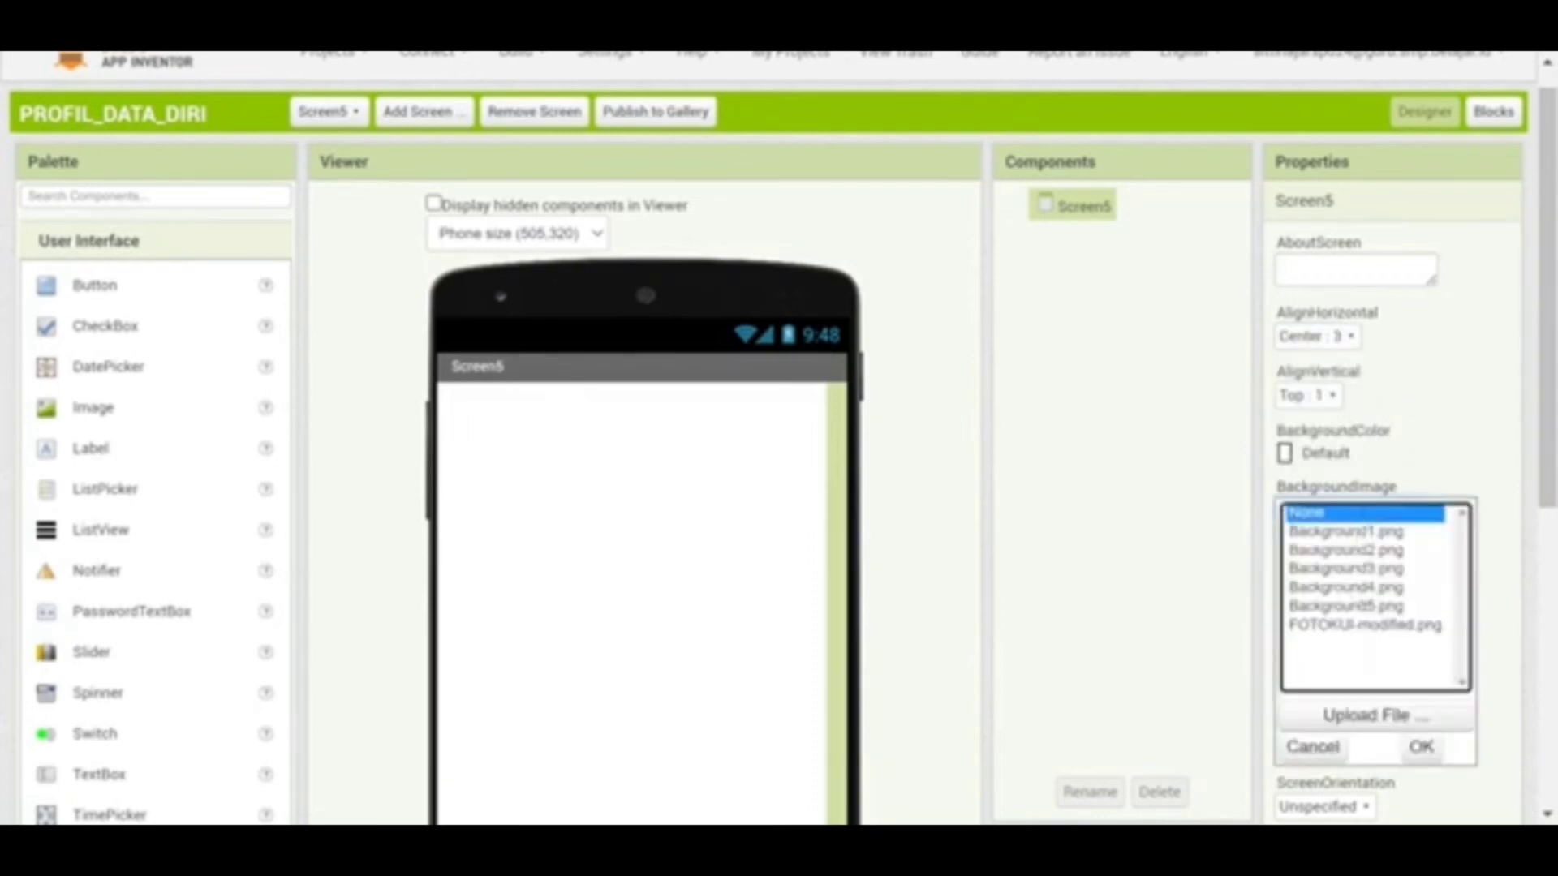
left_click(1346, 606)
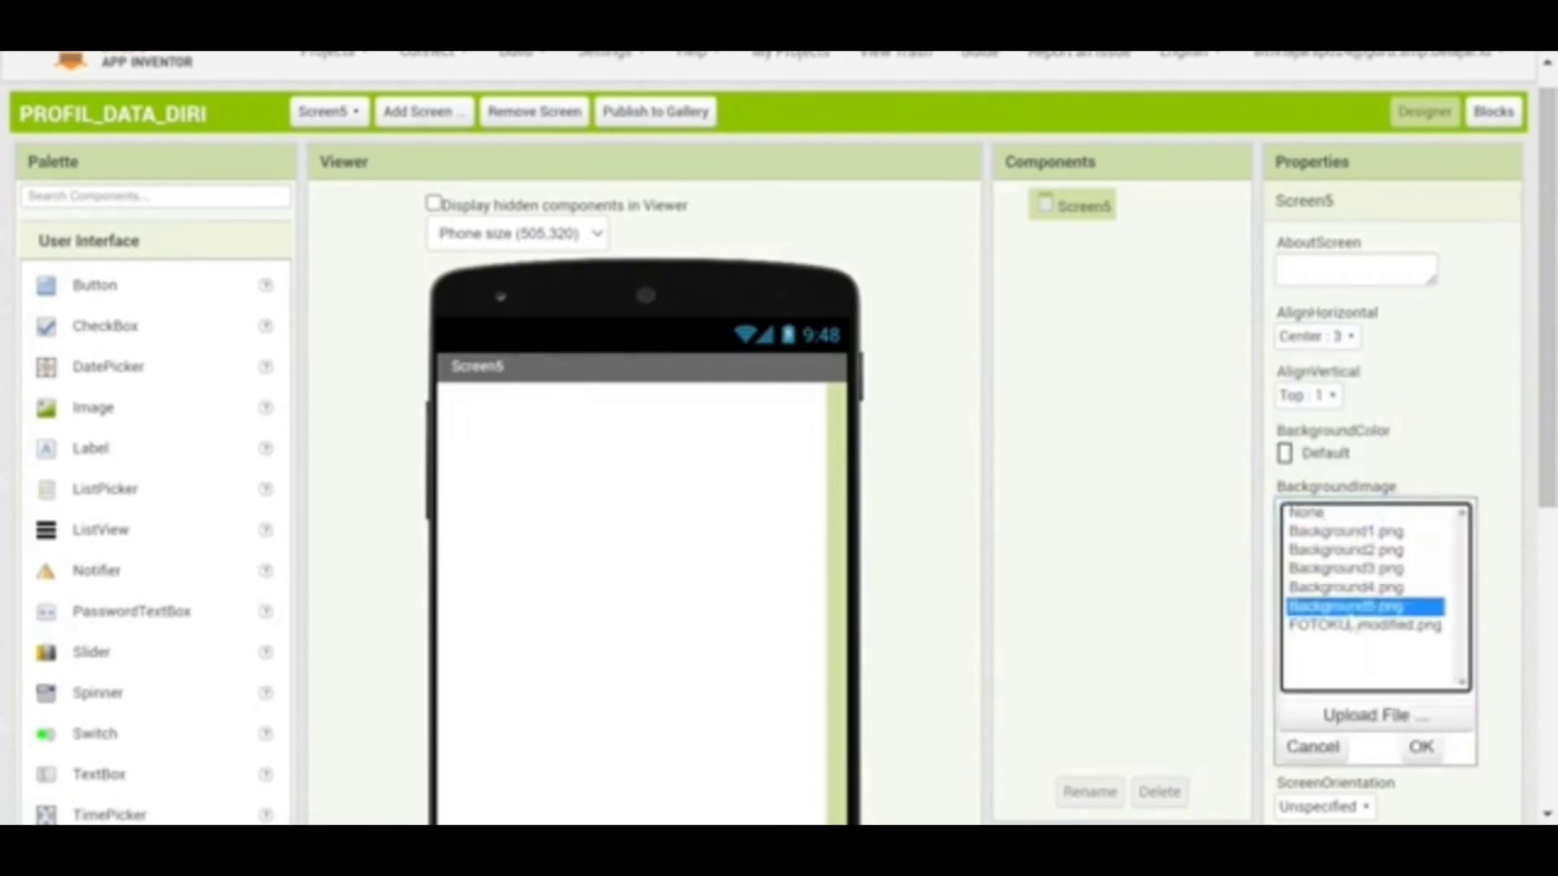
left_click(1420, 746)
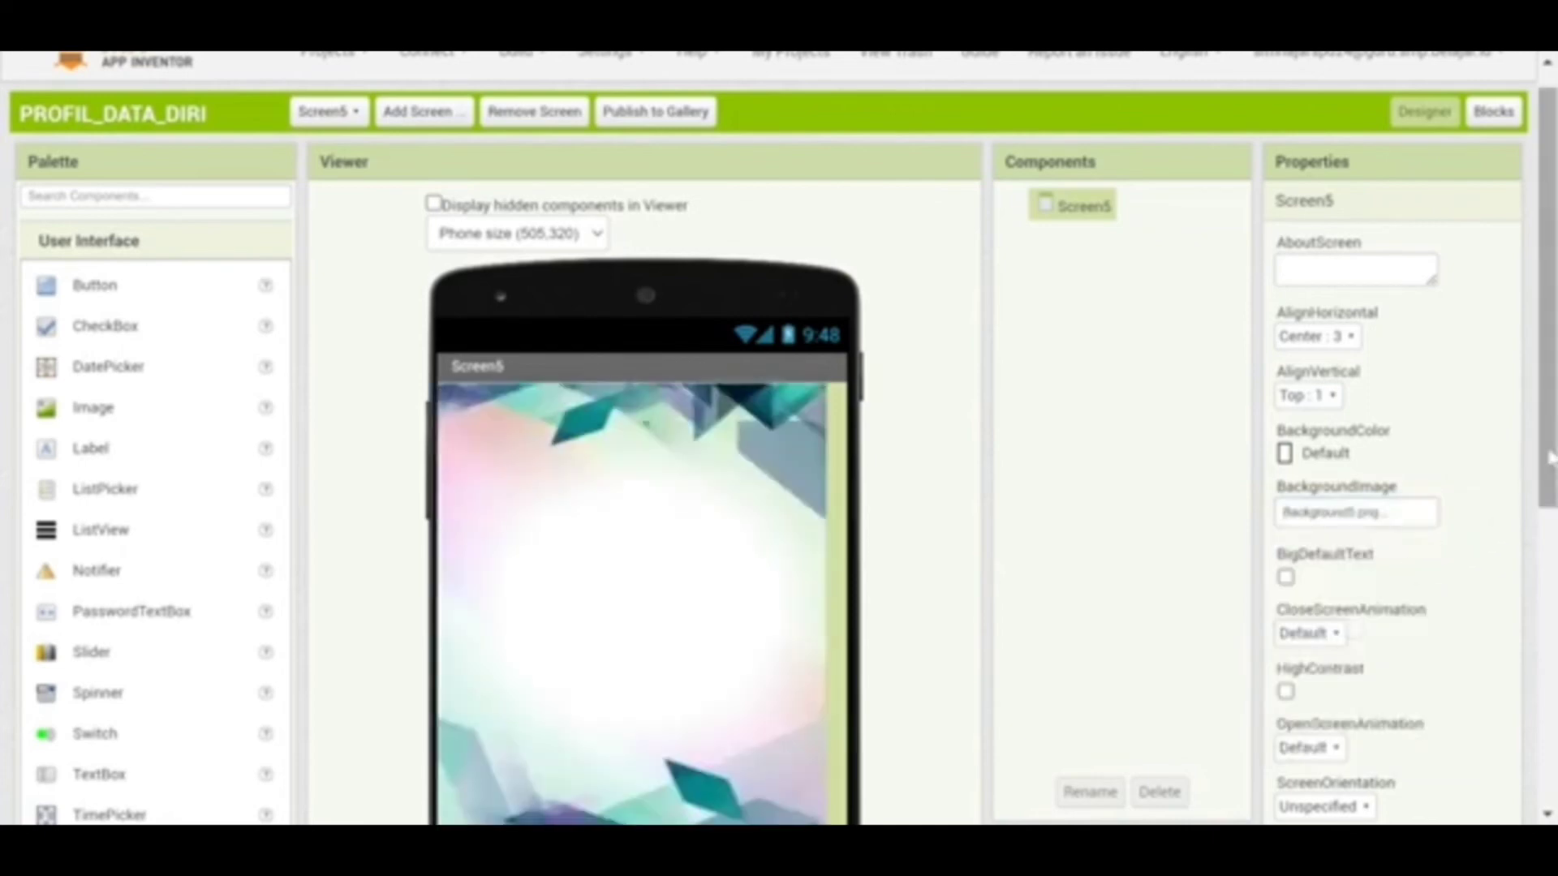
Stack HorizontalArrangement1 through HorizontalArrangement4 from the Layout palette down Screen5
scroll(1548, 462, "down", 3)
scroll(779, 438, "down", 2)
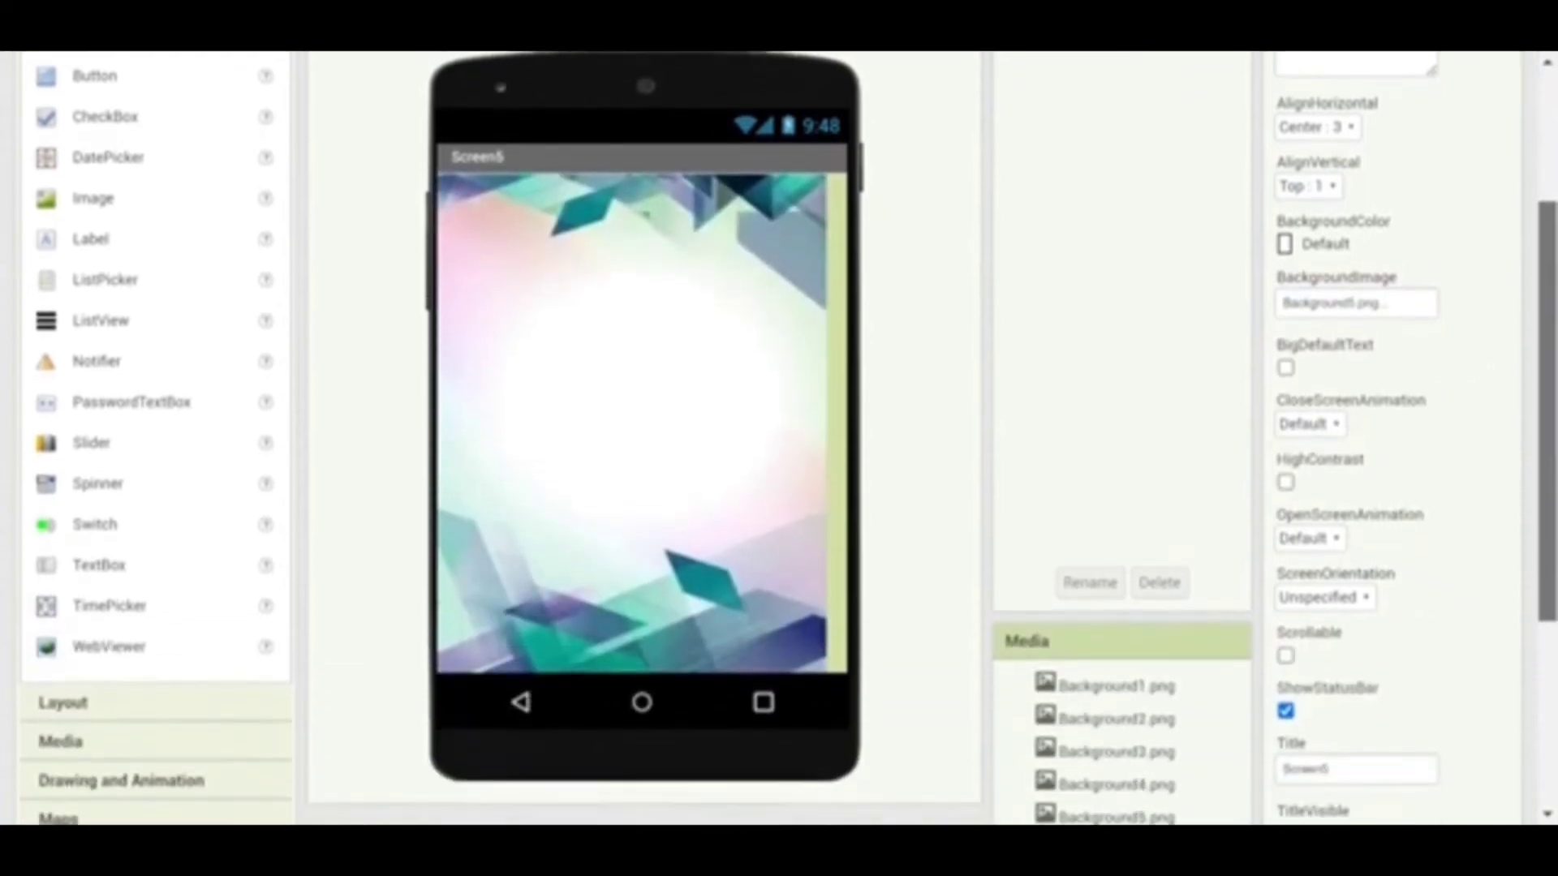
scroll(1549, 568, "down", 2)
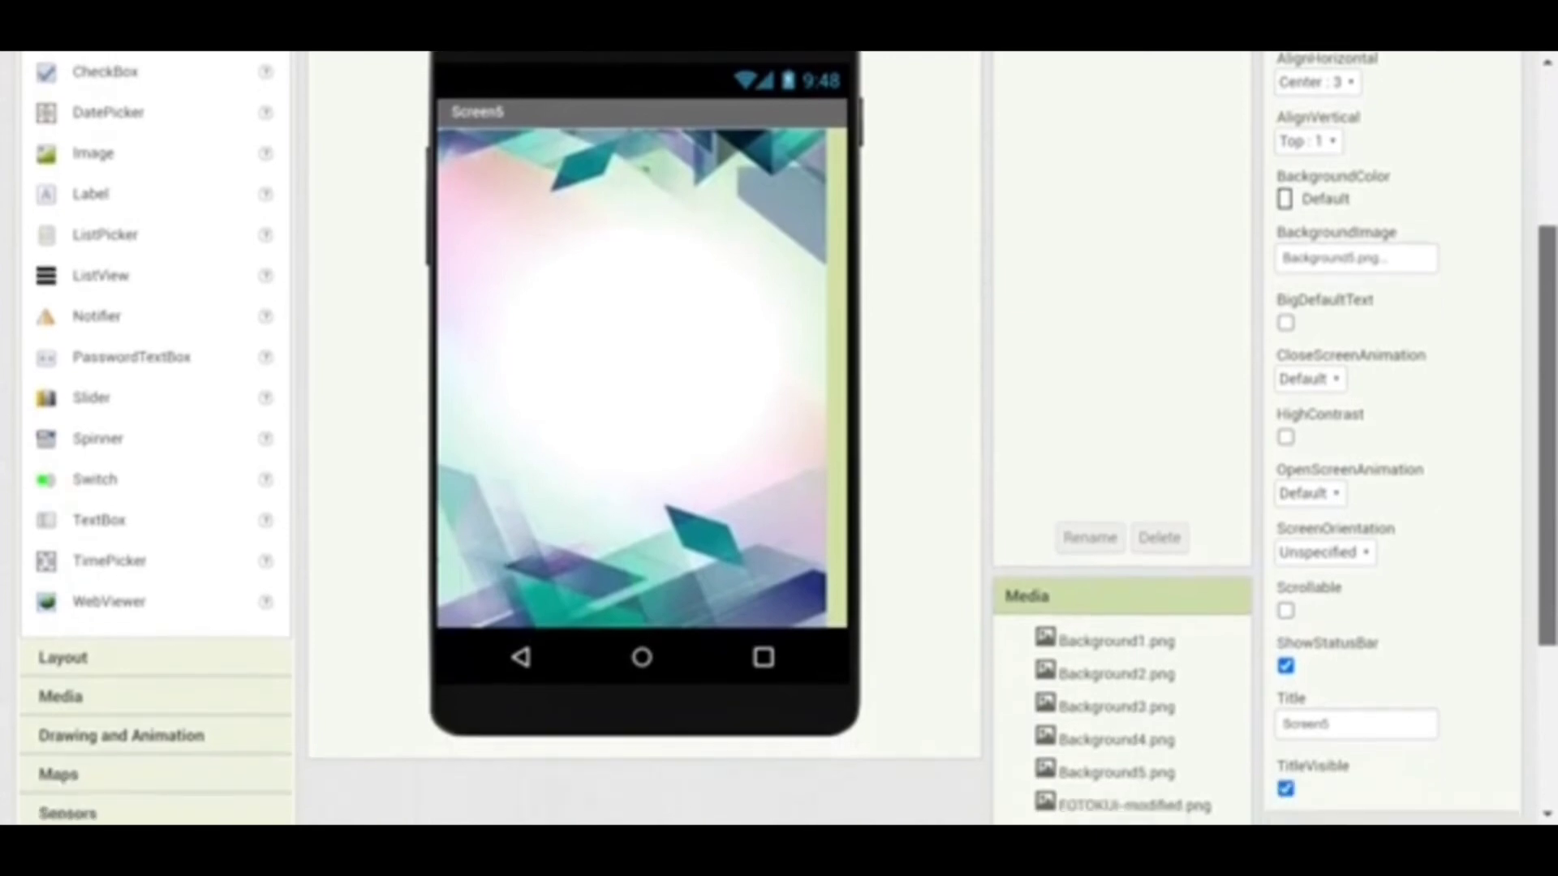
scroll(1549, 567, "up", 2)
scroll(1549, 568, "up", 2)
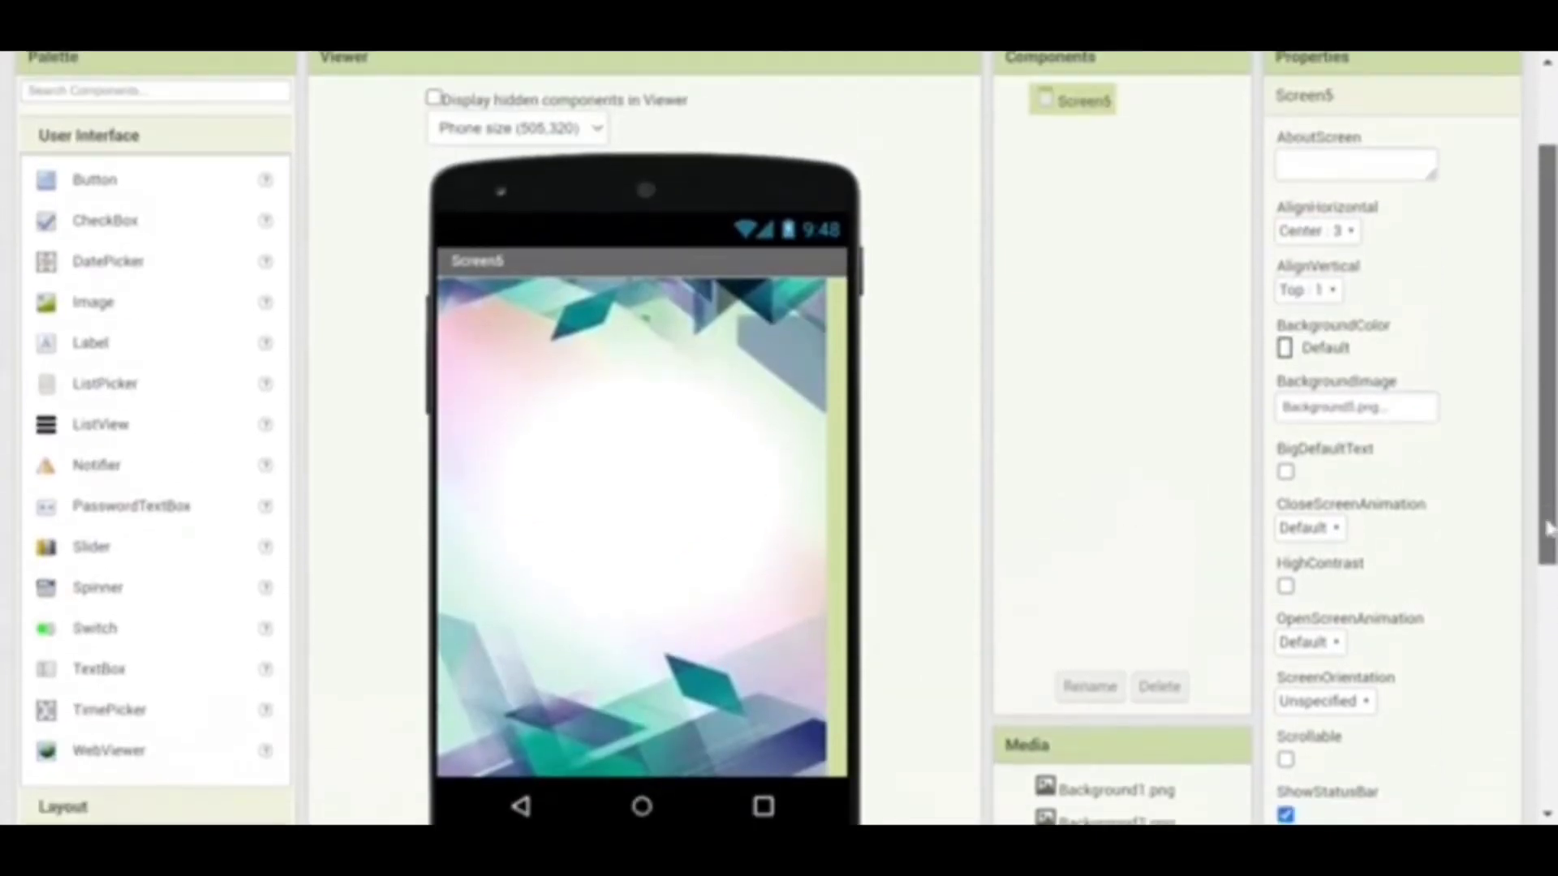
scroll(1550, 568, "down", 2)
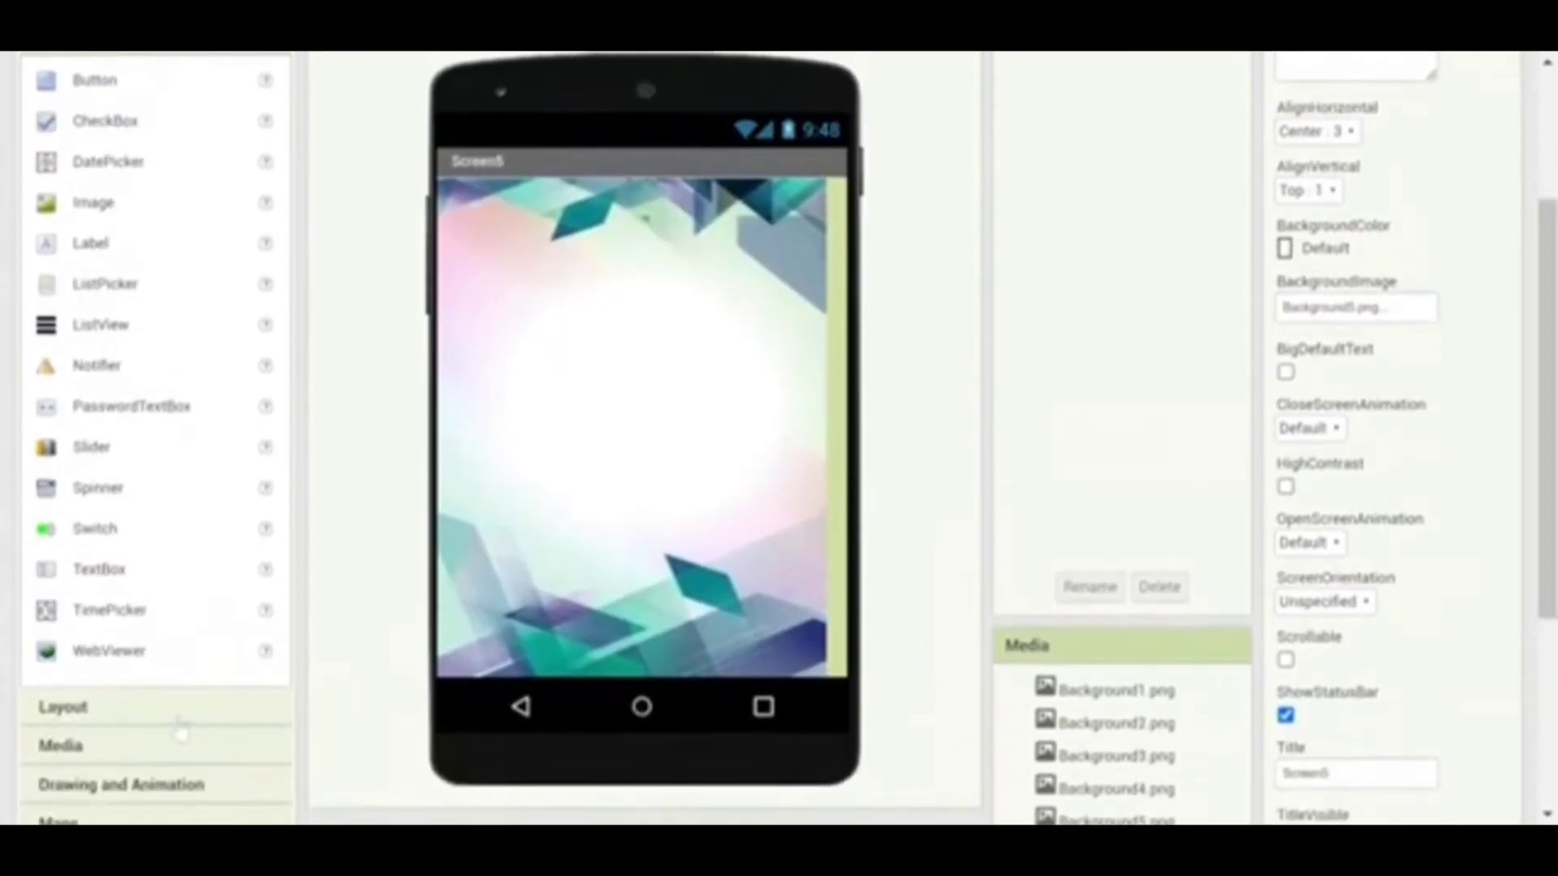
left_click(183, 716)
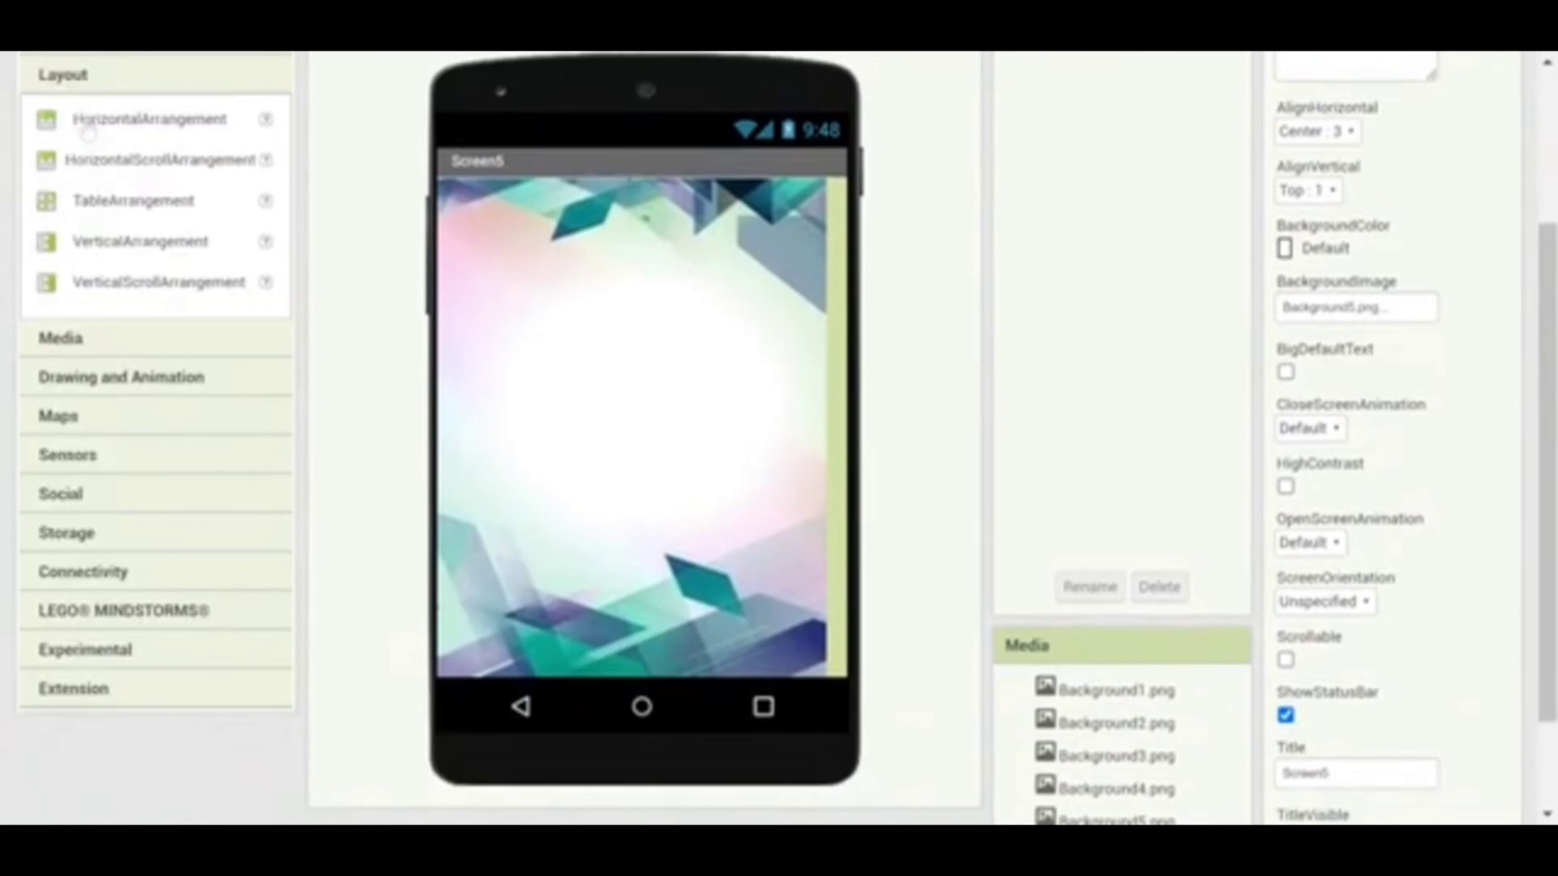
left_click_drag(88, 123, 631, 247)
left_click_drag(168, 124, 633, 368)
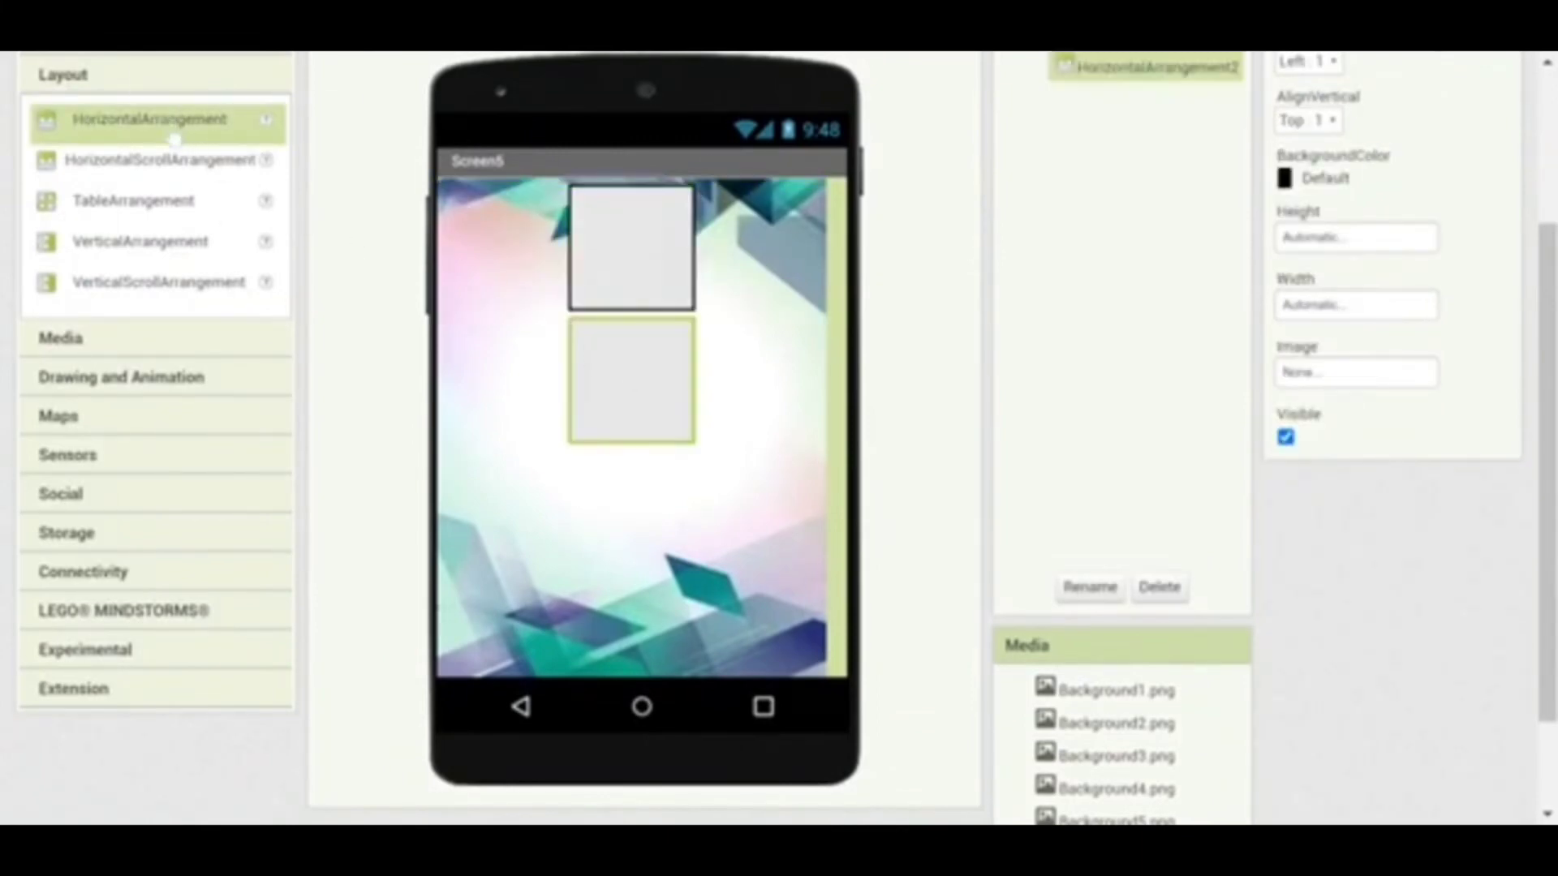
left_click_drag(172, 136, 636, 511)
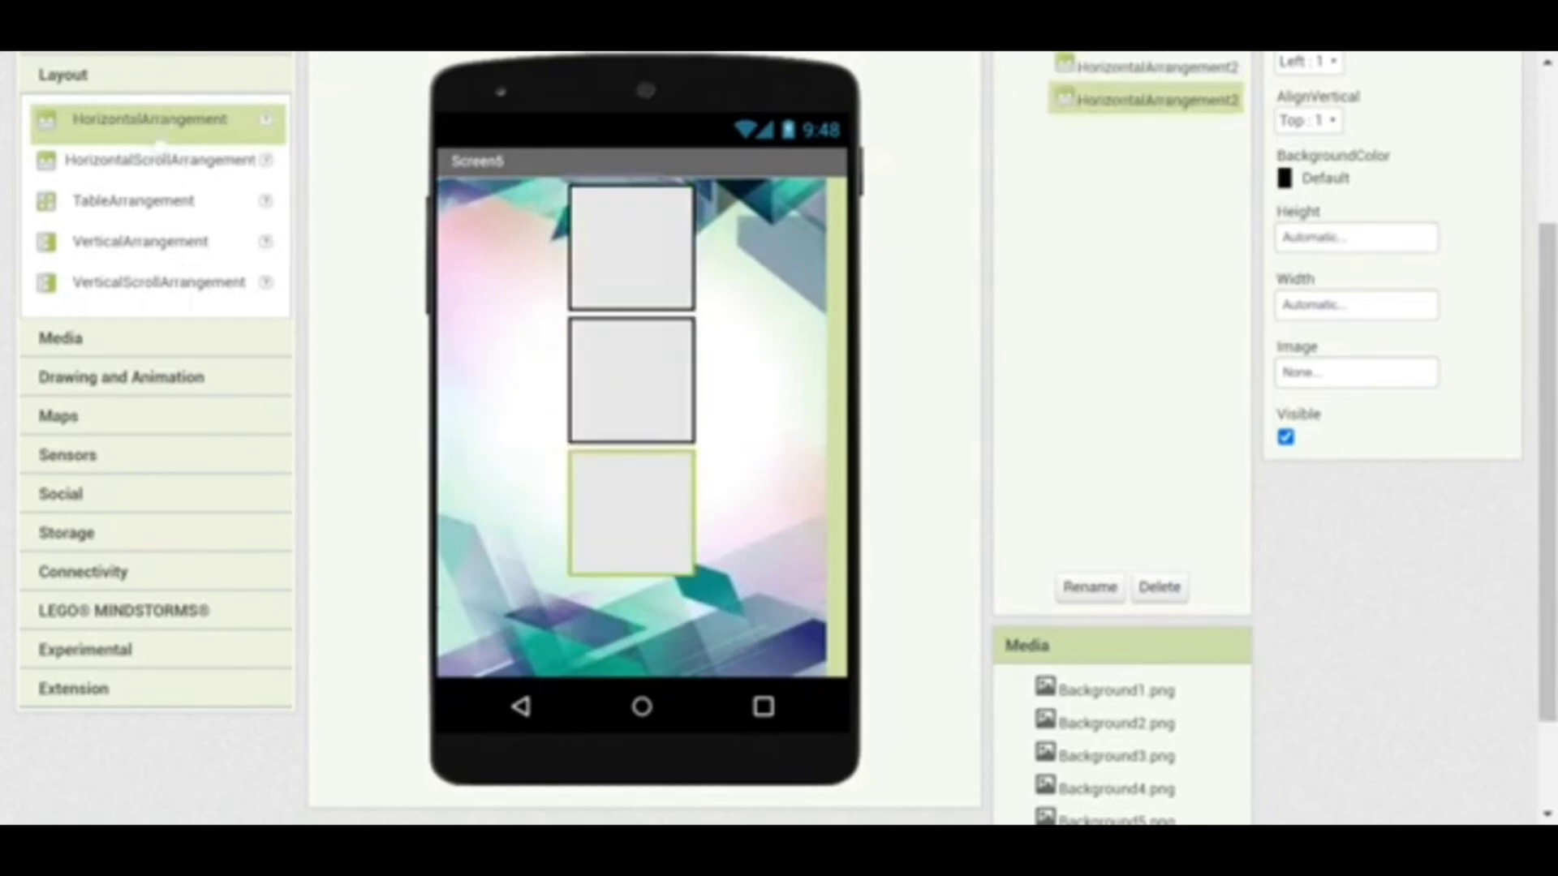
left_click_drag(139, 125, 637, 631)
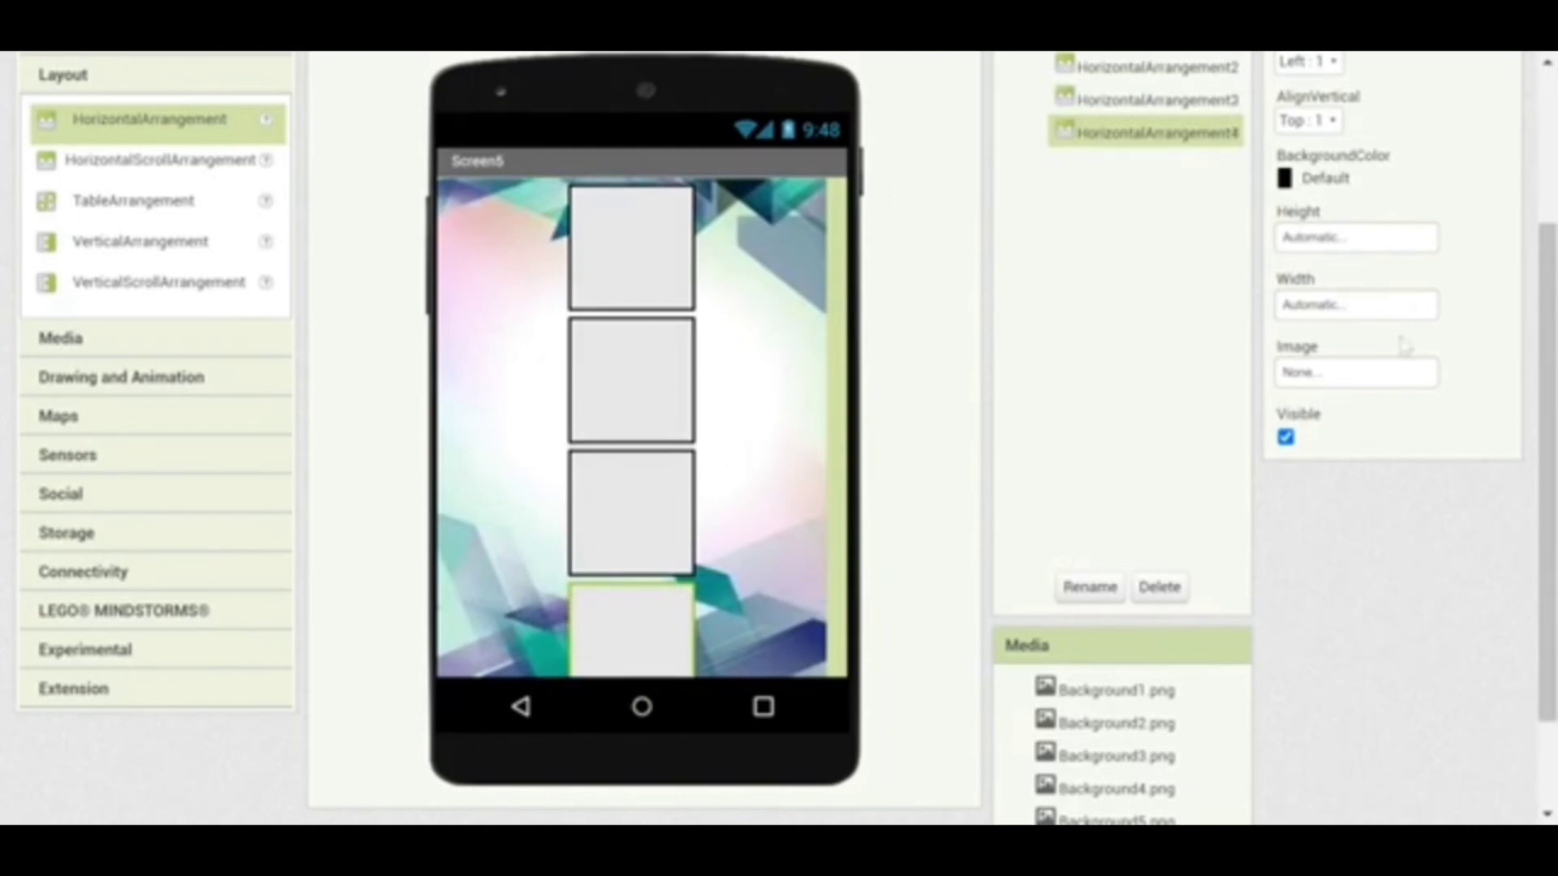
scroll(1549, 272, "up", 1)
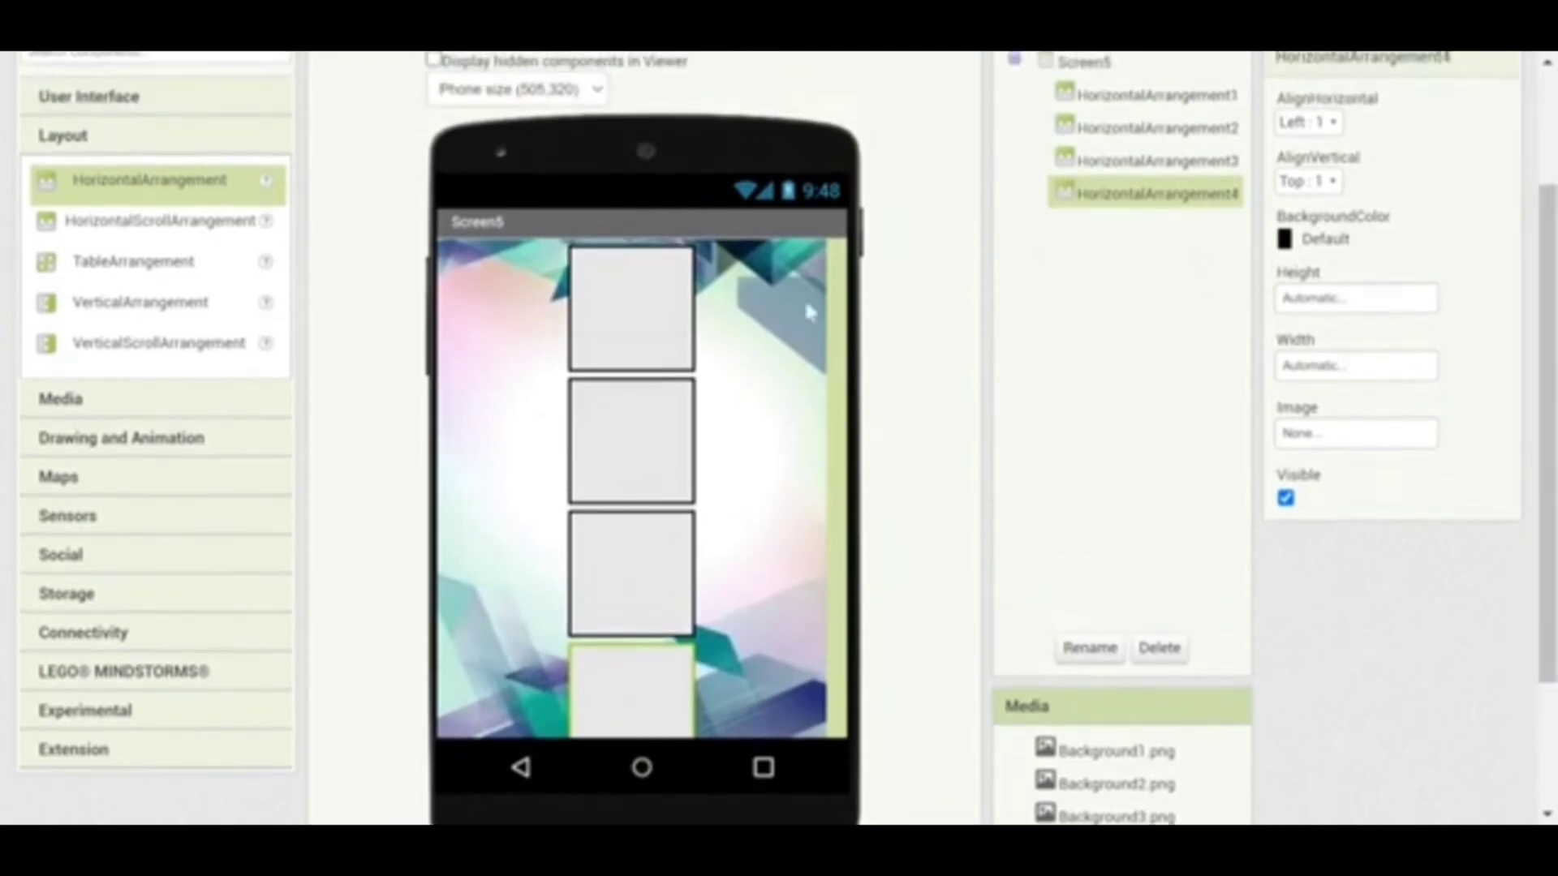
Set HorizontalArrangement1 to AlignHorizontal Center : 3 with BackgroundColor None
left_click(678, 321)
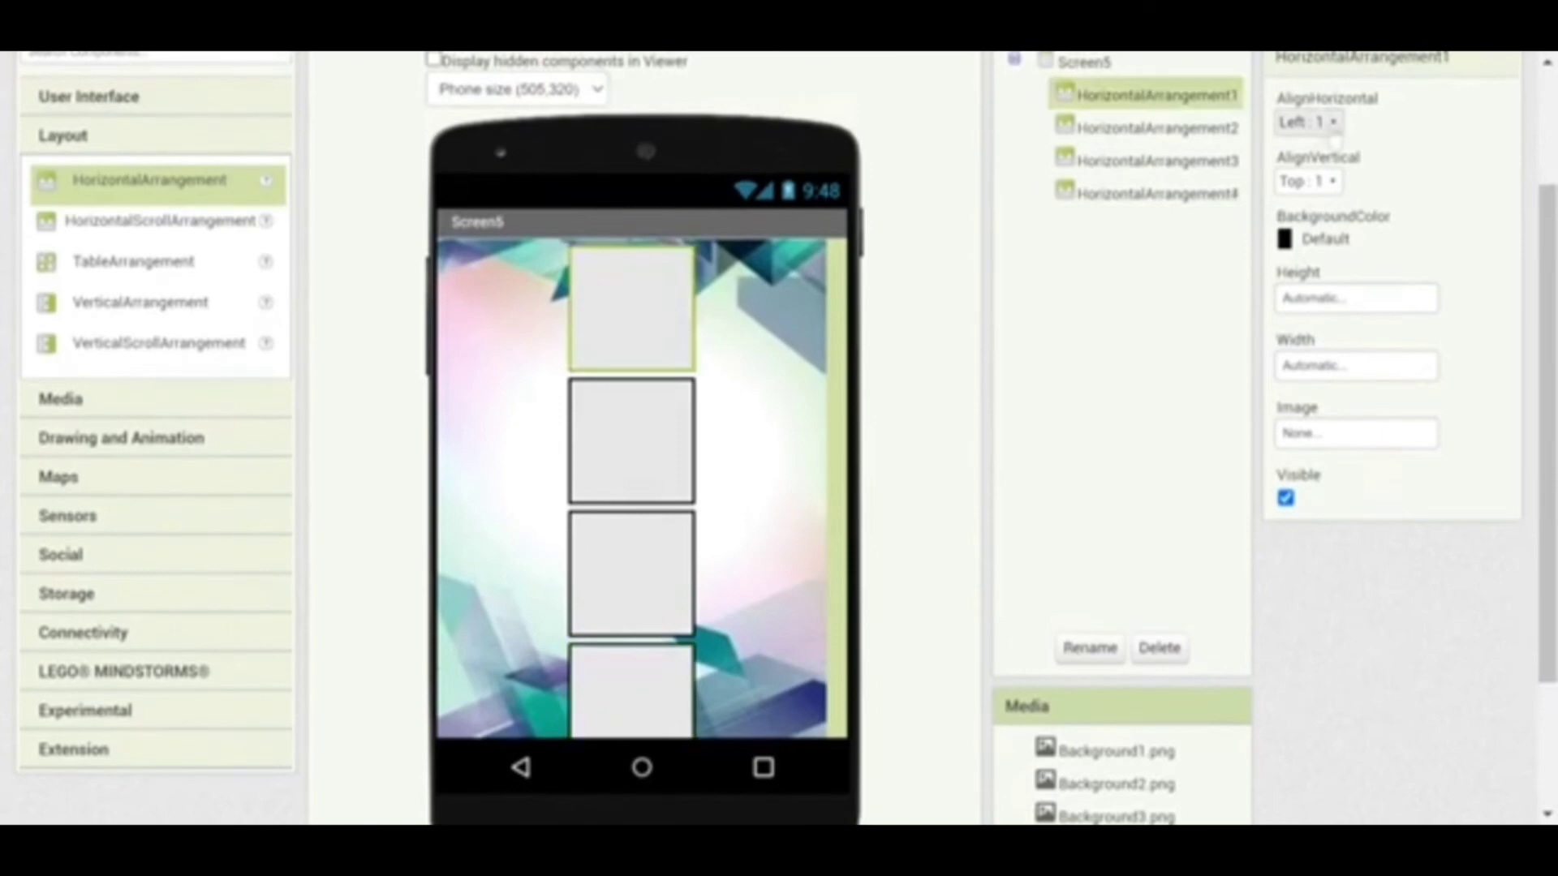
left_click(1335, 127)
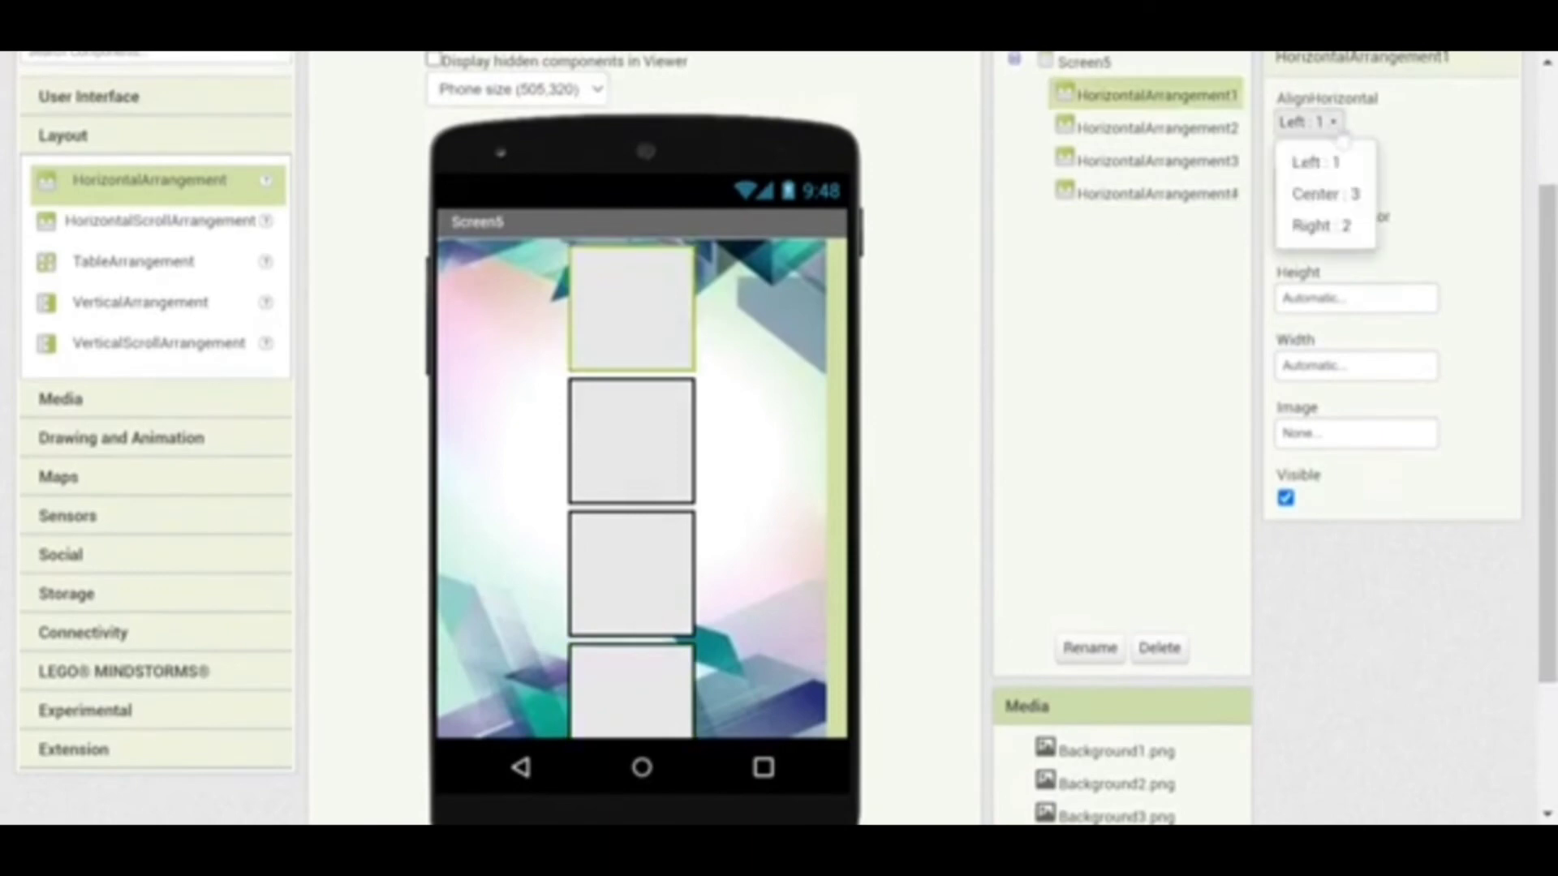
left_click(1326, 194)
left_click(1292, 242)
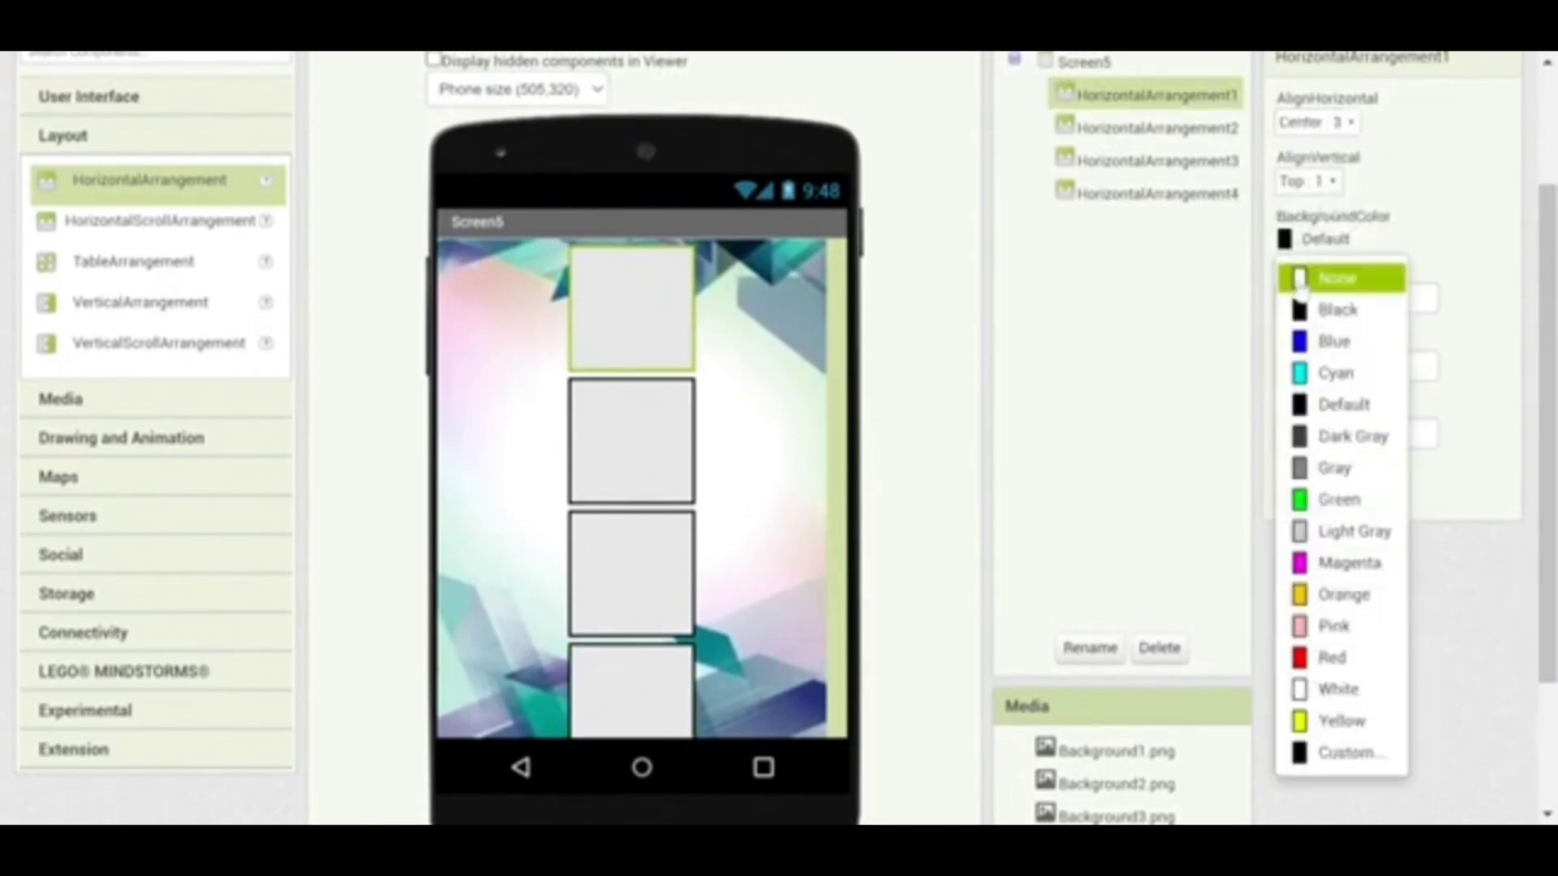
left_click(1299, 281)
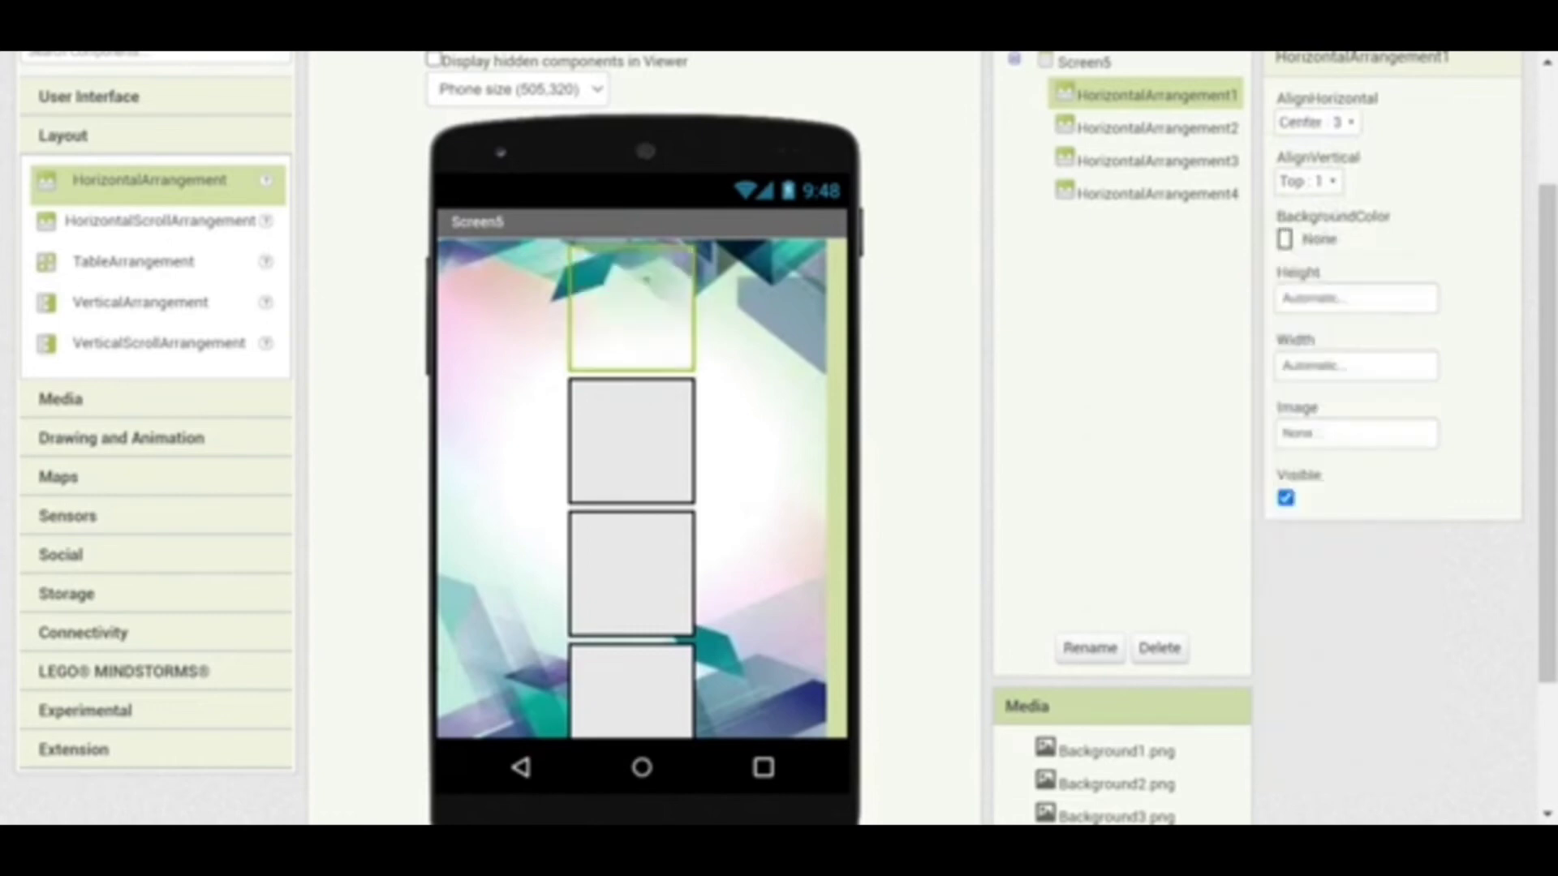
Set HorizontalArrangement2 to AlignHorizontal Center : 3 with BackgroundColor None
left_click(641, 466)
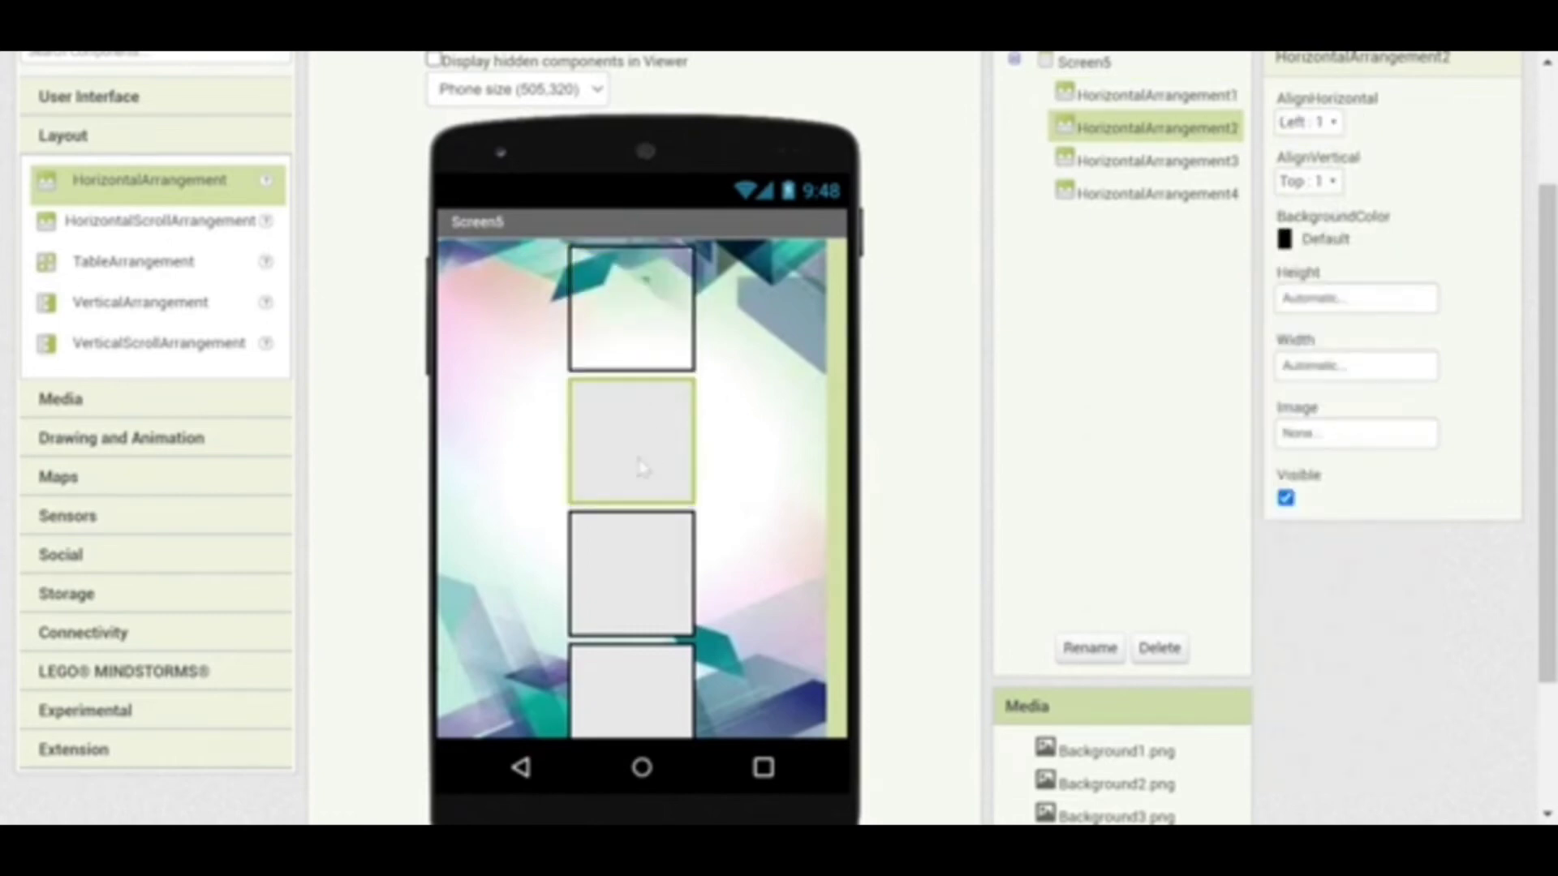
left_click(1335, 122)
left_click(1342, 194)
left_click(1286, 239)
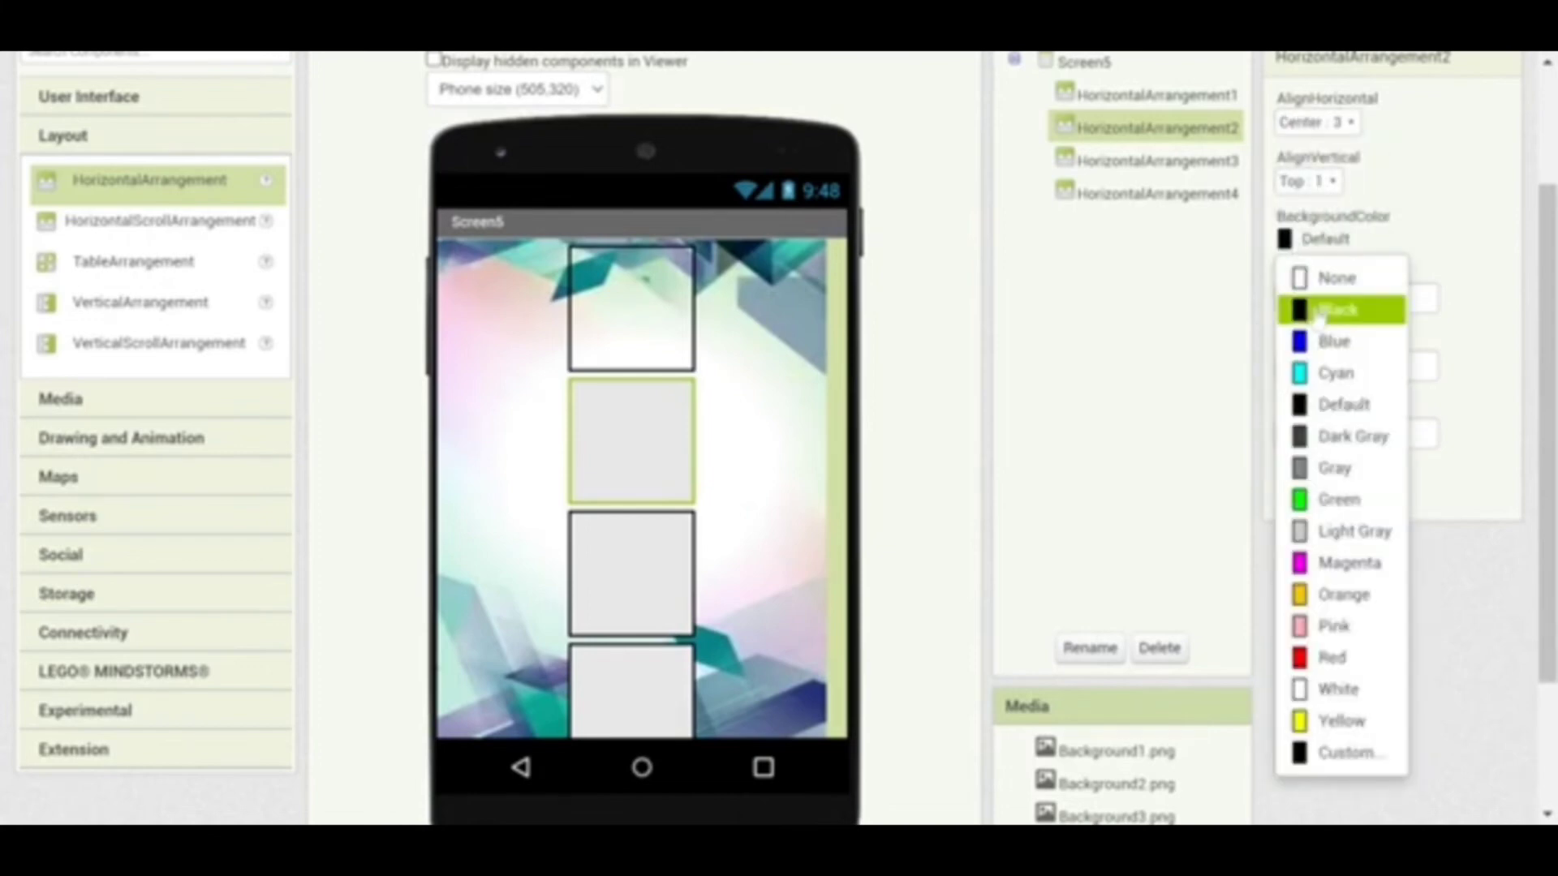
left_click(1319, 276)
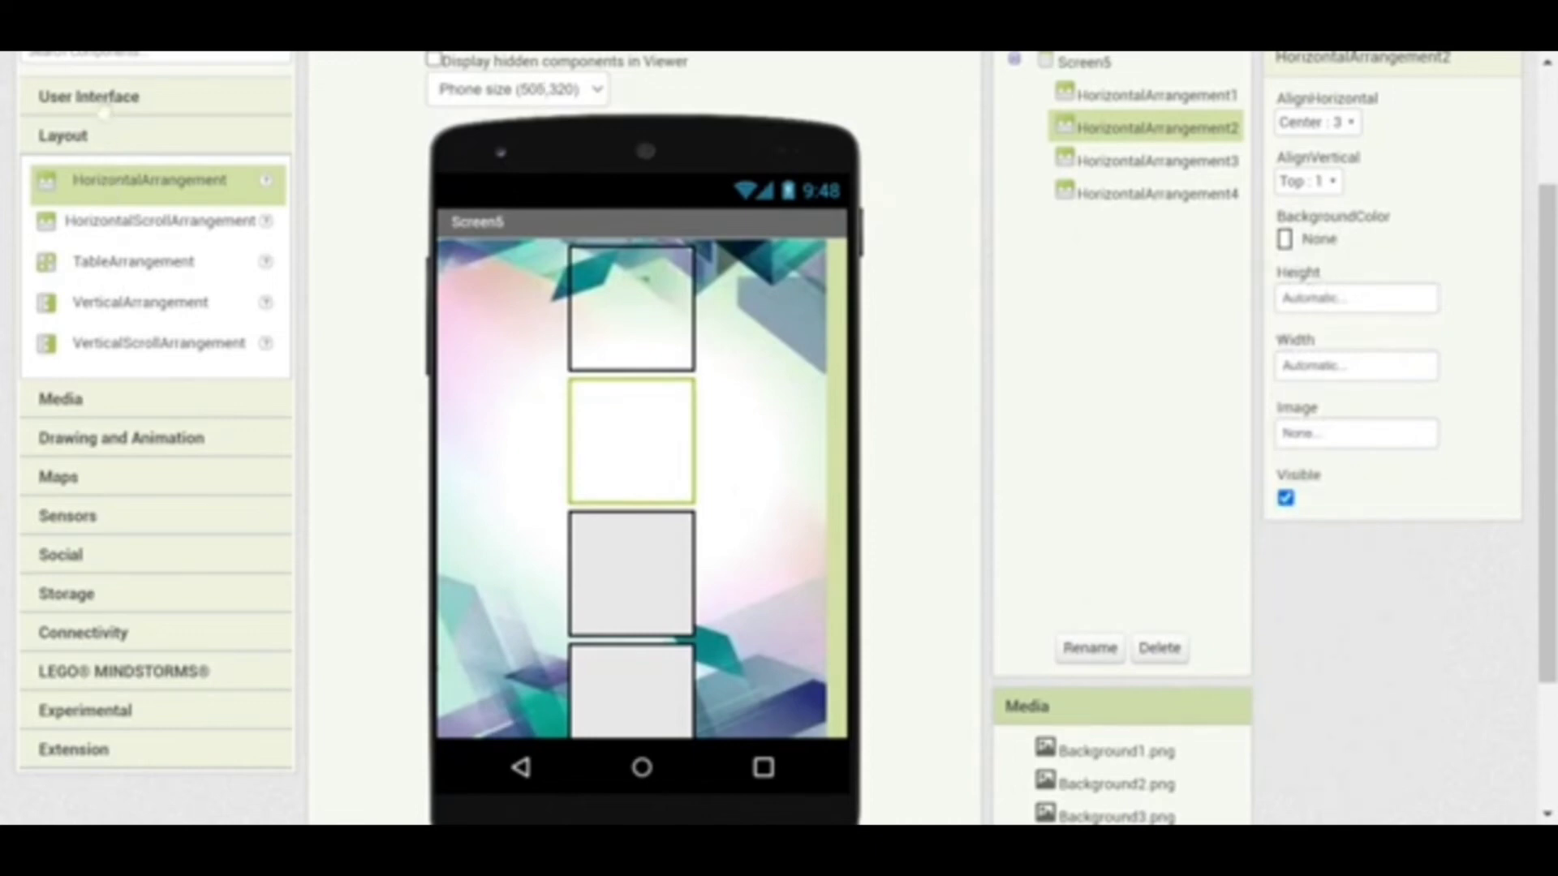
left_click(104, 110)
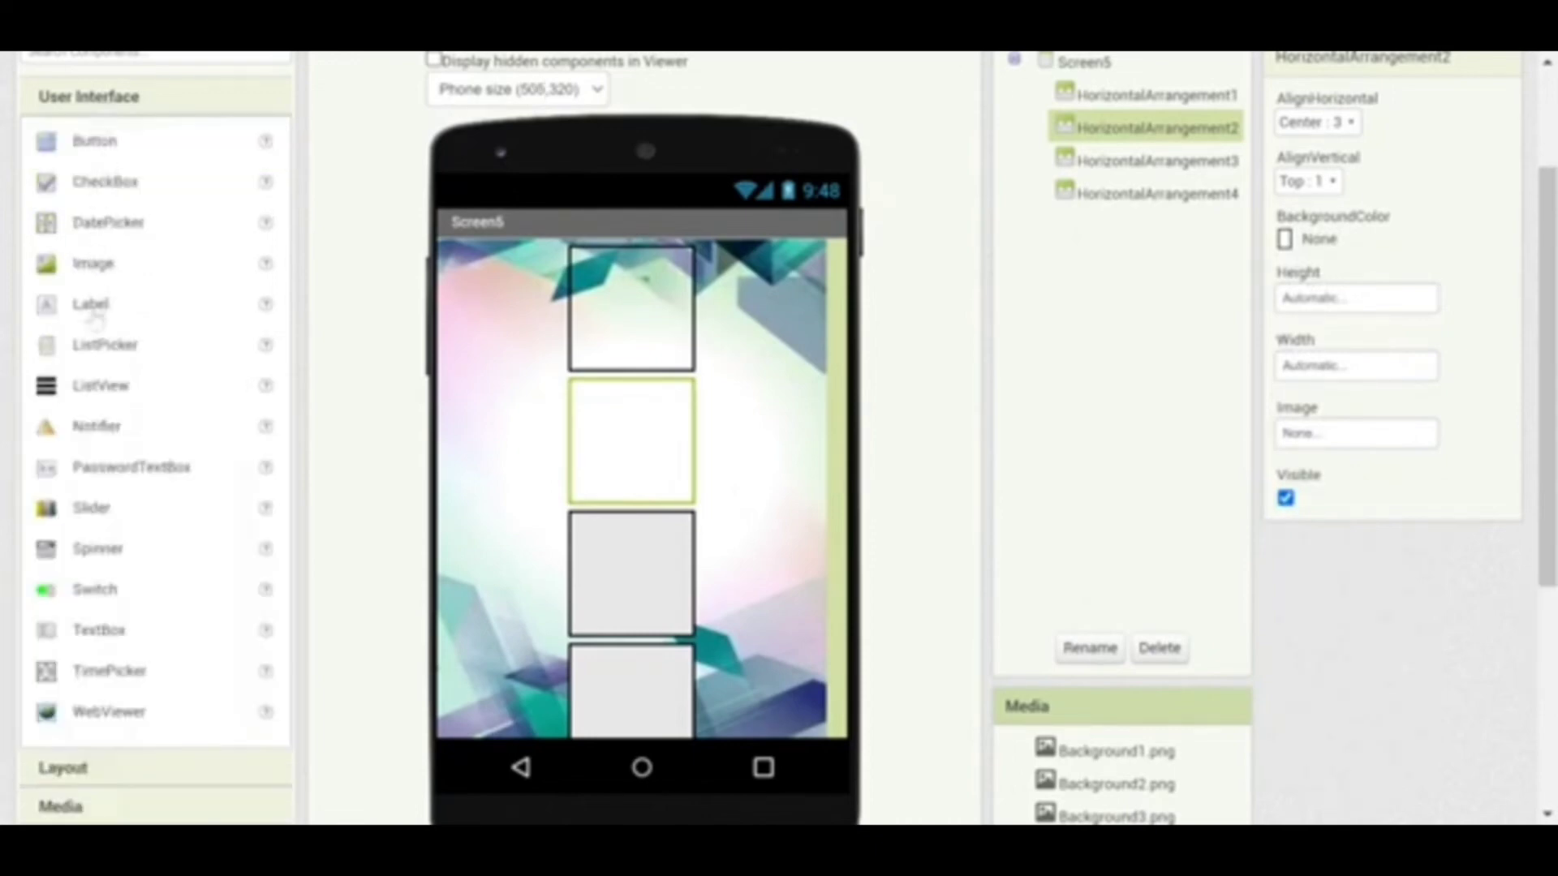
Add Label1 to HorizontalArrangement2 reading KONTAK, bold, at font size 28
left_click_drag(93, 318, 621, 428)
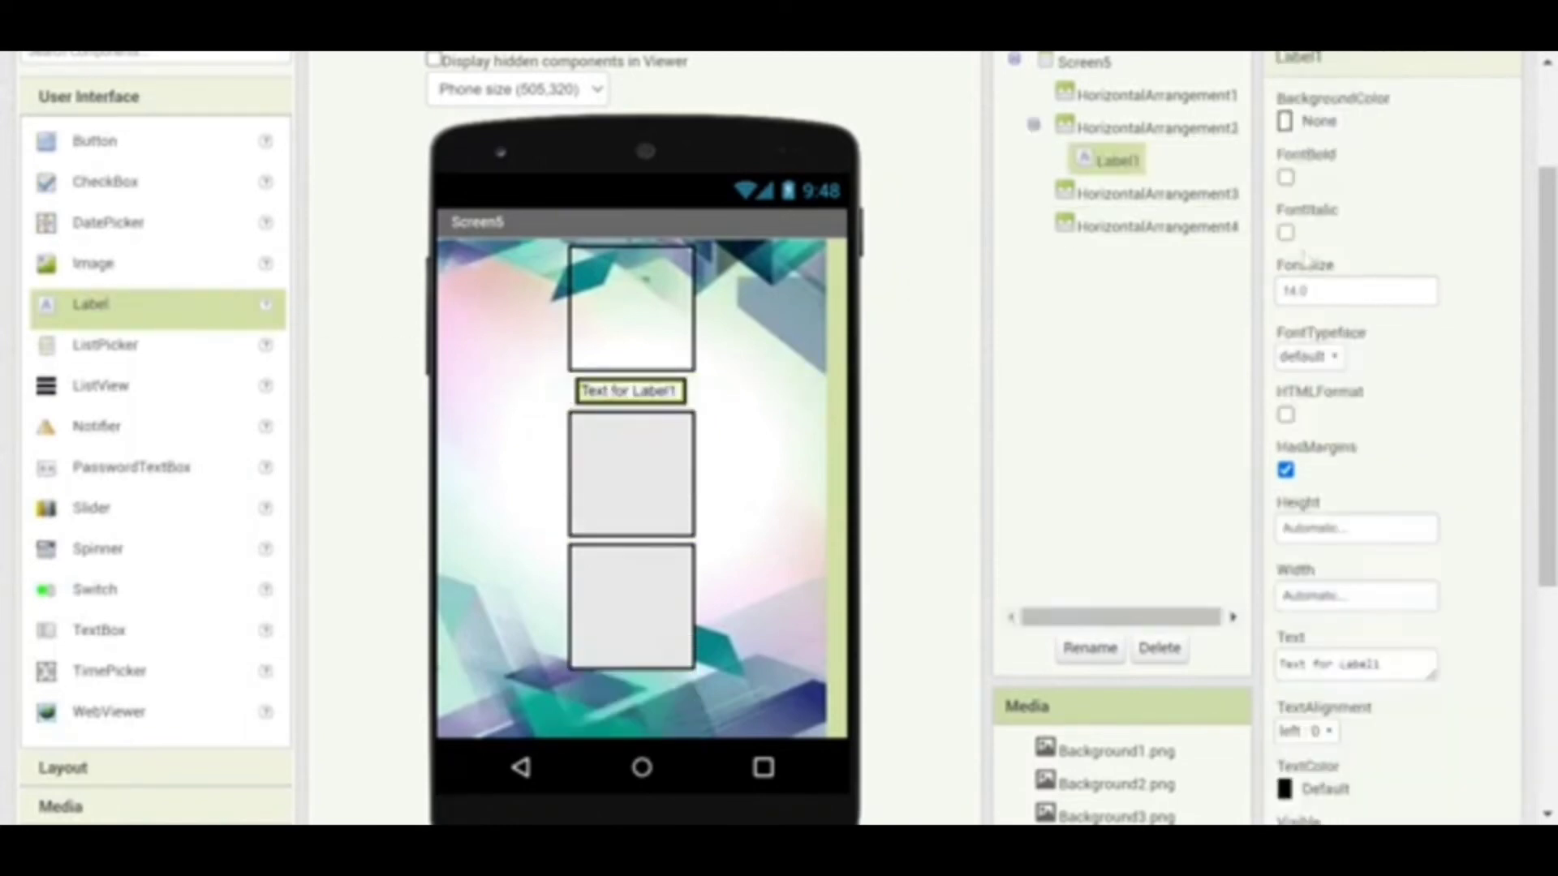
left_click(1286, 177)
left_click_drag(1314, 290, 1272, 290)
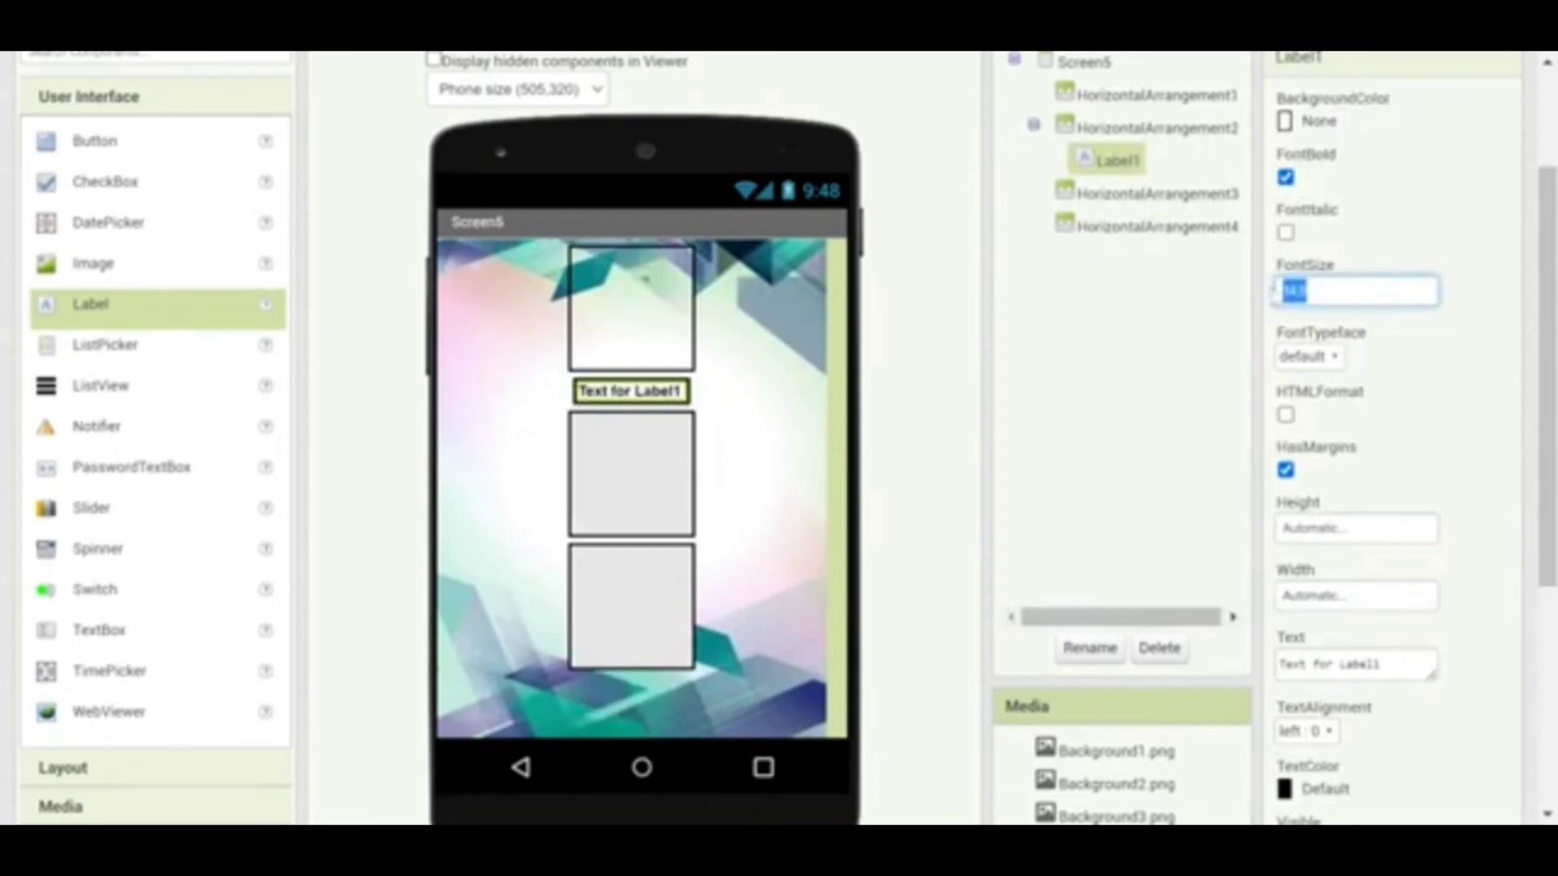
type("8")
key("Return")
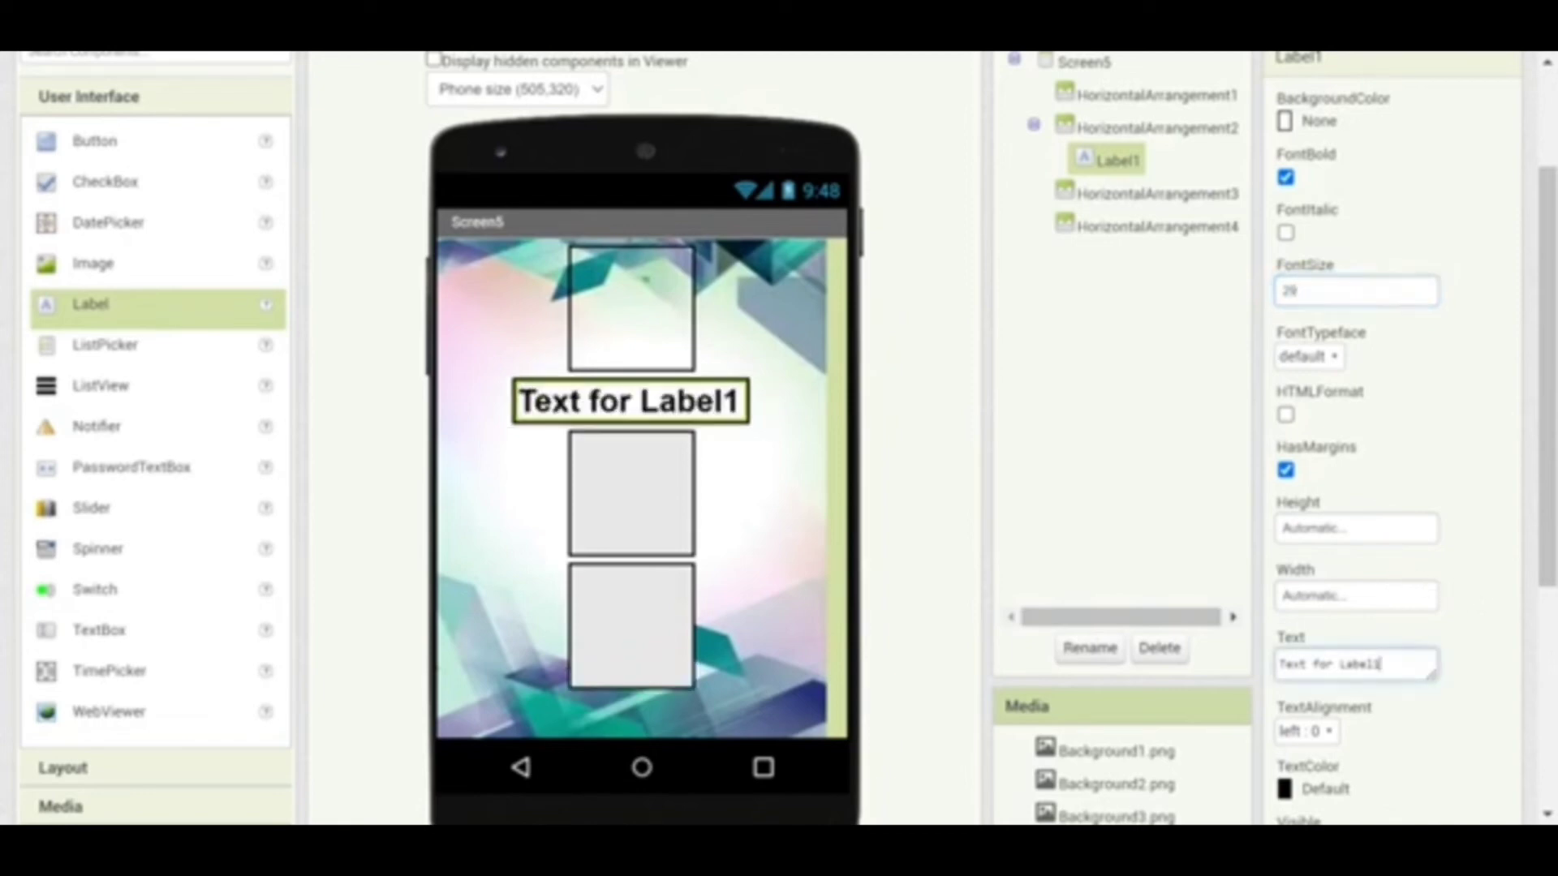
left_click(1282, 664)
type("cpn")
left_click(1176, 478)
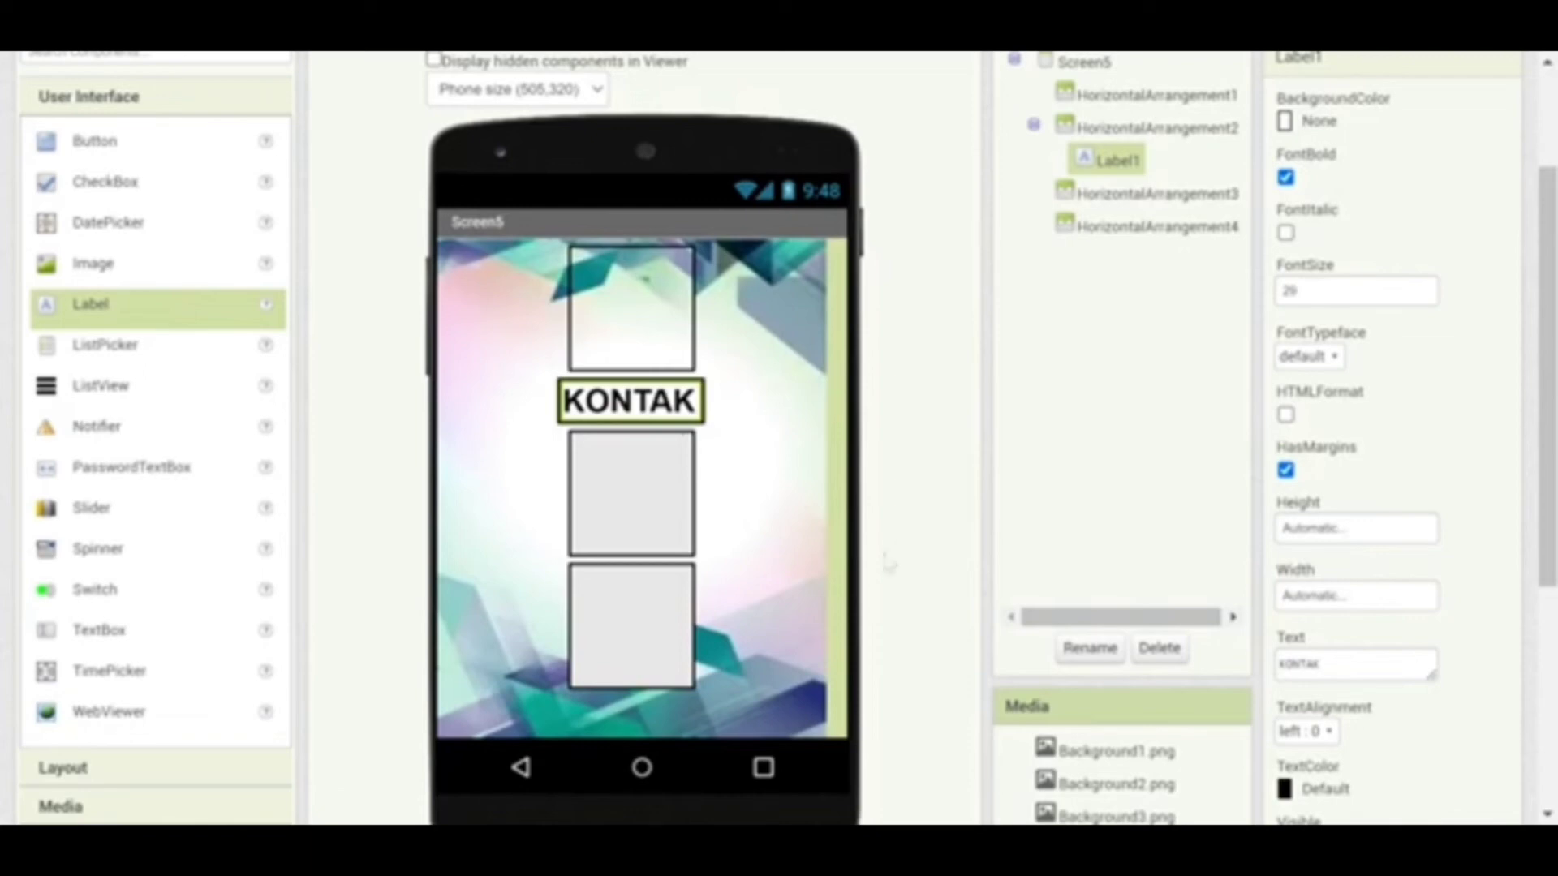
left_click(657, 503)
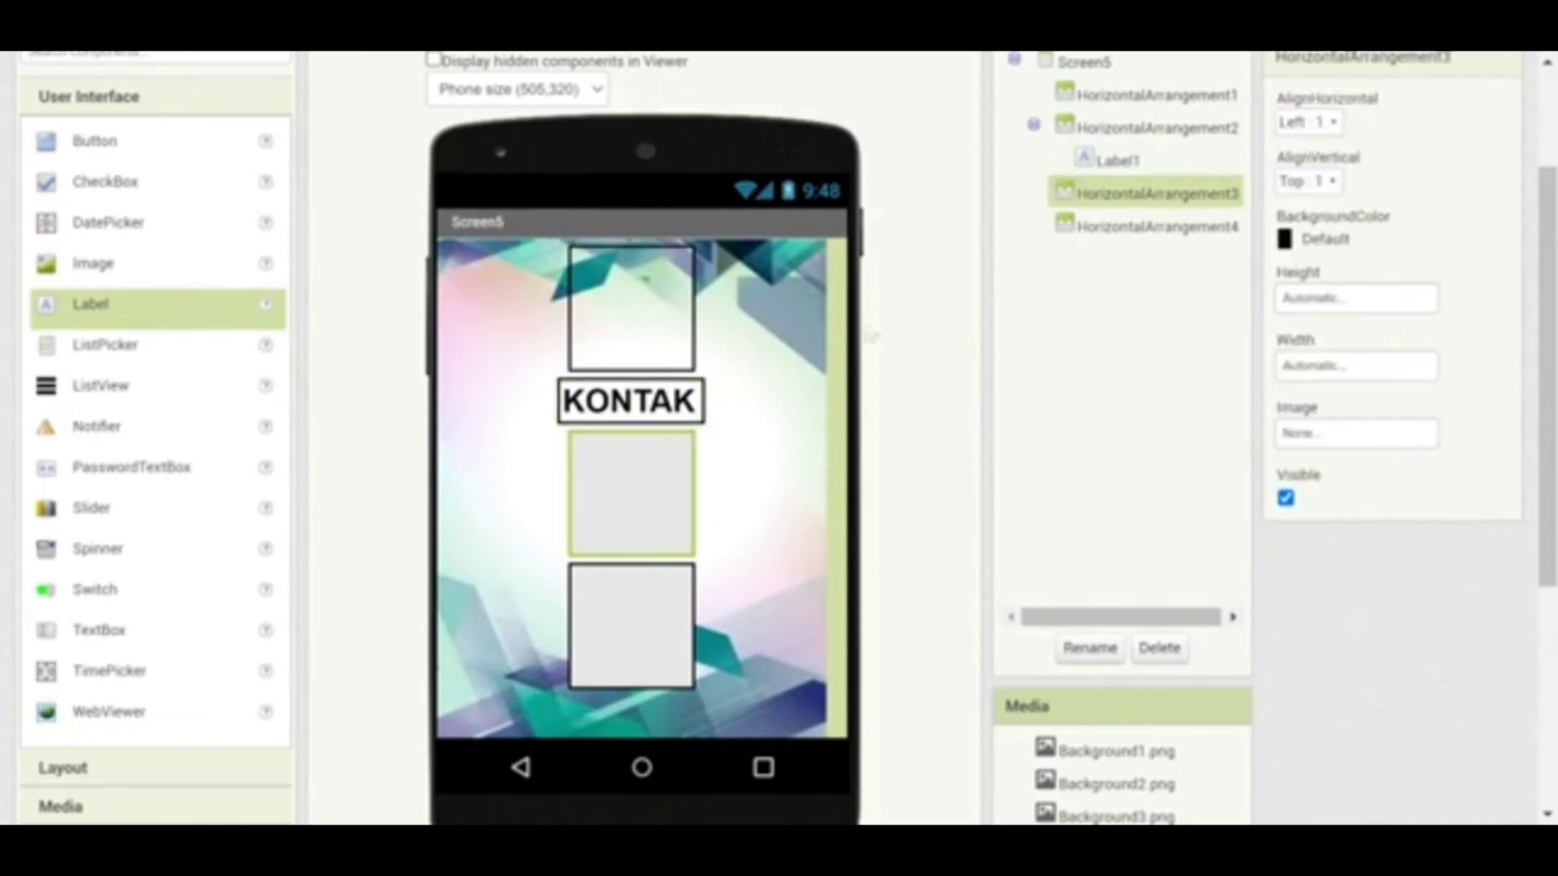
Set the KONTAK label's TextAlignment to center : 1
left_click(660, 322)
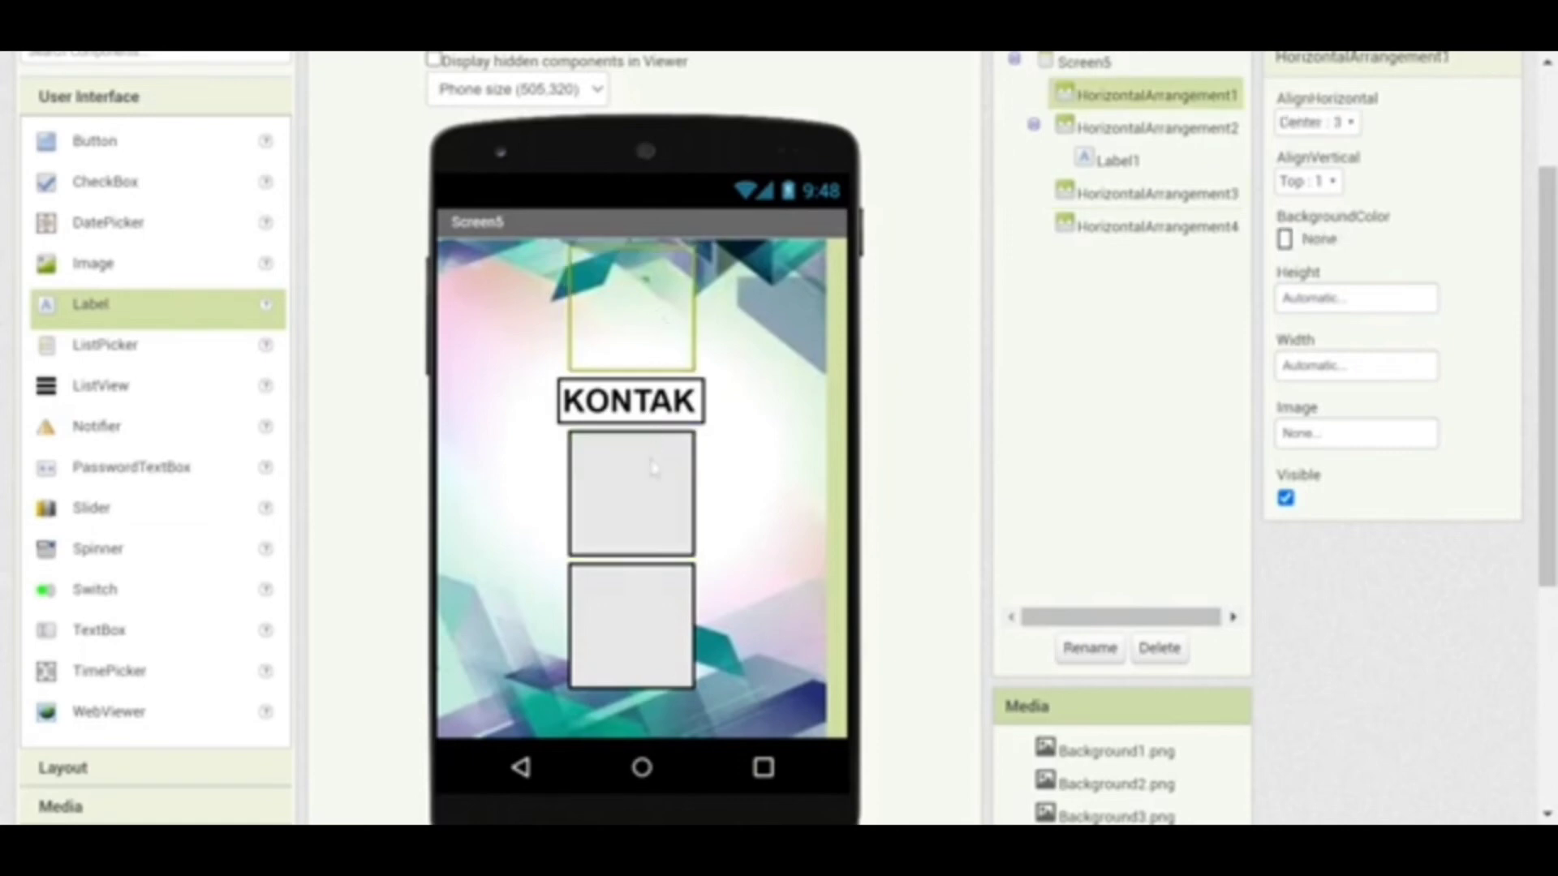
left_click(630, 401)
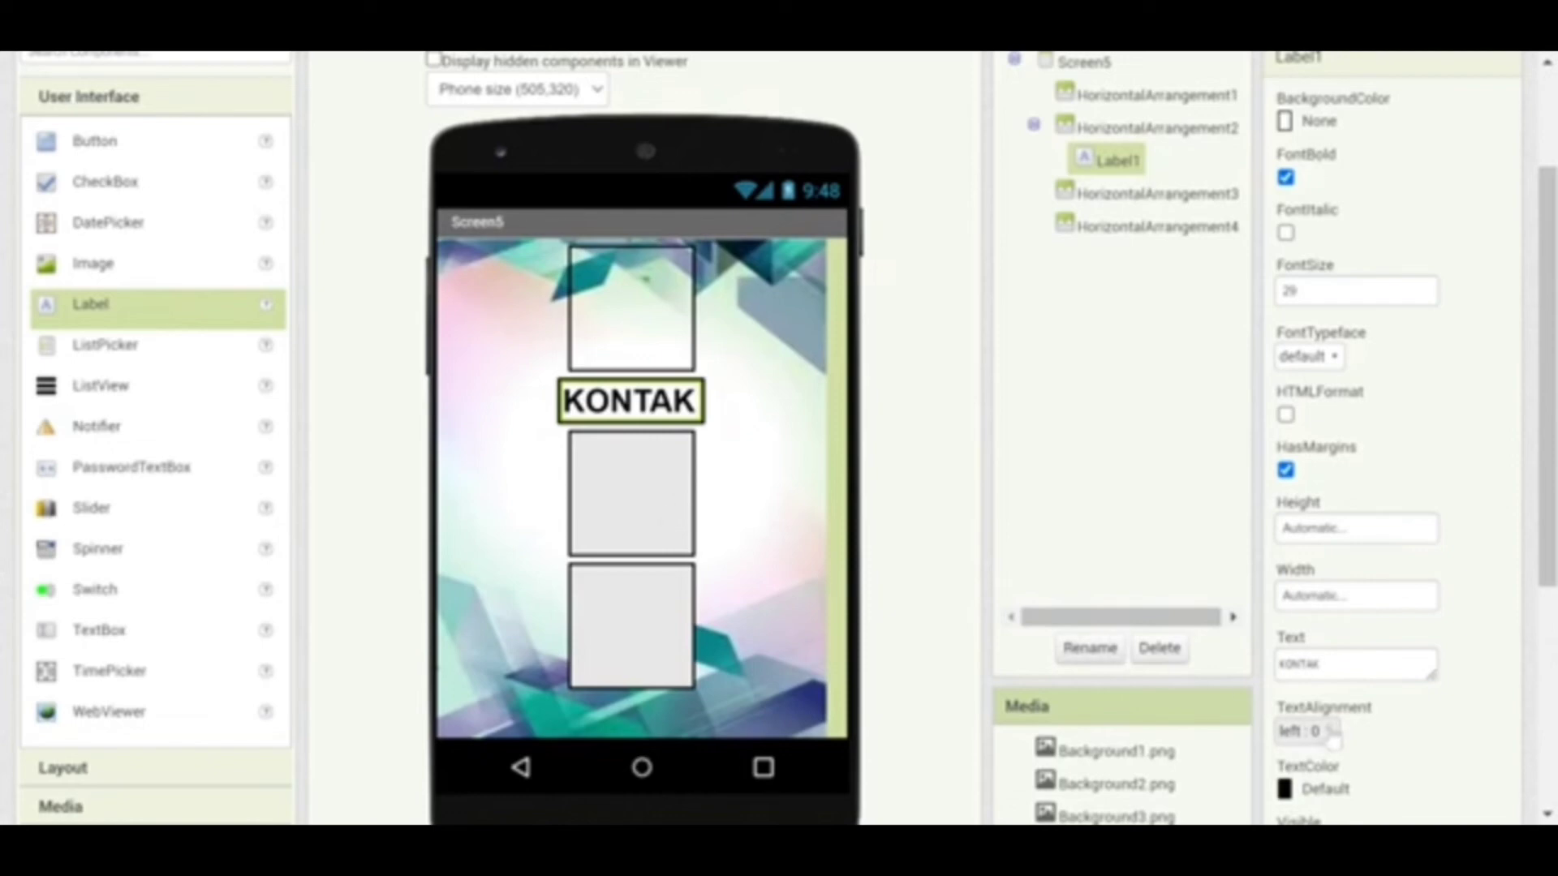
left_click(1302, 731)
left_click(1307, 667)
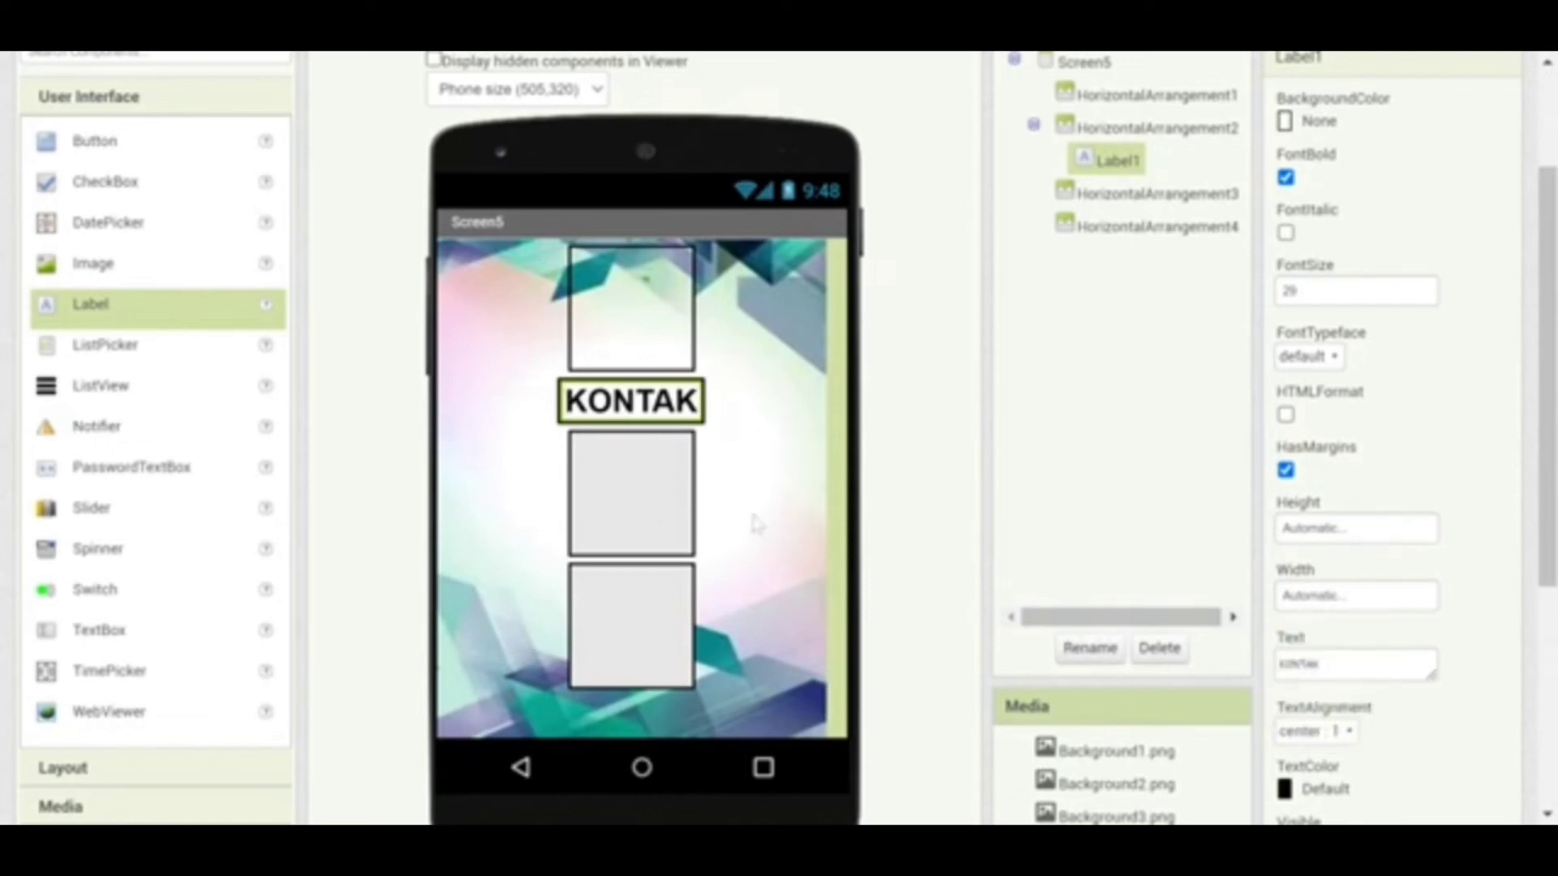
Set HorizontalArrangement3's BackgroundColor to None
left_click(646, 501)
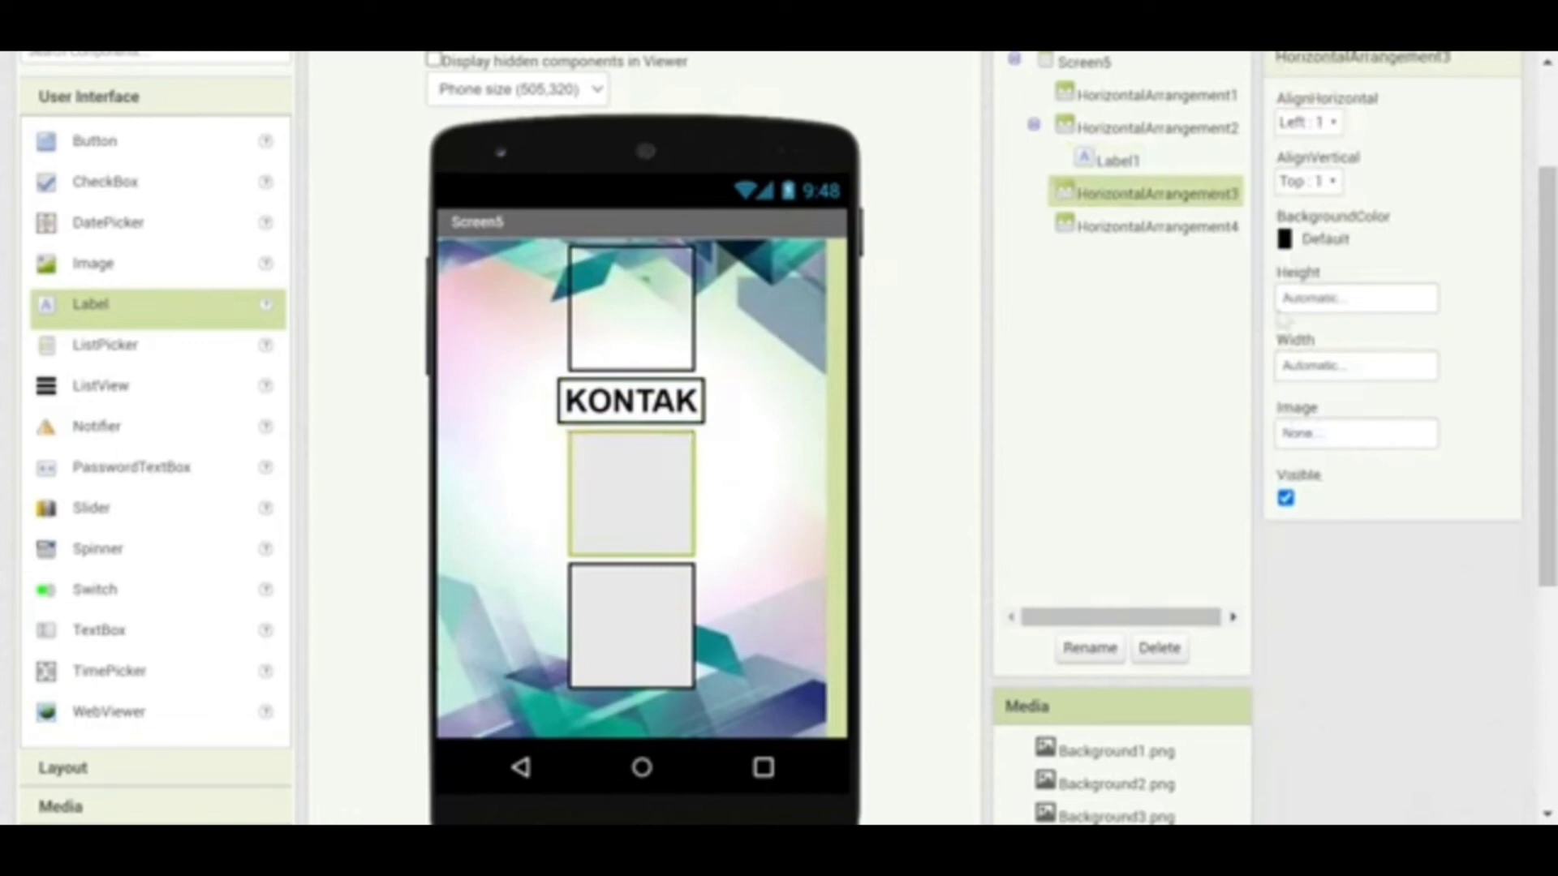
left_click(1290, 240)
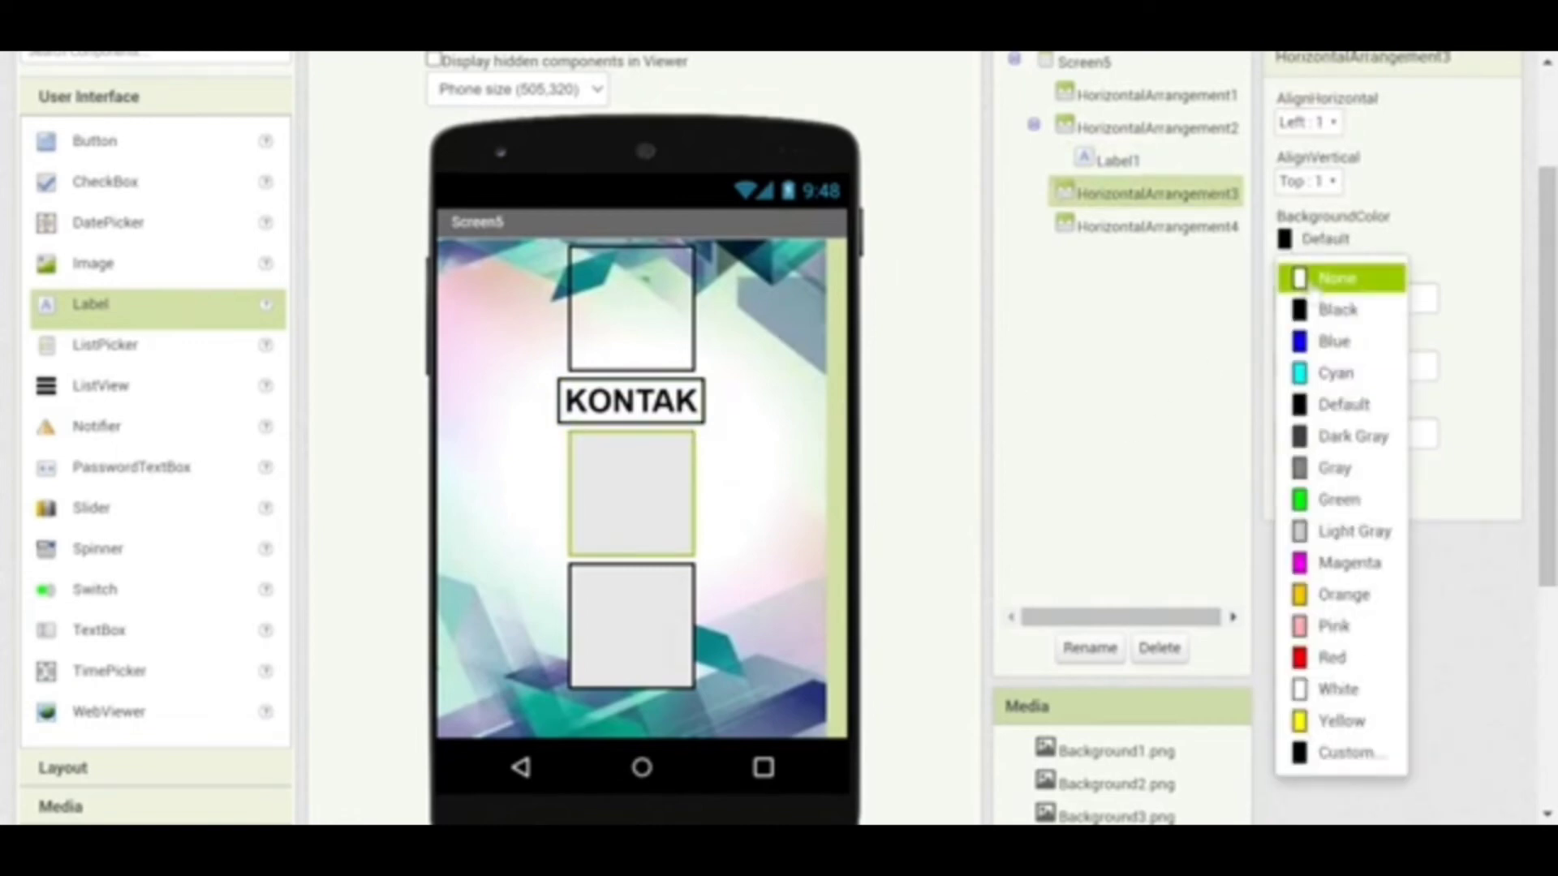
left_click(1332, 276)
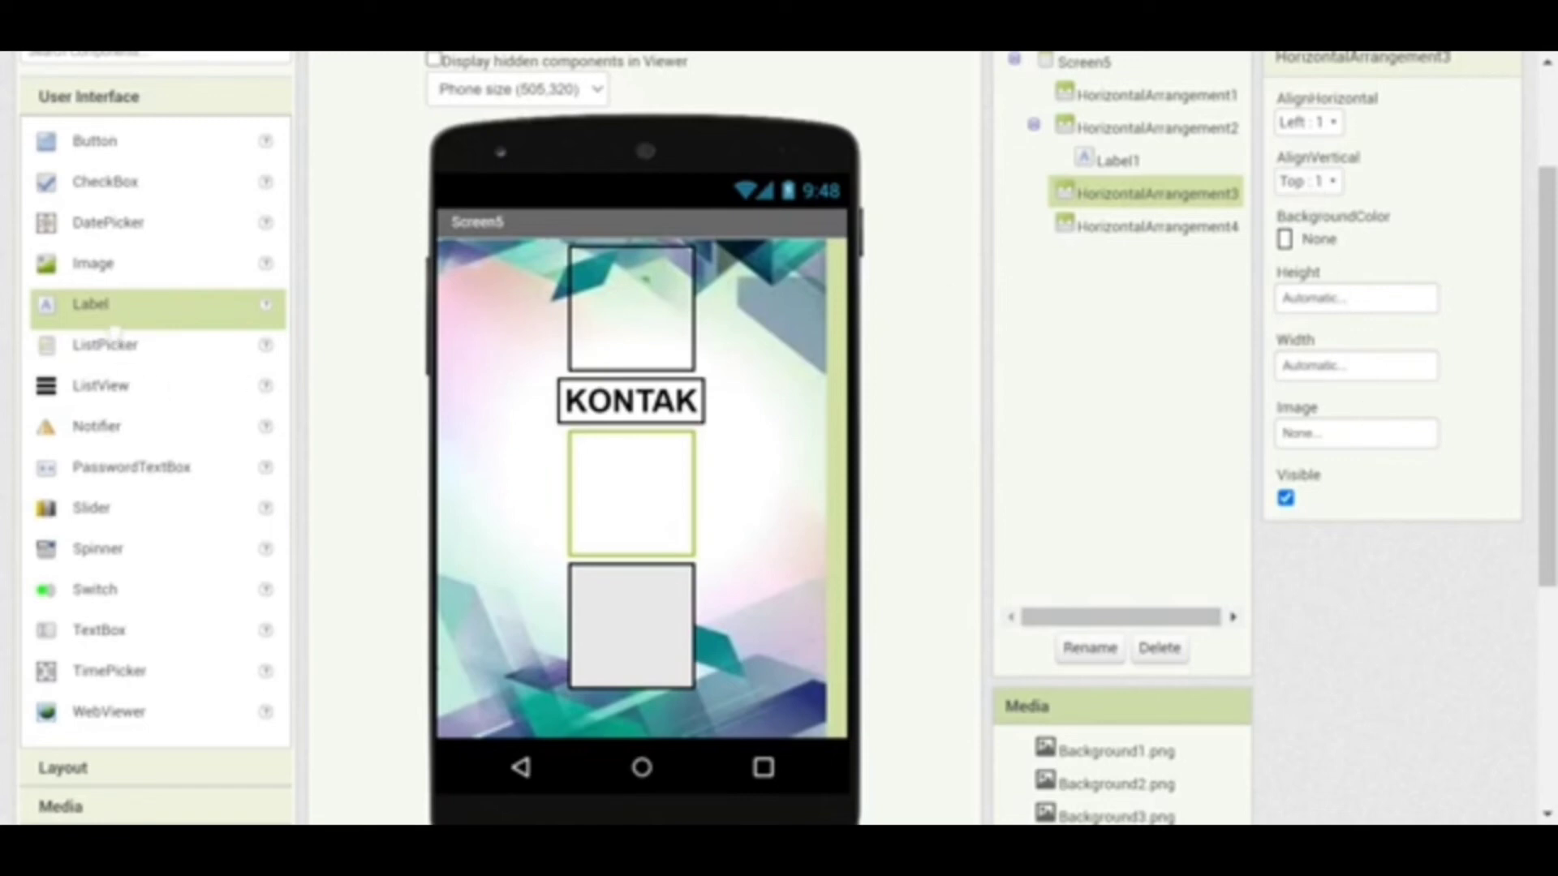
Add Label2 to HorizontalArrangement3 and type the contact address as its text
left_click_drag(108, 324, 645, 483)
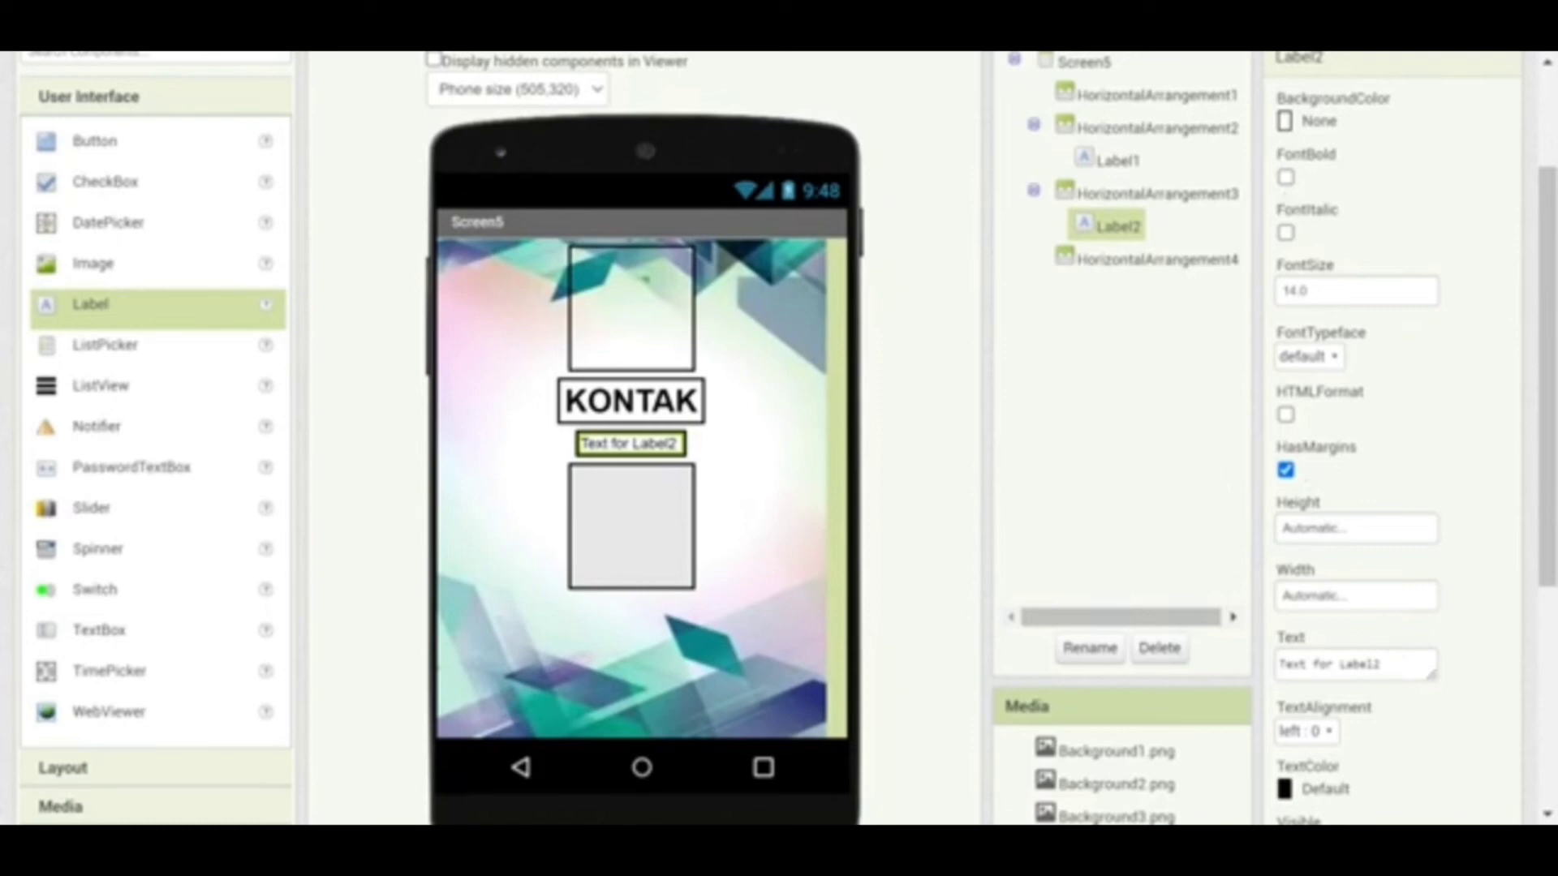
left_click_drag(1379, 664, 1251, 687)
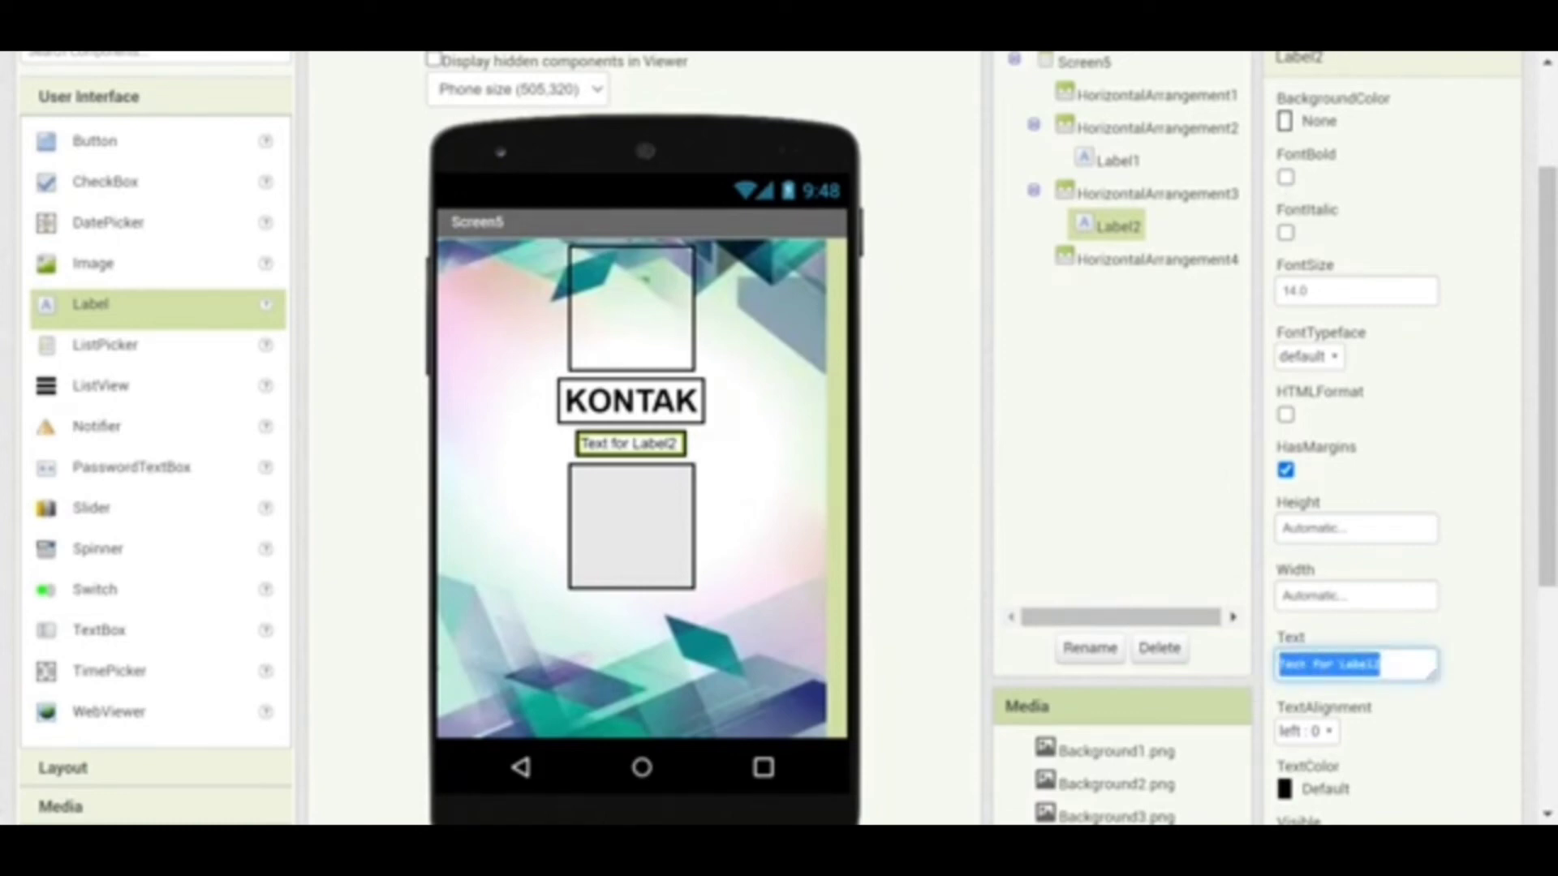
type("1")
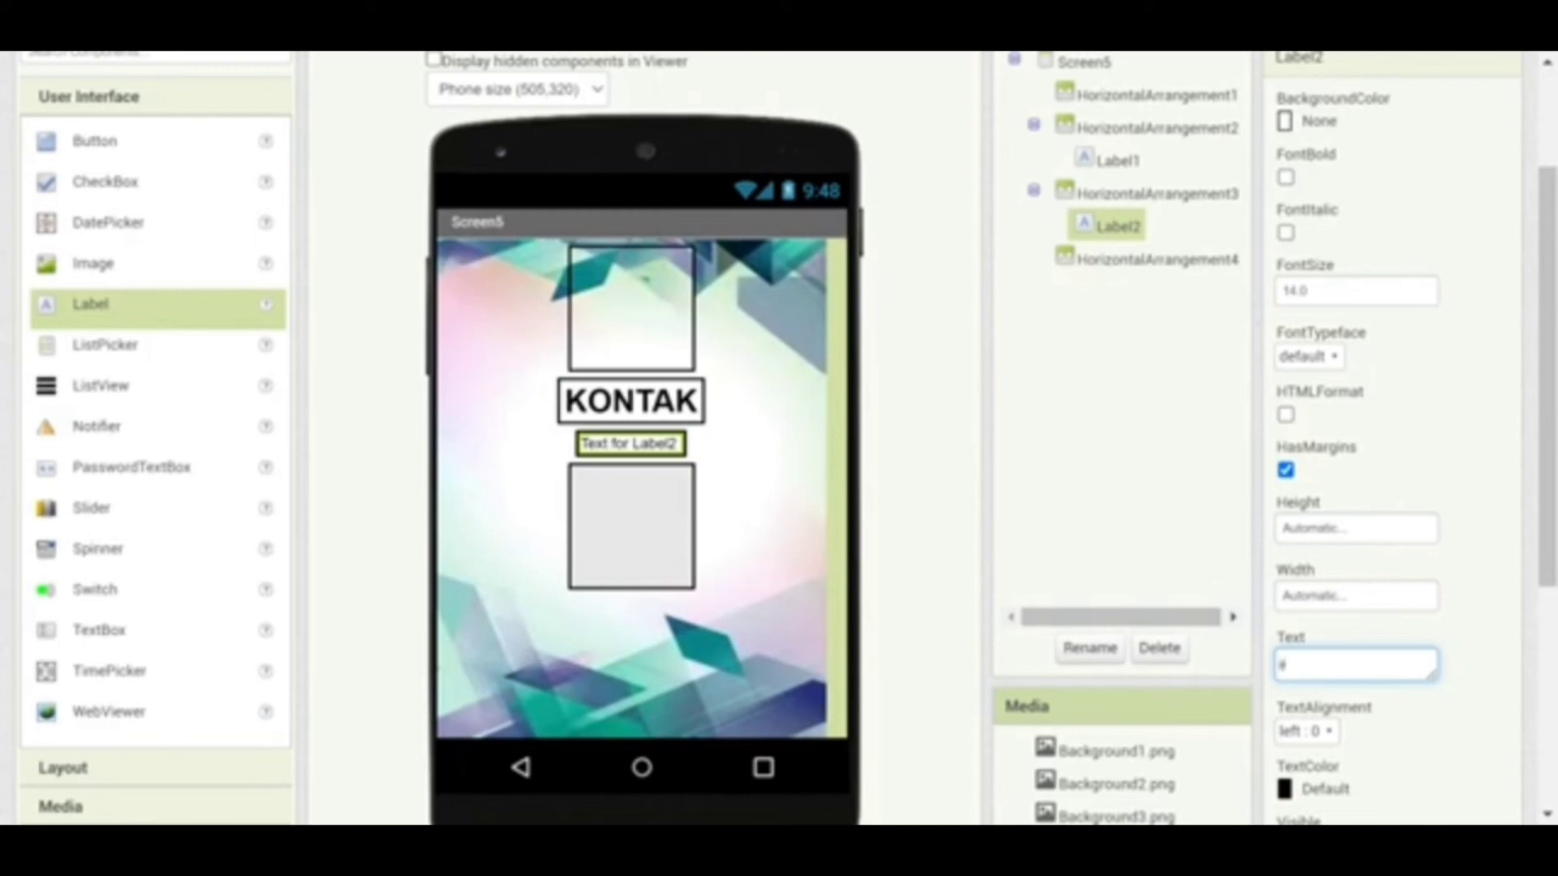
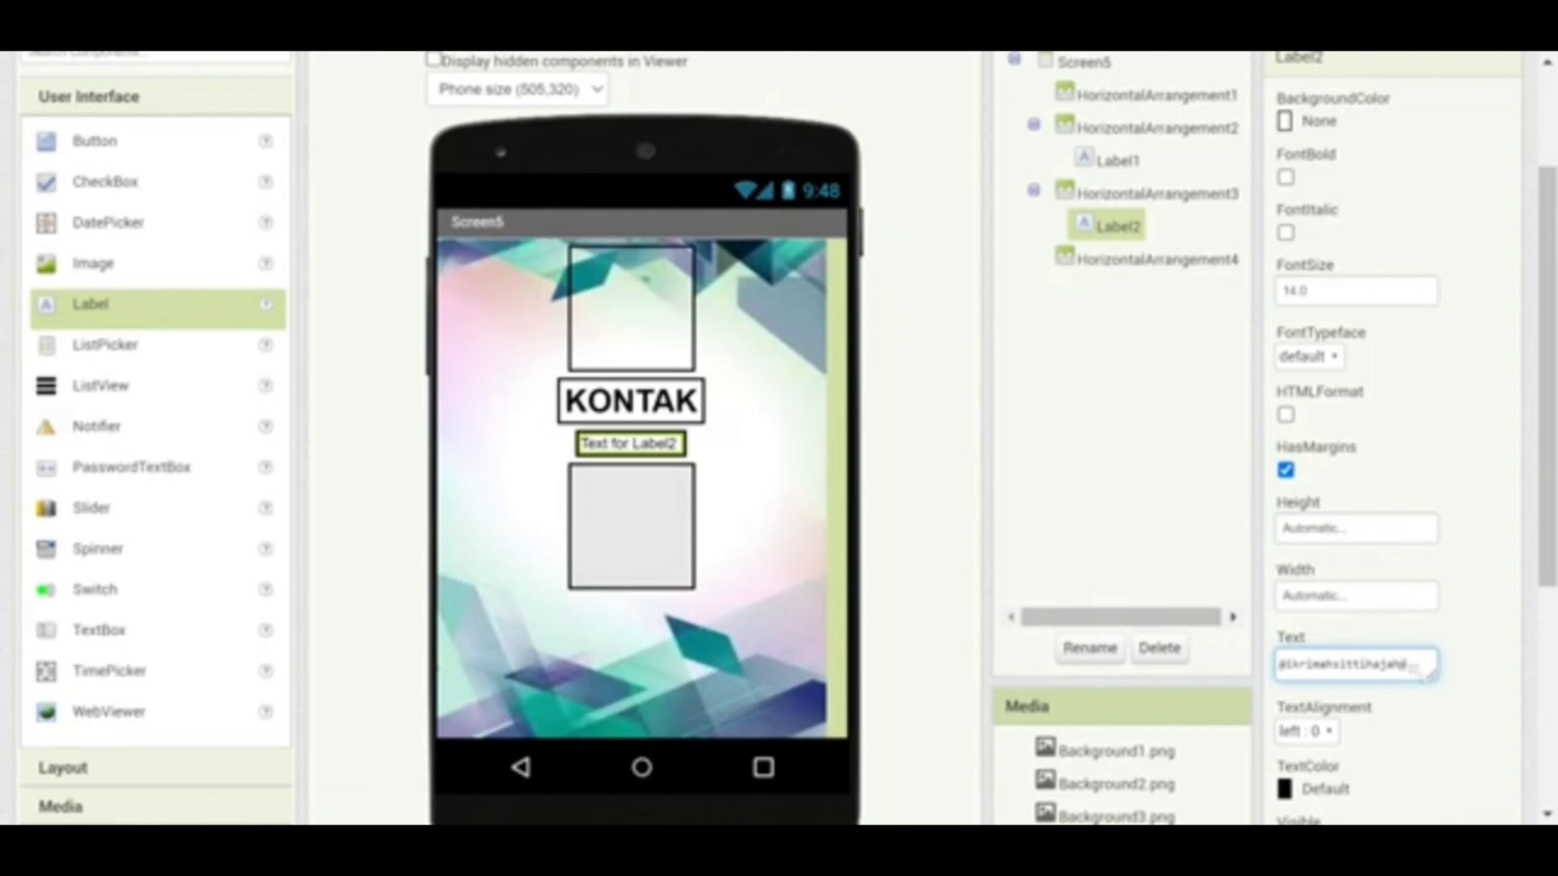
Change Label2's text to 'Facebook : ' plus the contact's name, with font size 18 and centred alignment
key("BackSpace")
key("BackSpace")
key("BackSpace")
key("BackSpace")
key("BackSpace")
key("BackSpace")
key("BackSpace")
key("BackSpace")
key("BackSpace")
key("BackSpace")
key("BackSpace")
key("BackSpace")
key("BackSpace")
key("BackSpace")
key("BackSpace")
key("BackSpace")
key("BackSpace")
key("BackSpace")
key("BackSpace")
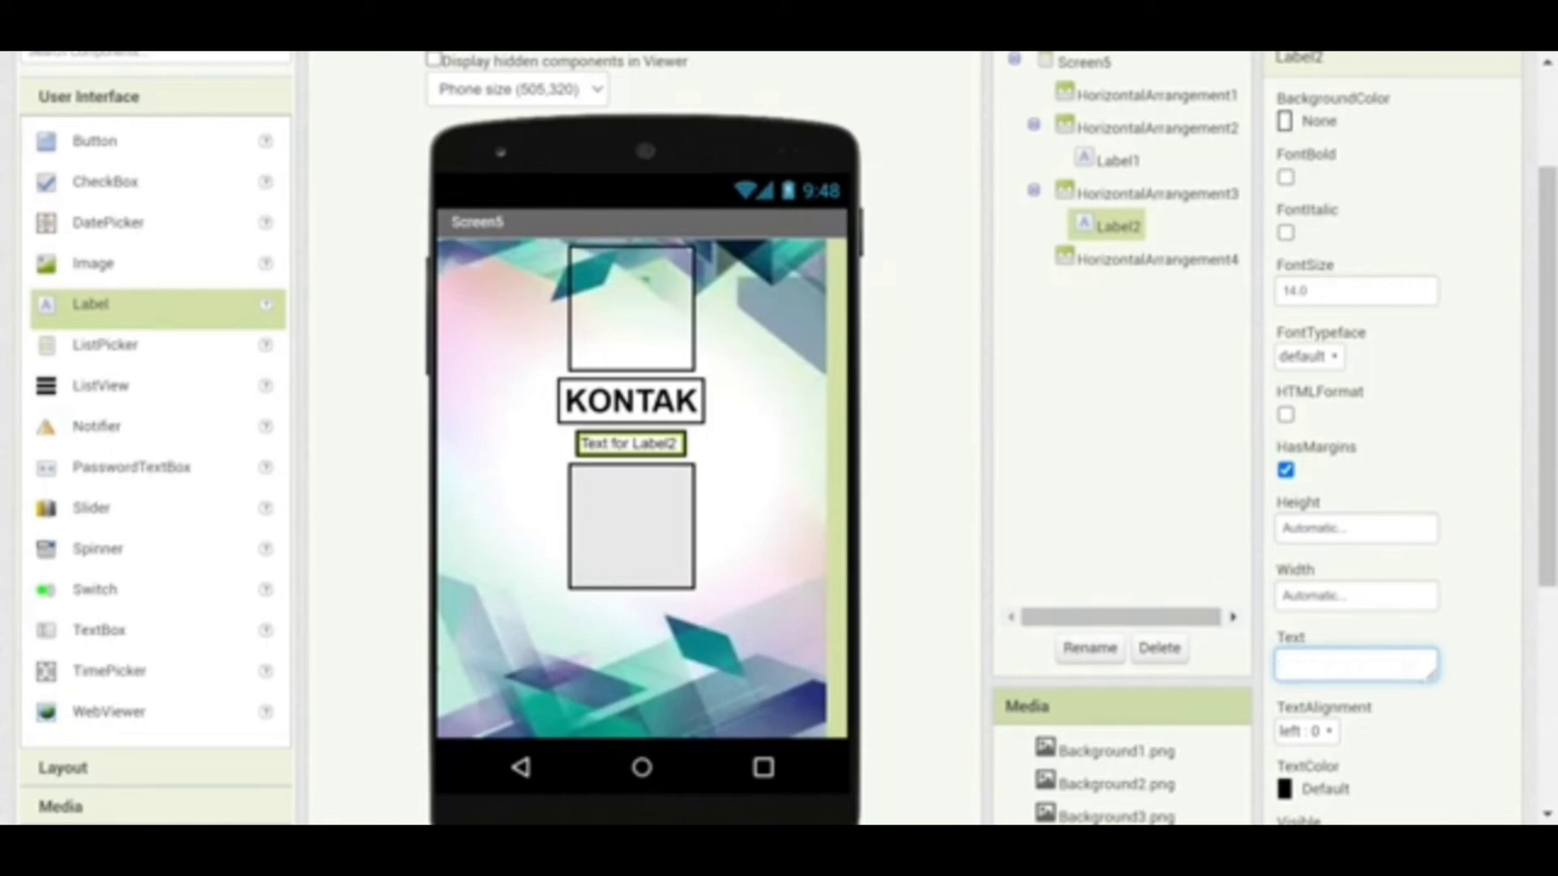
type("Face")
type("boo")
type("k ")
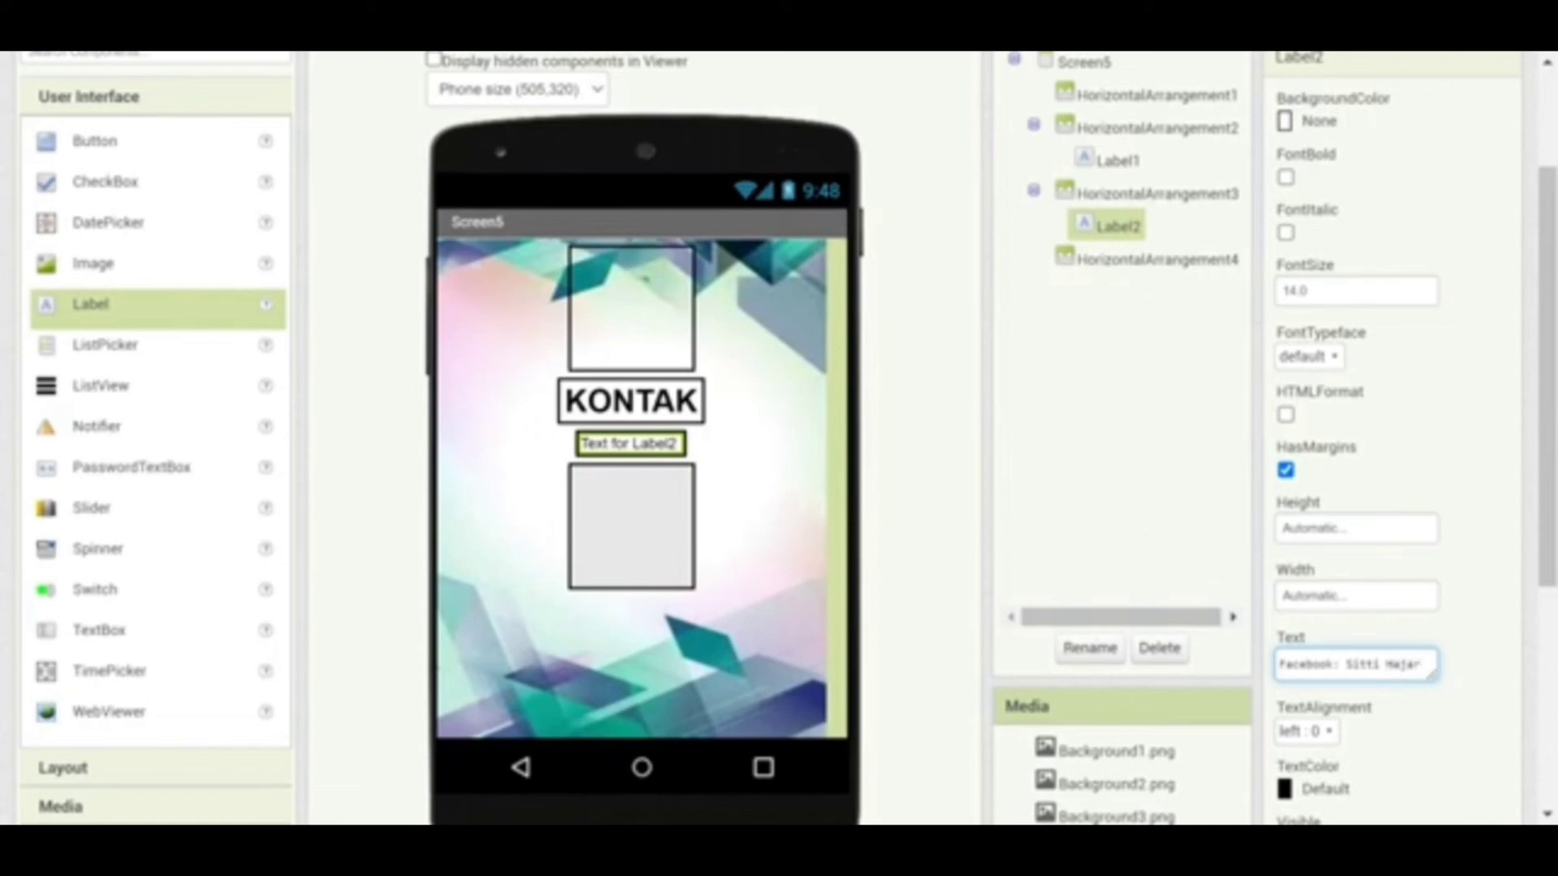
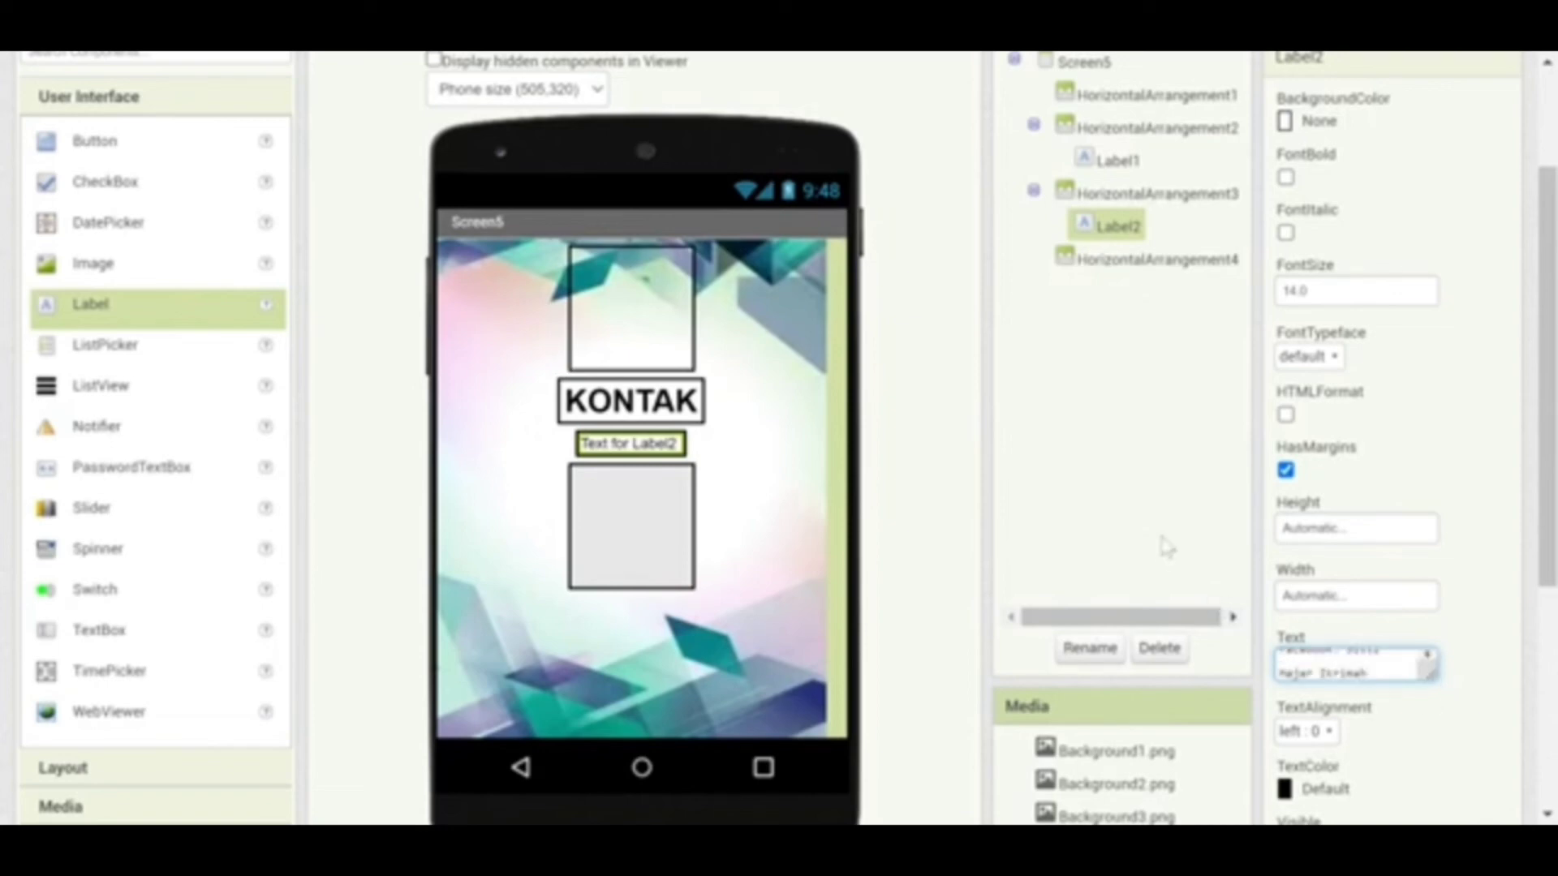
left_click(1314, 291)
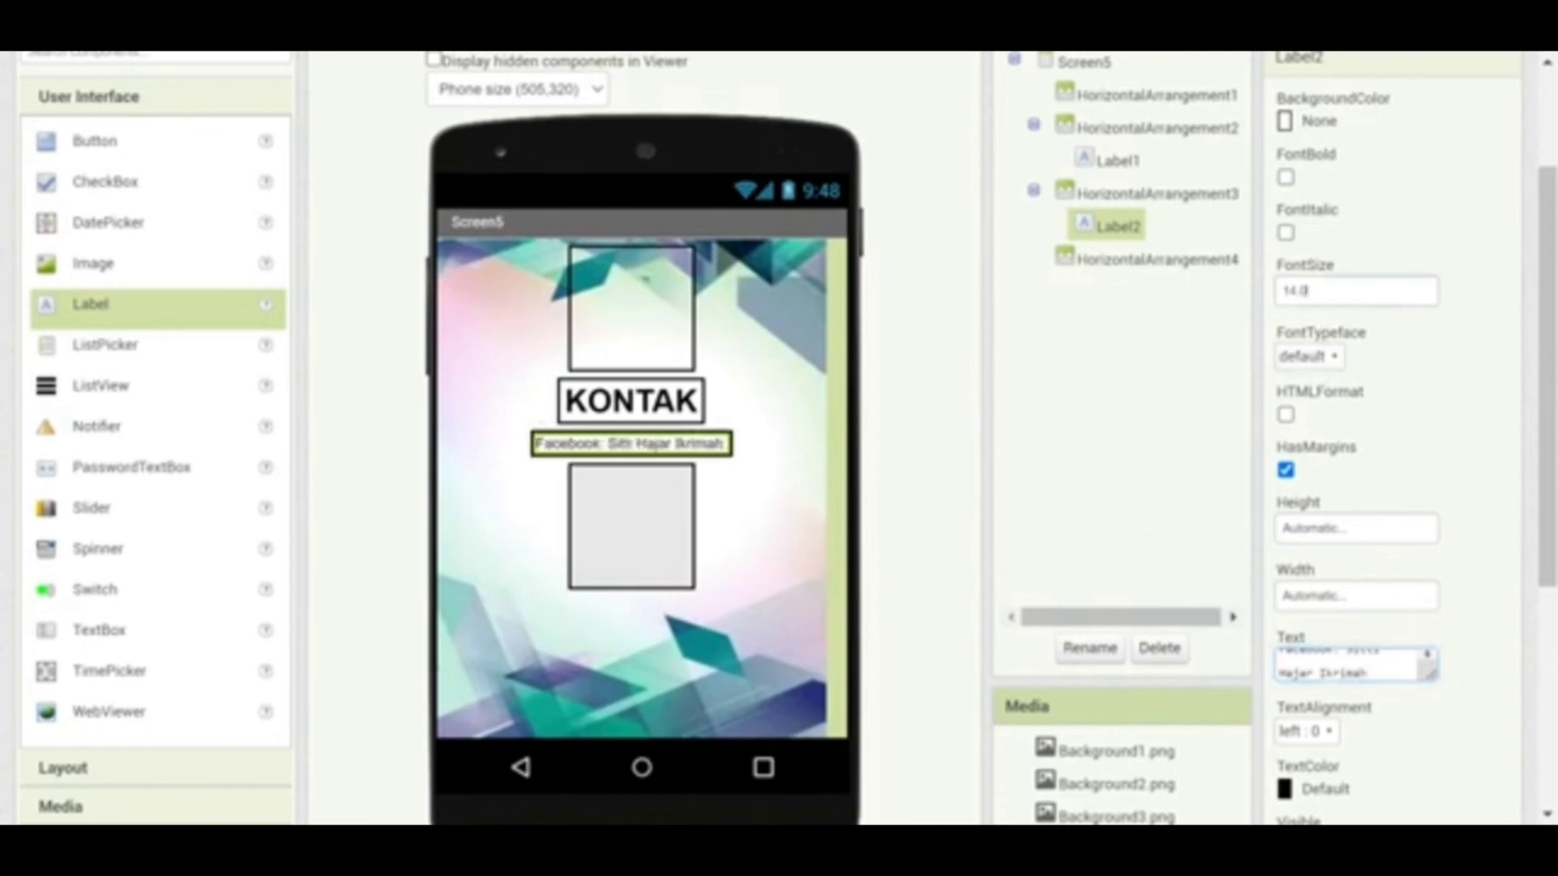
double_click(1296, 291)
type("18")
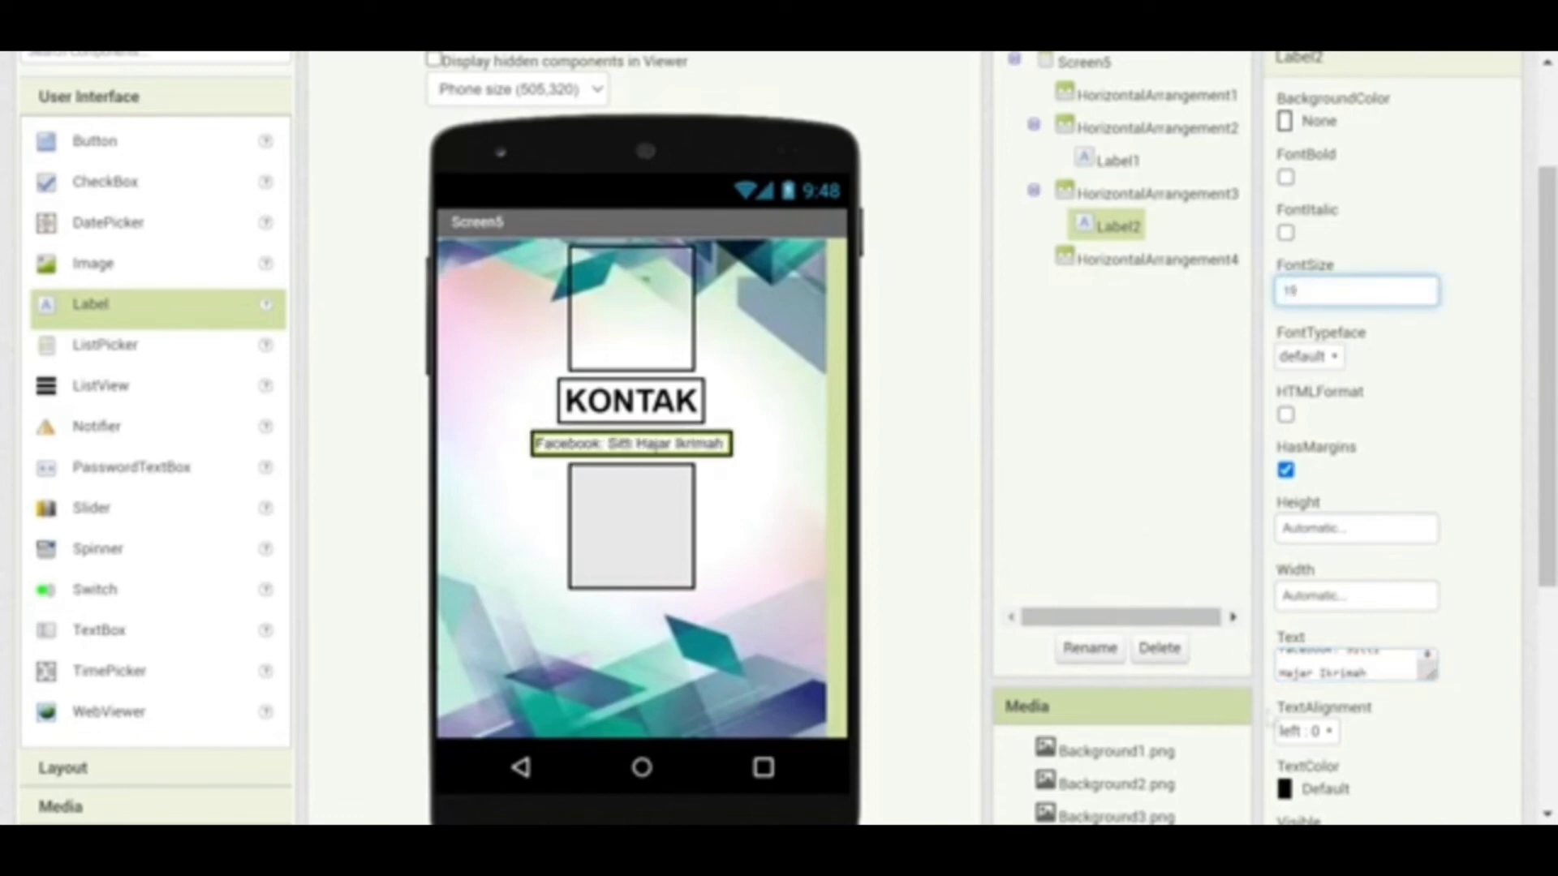
left_click(1330, 731)
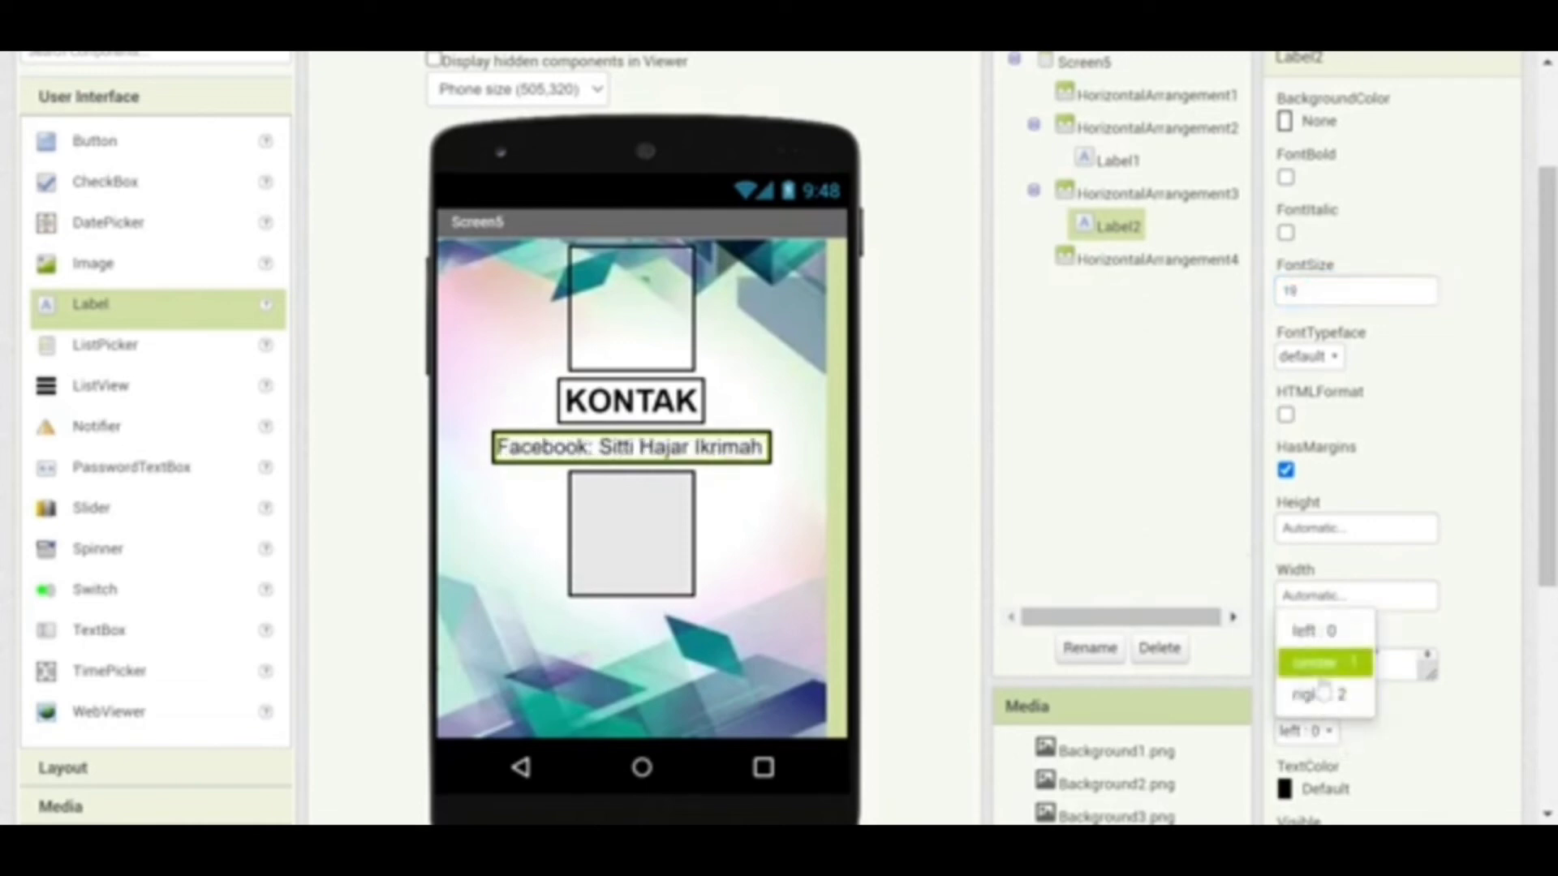
left_click(1316, 663)
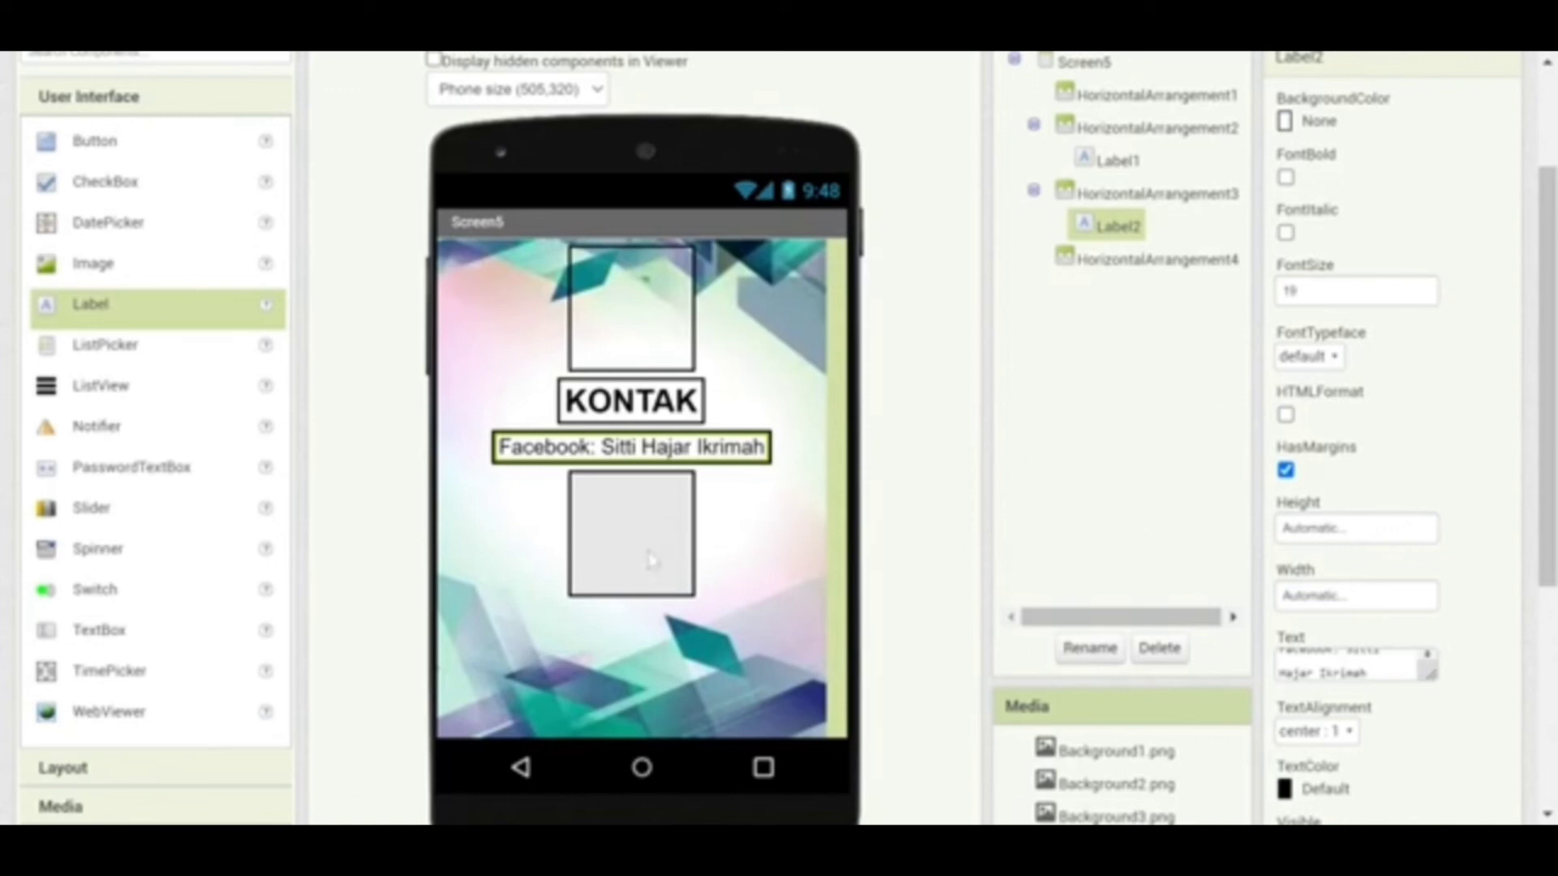
left_click(1368, 673)
Centre HorizontalArrangement4's contents horizontally and set its BackgroundColor to None
left_click(616, 509)
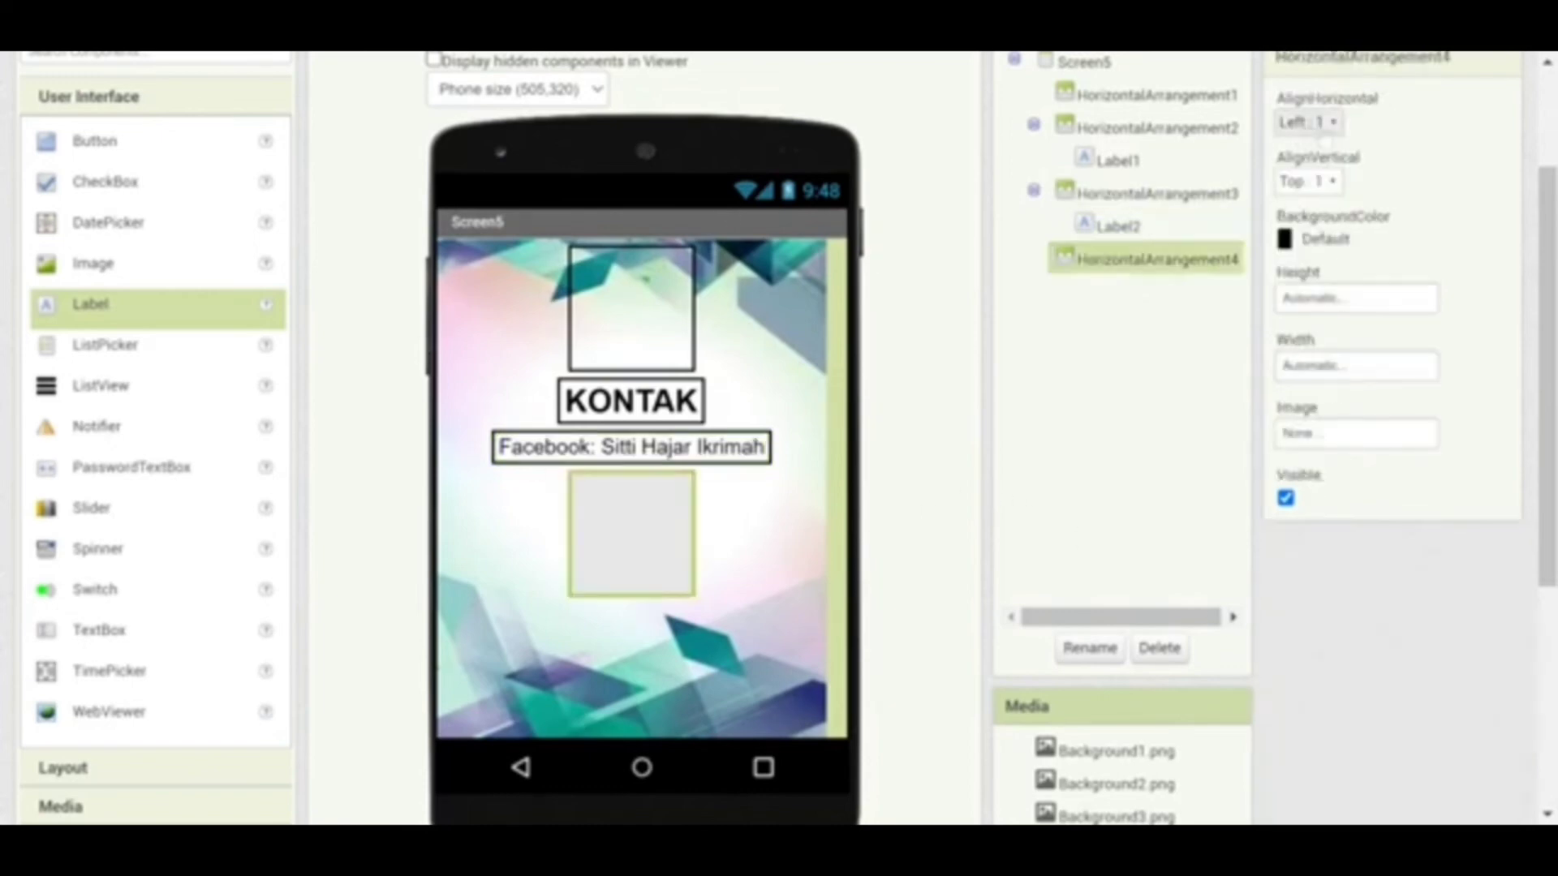
left_click(1307, 121)
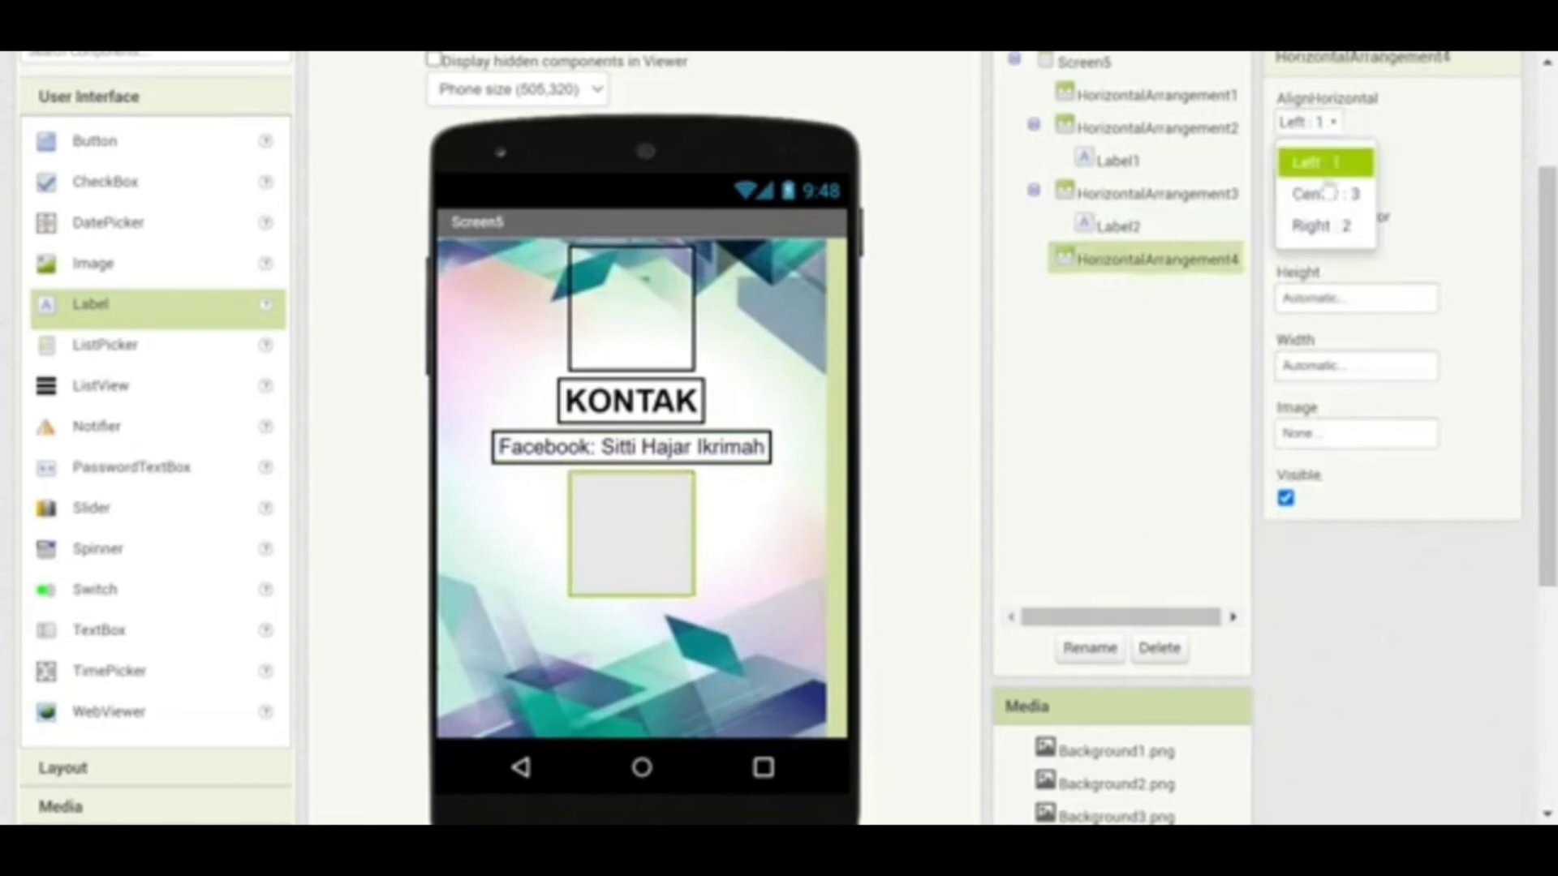
left_click(1324, 195)
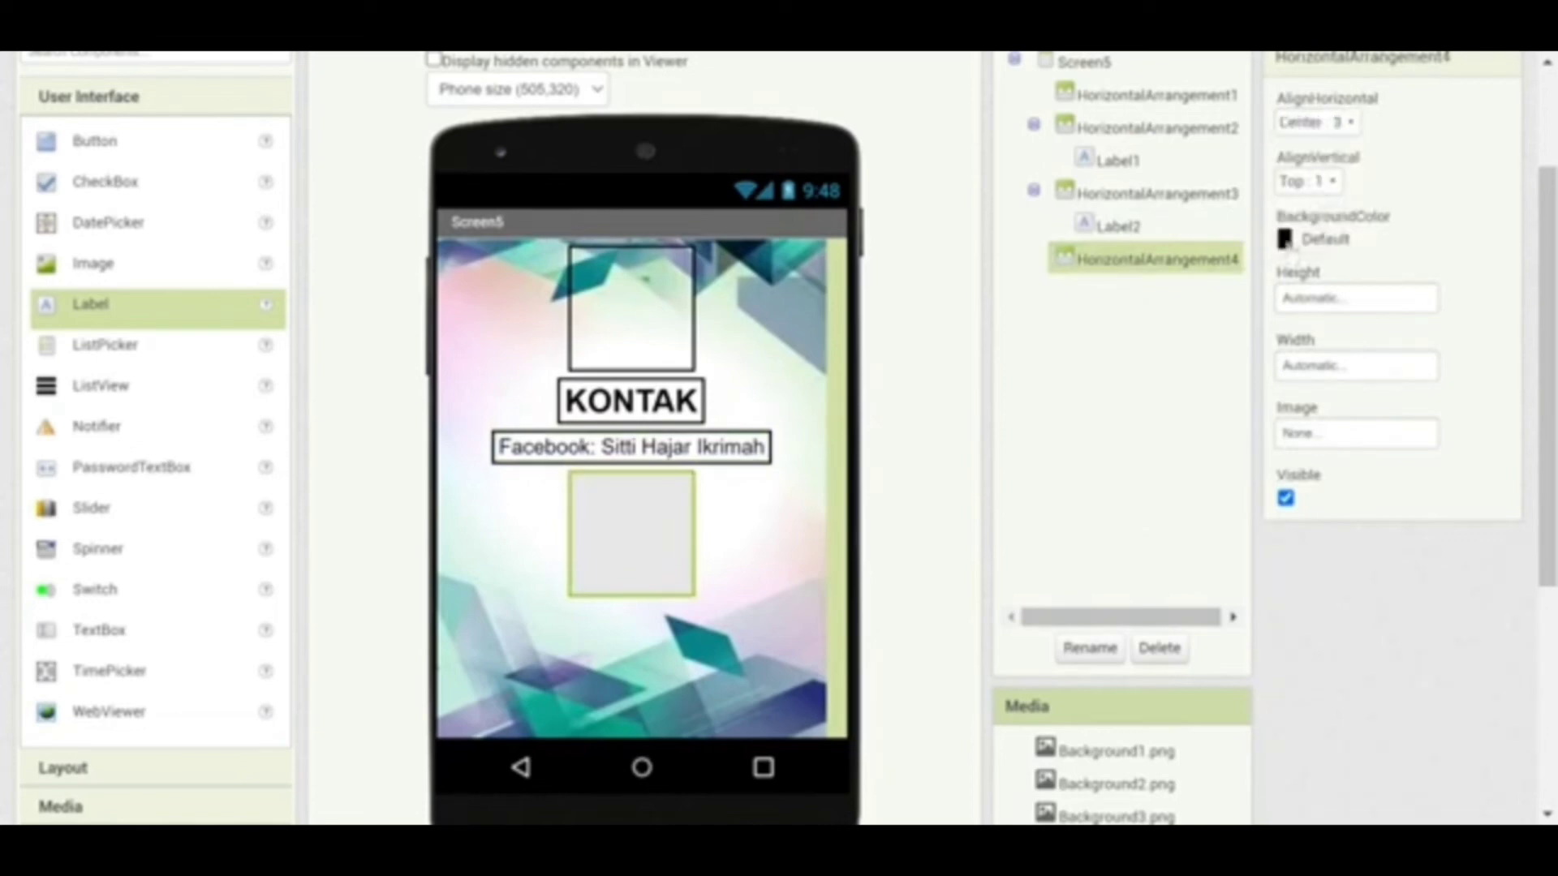
left_click(1290, 241)
left_click(1330, 279)
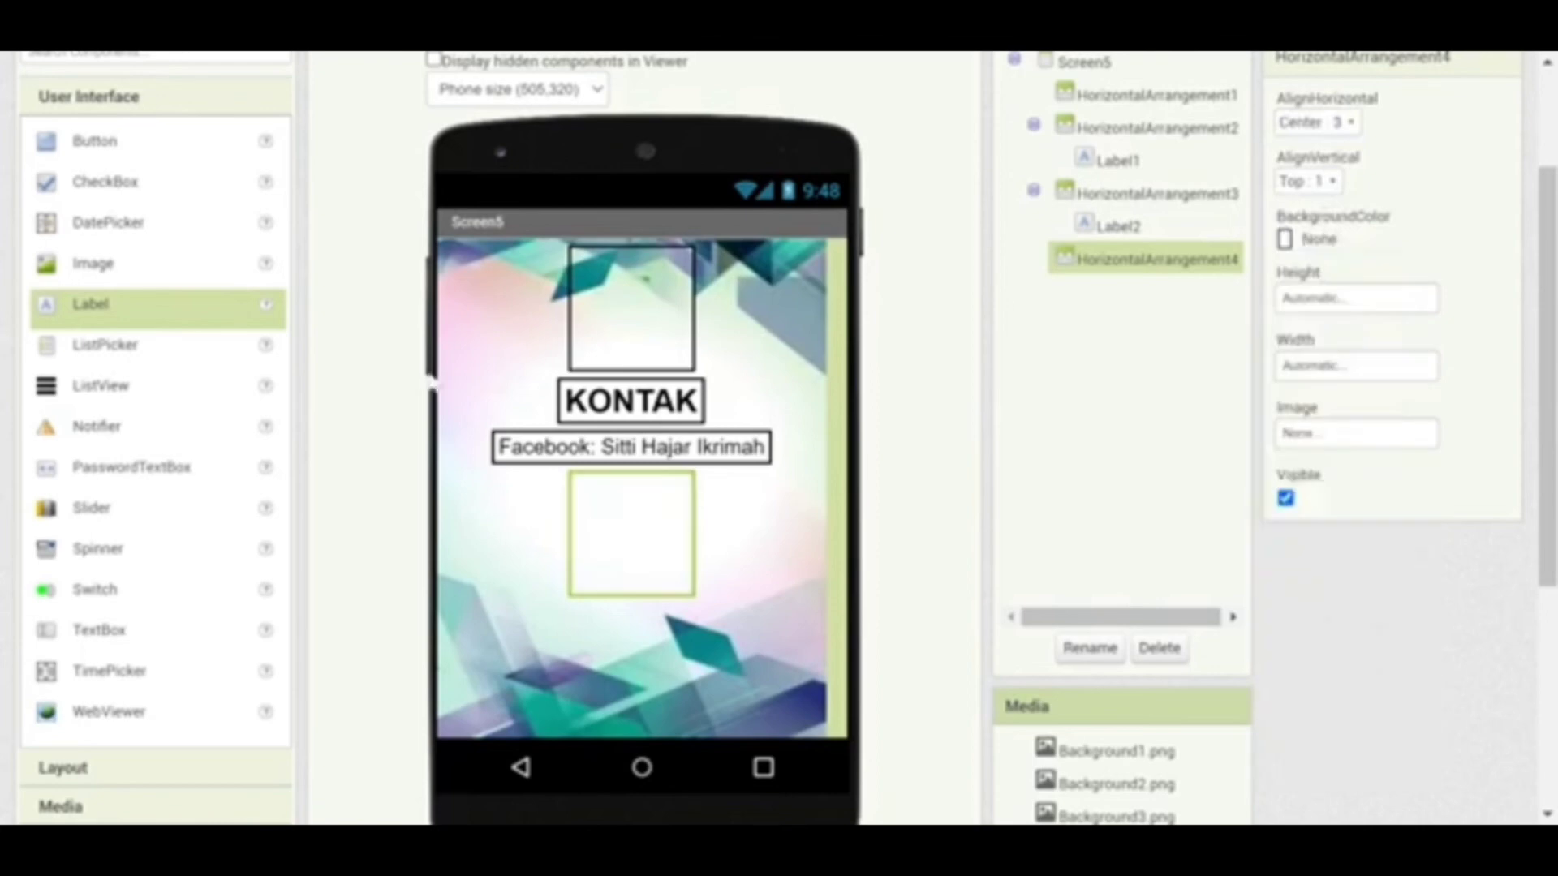
Add a red Button inside HorizontalArrangement4 and enlarge its font size to 19
left_click(105, 142)
left_click_drag(105, 154, 641, 529)
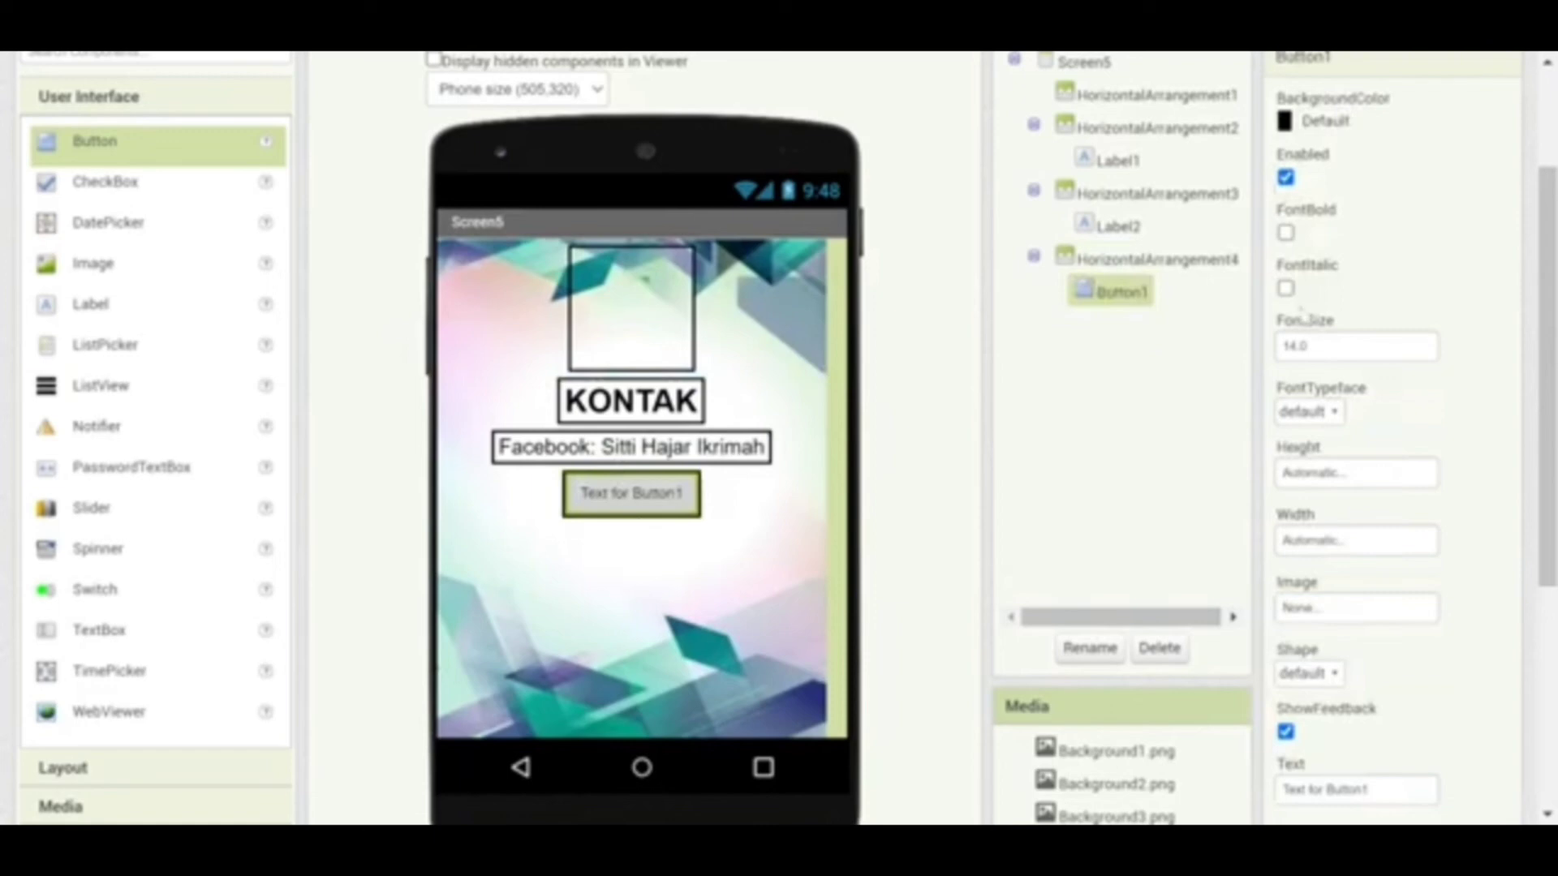
left_click(1291, 122)
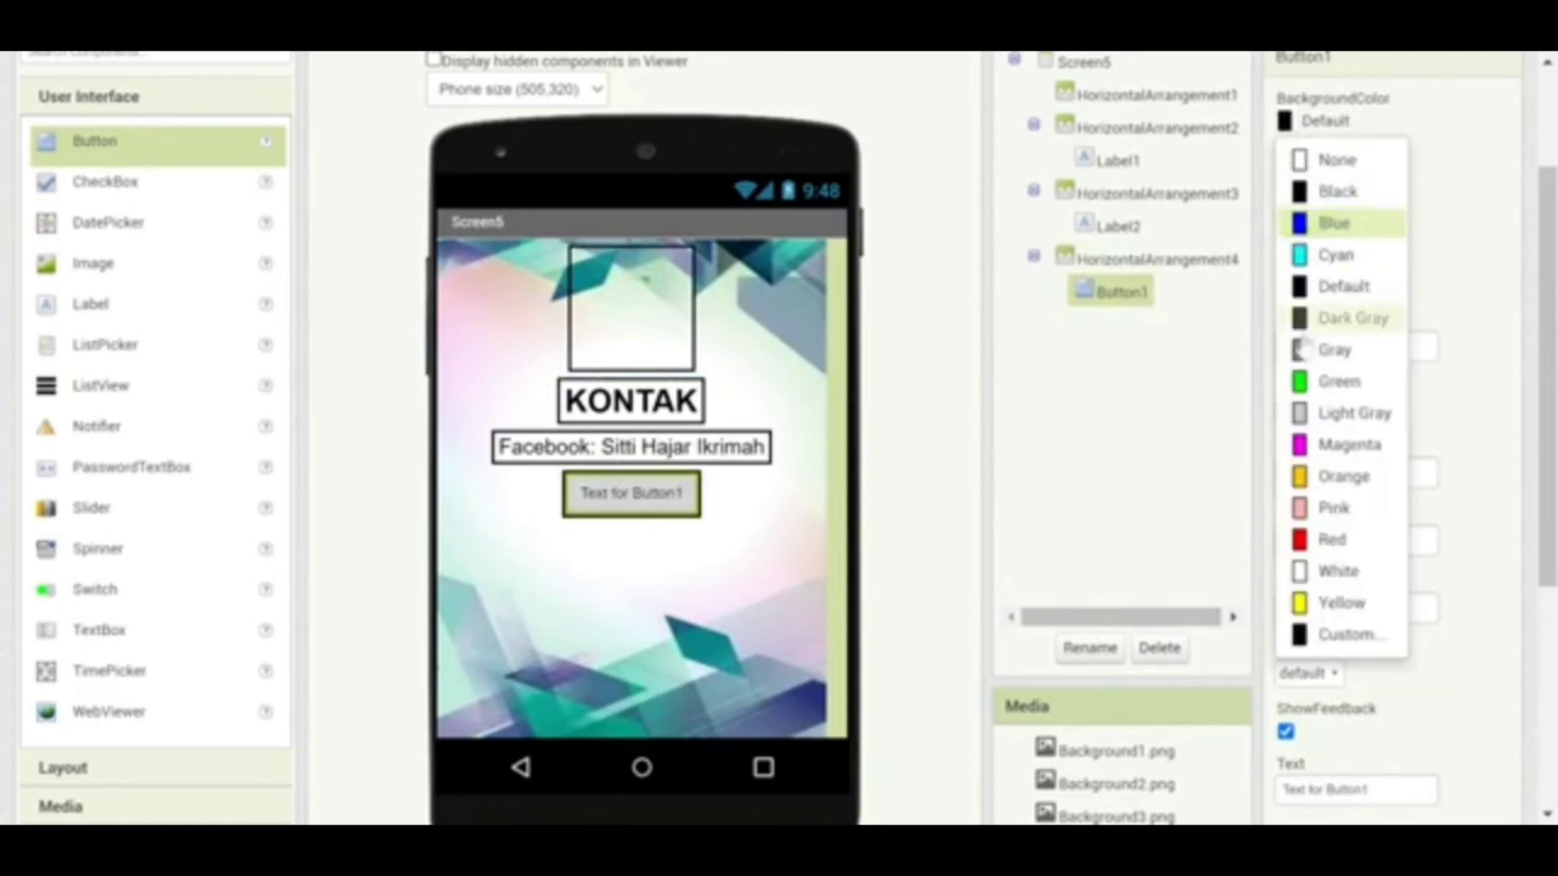
left_click(1332, 539)
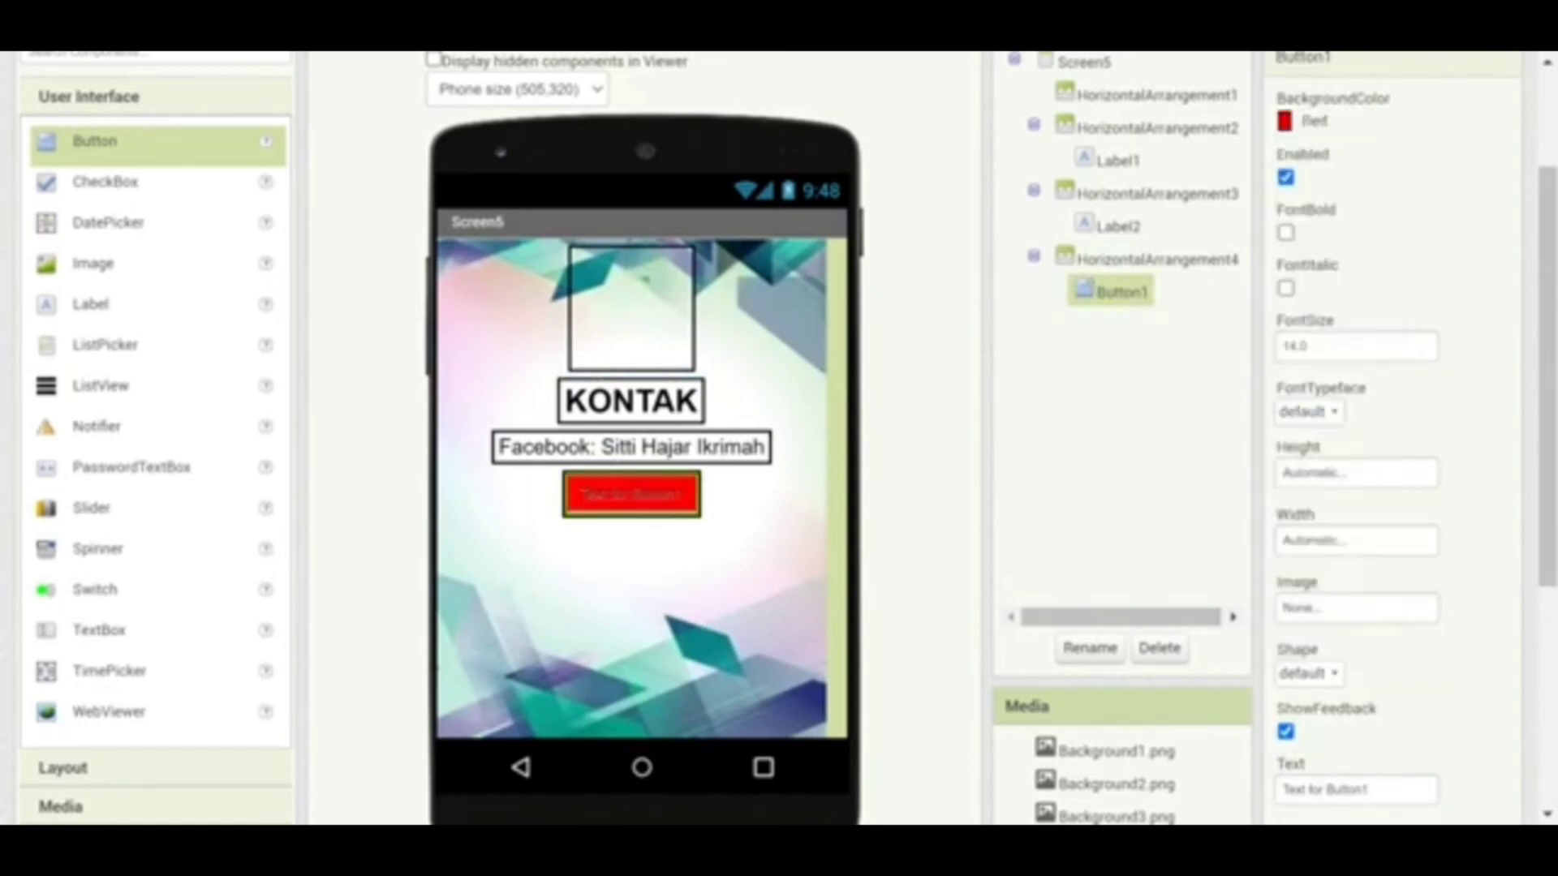
left_click(1314, 346)
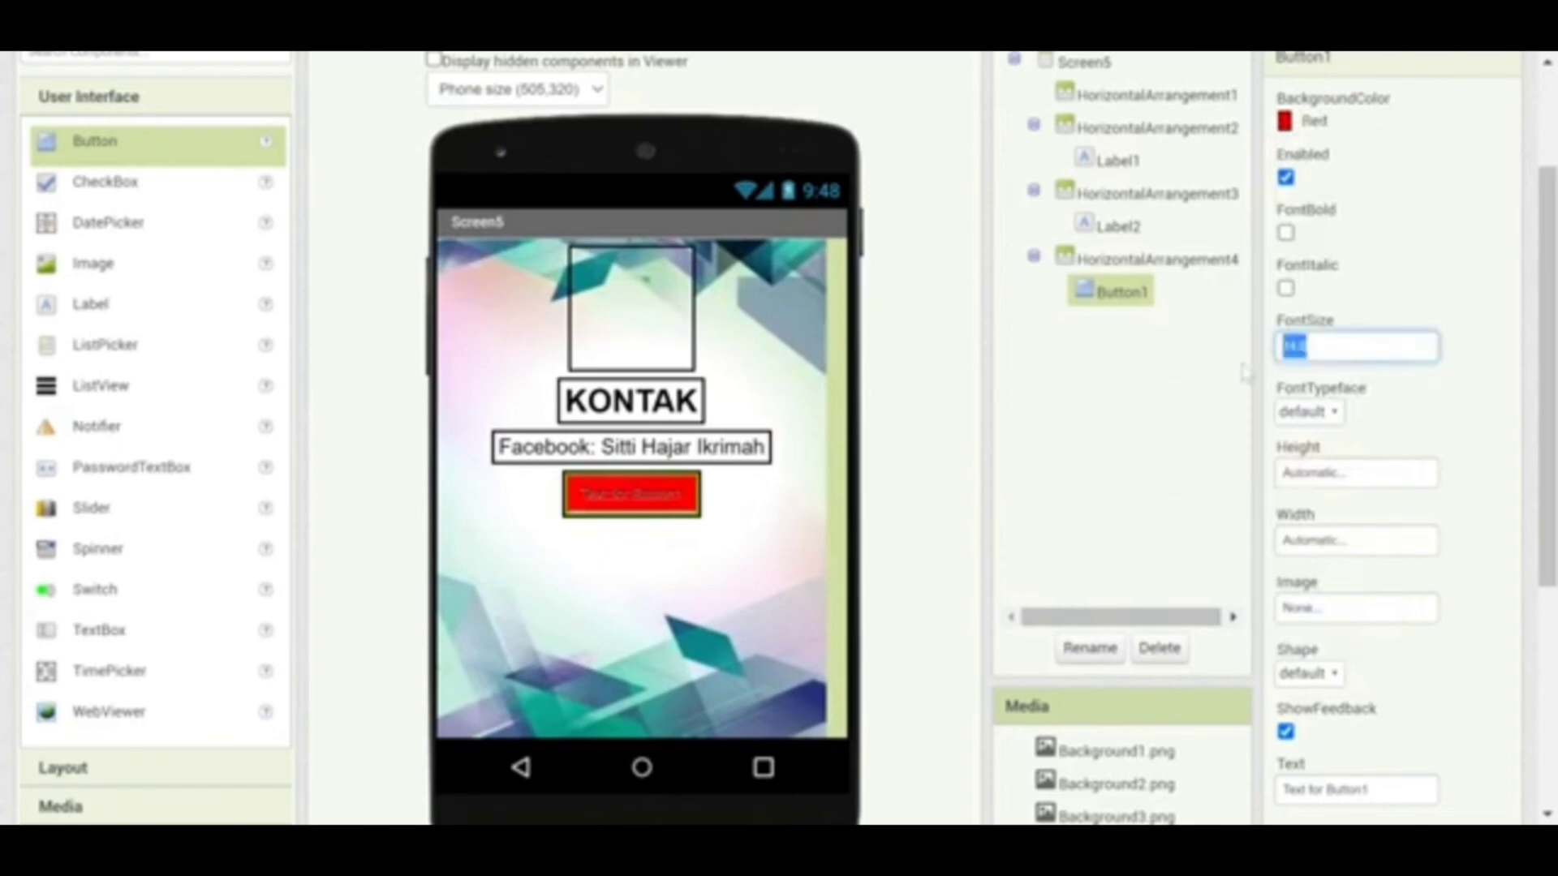
type("18")
Set the button's text to KEMBALI and its TextColor to White
left_click_drag(1370, 790, 1259, 787)
type("kem")
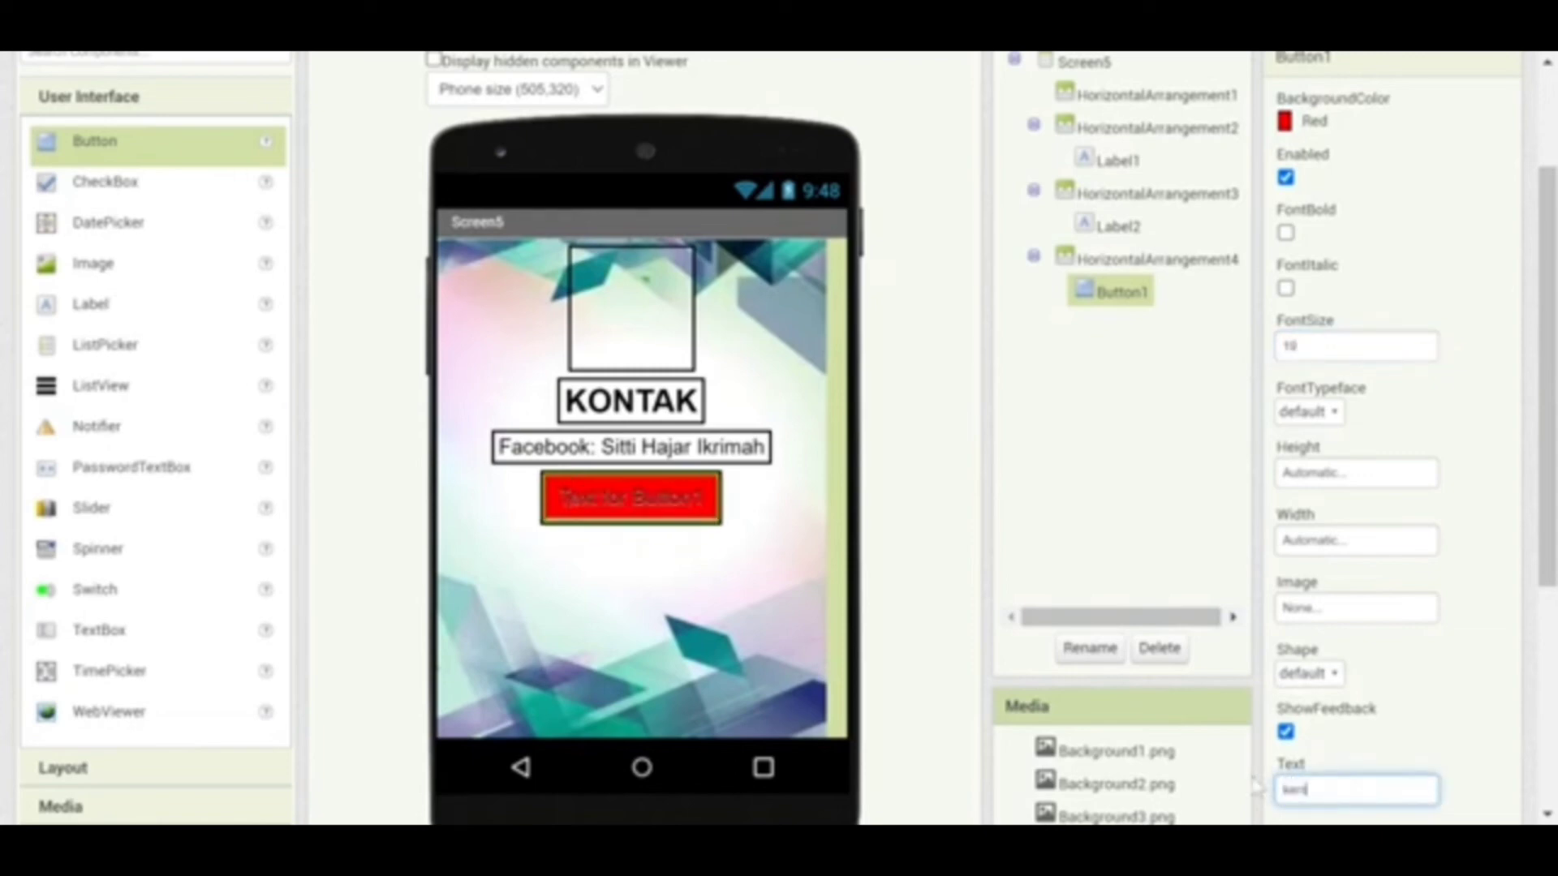
key("BackSpace")
type("KEMBALI")
scroll(1548, 576, "down", 3)
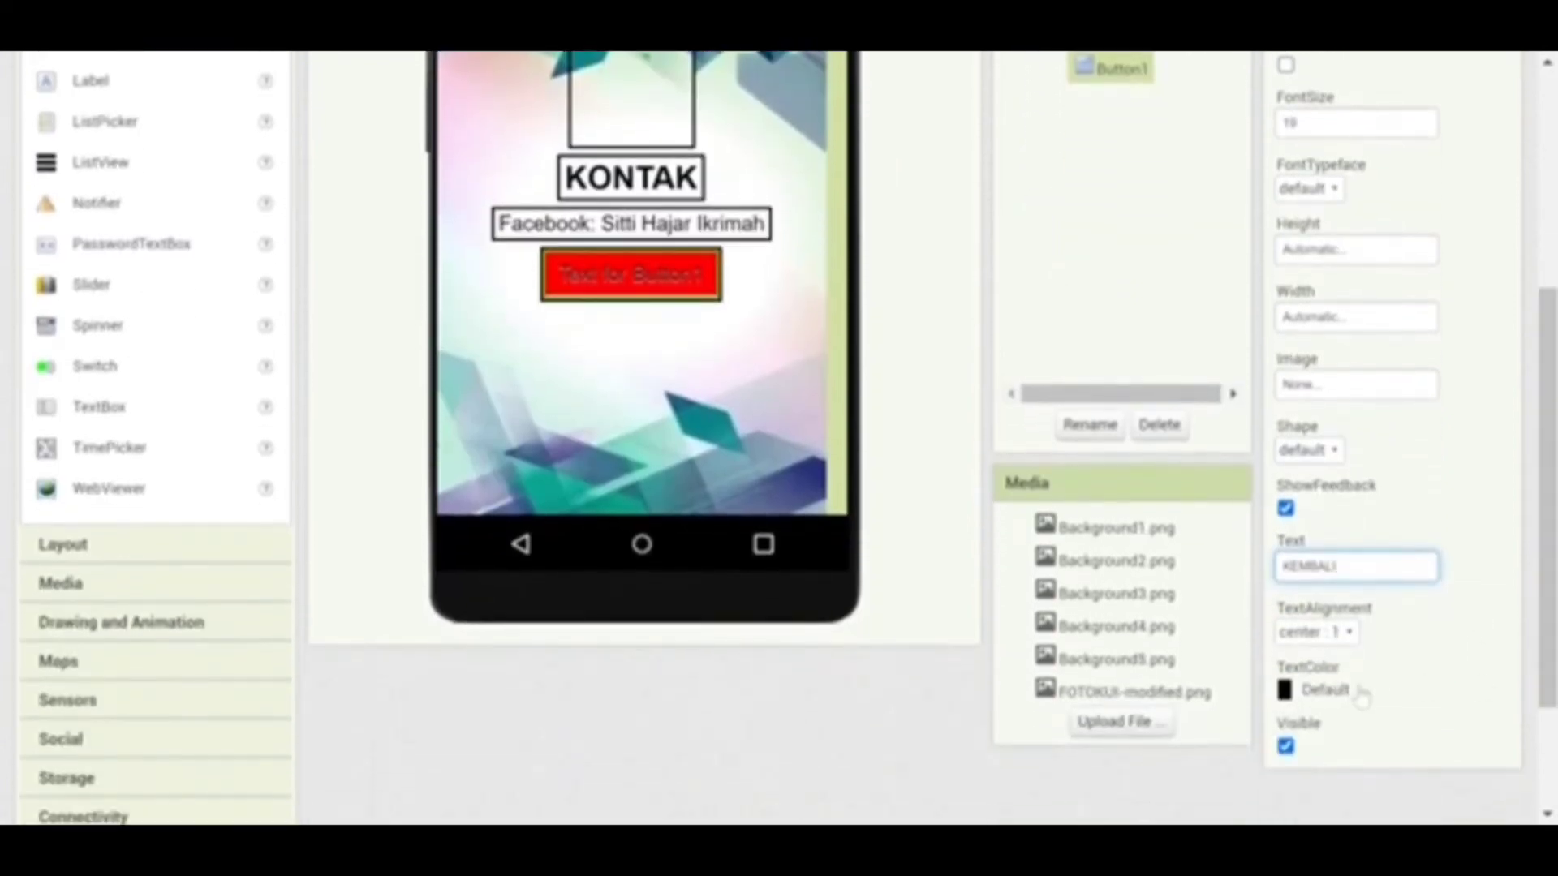
left_click(1290, 691)
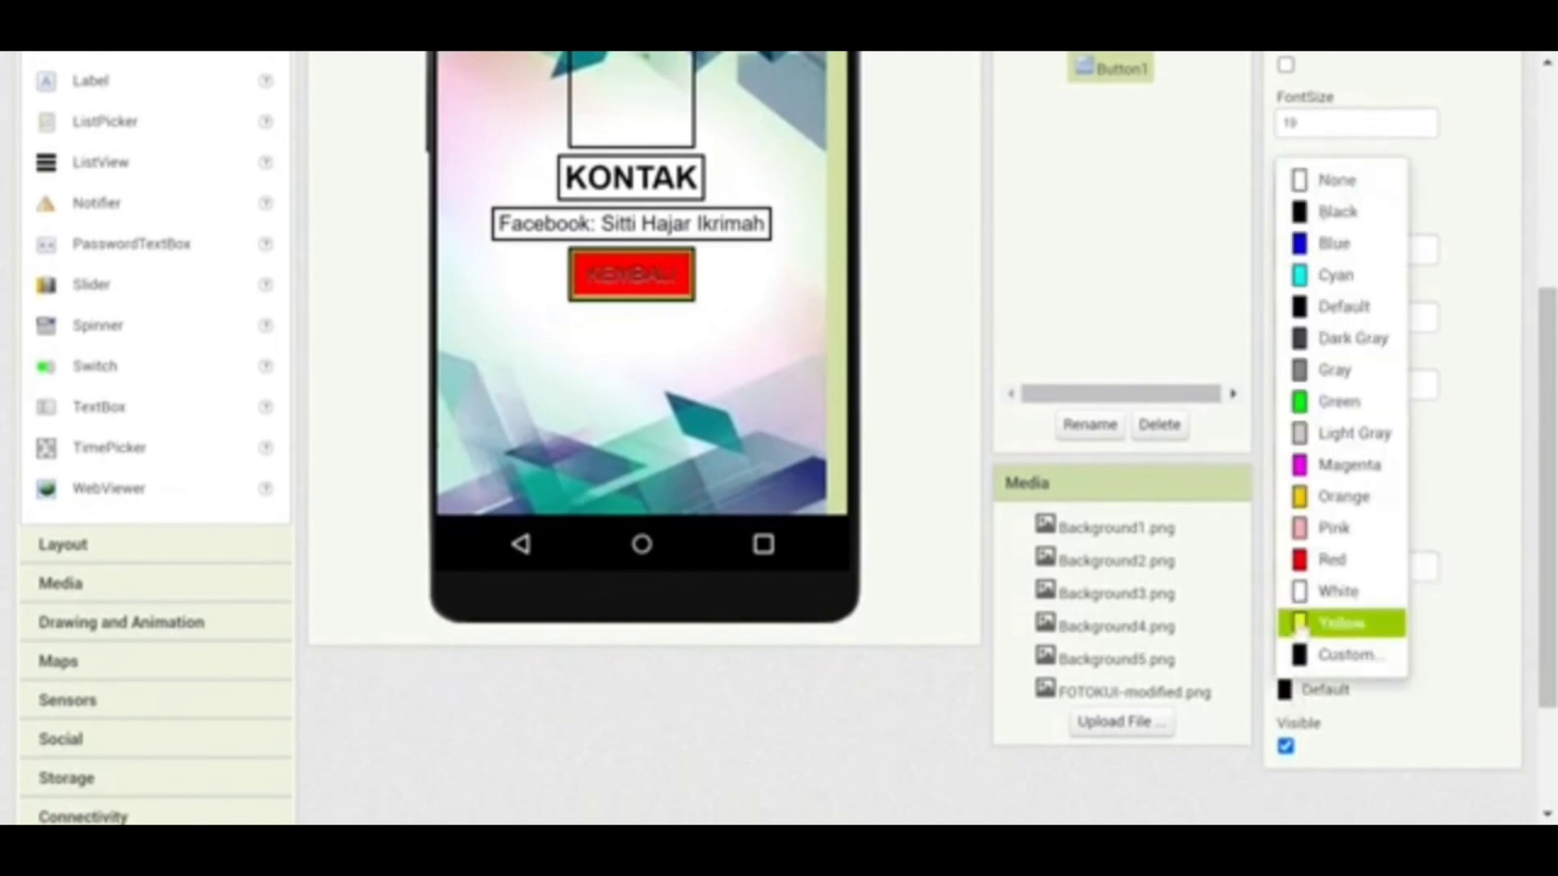
left_click(1315, 592)
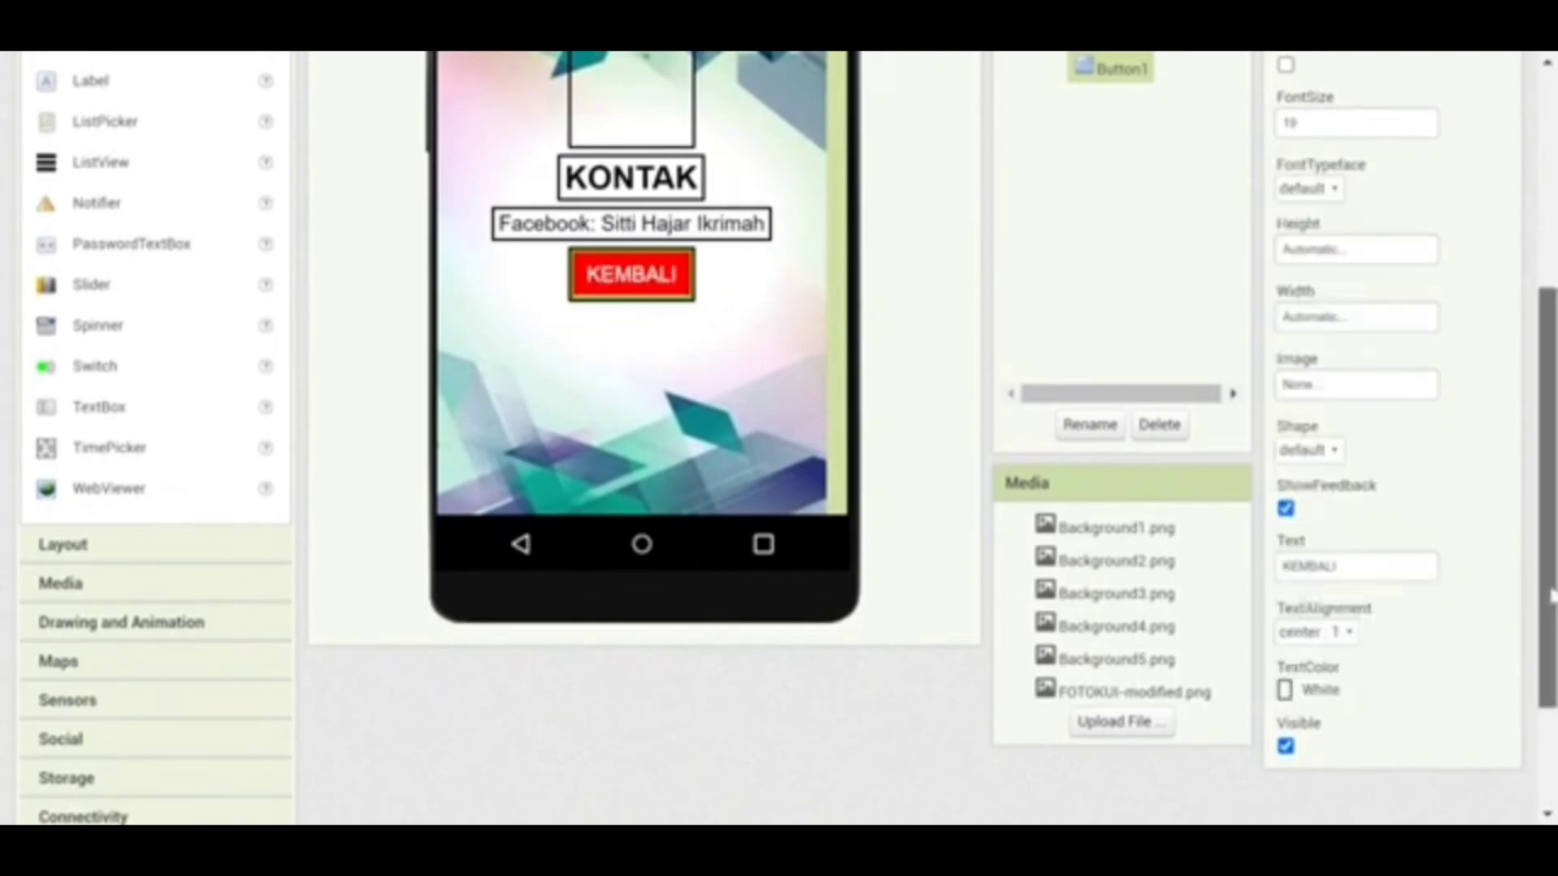
scroll(1544, 596, "up", 4)
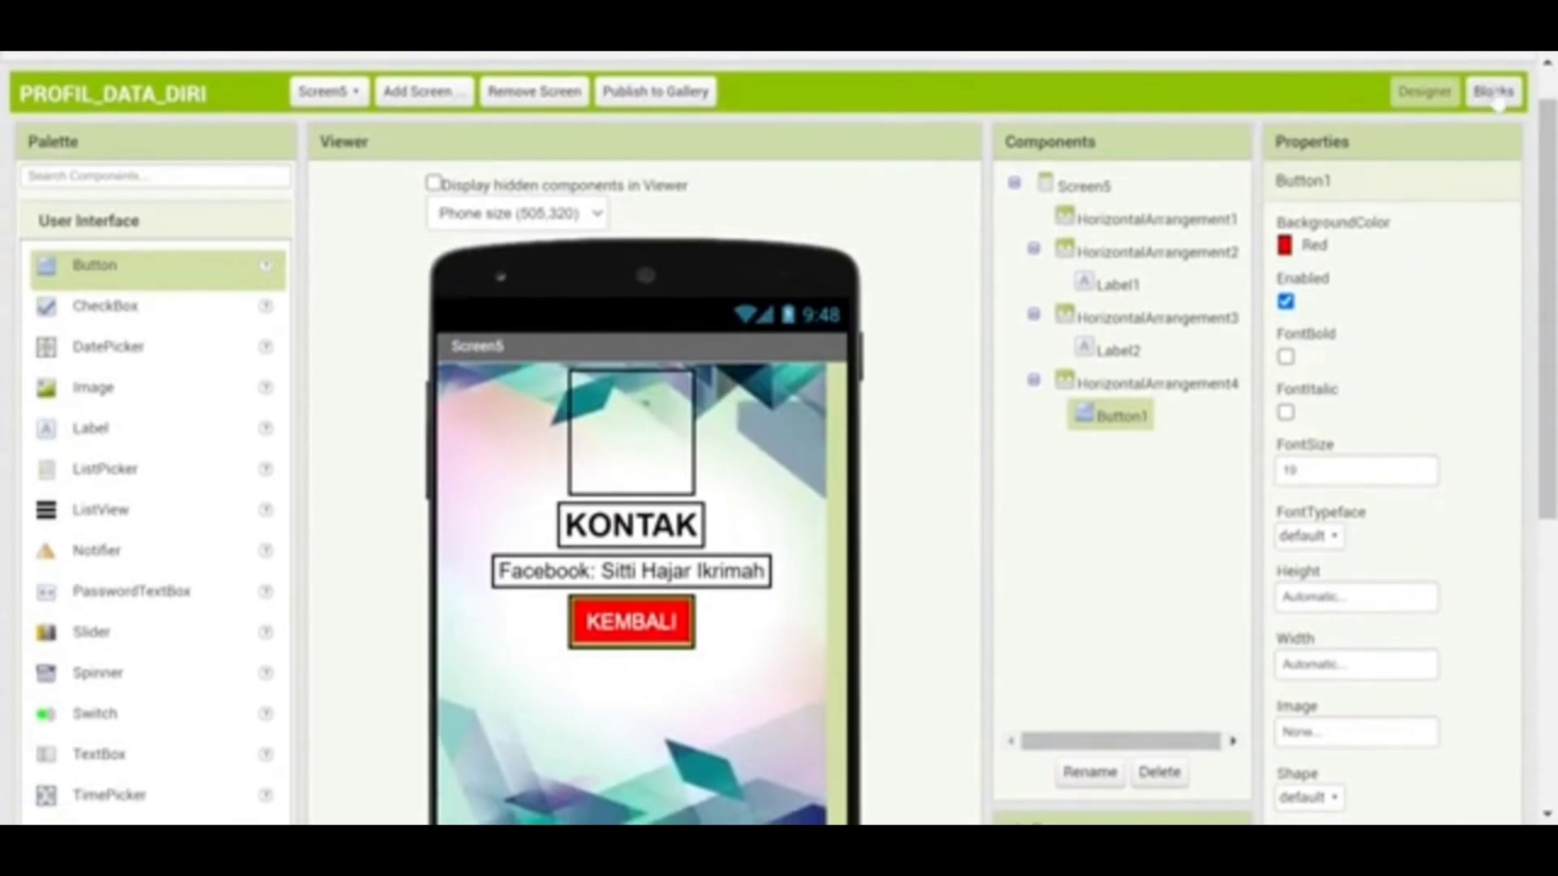
In Screen1's blocks, add a Button1.Click handler that opens Screen2
left_click(359, 92)
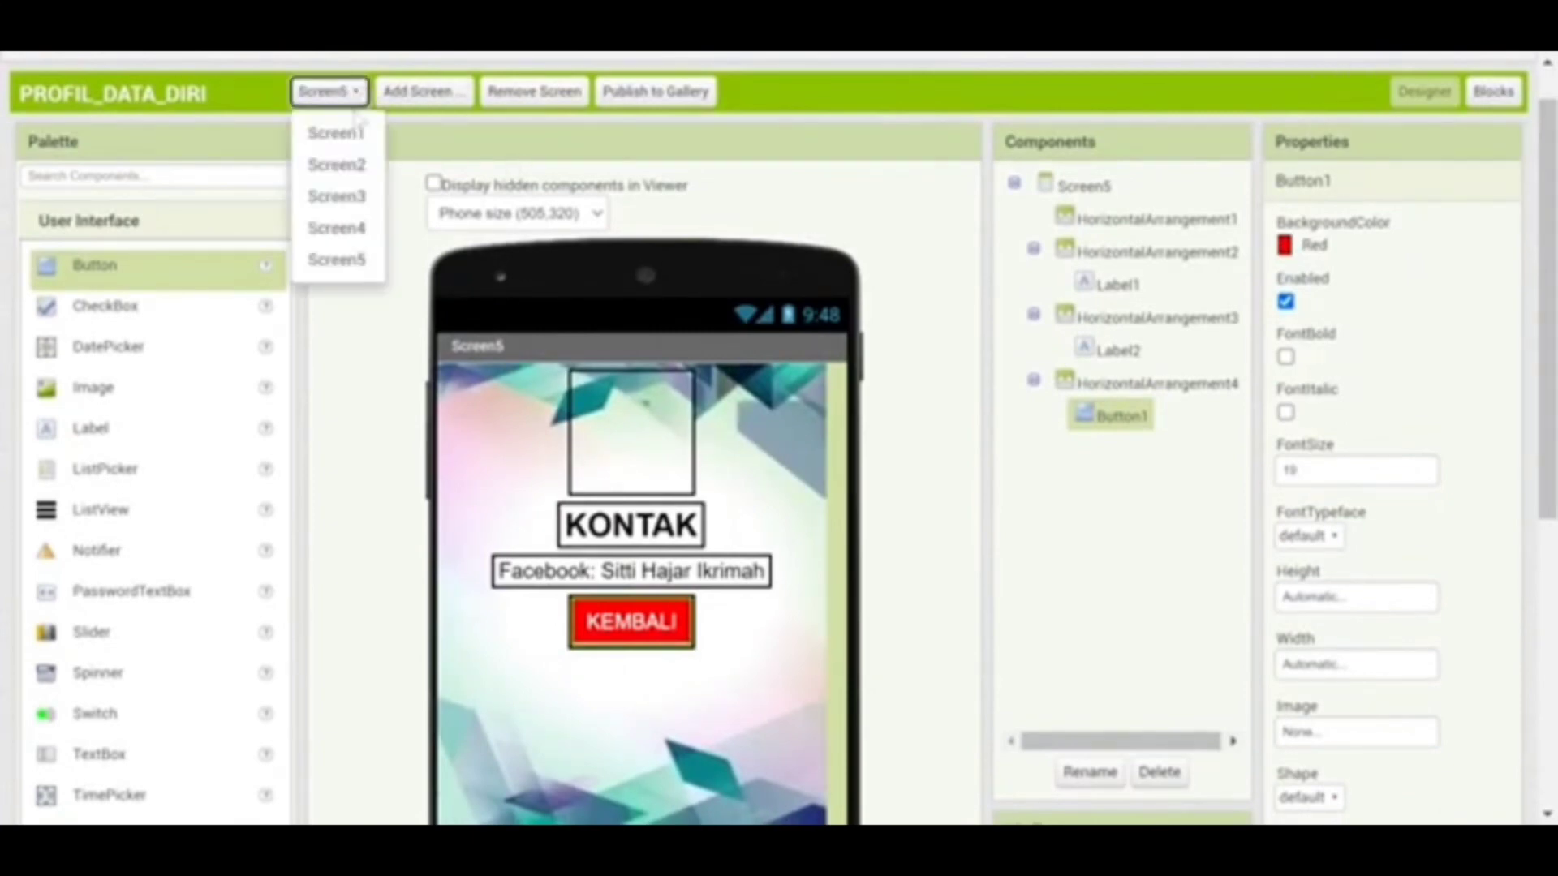
left_click(357, 134)
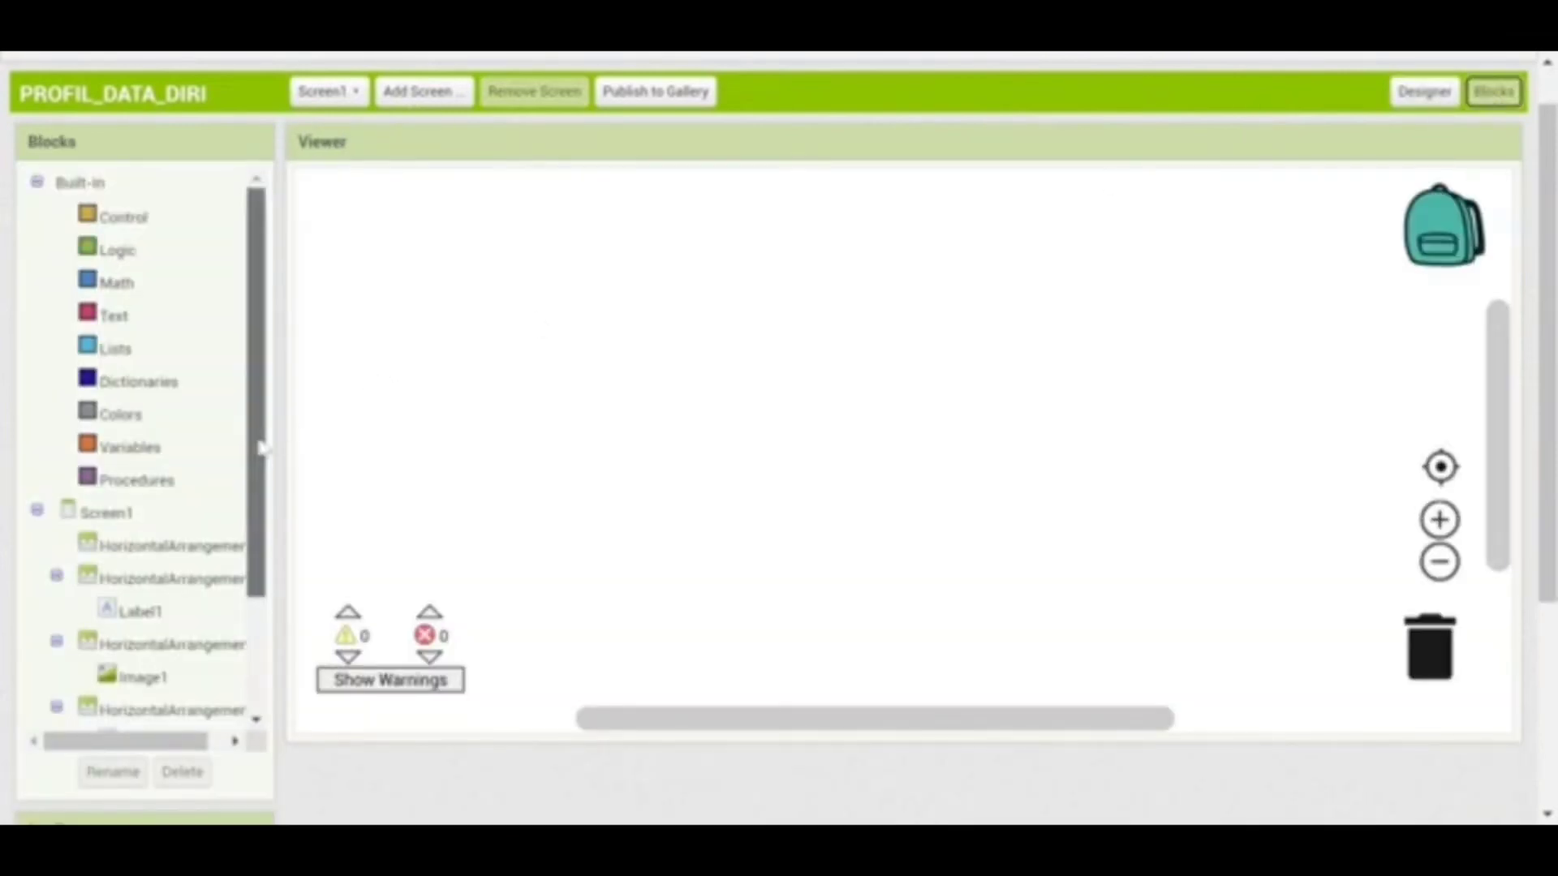
left_click_drag(261, 444, 262, 564)
left_click(139, 586)
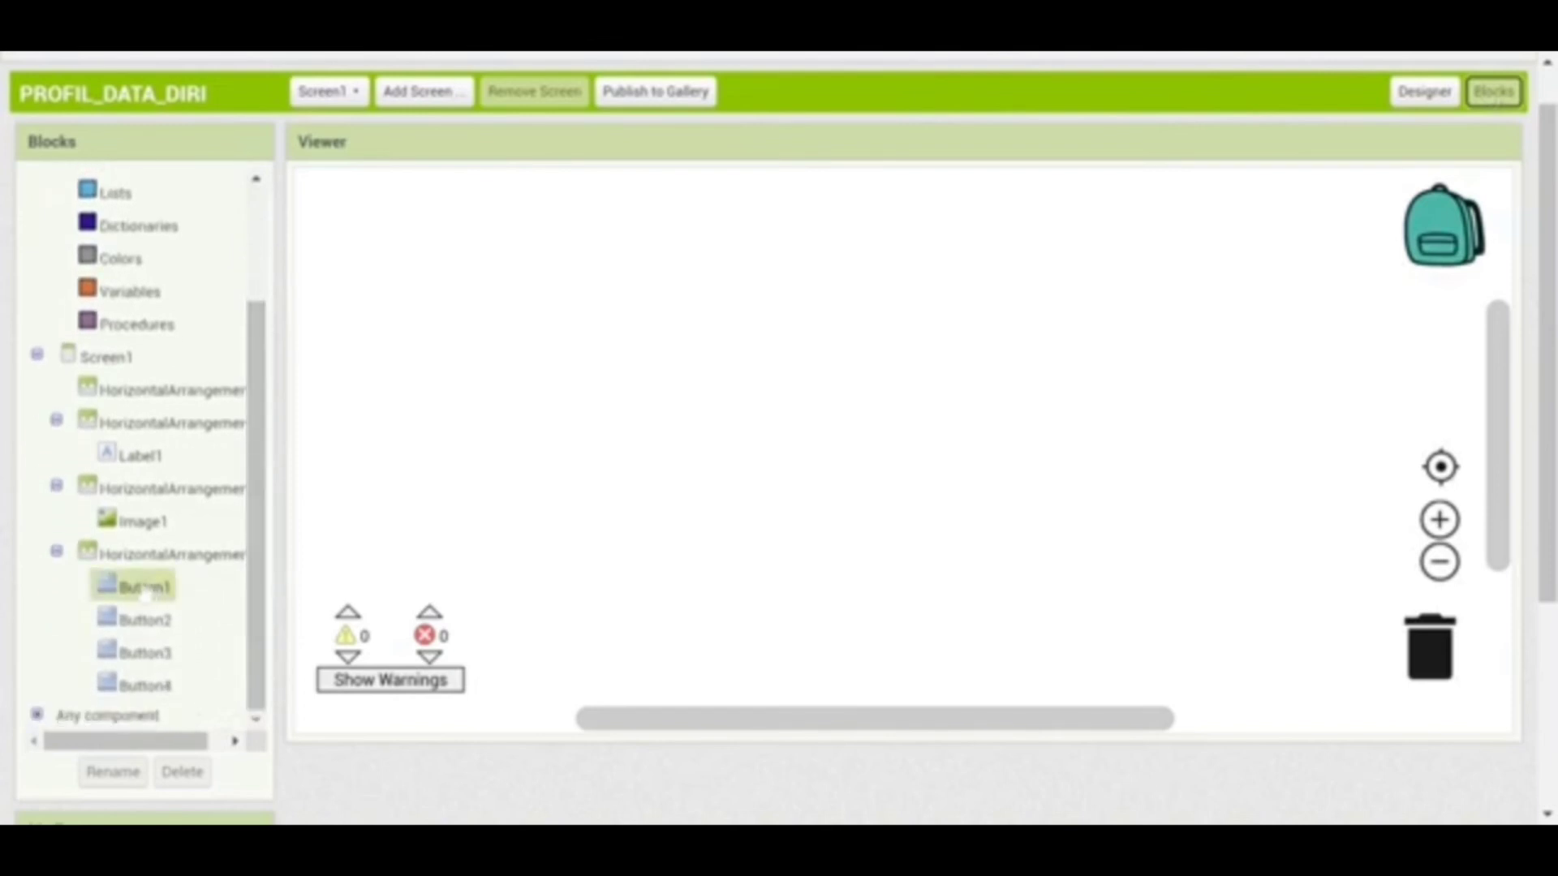
left_click_drag(388, 210, 899, 208)
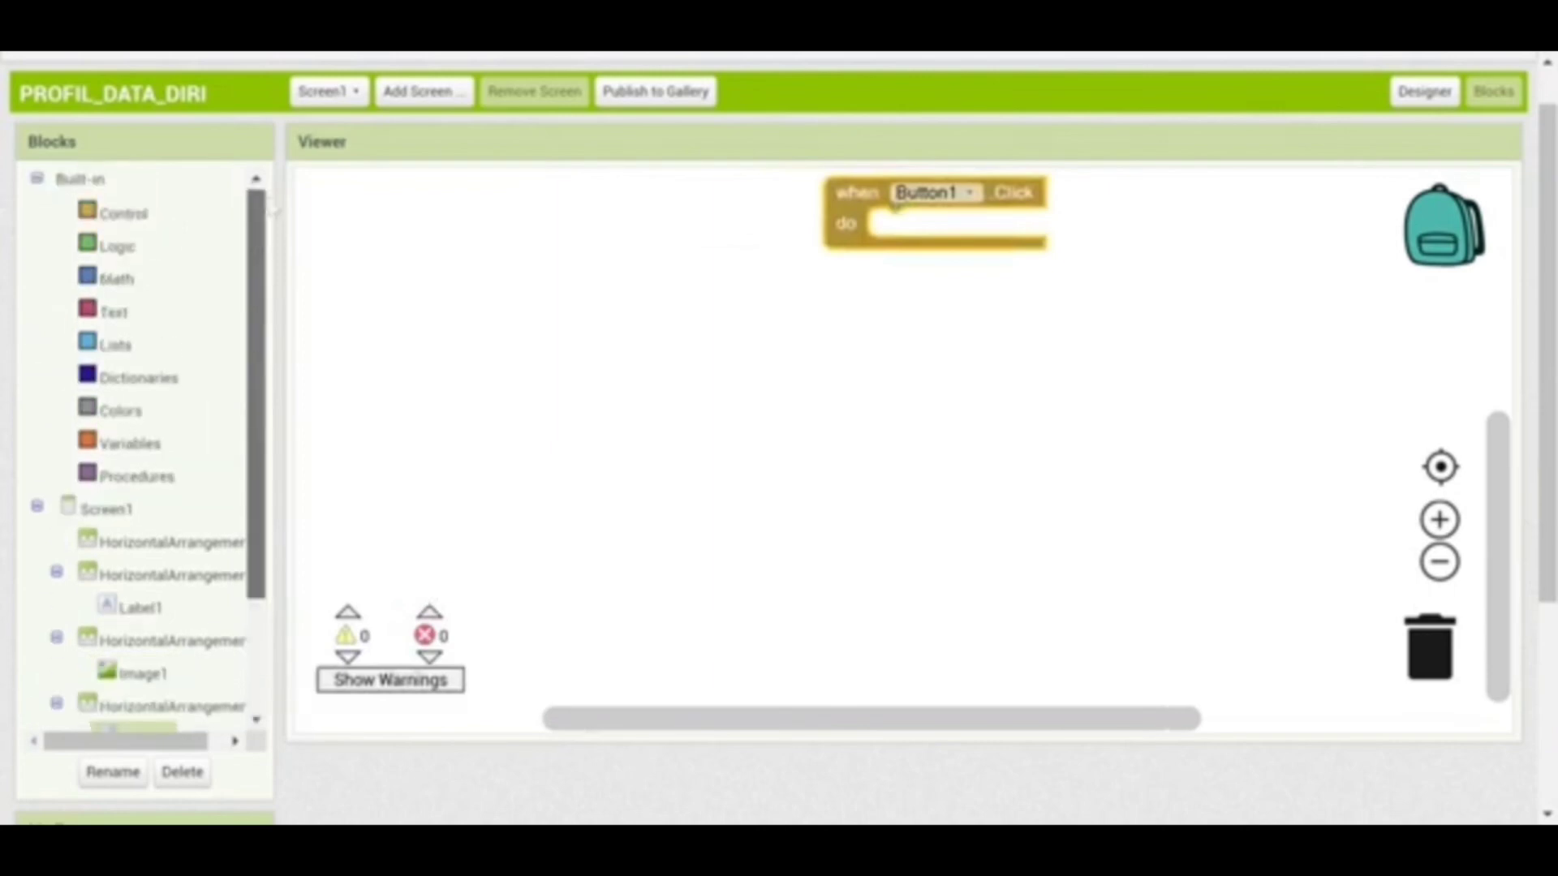
left_click_drag(256, 487, 257, 373)
left_click(132, 221)
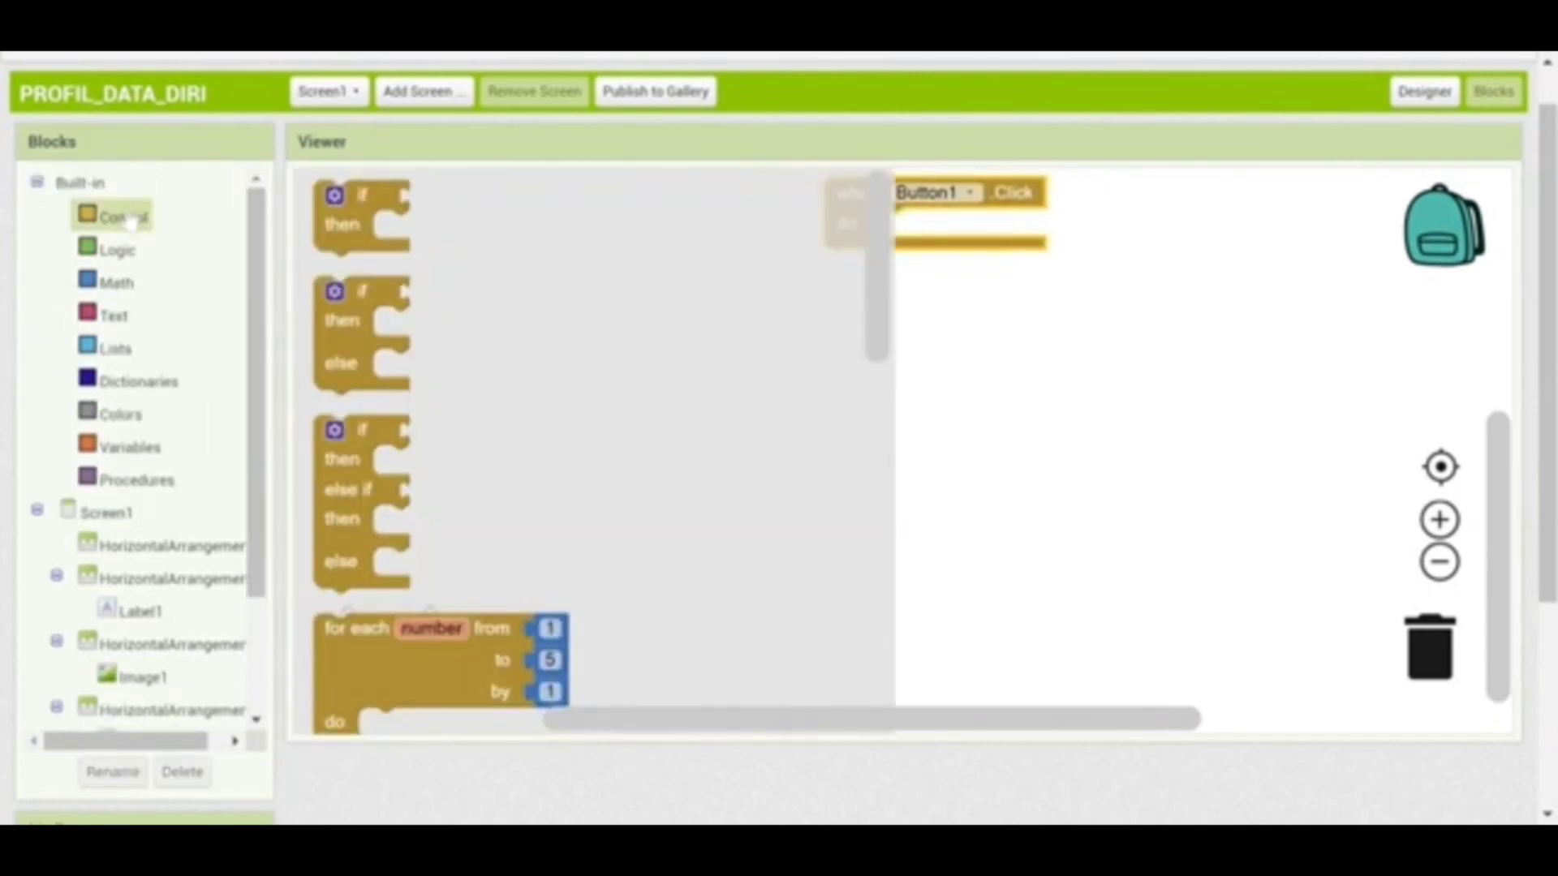
left_click_drag(870, 304, 860, 566)
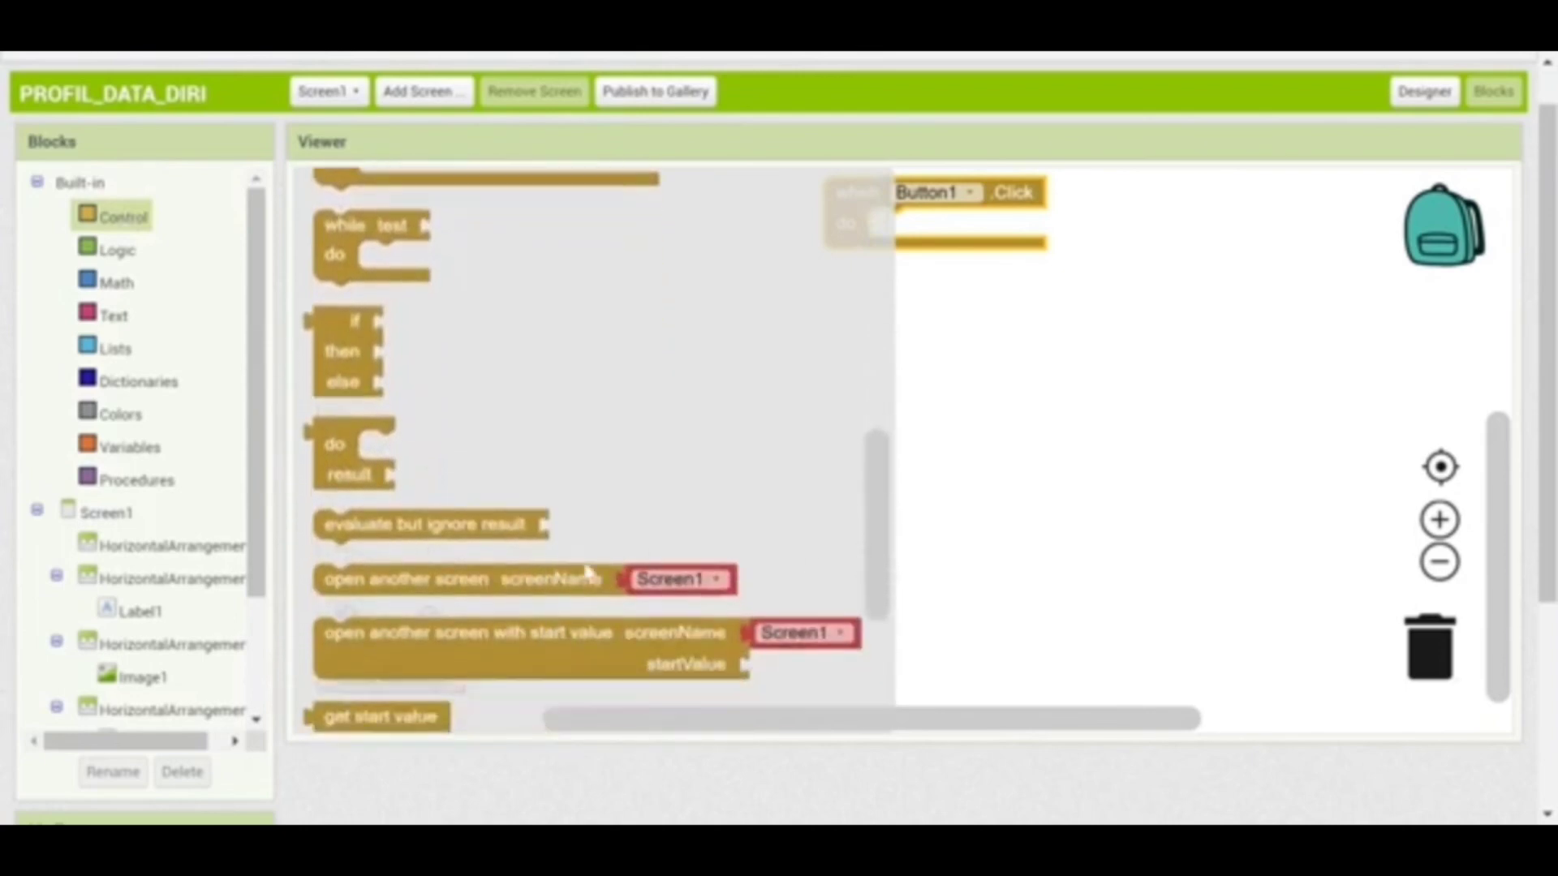
left_click_drag(587, 571, 1067, 234)
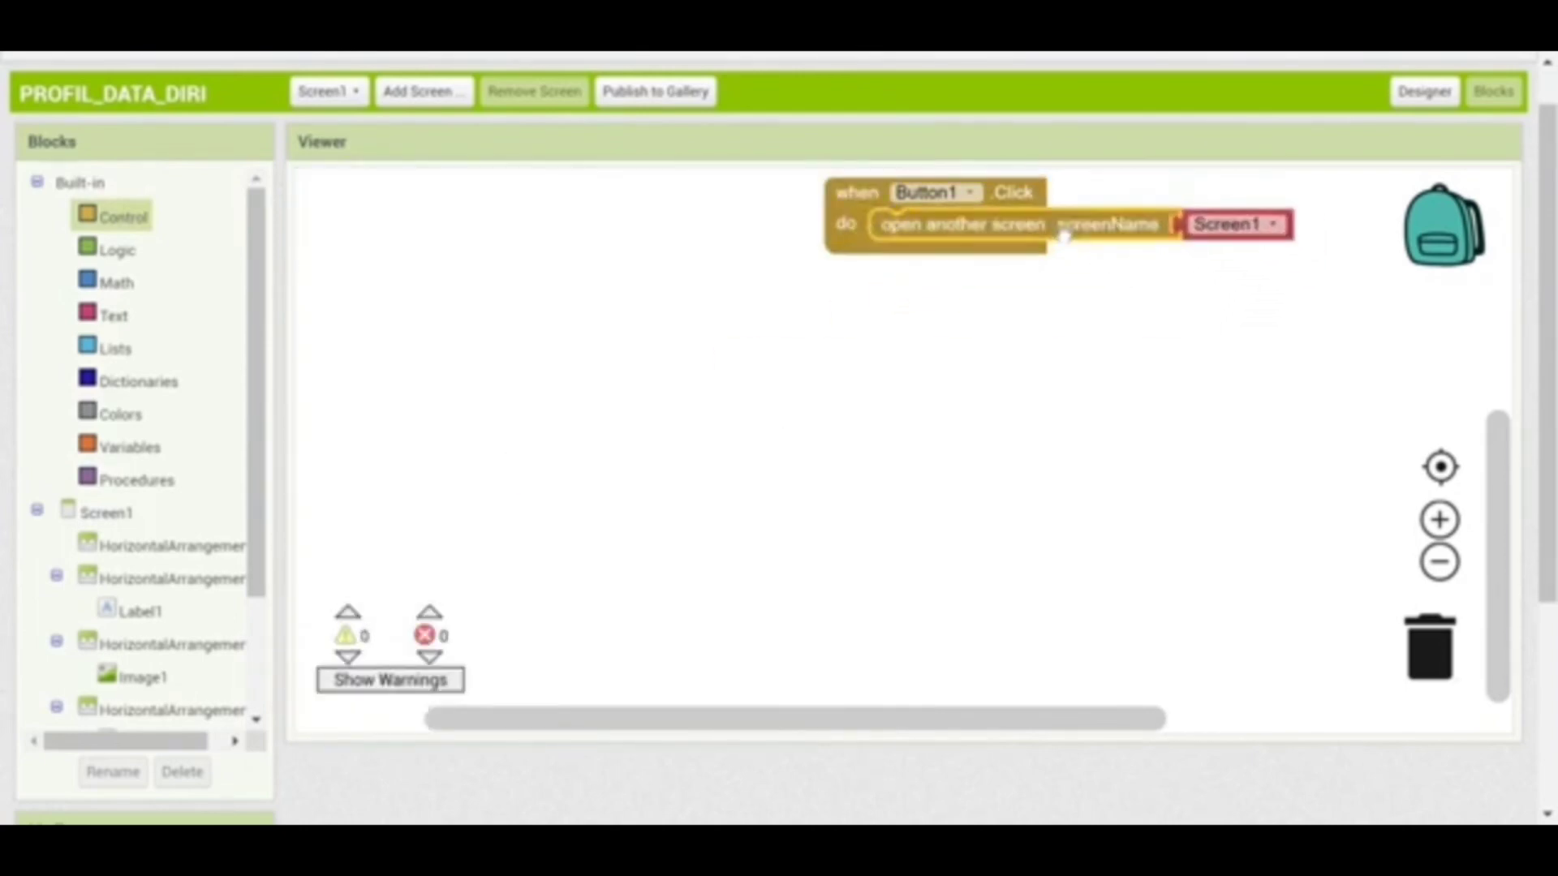
left_click(1271, 224)
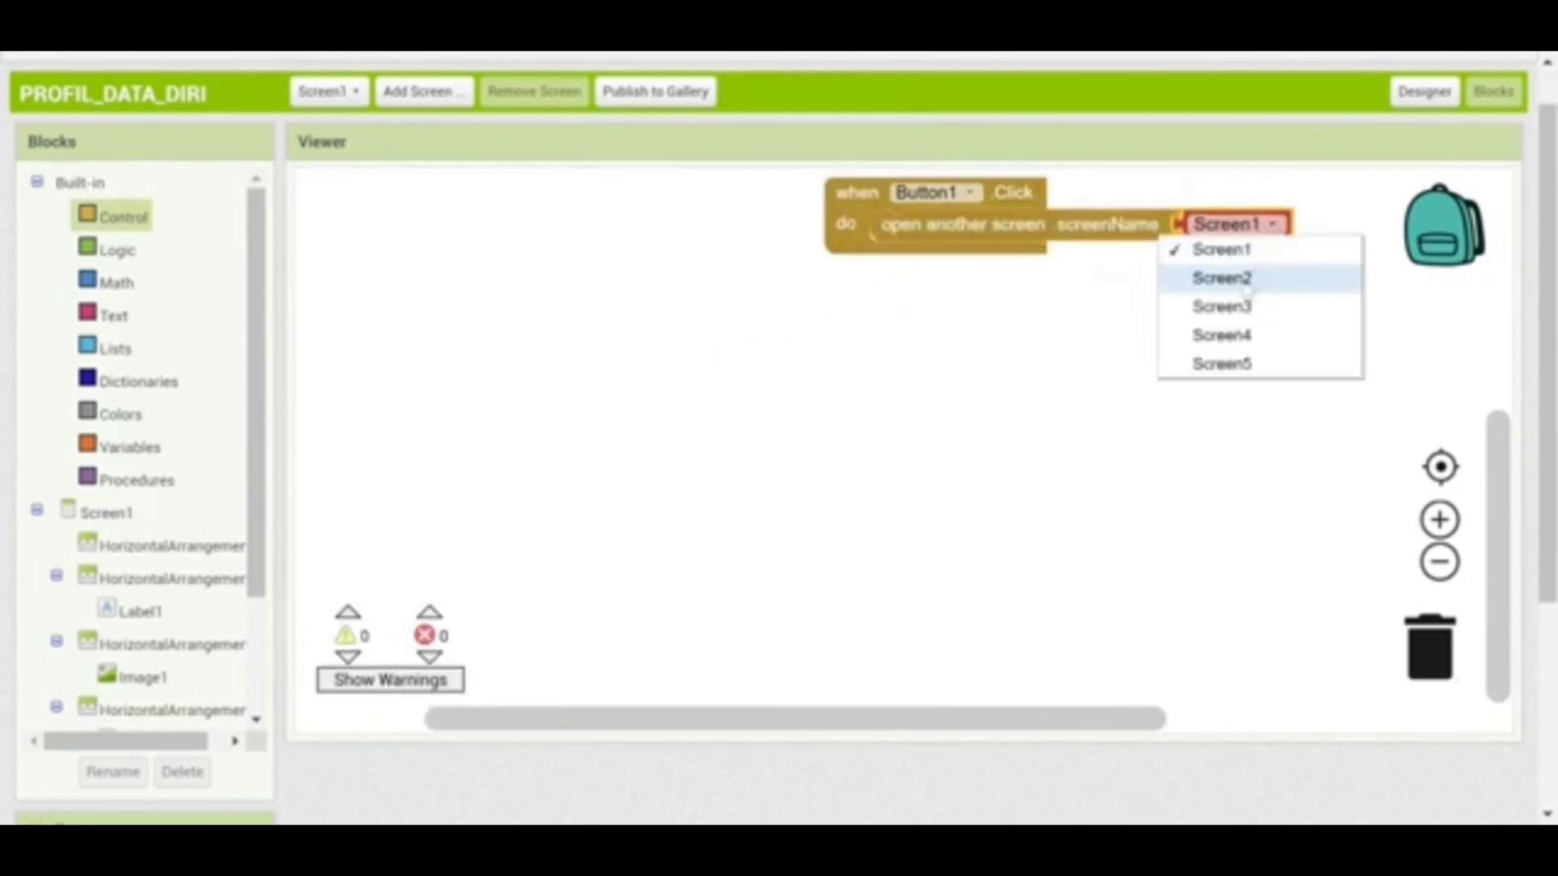
left_click(1225, 279)
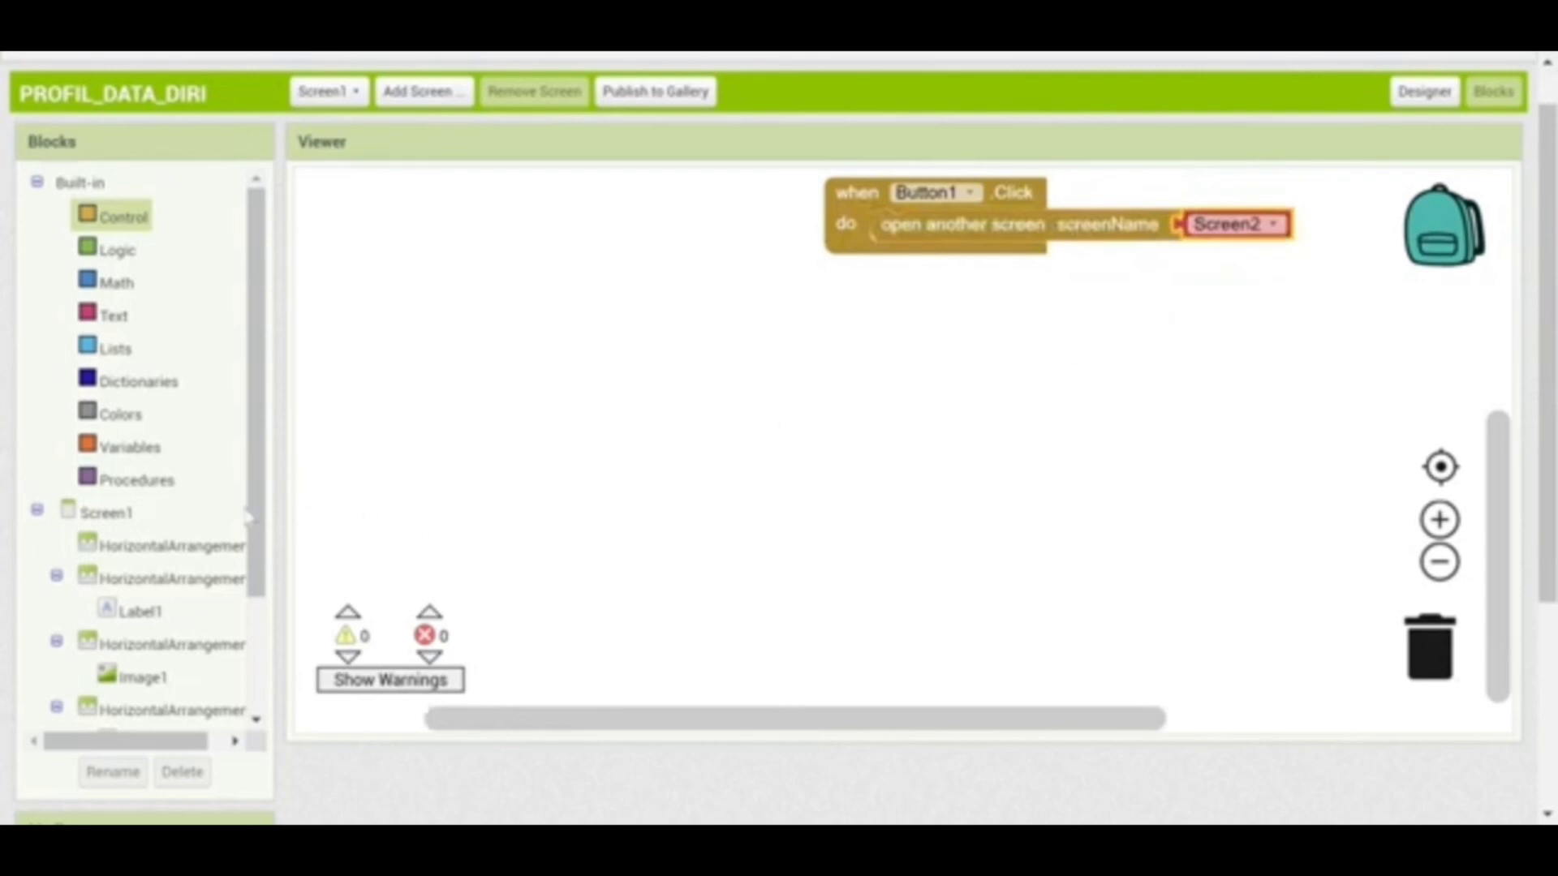
Add a Button2.Click handler with an open another screen block set to Screen3
left_click_drag(250, 519, 250, 565)
scroll(250, 575, "down", 3)
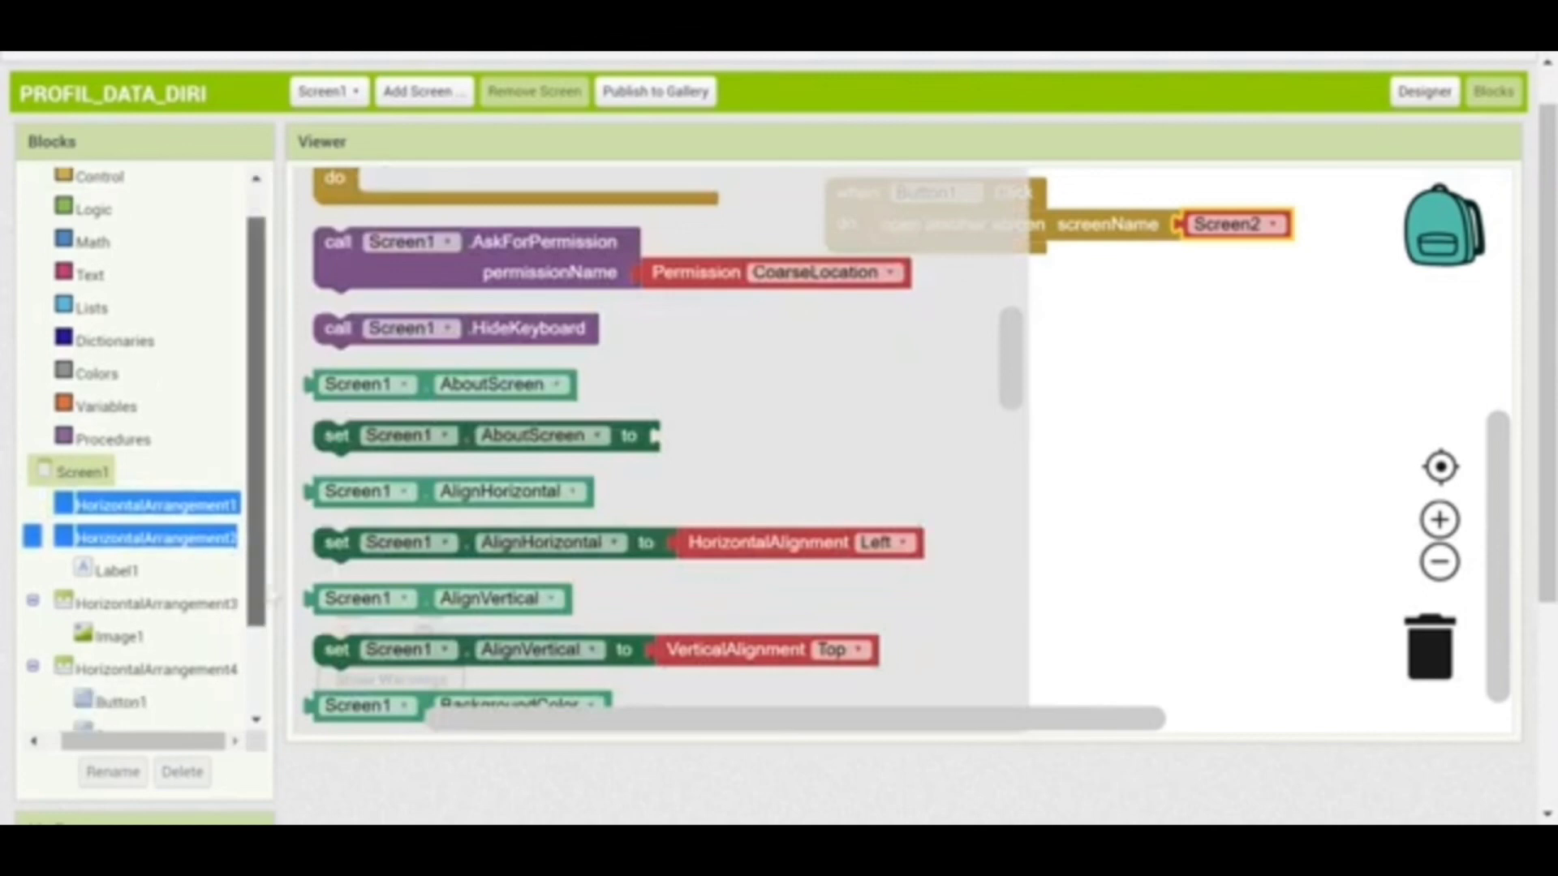
left_click(130, 622)
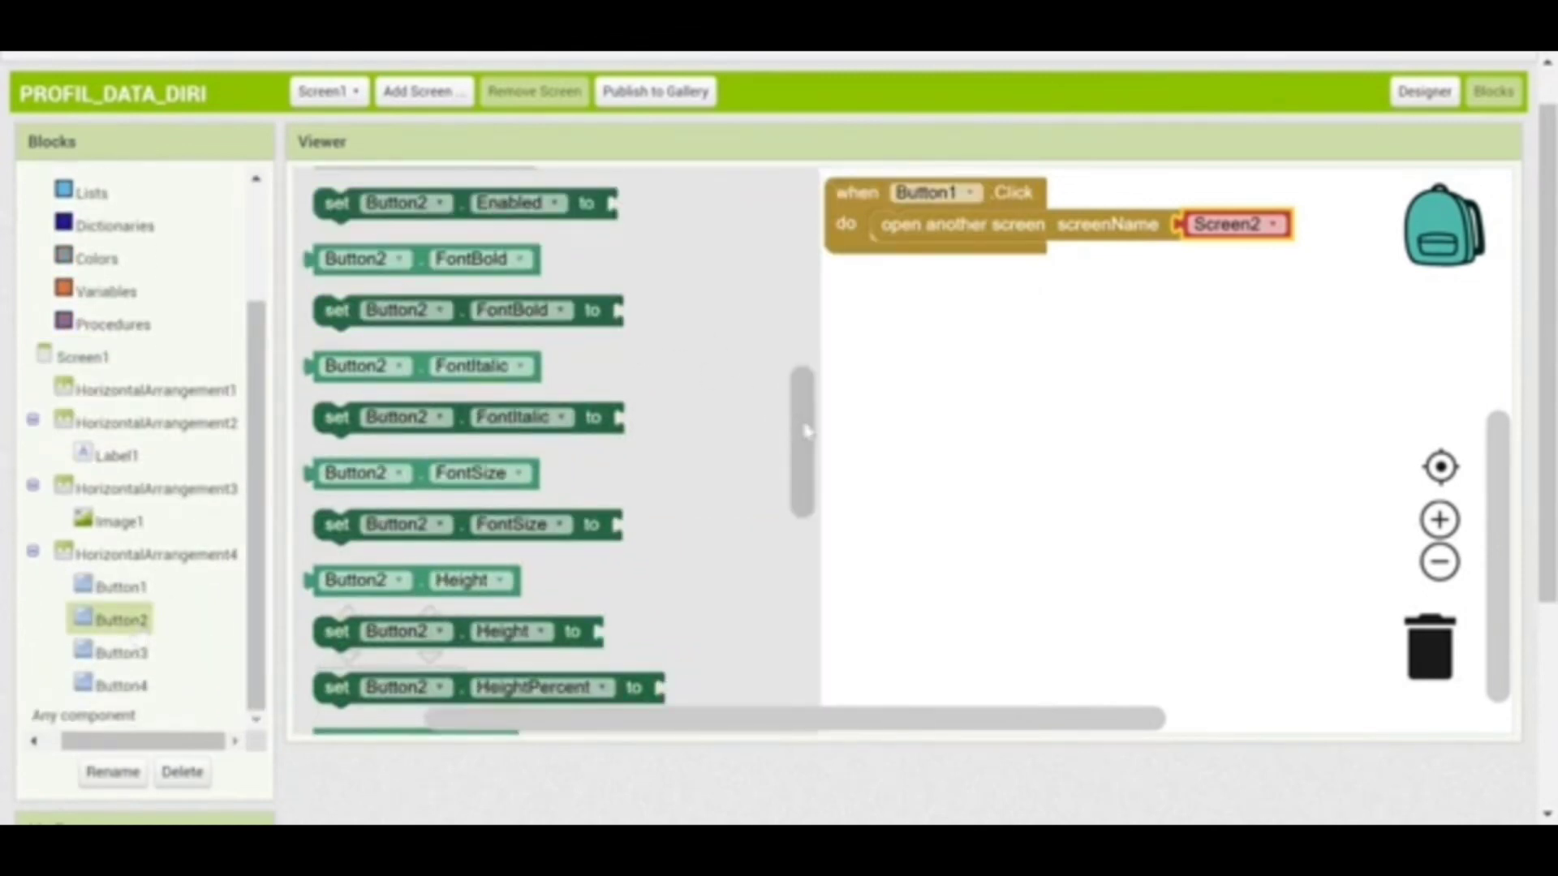
left_click_drag(804, 436, 834, 210)
left_click_drag(503, 211, 957, 307)
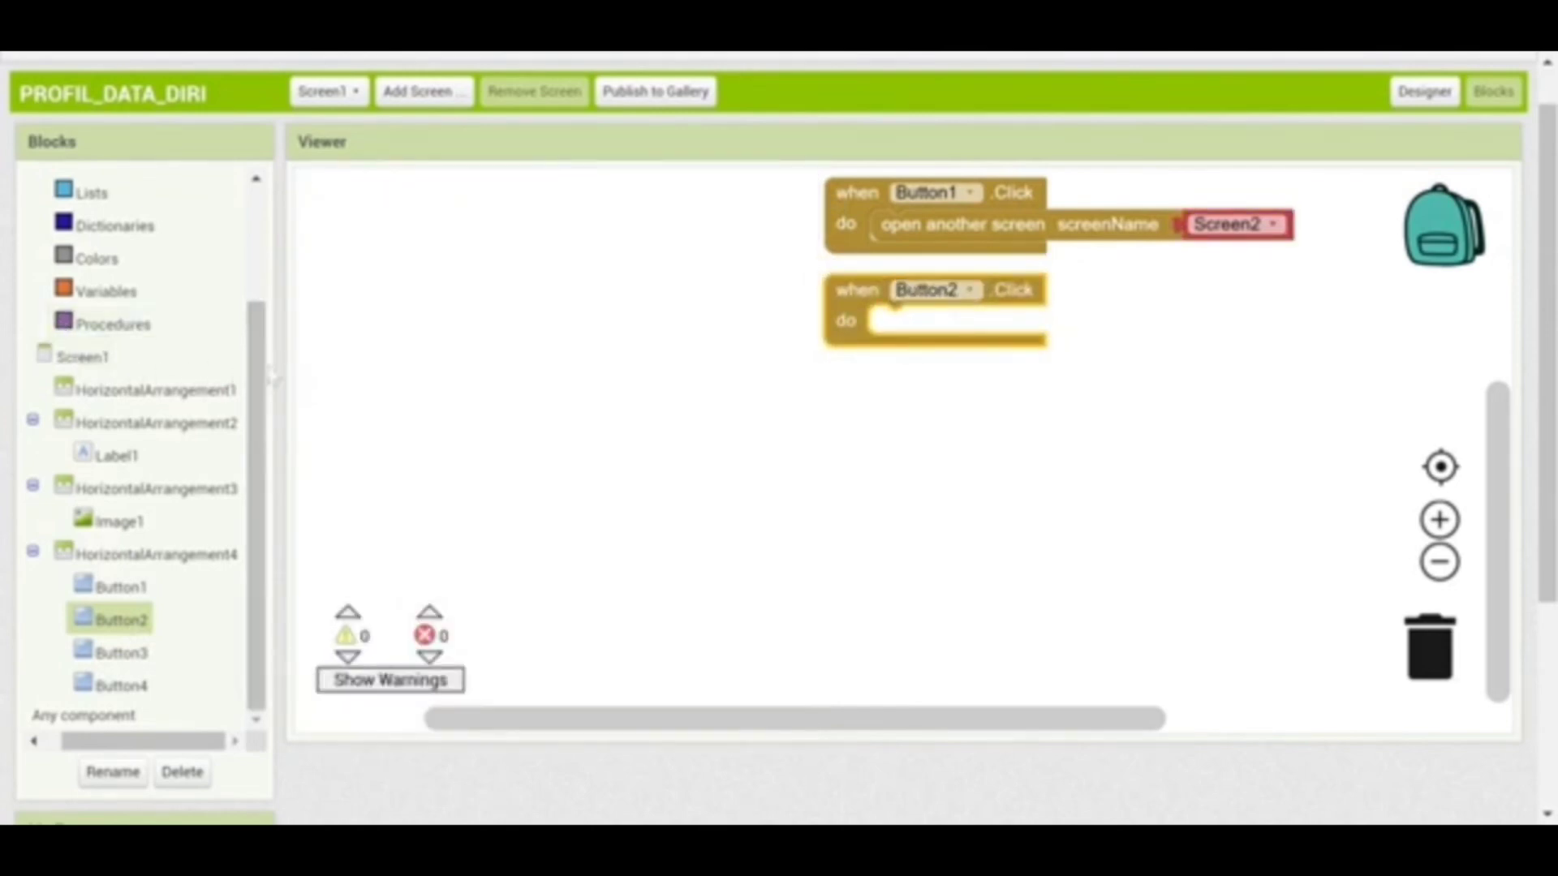
left_click_drag(272, 377, 75, 258)
left_click(254, 197)
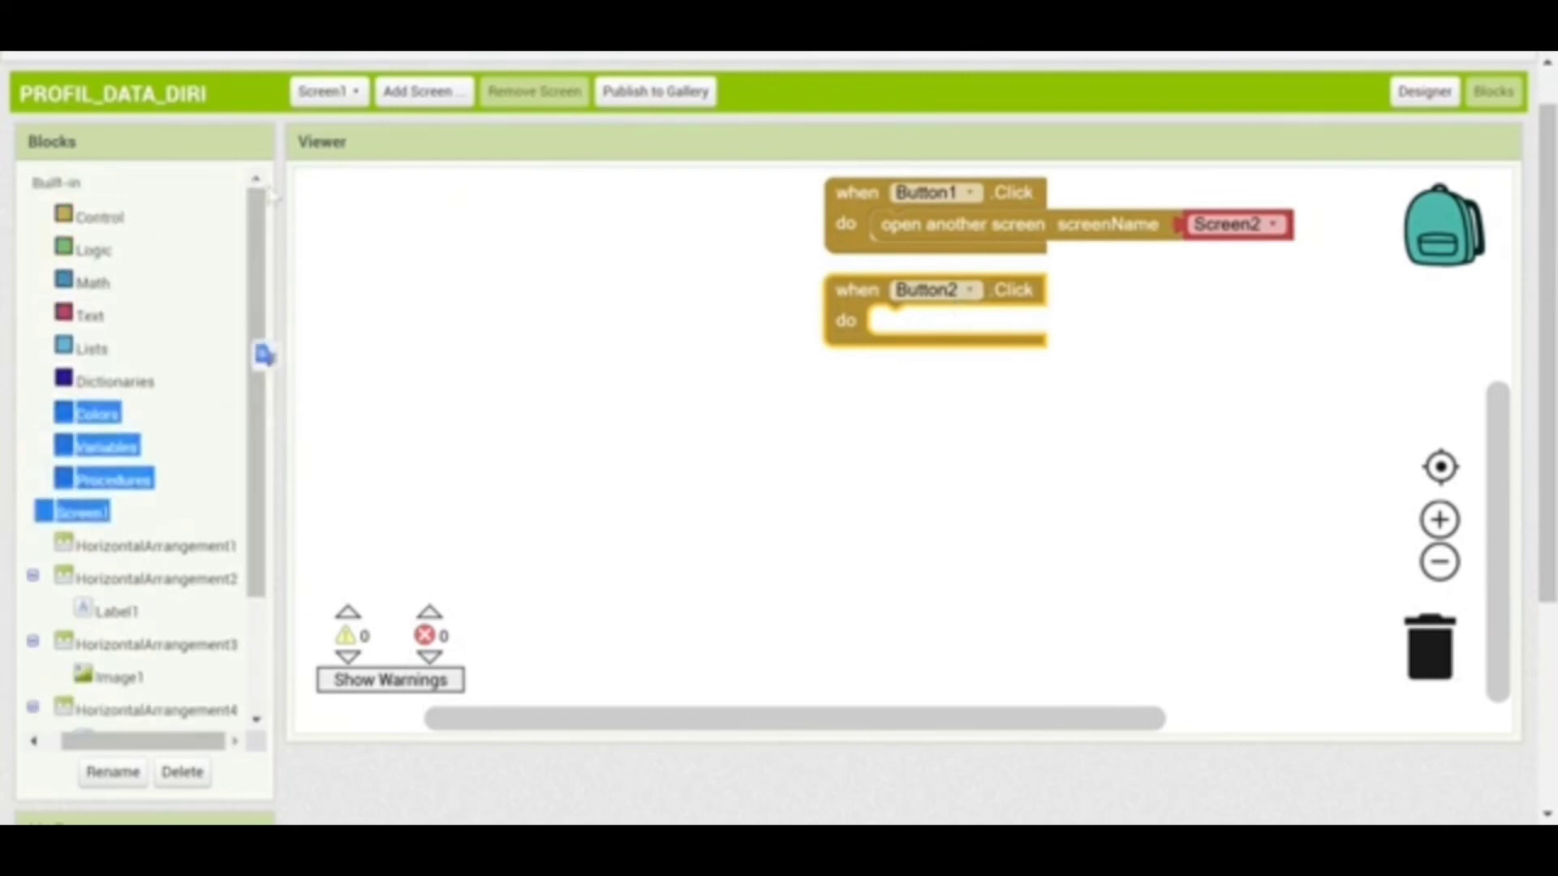
left_click(110, 216)
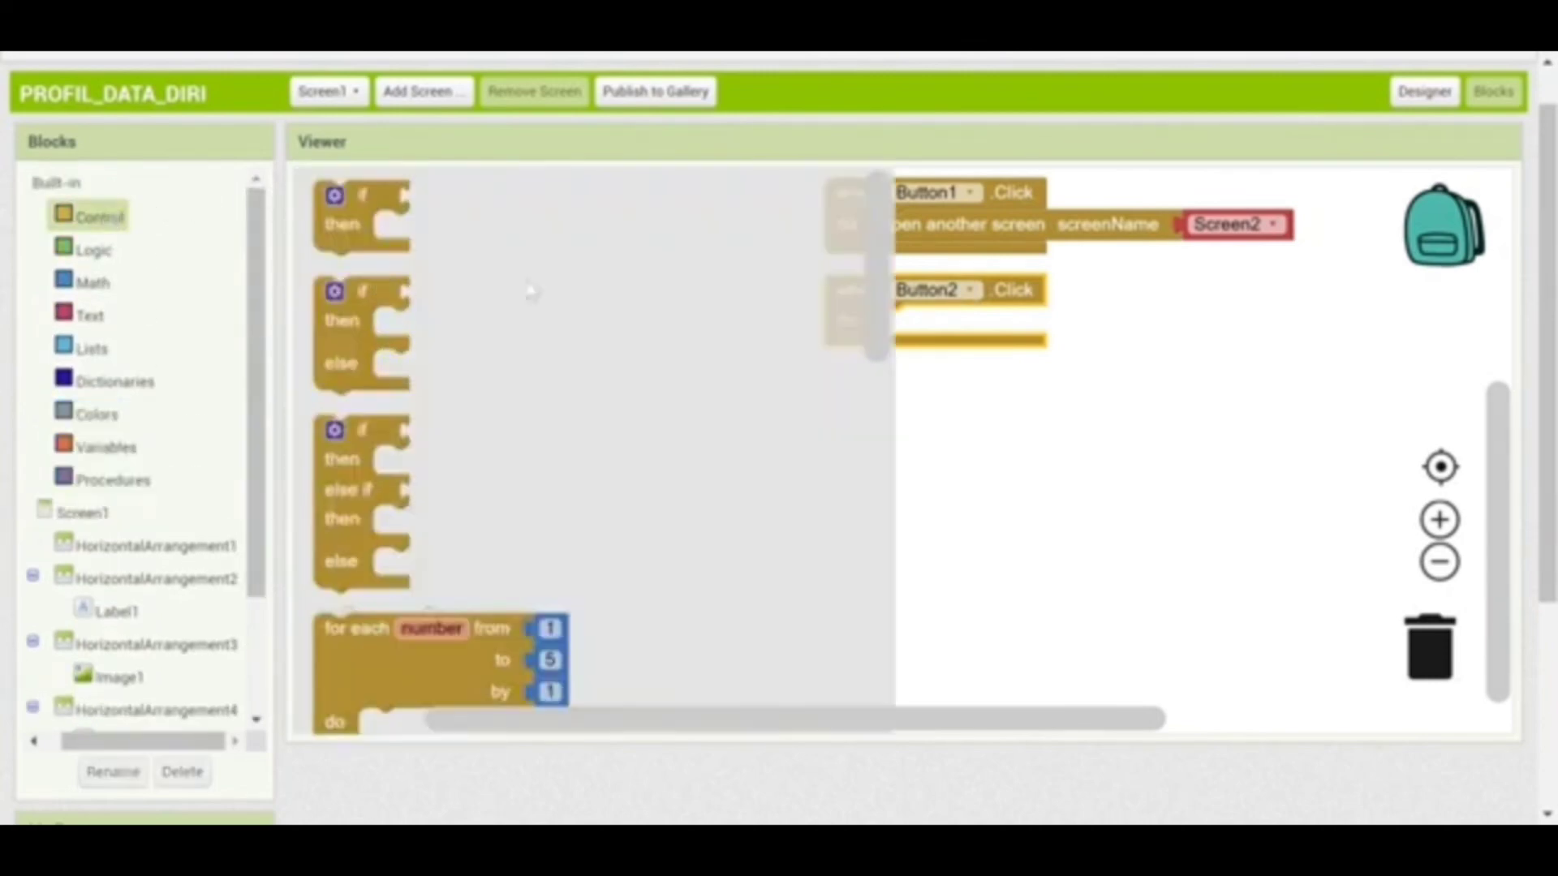
scroll(860, 331, "down", 5)
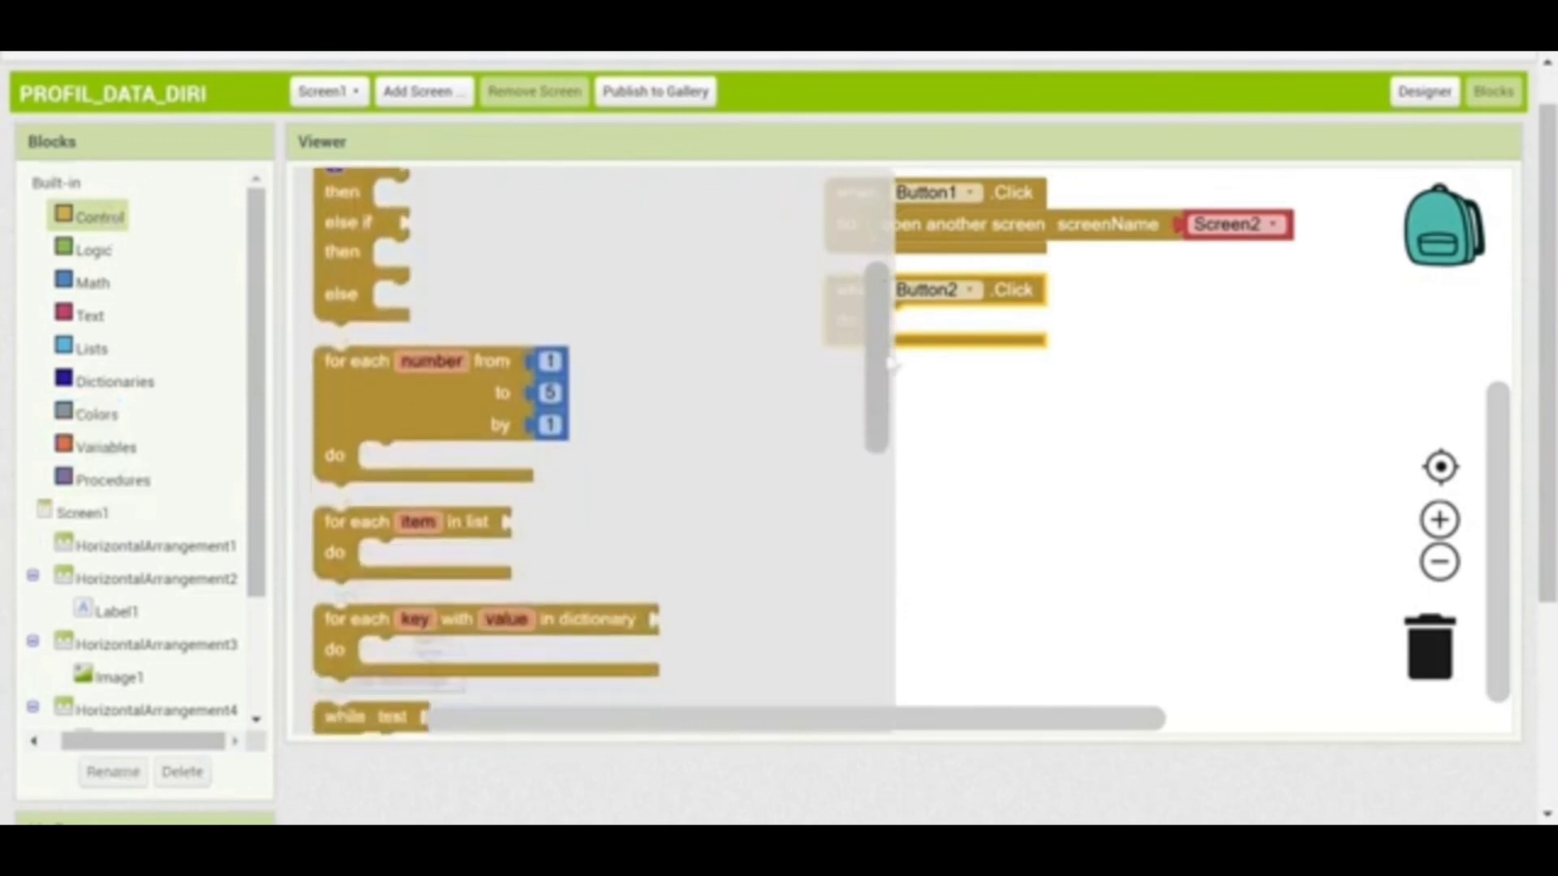
left_click_drag(887, 393, 898, 550)
left_click_drag(553, 526, 1105, 323)
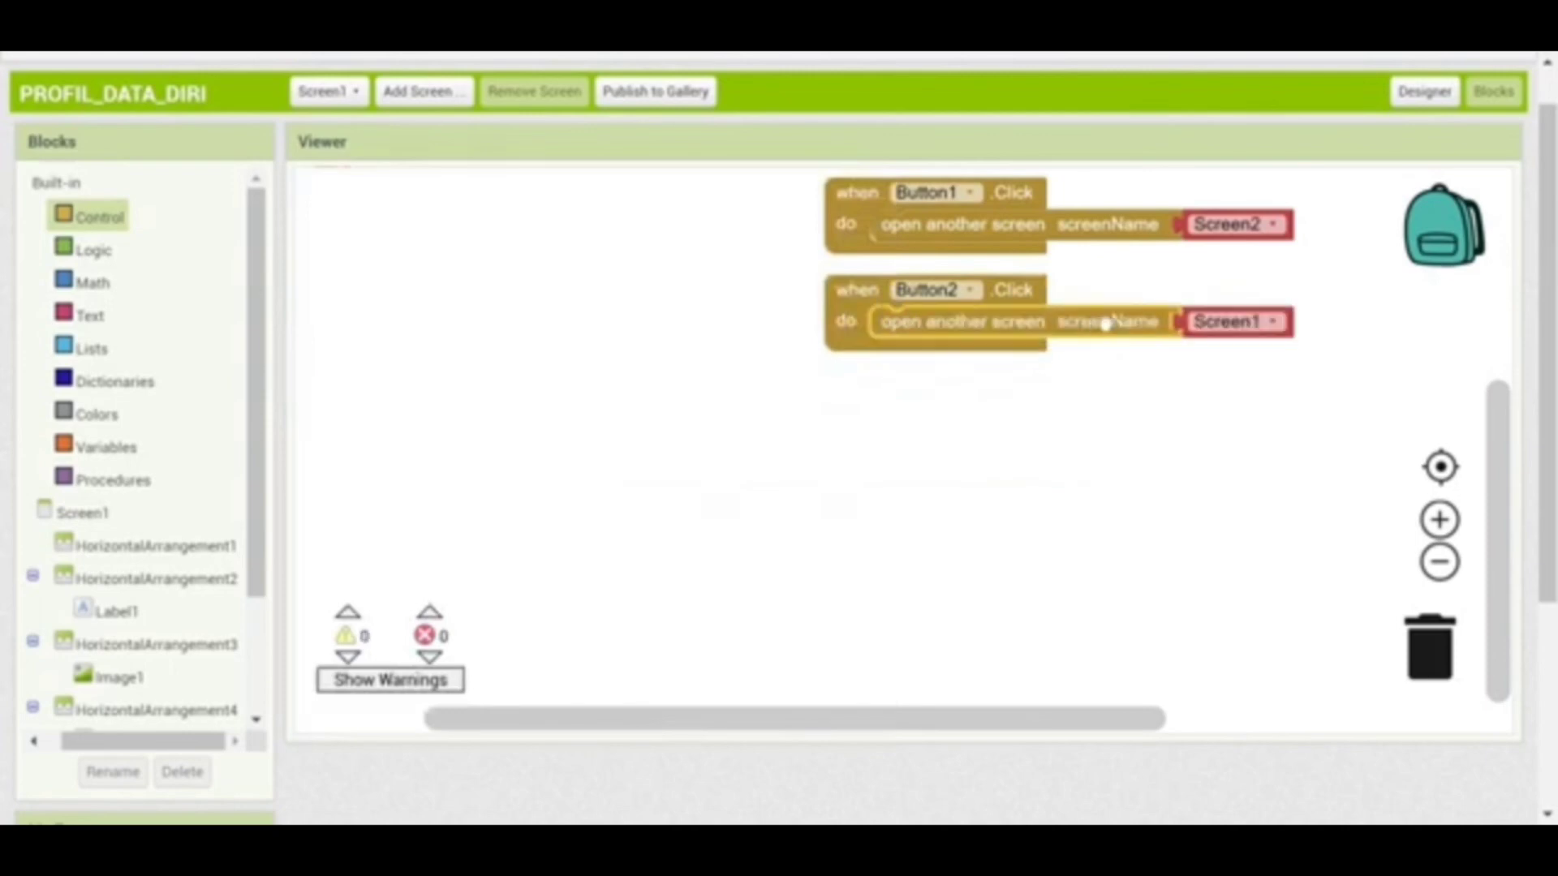
left_click(1271, 322)
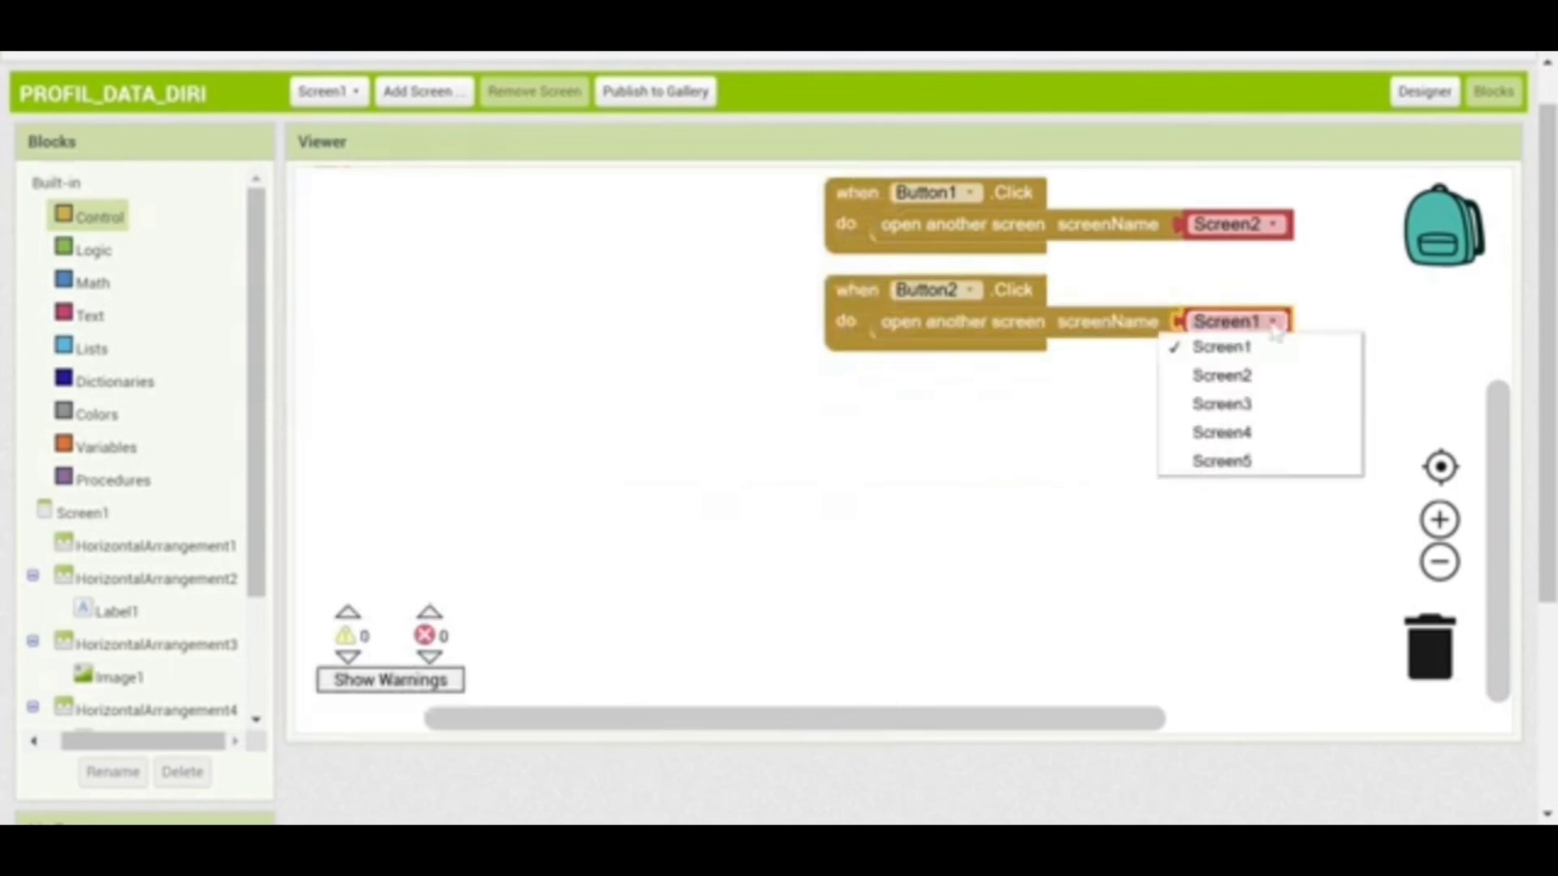
left_click(1239, 404)
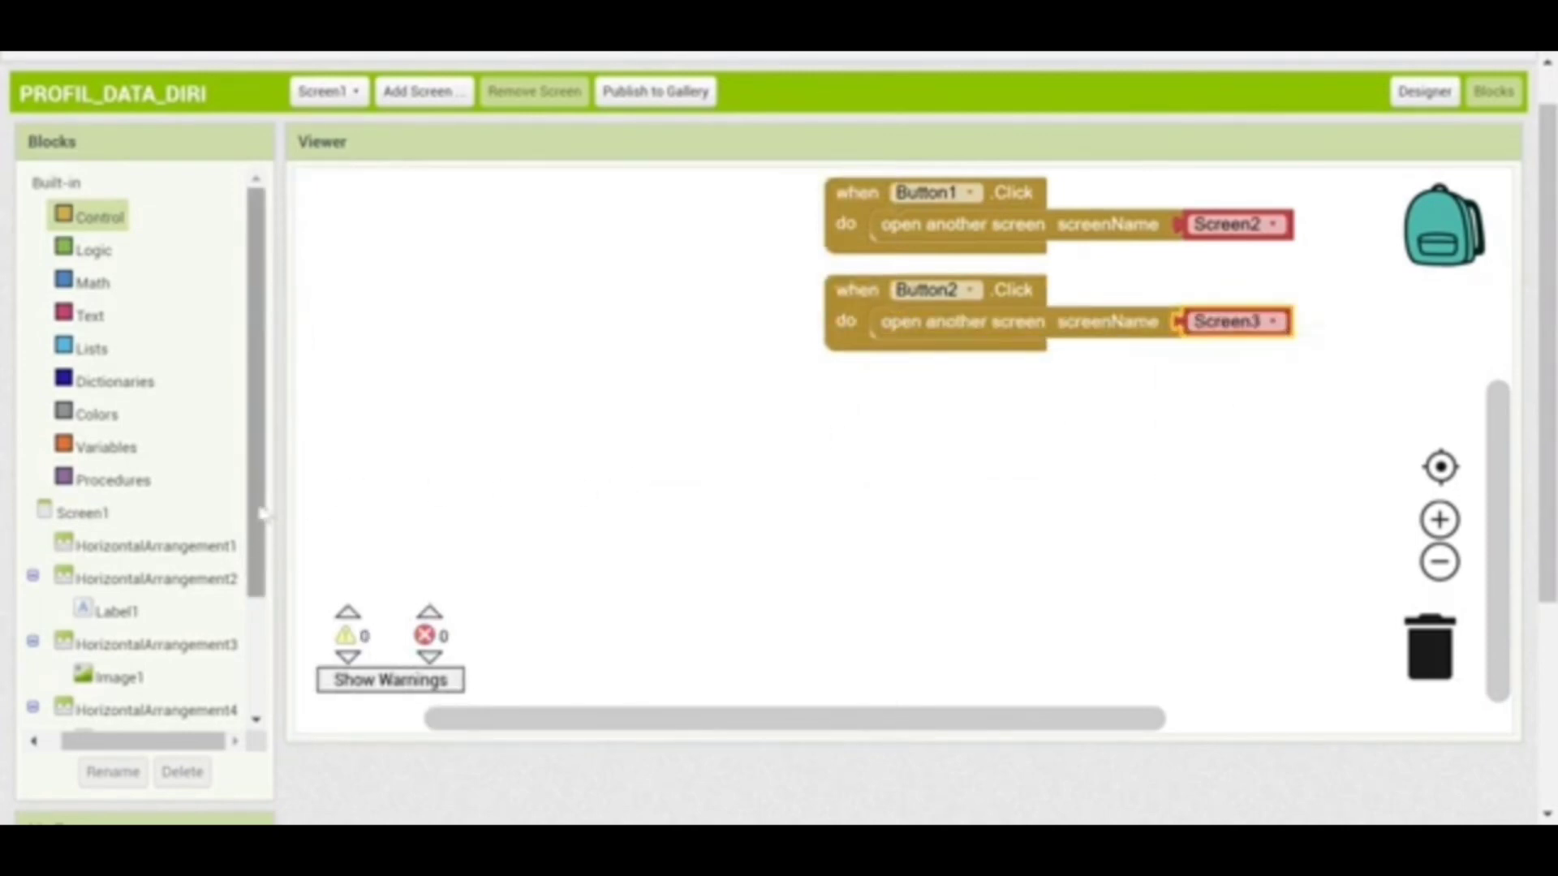
left_click_drag(250, 566, 251, 679)
left_click(138, 667)
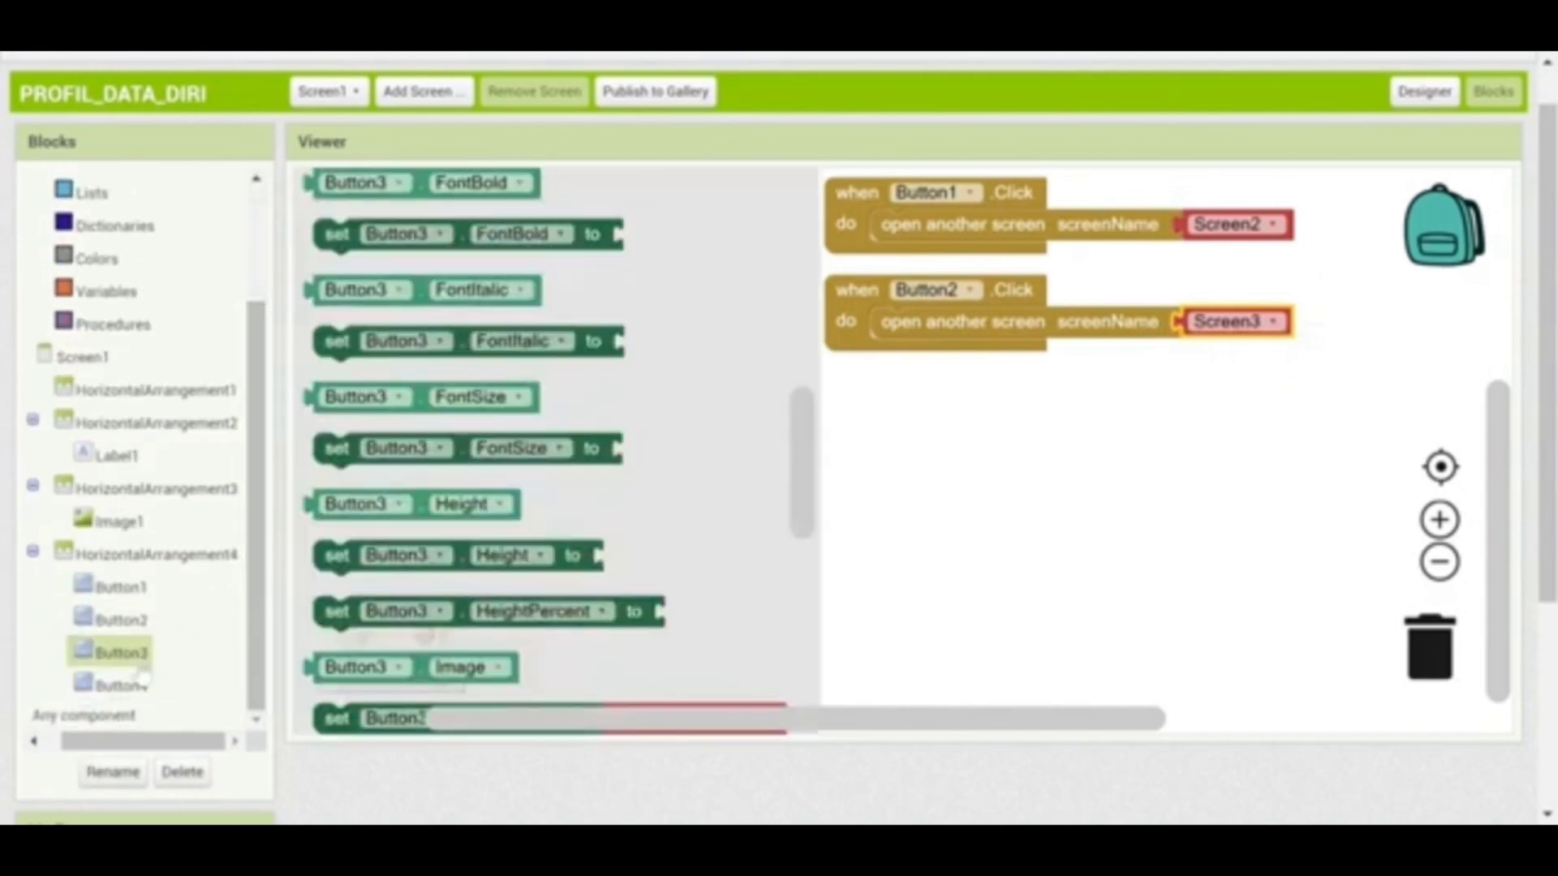
Place a Button3.Click handler under Button2's, with open another screen set to Screen4
left_click_drag(803, 422, 808, 198)
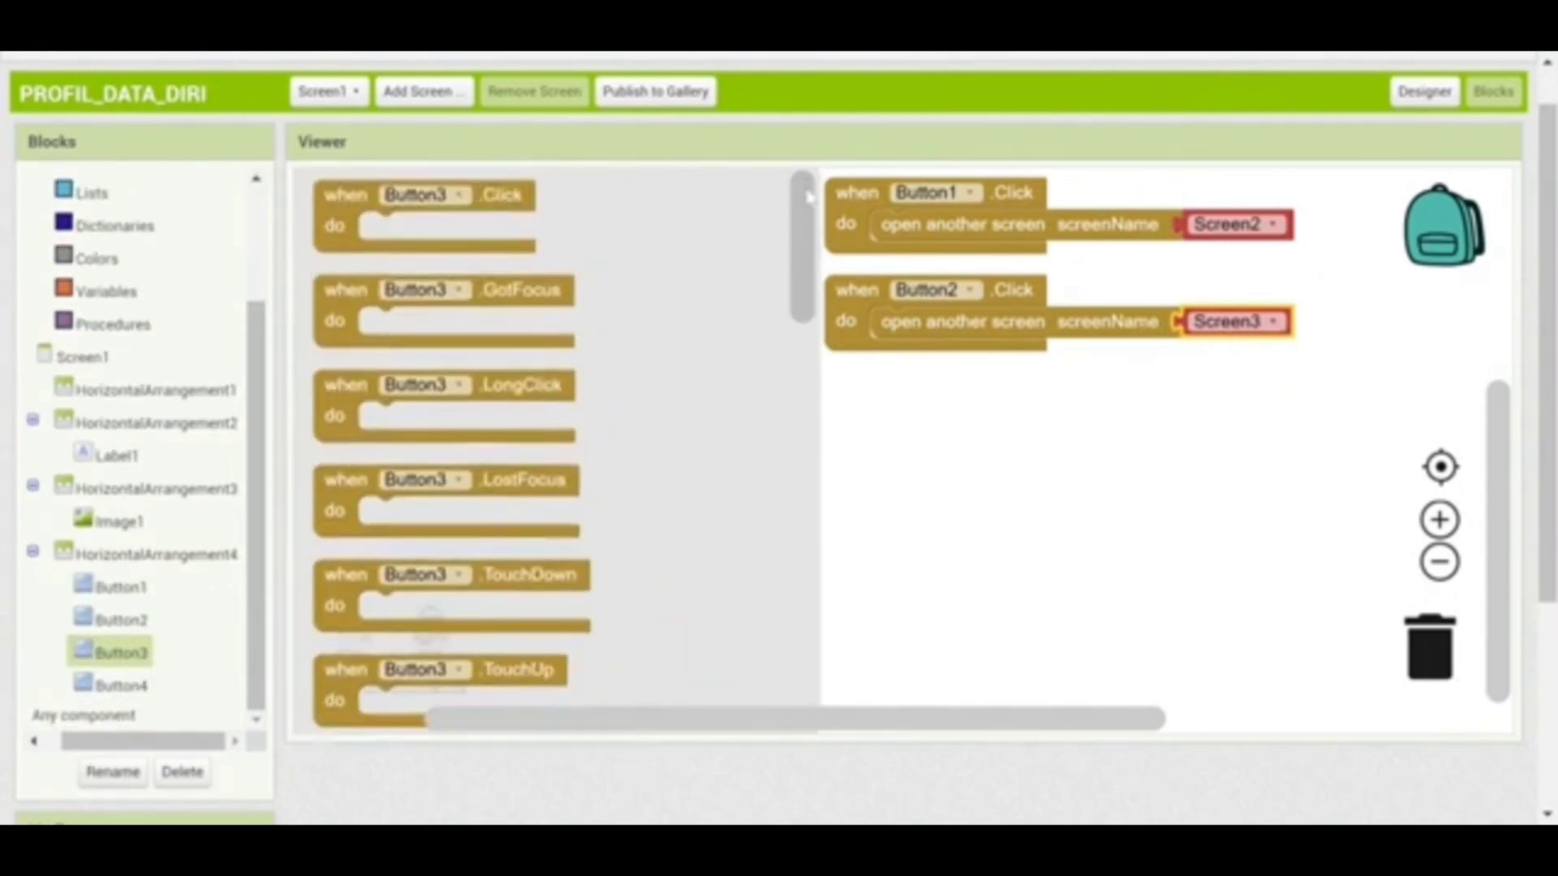
left_click_drag(351, 188, 876, 386)
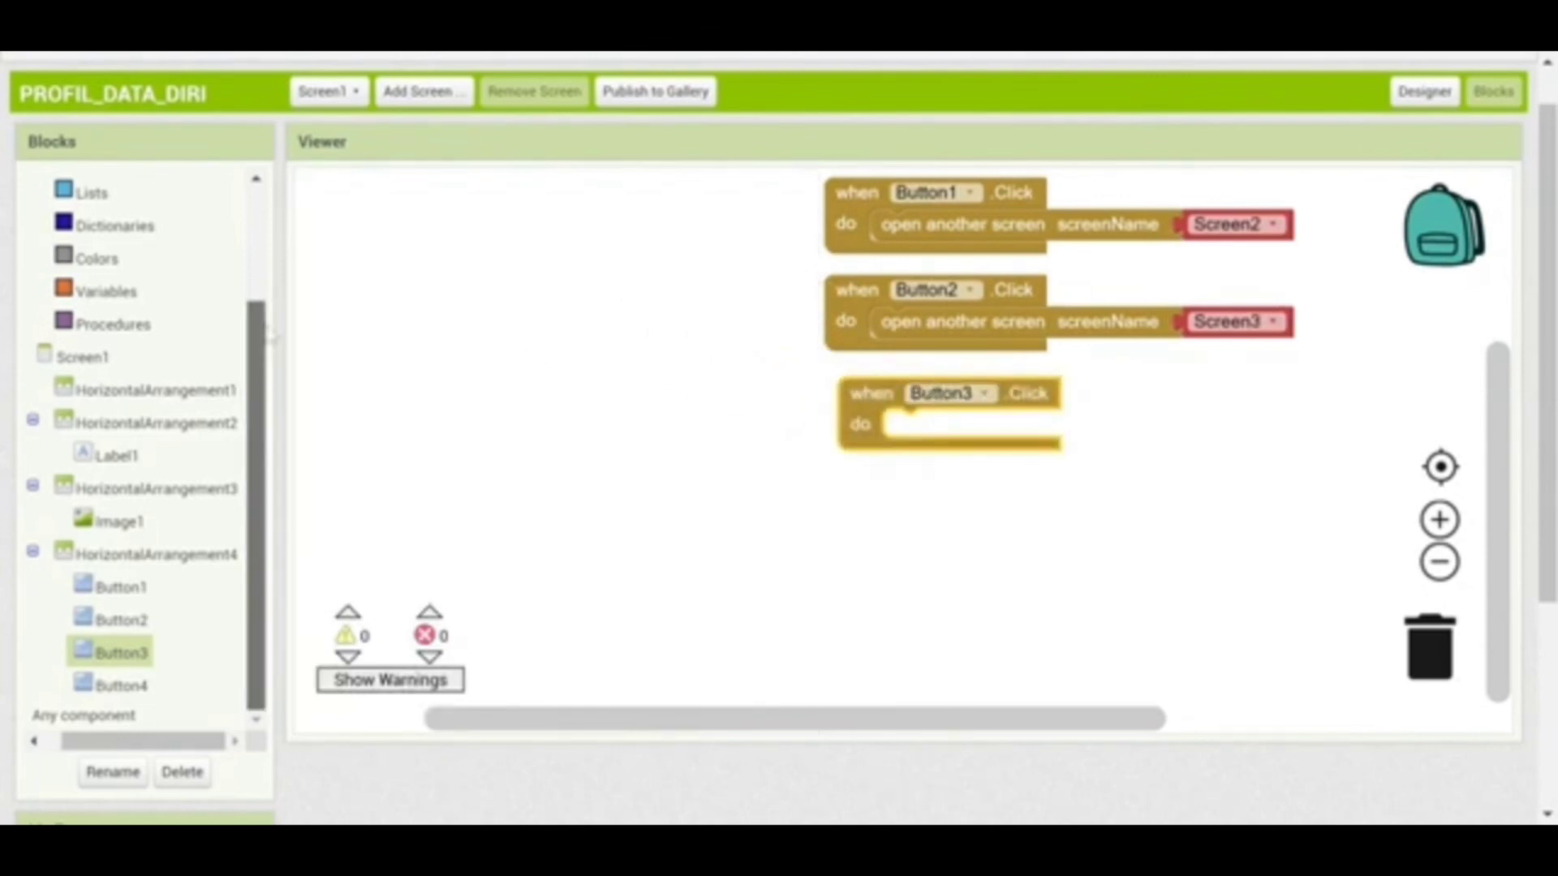
left_click_drag(261, 357, 300, 203)
left_click(104, 223)
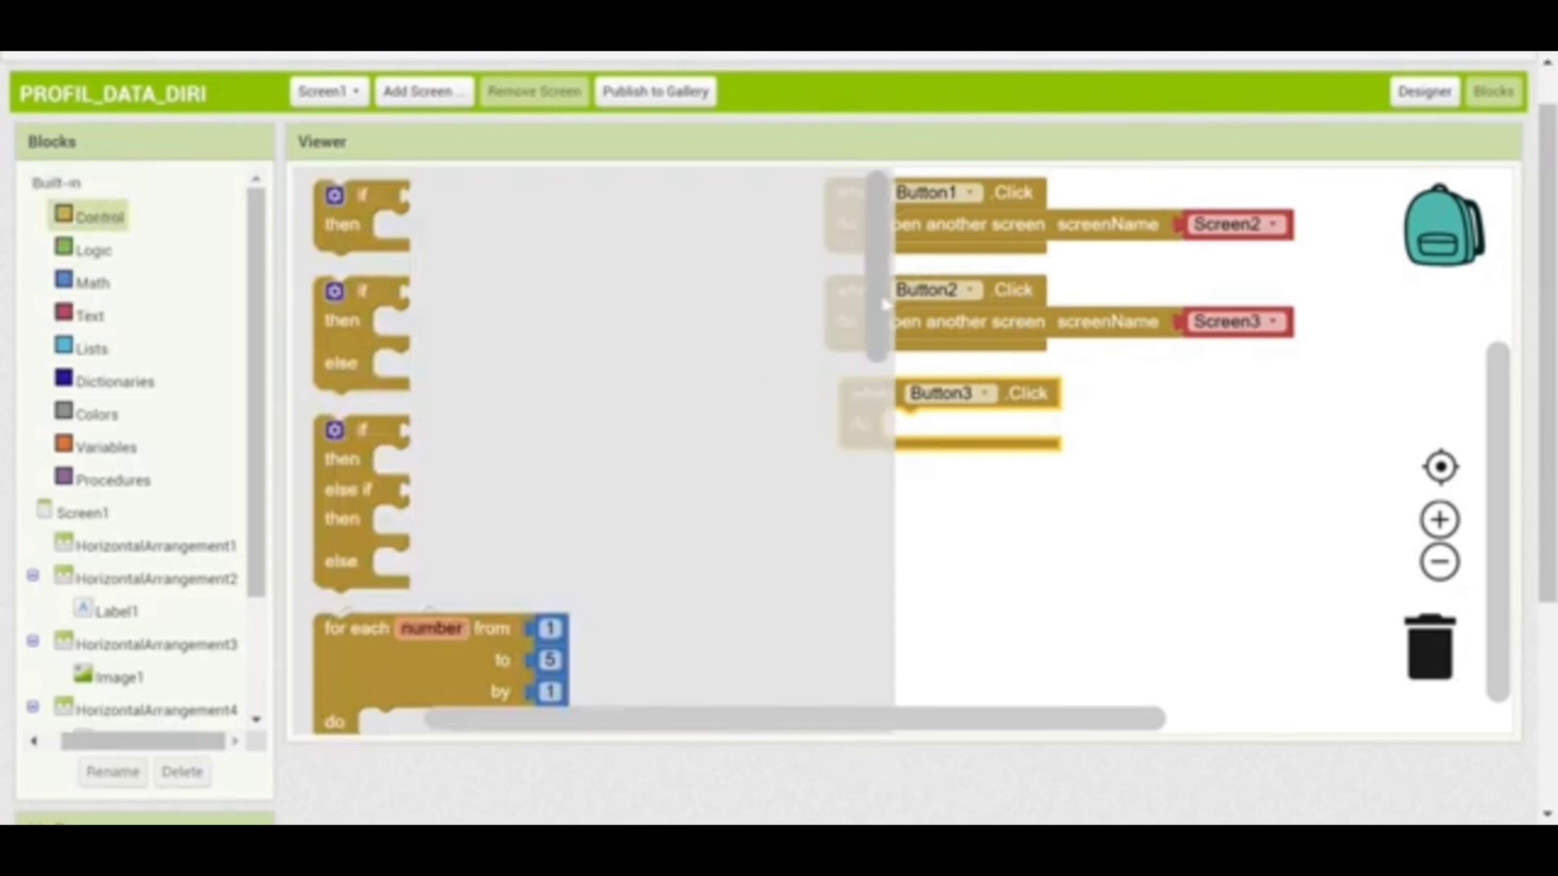
left_click_drag(881, 302, 878, 585)
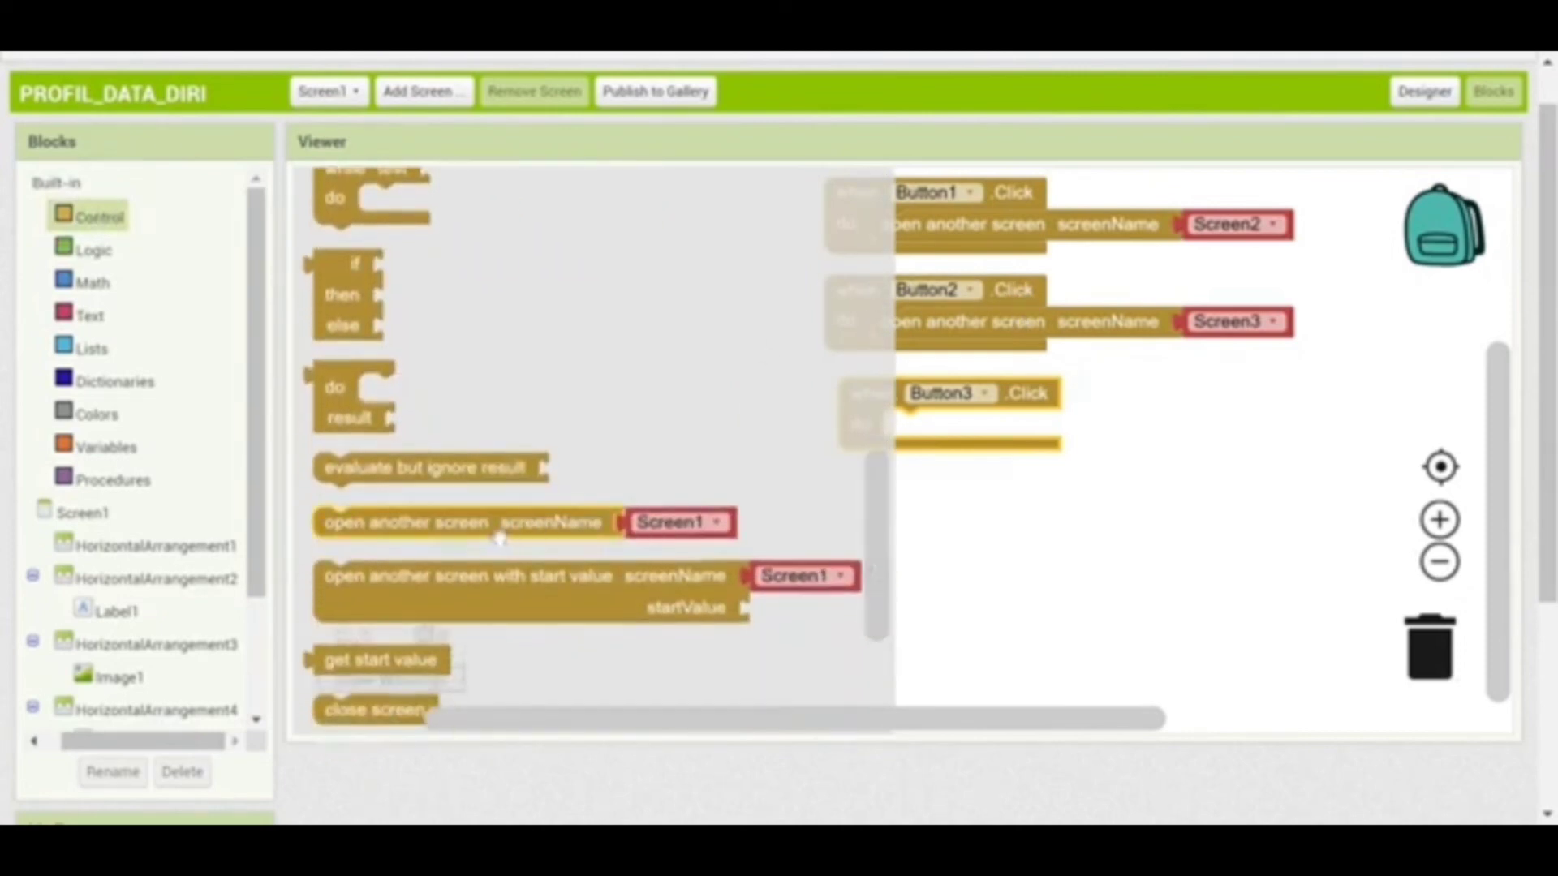
left_click_drag(493, 538, 1066, 442)
left_click(1282, 427)
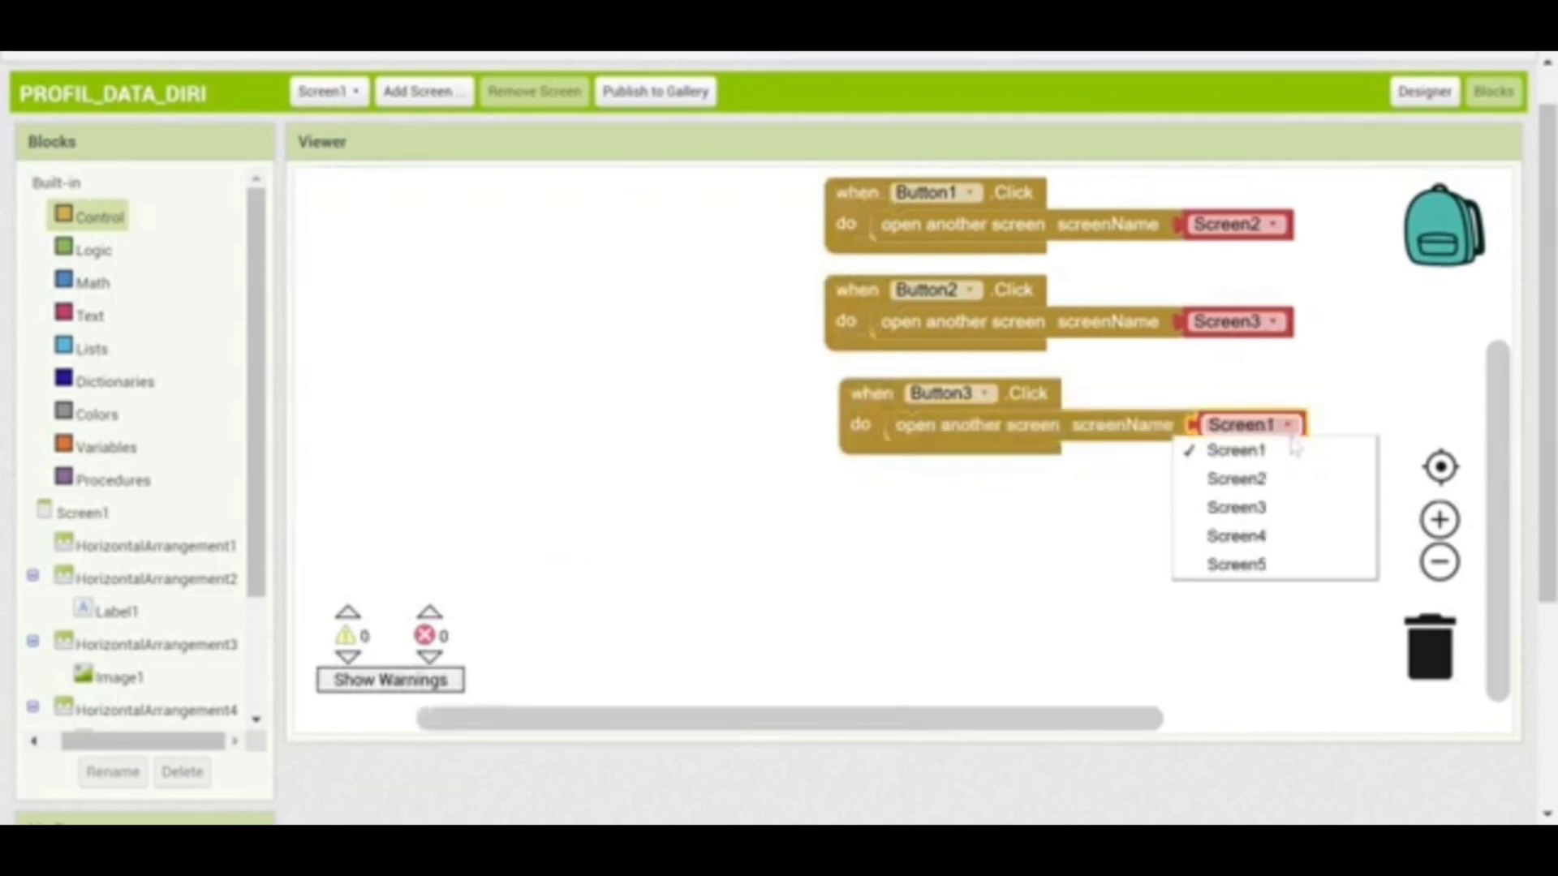
left_click(1251, 537)
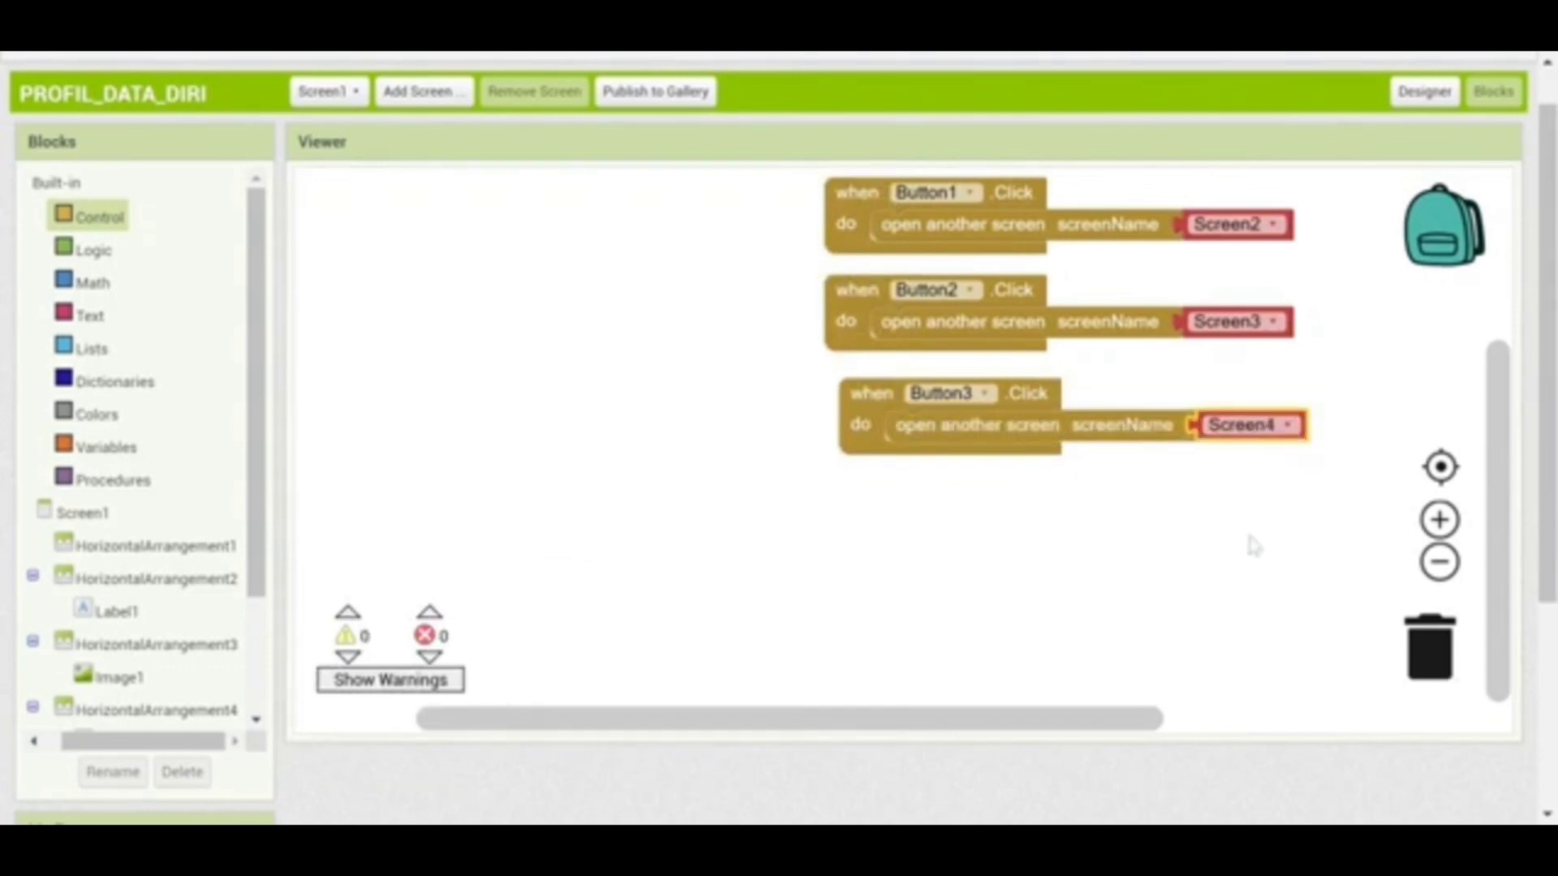
left_click_drag(258, 511, 254, 633)
Add a Button4.Click handler that opens Screen5, then switch to Screen2's blocks
left_click(129, 688)
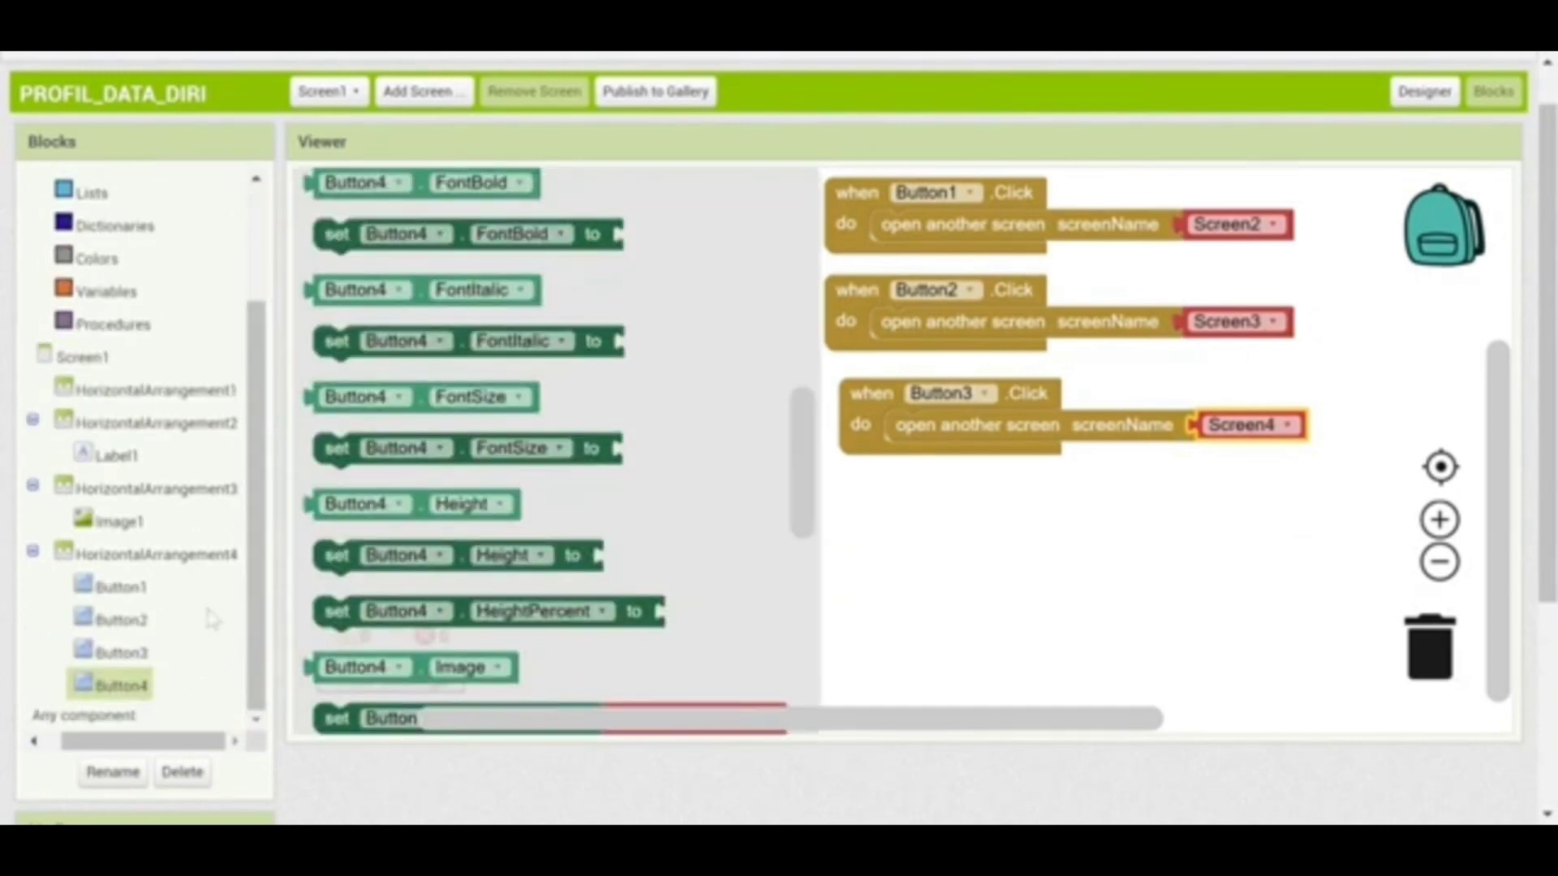
left_click_drag(801, 423, 808, 192)
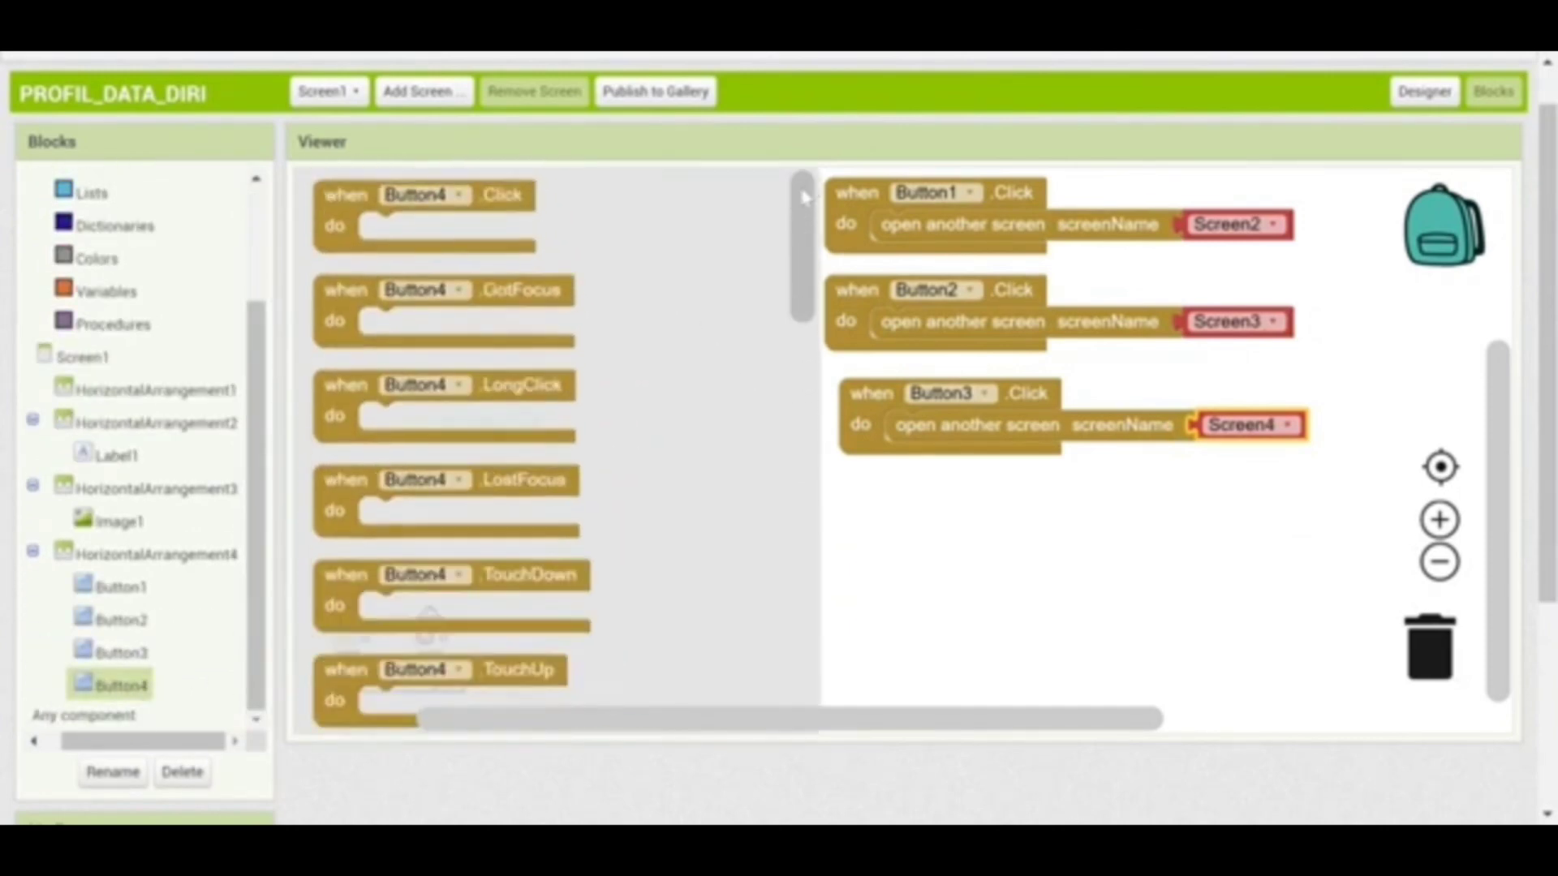
left_click_drag(531, 230, 1087, 600)
left_click_drag(990, 582, 959, 507)
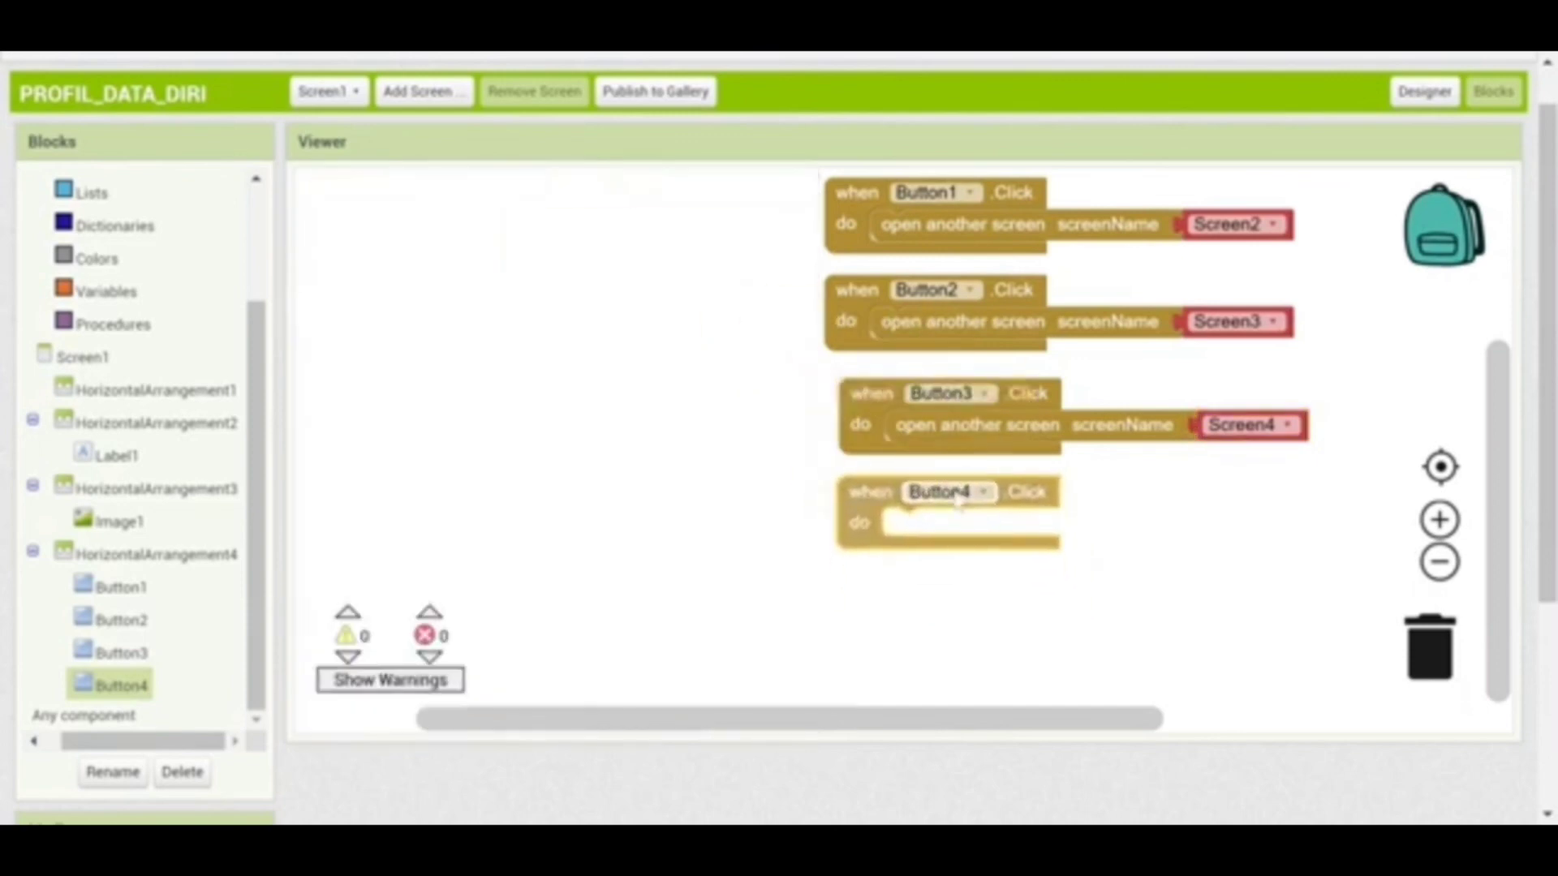
left_click_drag(258, 366, 299, 219)
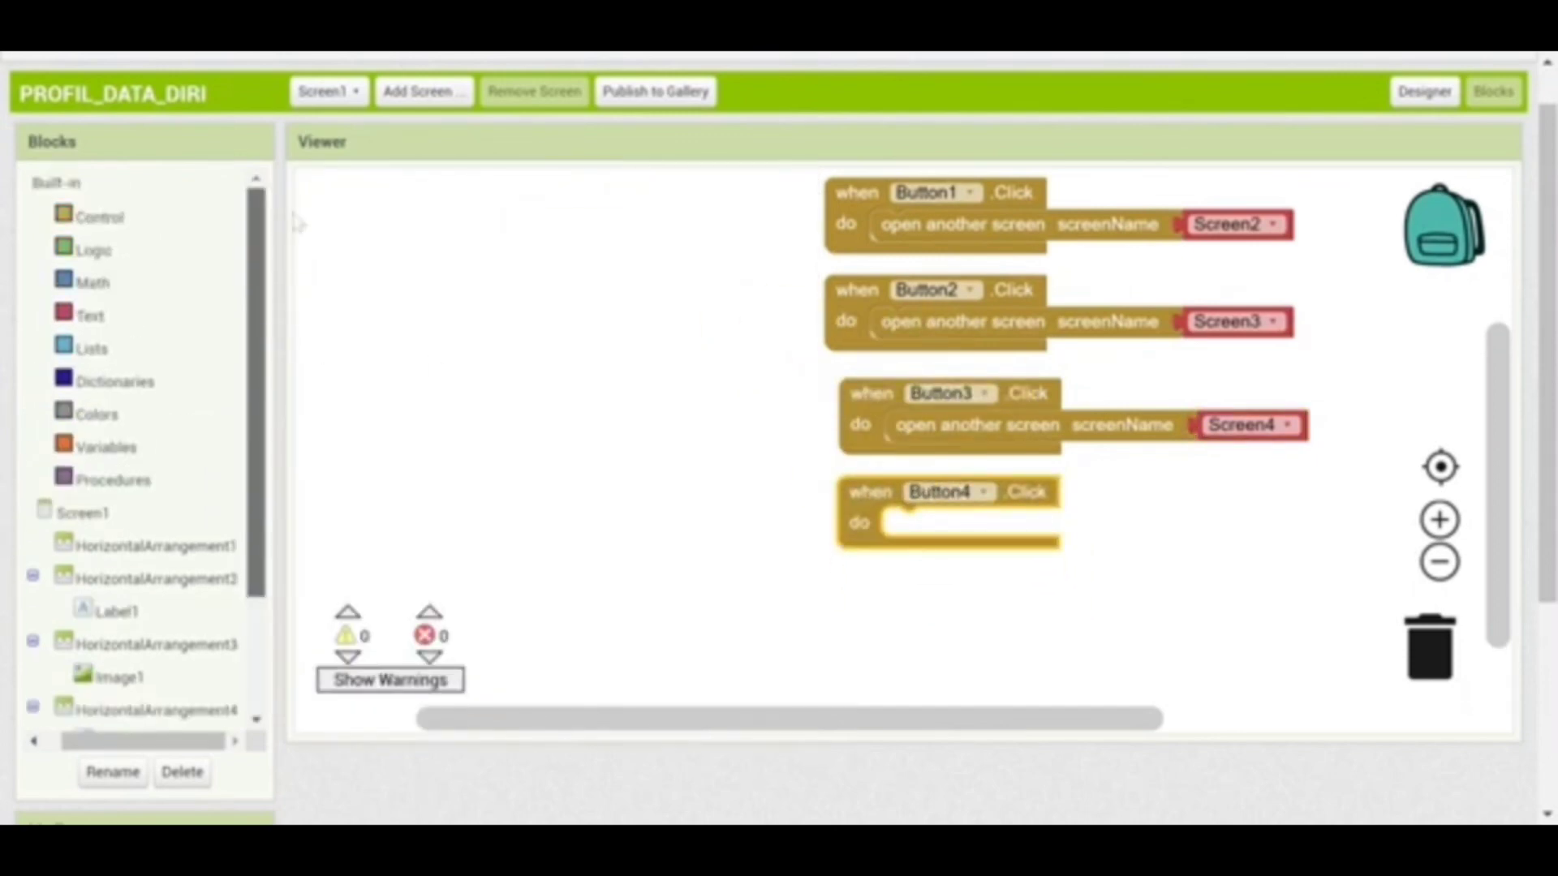
left_click(114, 213)
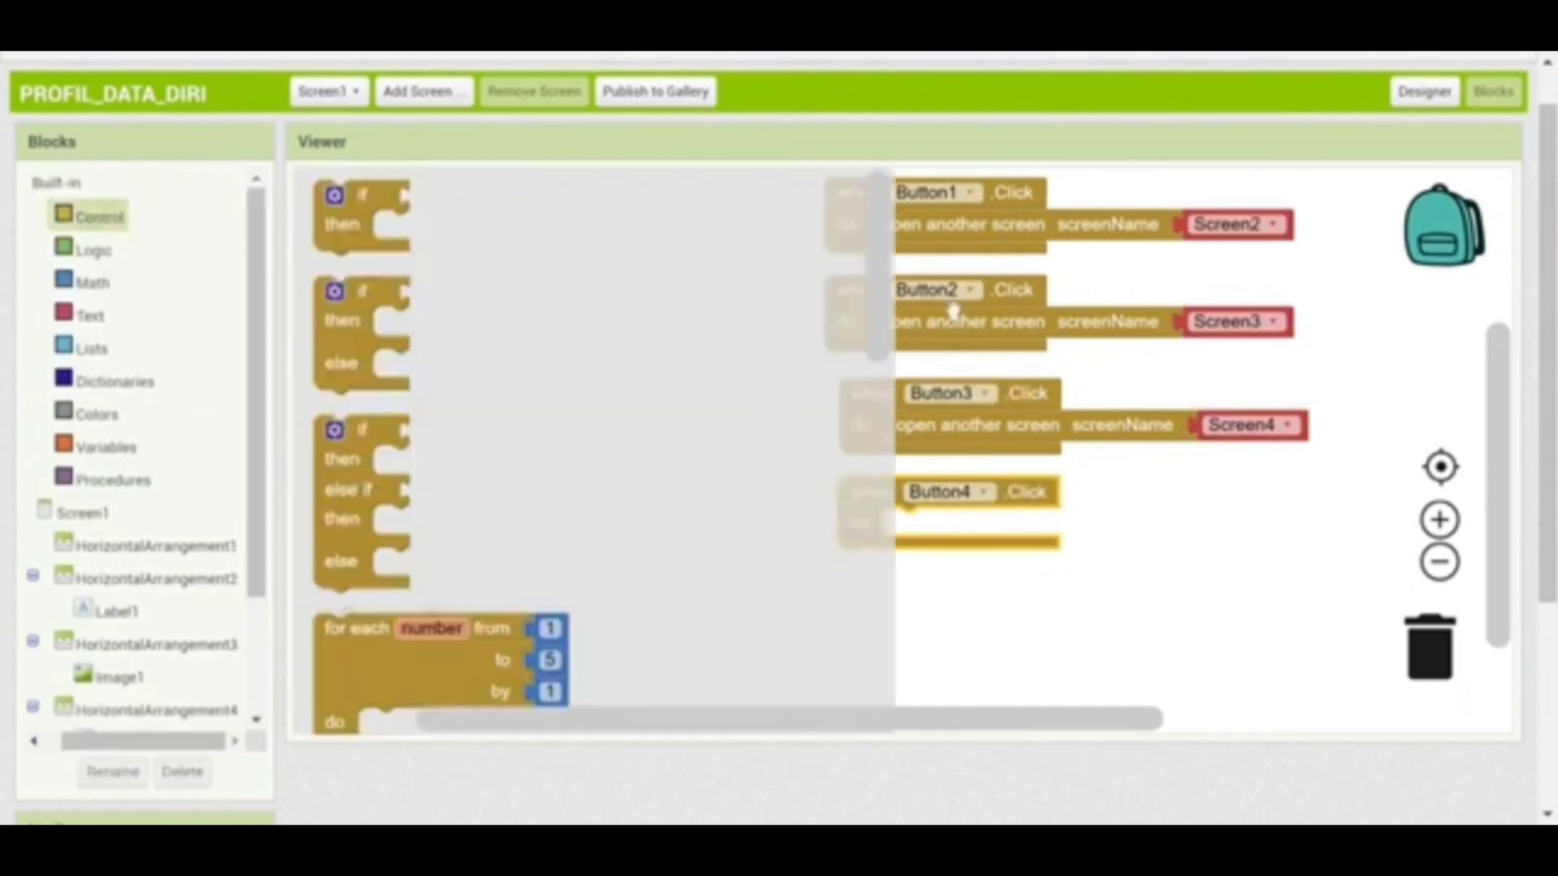
left_click_drag(876, 314, 880, 618)
left_click_drag(590, 449, 1160, 520)
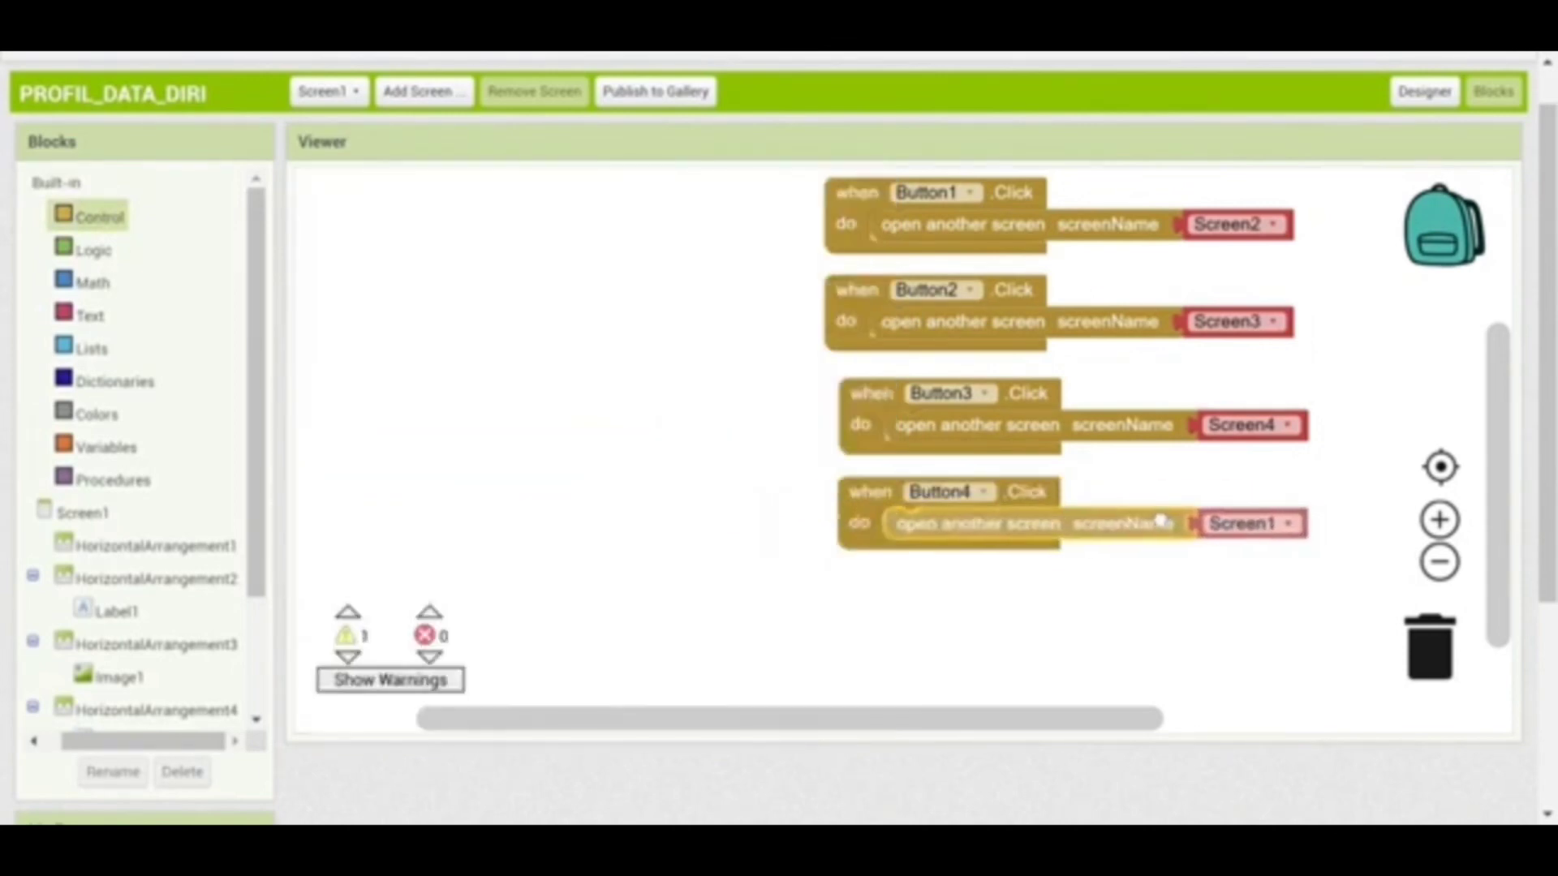
left_click(1283, 523)
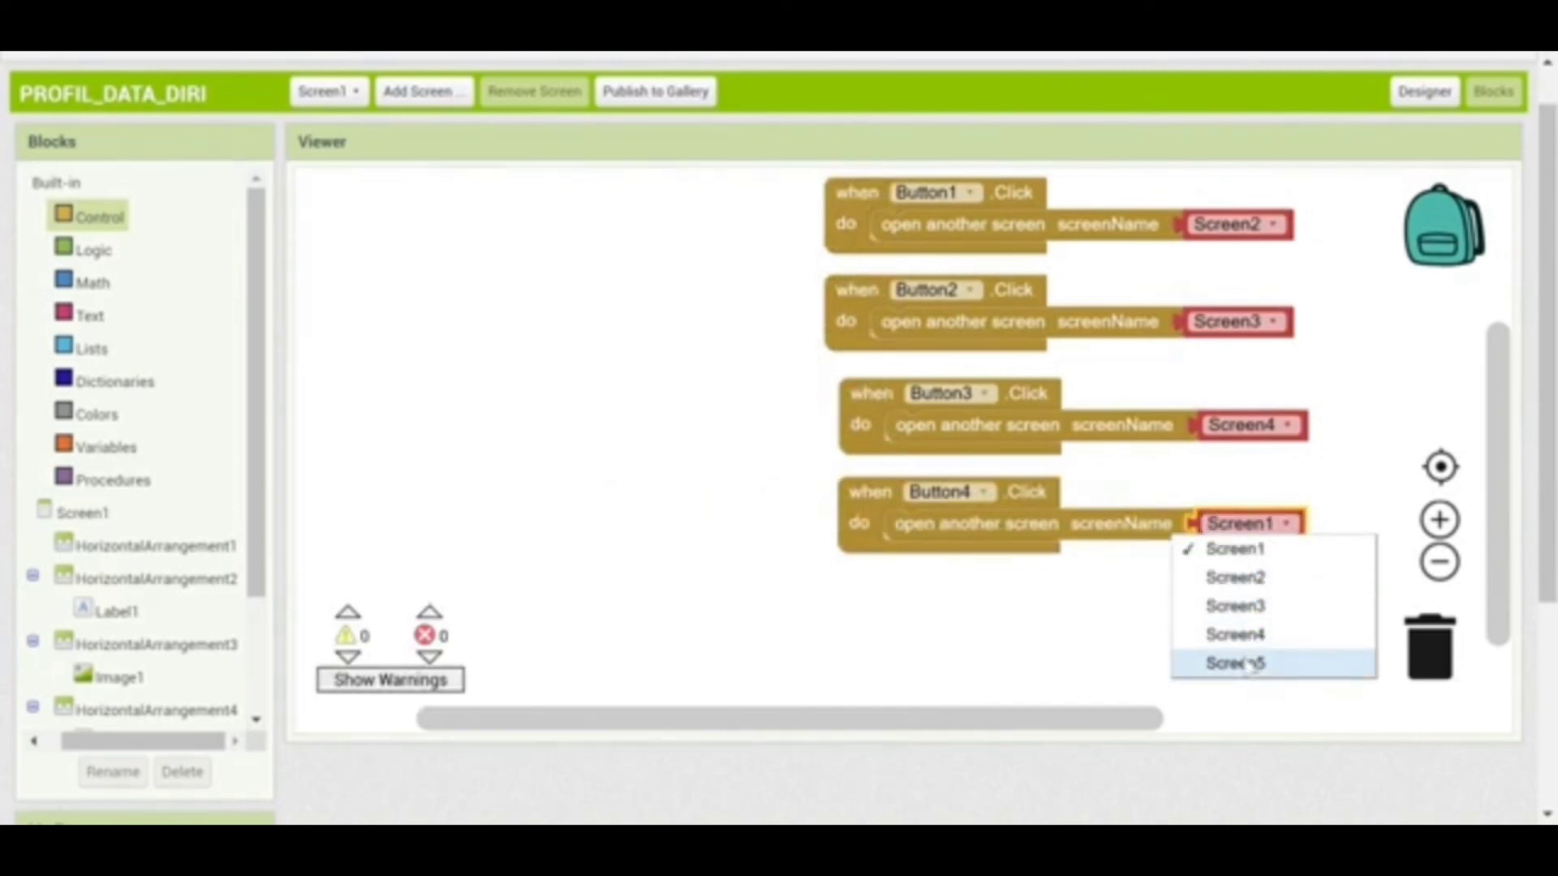
left_click(1246, 662)
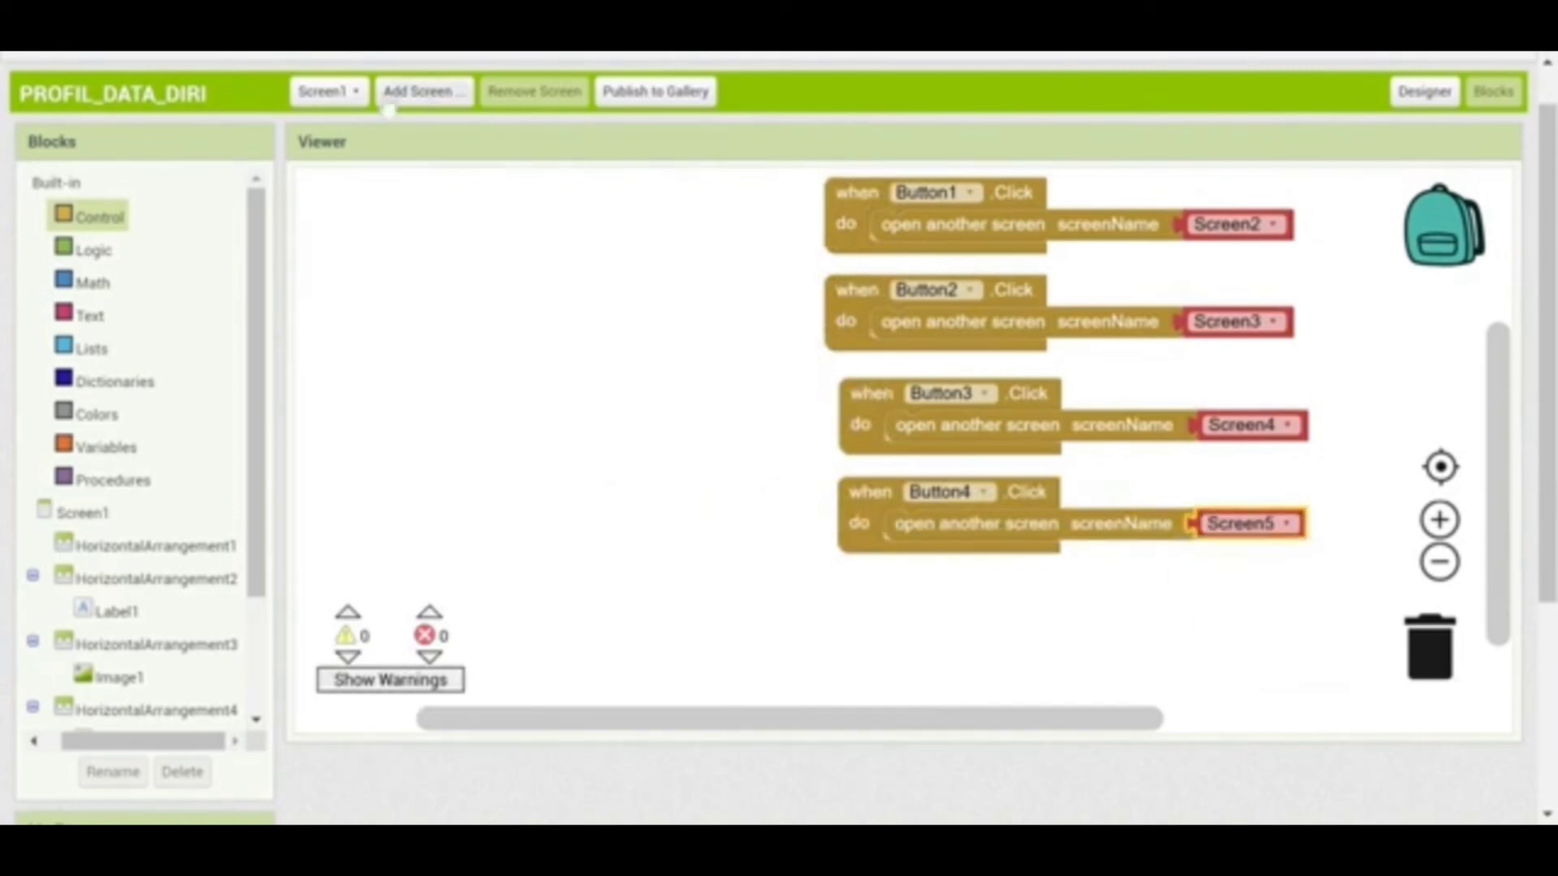
left_click(328, 91)
left_click(337, 166)
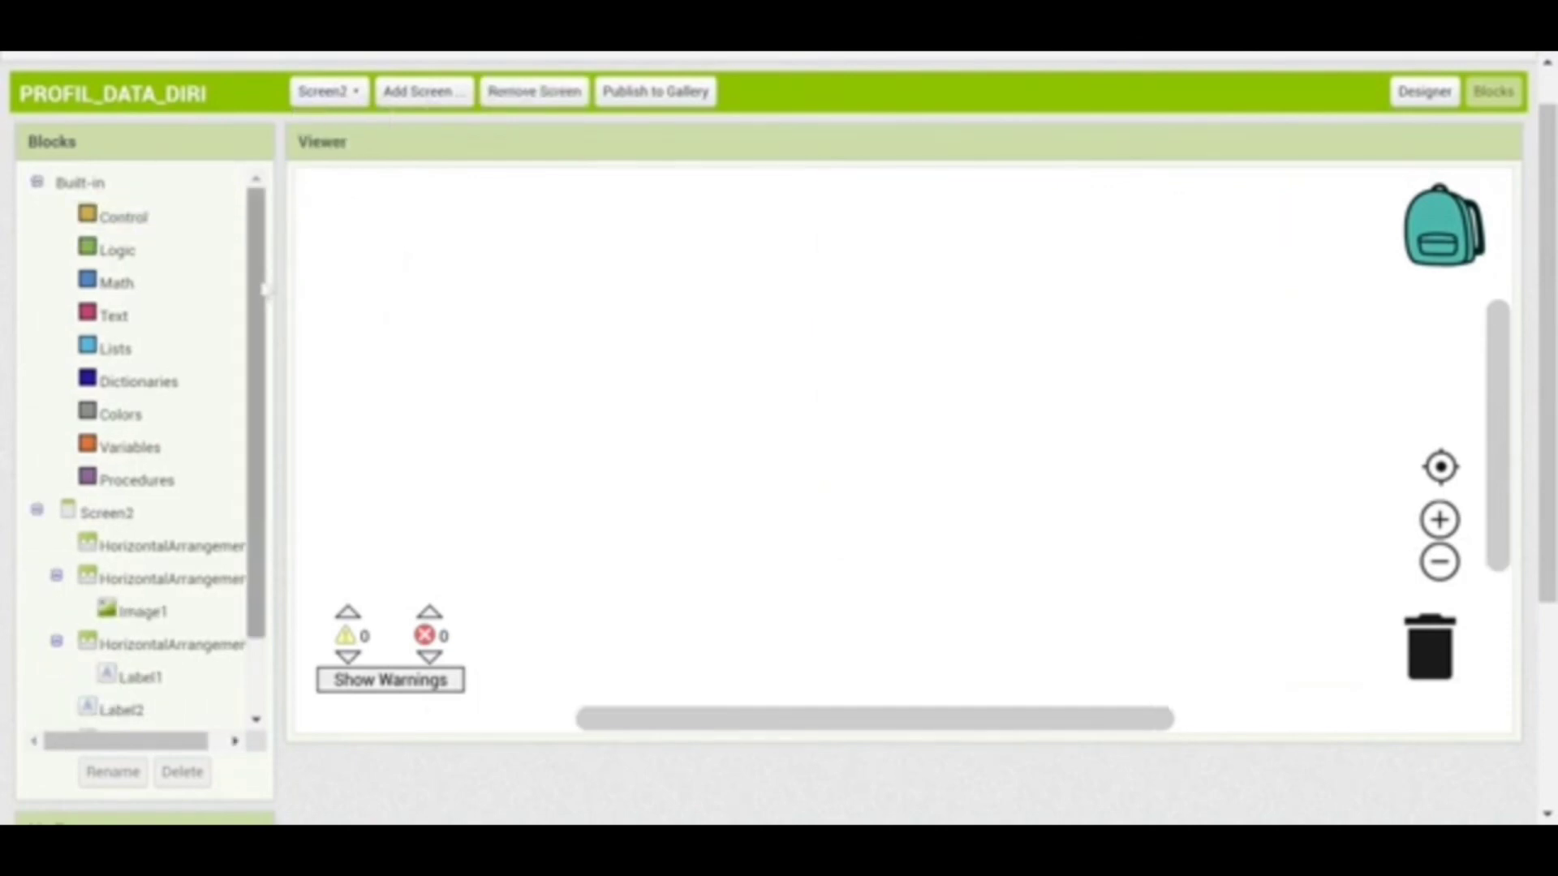
On Screen2, make Button1.Click open Screen1, then move on to Screen3's blocks
scroll(273, 422, "down", 2)
left_click(138, 685)
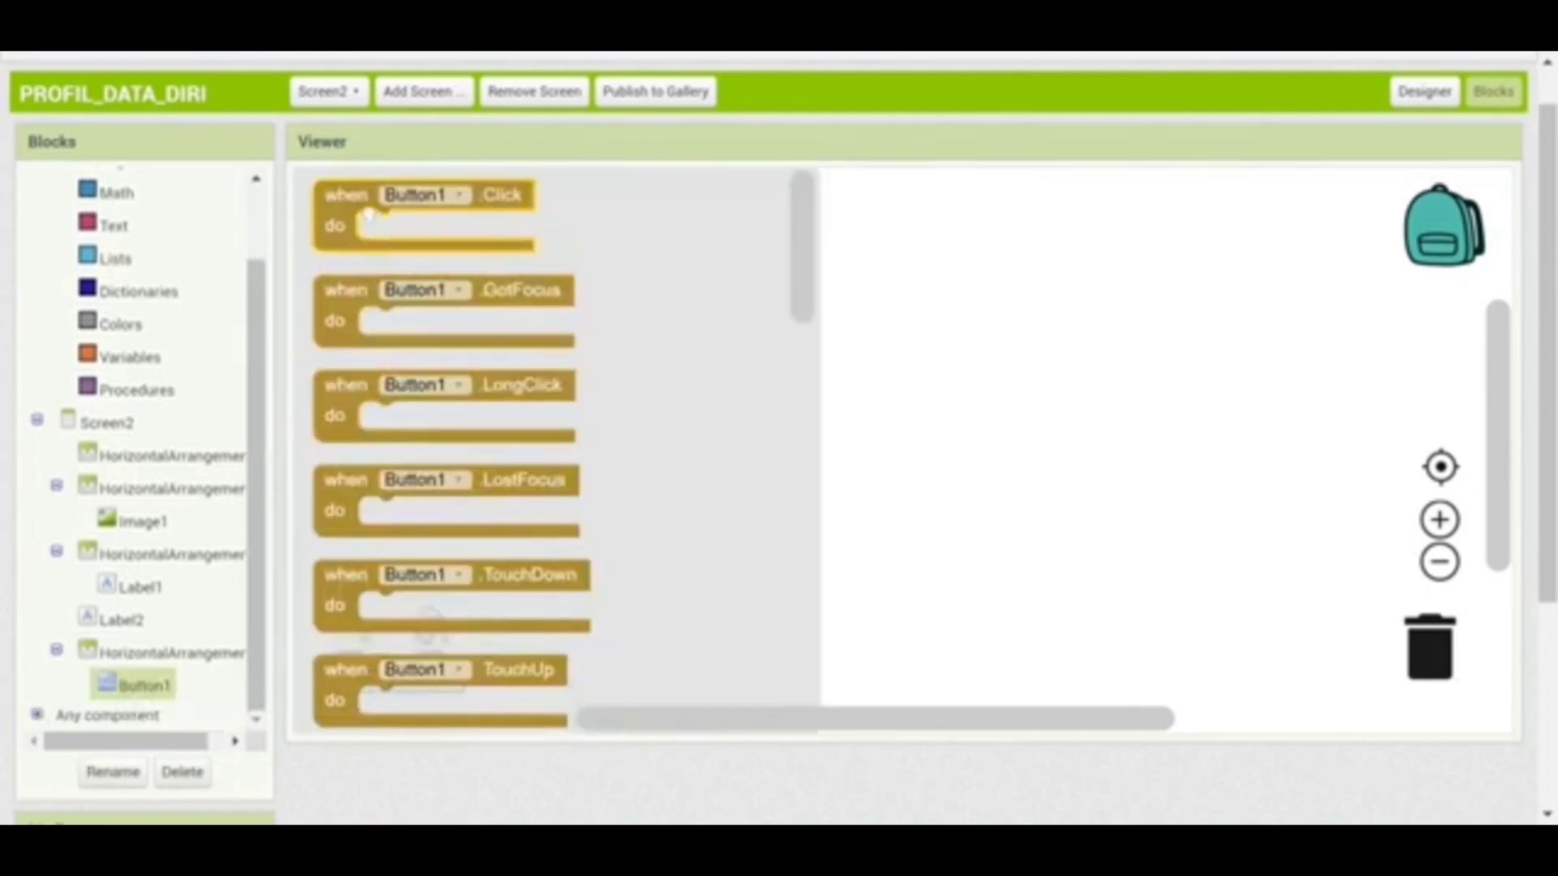
left_click_drag(368, 212, 869, 259)
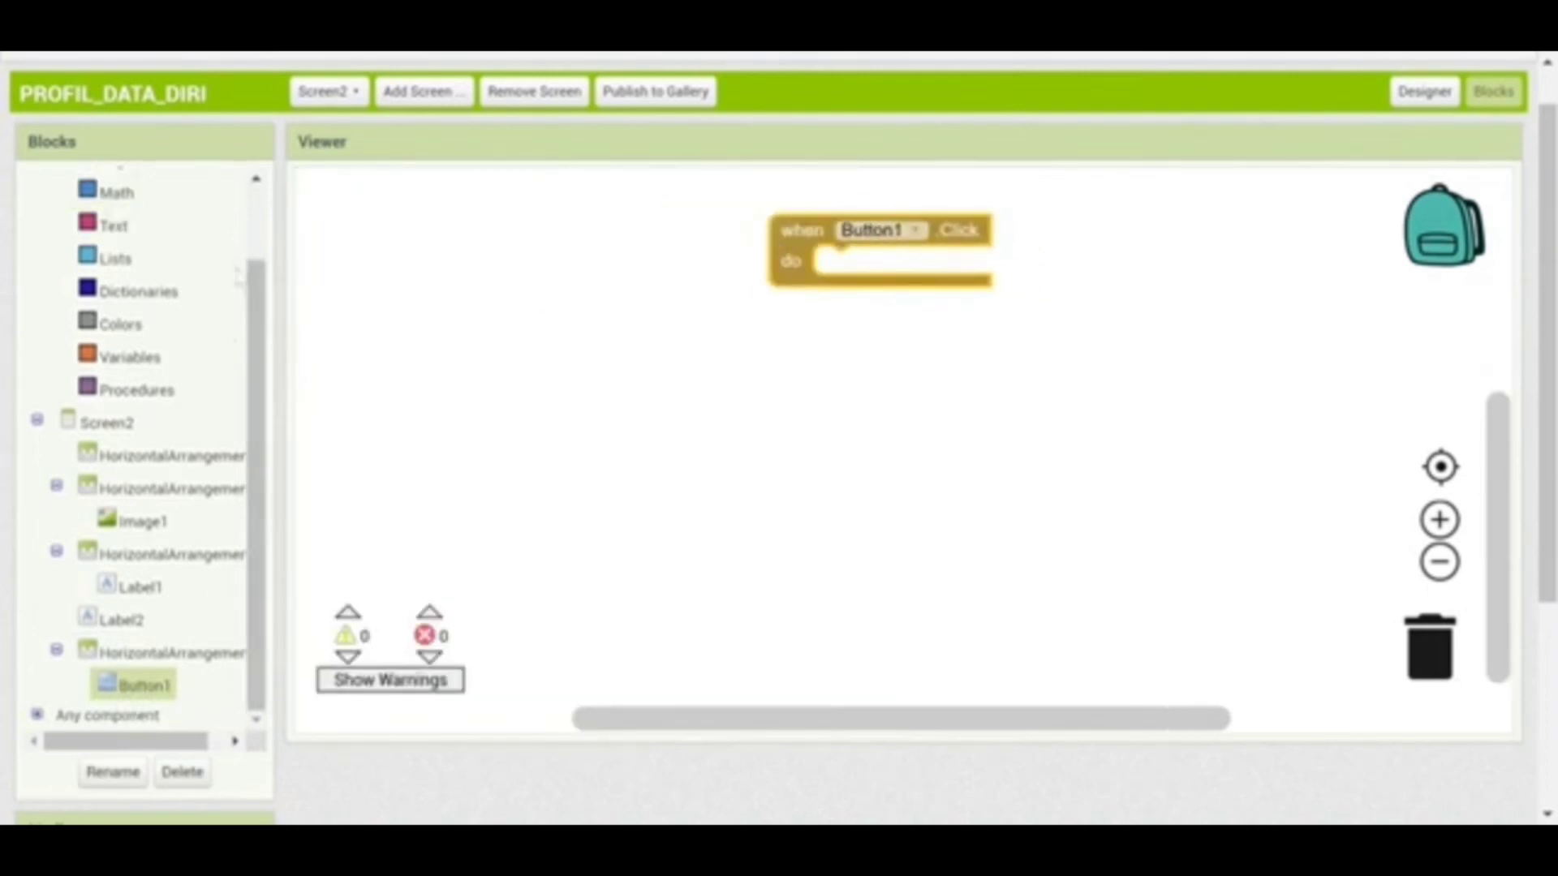
scroll(264, 304, "up", 2)
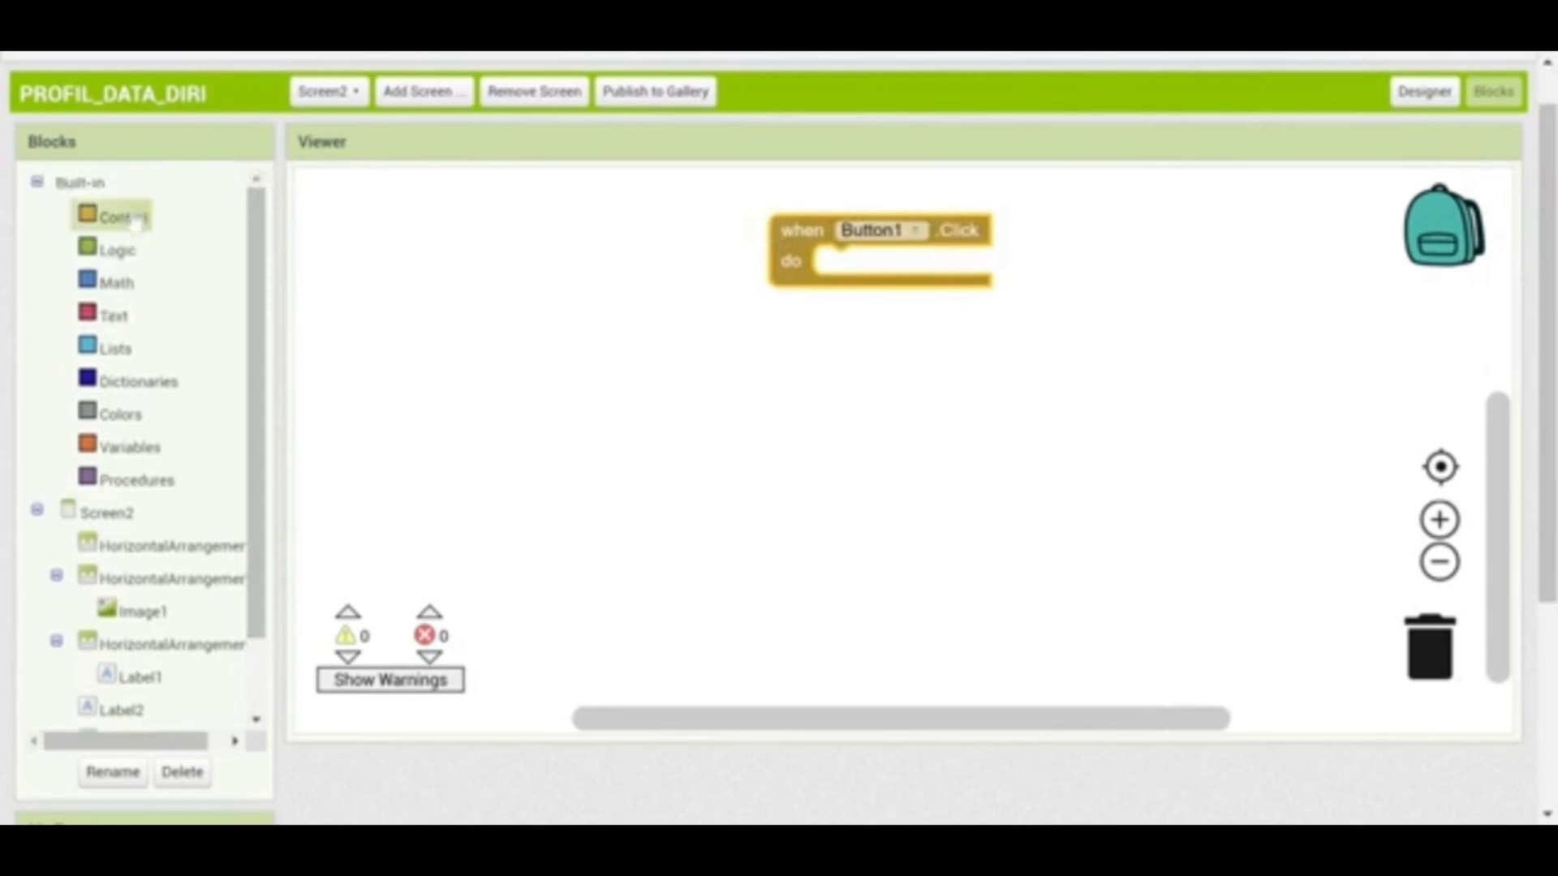
left_click(131, 219)
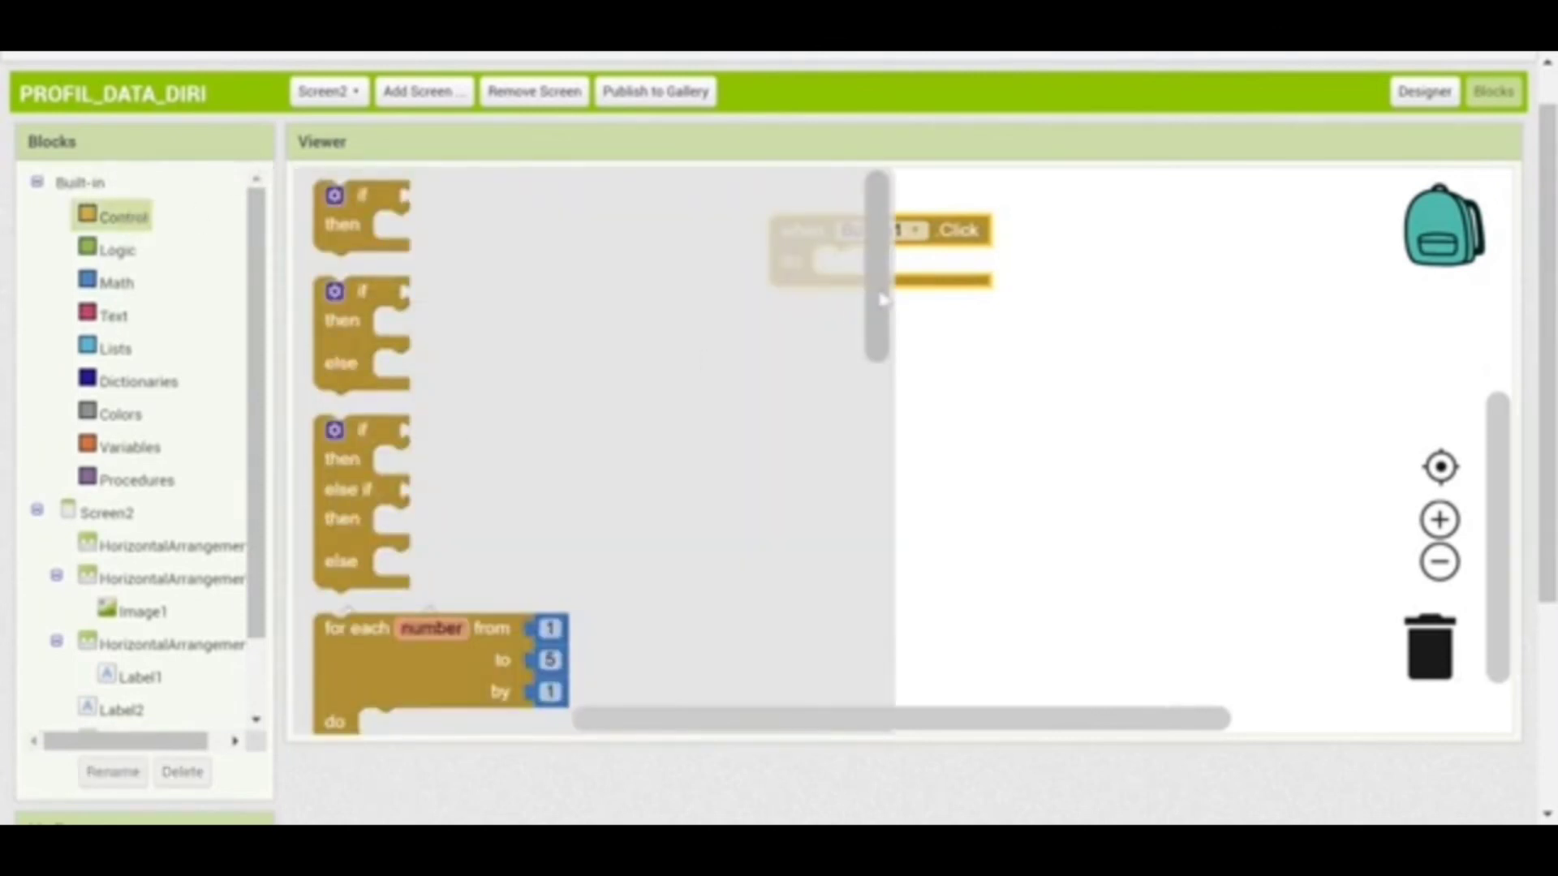
left_click_drag(880, 295, 884, 550)
scroll(884, 550, "down", 5)
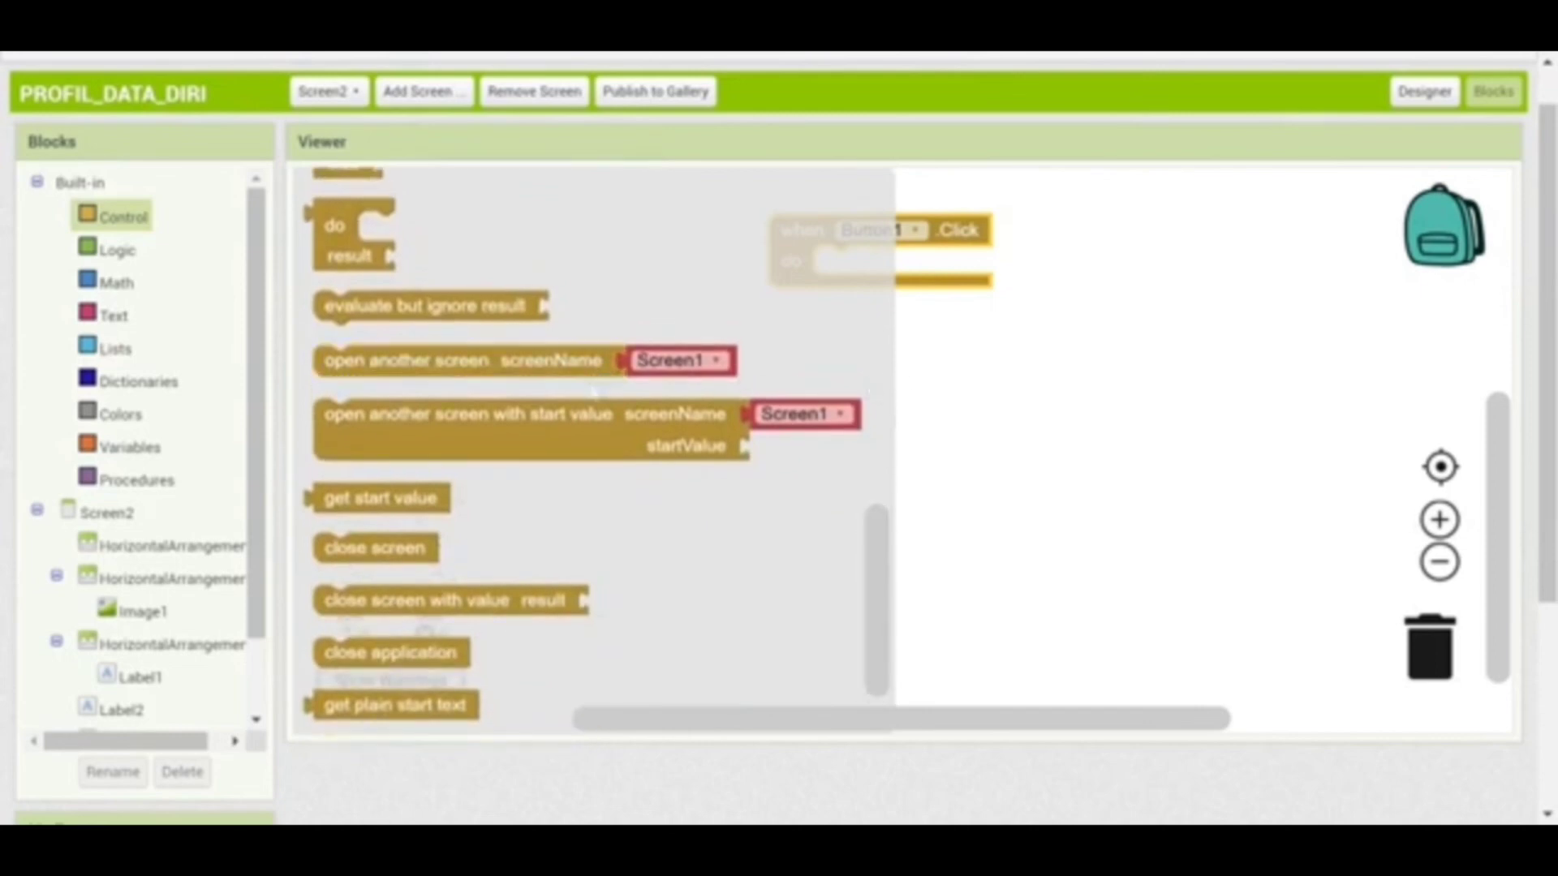
left_click_drag(637, 365, 1054, 268)
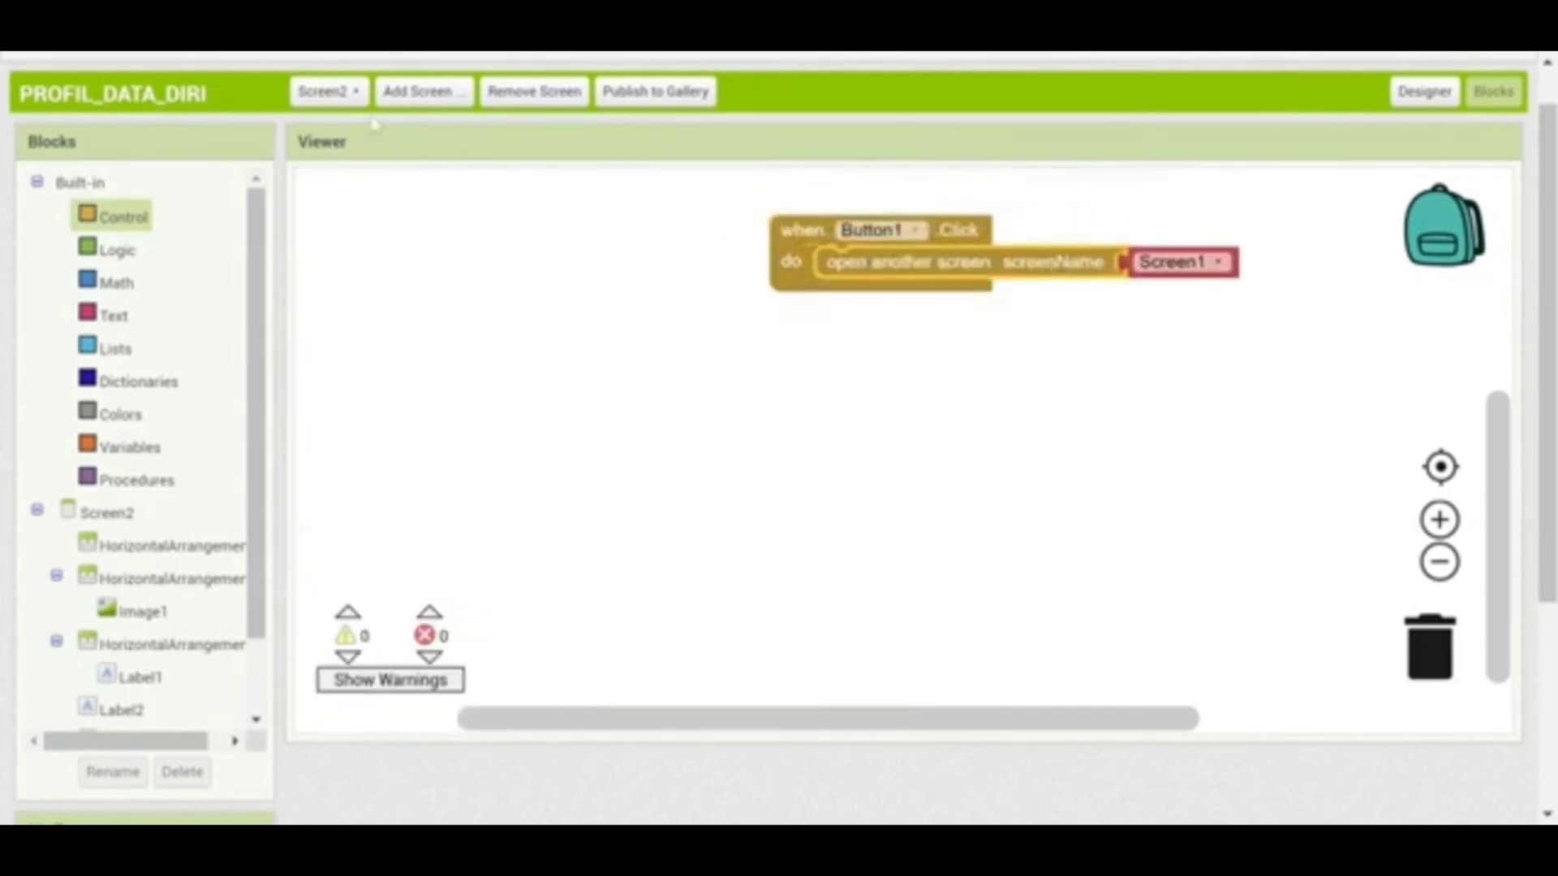
left_click(332, 91)
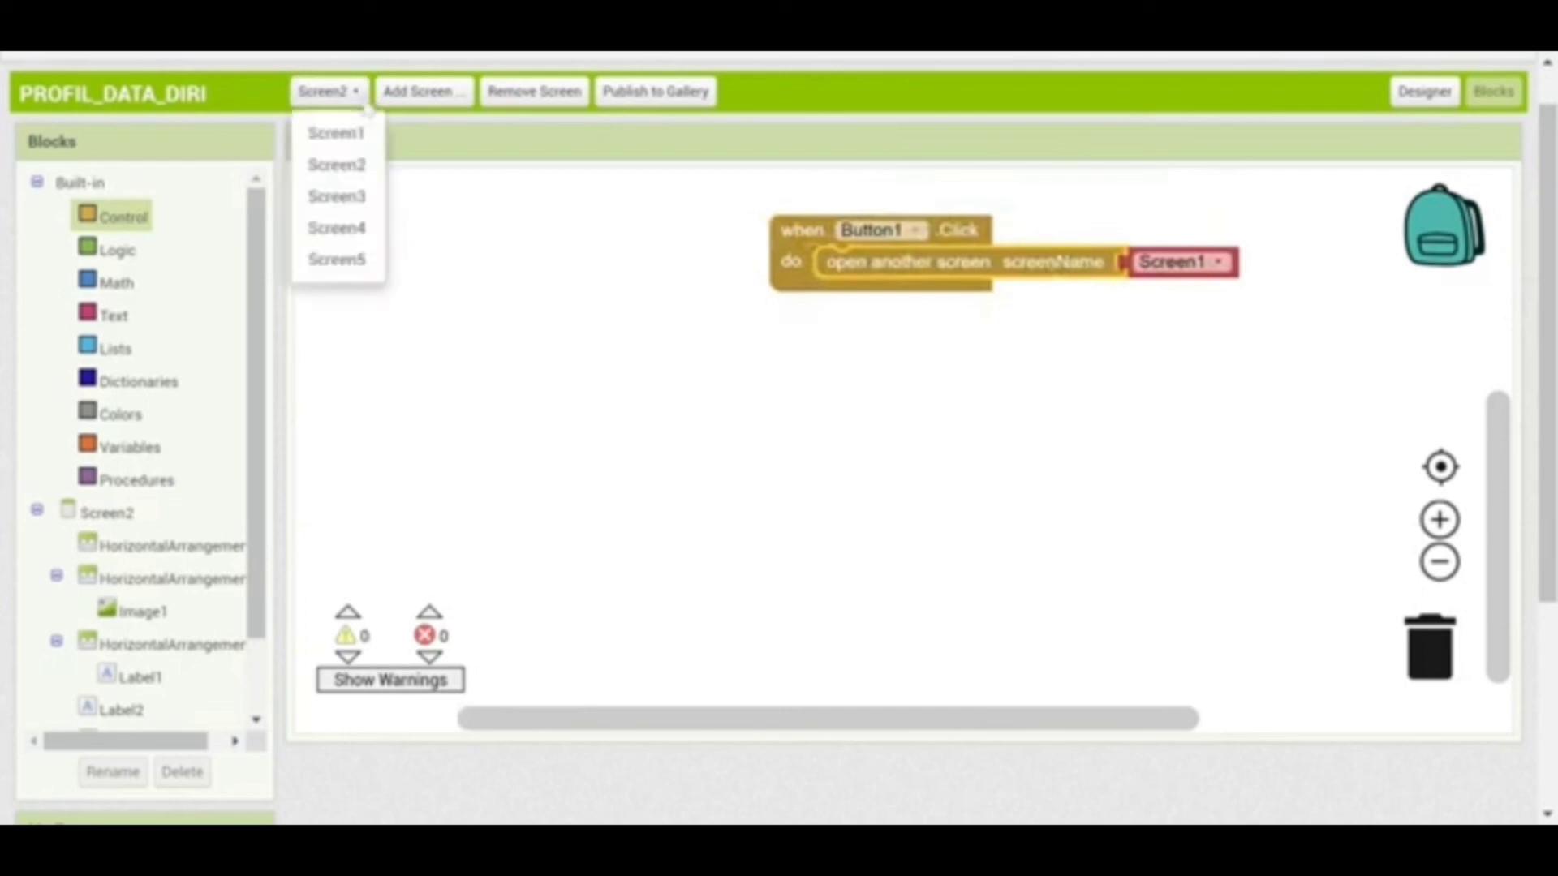
left_click(359, 199)
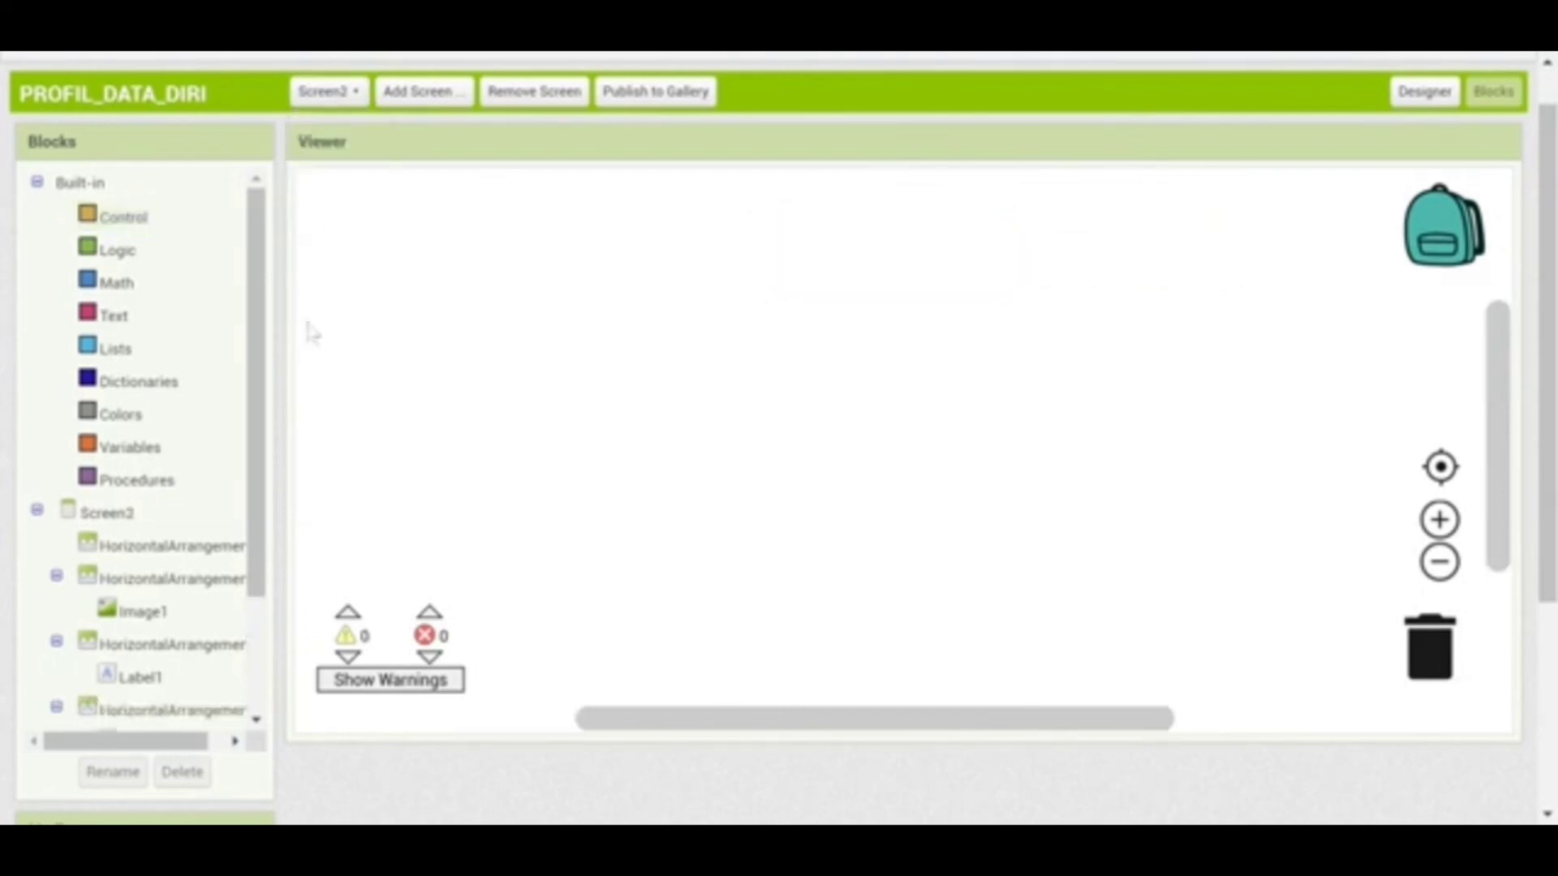
On Screen3, add a Button1.Click handler containing open another screen for Screen1
scroll(265, 486, "down", 2)
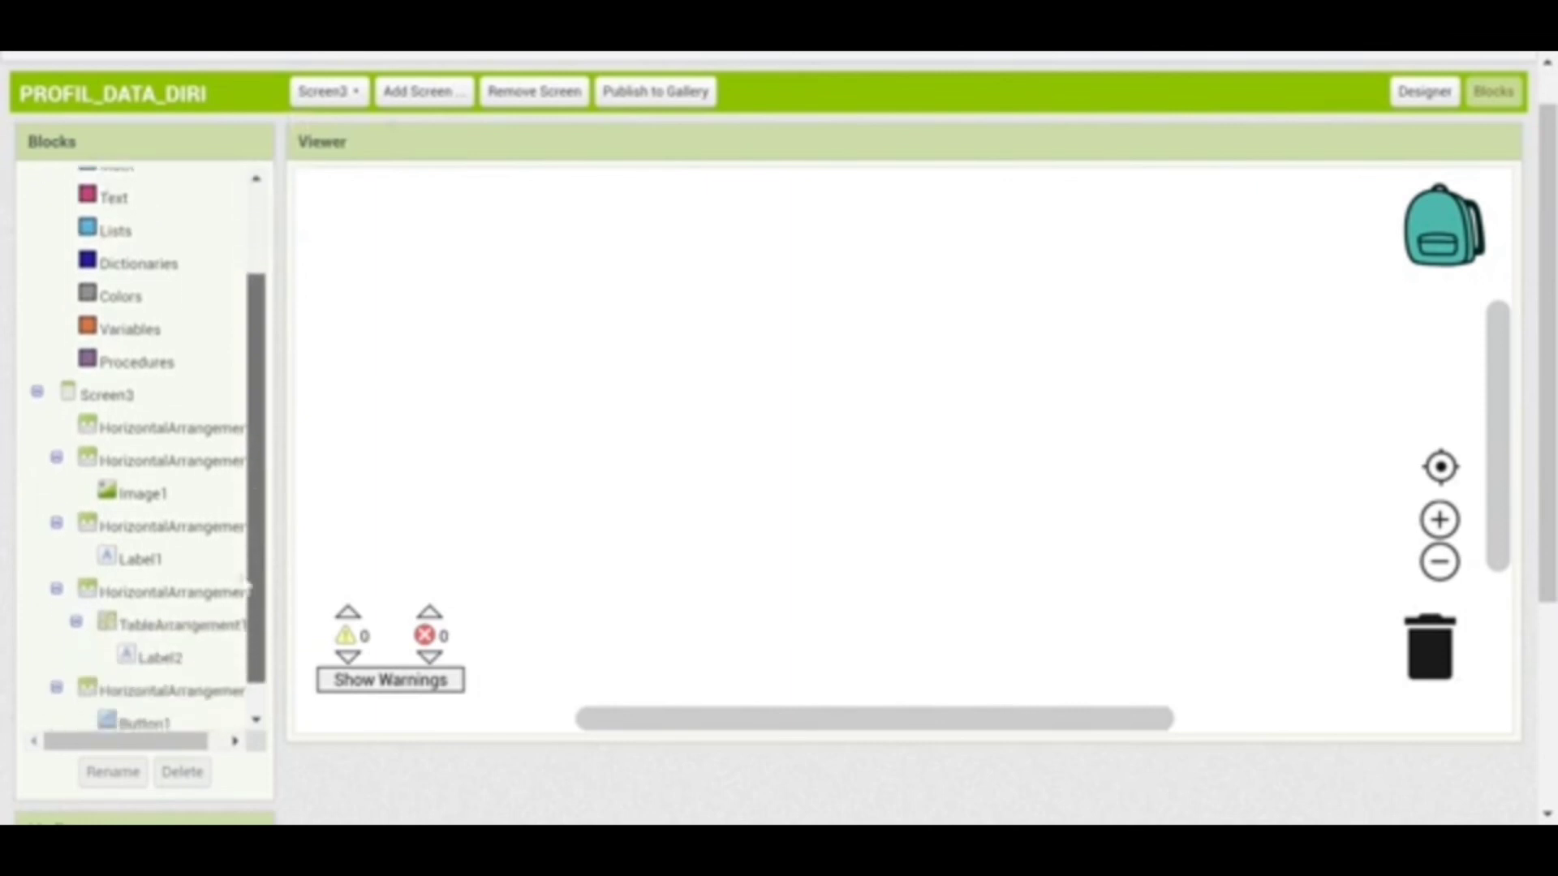
left_click(142, 686)
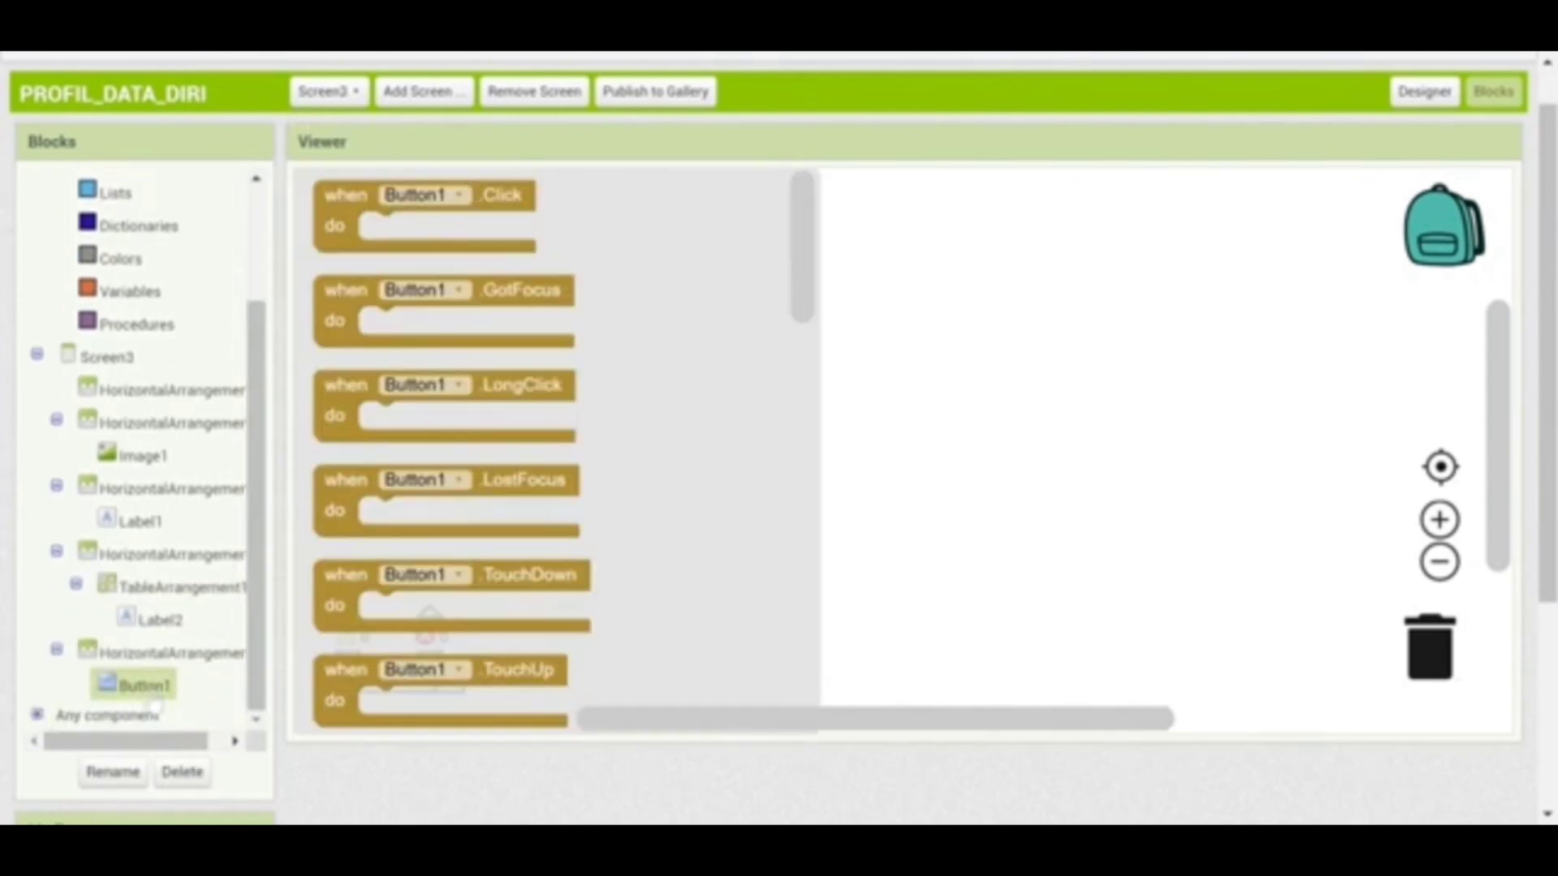
left_click_drag(355, 195, 776, 220)
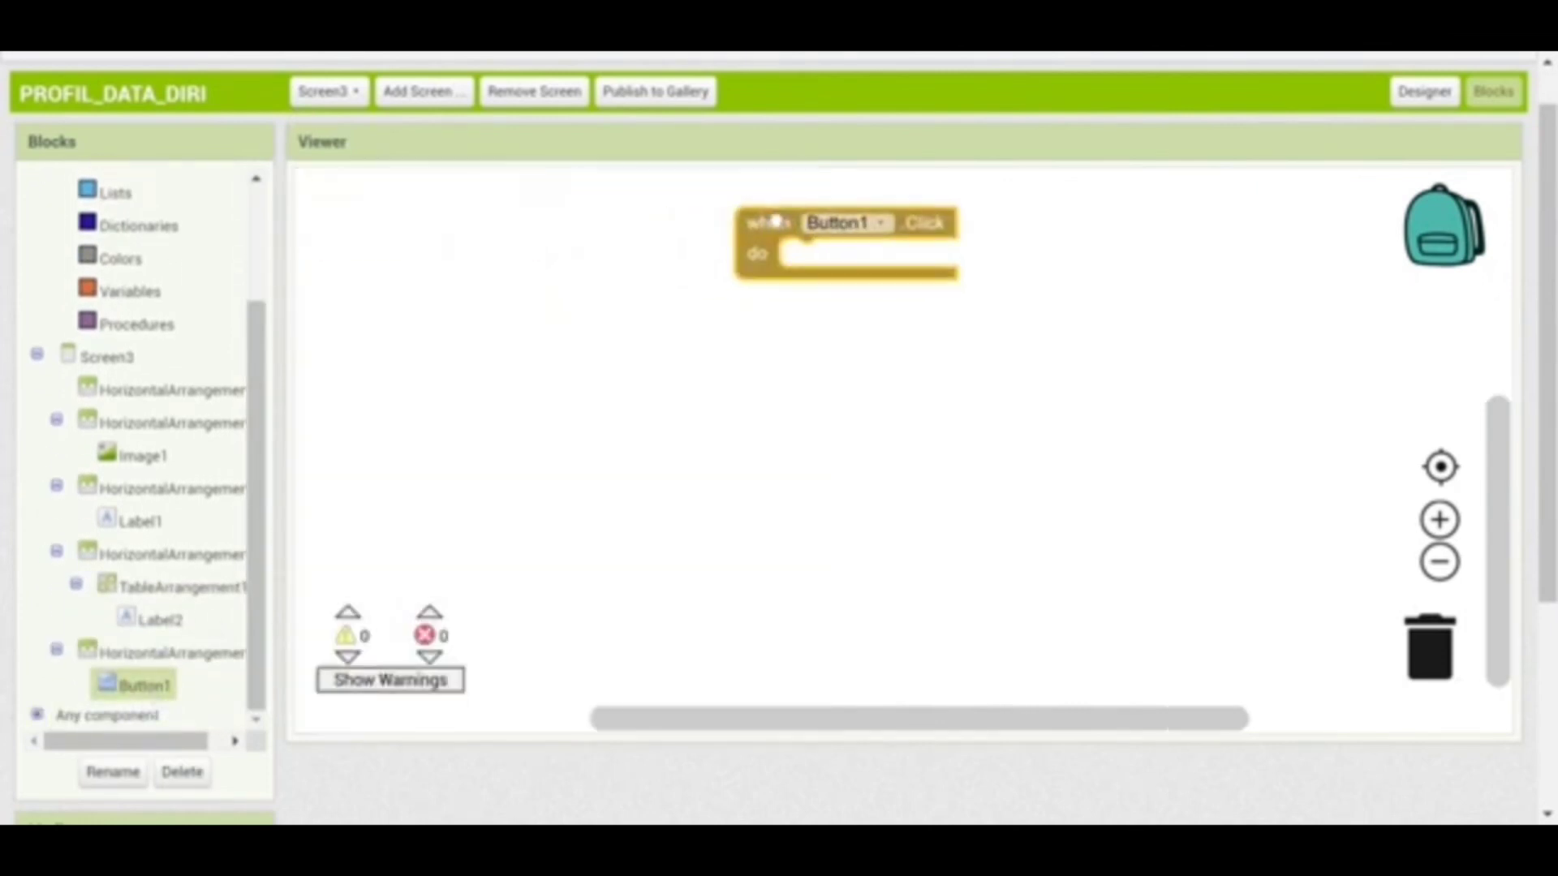
scroll(162, 365, "up", 3)
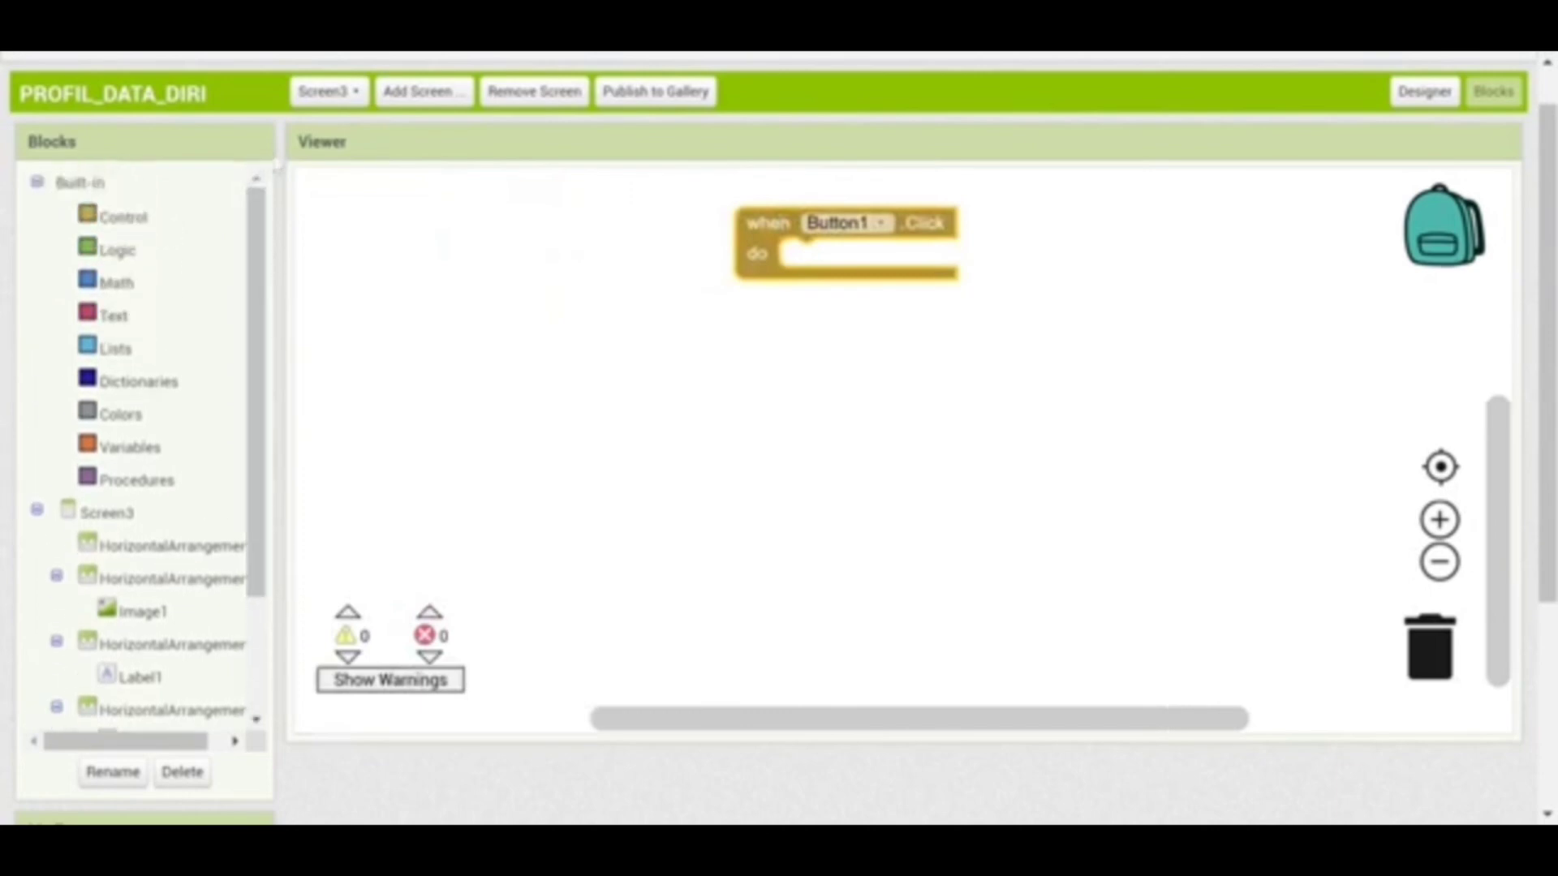
left_click_drag(124, 216, 577, 514)
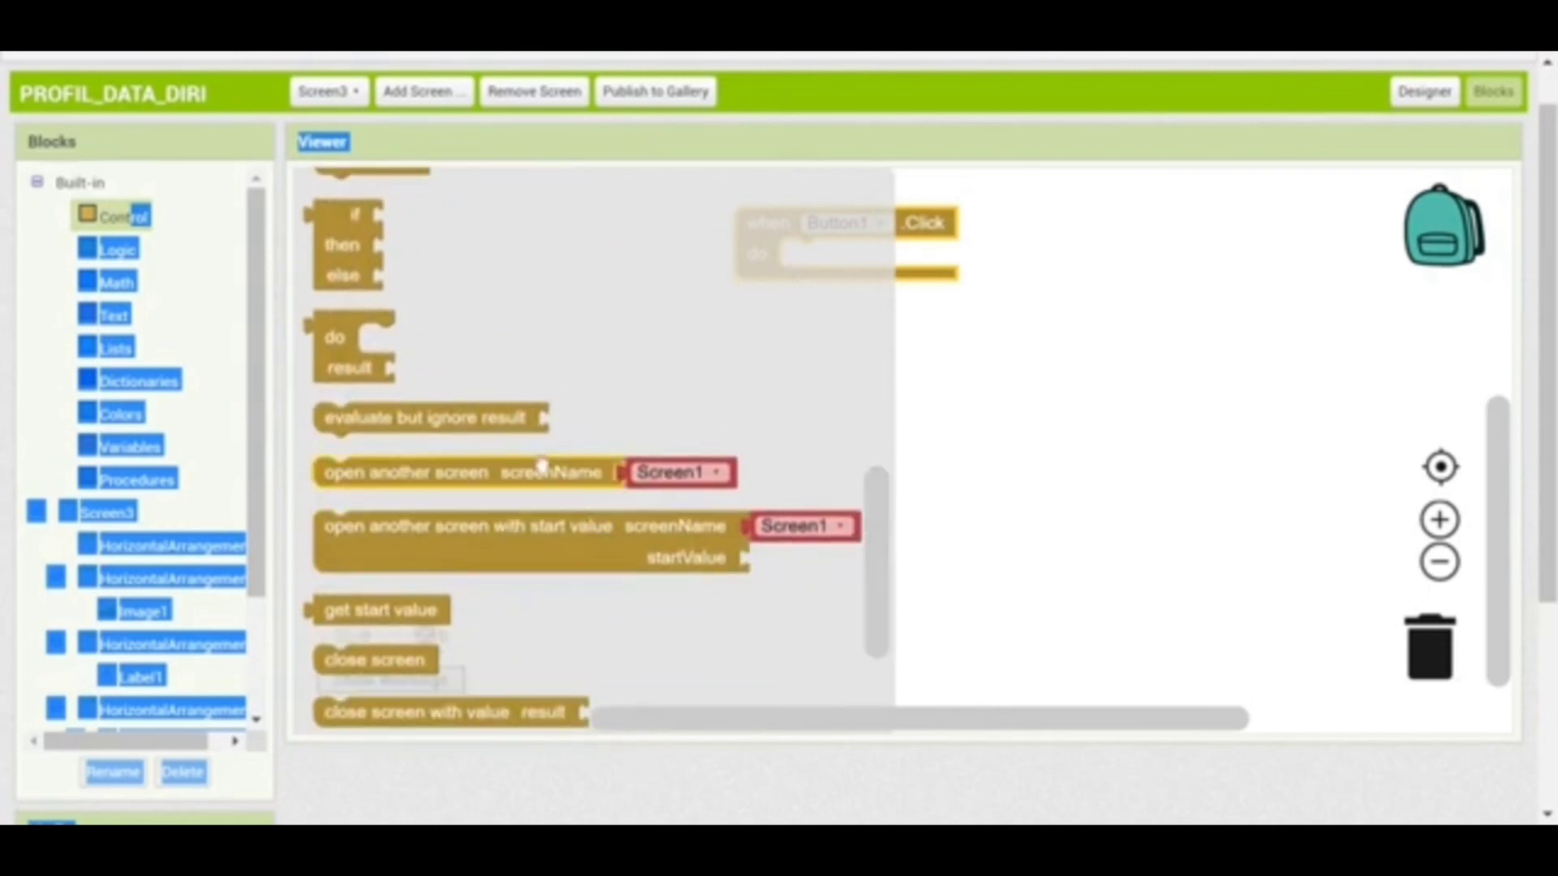
left_click_drag(389, 479, 852, 266)
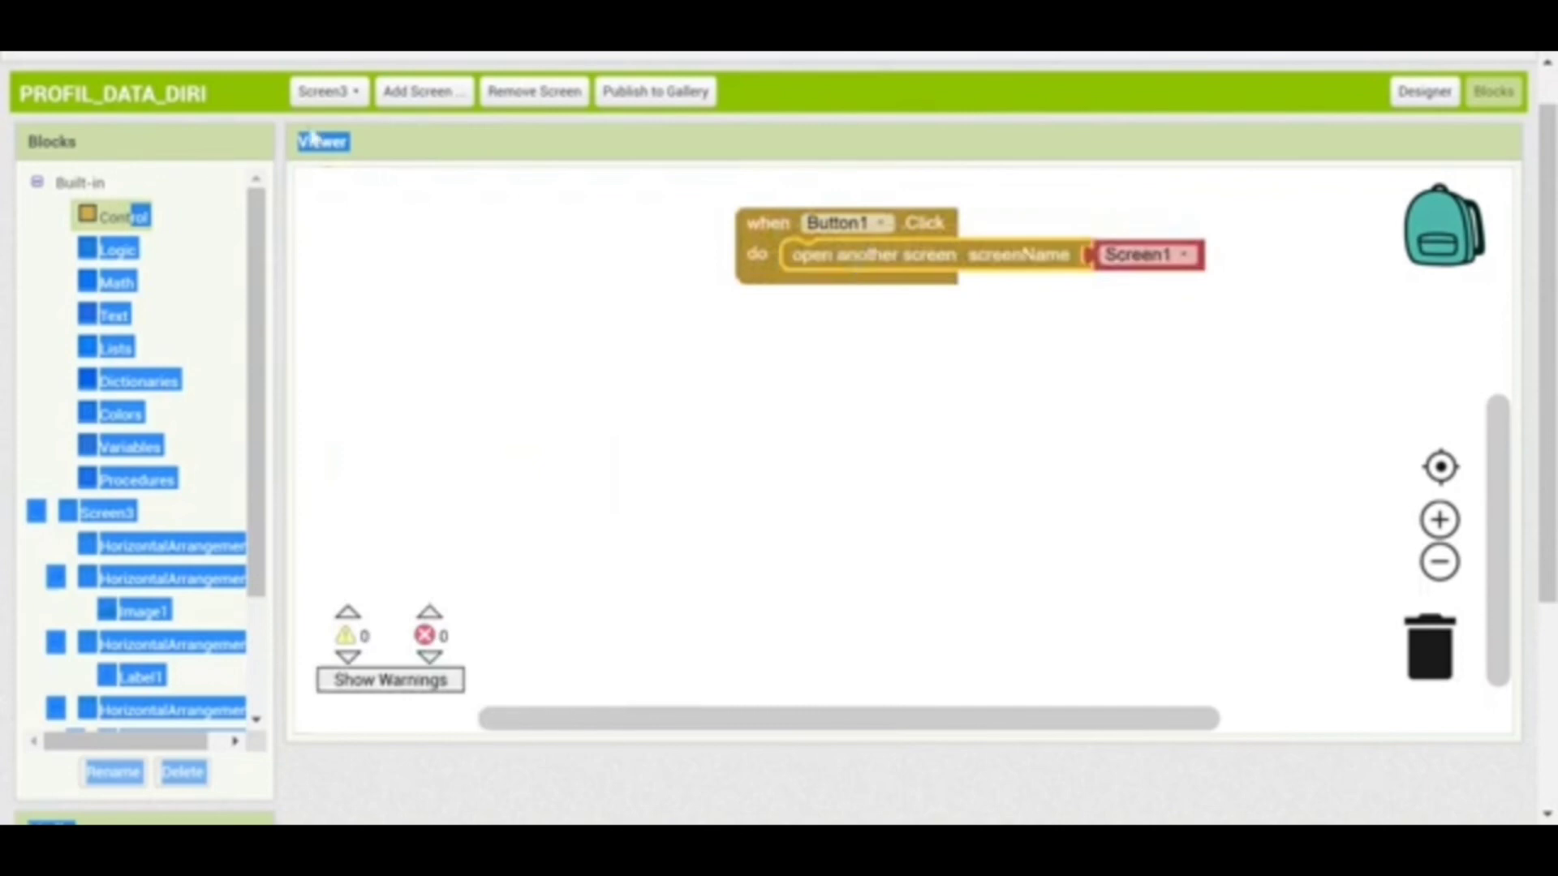
left_click(357, 94)
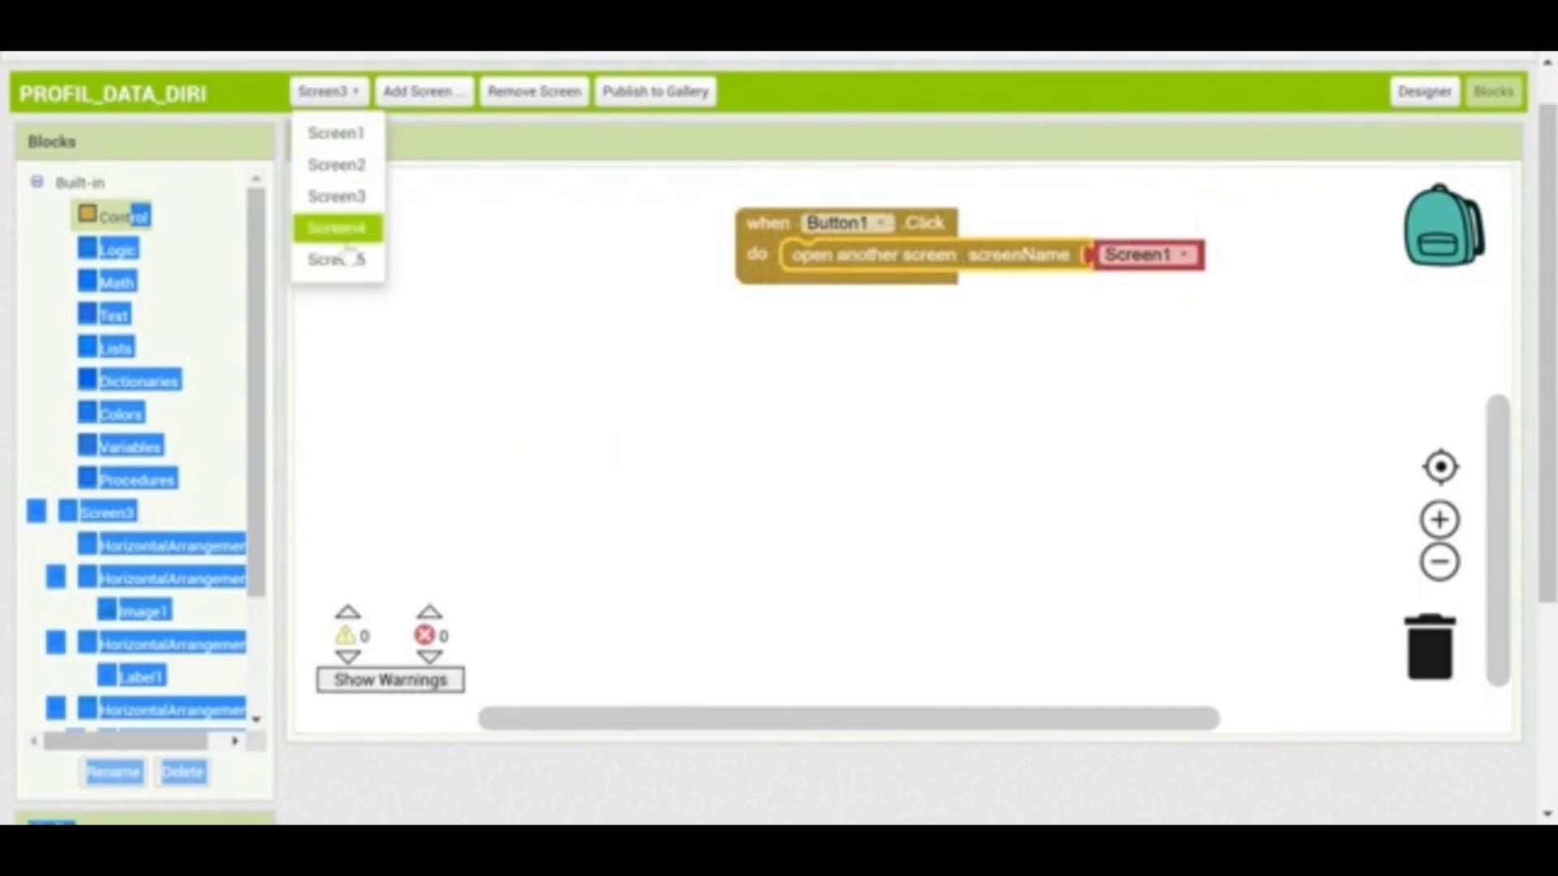
On Screen4, add a Button1.Click handler whose open another screen block targets Screen1
left_click(339, 228)
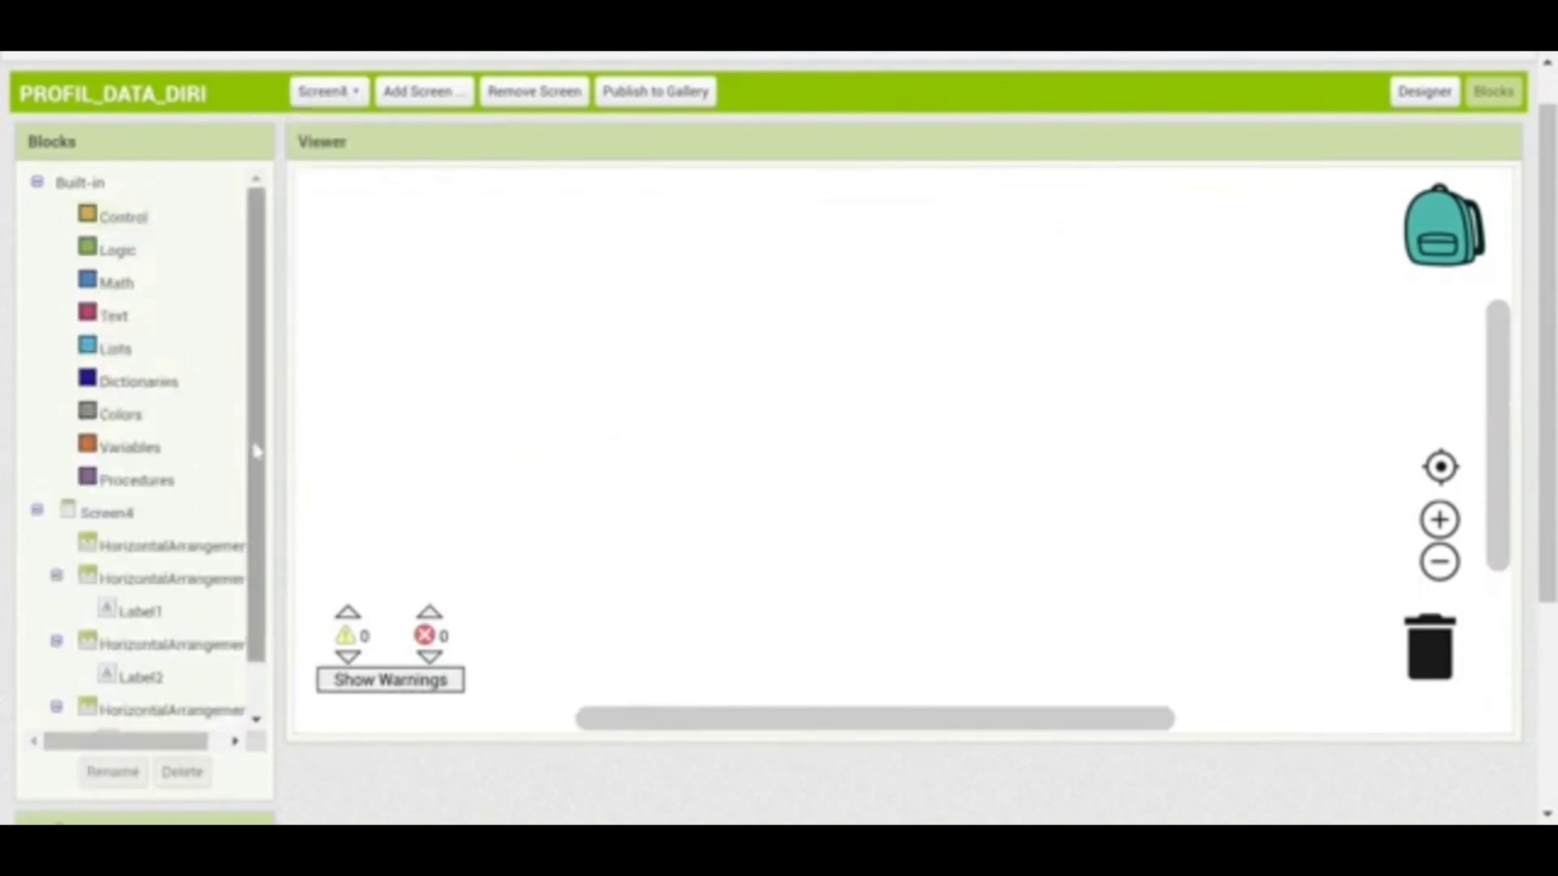
scroll(257, 452, "down", 2)
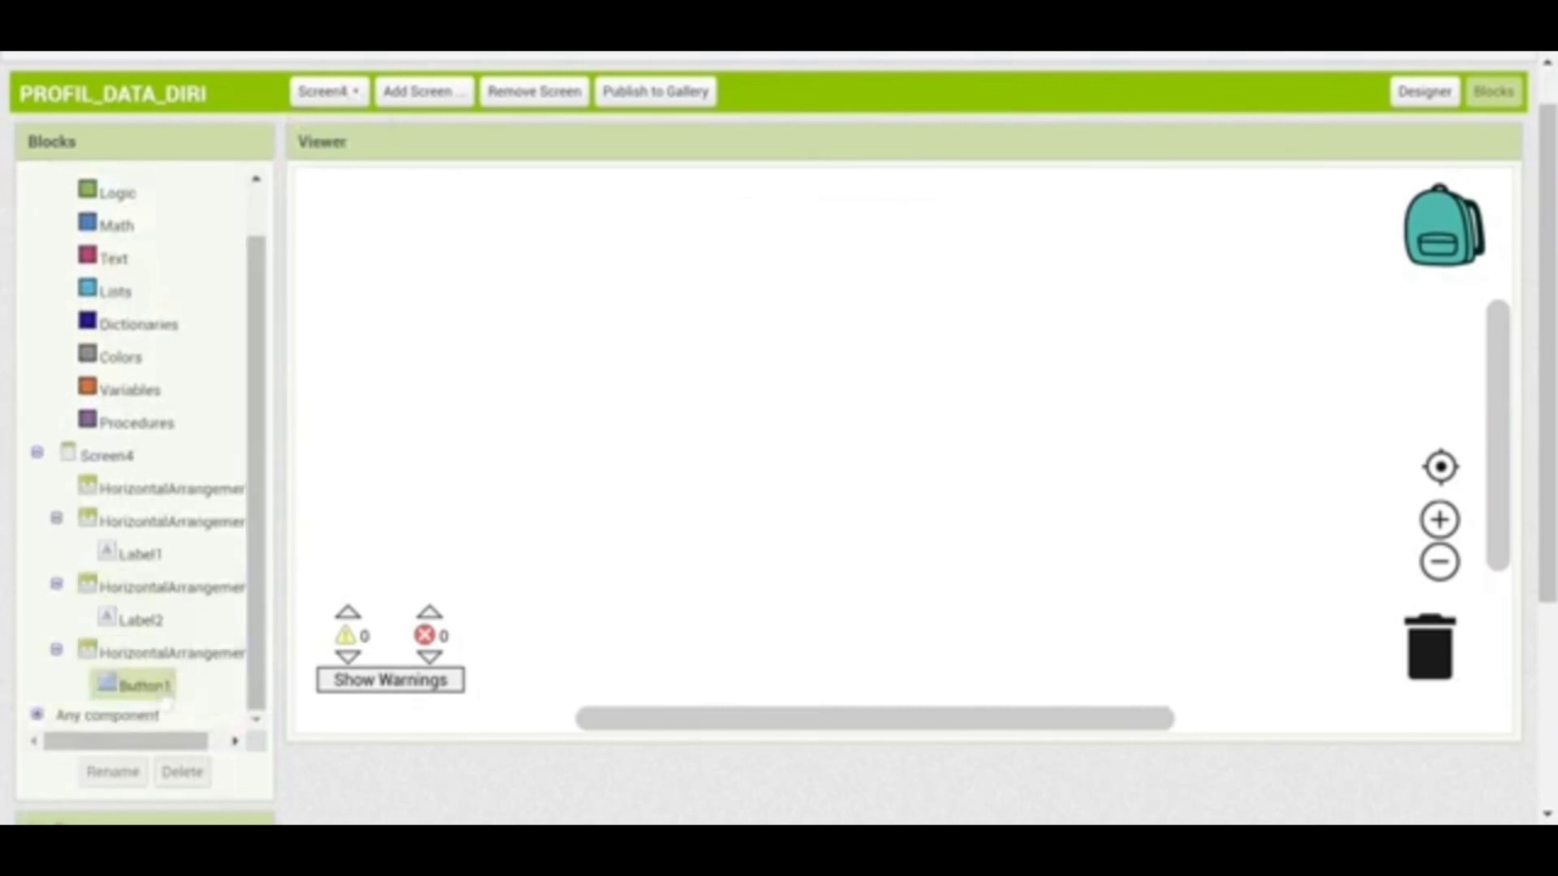
left_click(150, 686)
left_click(348, 191)
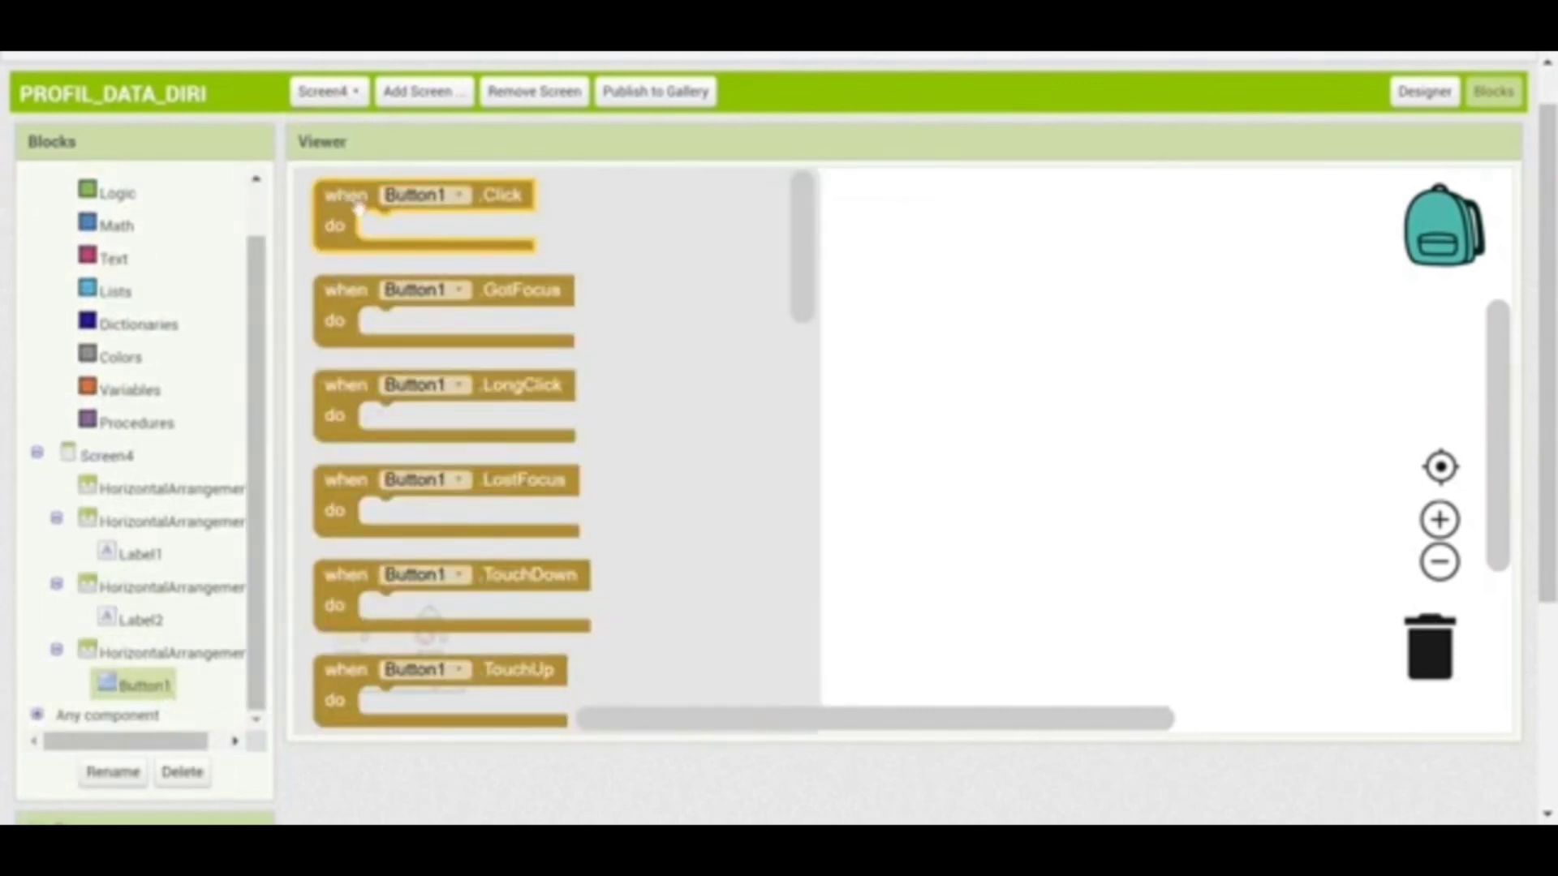
left_click_drag(358, 207, 762, 242)
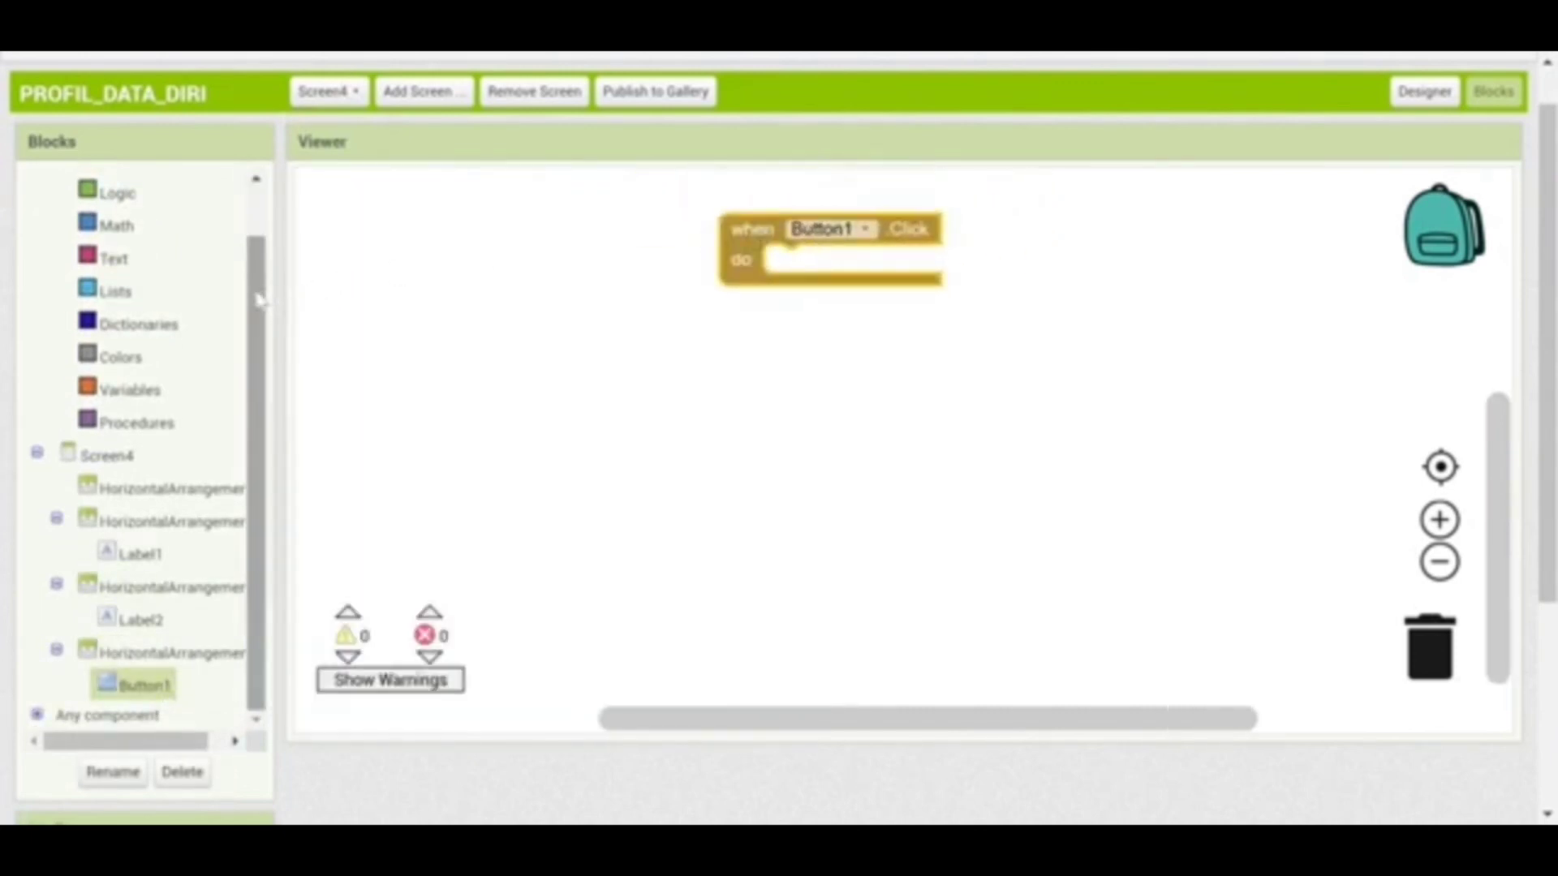
scroll(258, 301, "up", 2)
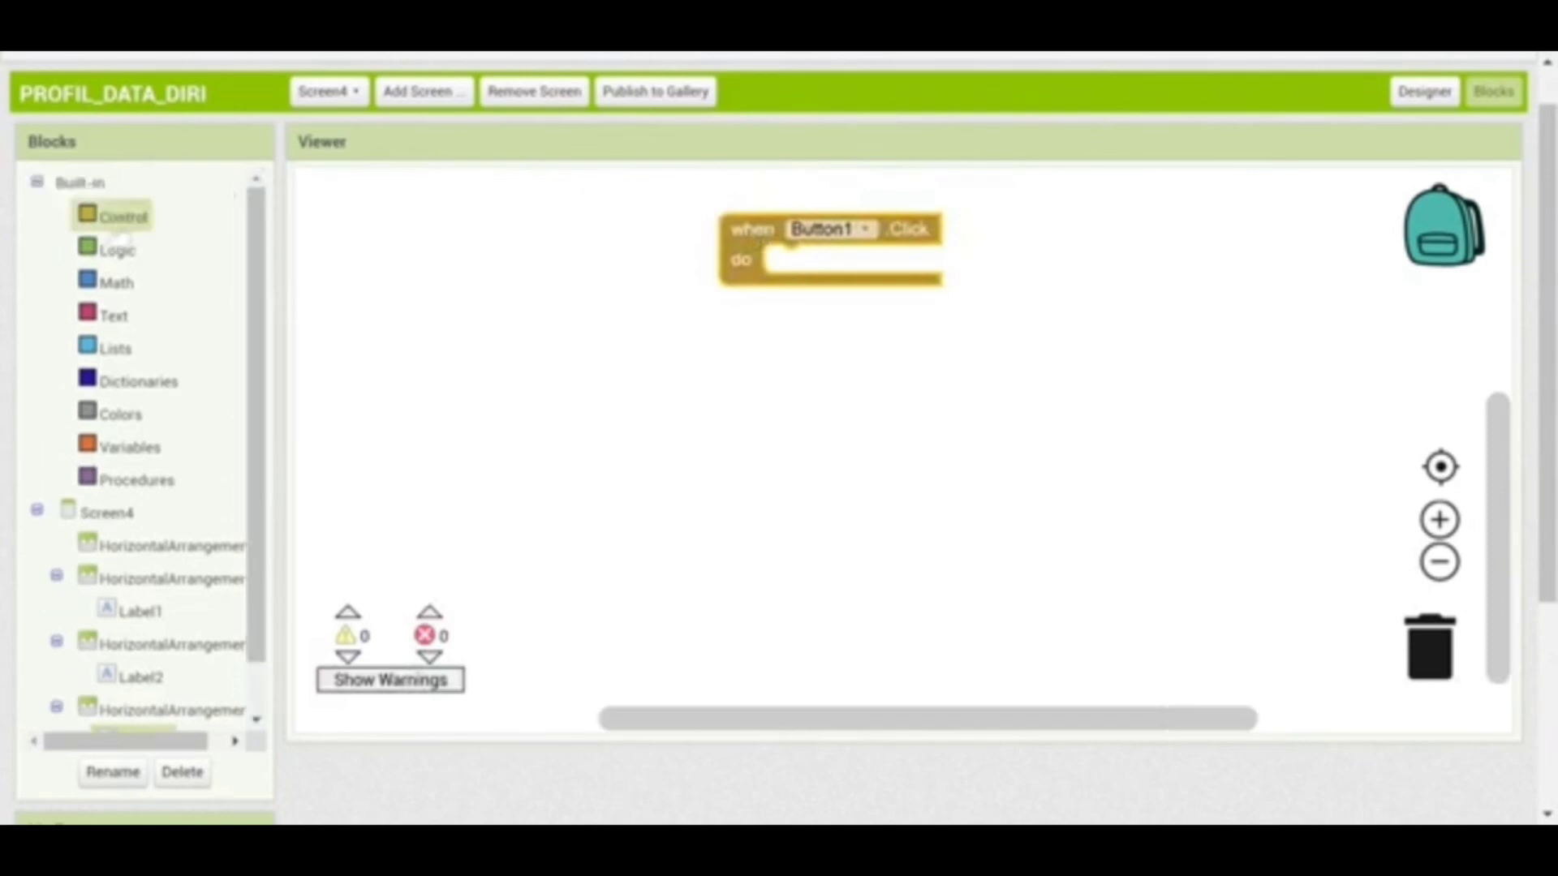
left_click(135, 219)
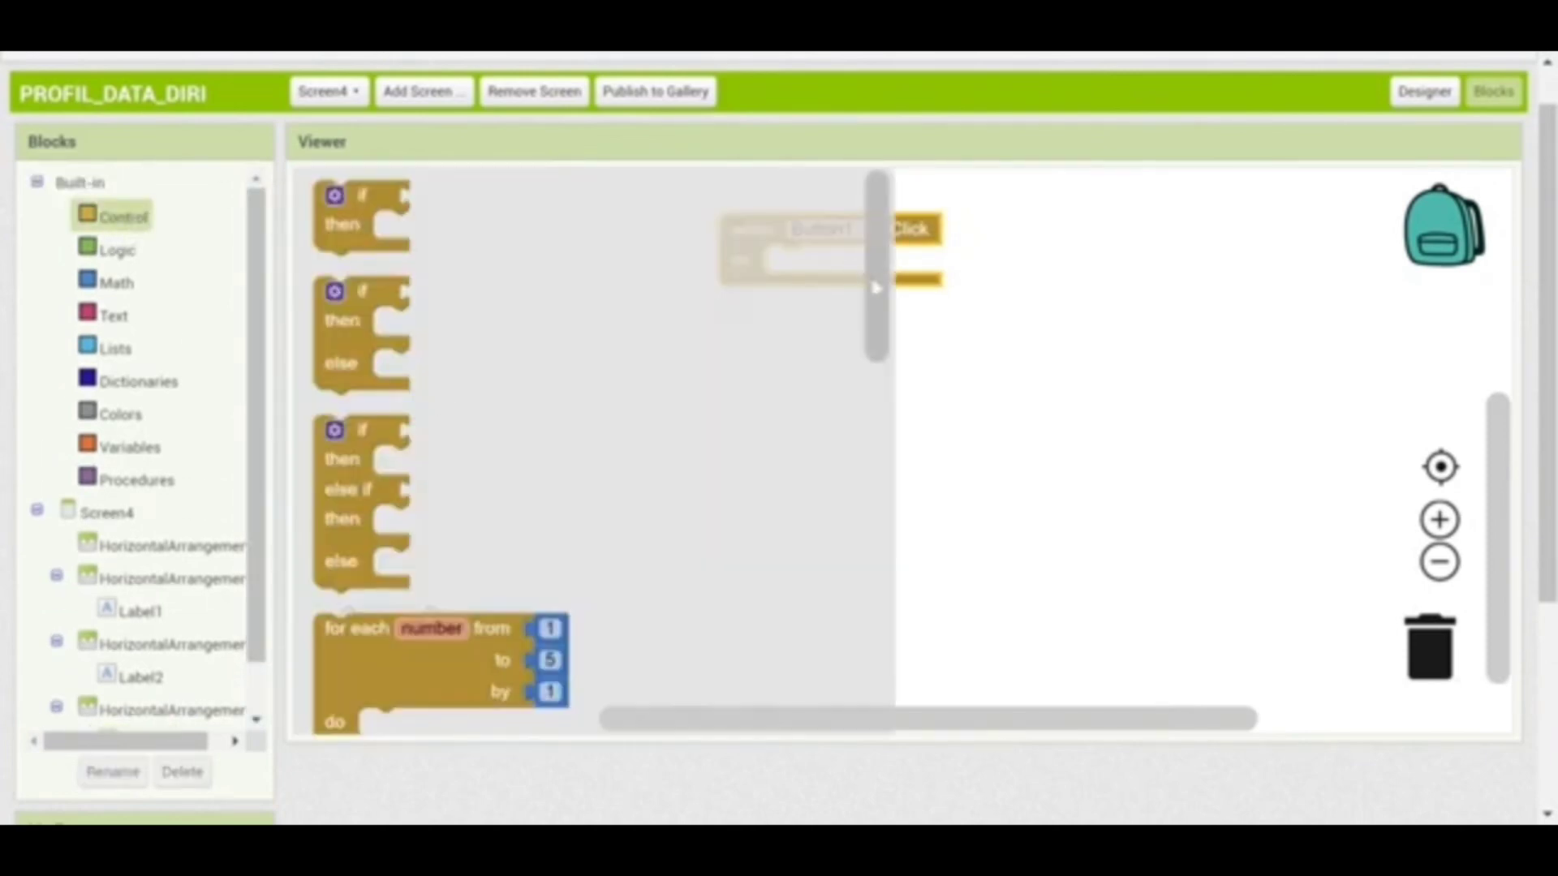
scroll(714, 552, "down", 10)
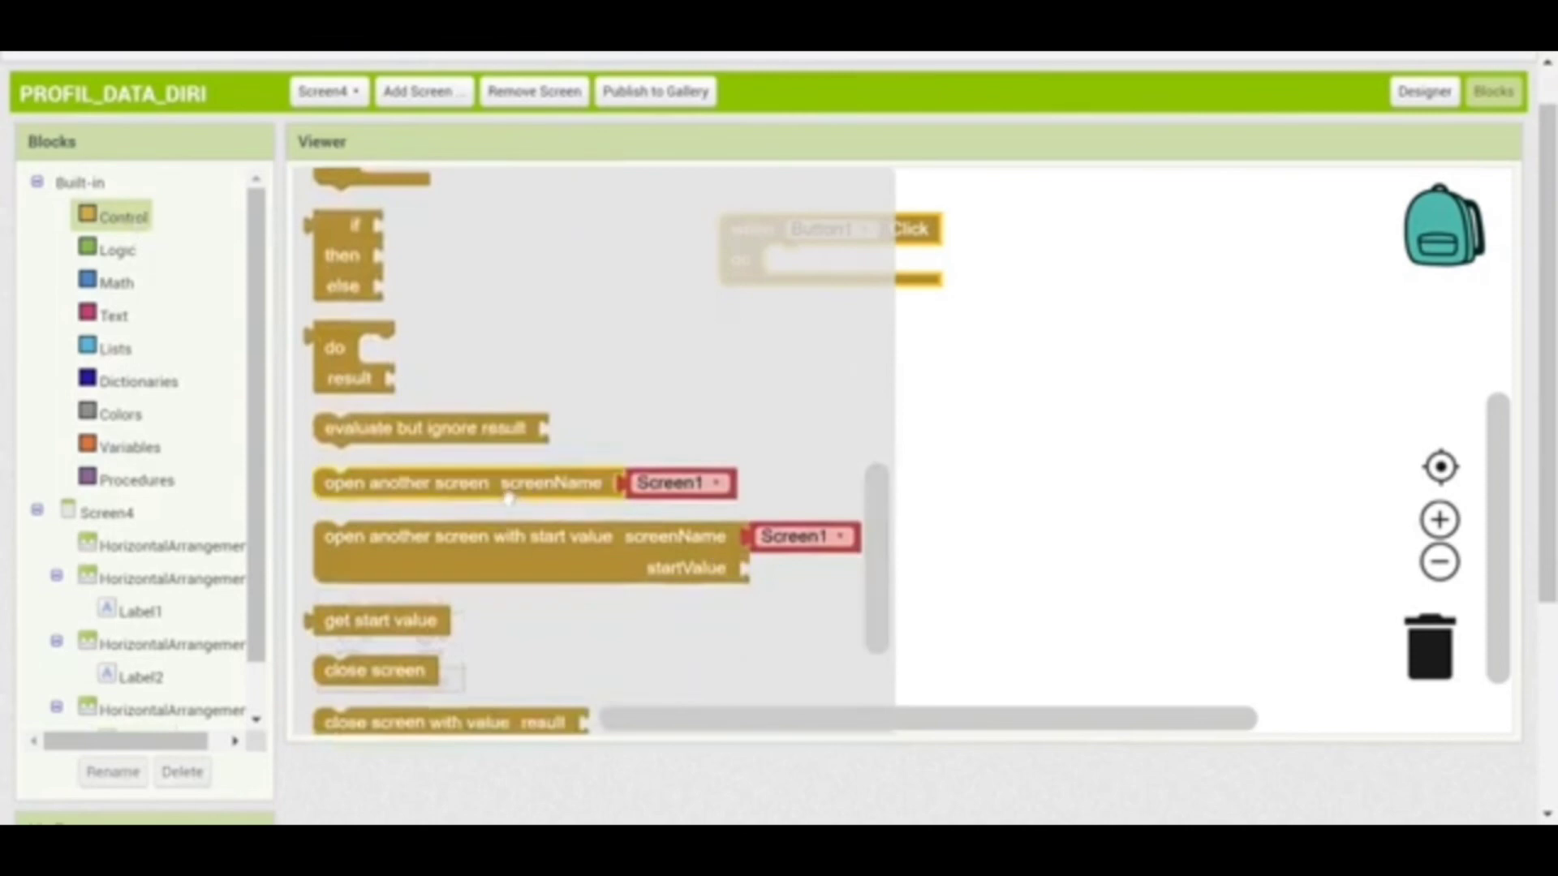
left_click_drag(513, 486, 945, 273)
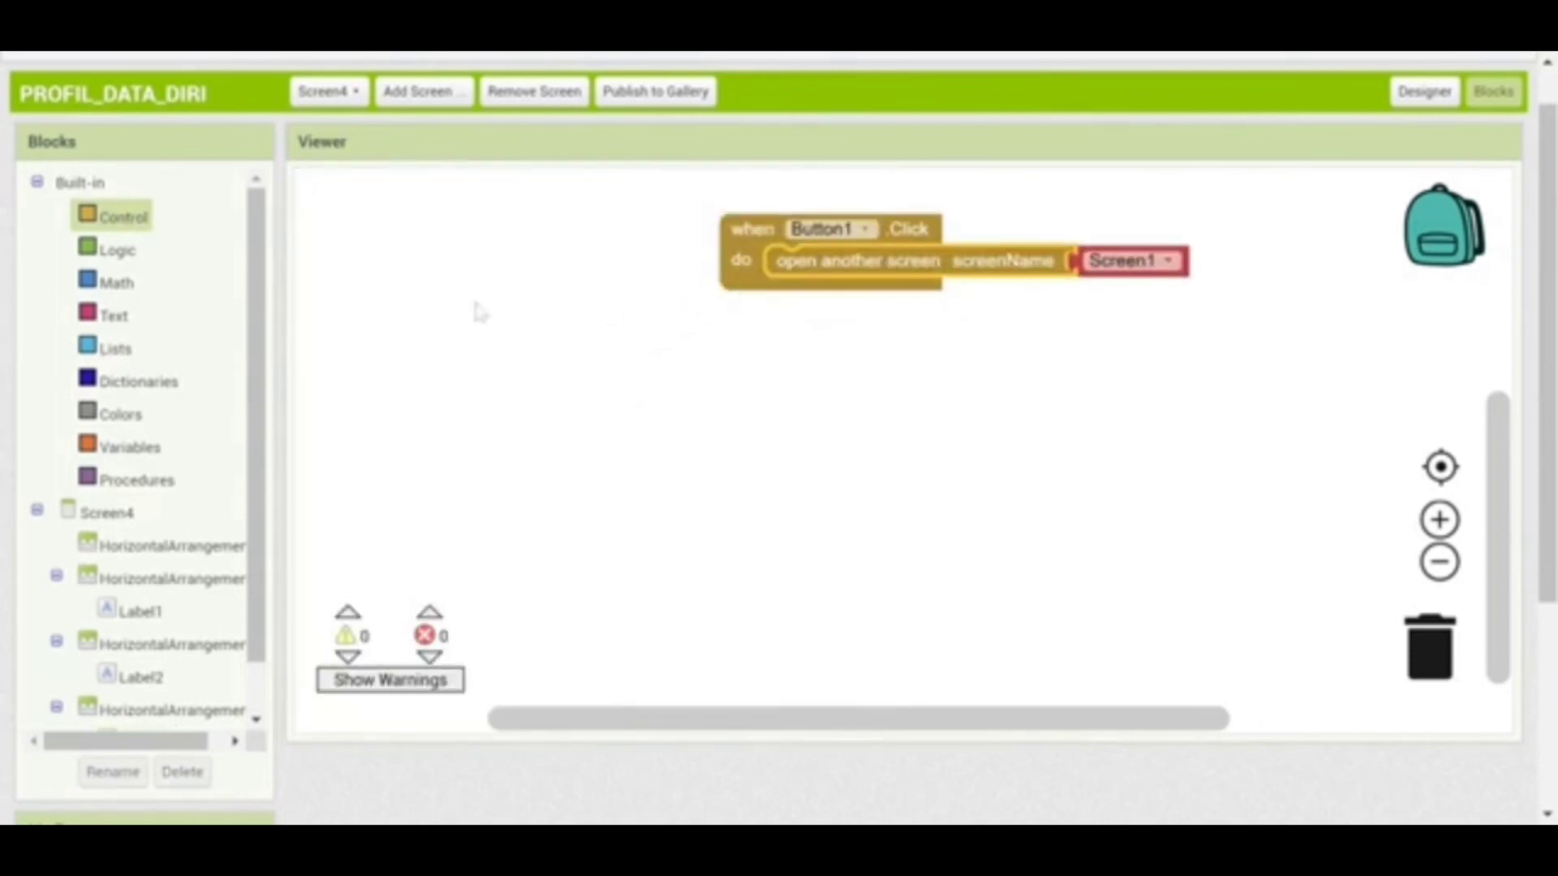
left_click(357, 92)
On Screen5, make Button1.Click open Screen1, then return to the Designer
left_click(361, 258)
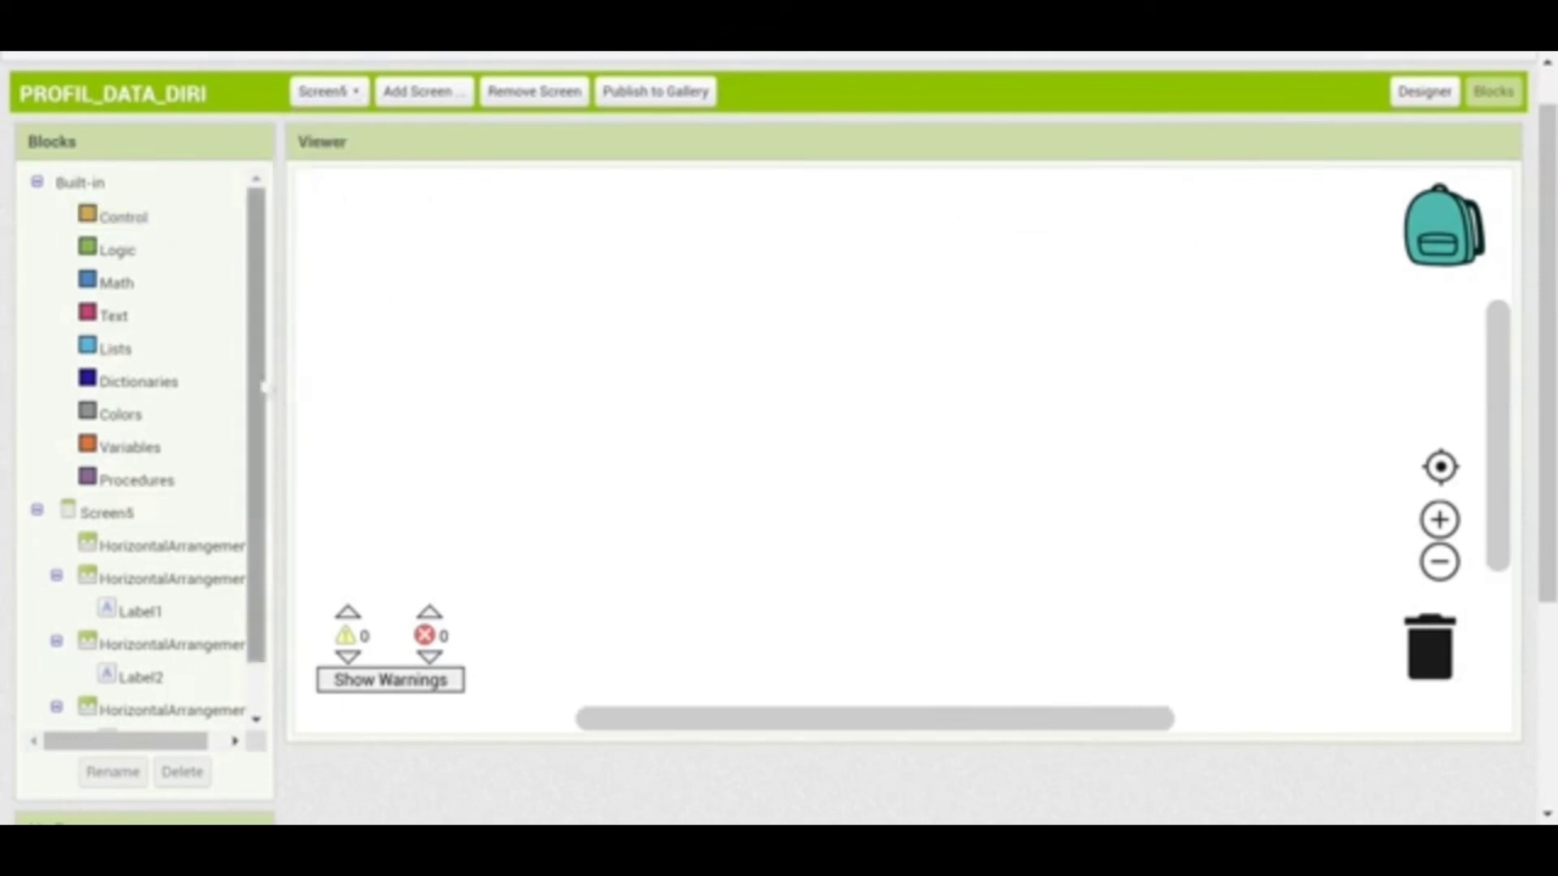
scroll(259, 558, "down", 2)
left_click(137, 685)
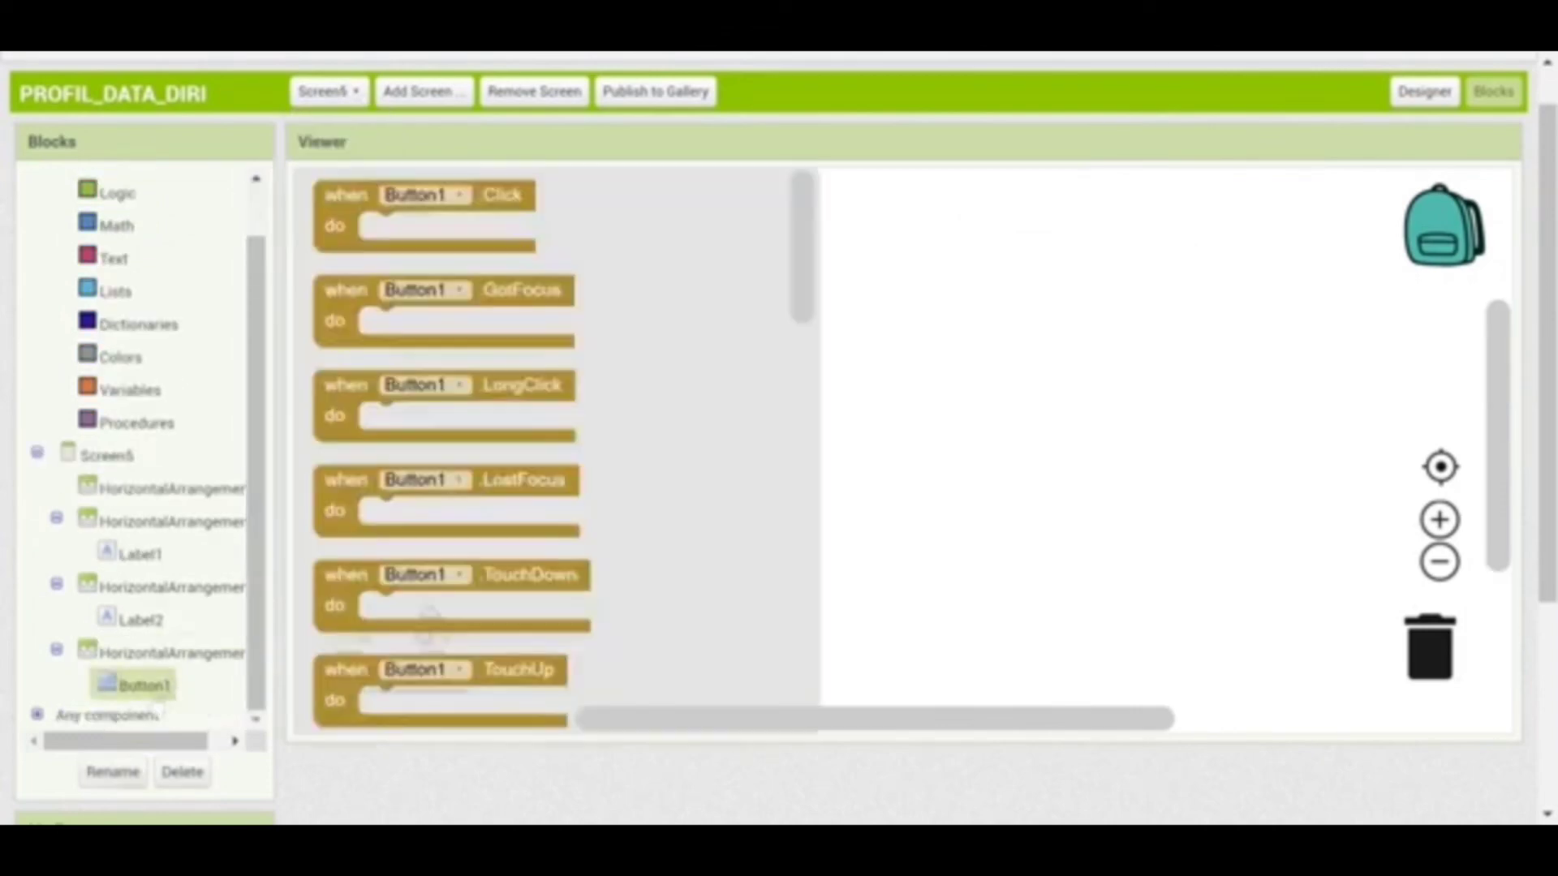
left_click_drag(352, 221, 721, 249)
scroll(259, 300, "up", 2)
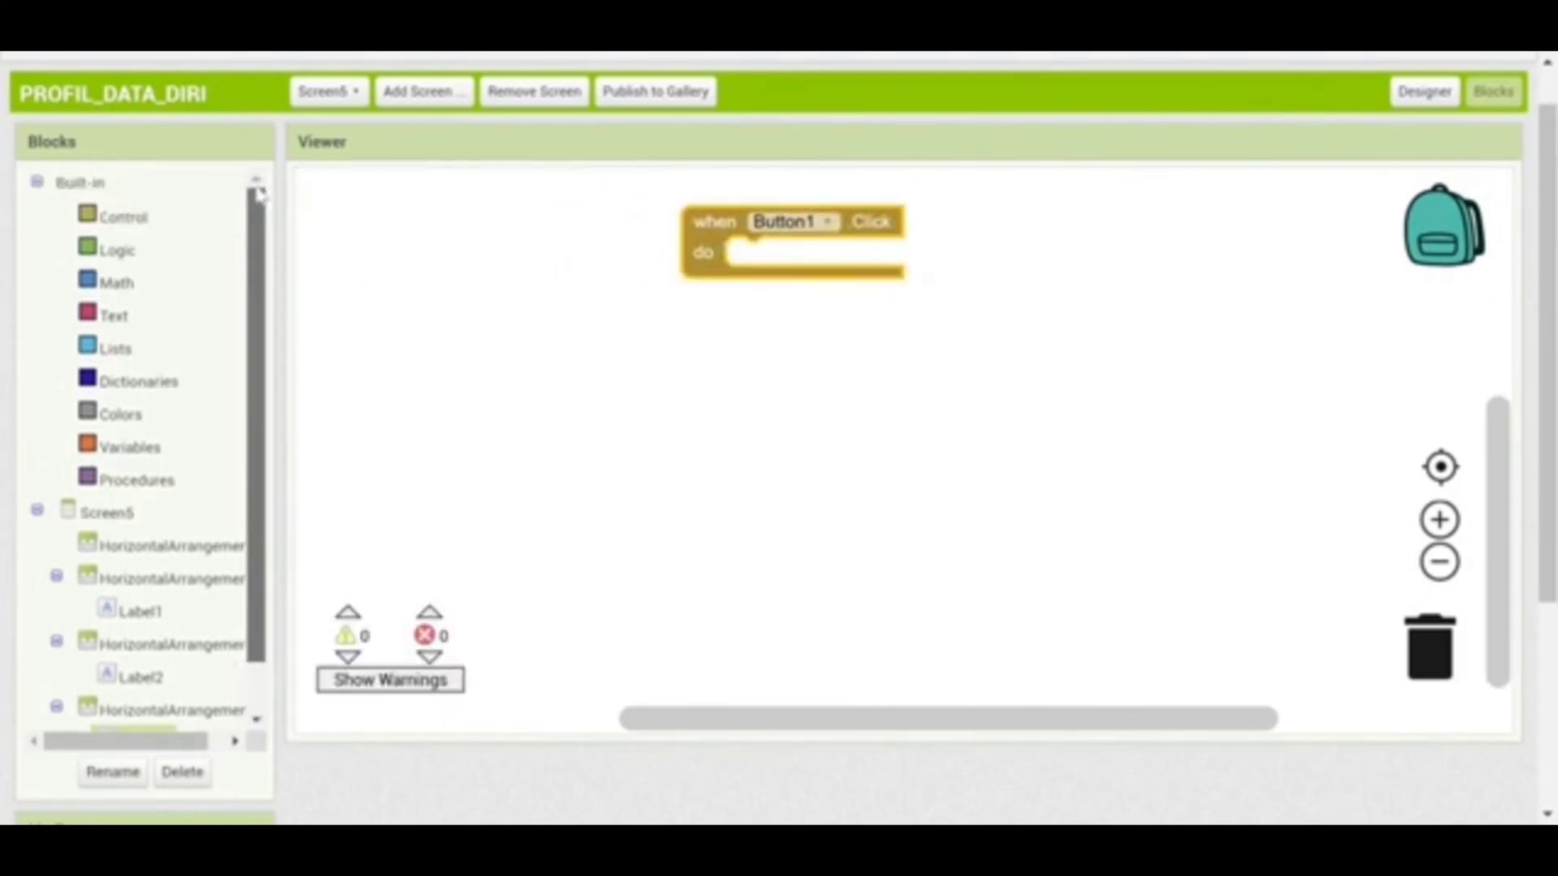
left_click(146, 227)
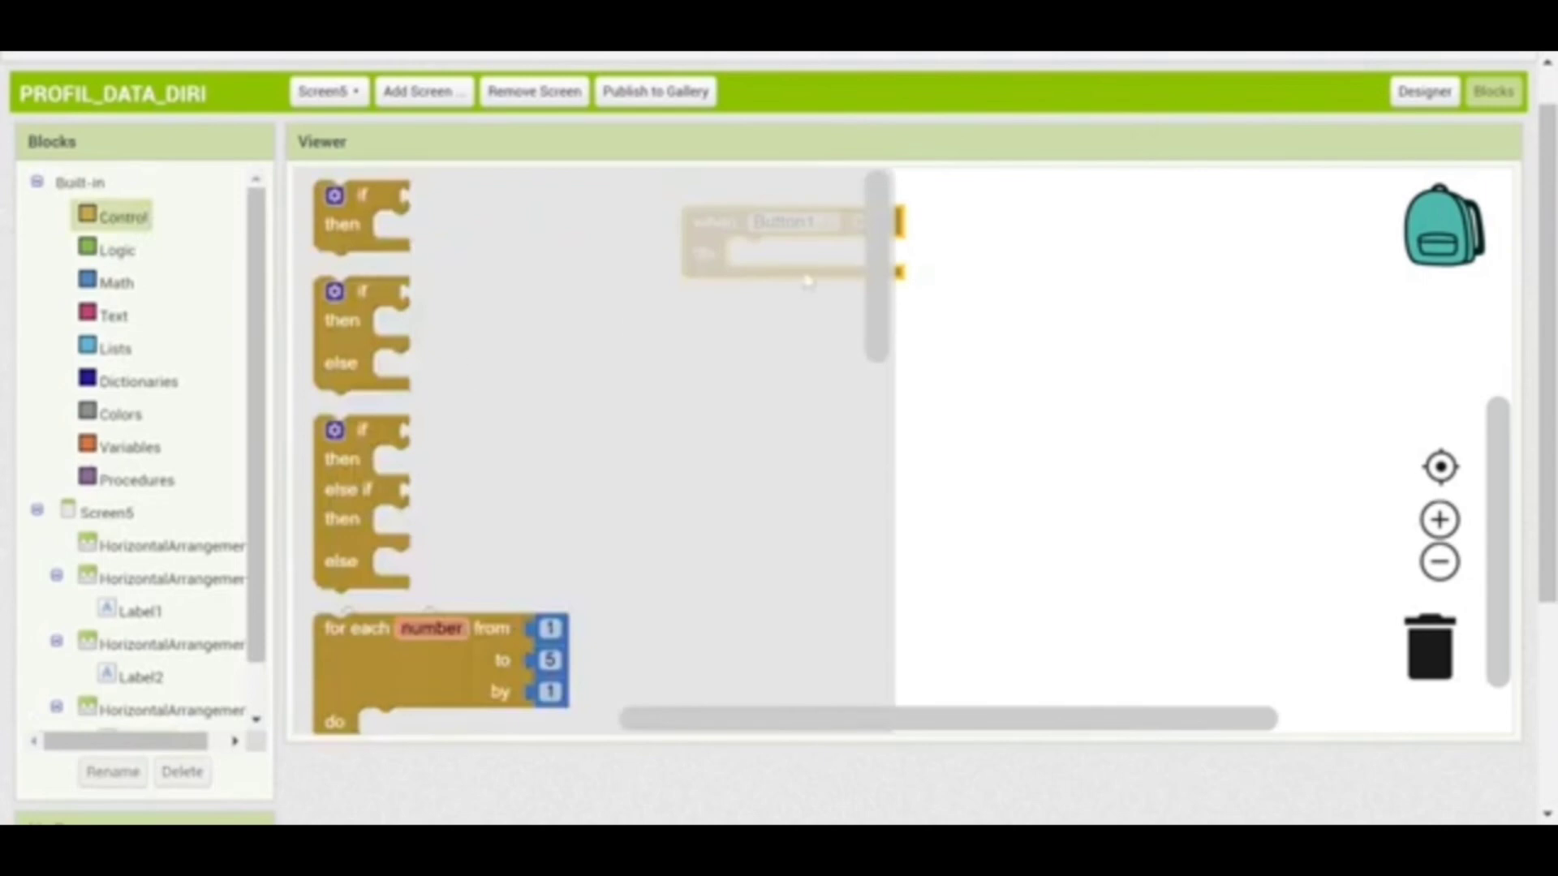
left_click_drag(876, 292, 882, 598)
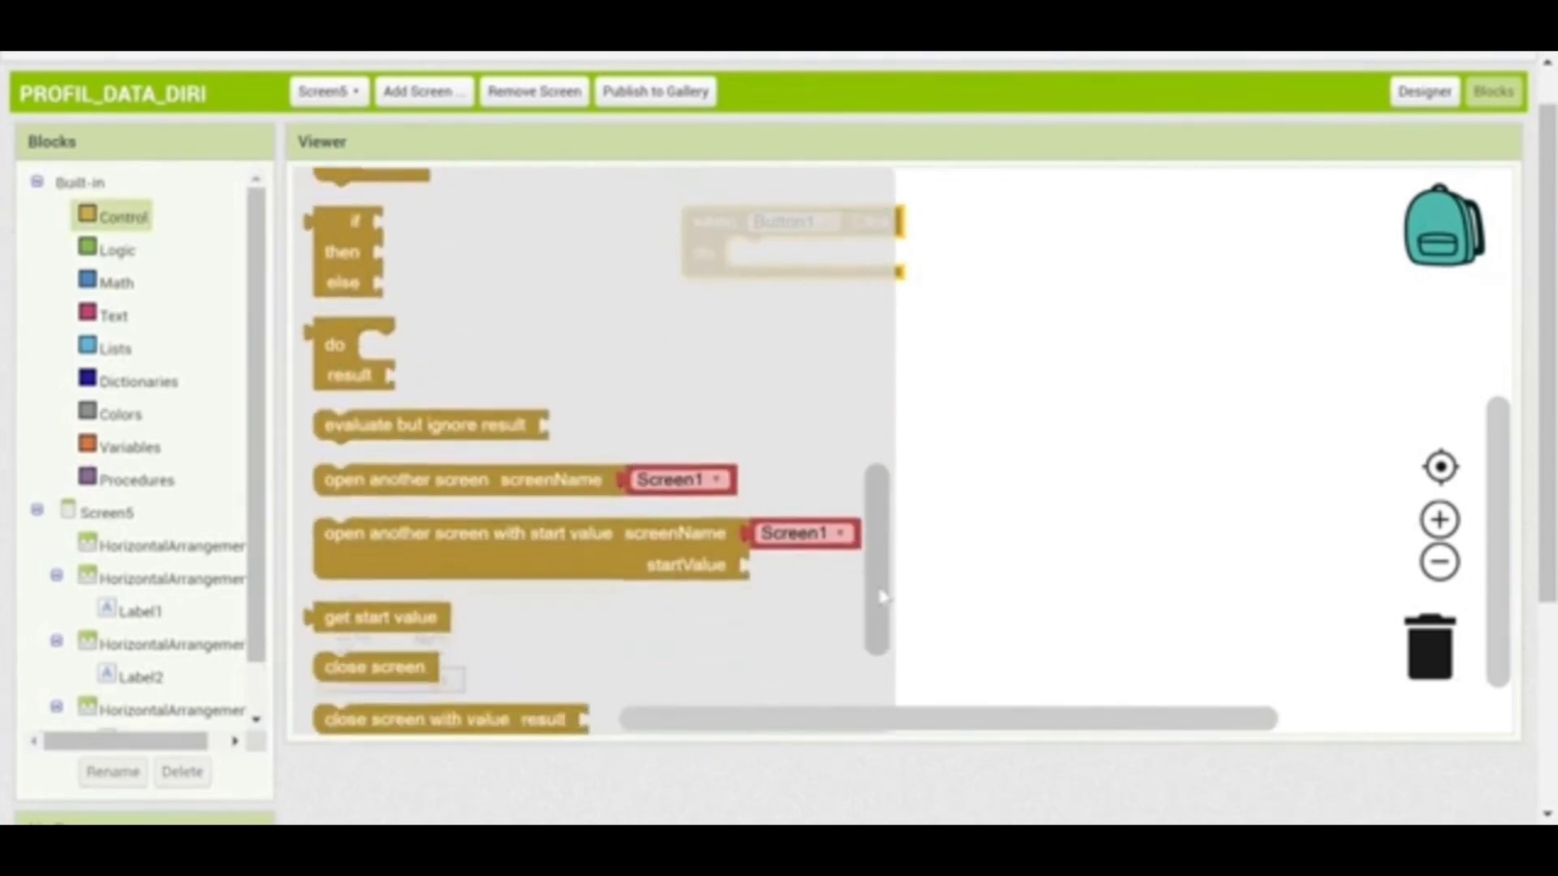
left_click_drag(474, 484, 872, 259)
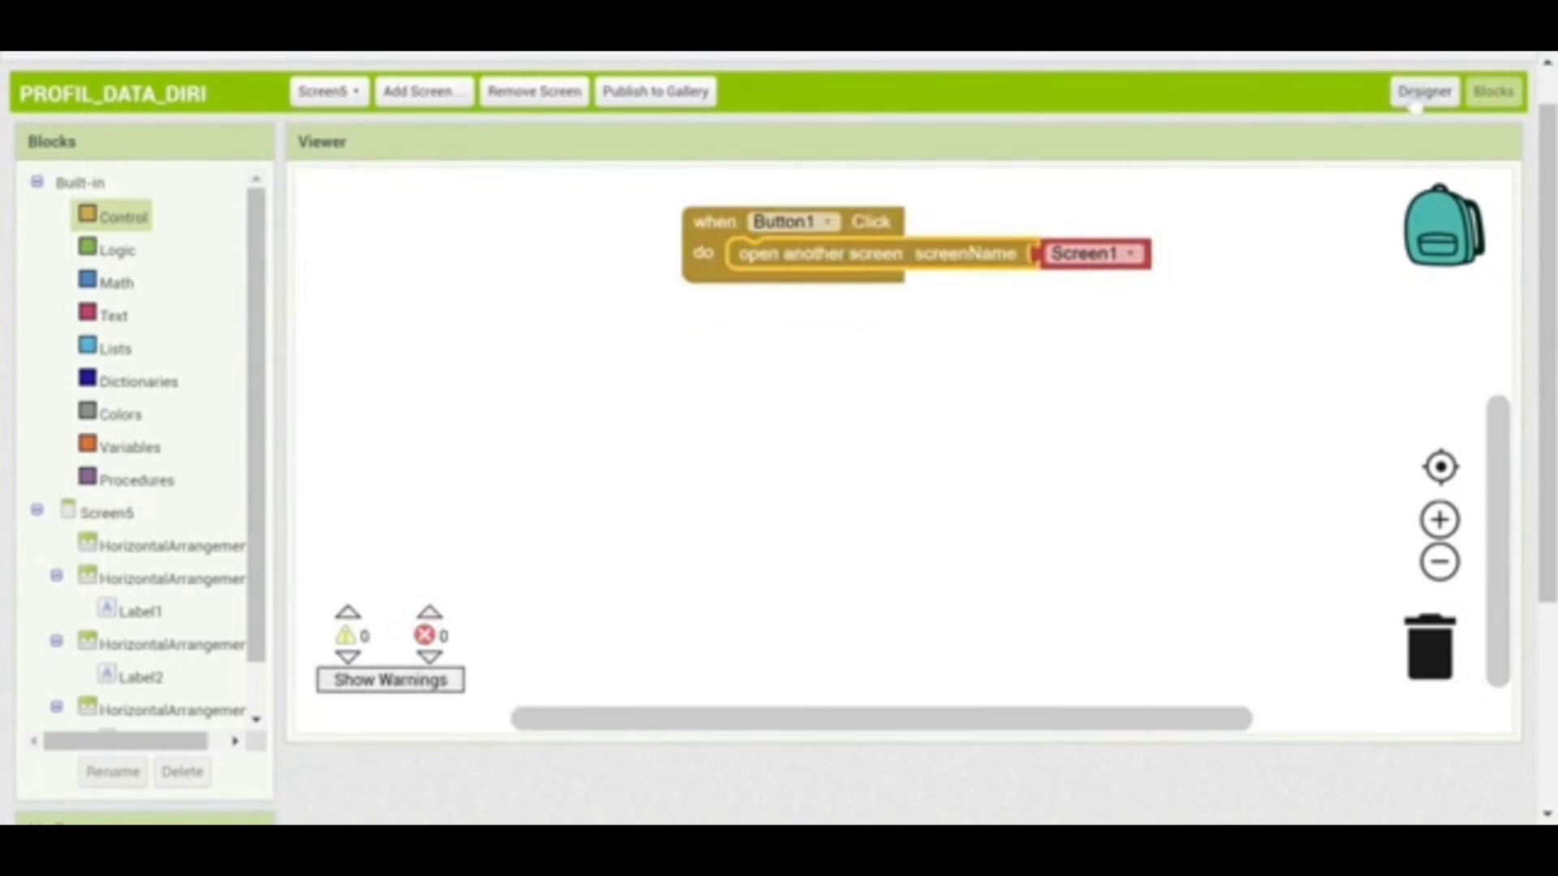
left_click(1422, 92)
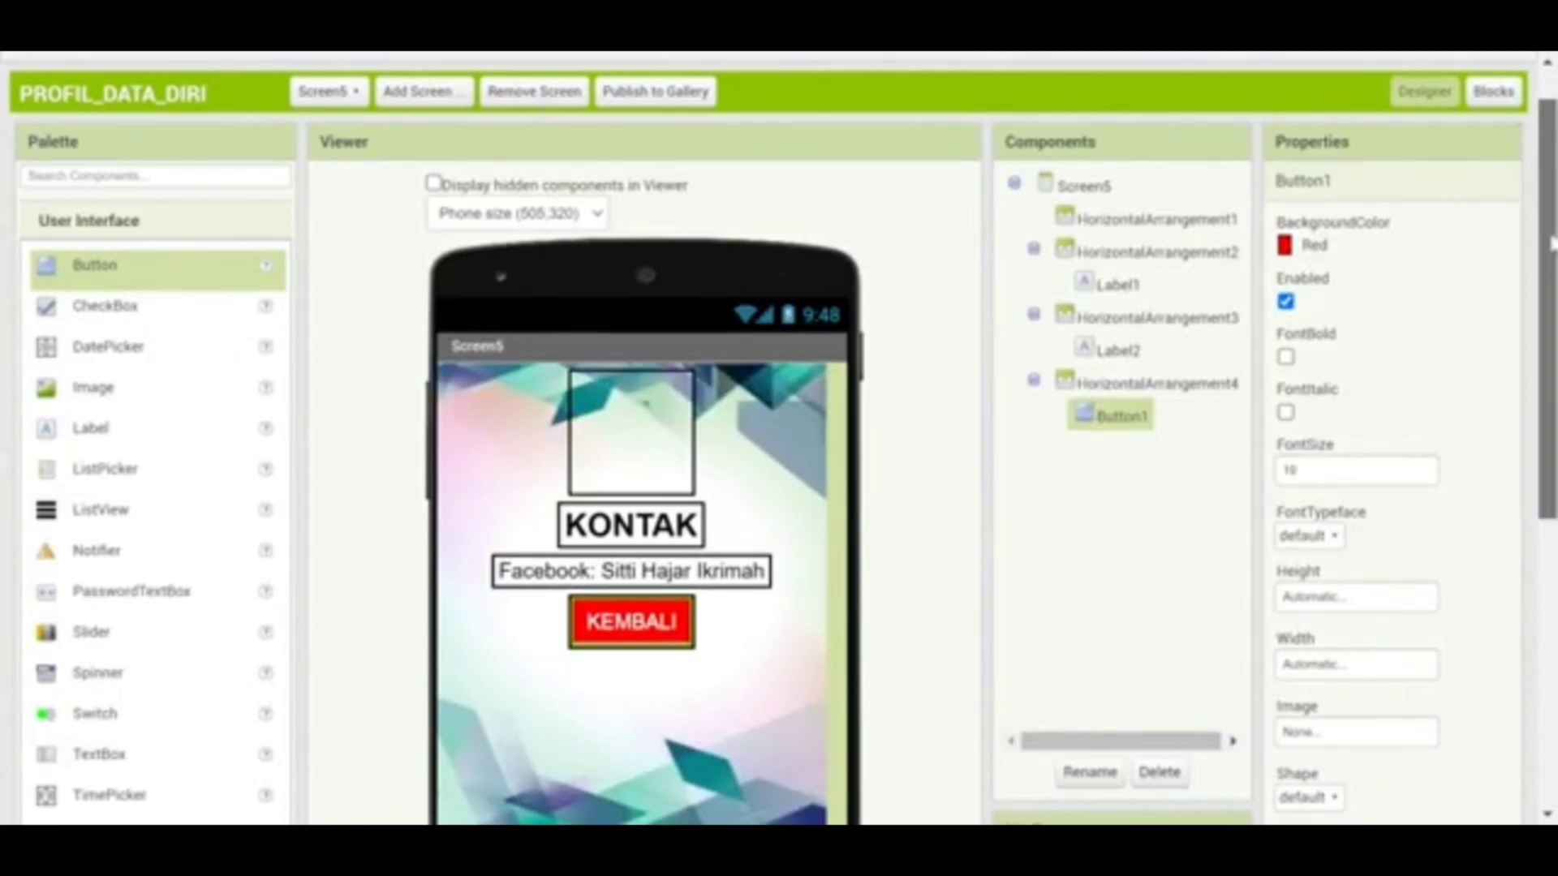
Show Screen1's HOME layout in the designer and open the Connect menu
left_click_drag(1551, 243, 1542, 114)
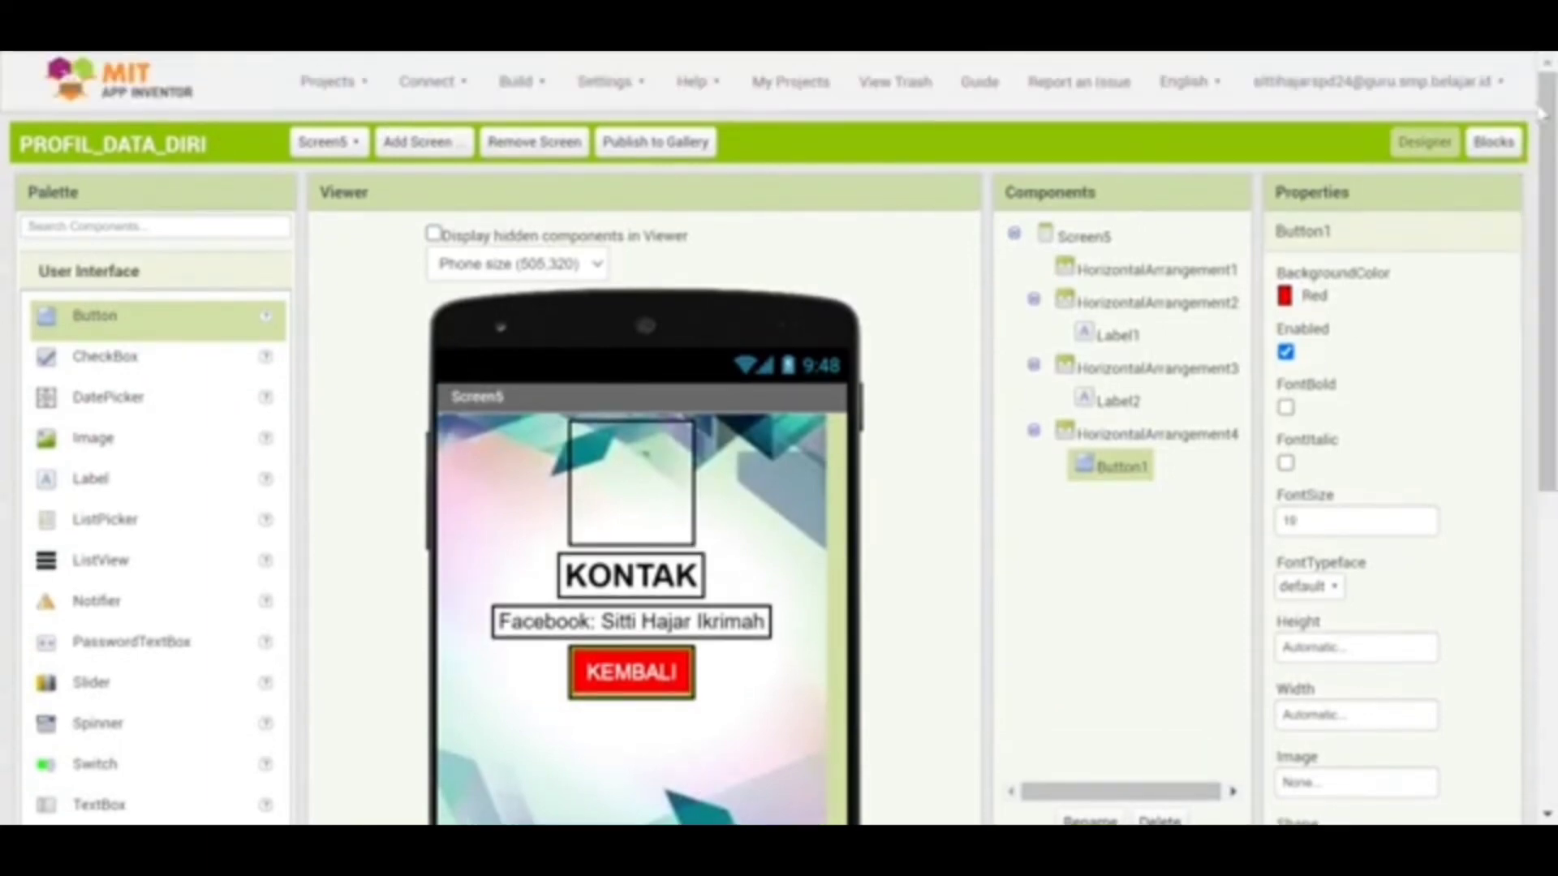
left_click(328, 142)
left_click(349, 188)
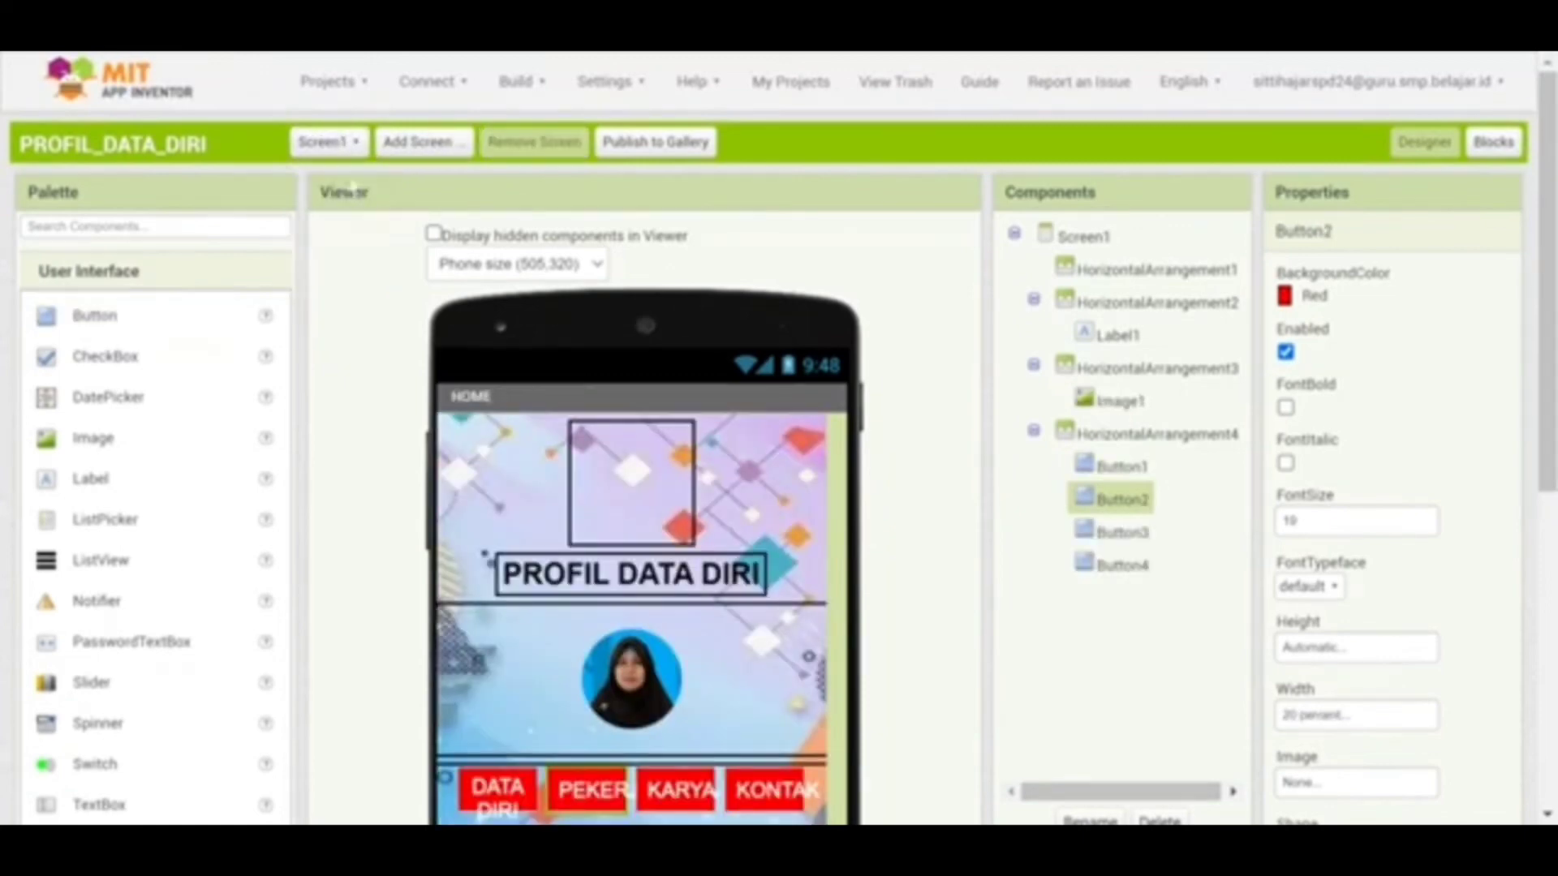
left_click(363, 99)
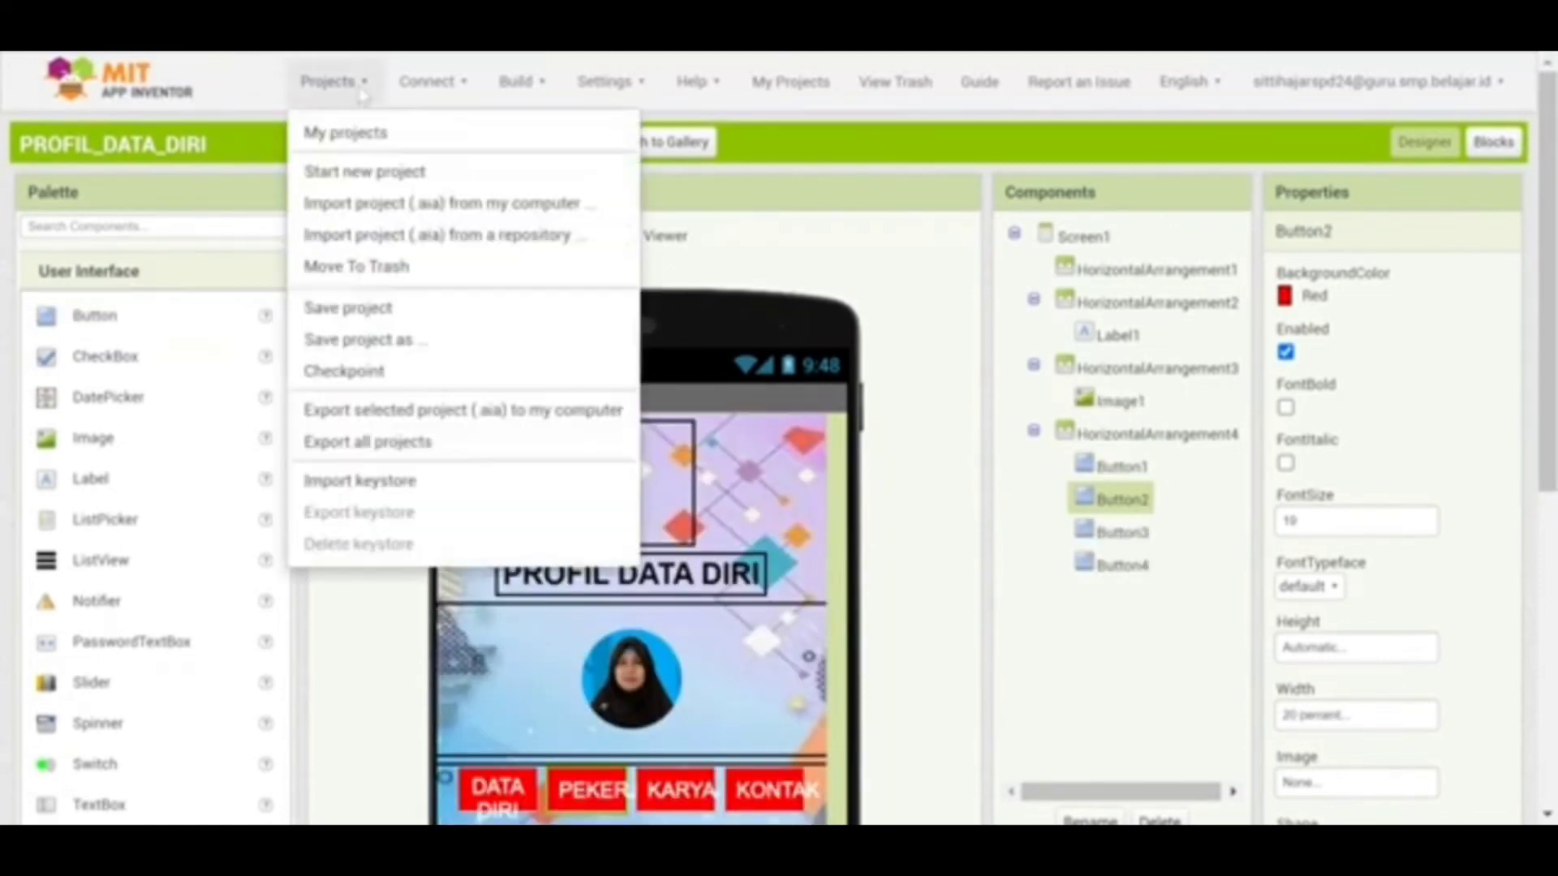
left_click(398, 84)
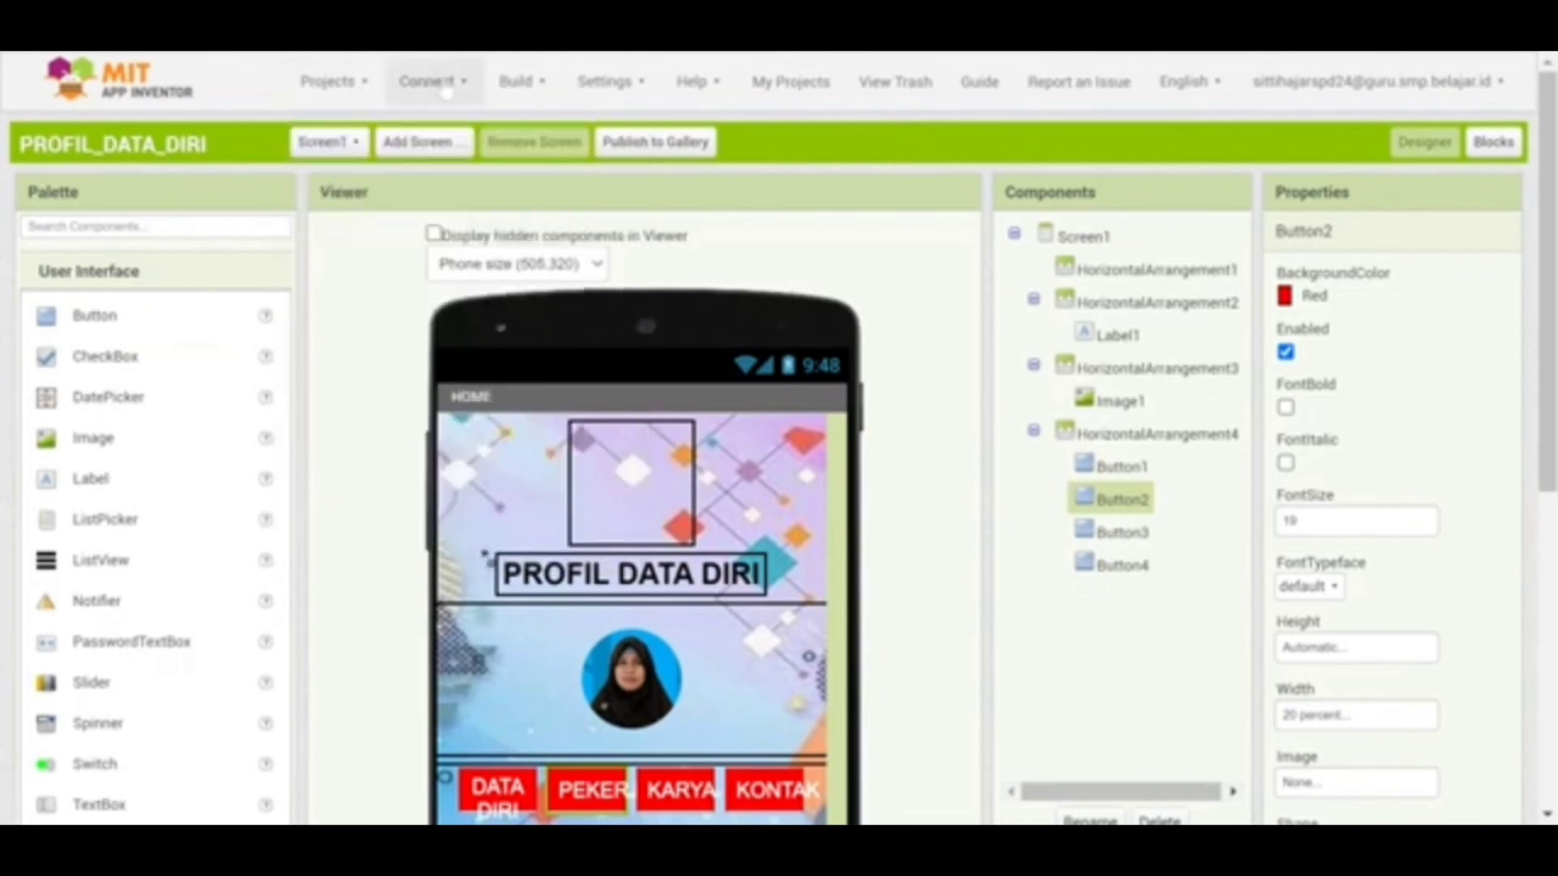
left_click(459, 85)
Connect the project to the MIT AI2 Companion in BlueStacks using the session's connection code
left_click(452, 132)
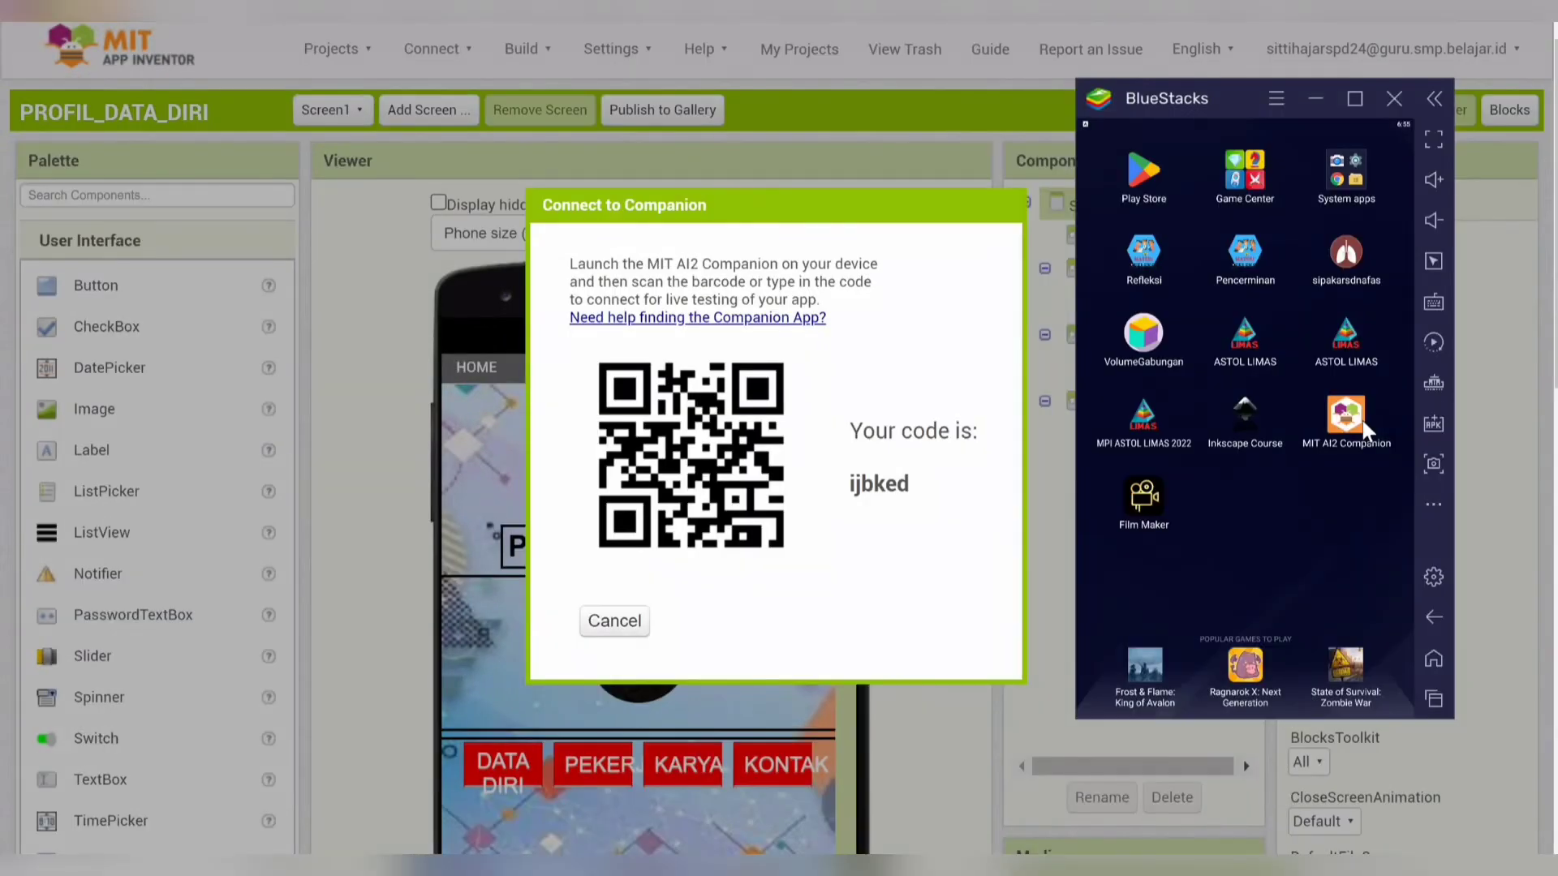
left_click(1362, 430)
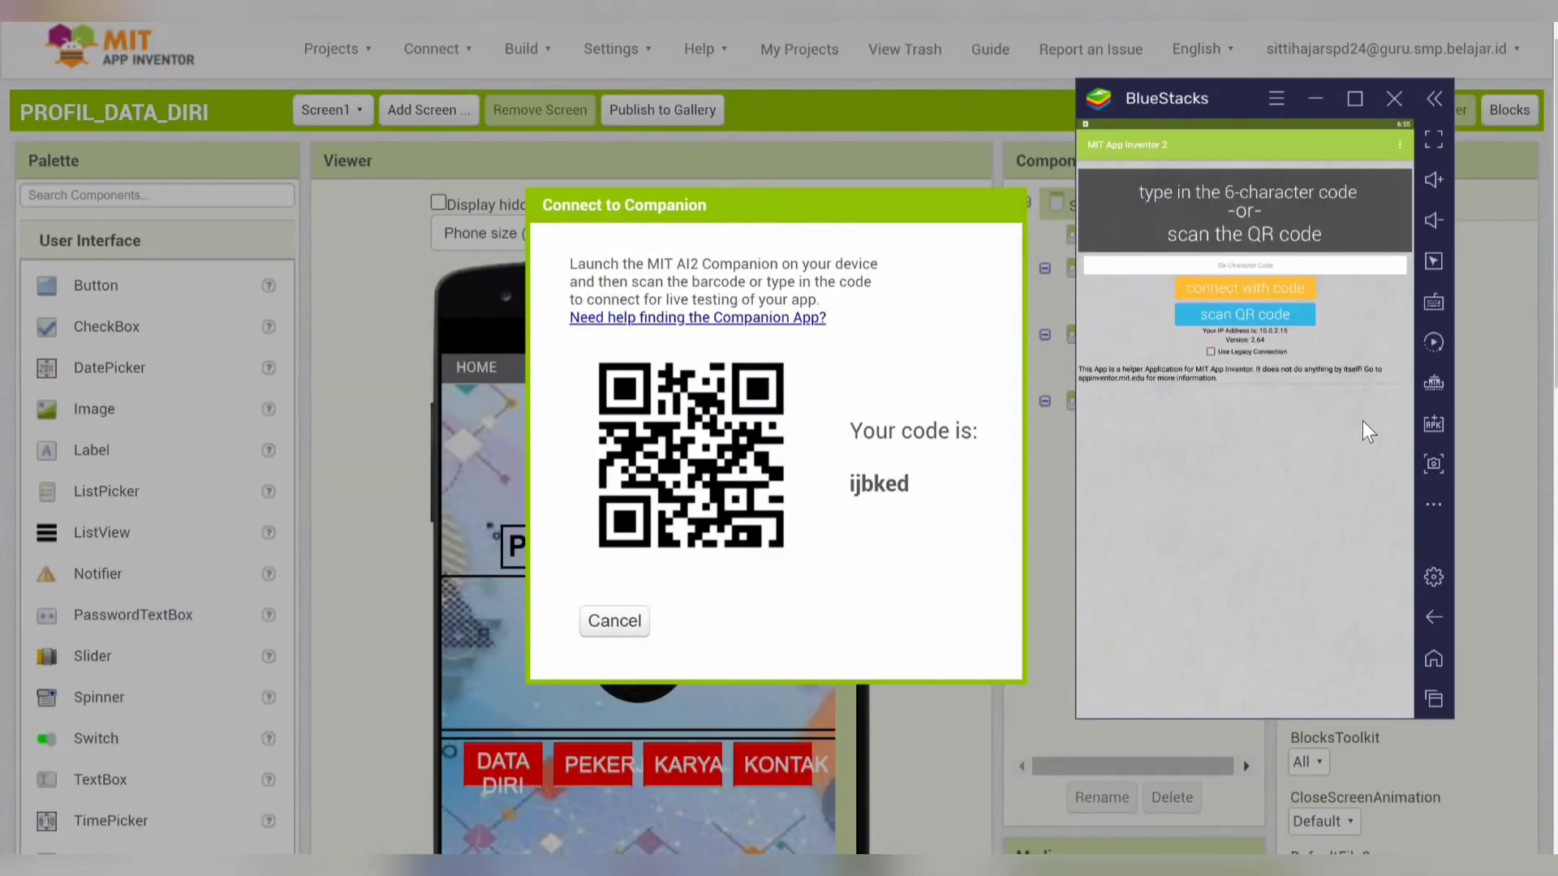
left_click(1234, 266)
type("ijbked")
left_click(1252, 290)
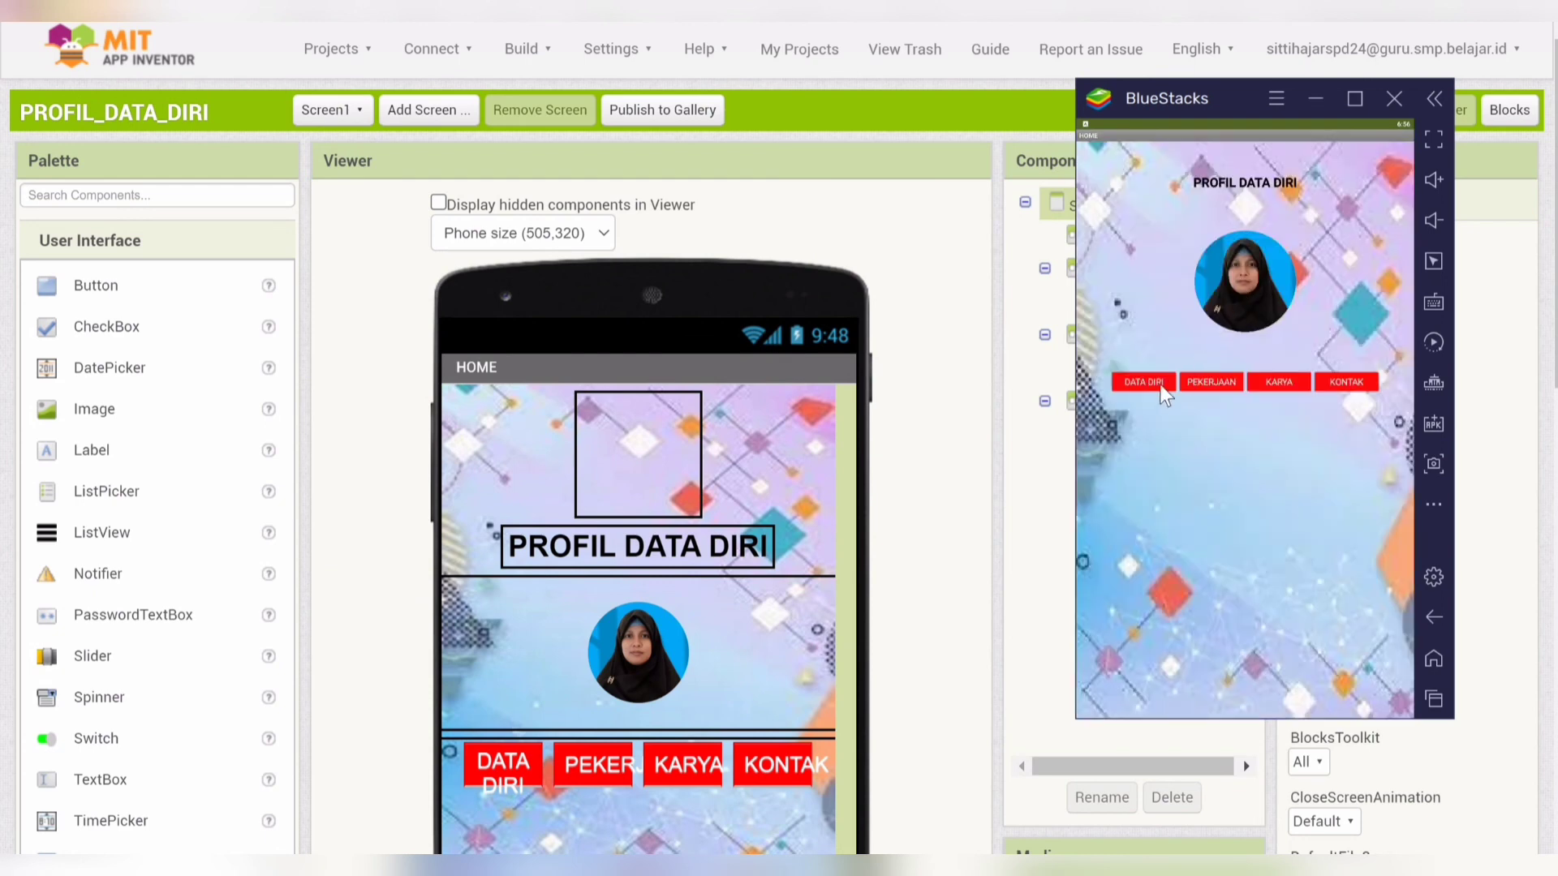
Test DATA DIRI, PEKERJAAN, KARYA and KONTAK in the companion, using KEMBALI to return HOME each time
left_click(1139, 383)
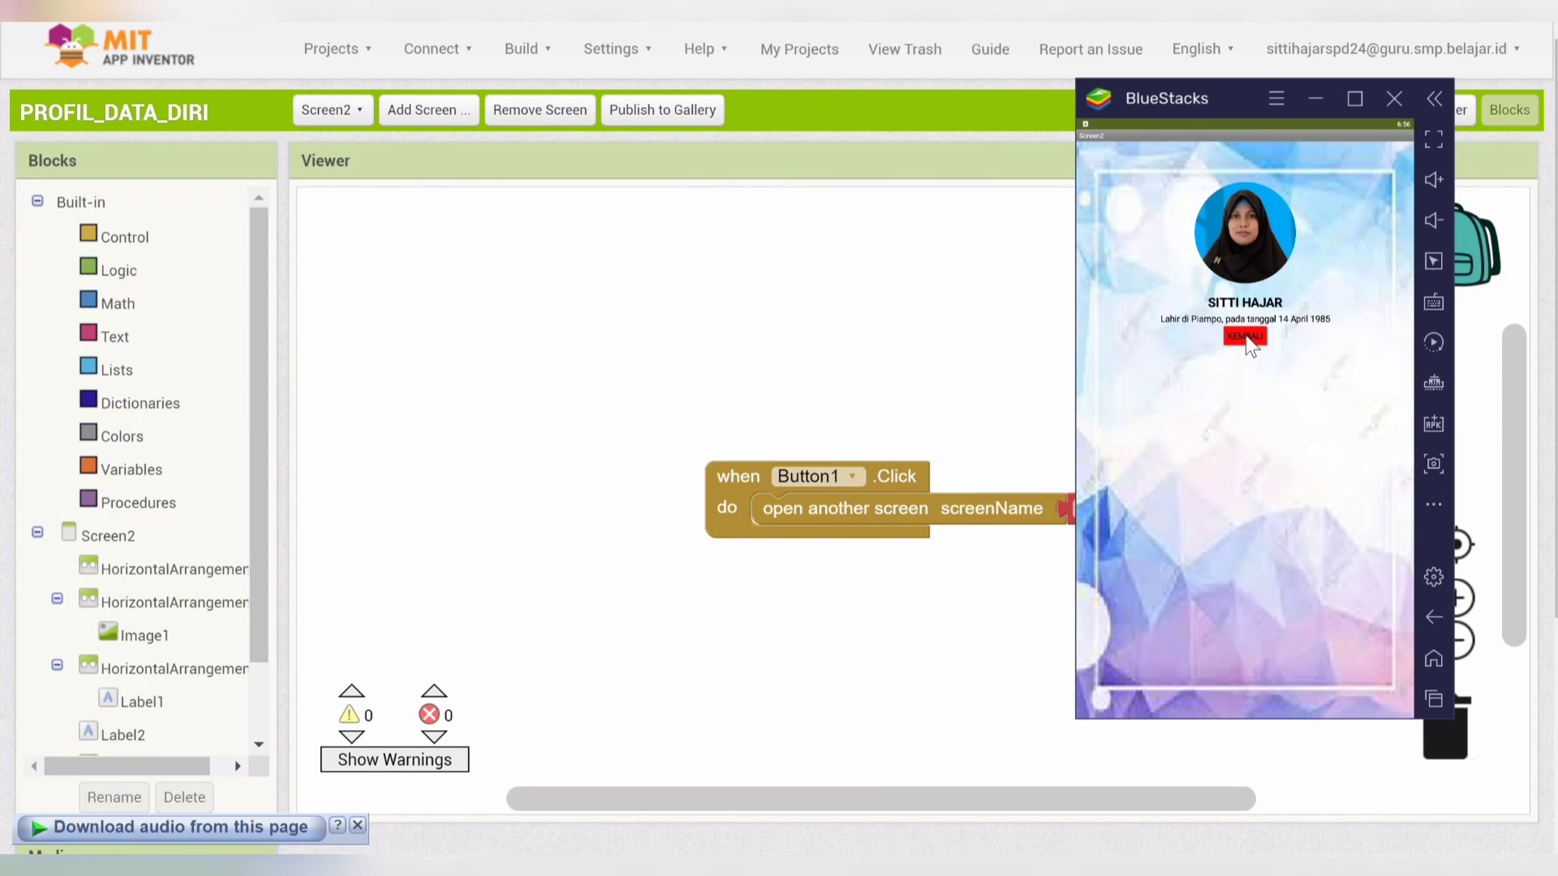
left_click(1248, 341)
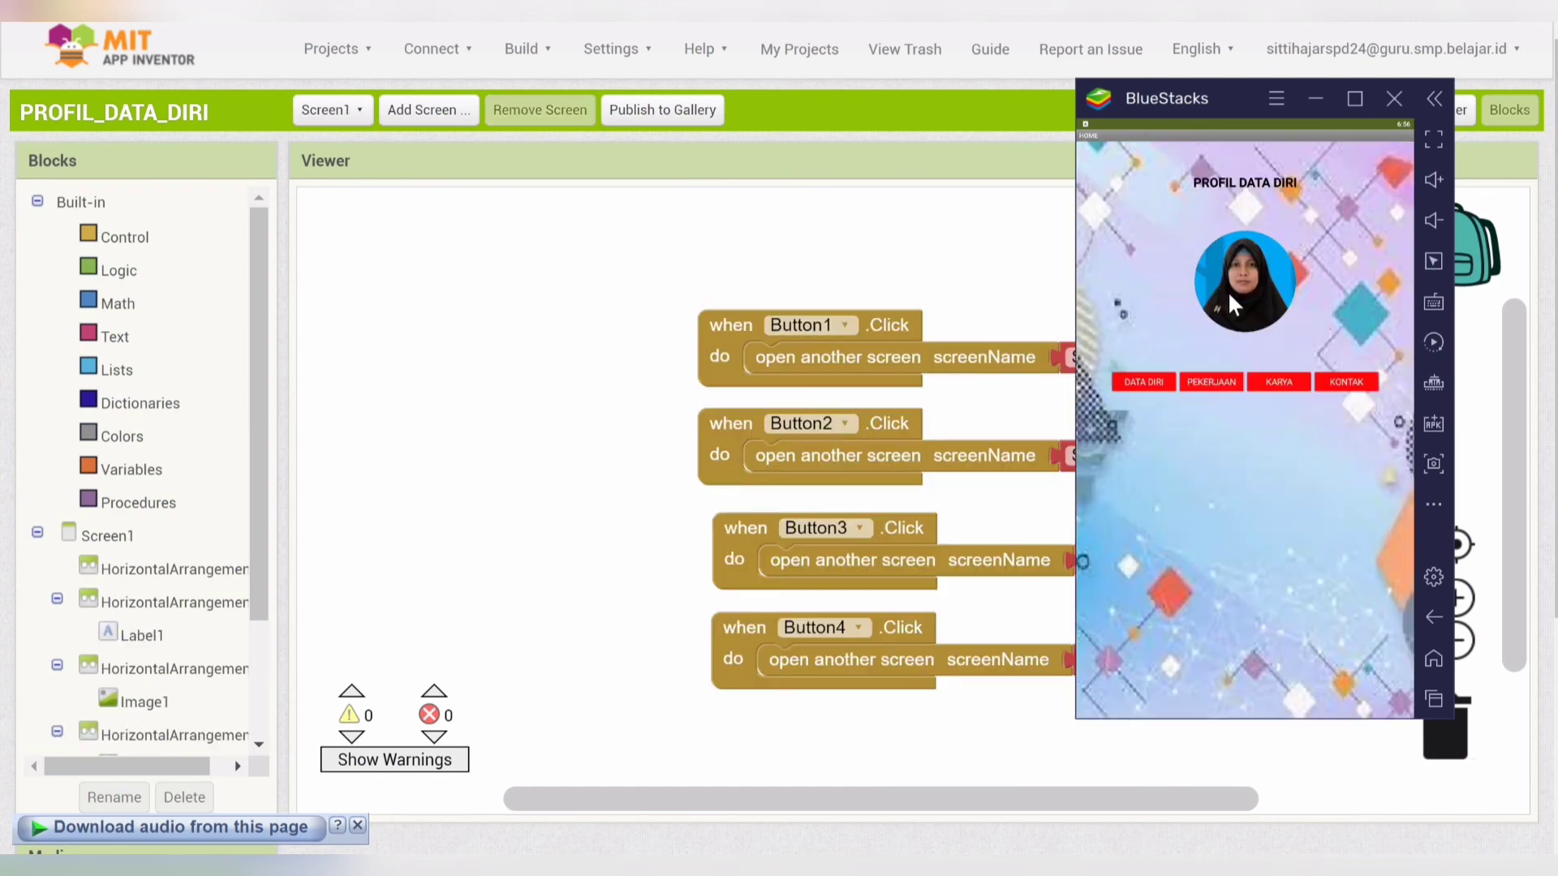
left_click(1211, 380)
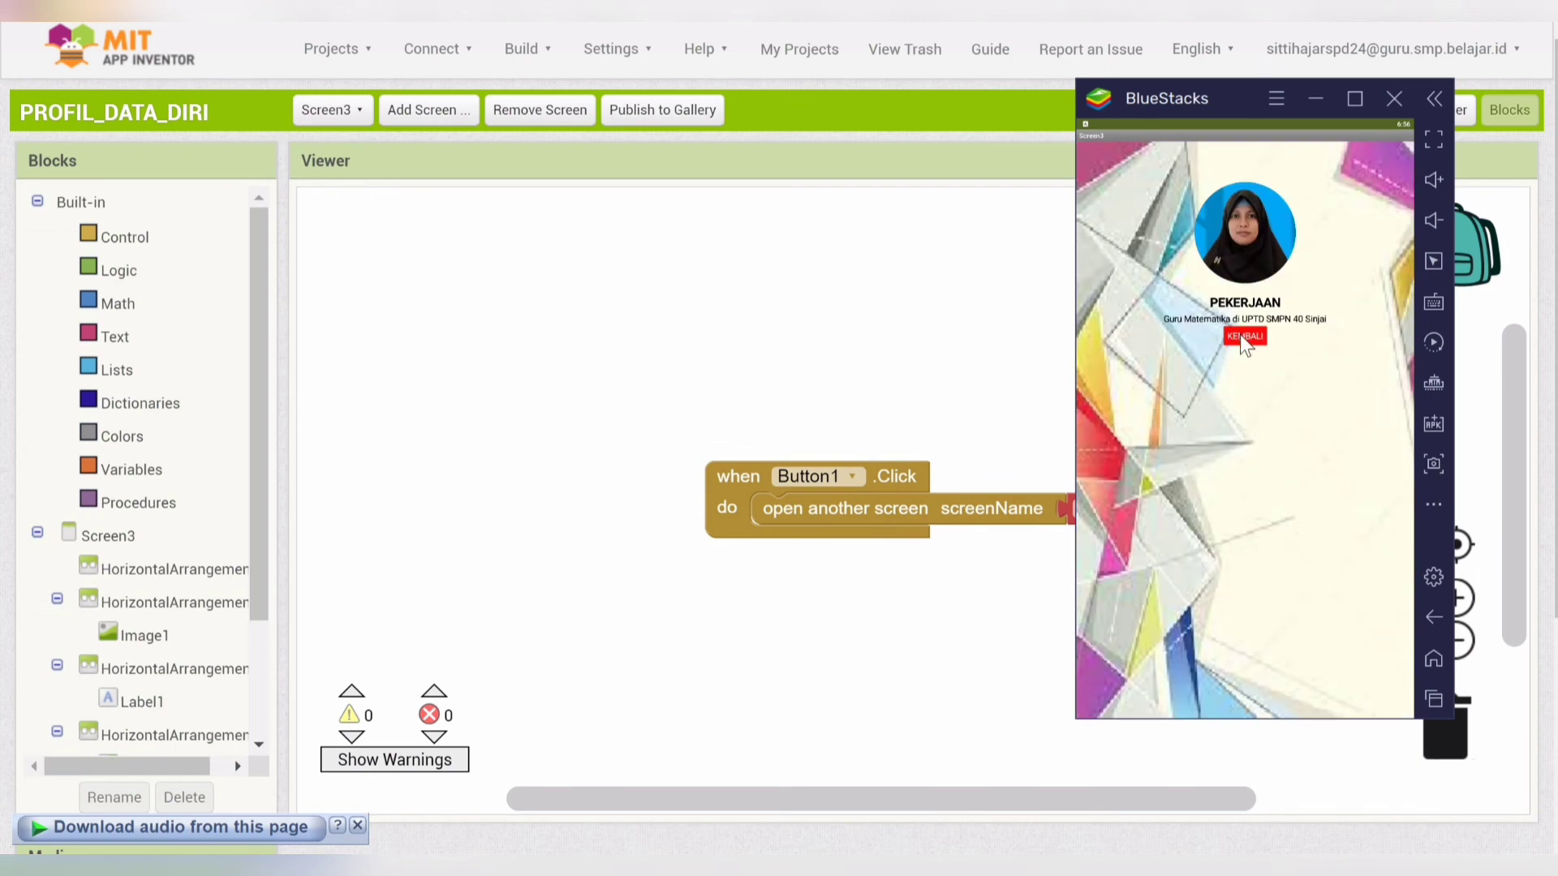
left_click(1240, 336)
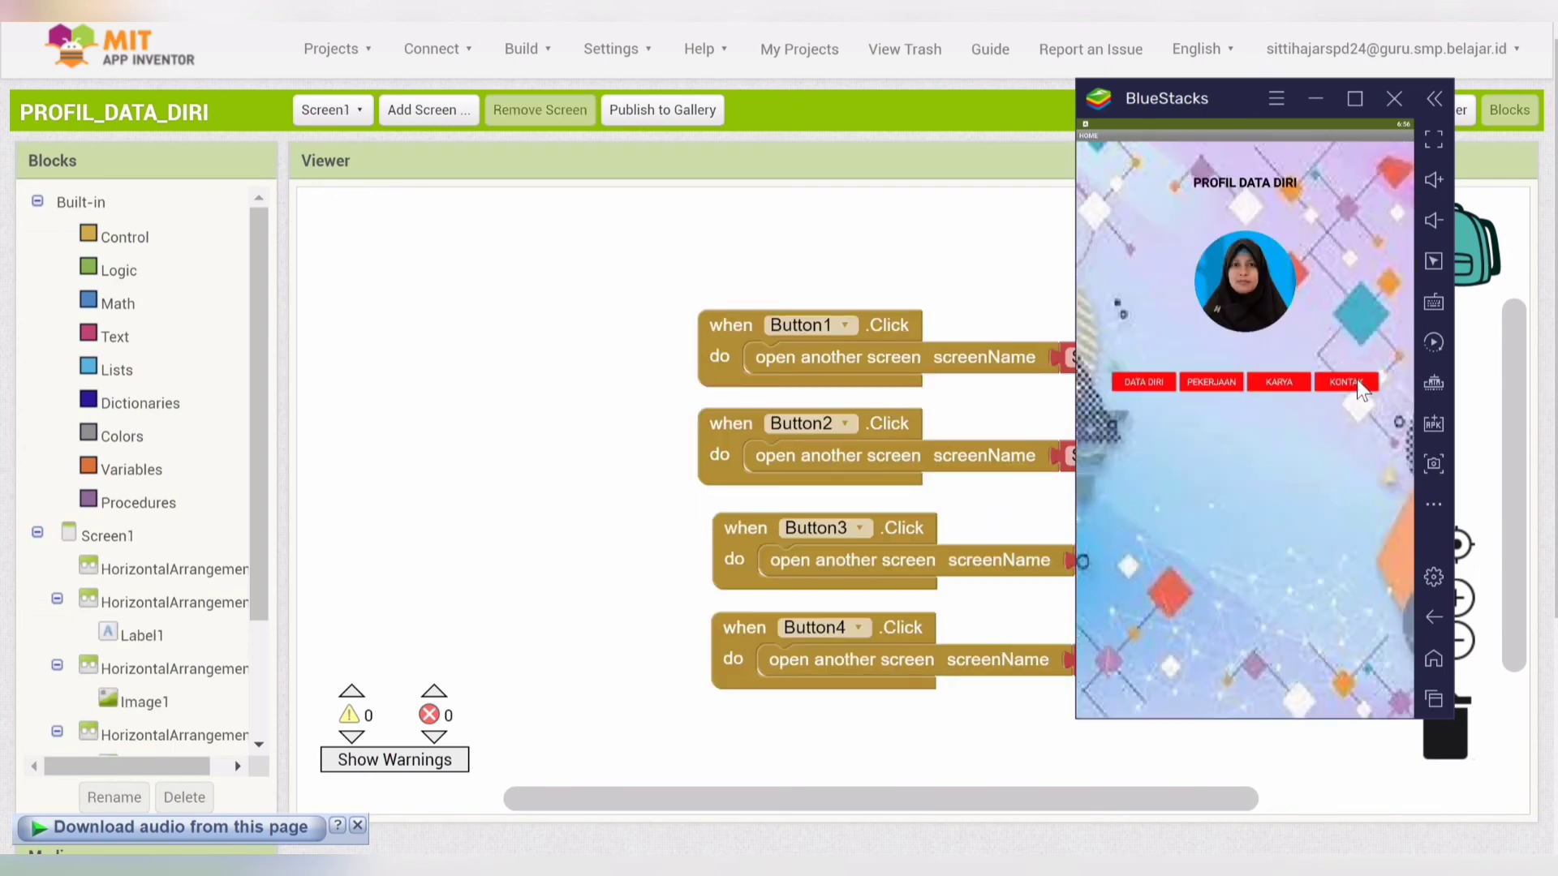
left_click(1296, 379)
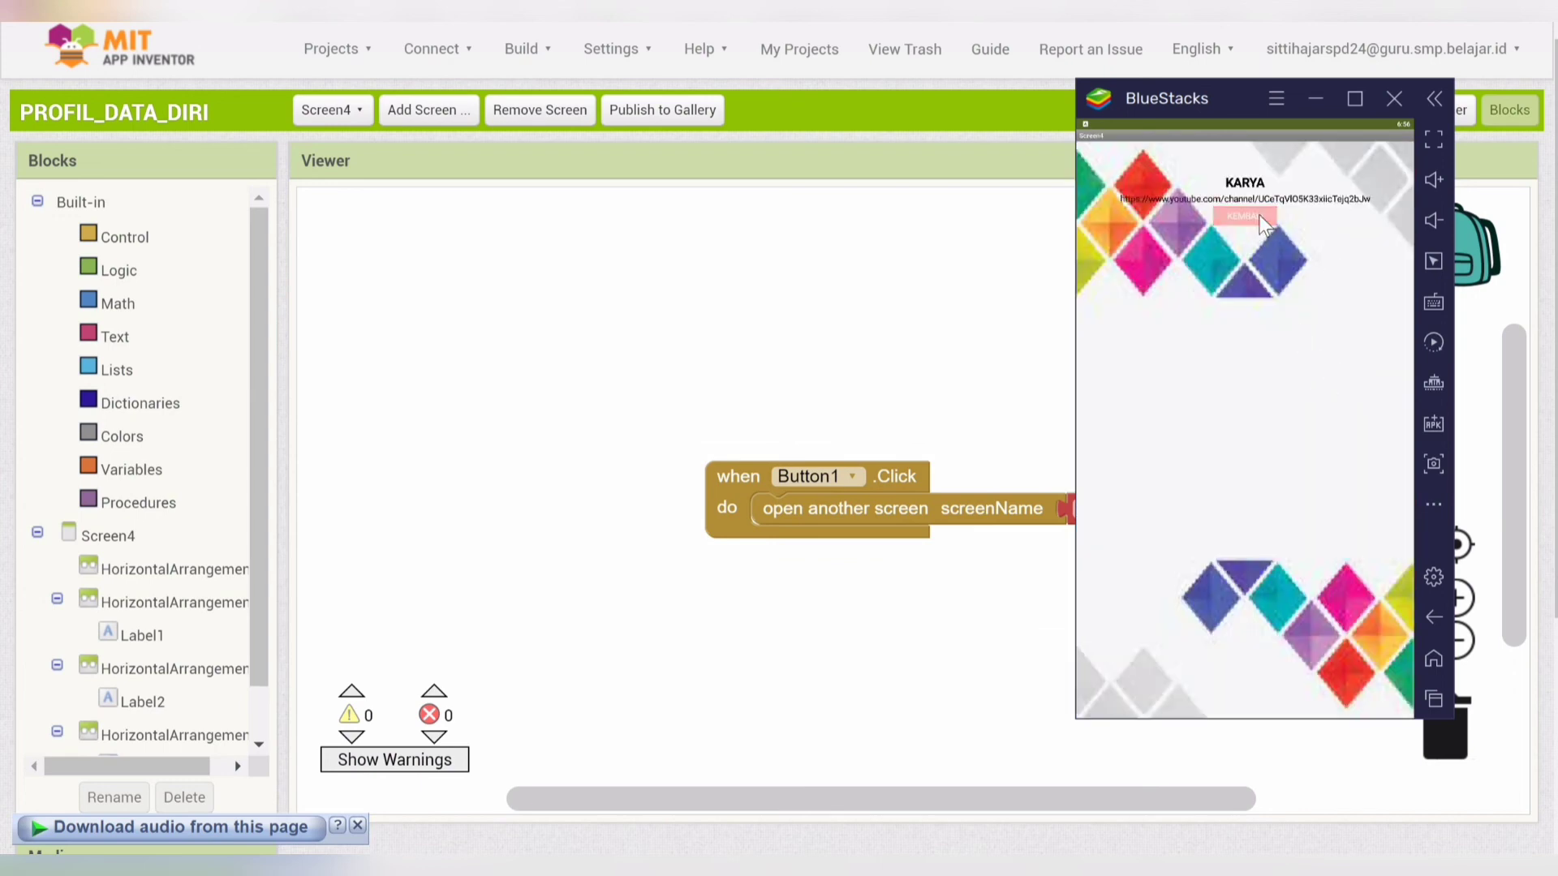
left_click(1260, 217)
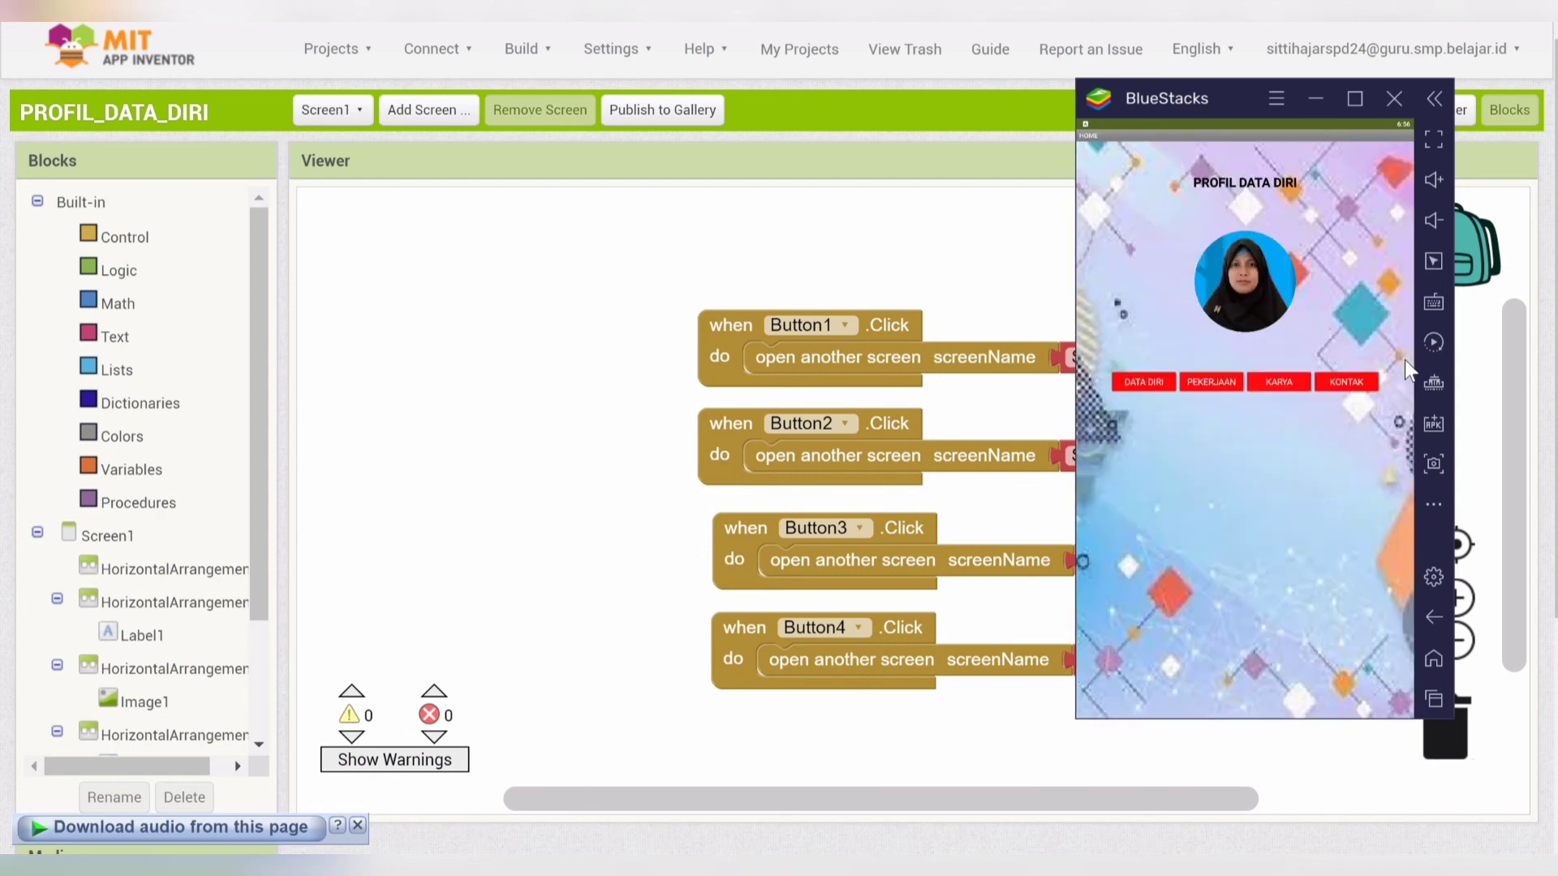
left_click(1349, 382)
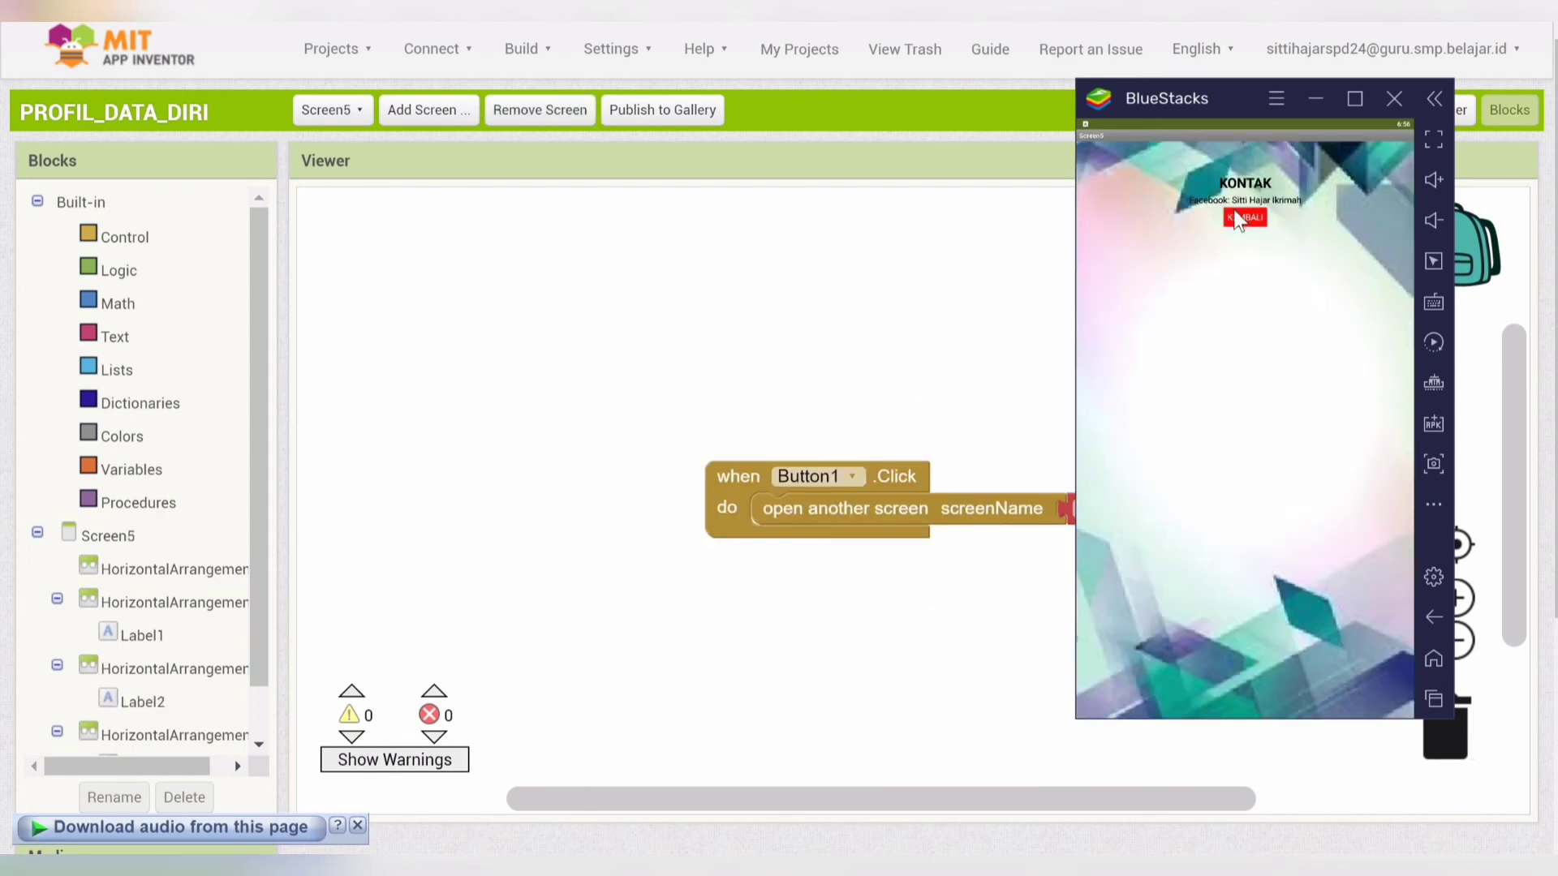
left_click(1236, 219)
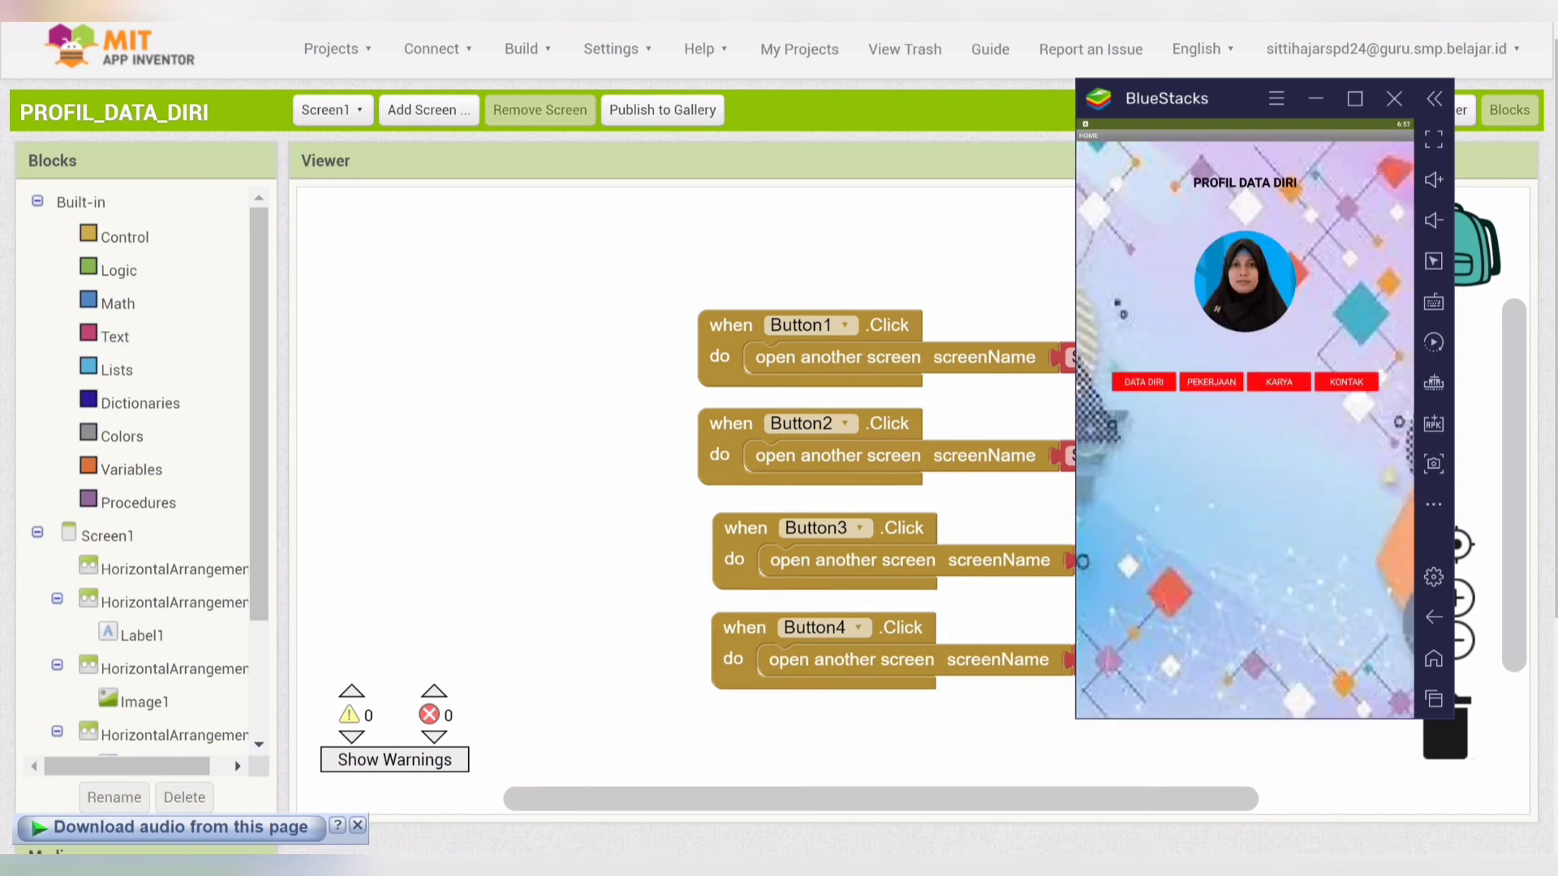